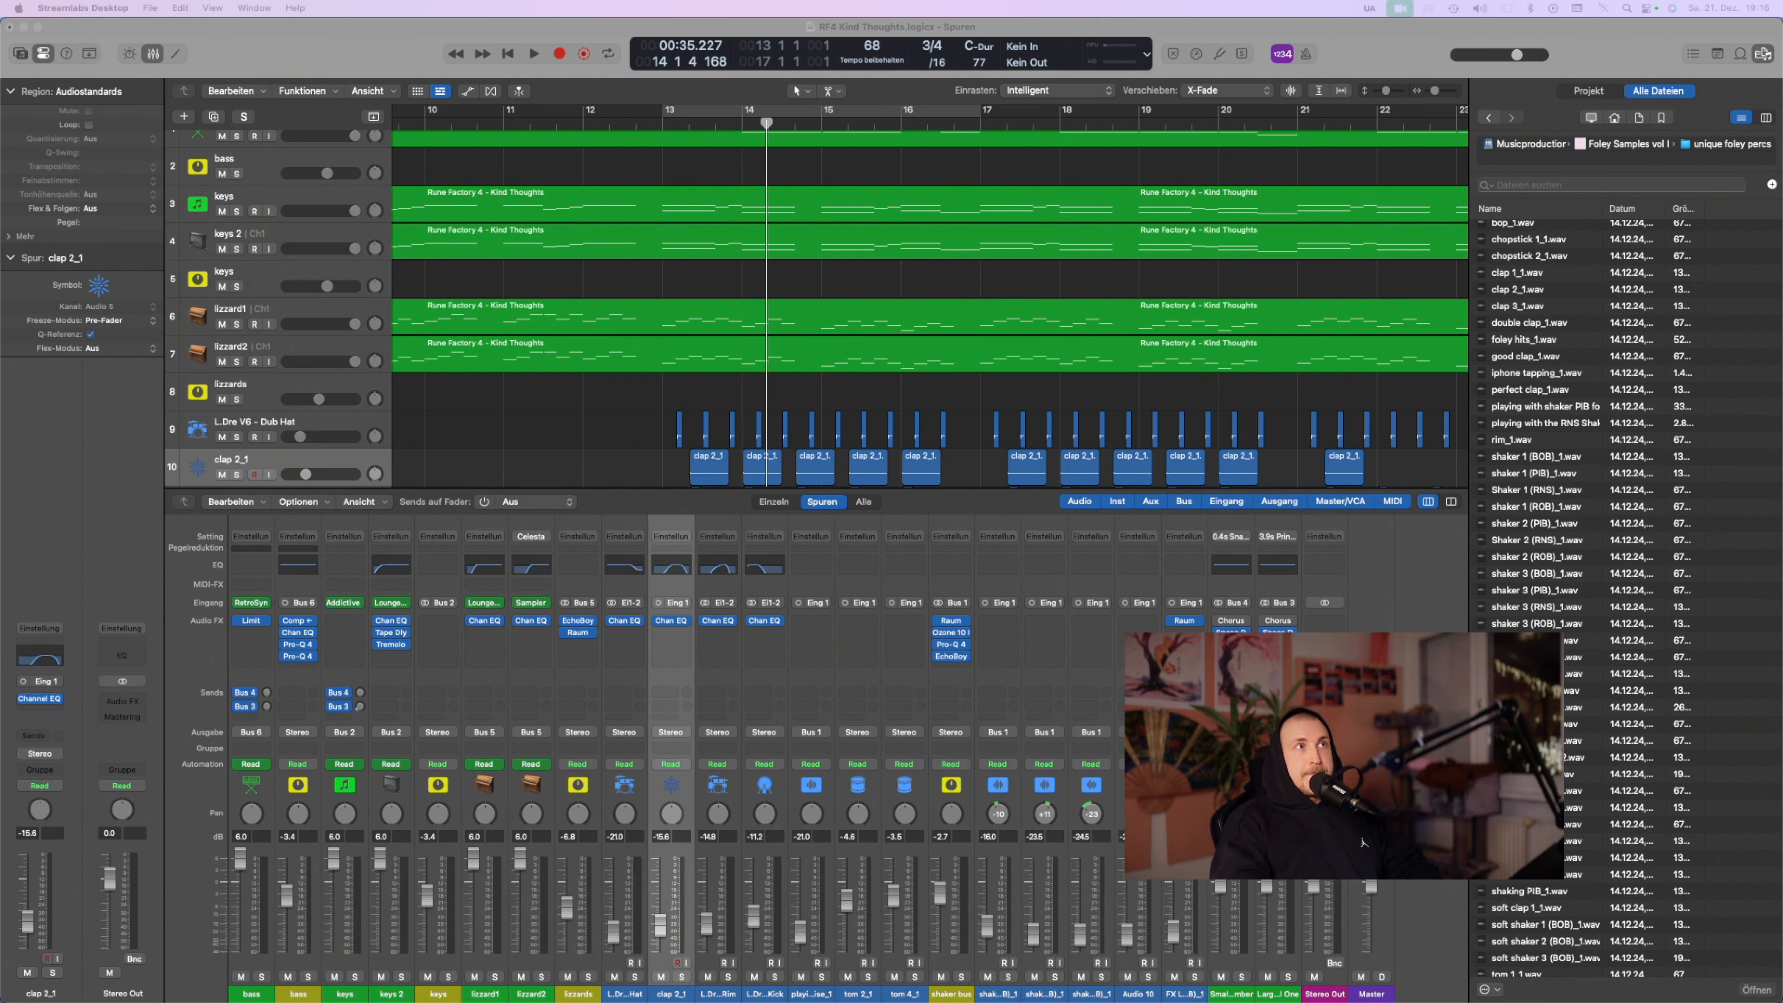
Play the song and bypass the UADx Pultec EQP-1A EQ on the bass bus to hear the difference
{"action": "scroll", "coordinate": [768, 244], "scroll_direction": "up", "scroll_amount": 1}
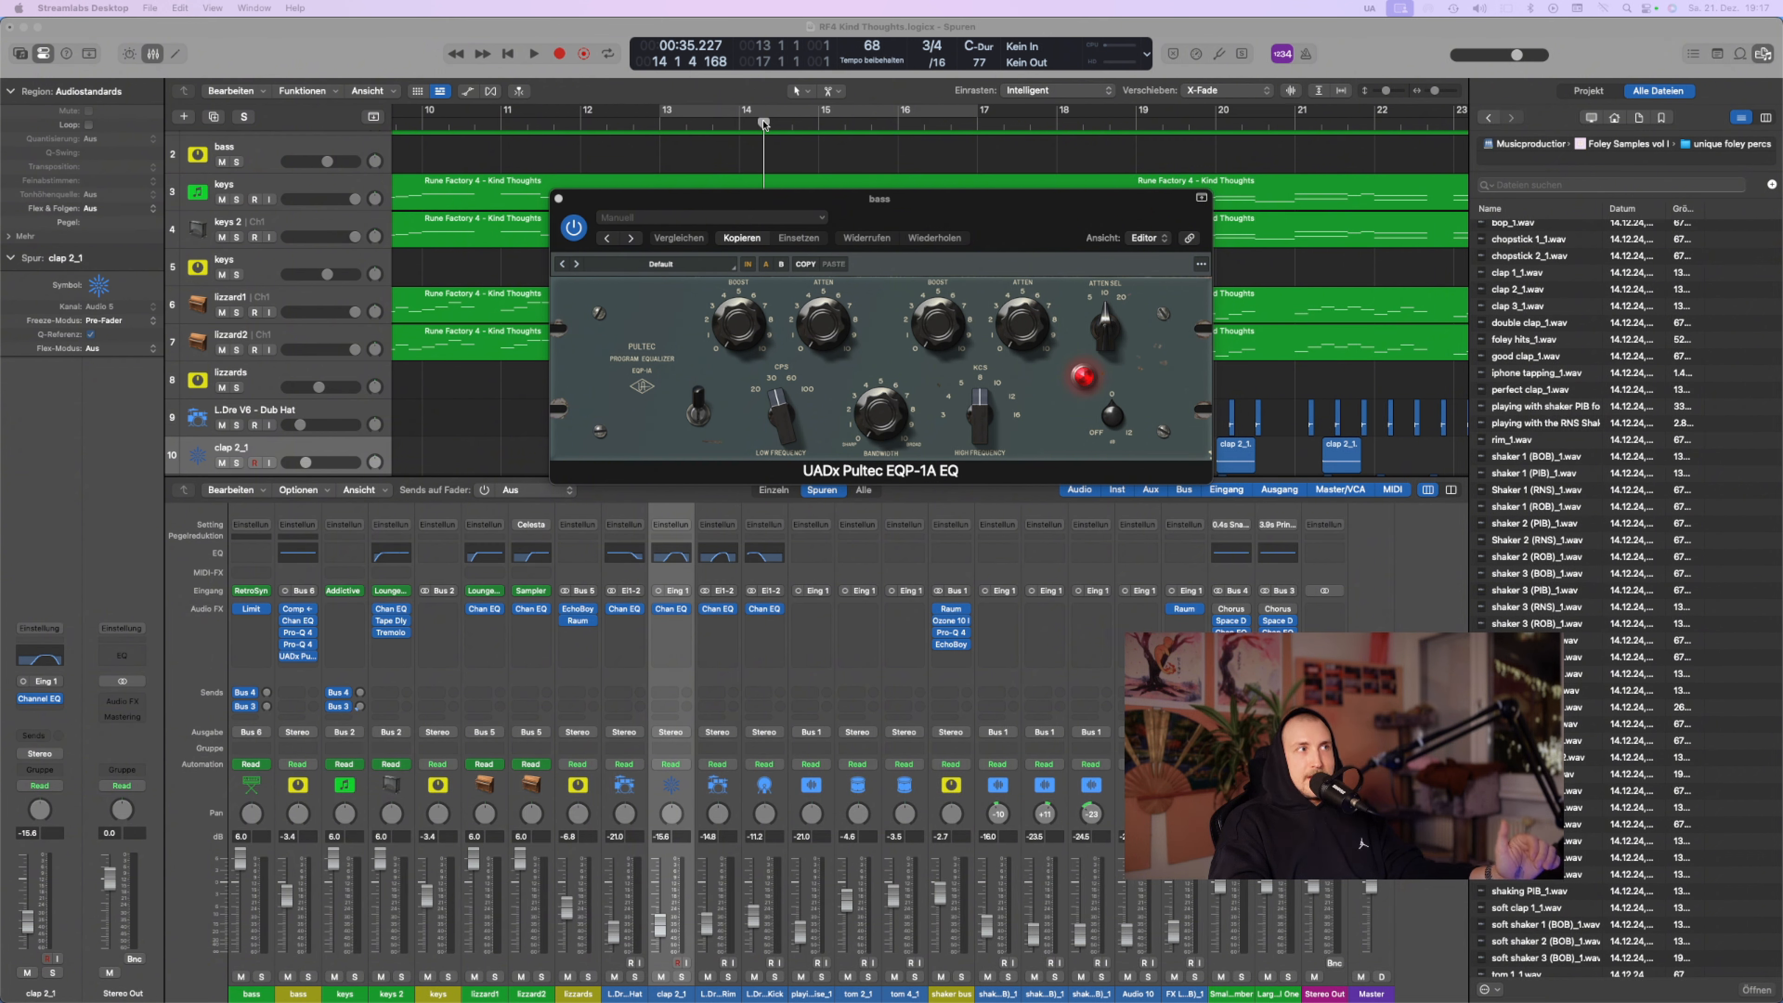
{"action": "key", "text": "space"}
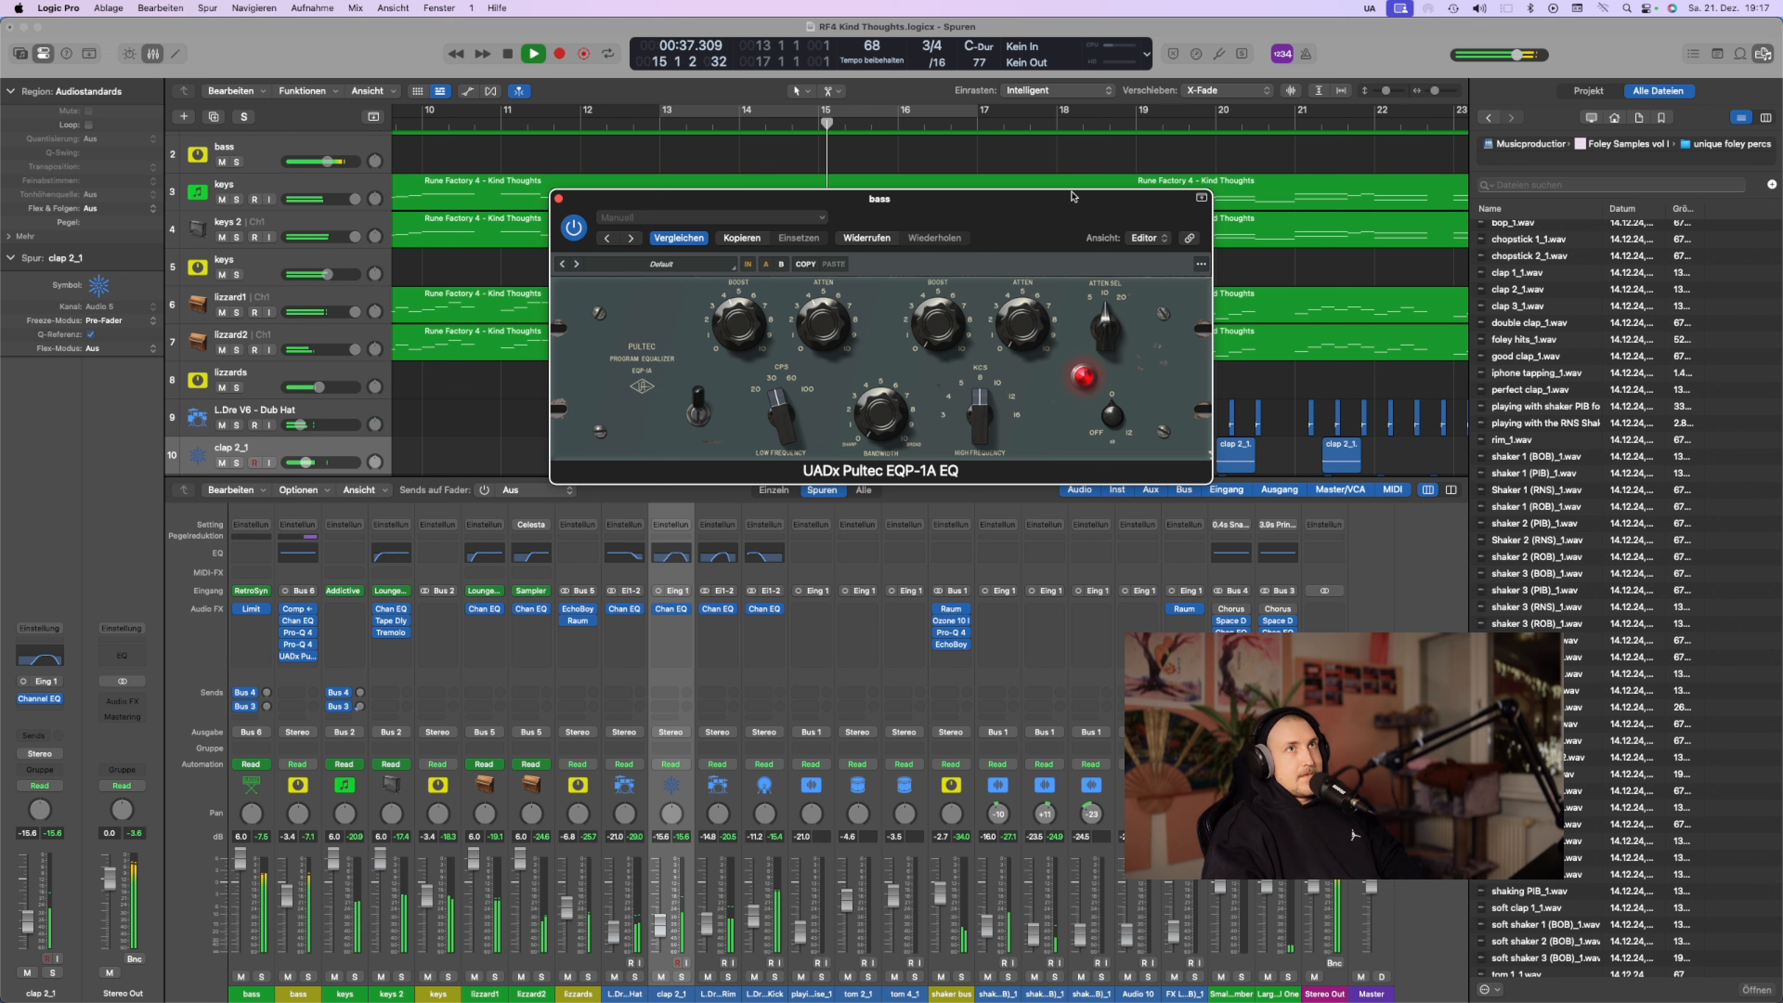
{"action": "left_click_drag", "start_coordinate": [1107, 215], "coordinate": [640, 391]}
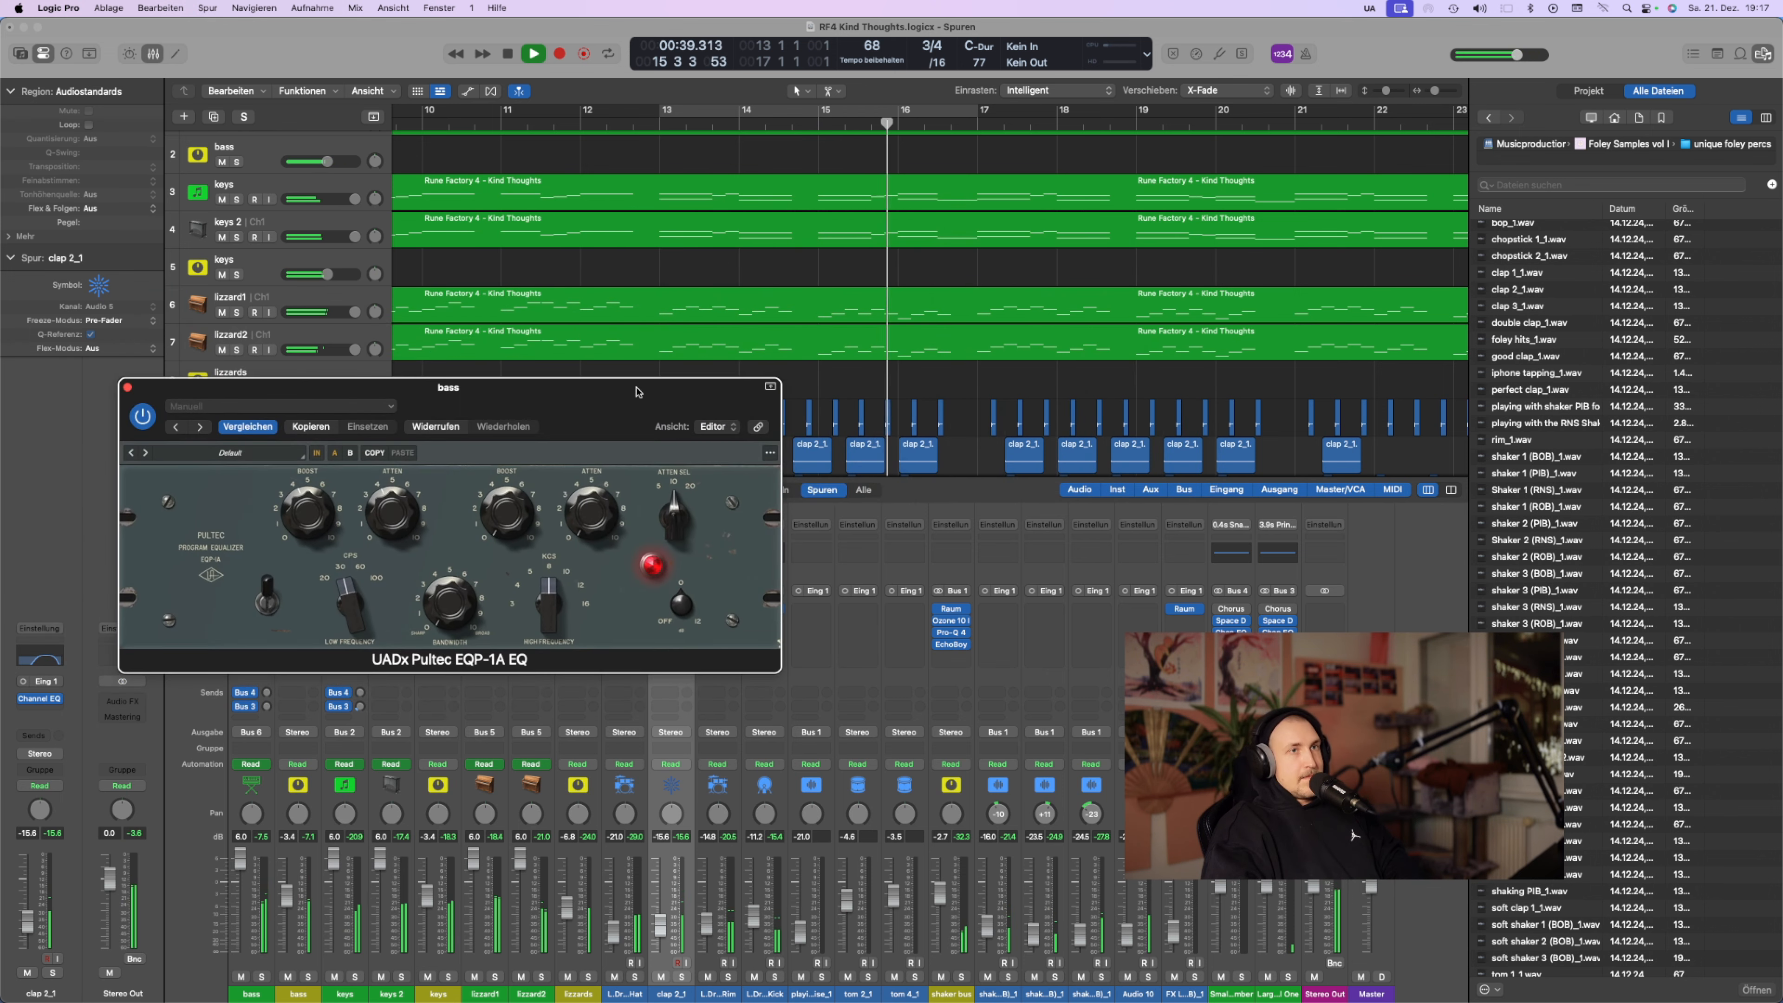
{"action": "left_click", "coordinate": [150, 422]}
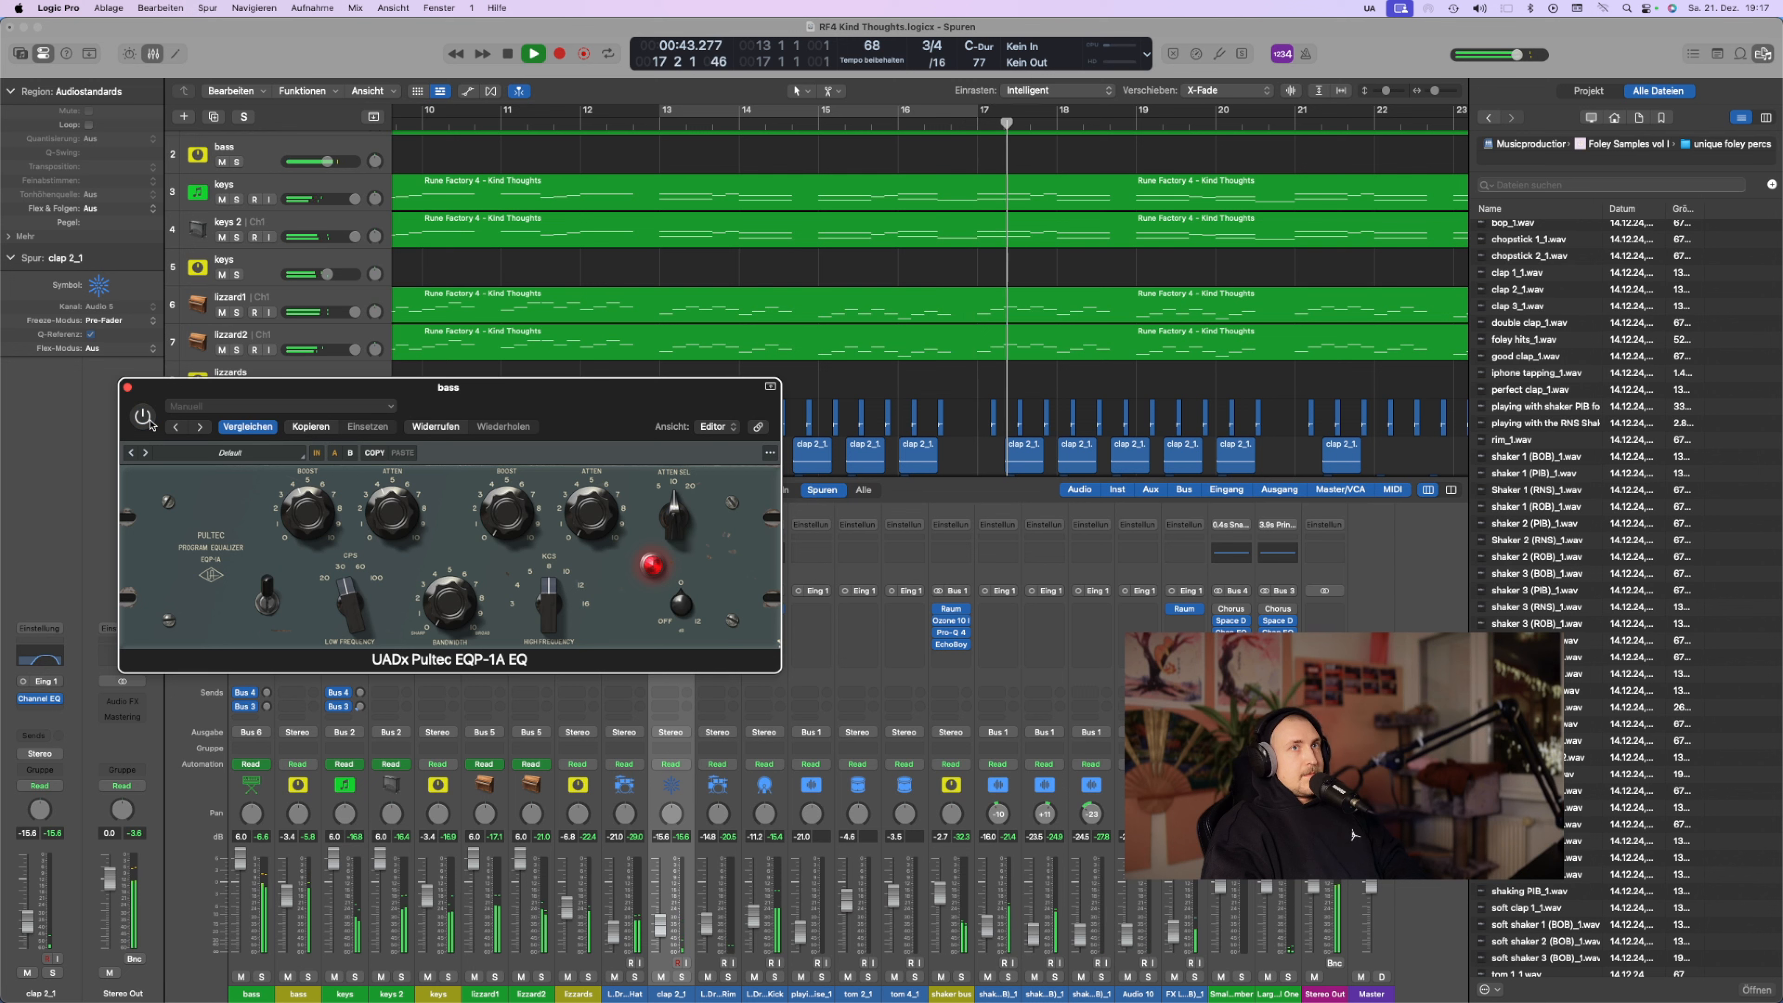
Turn on cycle playback and set the loop range from bar 13 to bar 21
{"action": "left_click", "coordinate": [789, 113]}
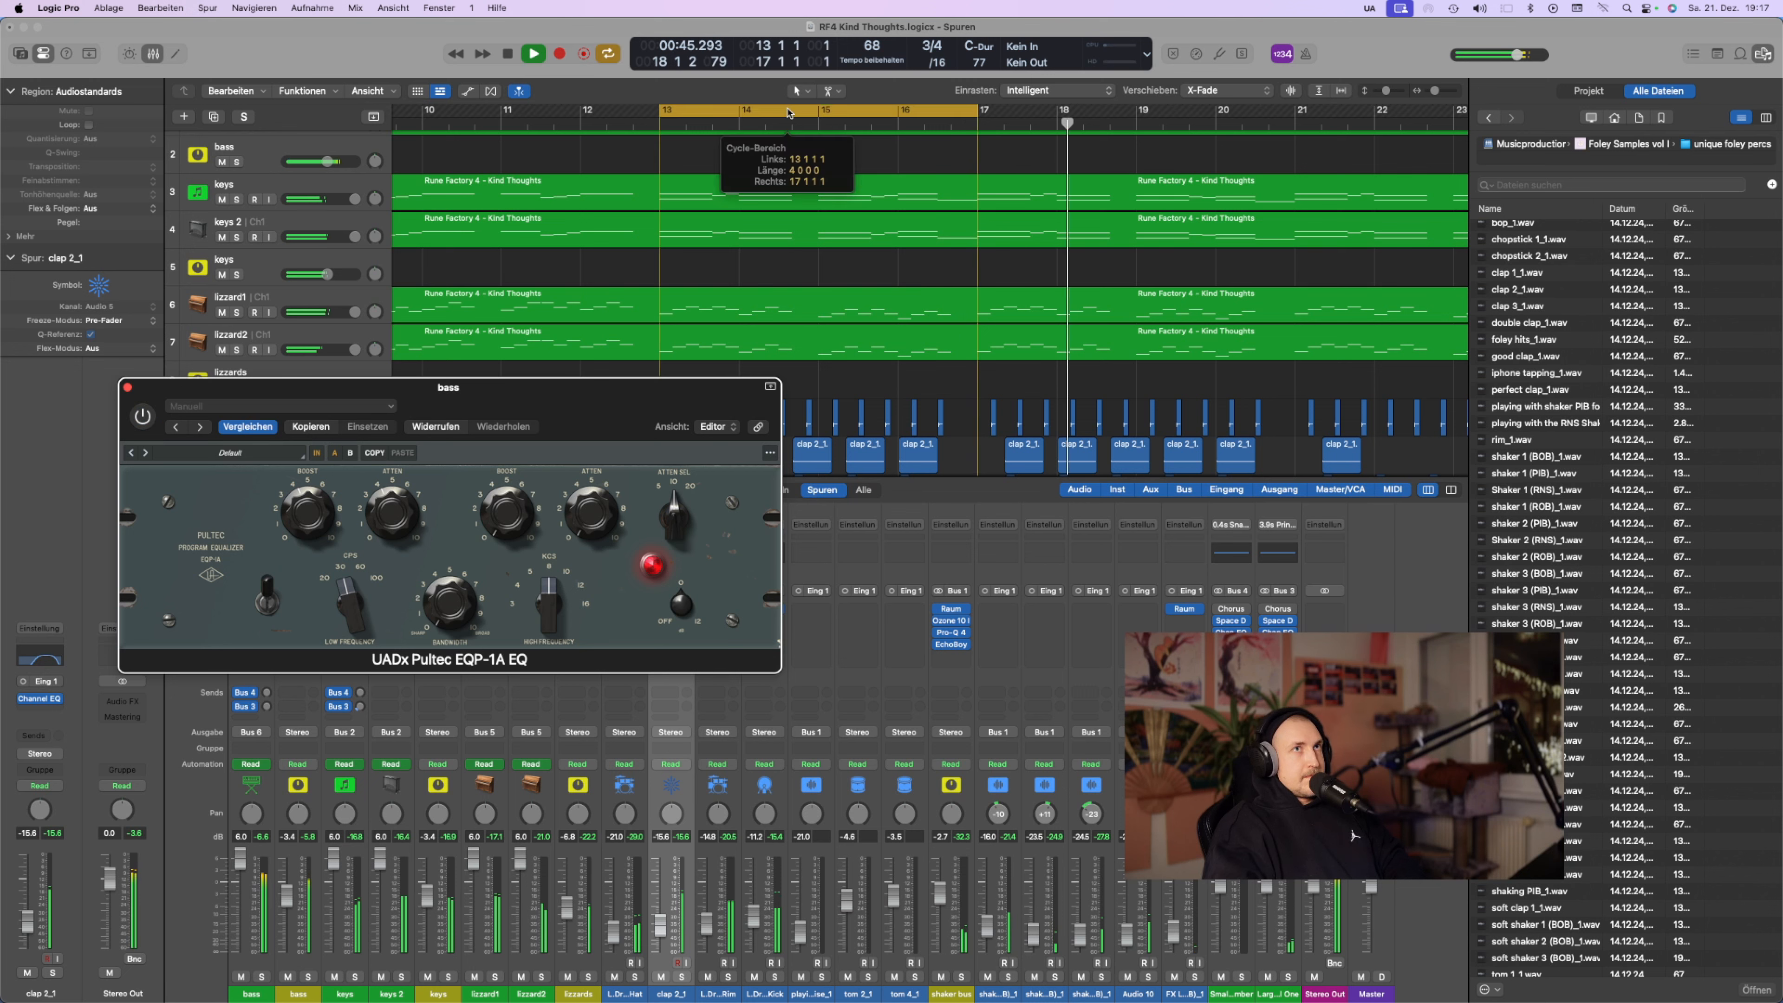
{"action": "left_click_drag", "start_coordinate": [975, 112], "coordinate": [1294, 125]}
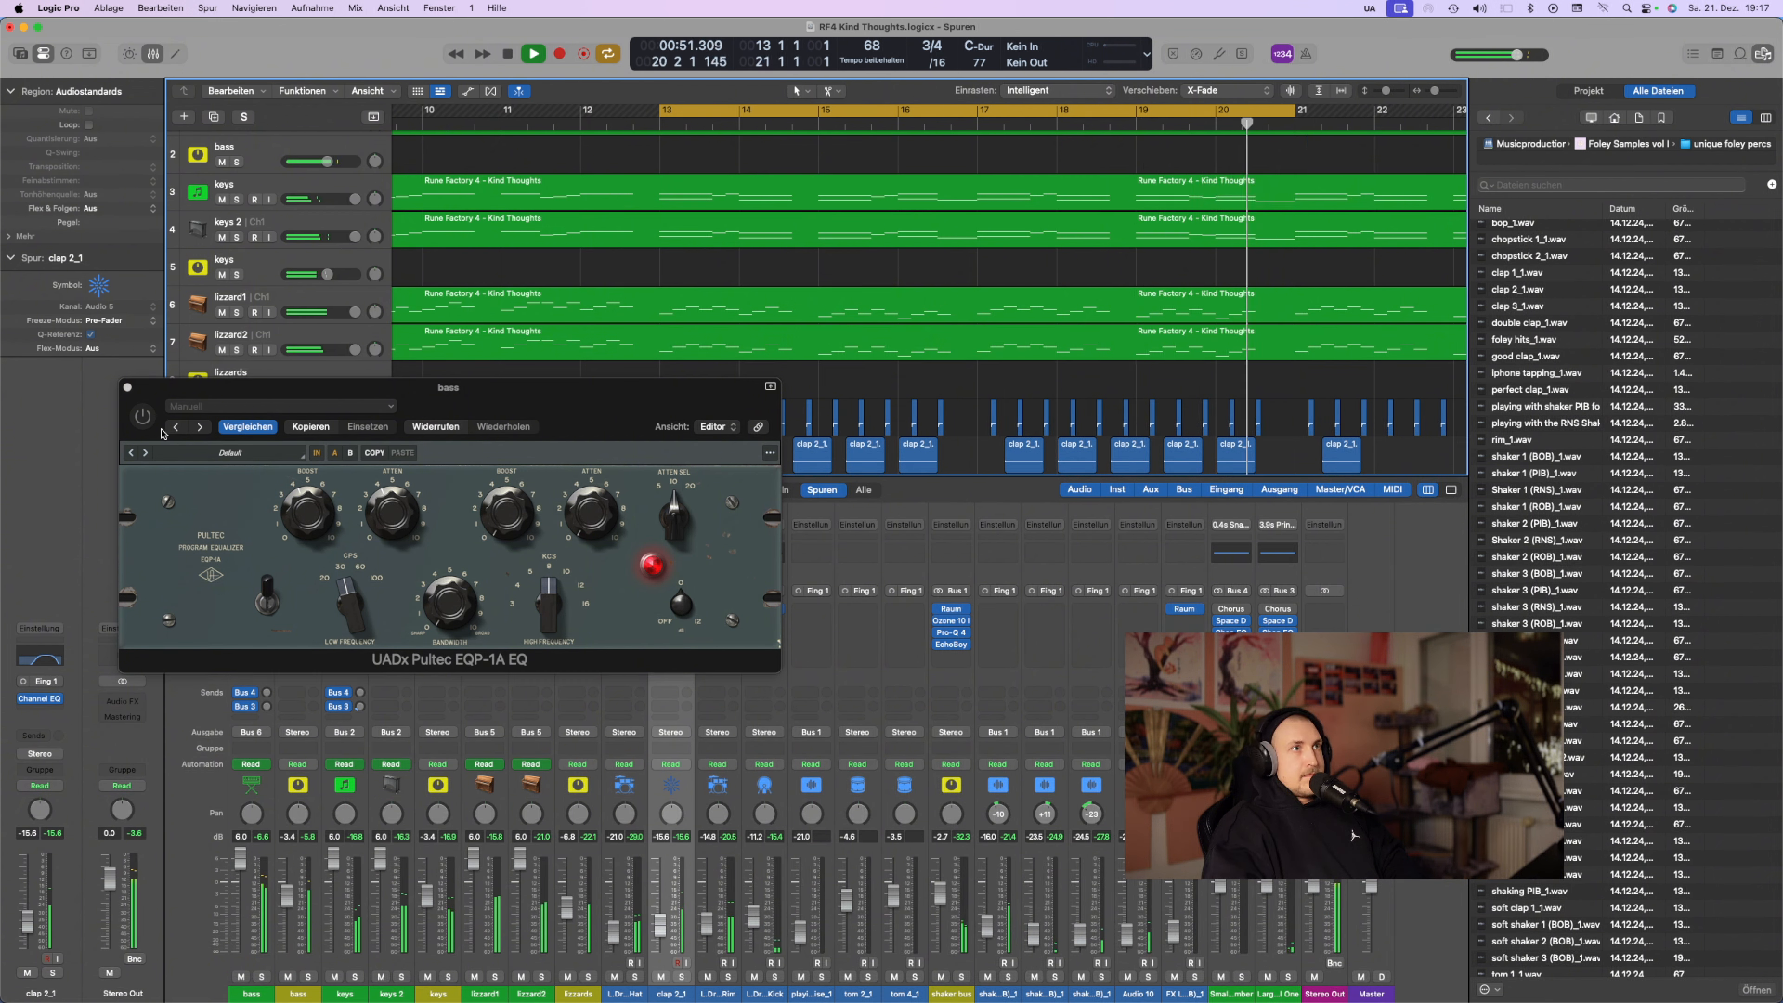
Compare the looped mix with the bass bus's Pultec EQ on and off, leave it on and close the plug-in
{"action": "left_click", "coordinate": [144, 417]}
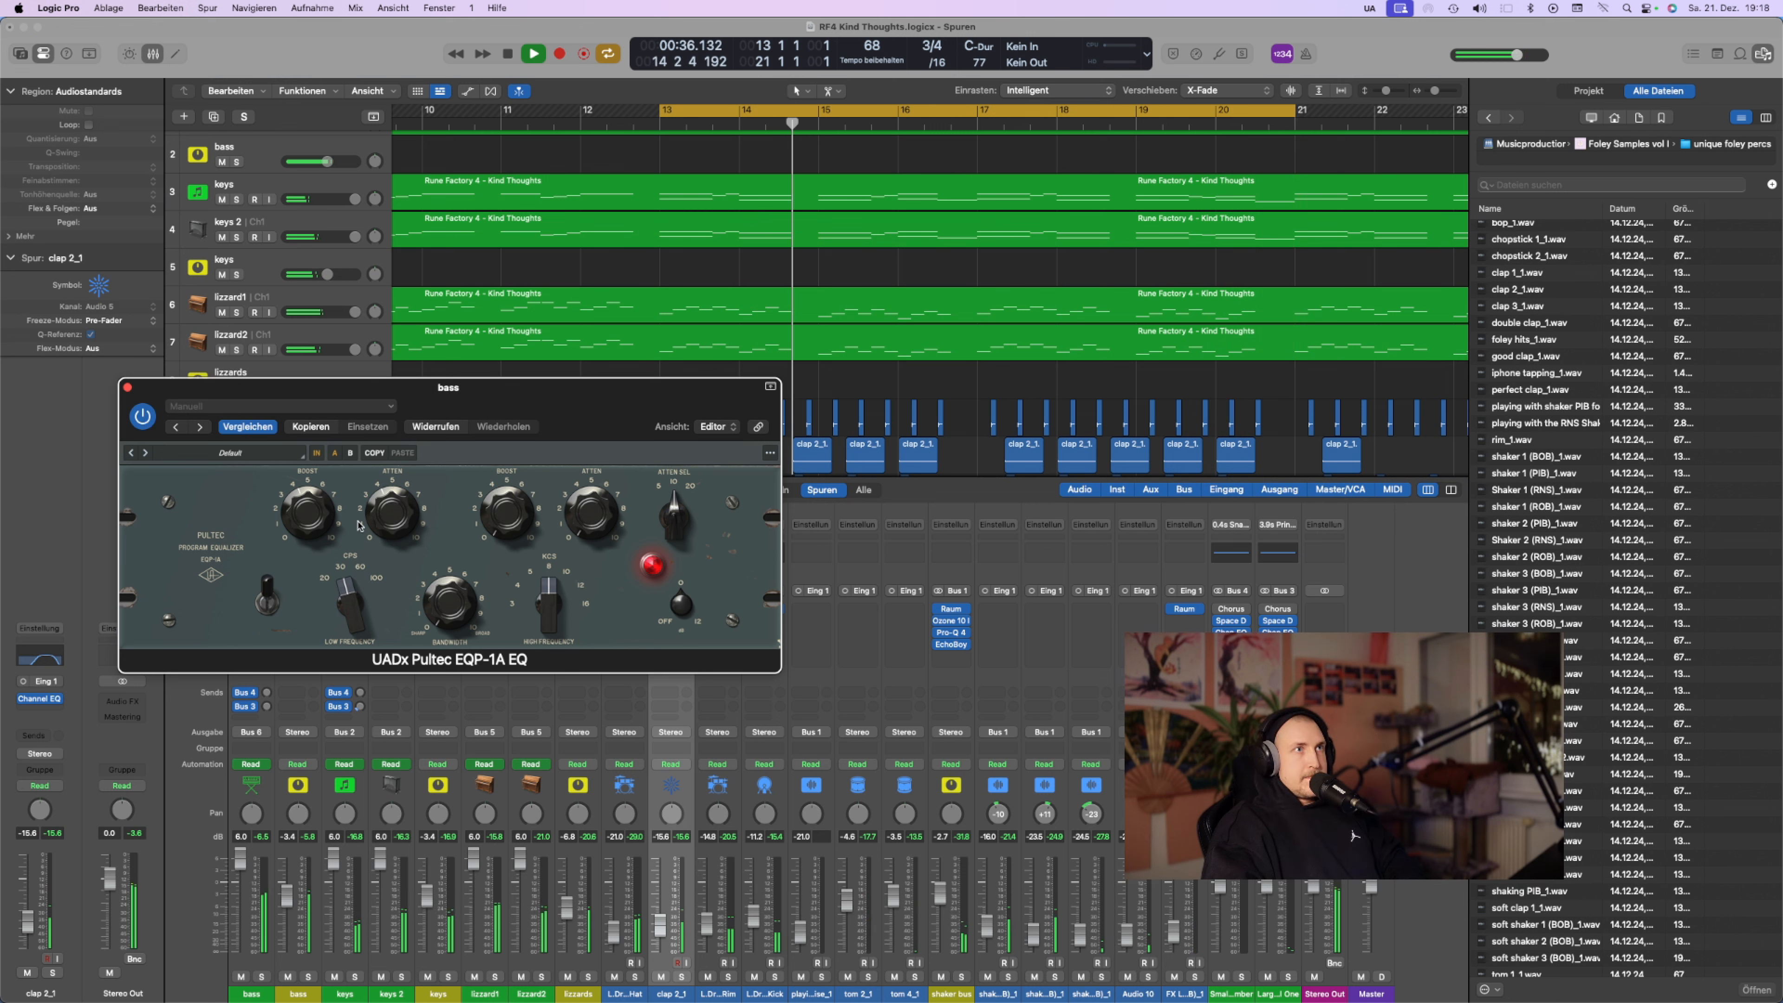
{"action": "left_click", "coordinate": [144, 416]}
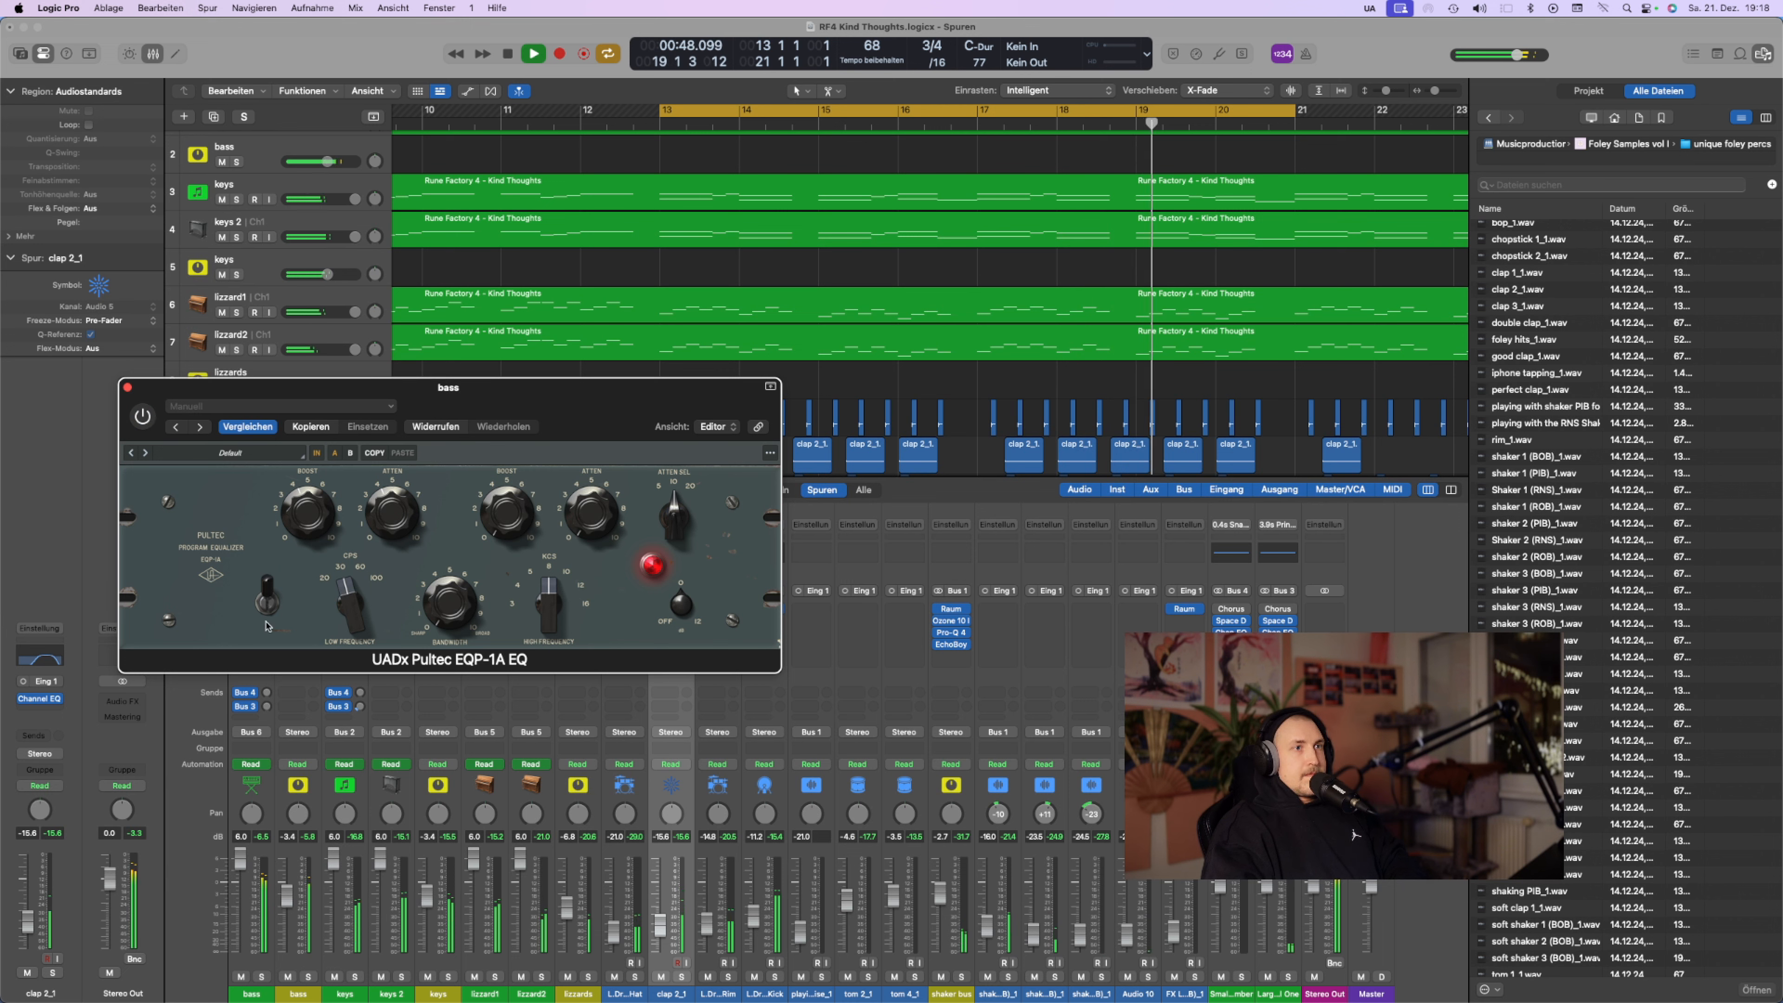
{"action": "left_click", "coordinate": [143, 417]}
{"action": "left_click", "coordinate": [129, 388]}
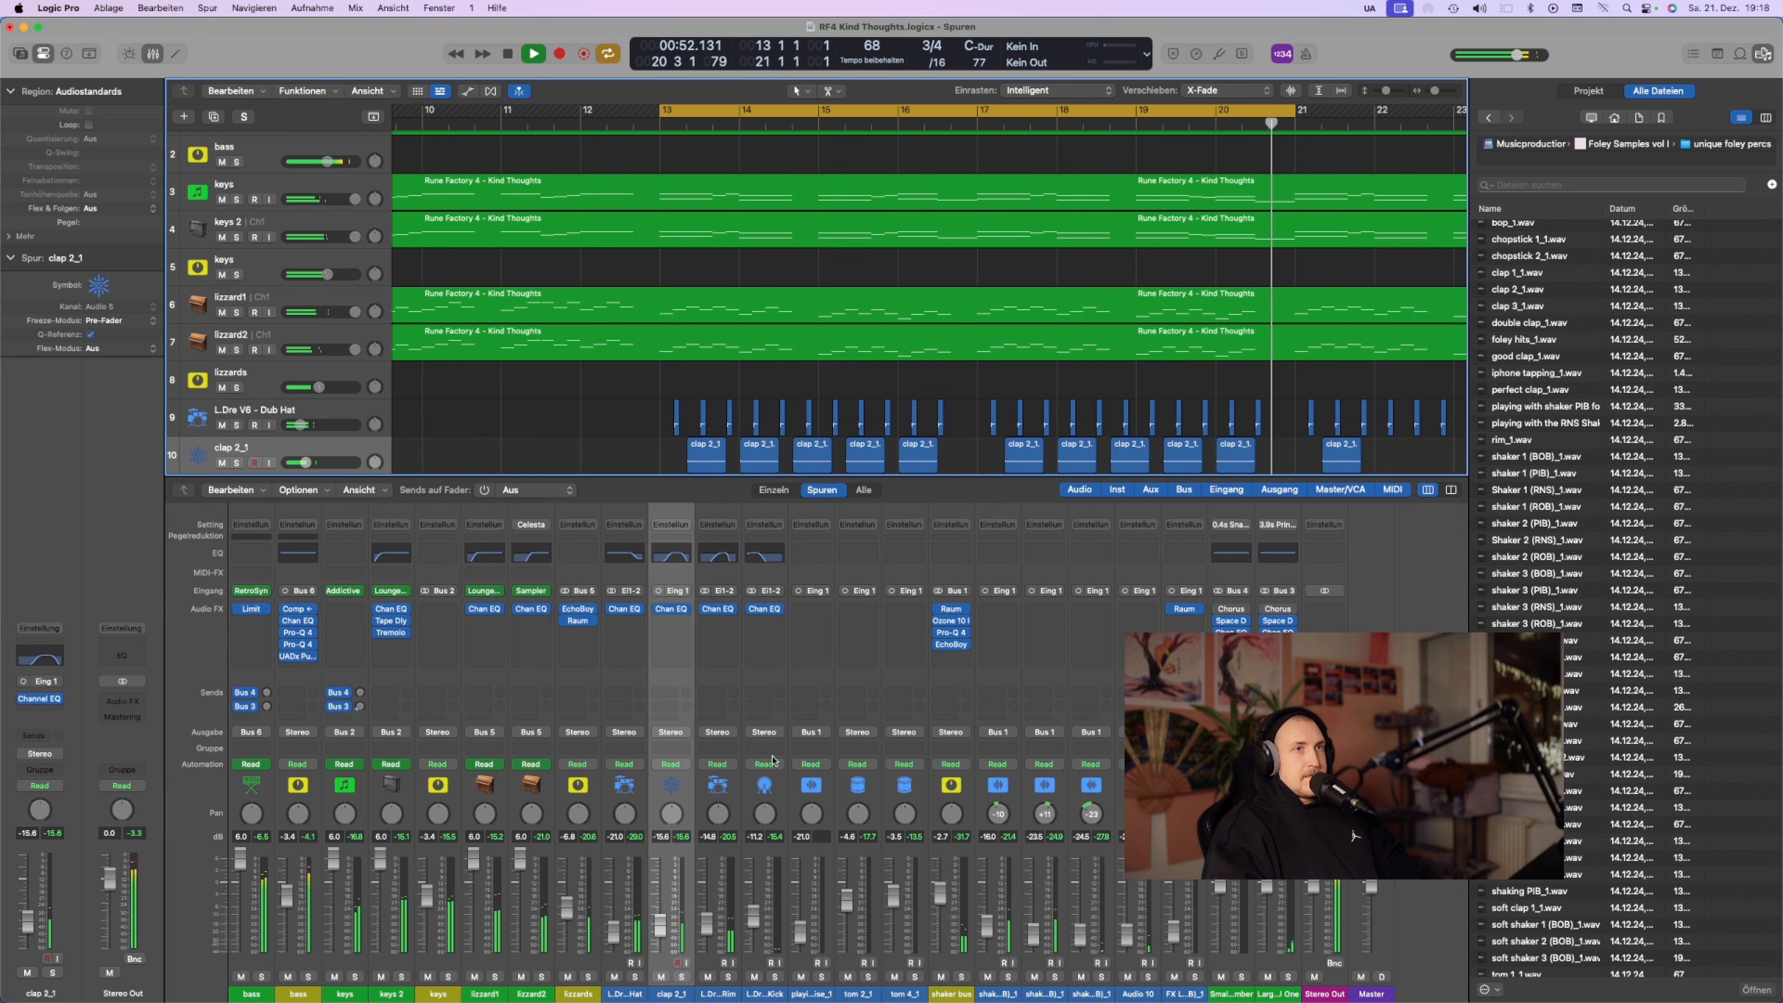
Replay the loop from bar 13, check the bass bus's Pultec EQ settings again, and stop playback
{"action": "key", "text": "space"}
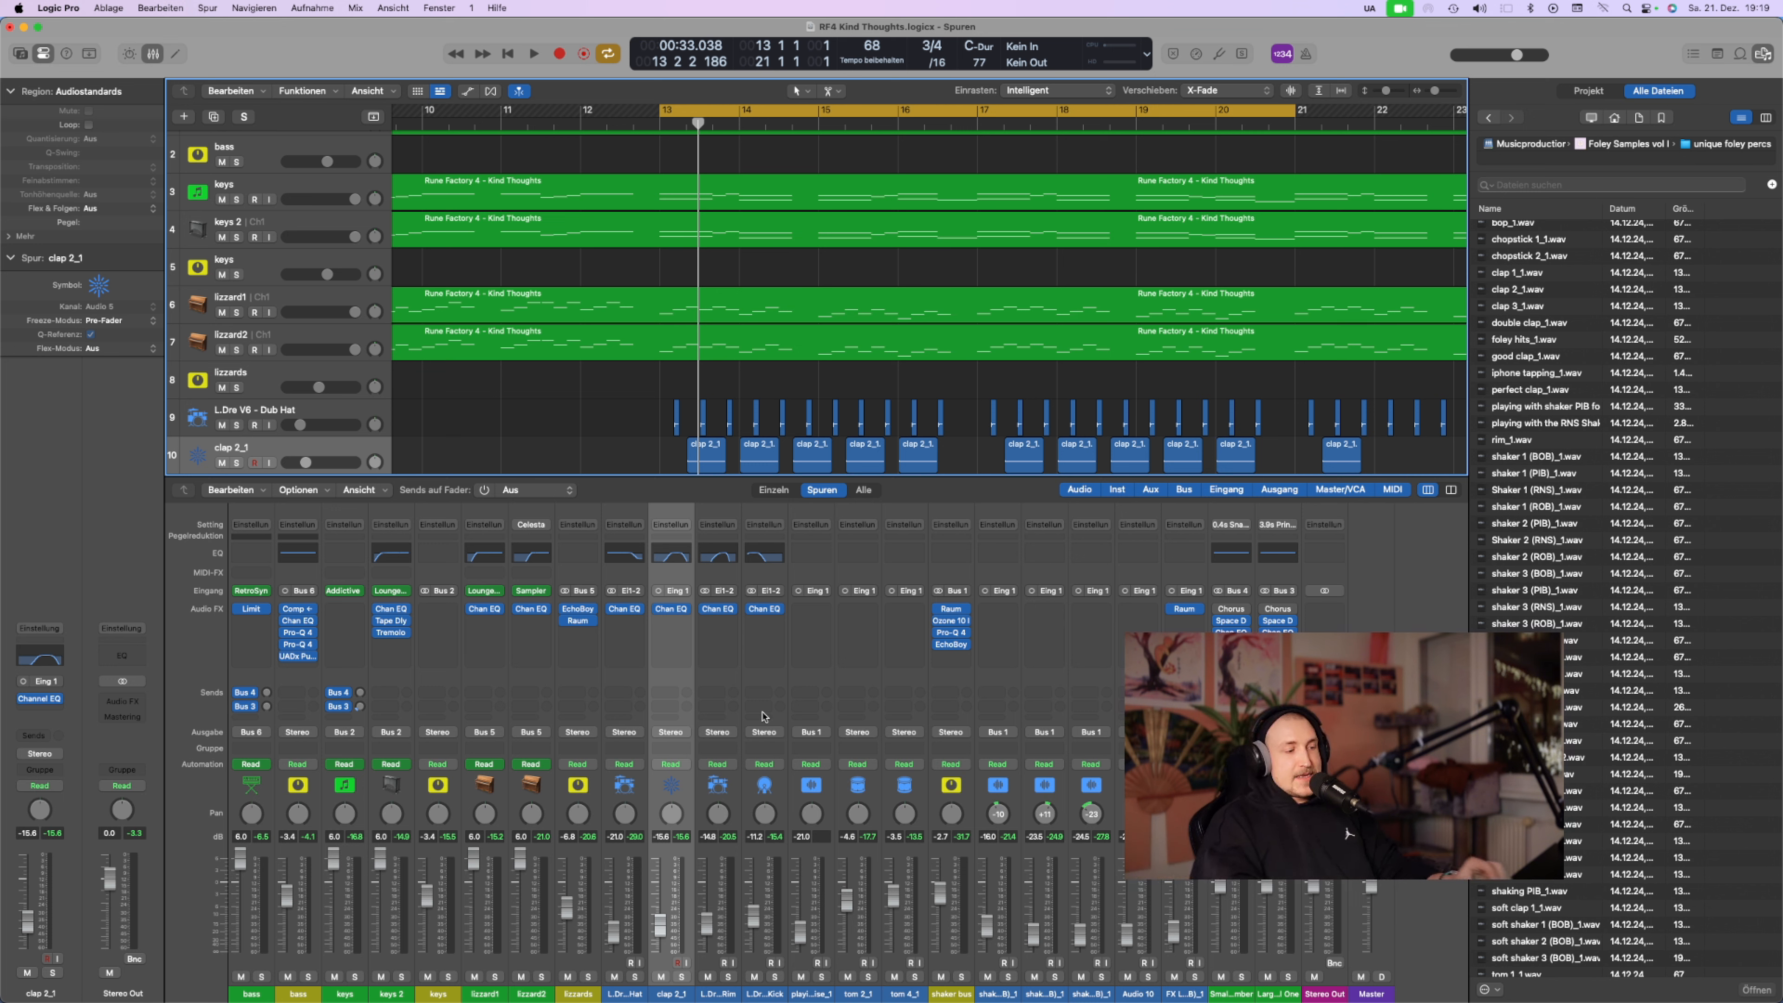
{"action": "left_click_drag", "start_coordinate": [698, 122], "coordinate": [654, 122]}
{"action": "key", "text": "space"}
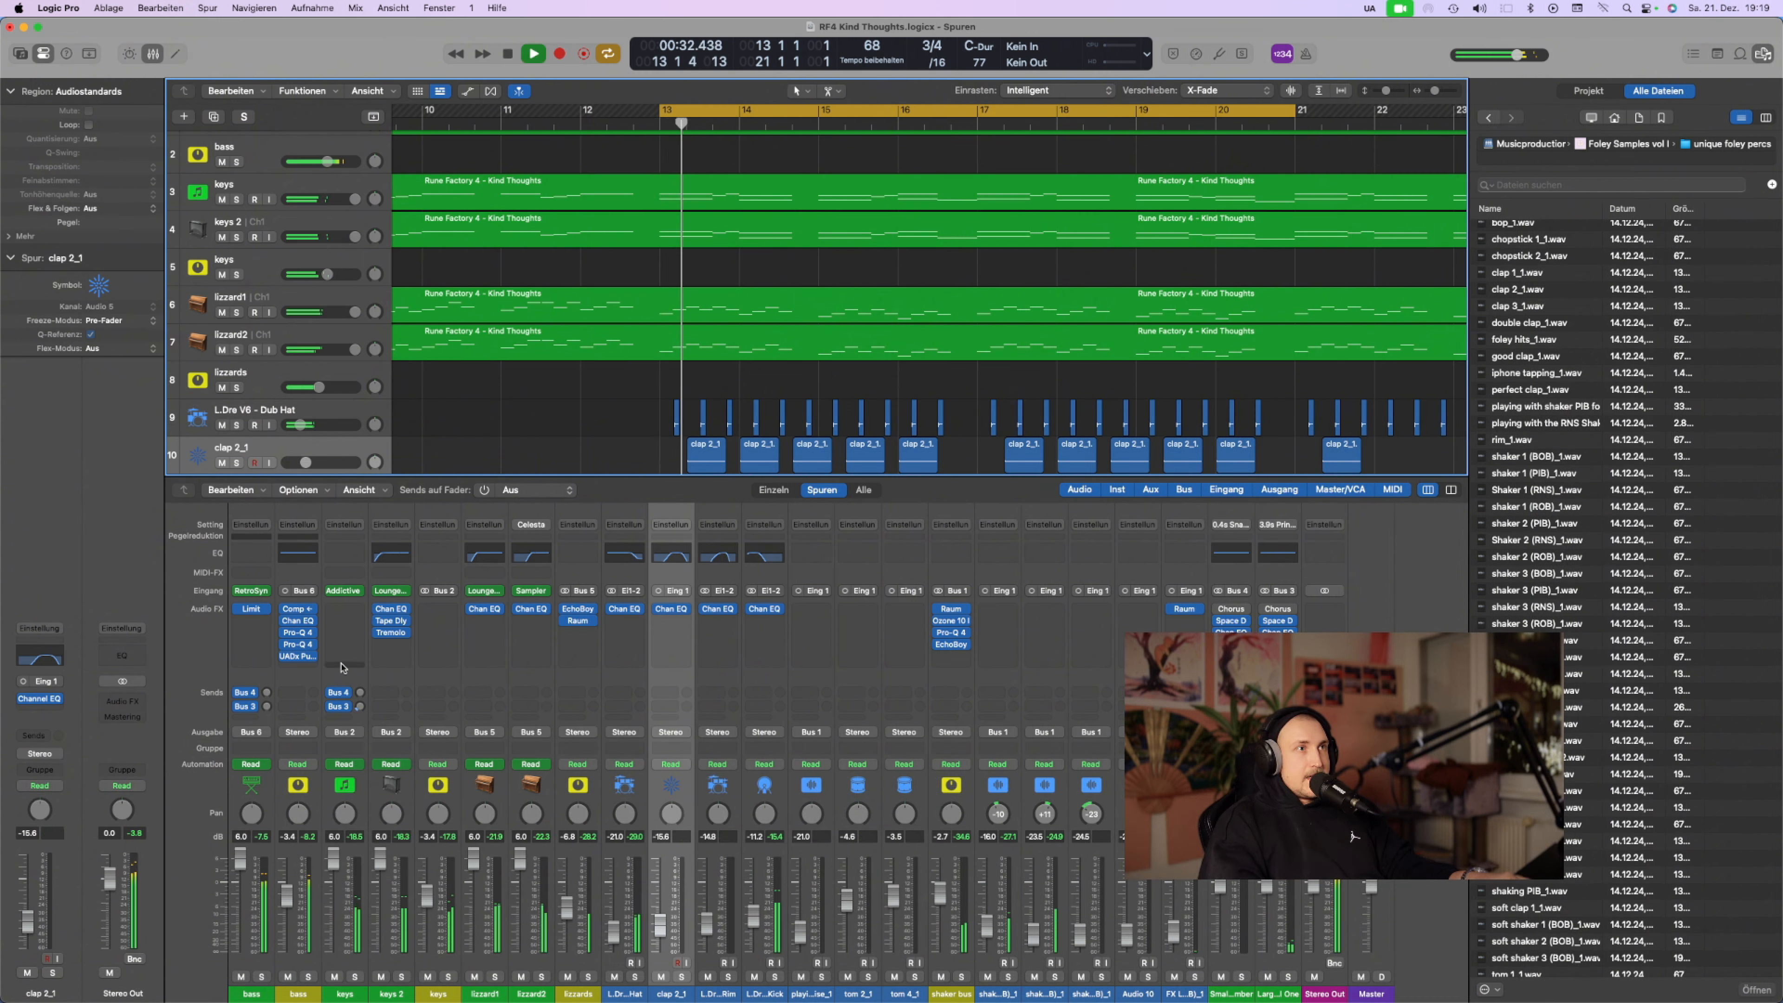
{"action": "mouse_move", "coordinate": [286, 660]}
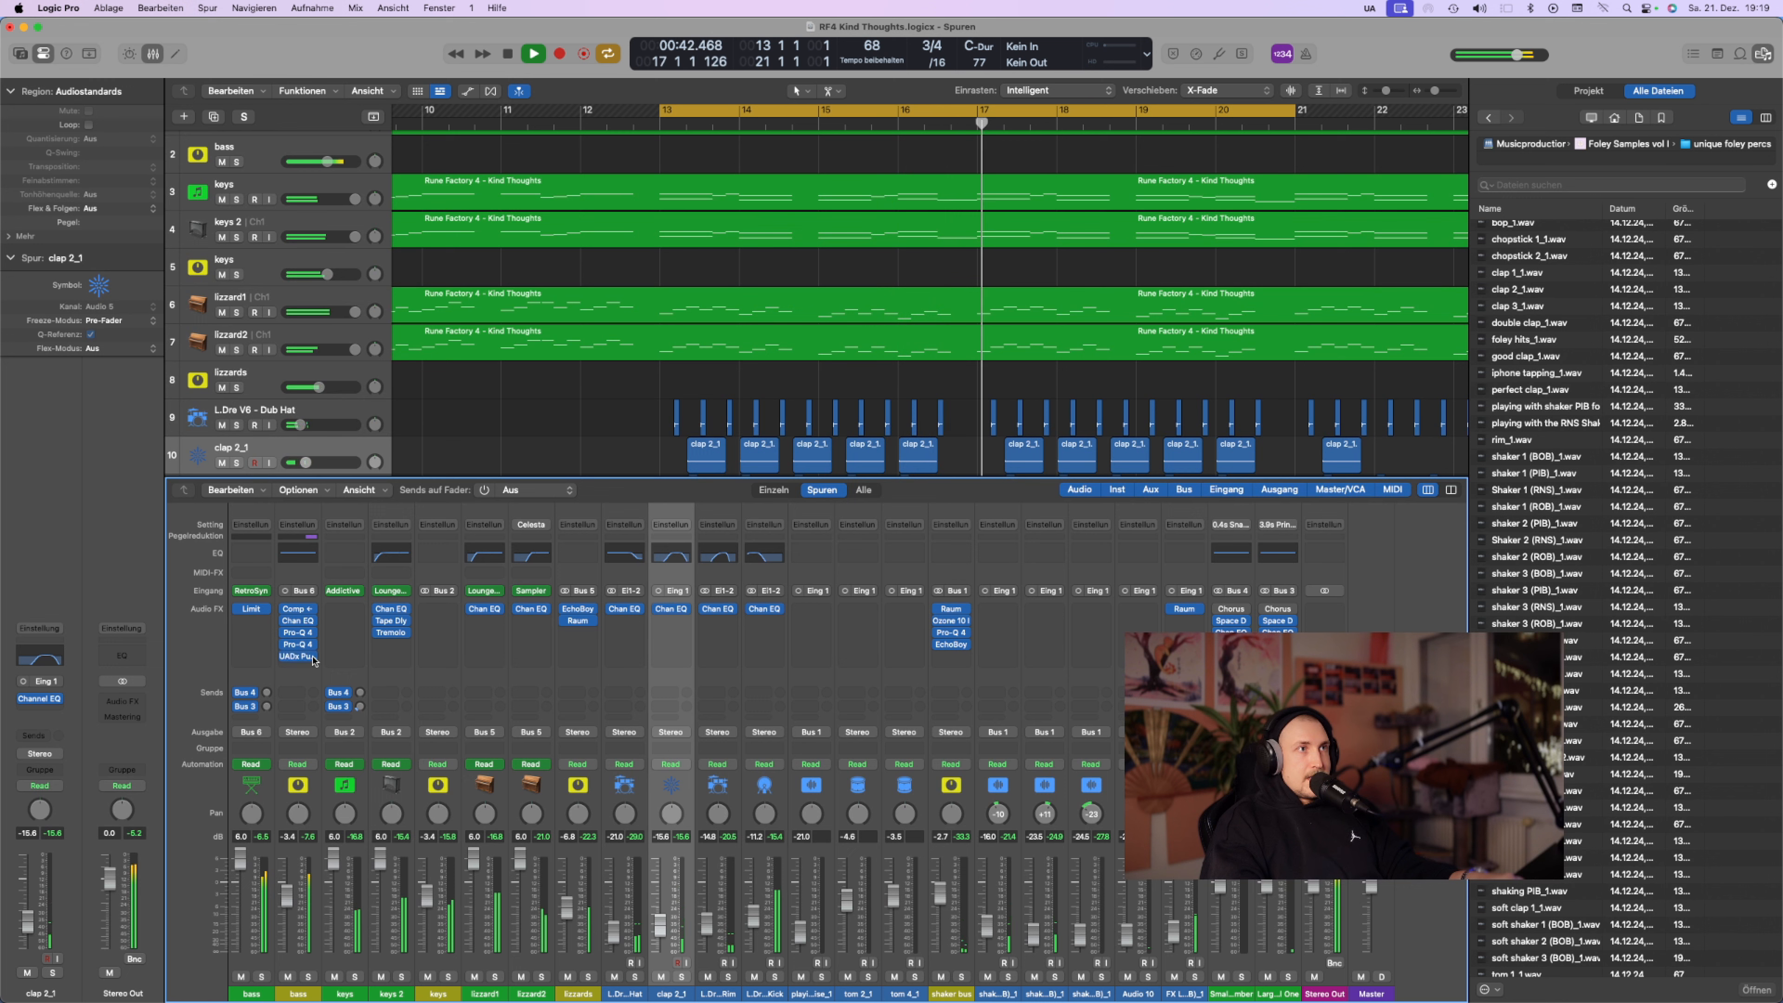
{"action": "left_click", "coordinate": [288, 657]}
{"action": "left_click", "coordinate": [485, 678]}
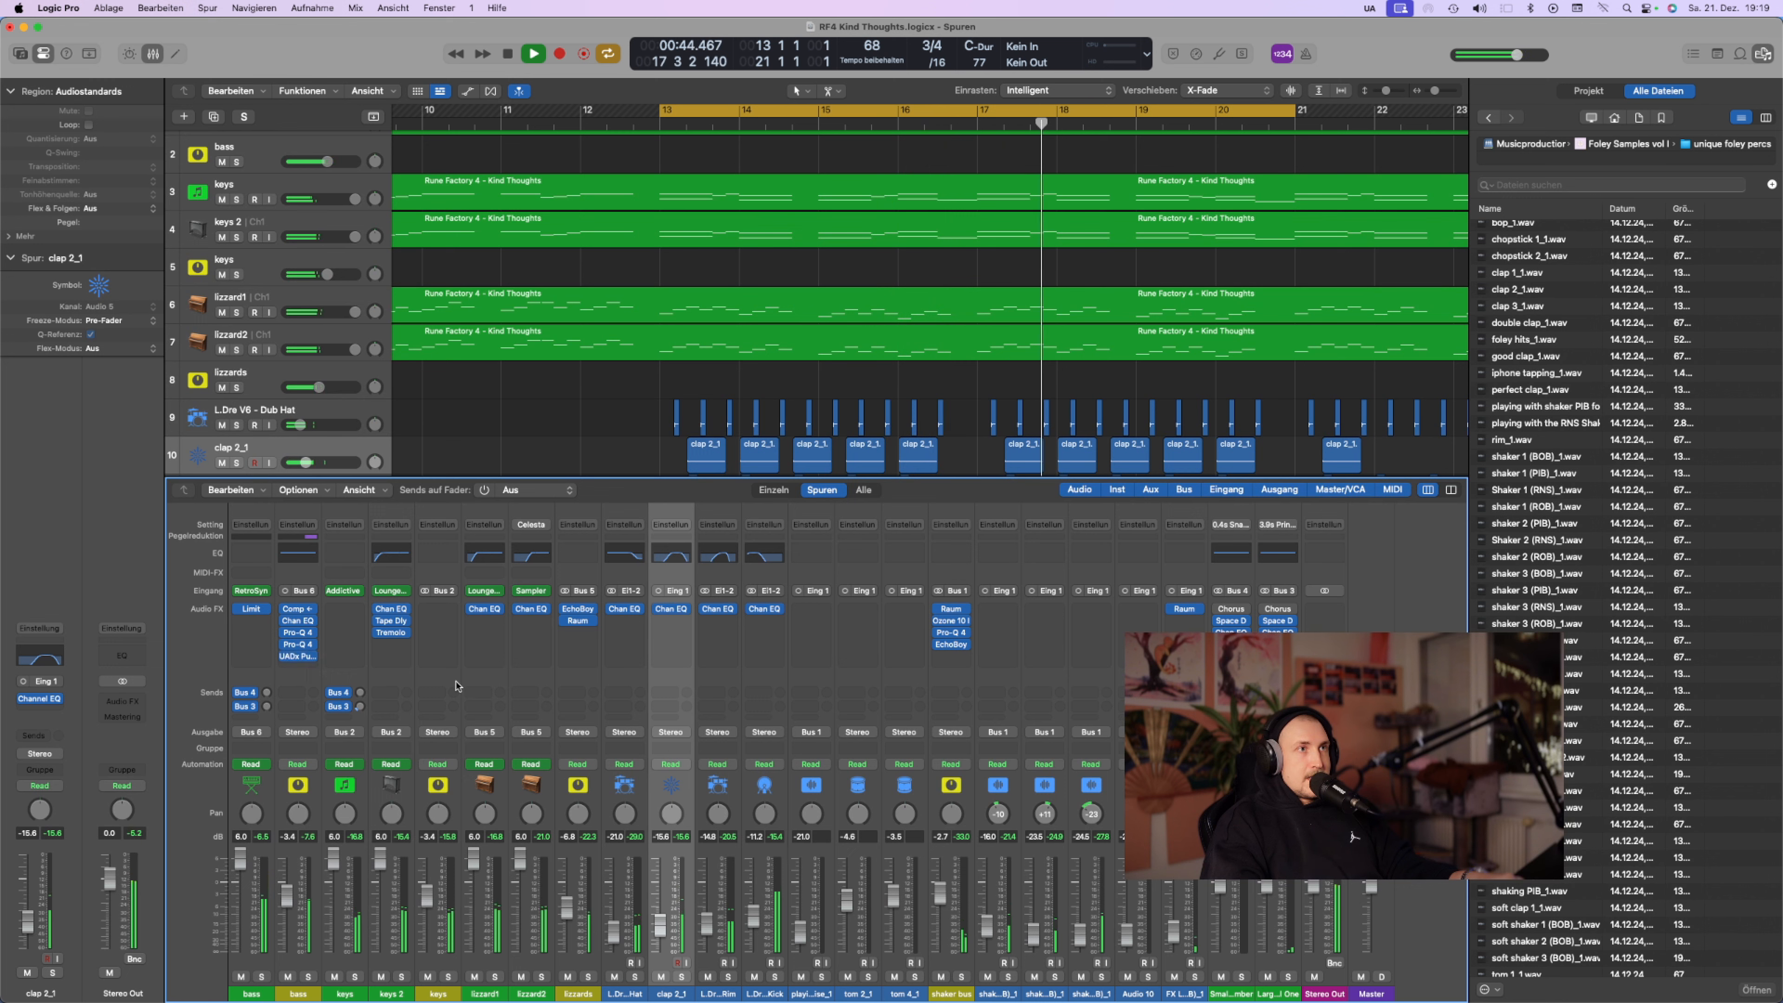
{"action": "left_click", "coordinate": [298, 657]}
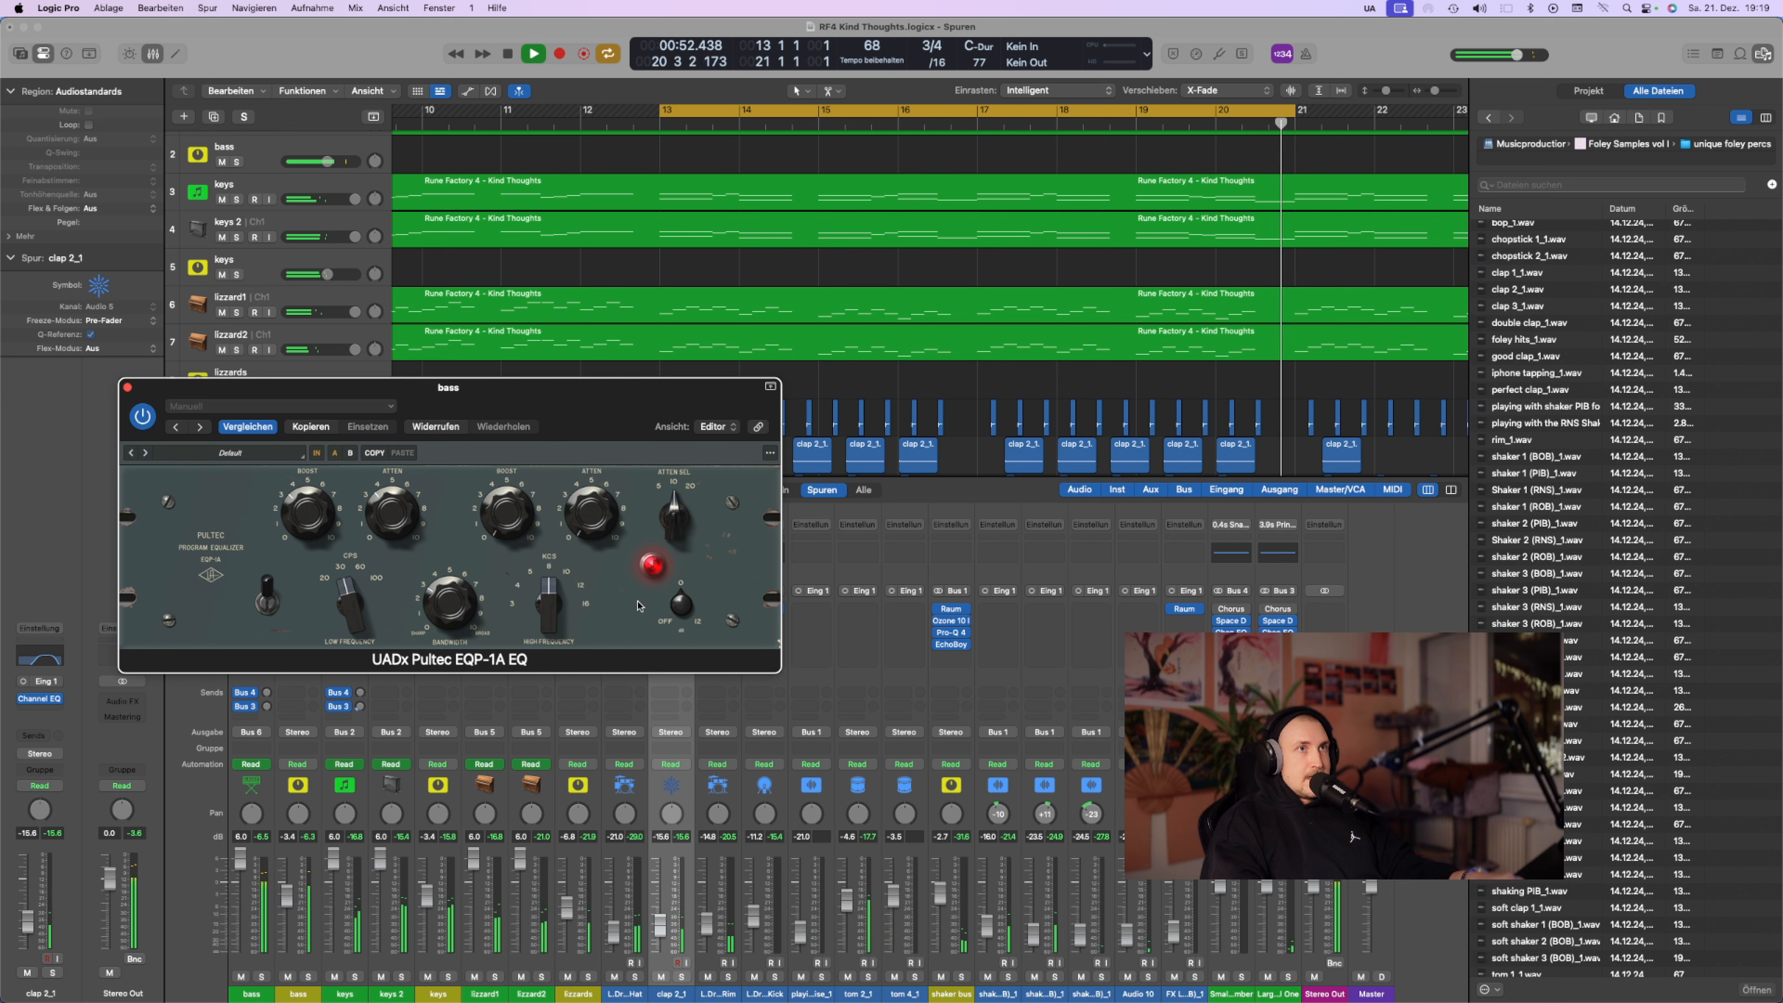
{"action": "key", "text": "space"}
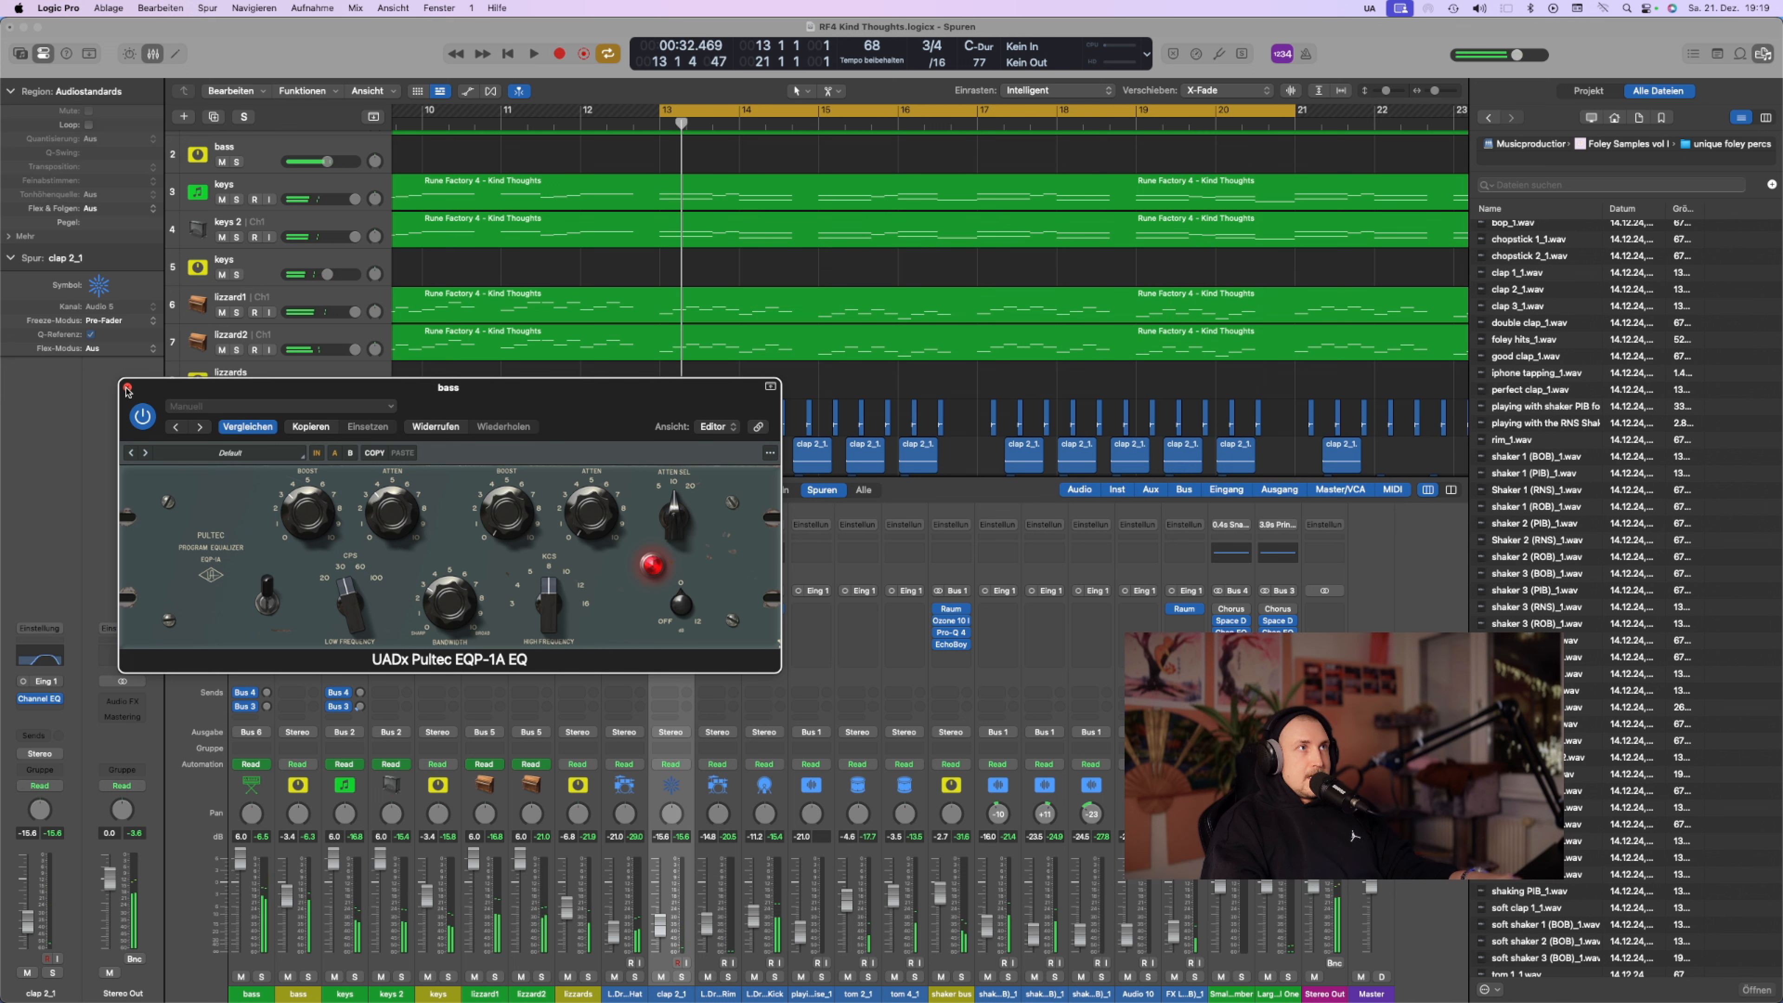
{"action": "left_click", "coordinate": [128, 387]}
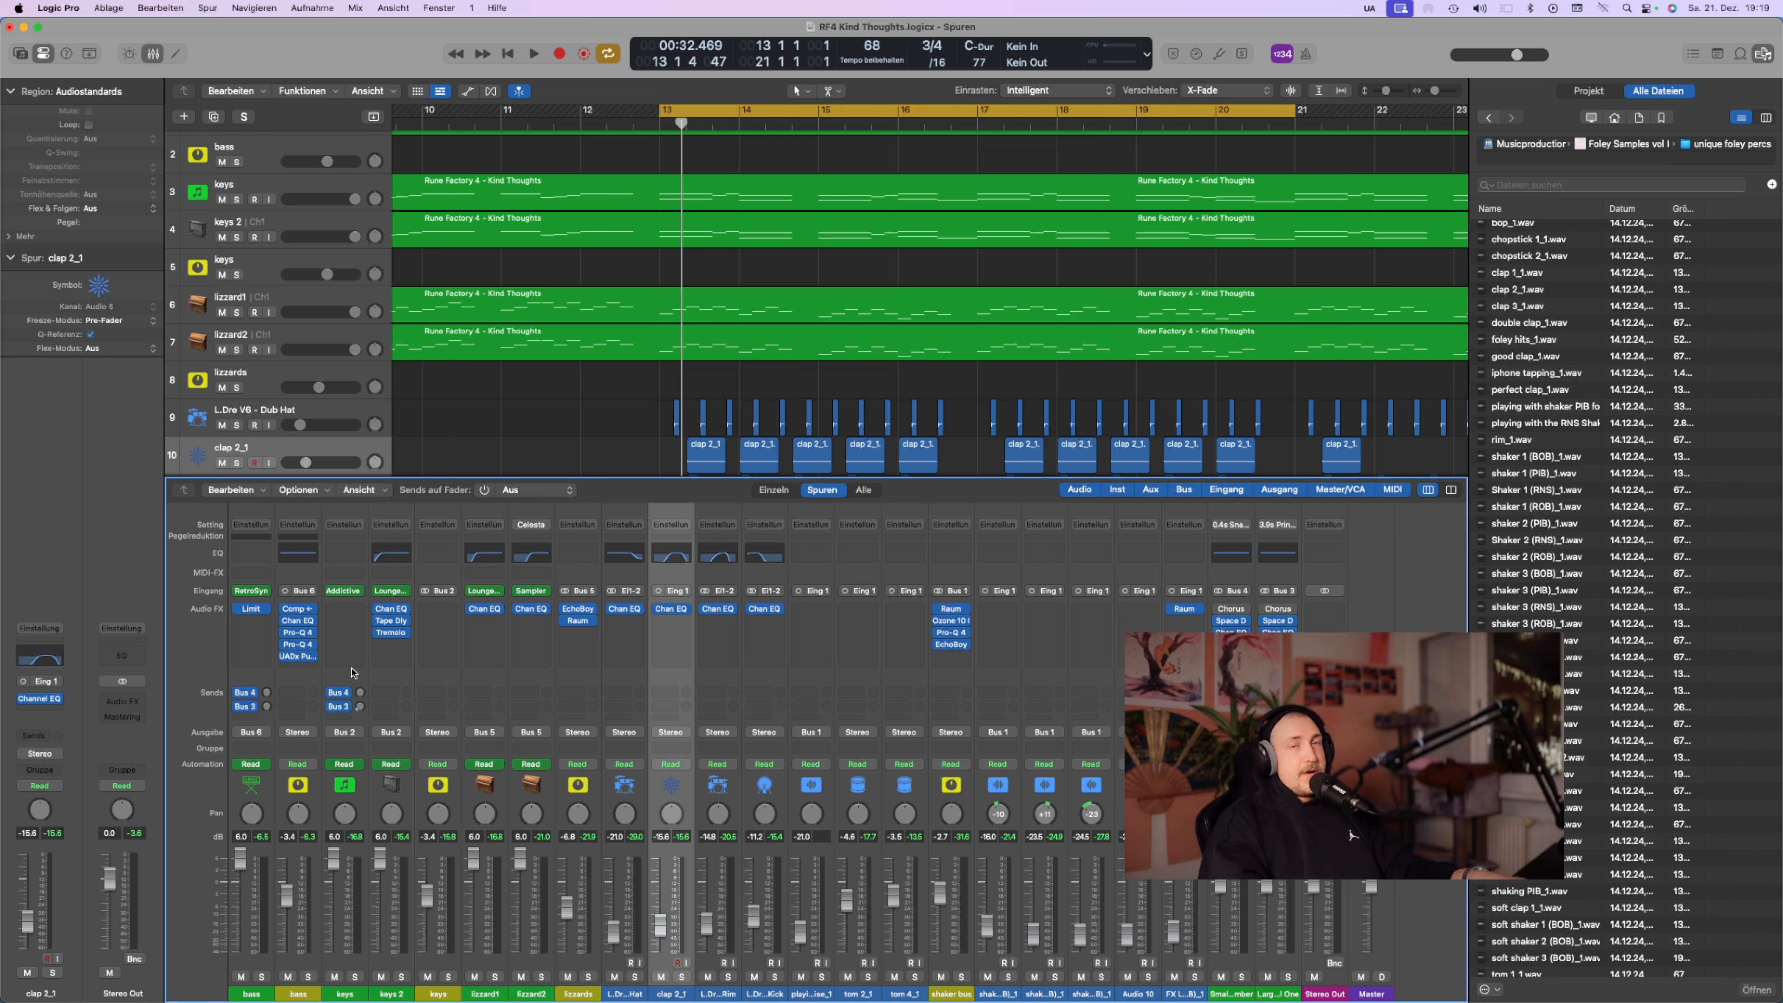
Open the Raum reverb on the lizzards bus, solo that bus and start playback
{"action": "left_click", "coordinate": [577, 620]}
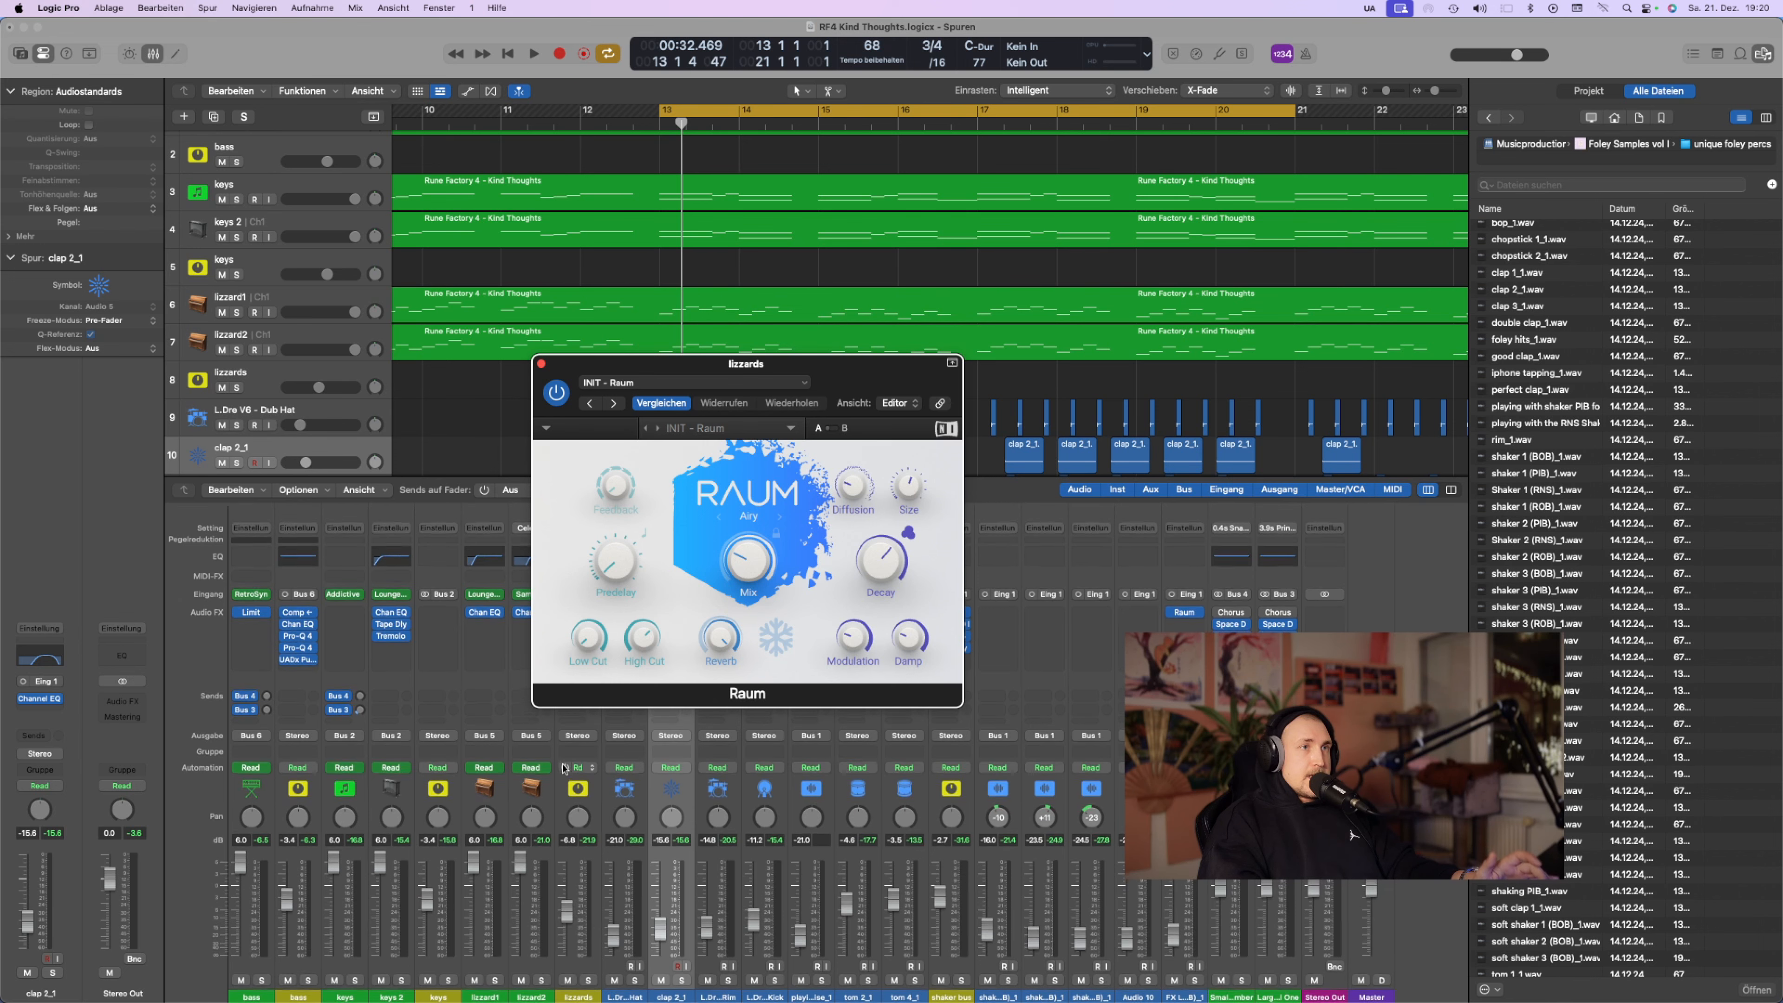
{"action": "left_click_drag", "start_coordinate": [690, 364], "coordinate": [1135, 365]}
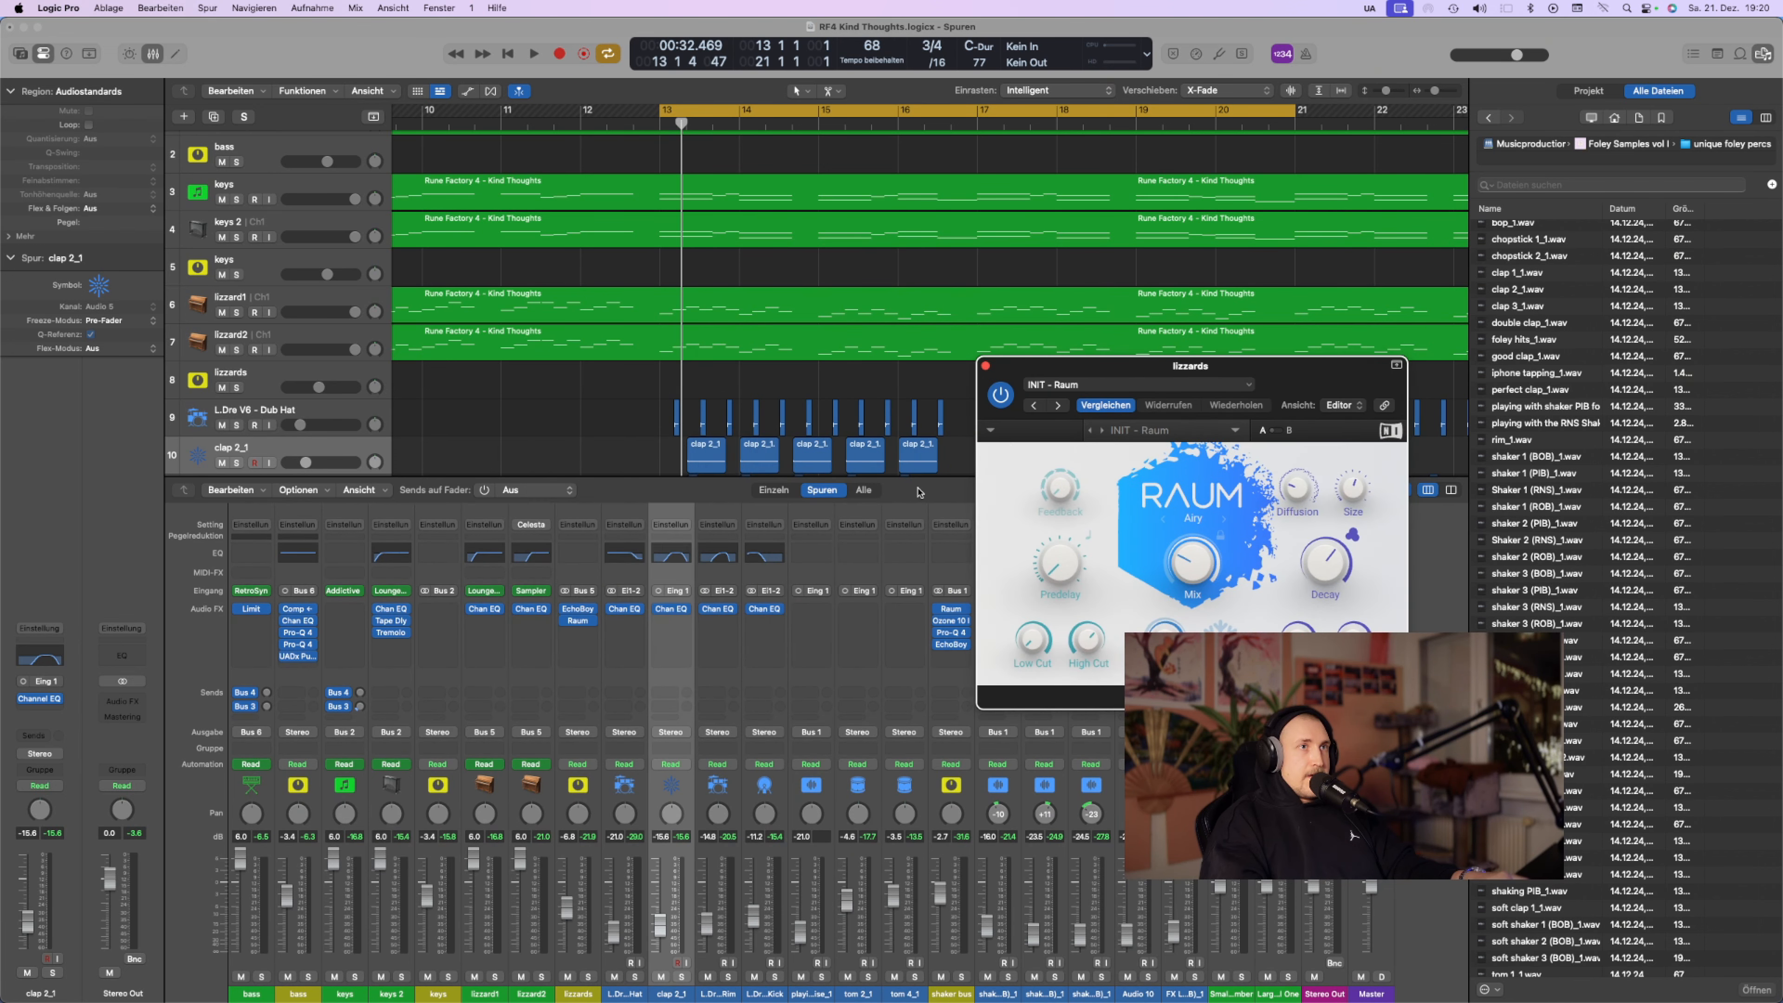
{"action": "left_click", "coordinate": [588, 977]}
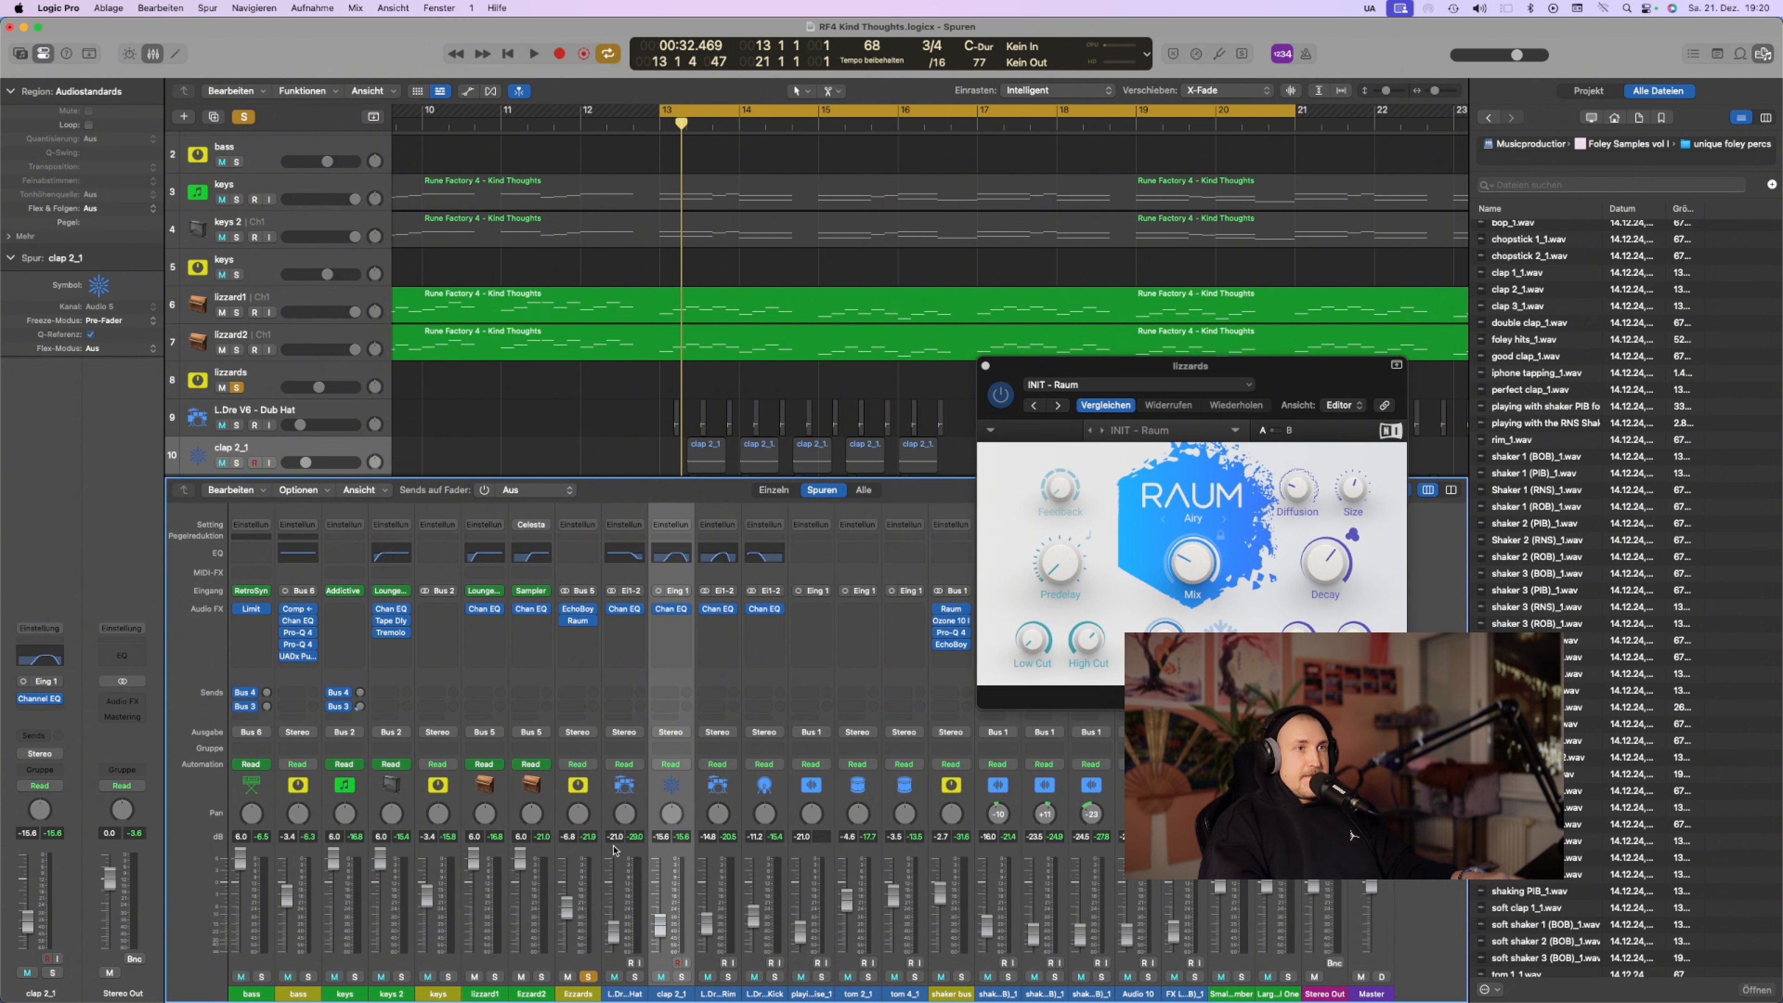
{"action": "key", "text": "space"}
{"action": "left_click", "coordinate": [583, 856]}
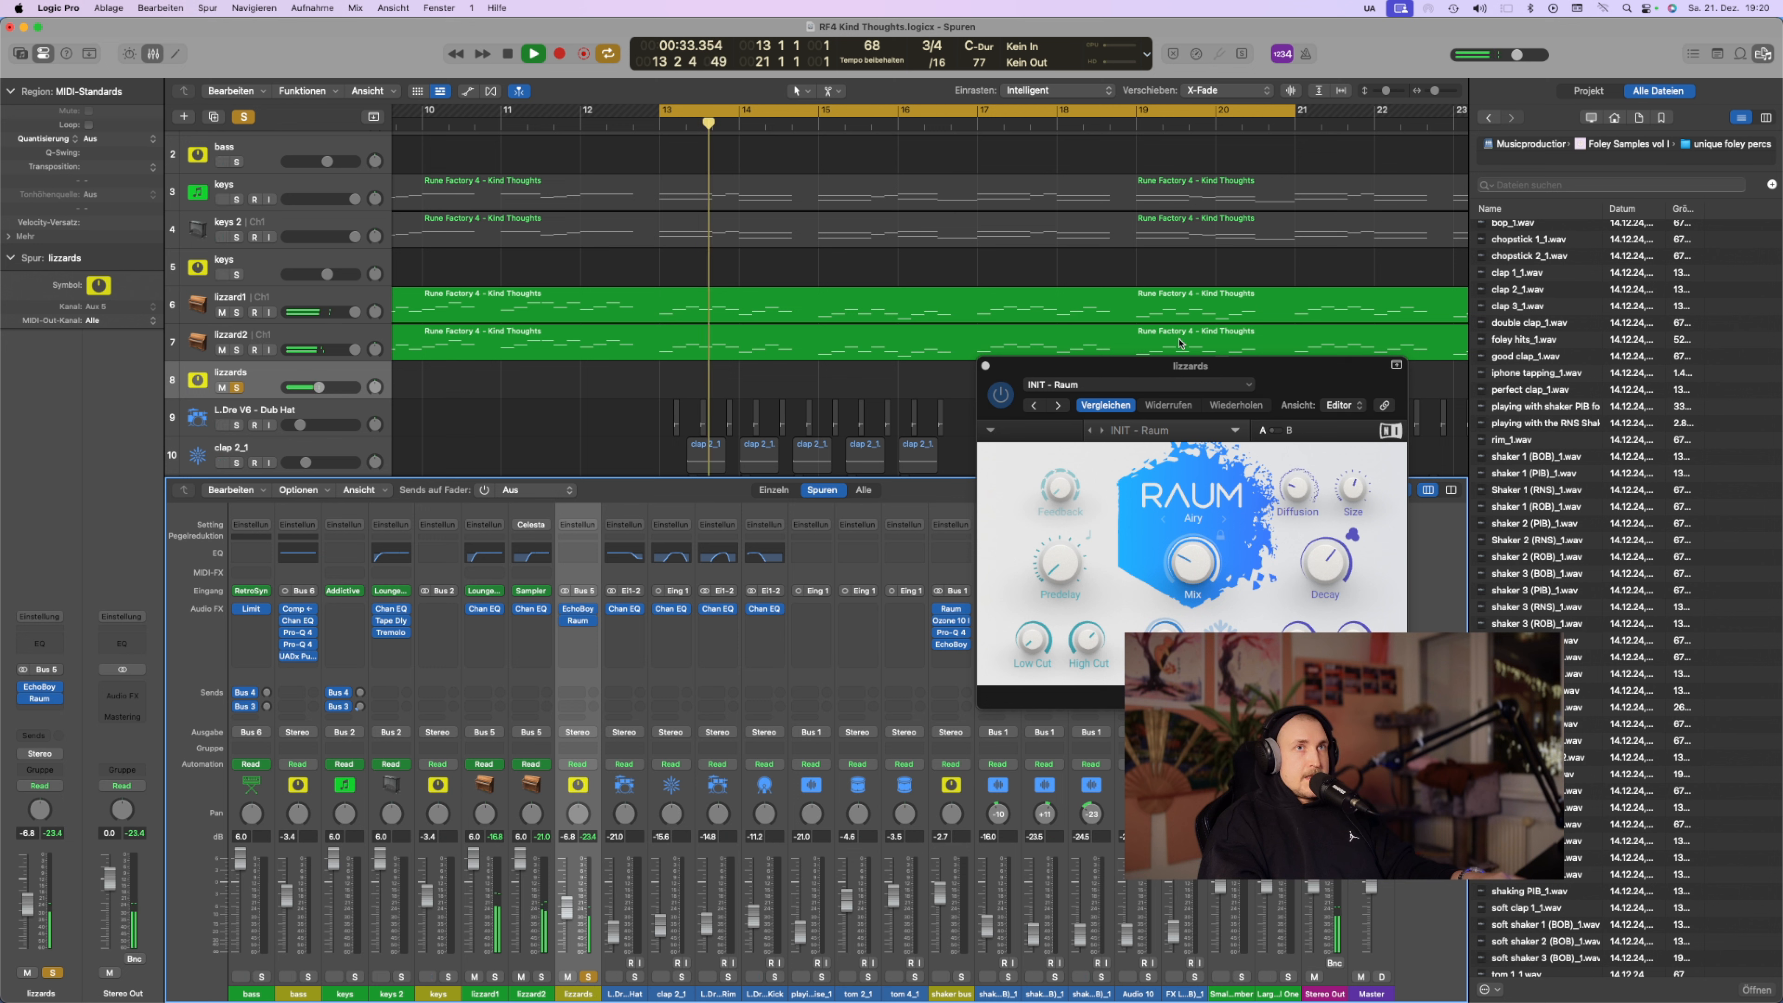
Compare the lizzards bus with Raum bypassed and active, and adjust the reverb's Size slightly
{"action": "left_click", "coordinate": [1000, 394]}
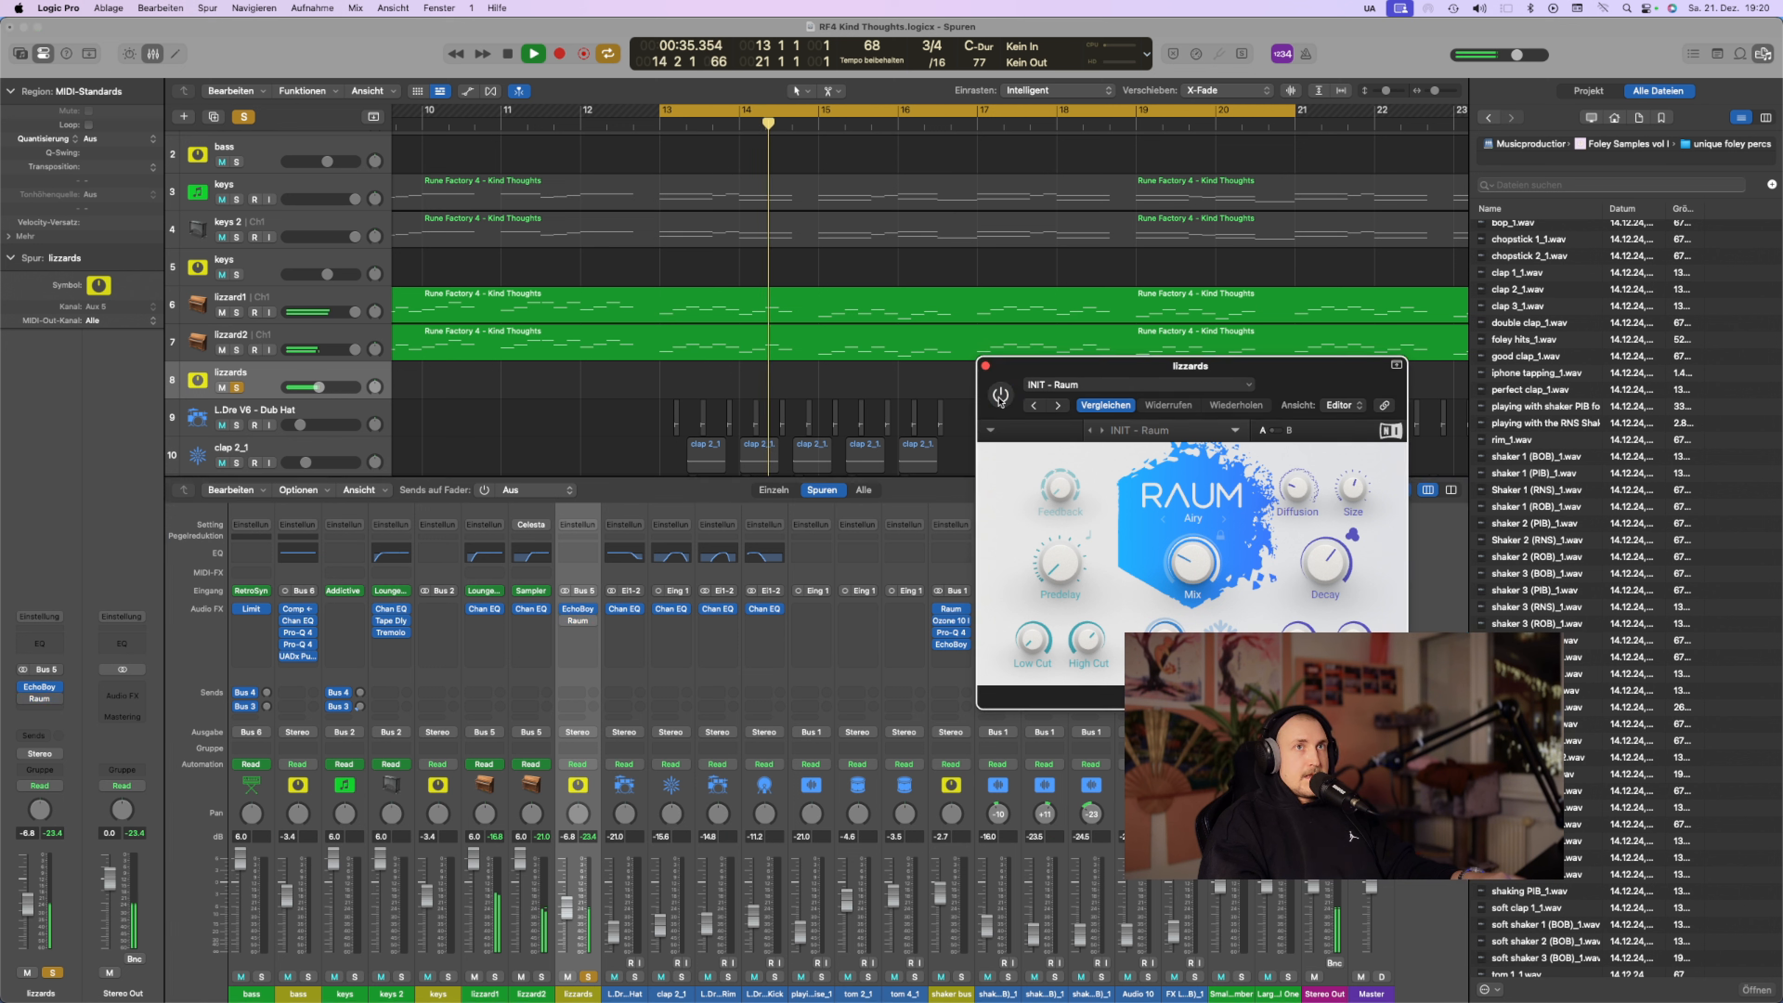
{"action": "left_click", "coordinate": [1000, 396]}
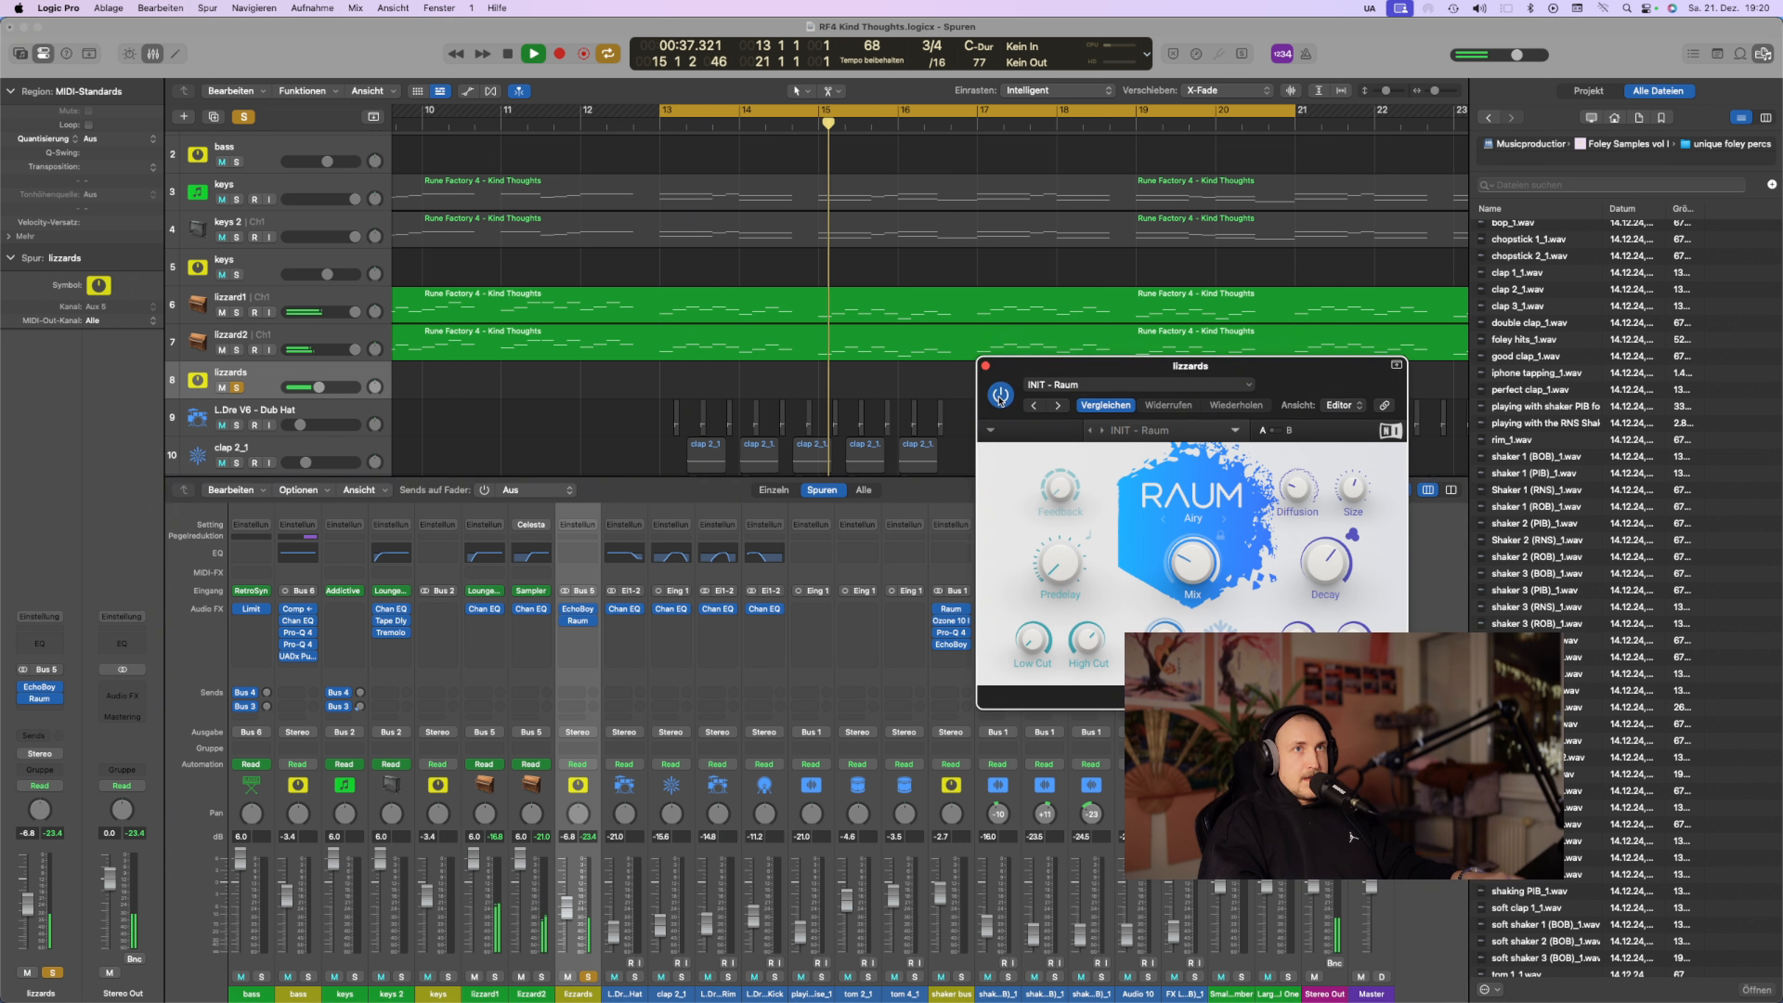
{"action": "mouse_move", "coordinate": [1326, 575]}
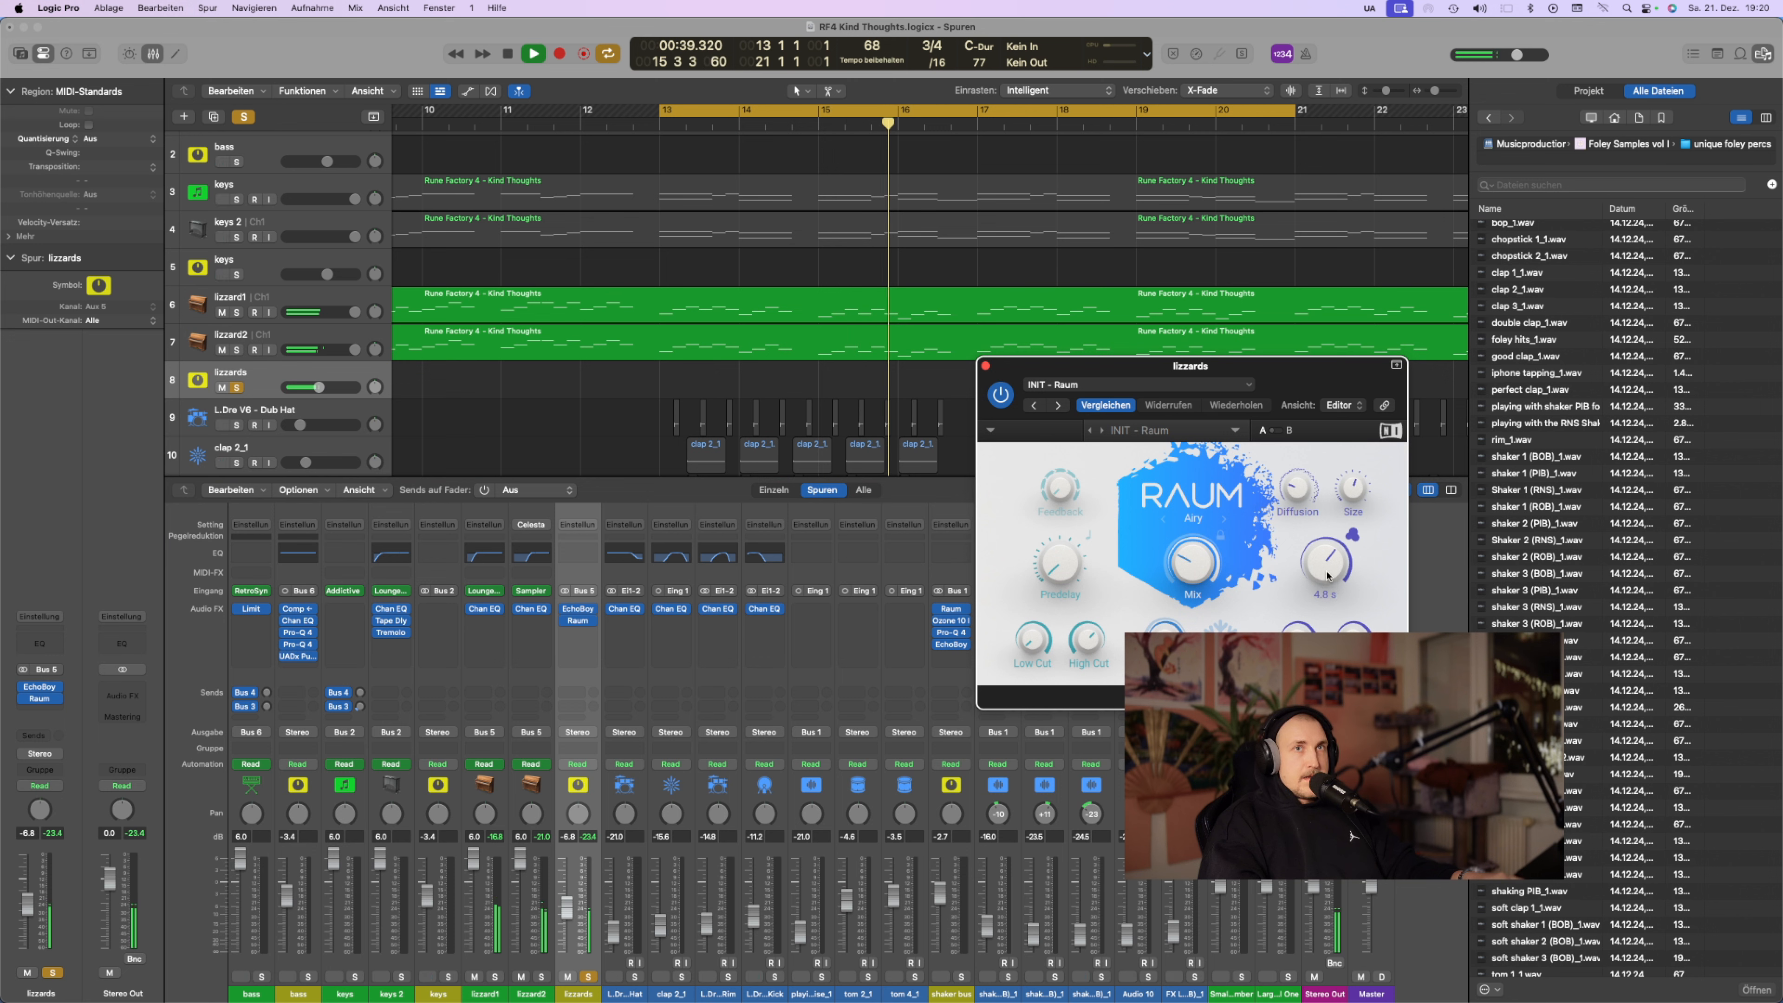
{"action": "left_click_drag", "start_coordinate": [1351, 496], "coordinate": [1350, 486]}
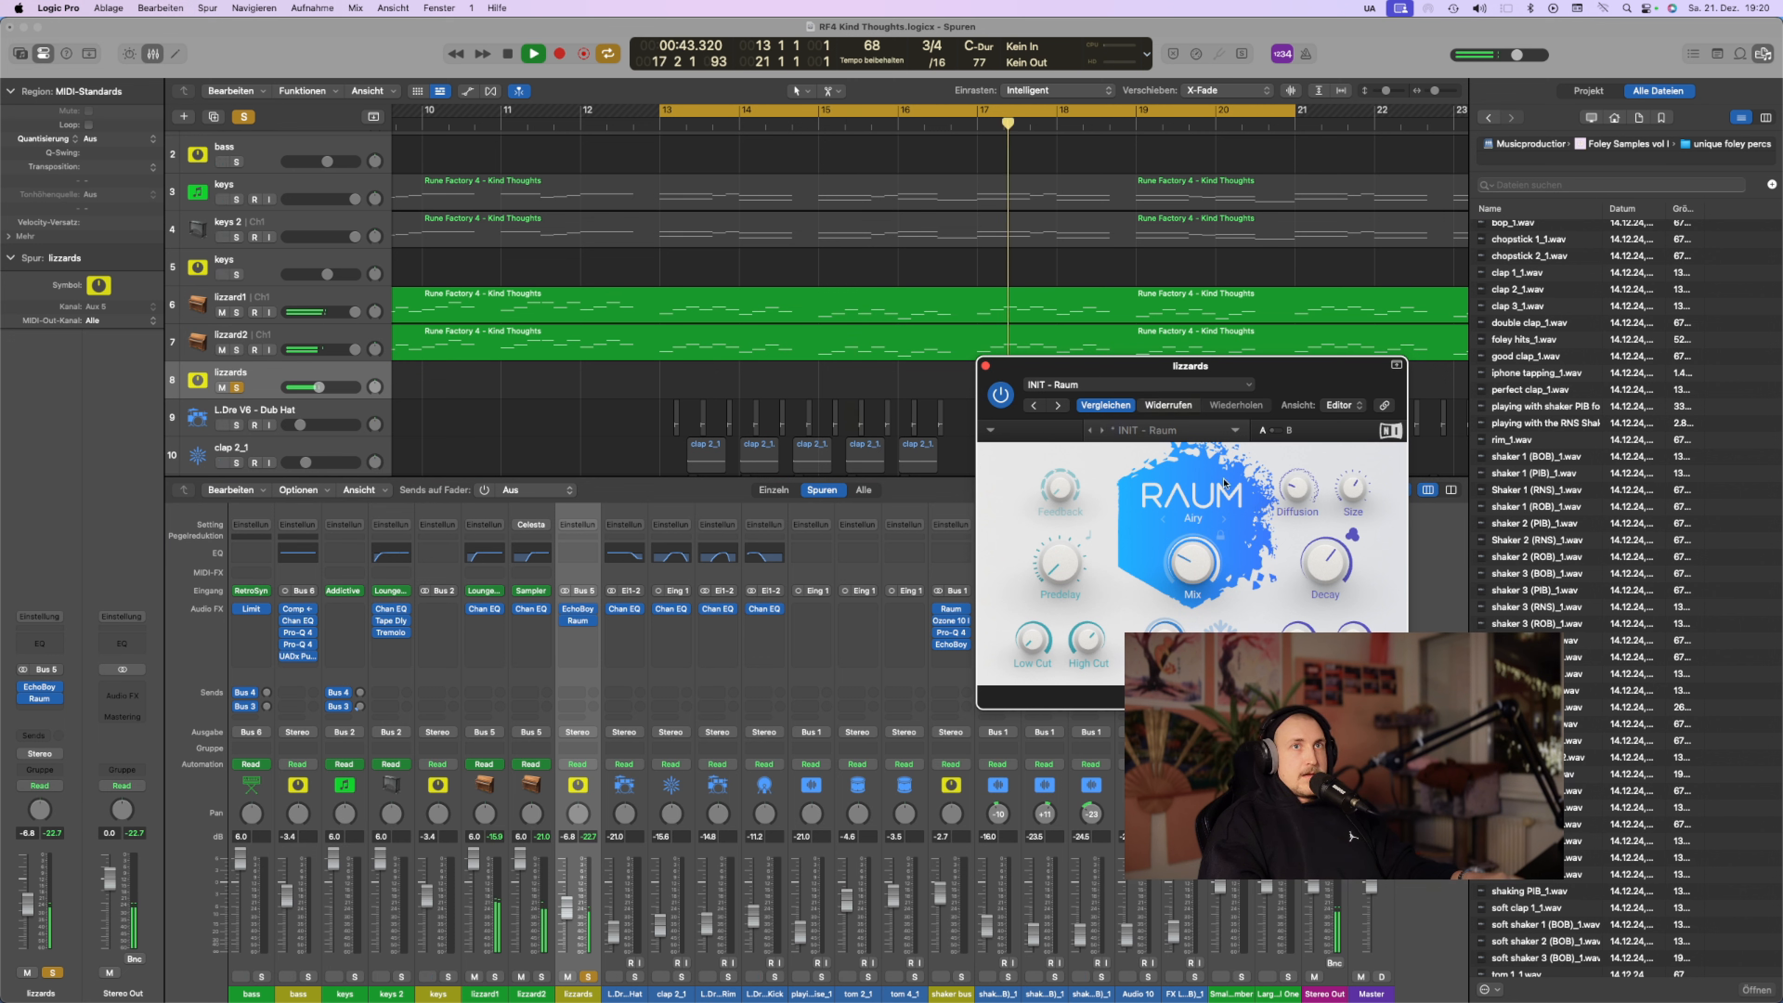
Audition Raum's Grounded reverb type on the soloed lizzards bus and return it to Airy
{"action": "left_click", "coordinate": [1195, 520]}
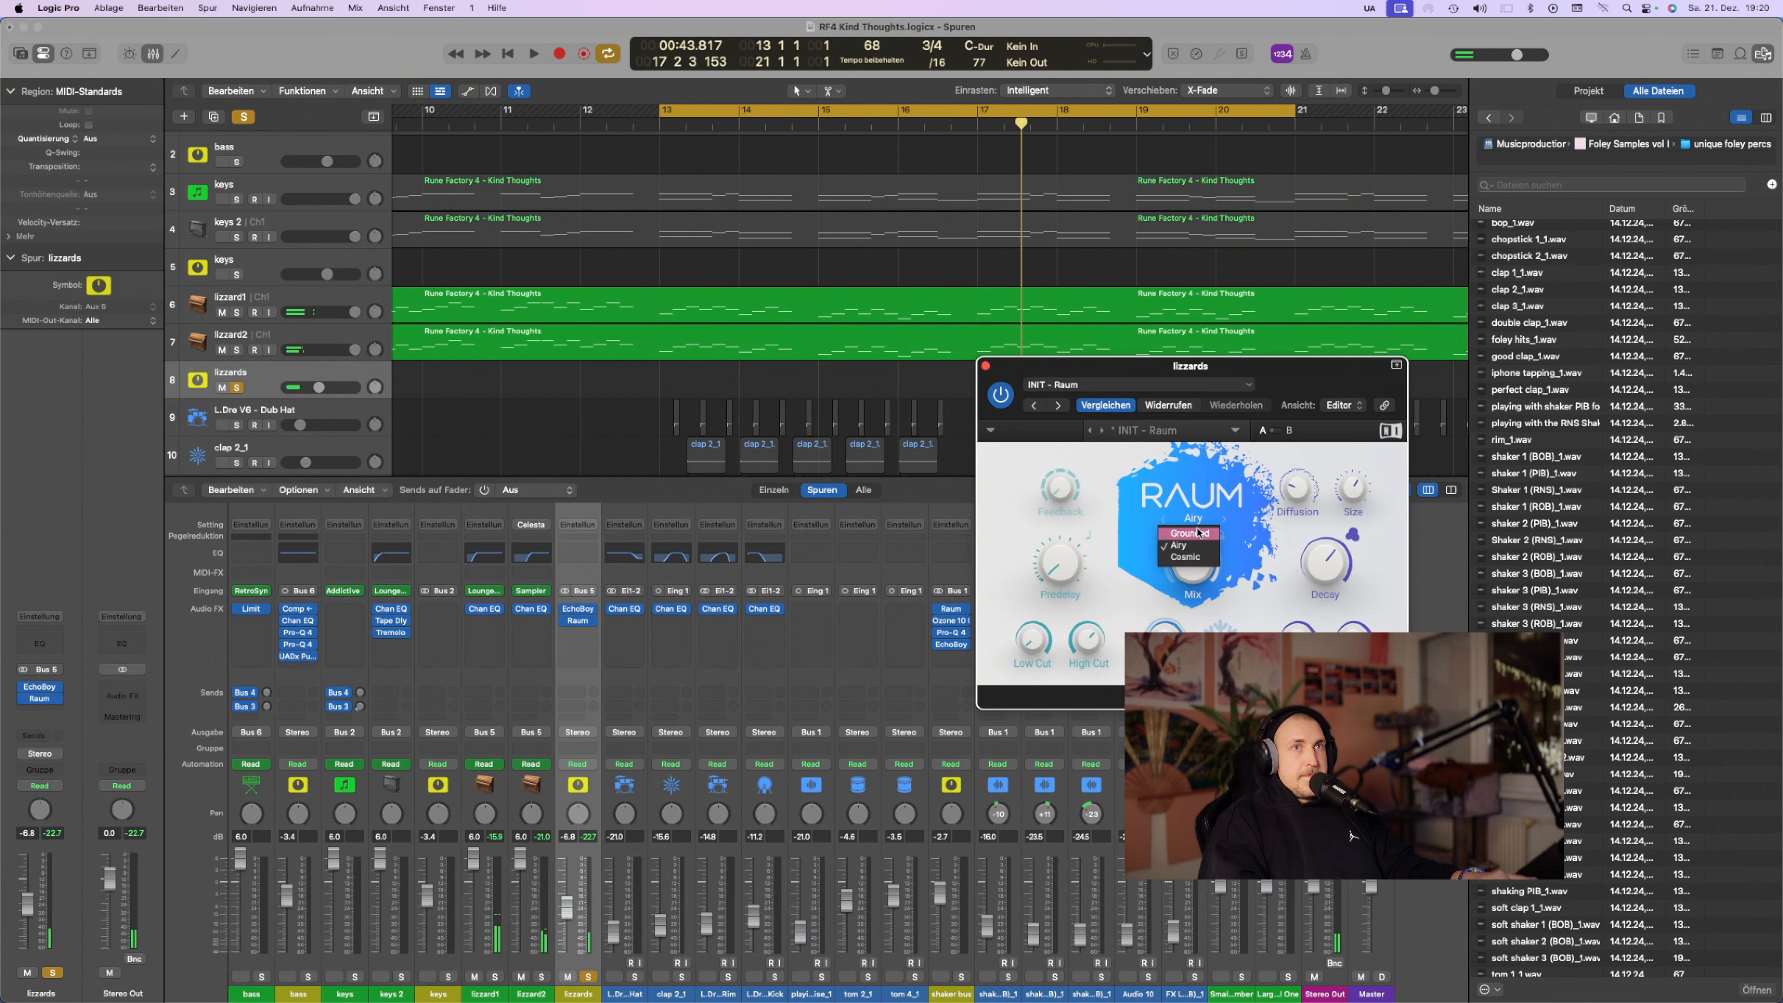
{"action": "left_click", "coordinate": [1201, 534]}
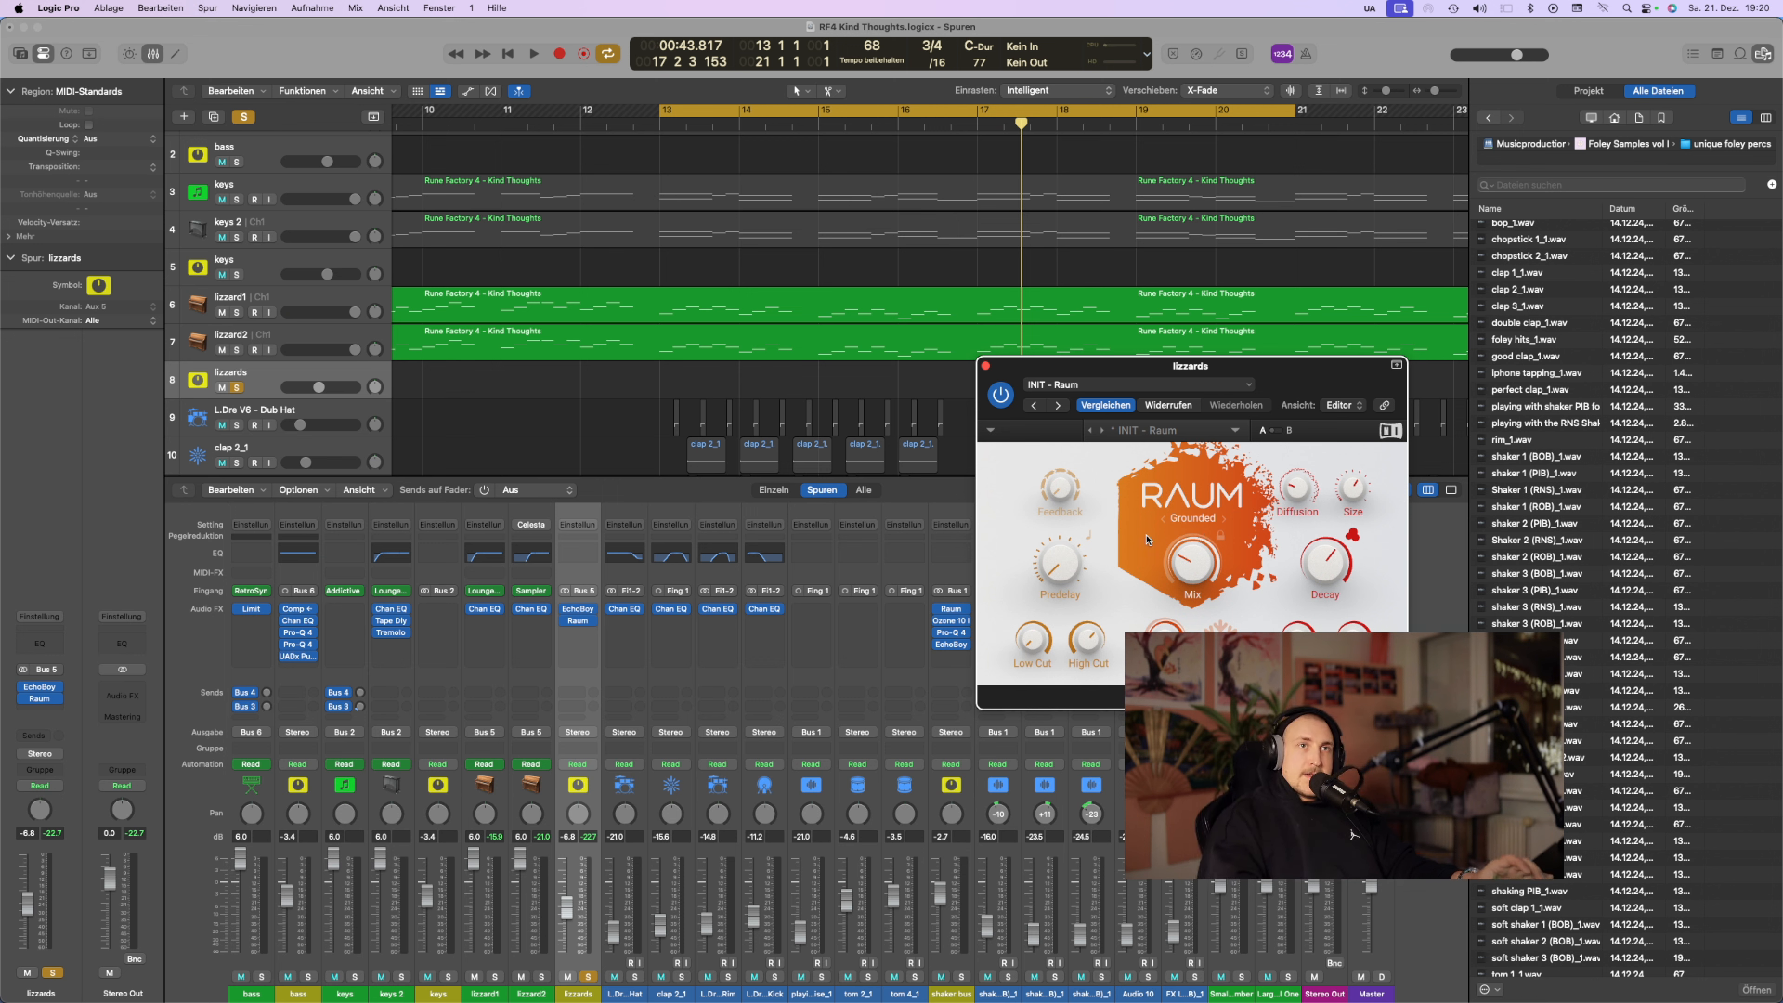
{"action": "key", "text": "space"}
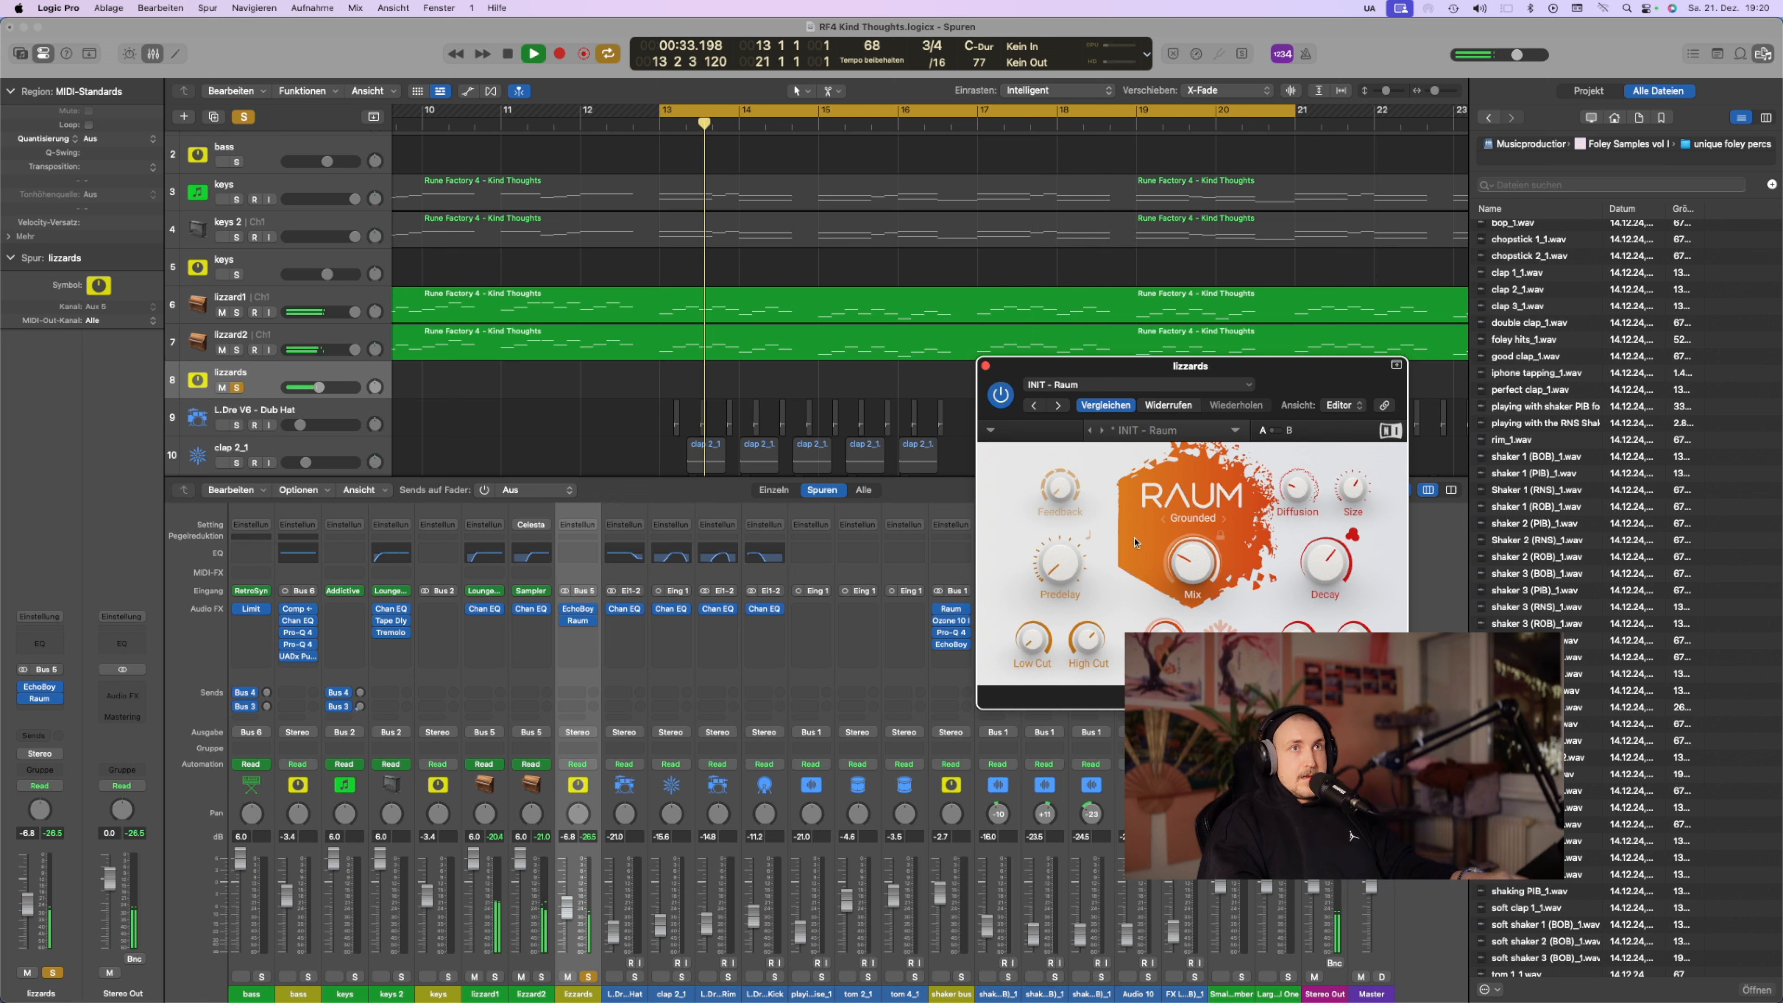
{"action": "left_click", "coordinate": [1191, 518]}
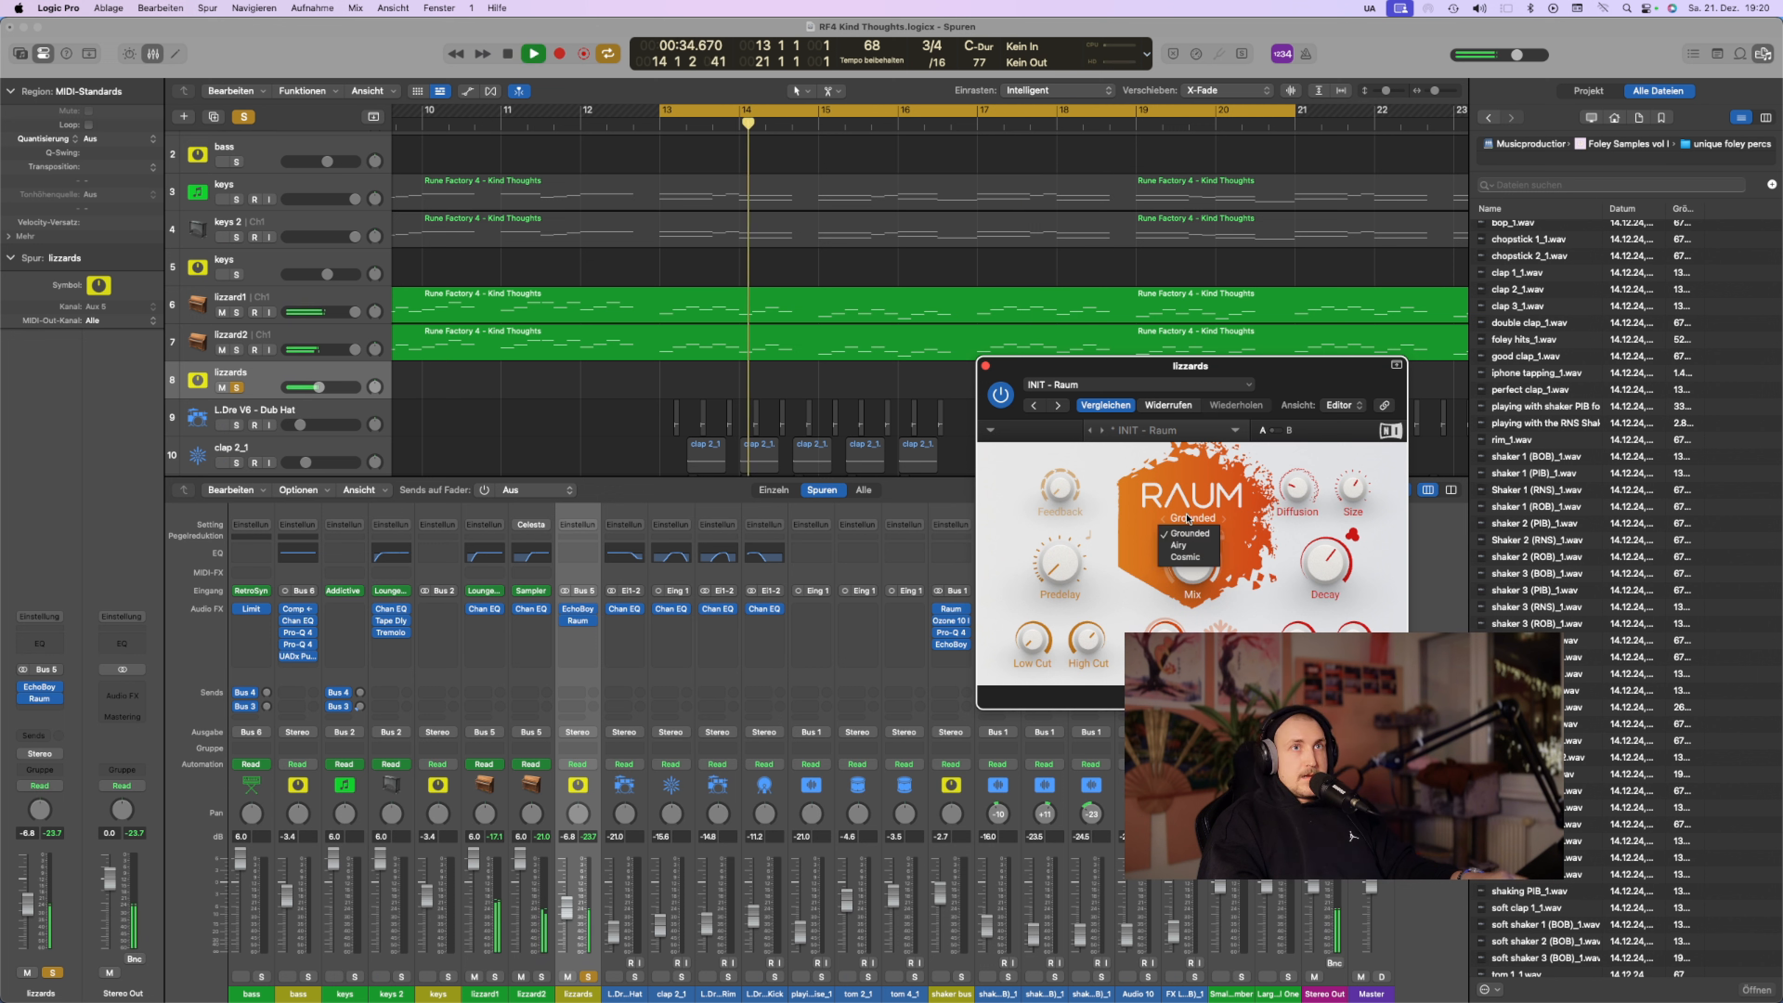
{"action": "left_click", "coordinate": [1188, 545]}
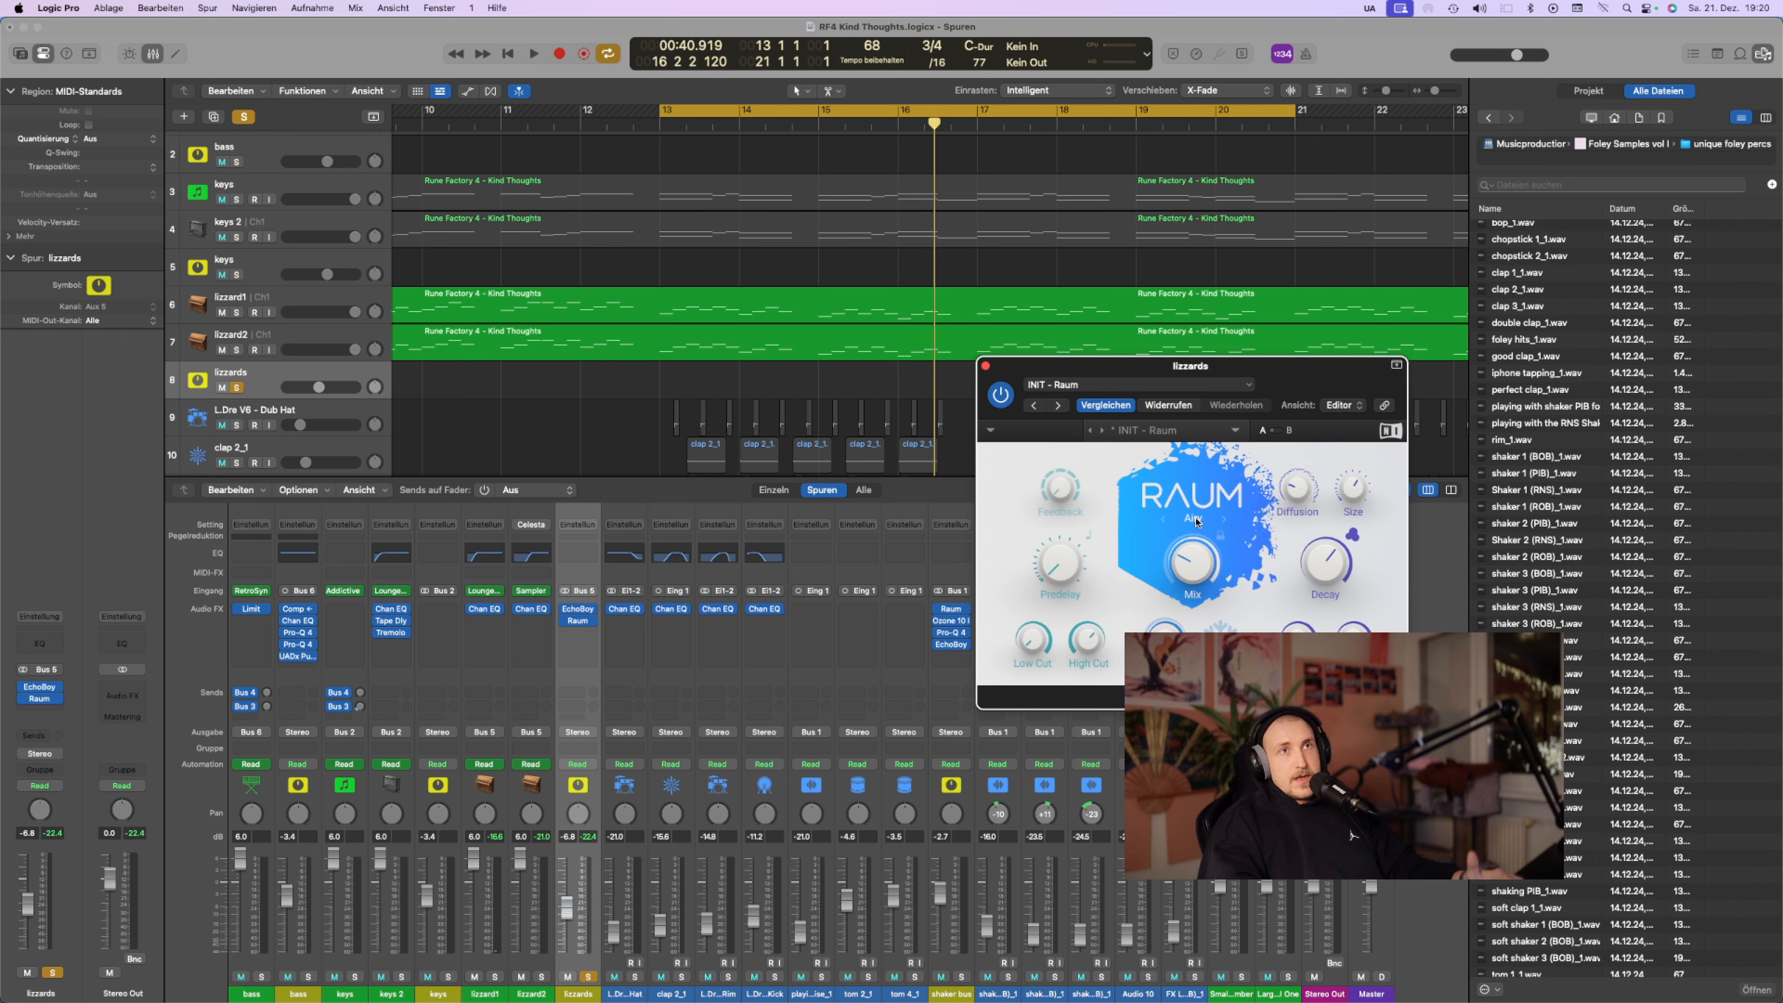
Audition Raum's Cosmic reverb type on the lizzards bus and switch back to Airy
{"action": "left_click", "coordinate": [1195, 519]}
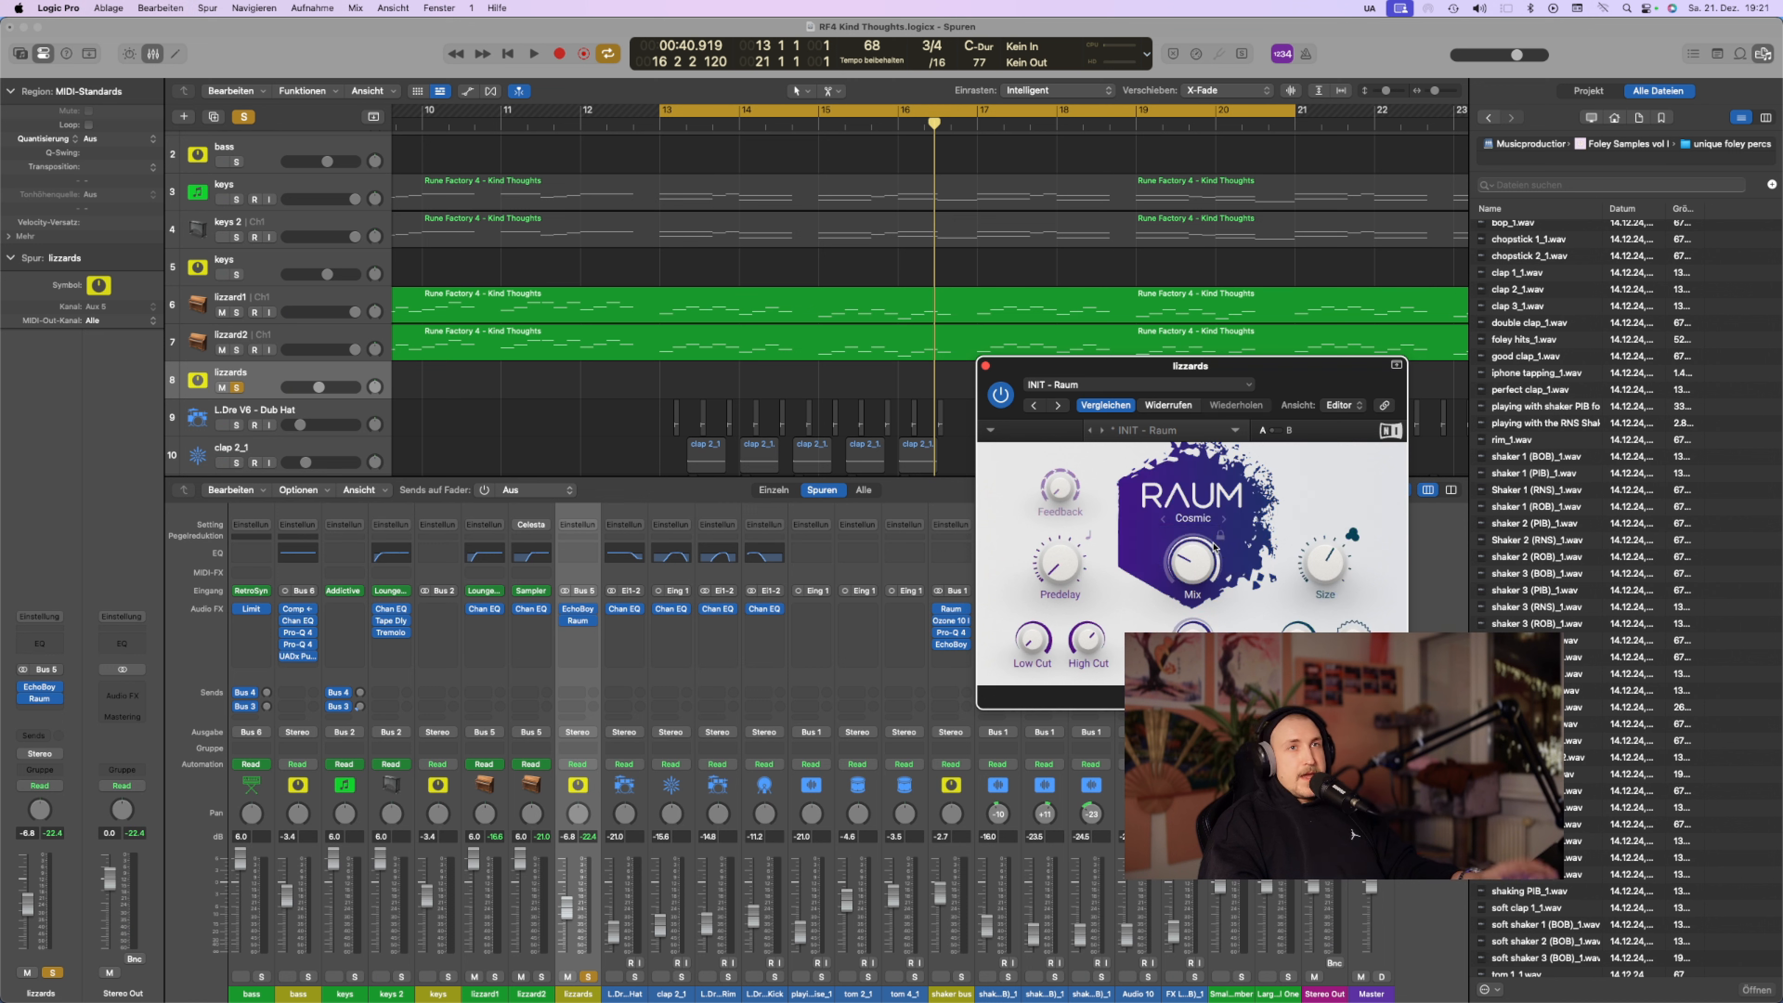
{"action": "key", "text": "space"}
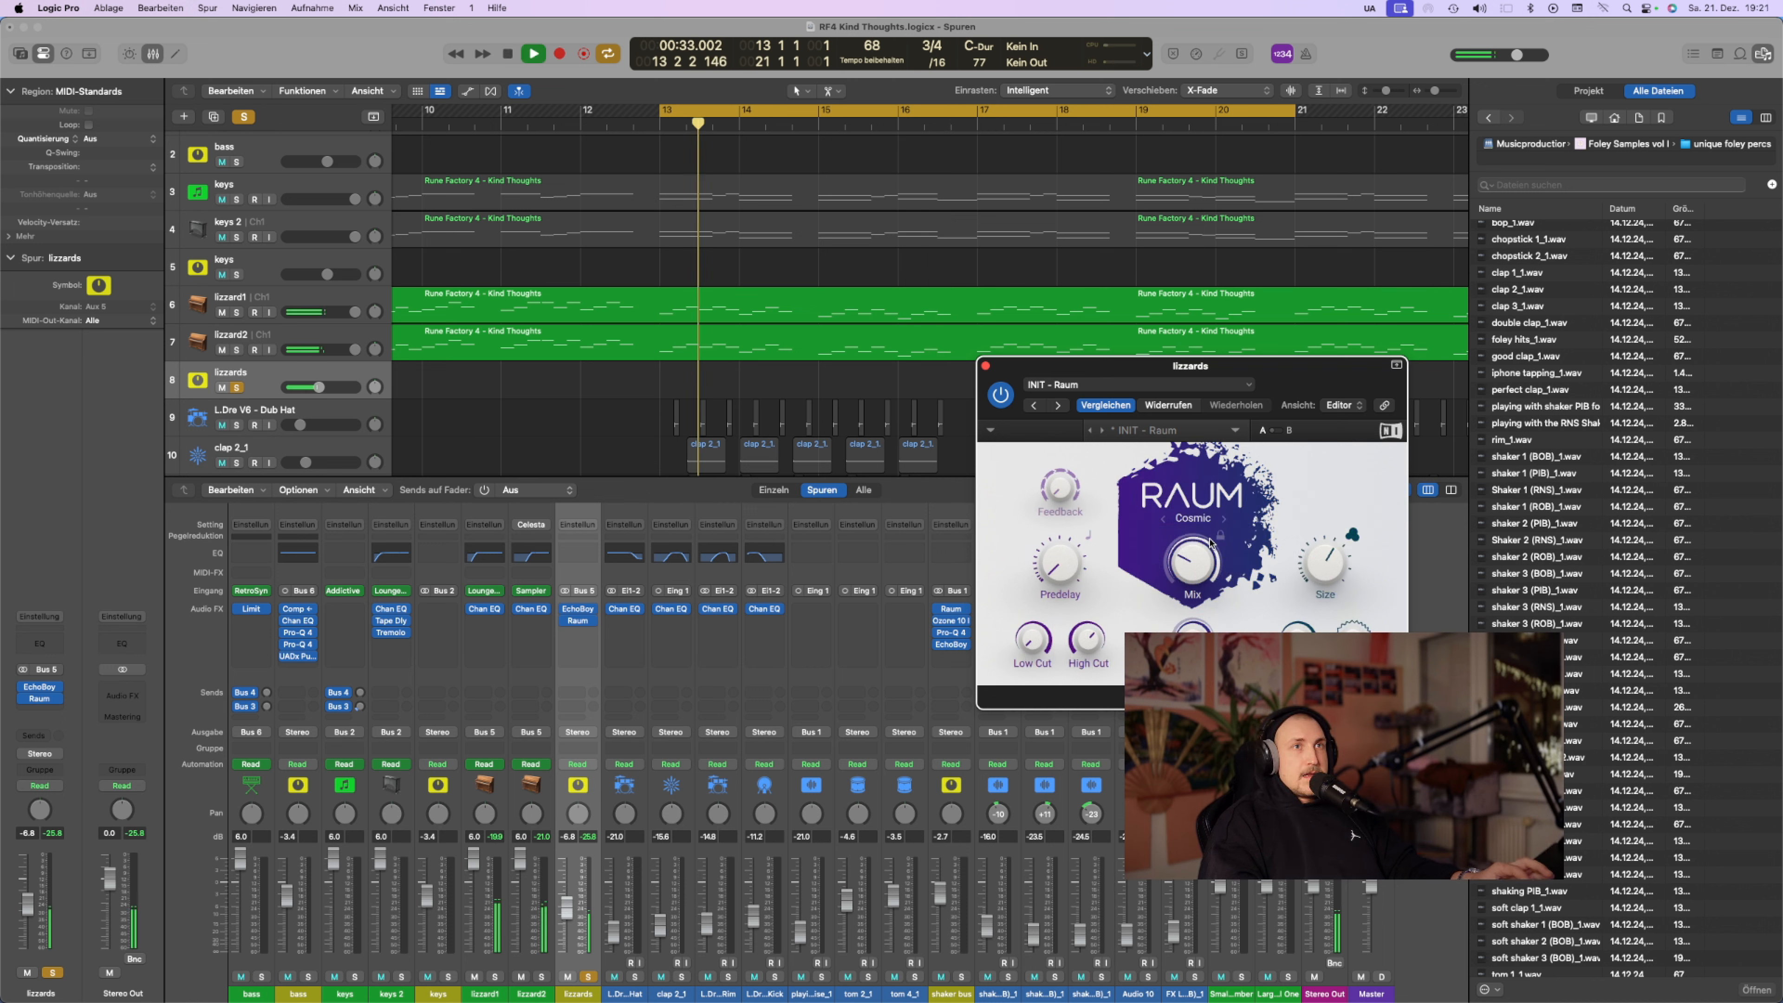
{"action": "key", "text": "space"}
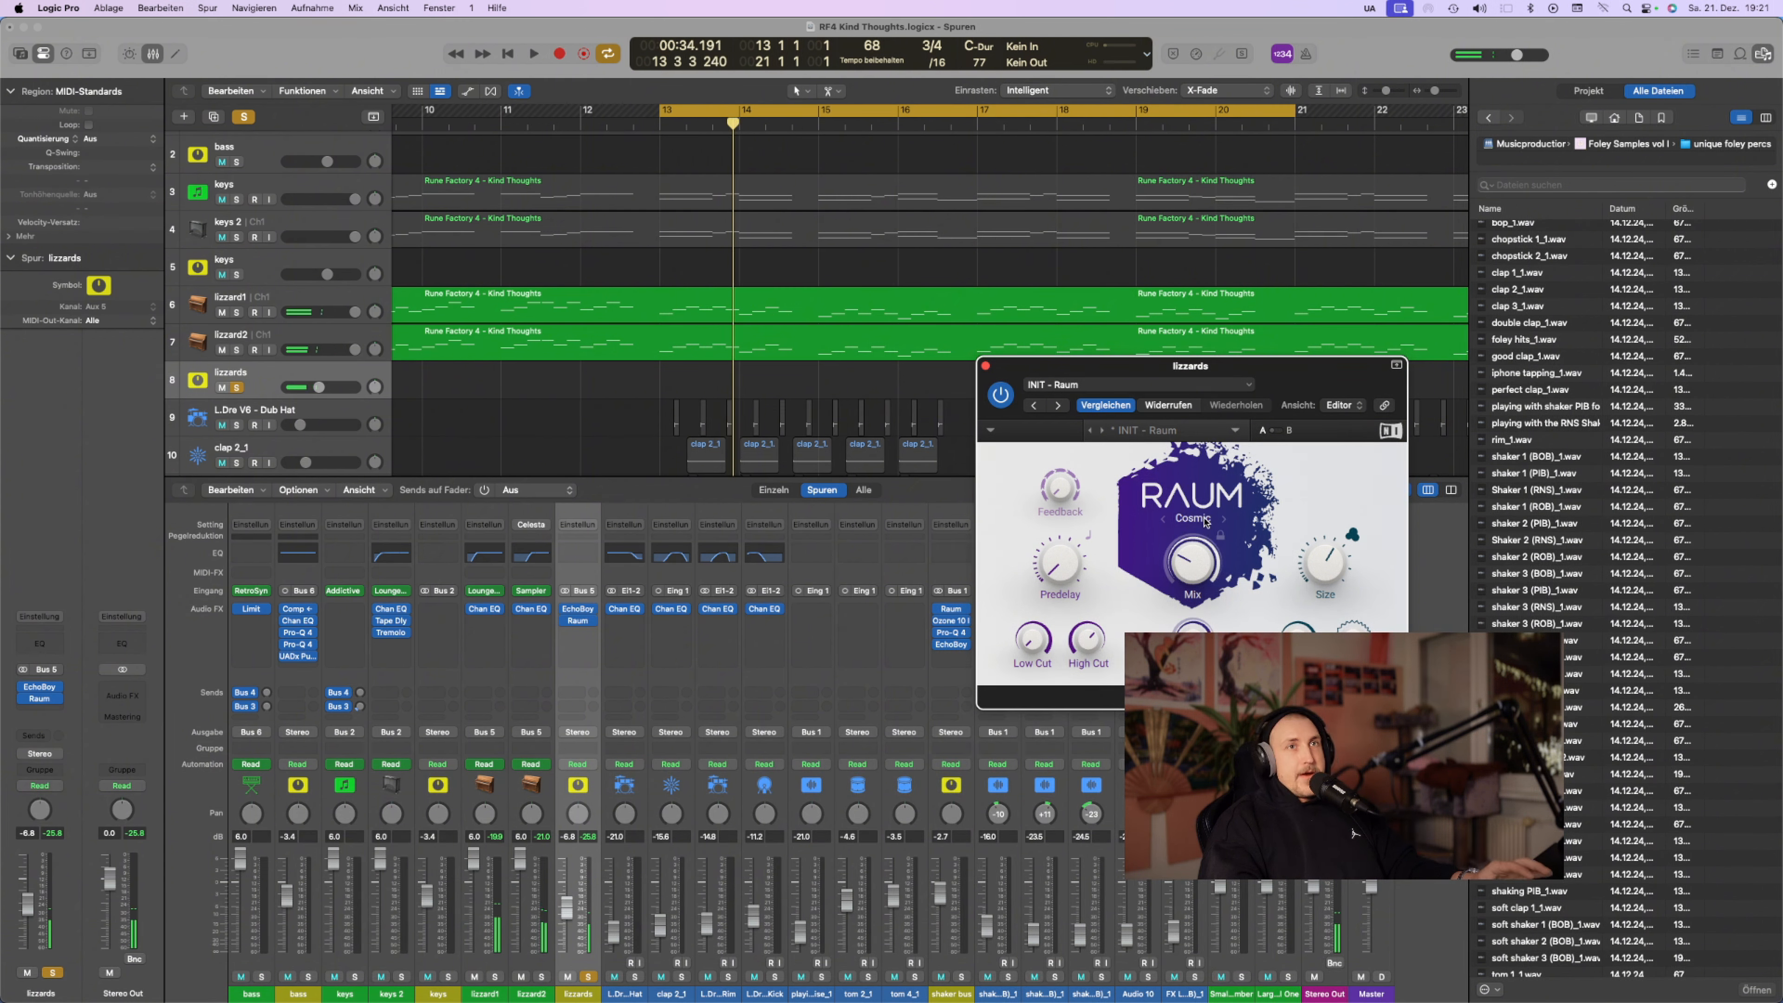
{"action": "left_click", "coordinate": [1202, 517]}
{"action": "left_click", "coordinate": [1193, 548]}
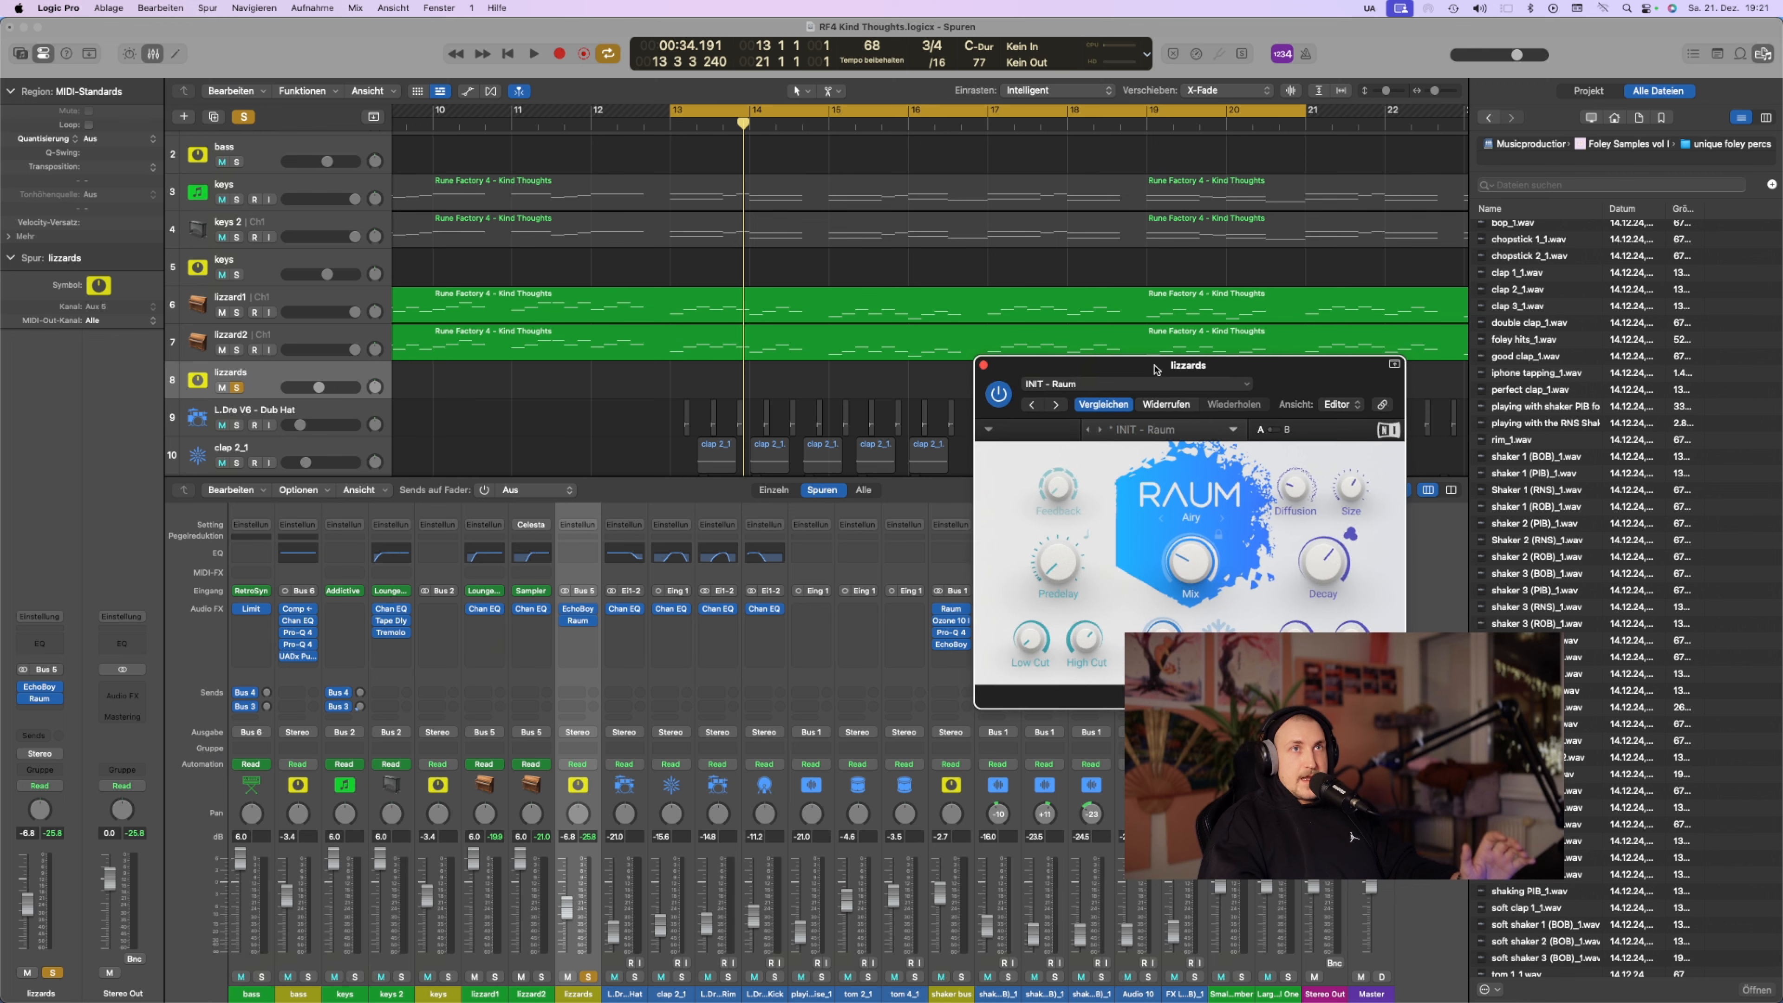
Move the Raum window clear of the shaker bus channel and solo the shaker bus
{"action": "left_click_drag", "start_coordinate": [1159, 370], "coordinate": [719, 246]}
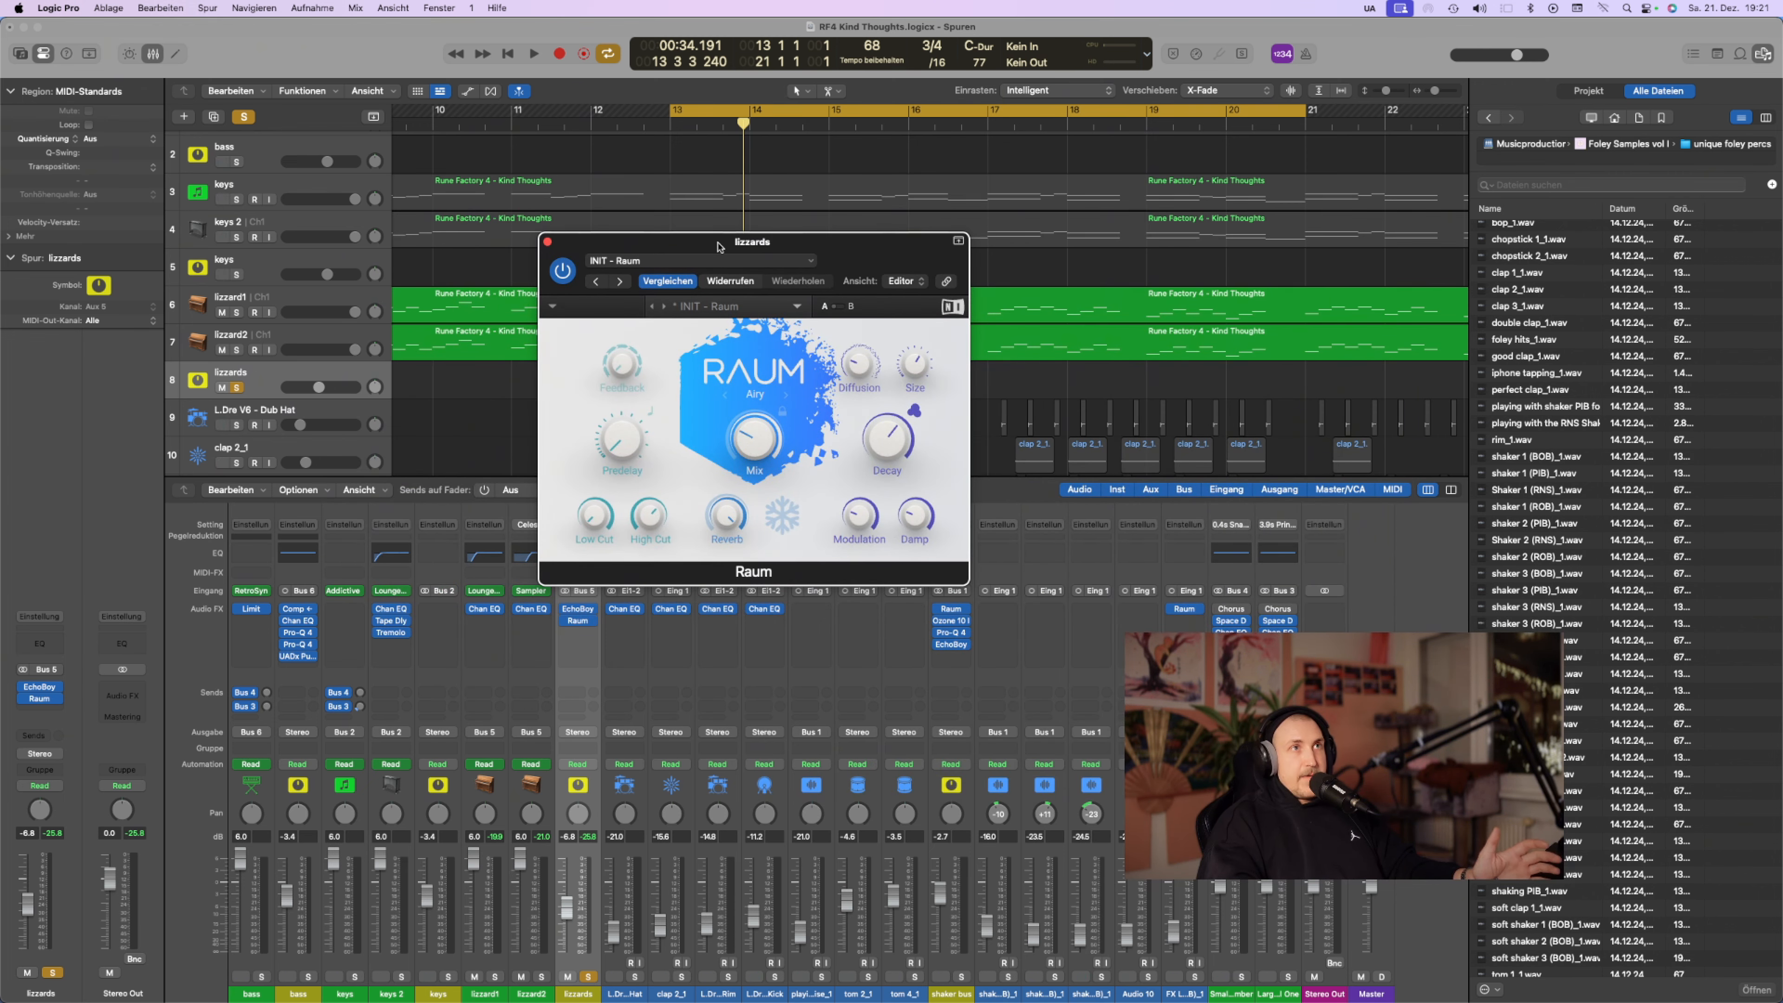
{"action": "left_click", "coordinate": [960, 977]}
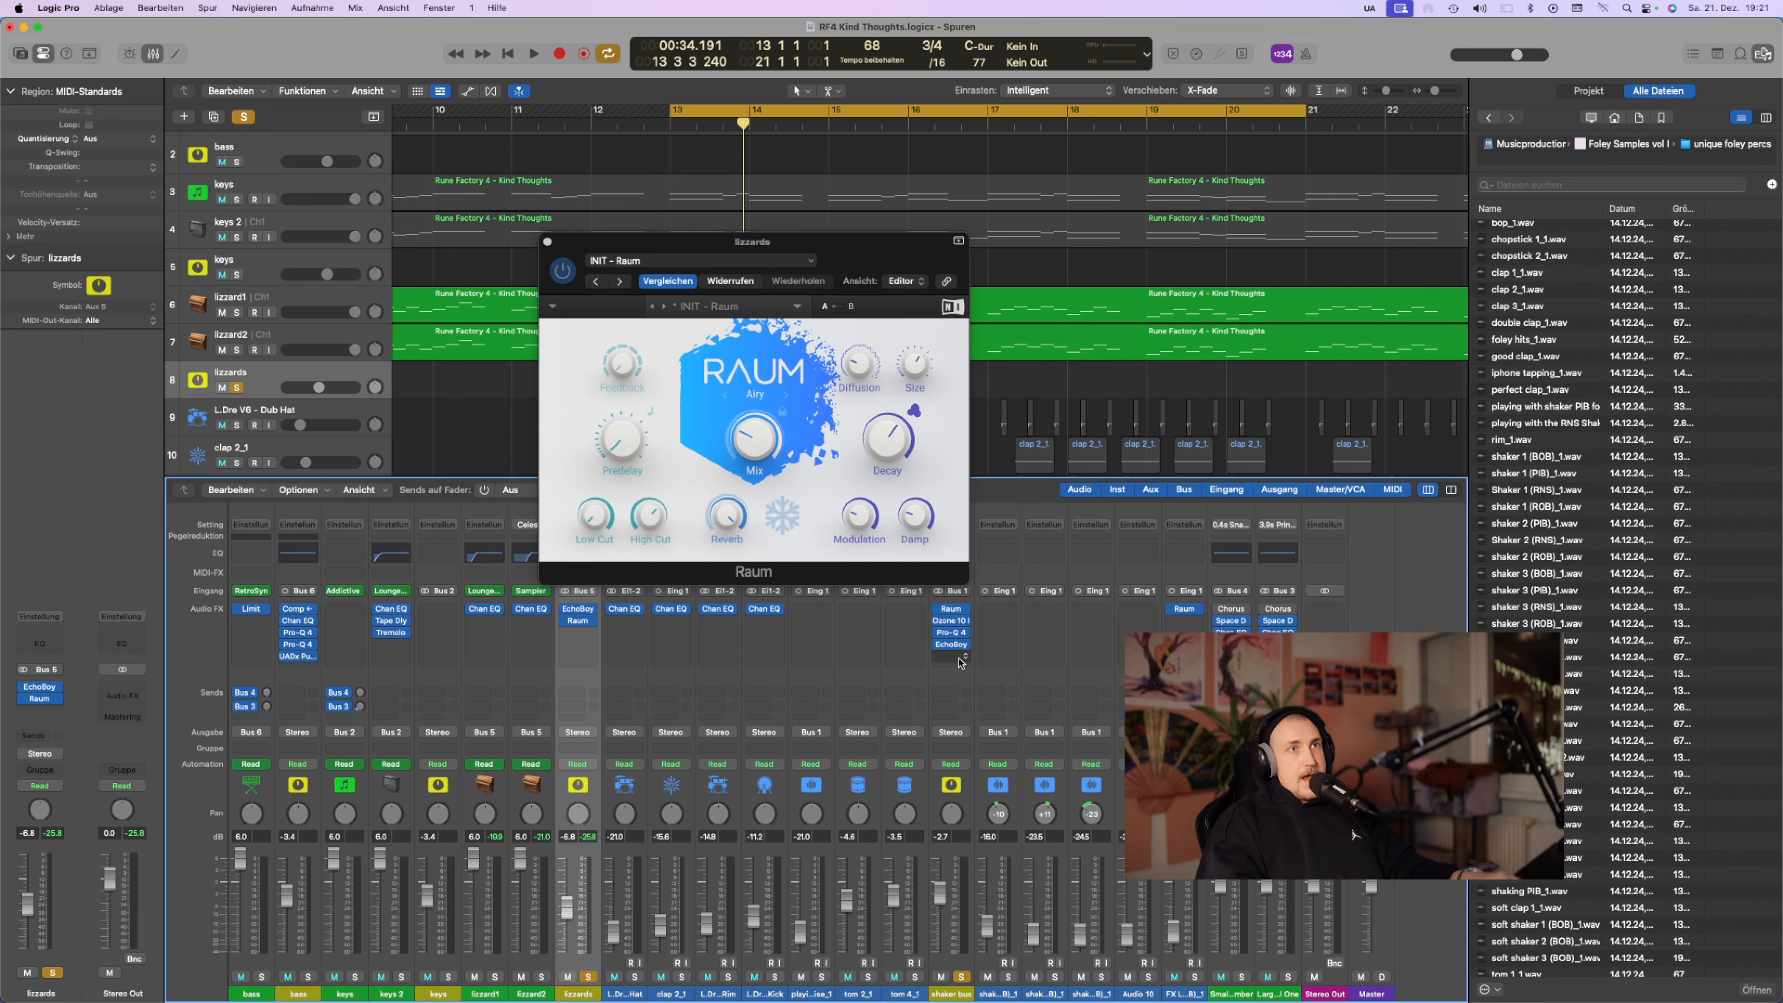
Compare the soloed shaker bus with Raum bypassed and active during playback, and lower the reverb's Mix slightly
{"action": "left_click", "coordinate": [952, 610]}
{"action": "key", "text": "space"}
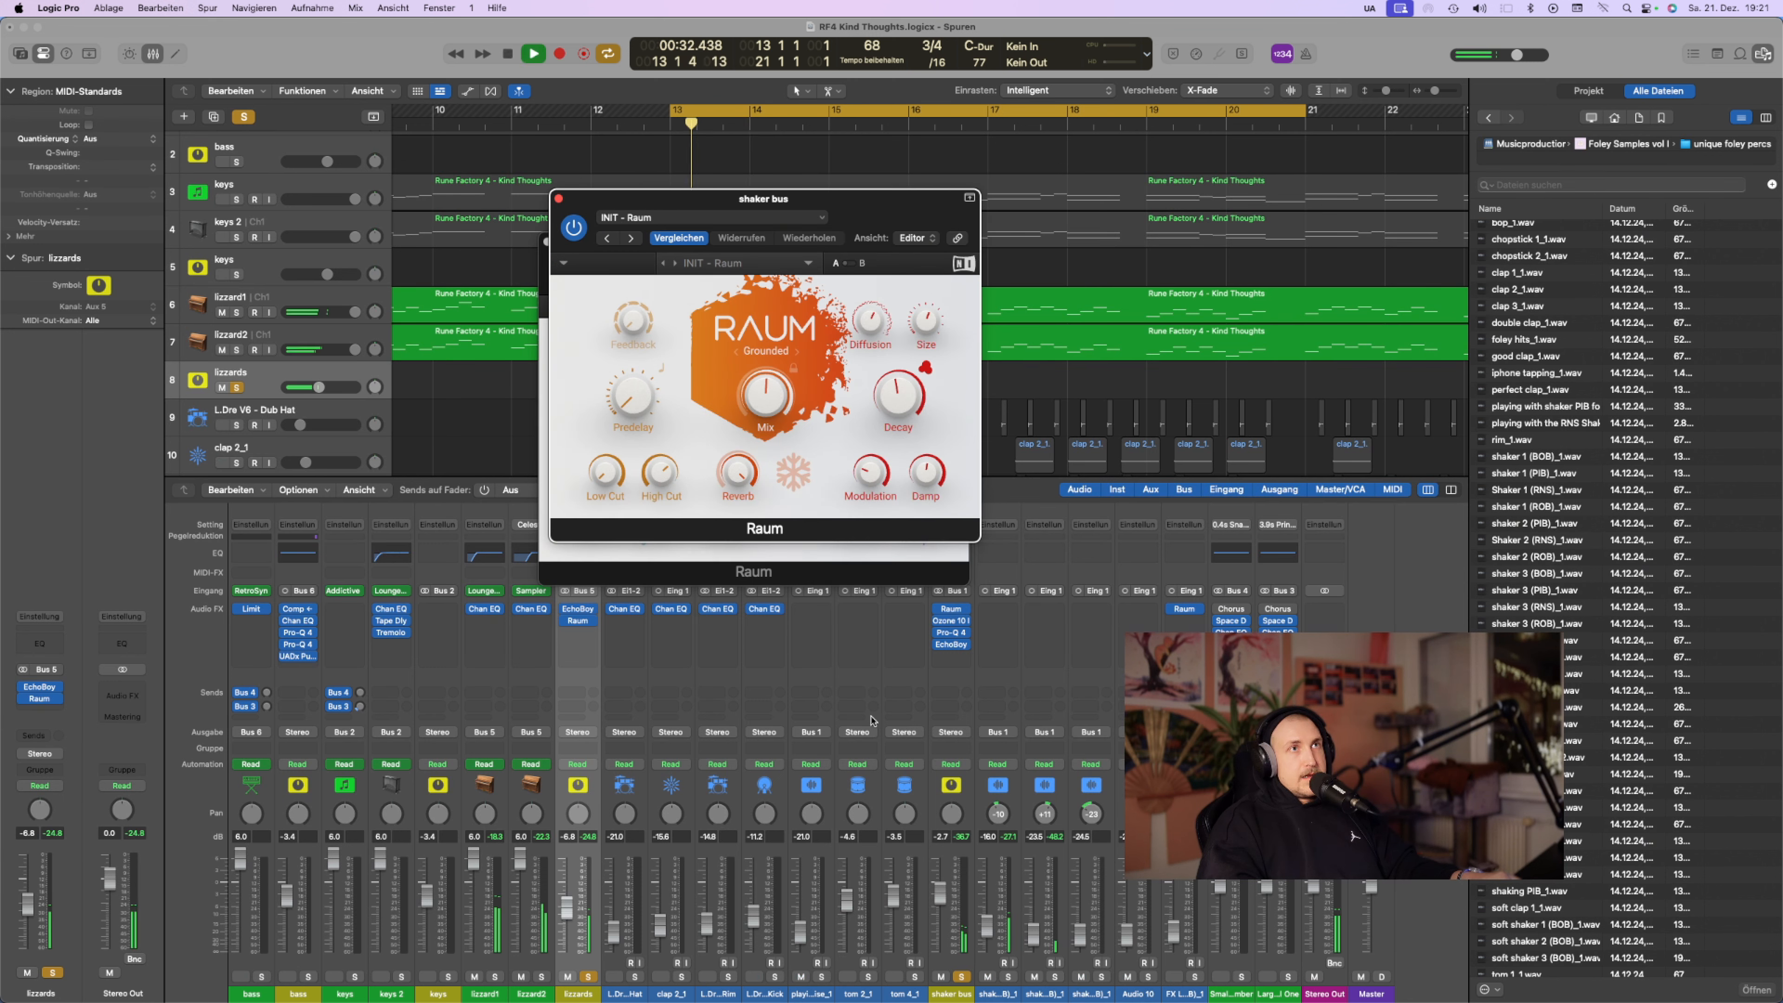
{"action": "left_click", "coordinate": [579, 233]}
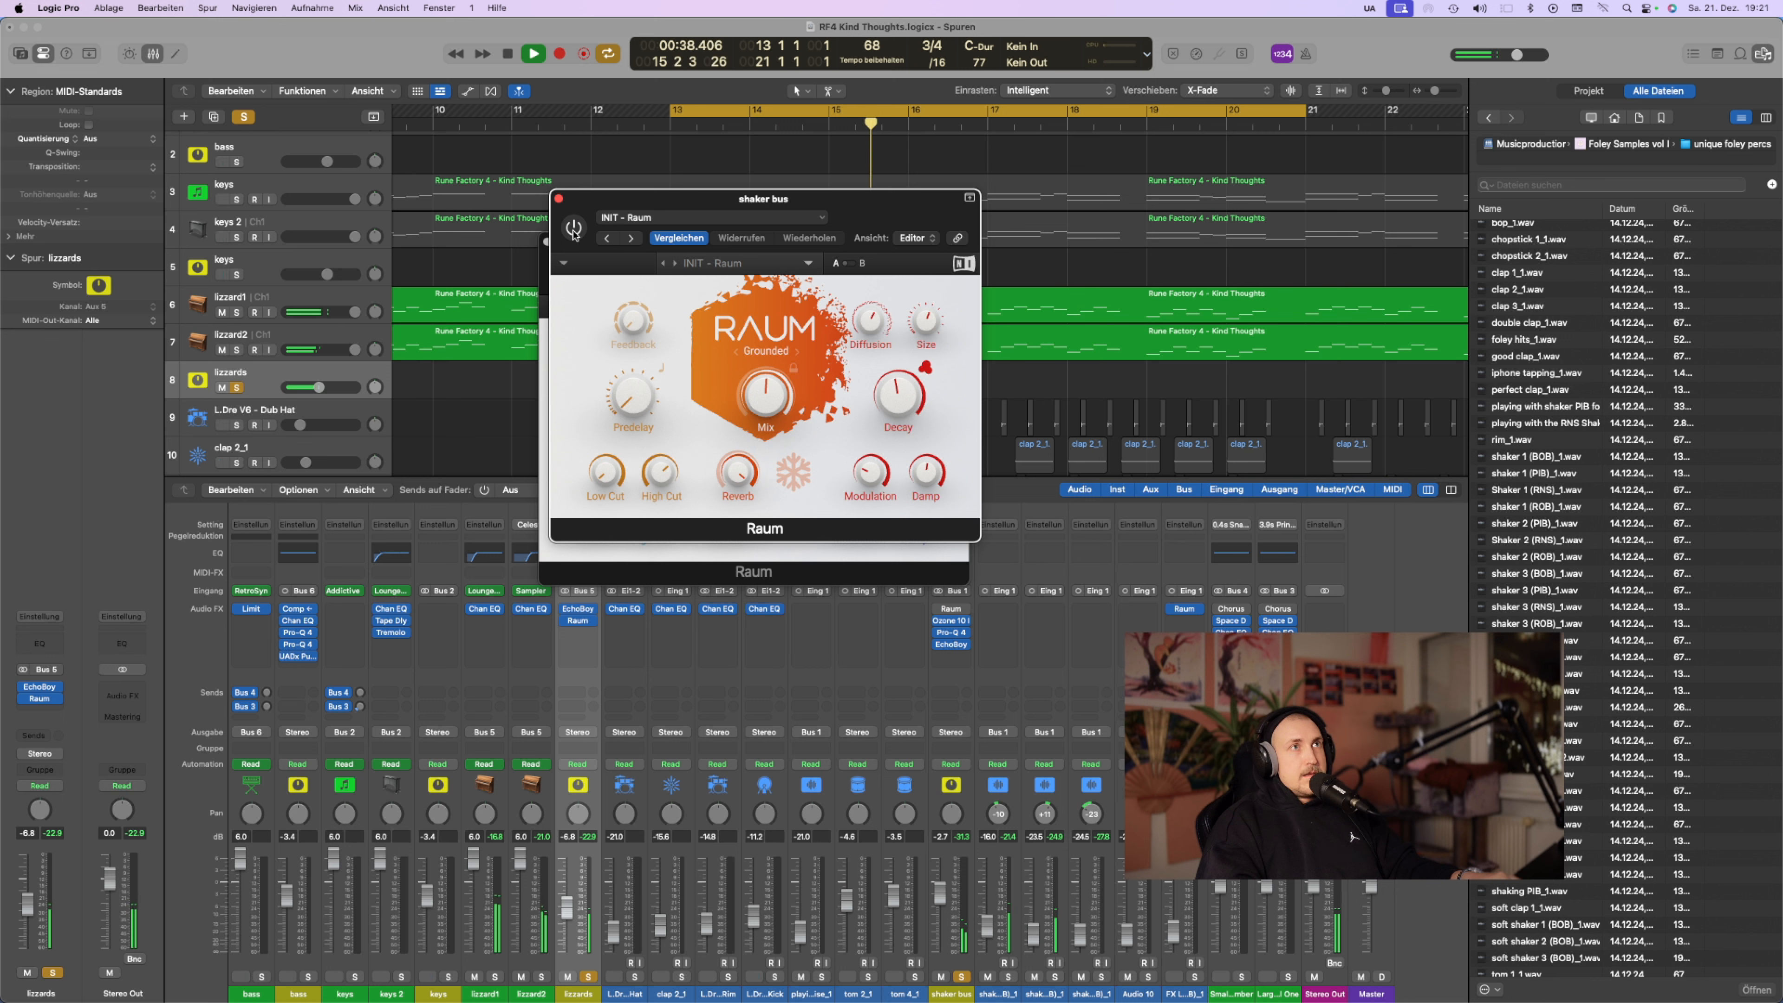
{"action": "left_click", "coordinate": [575, 232]}
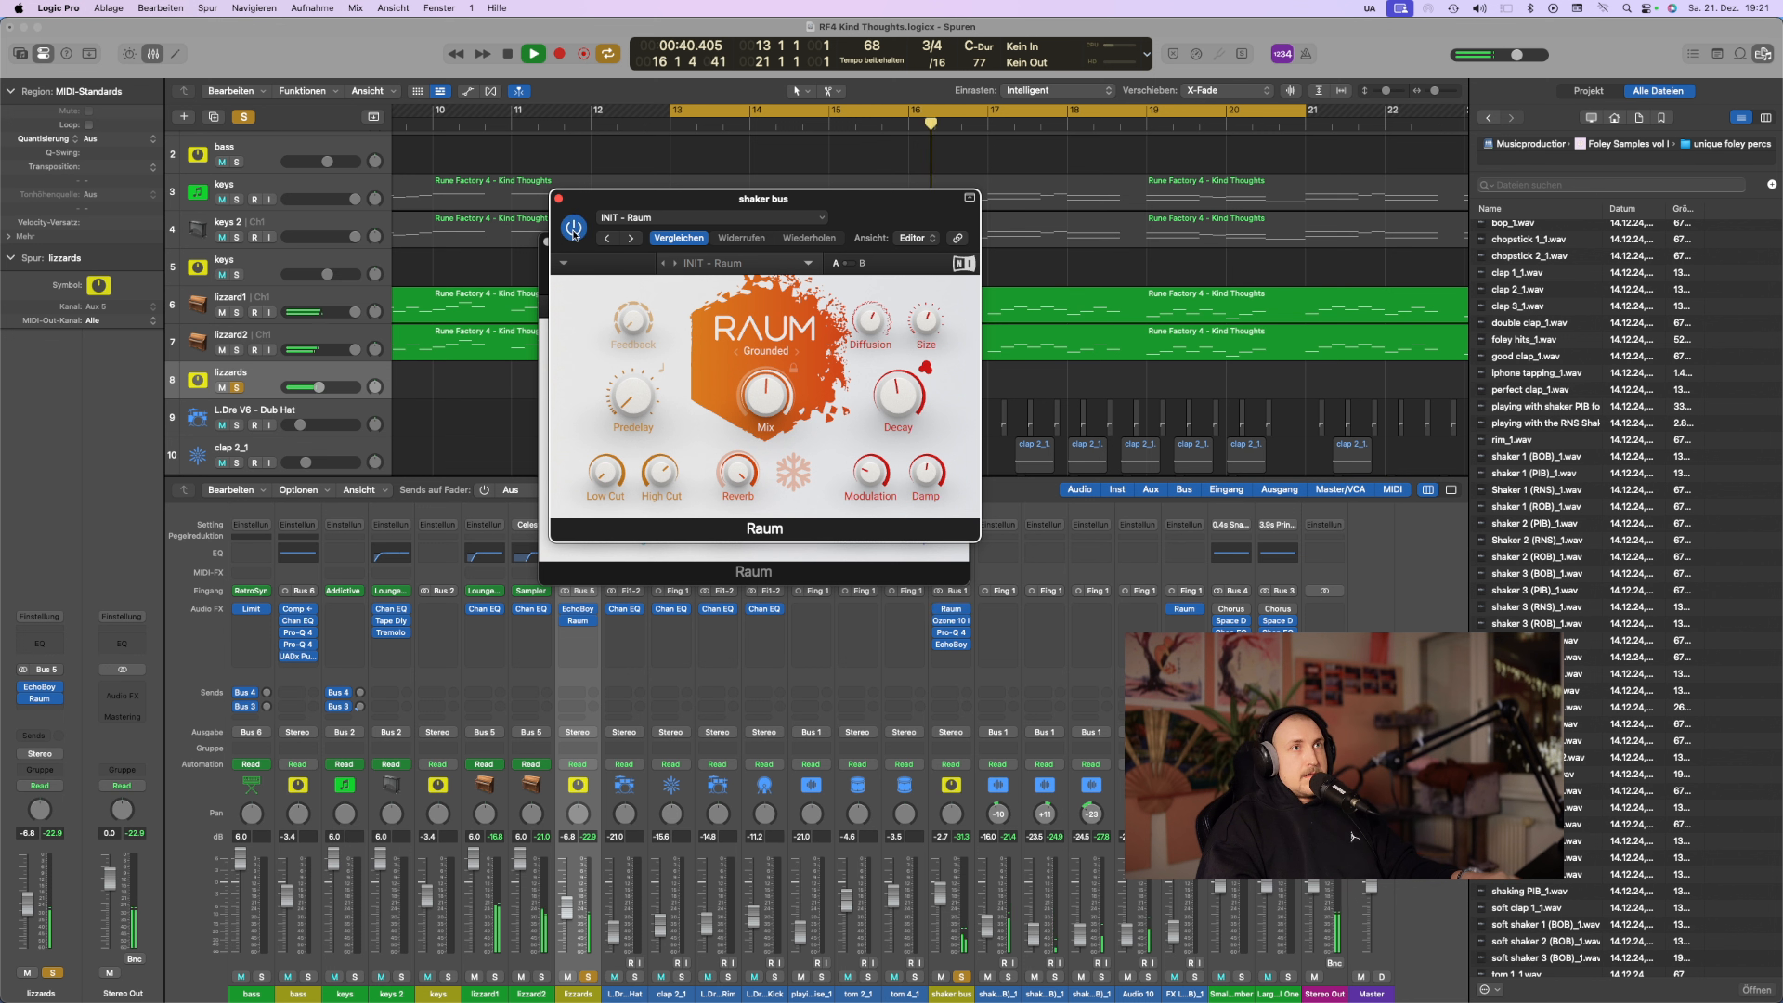
{"action": "left_click_drag", "start_coordinate": [765, 400], "coordinate": [765, 415]}
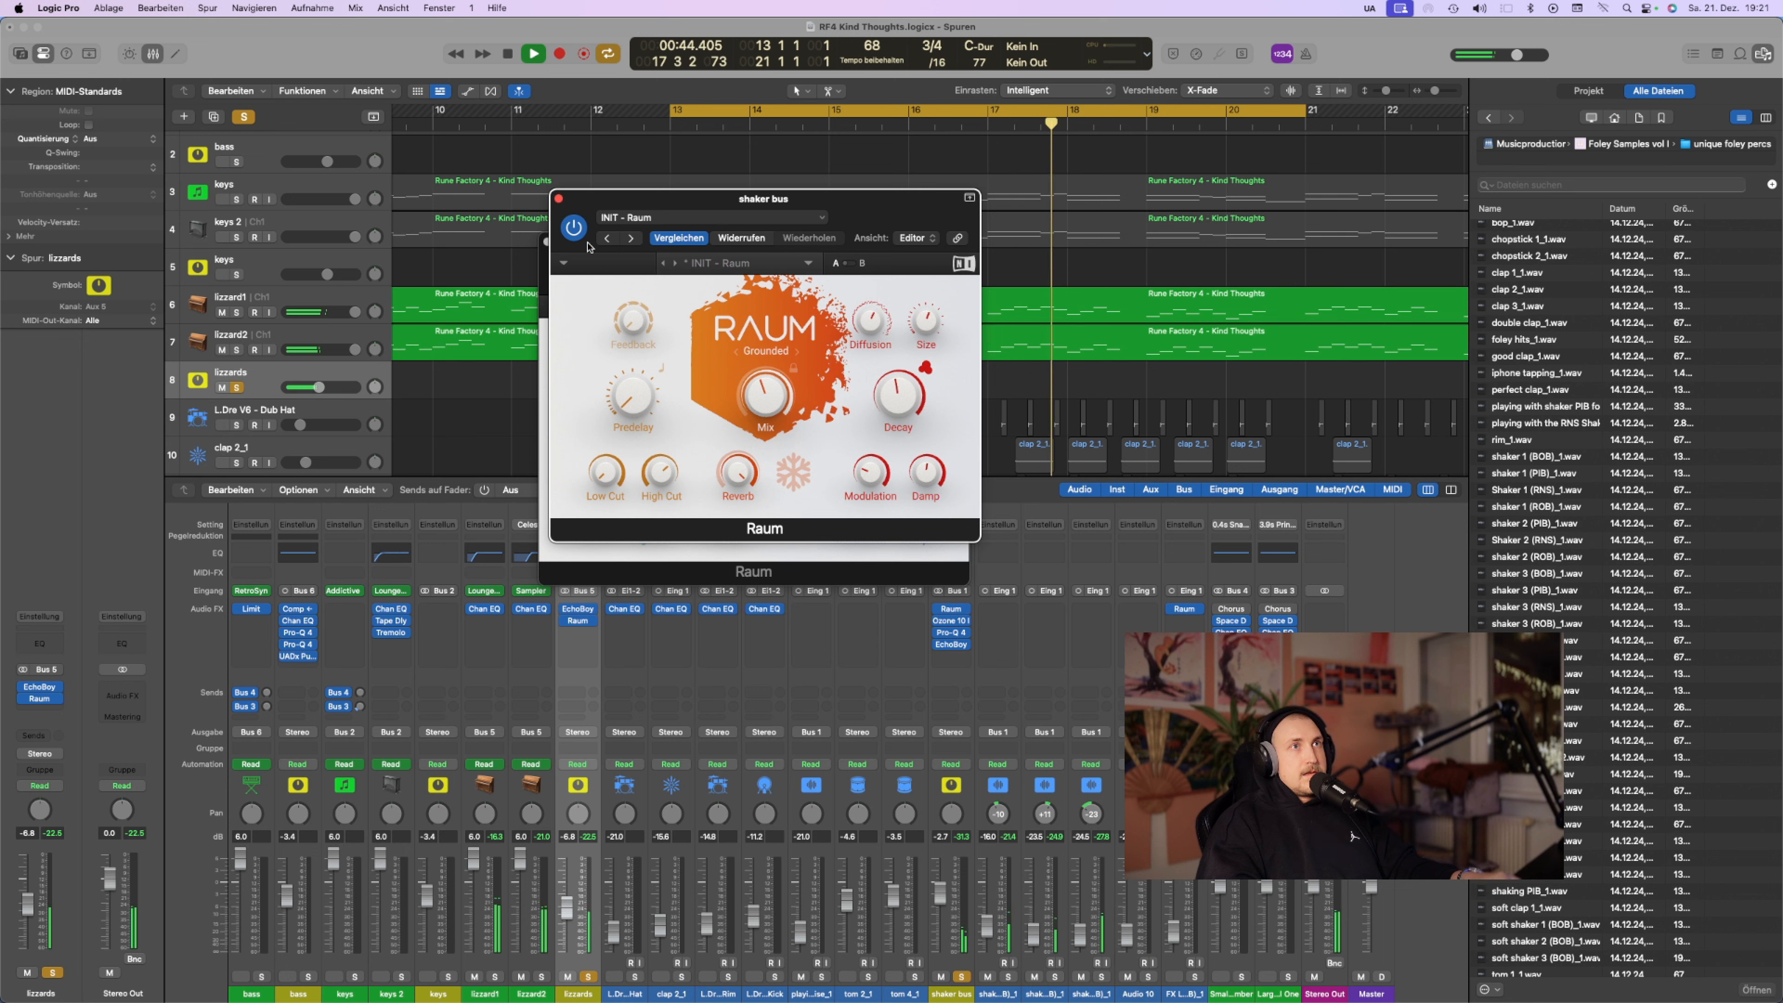
Close both Raum windows and unsolo the lizzards and shaker buses to hear the full mix
{"action": "left_click", "coordinate": [558, 198]}
{"action": "left_click", "coordinate": [548, 243]}
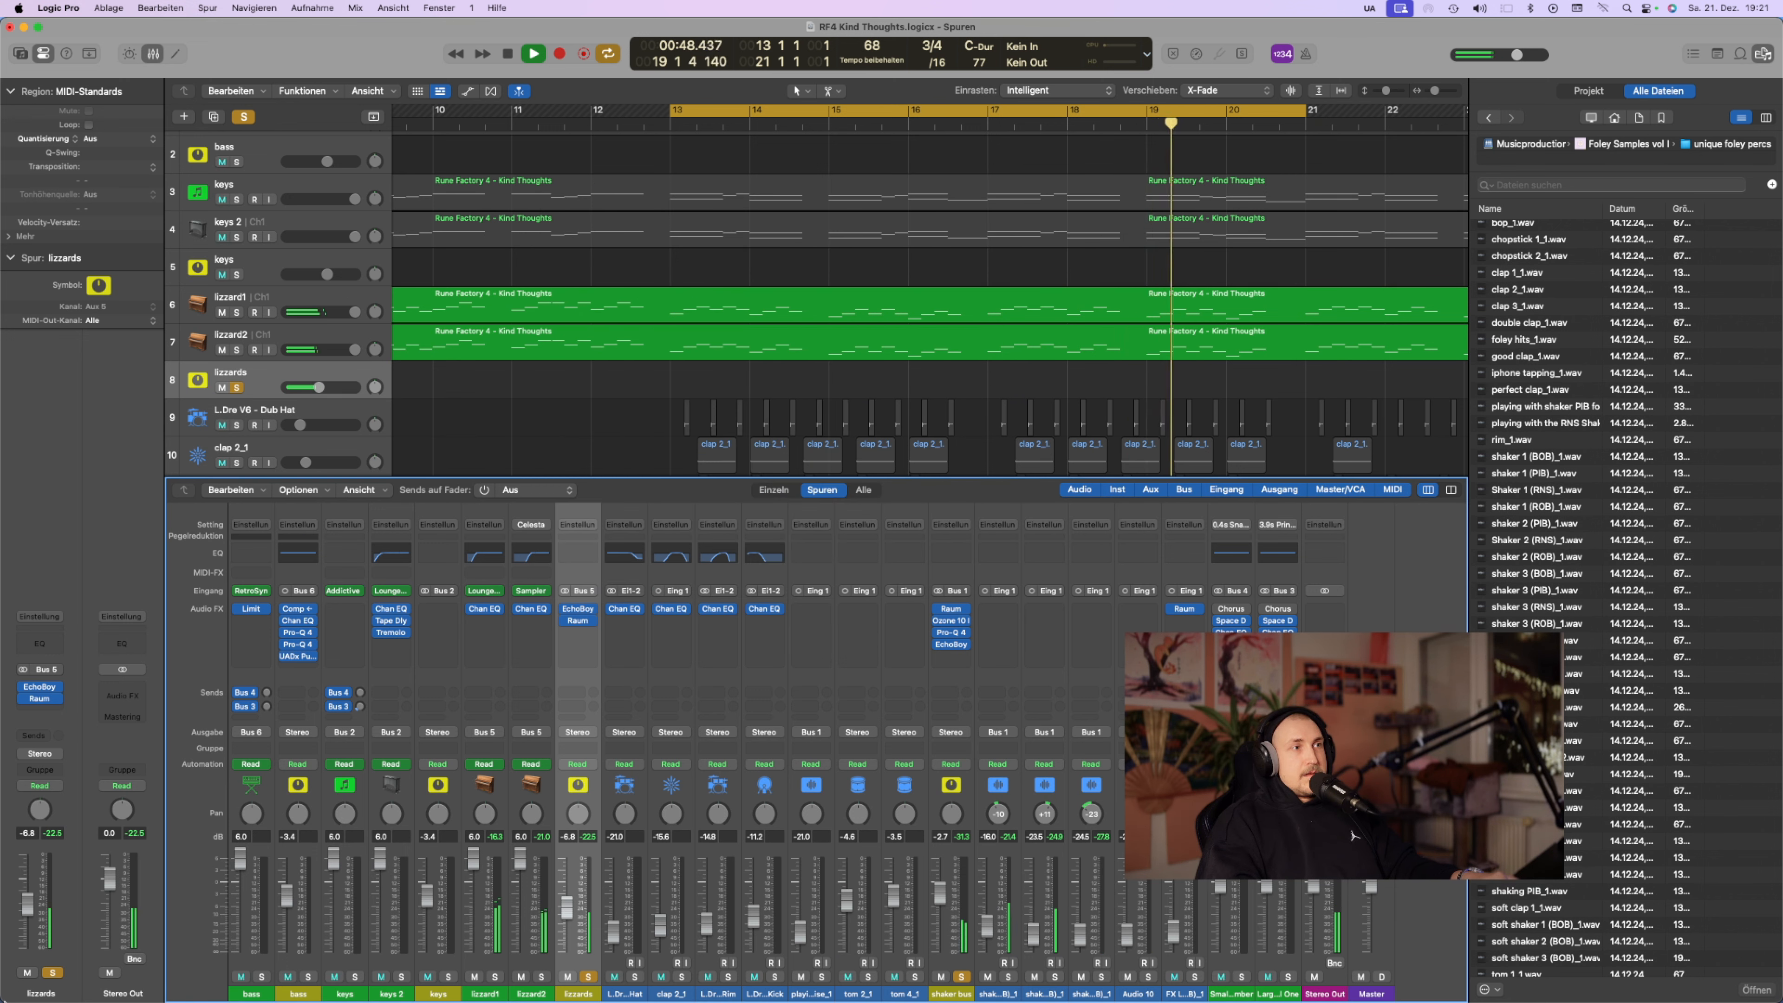
{"action": "left_click", "coordinate": [51, 971]}
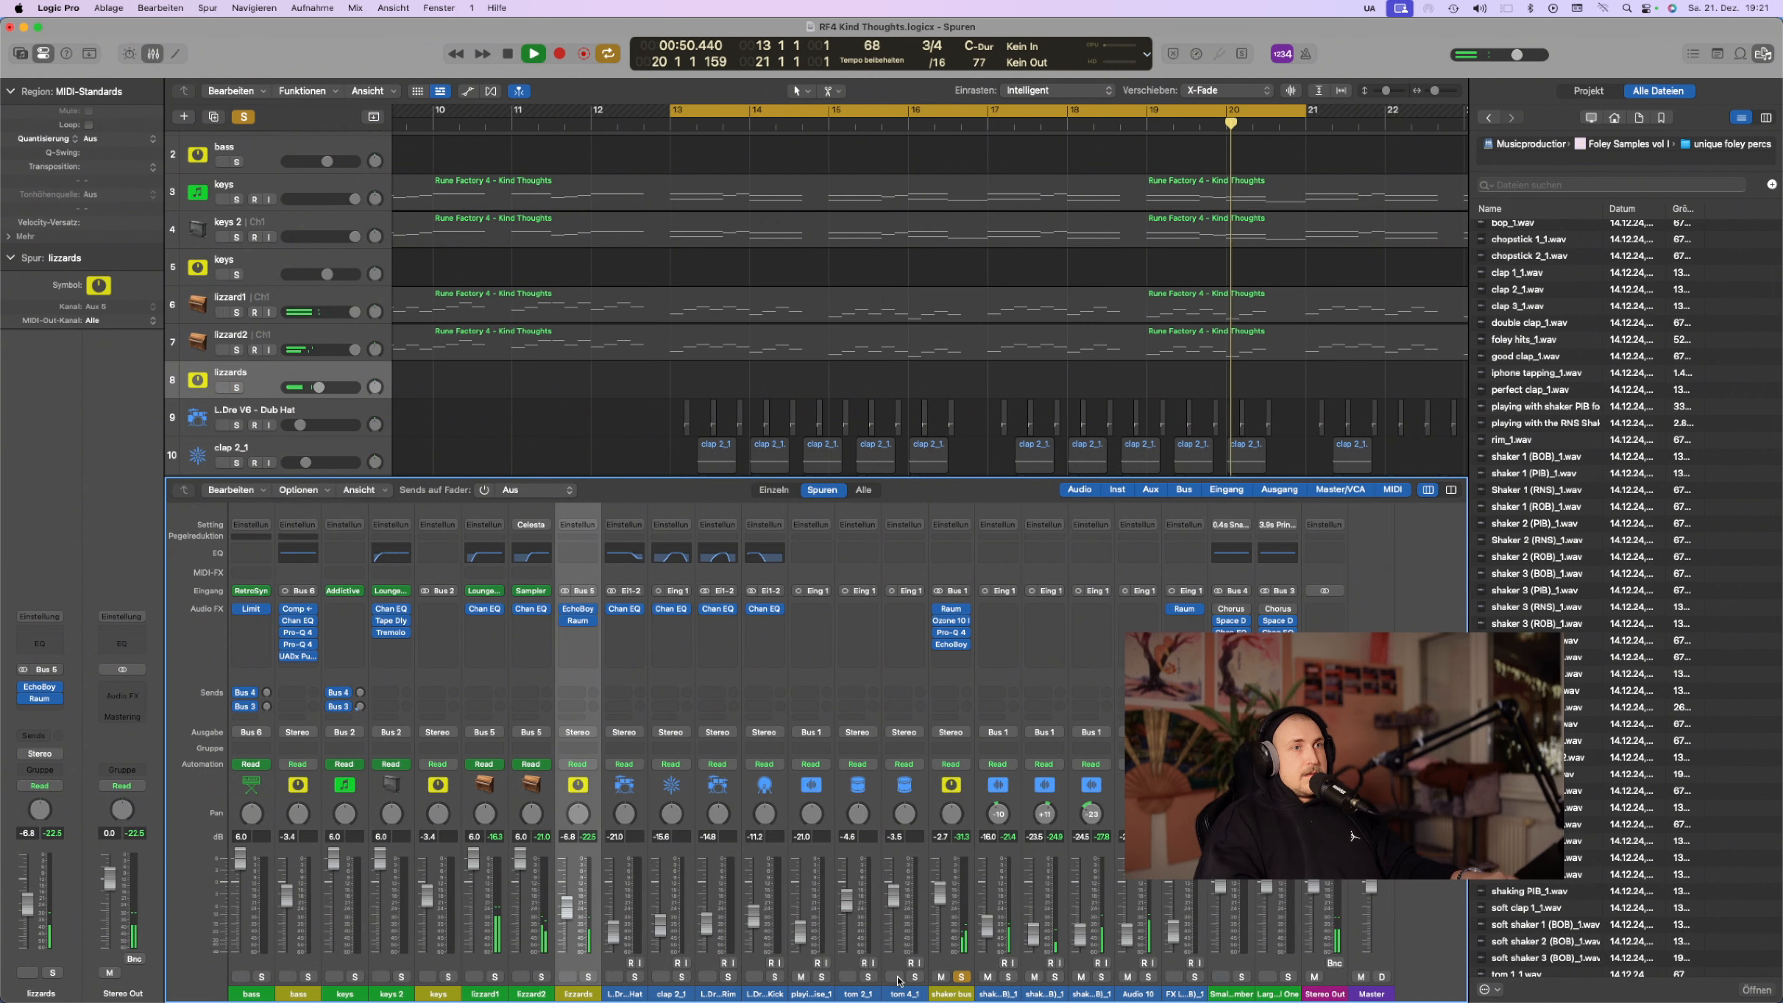
{"action": "left_click", "coordinate": [959, 977]}
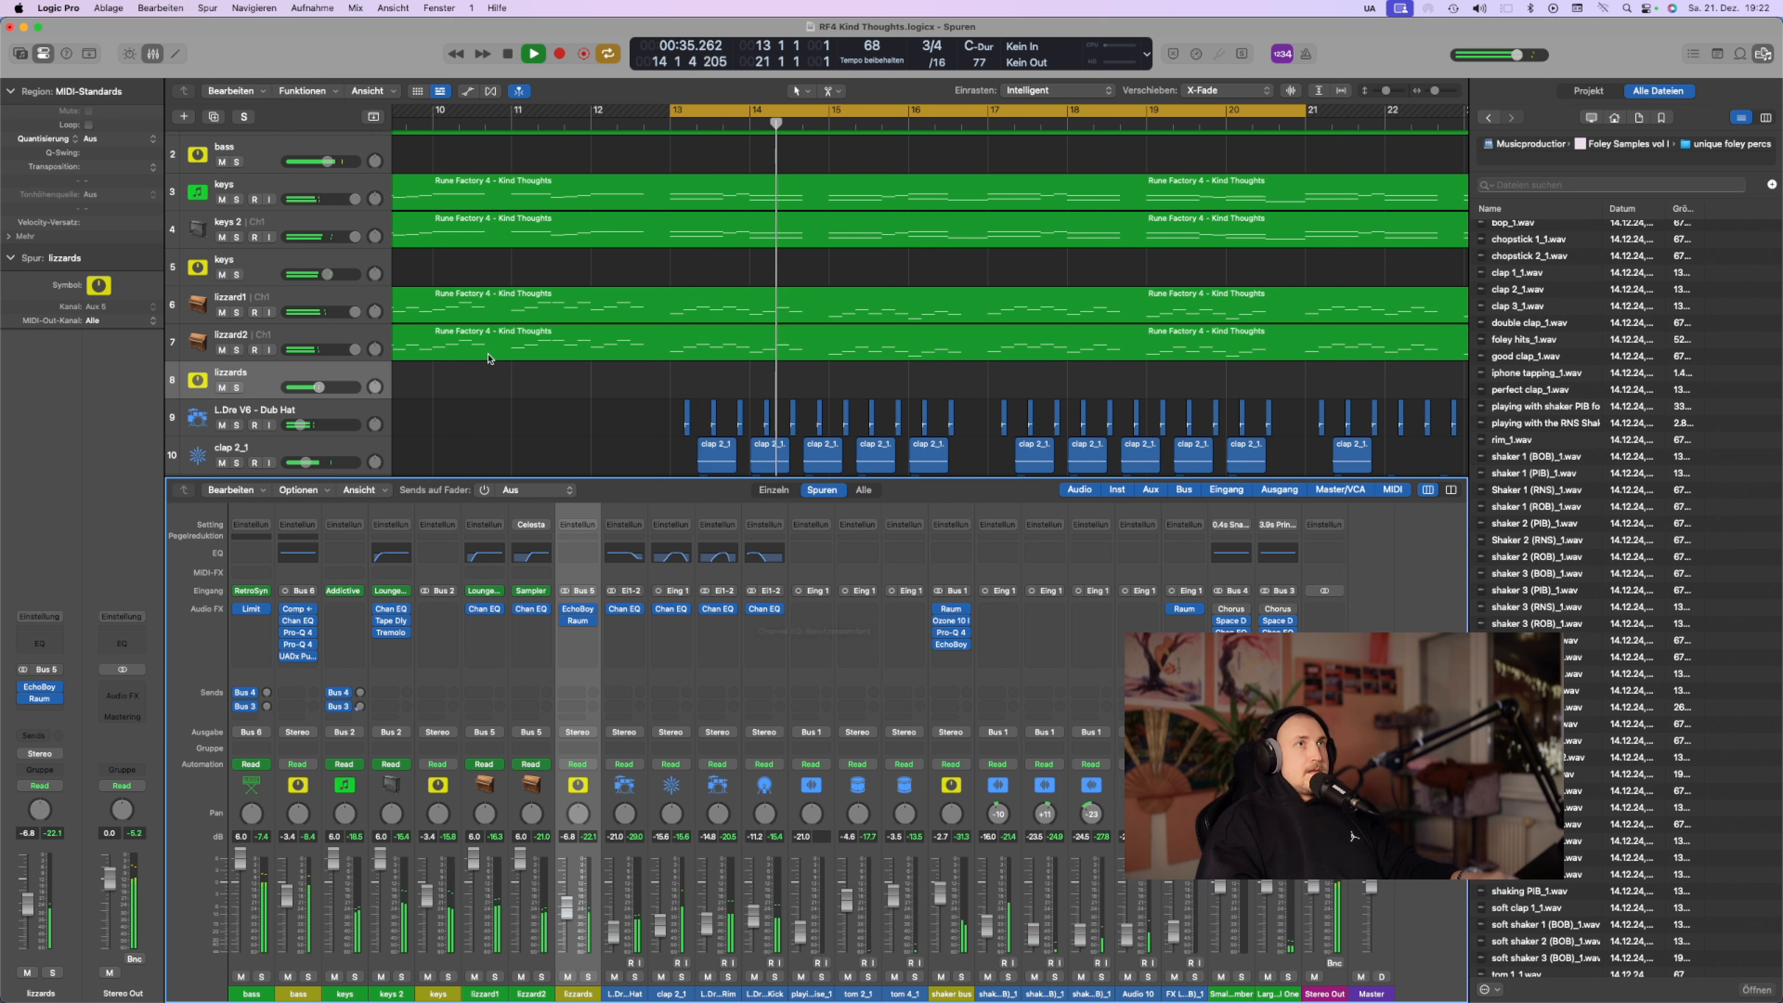
{"action": "key", "text": "space"}
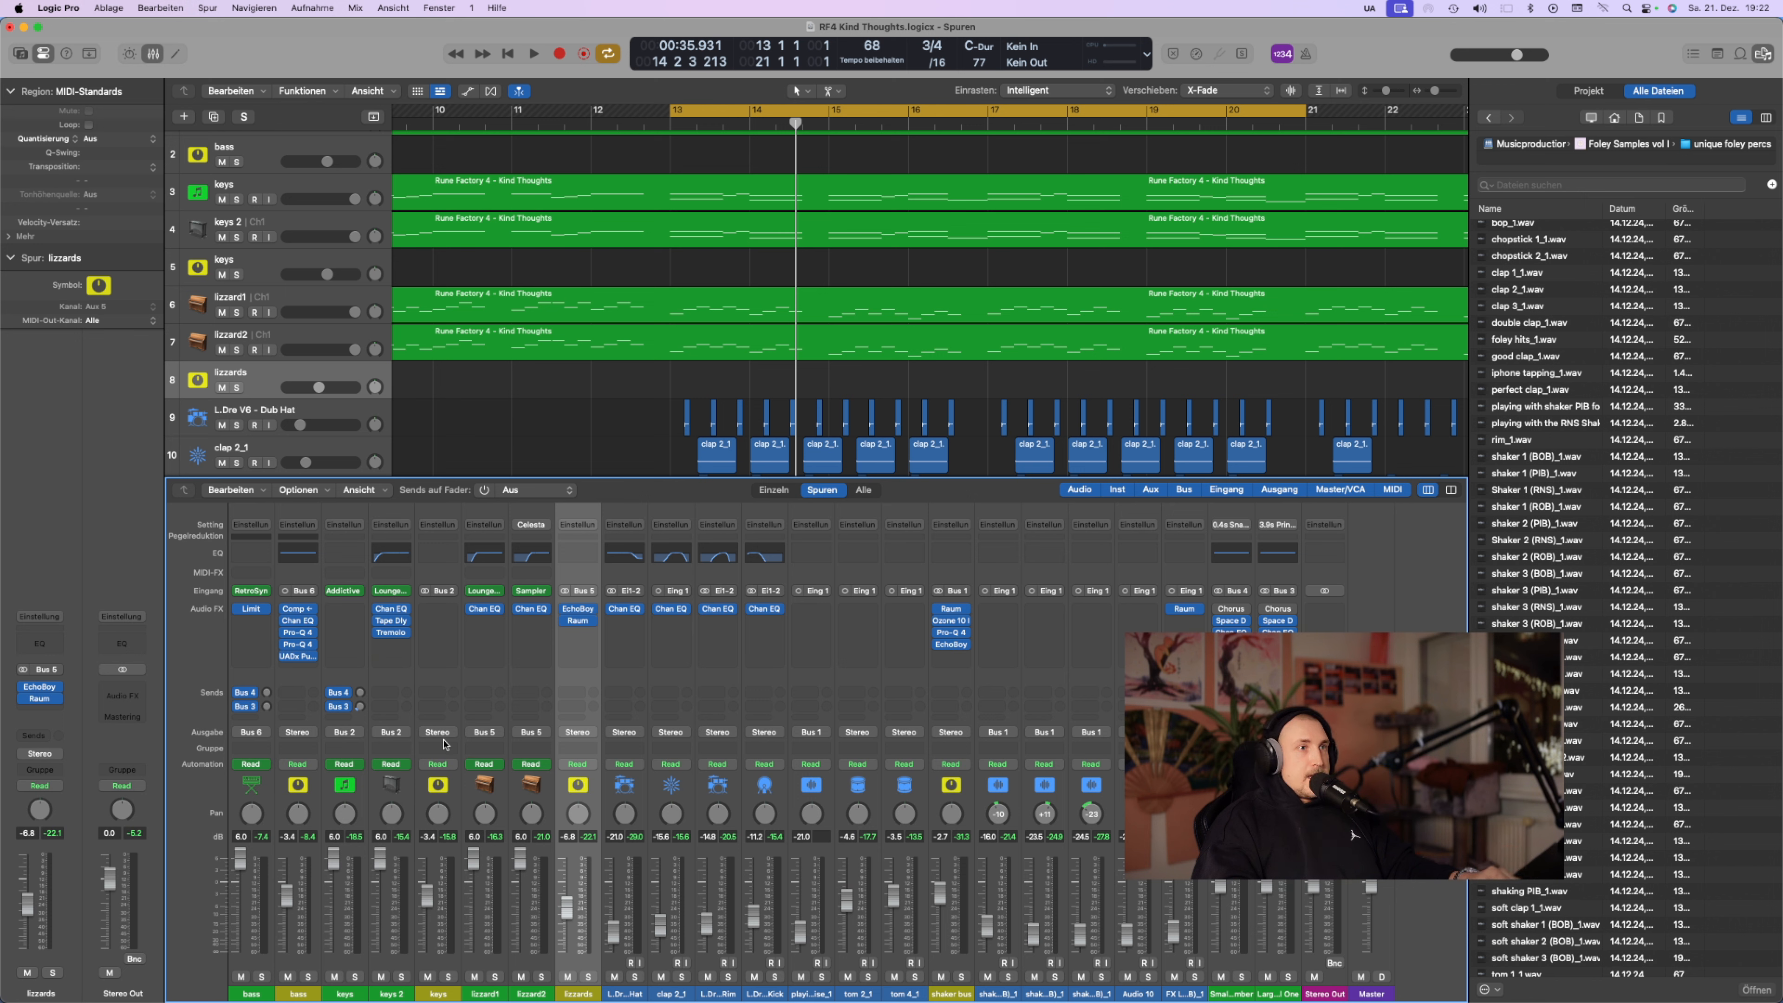
Insert RC-20 Retro Color on the keys bus with its Noise module off and Wobble at 14%
{"action": "left_click", "coordinate": [441, 610]}
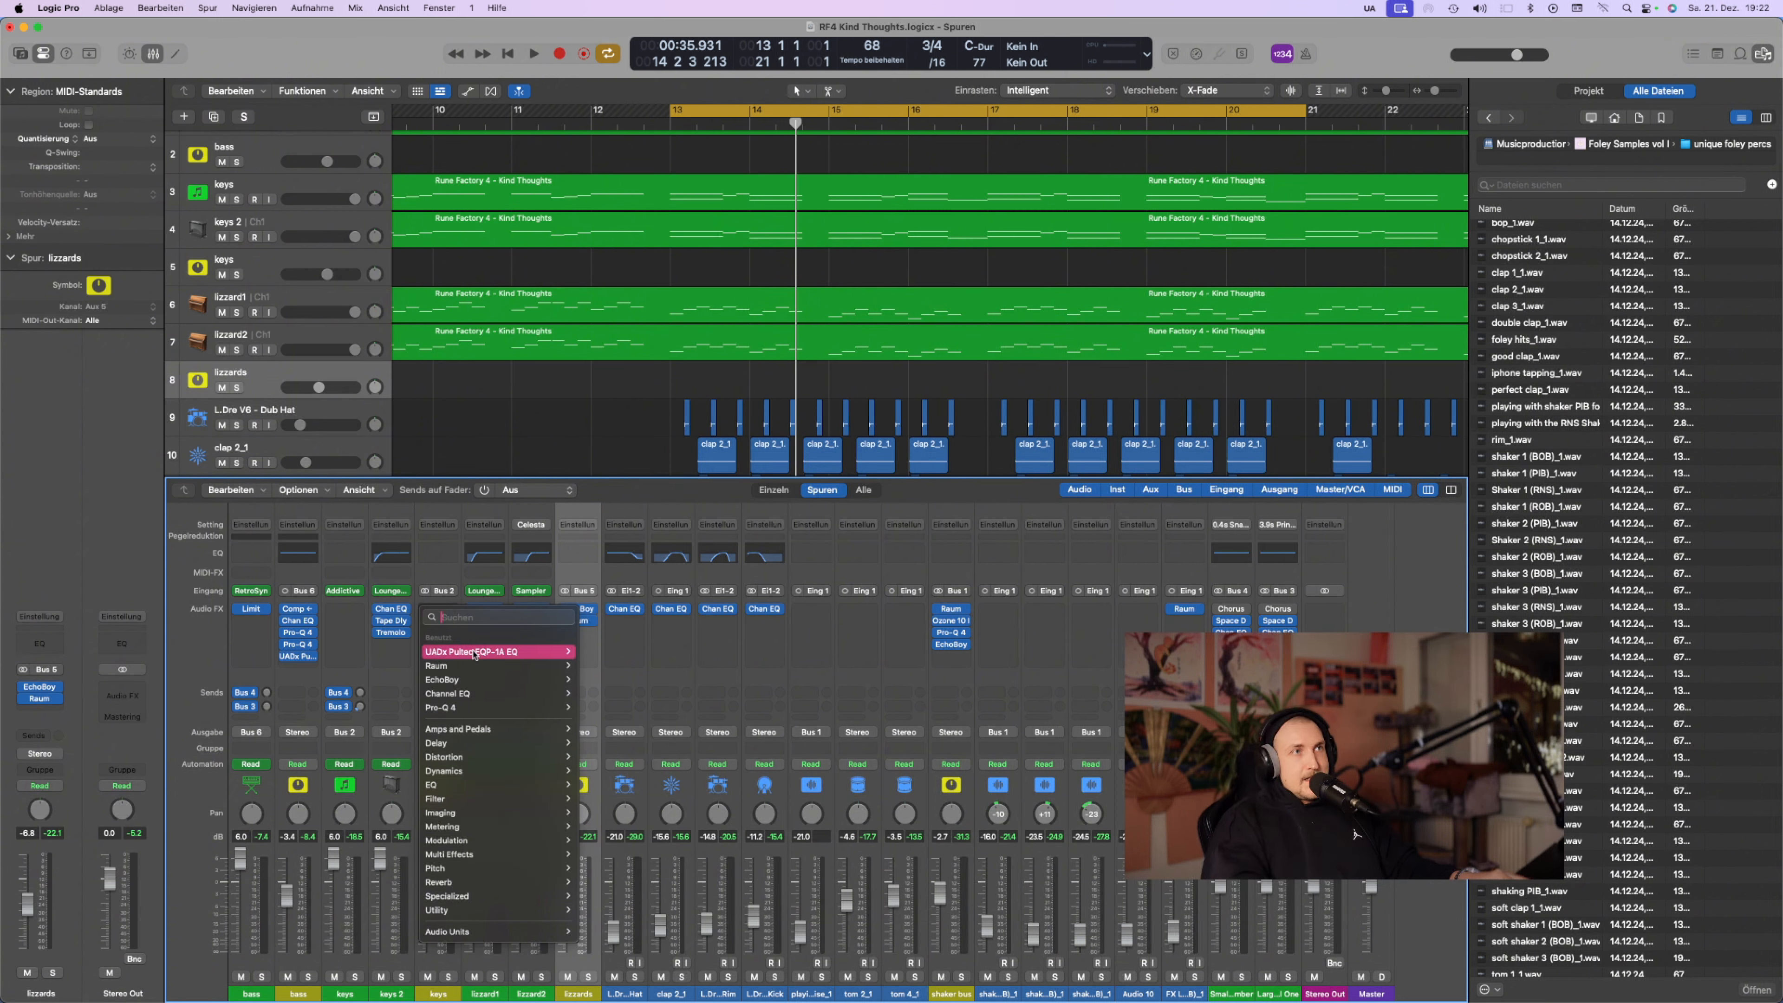
{"action": "type", "text": "rc"}
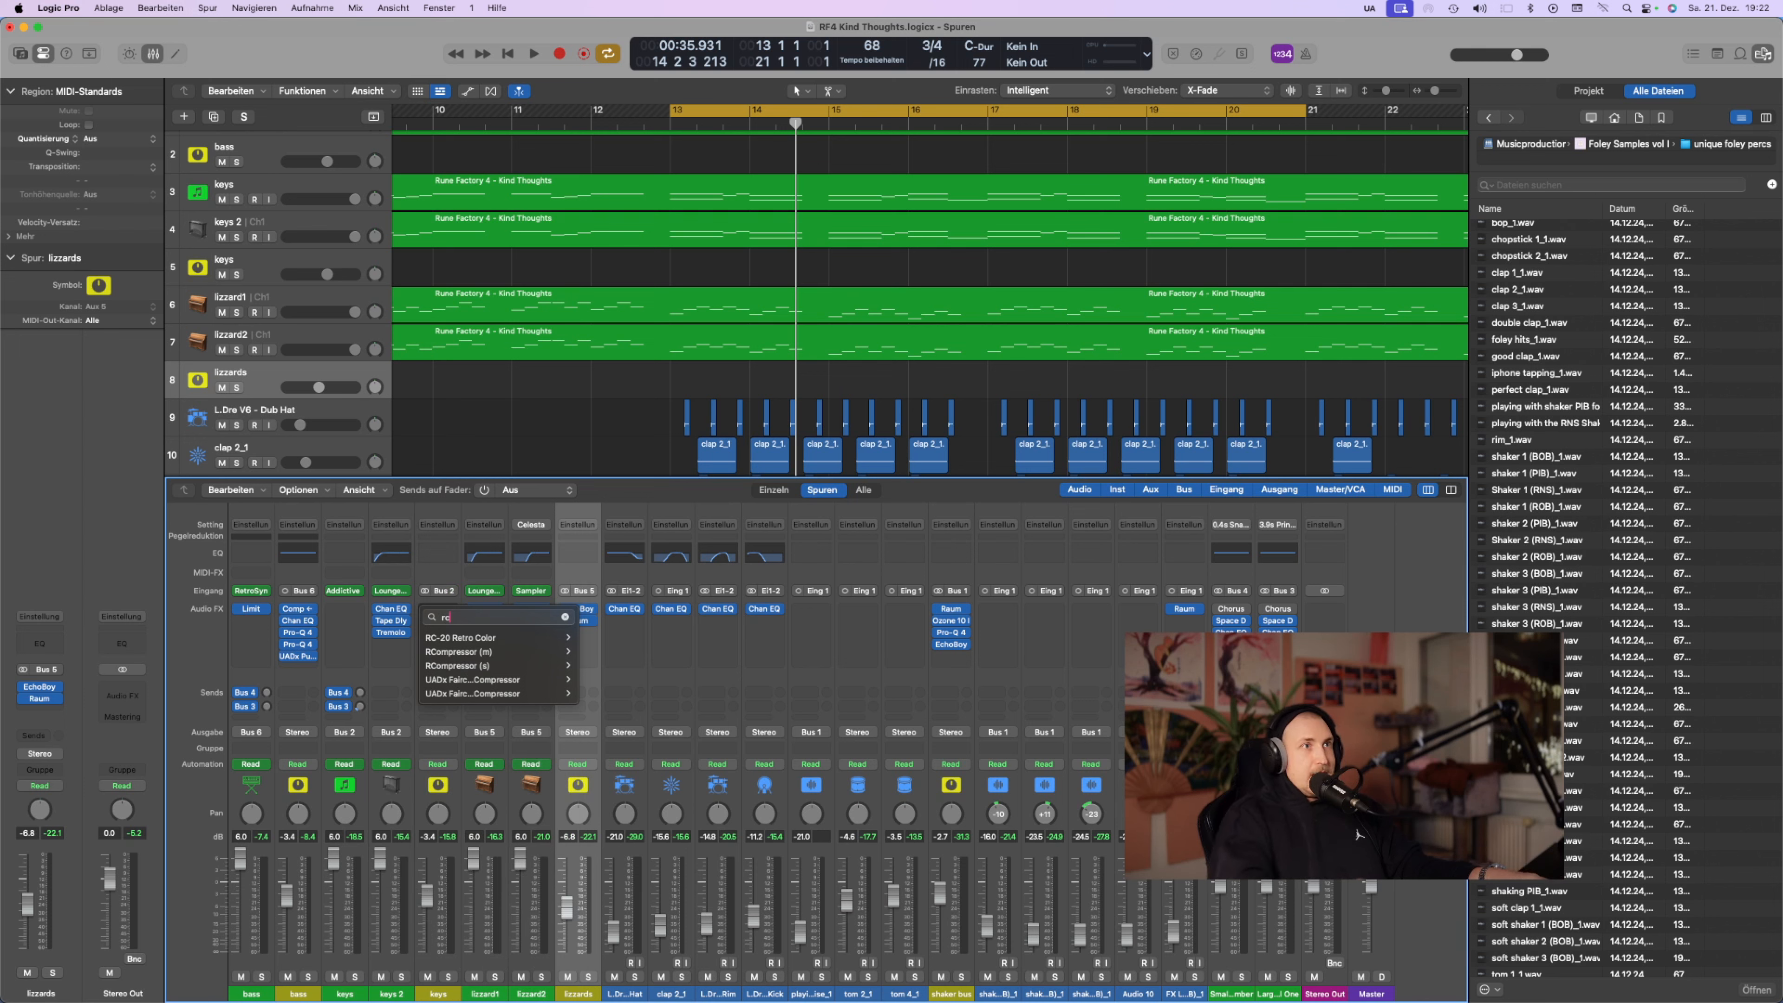
{"action": "left_click", "coordinate": [529, 638]}
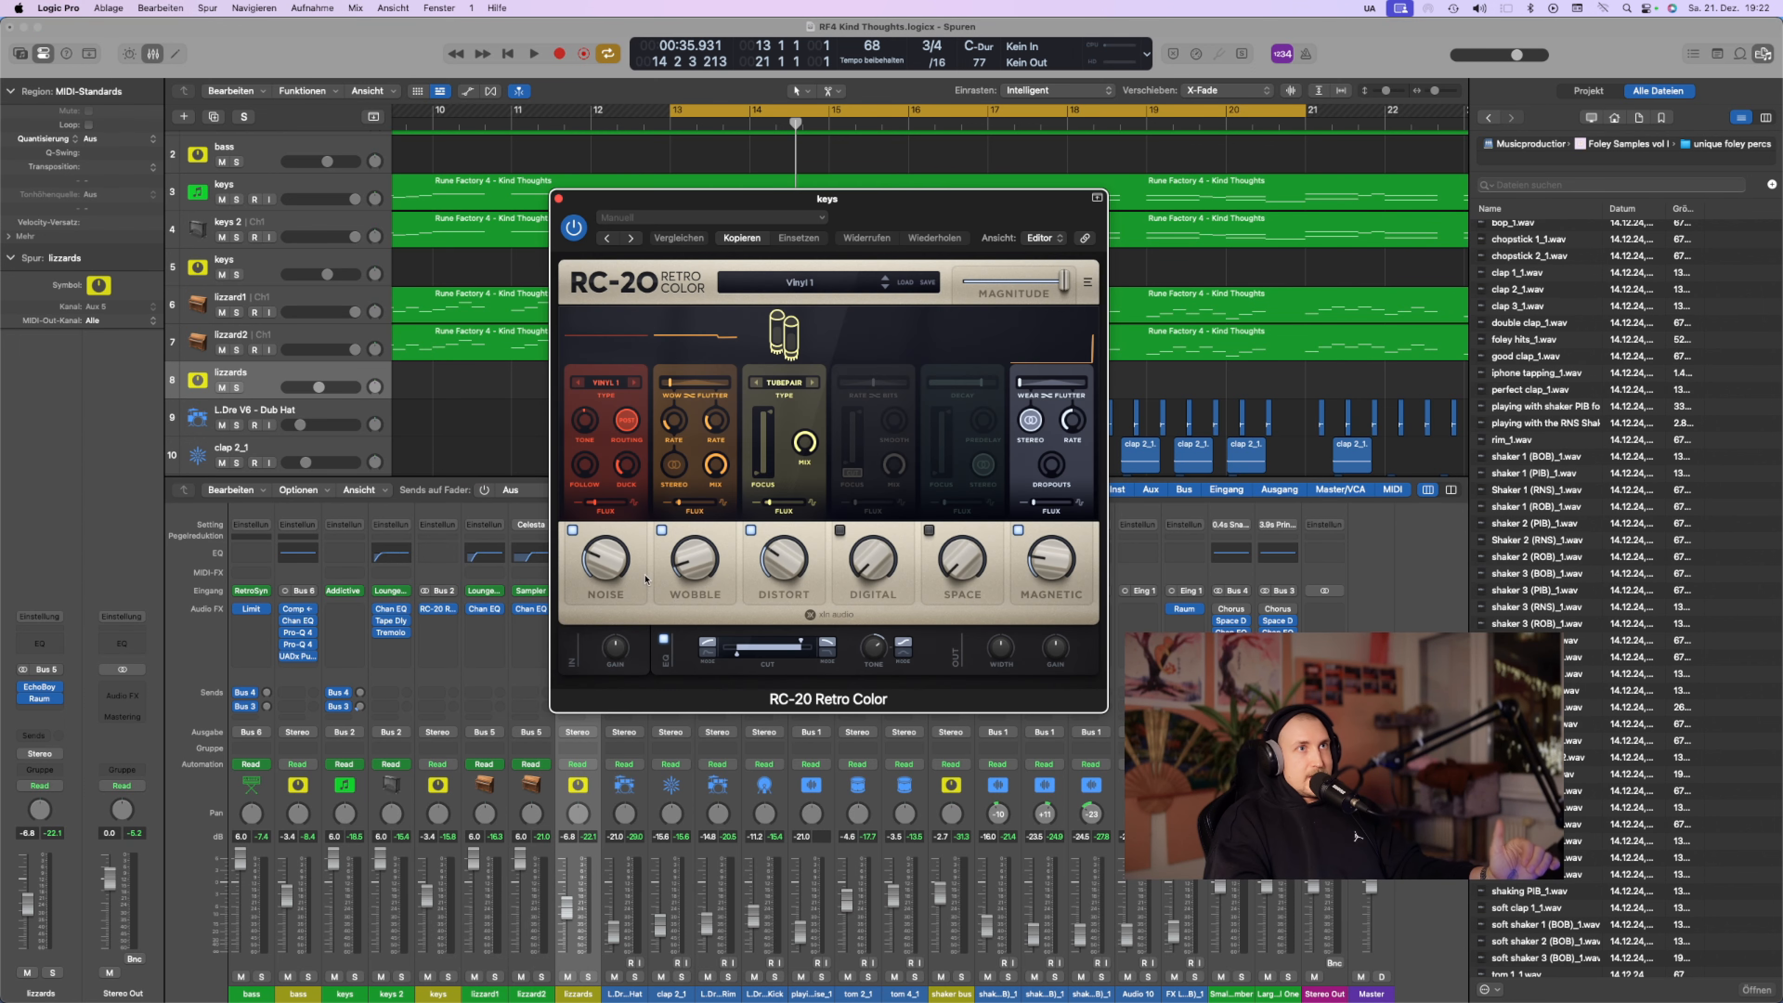
{"action": "left_click", "coordinate": [572, 530]}
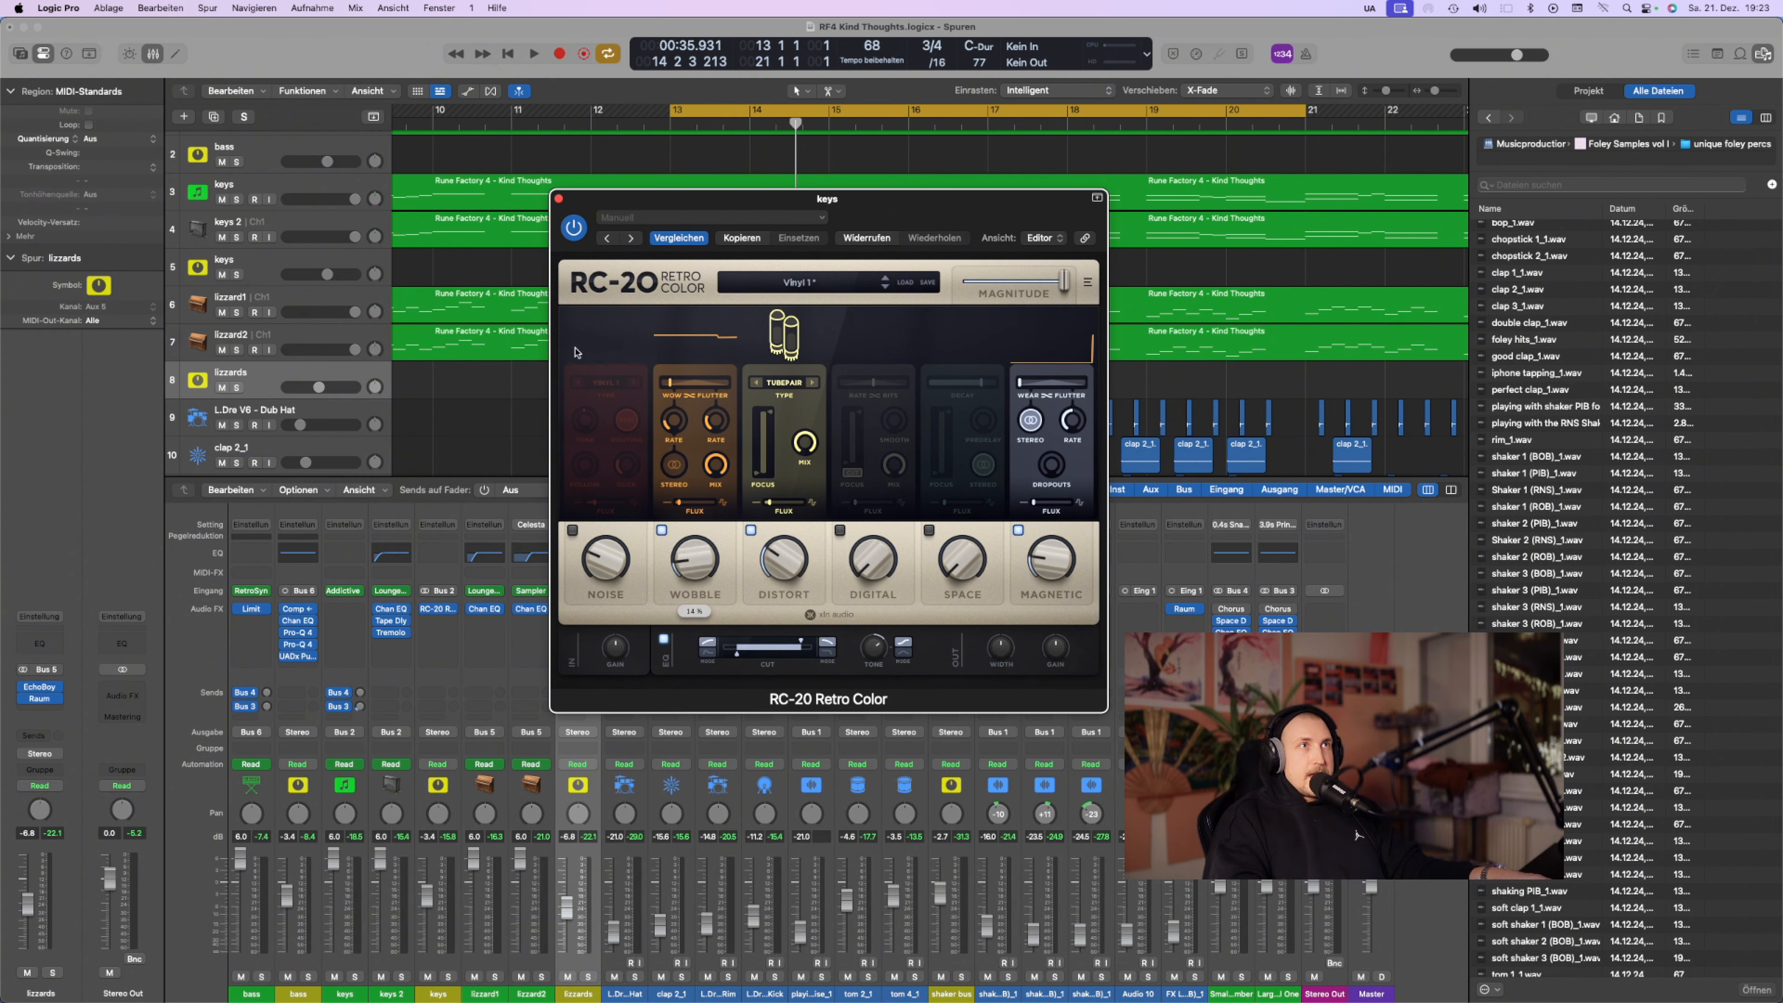
Play the soloed keys bus from bar 13 and enable RC-20's Space module with its Flux at 71%
{"action": "left_click", "coordinate": [660, 123]}
{"action": "key", "text": "space"}
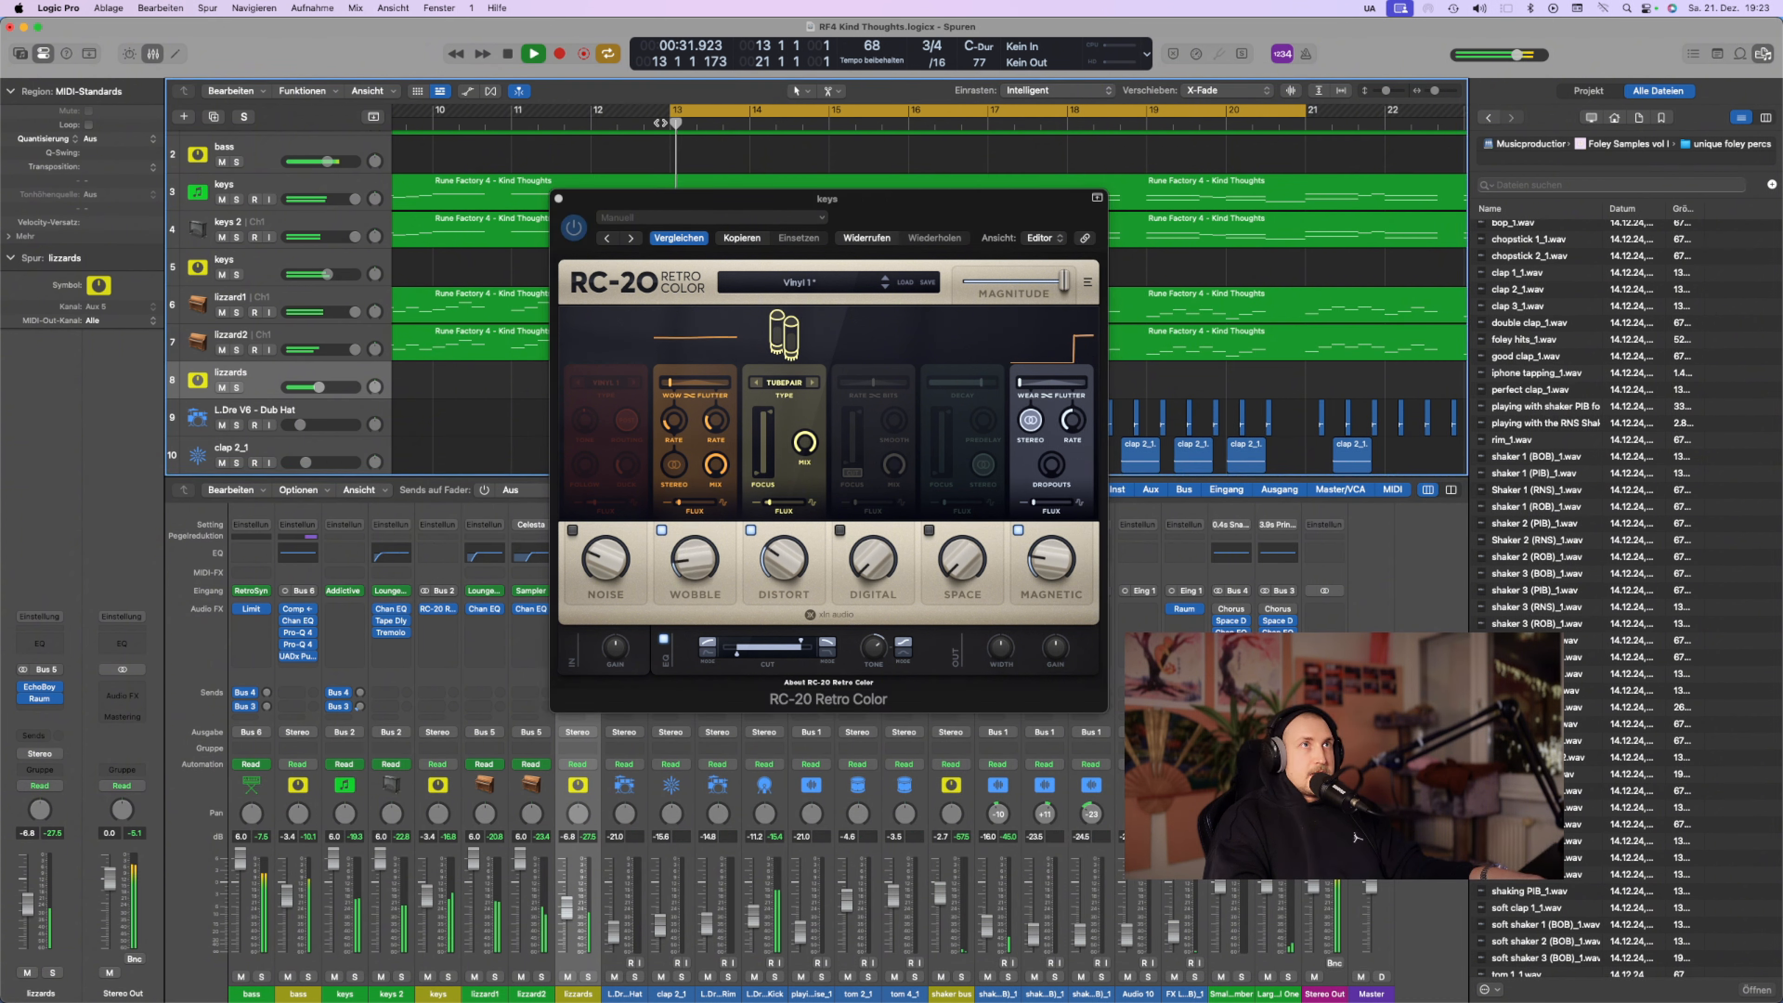
{"action": "left_click", "coordinate": [448, 977]}
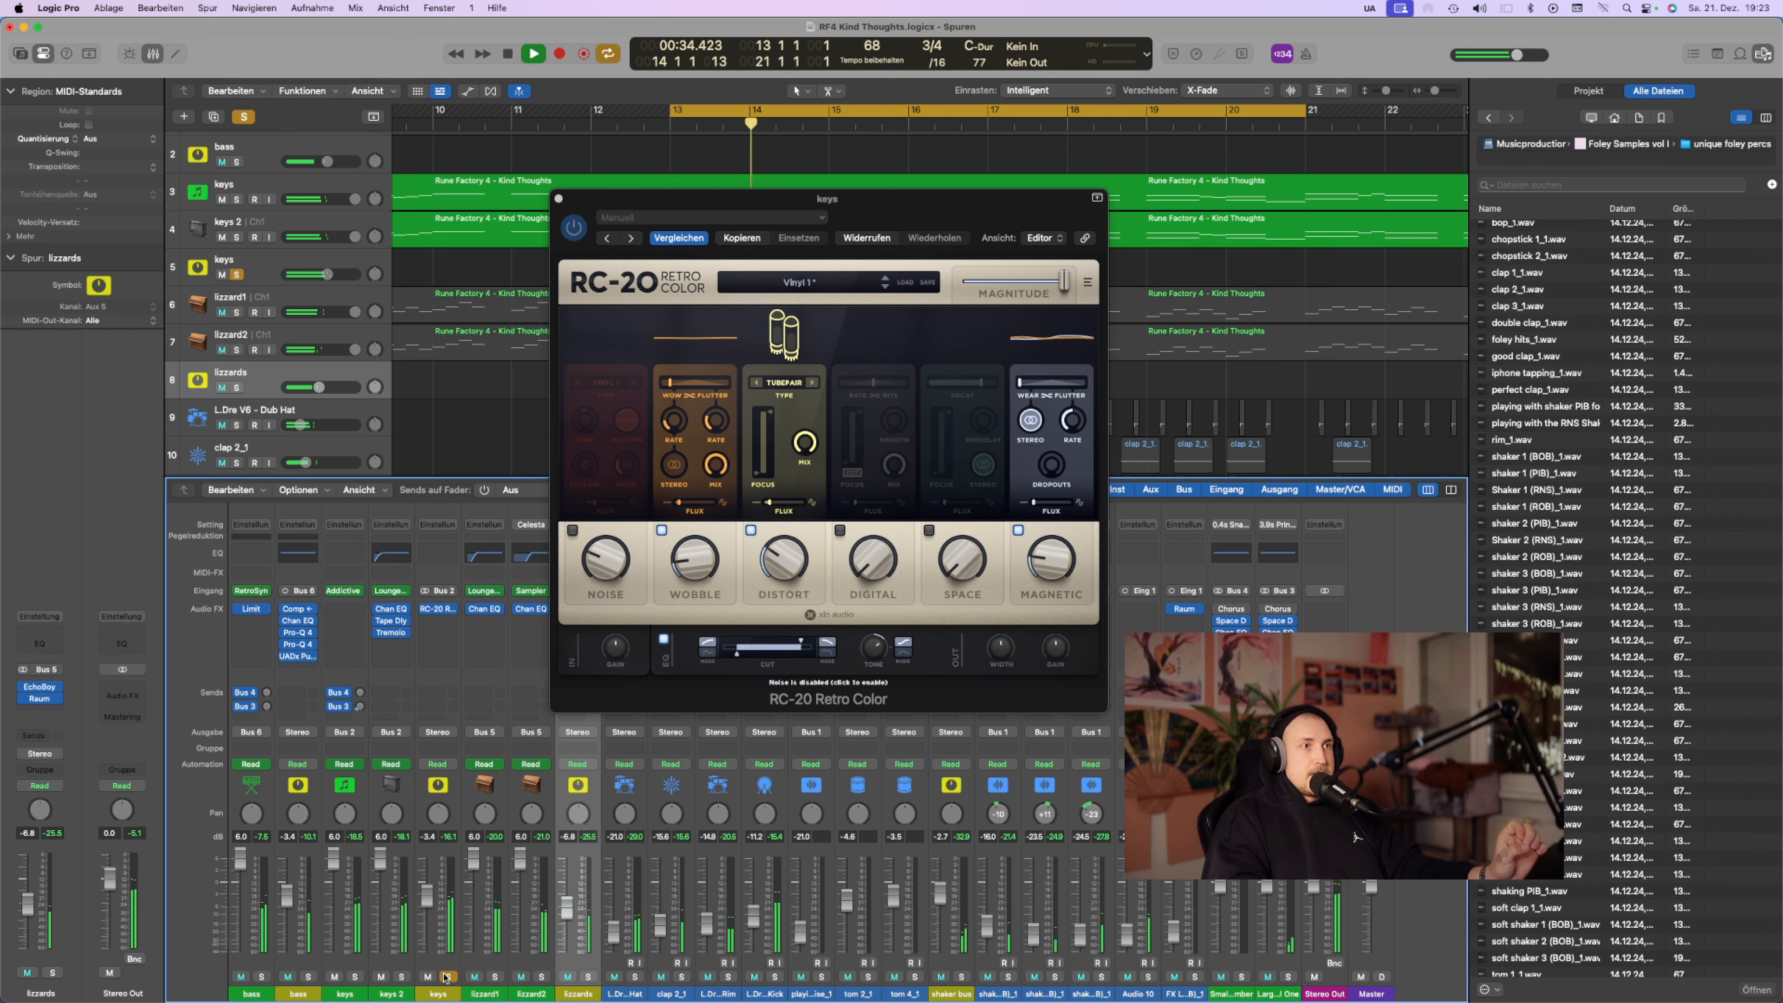
{"action": "left_click", "coordinate": [928, 530]}
{"action": "left_click_drag", "start_coordinate": [969, 489], "coordinate": [967, 444]}
{"action": "left_click_drag", "start_coordinate": [952, 504], "coordinate": [976, 505]}
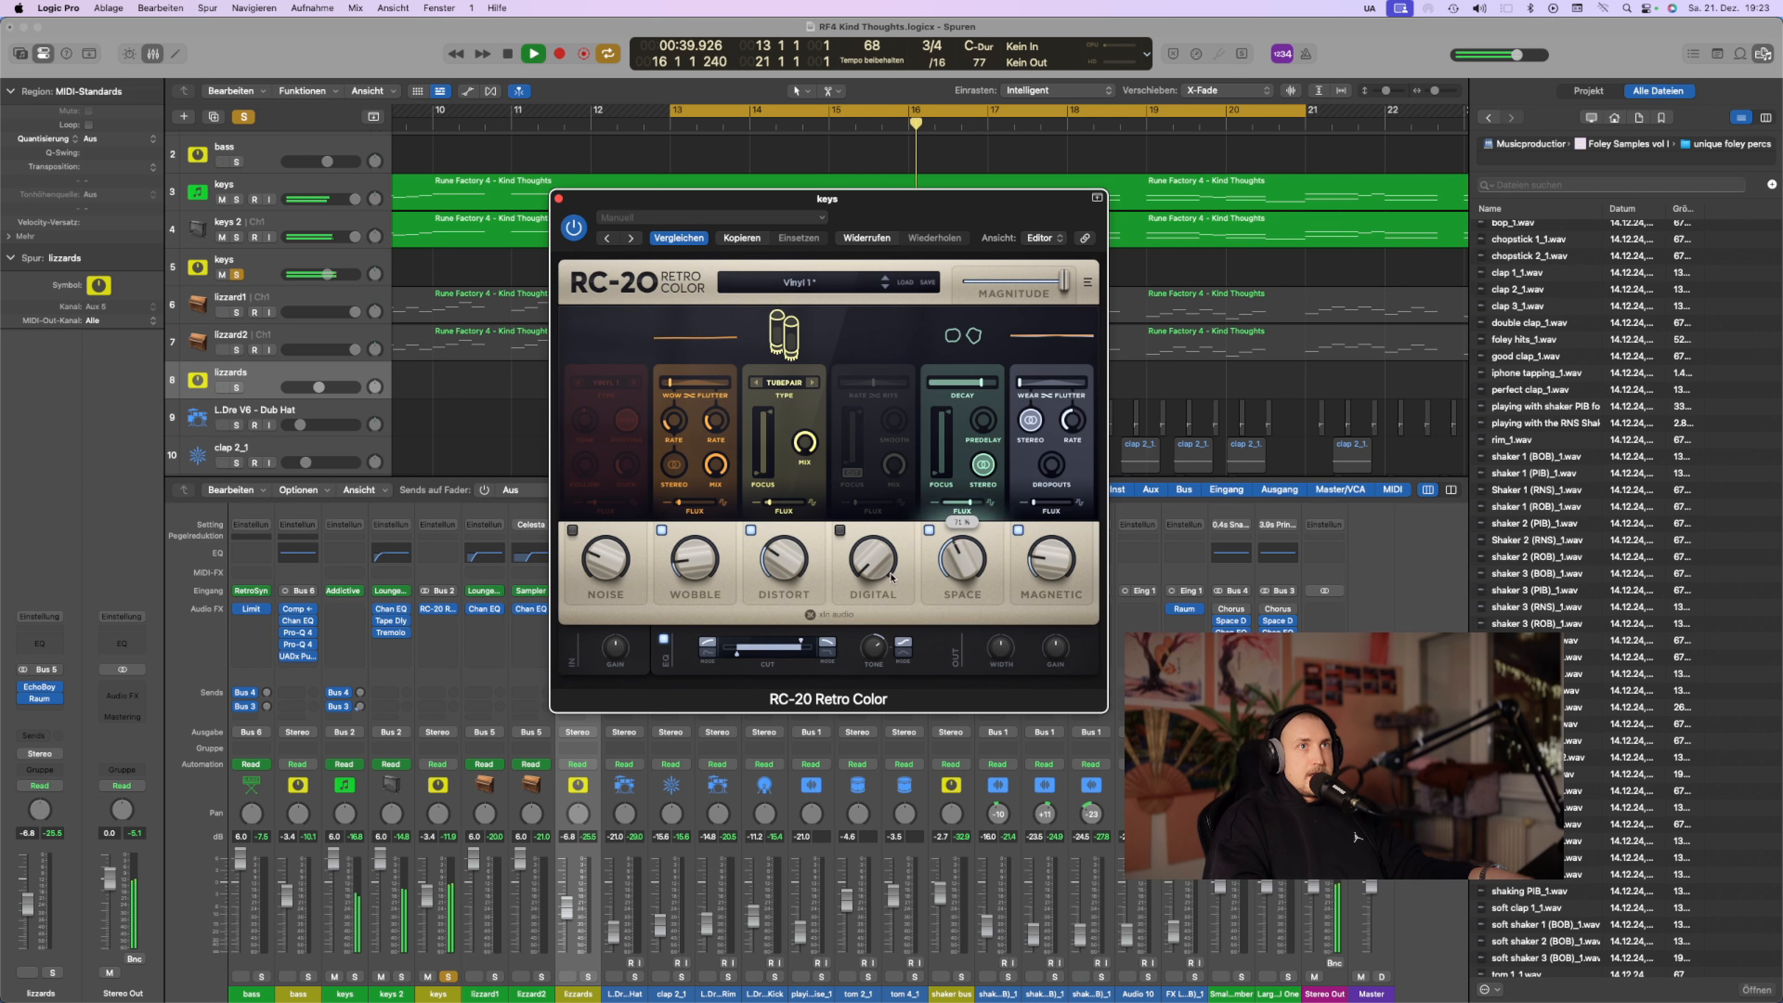
Raise the low cut in RC-20's EQ and compare the keys bus with RC-20 bypassed and active
{"action": "mouse_move", "coordinate": [738, 657]}
{"action": "left_click_drag", "start_coordinate": [738, 657], "coordinate": [753, 656]}
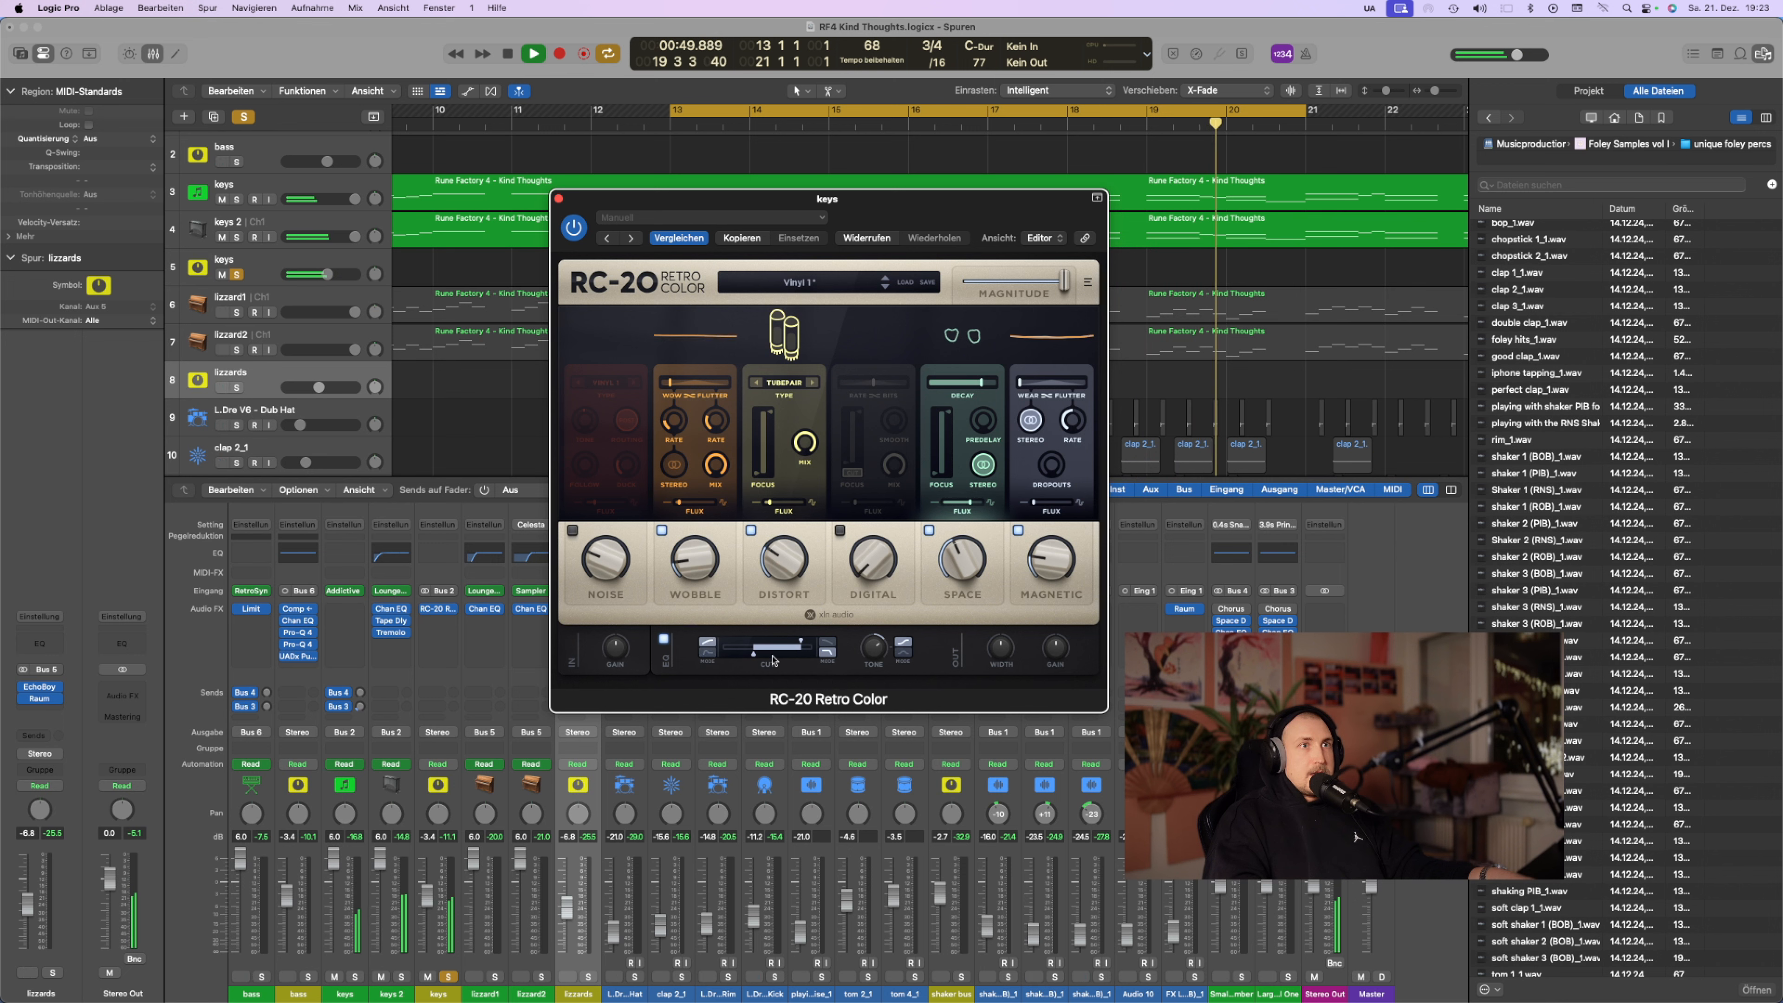
{"action": "left_click_drag", "start_coordinate": [755, 655], "coordinate": [755, 657]}
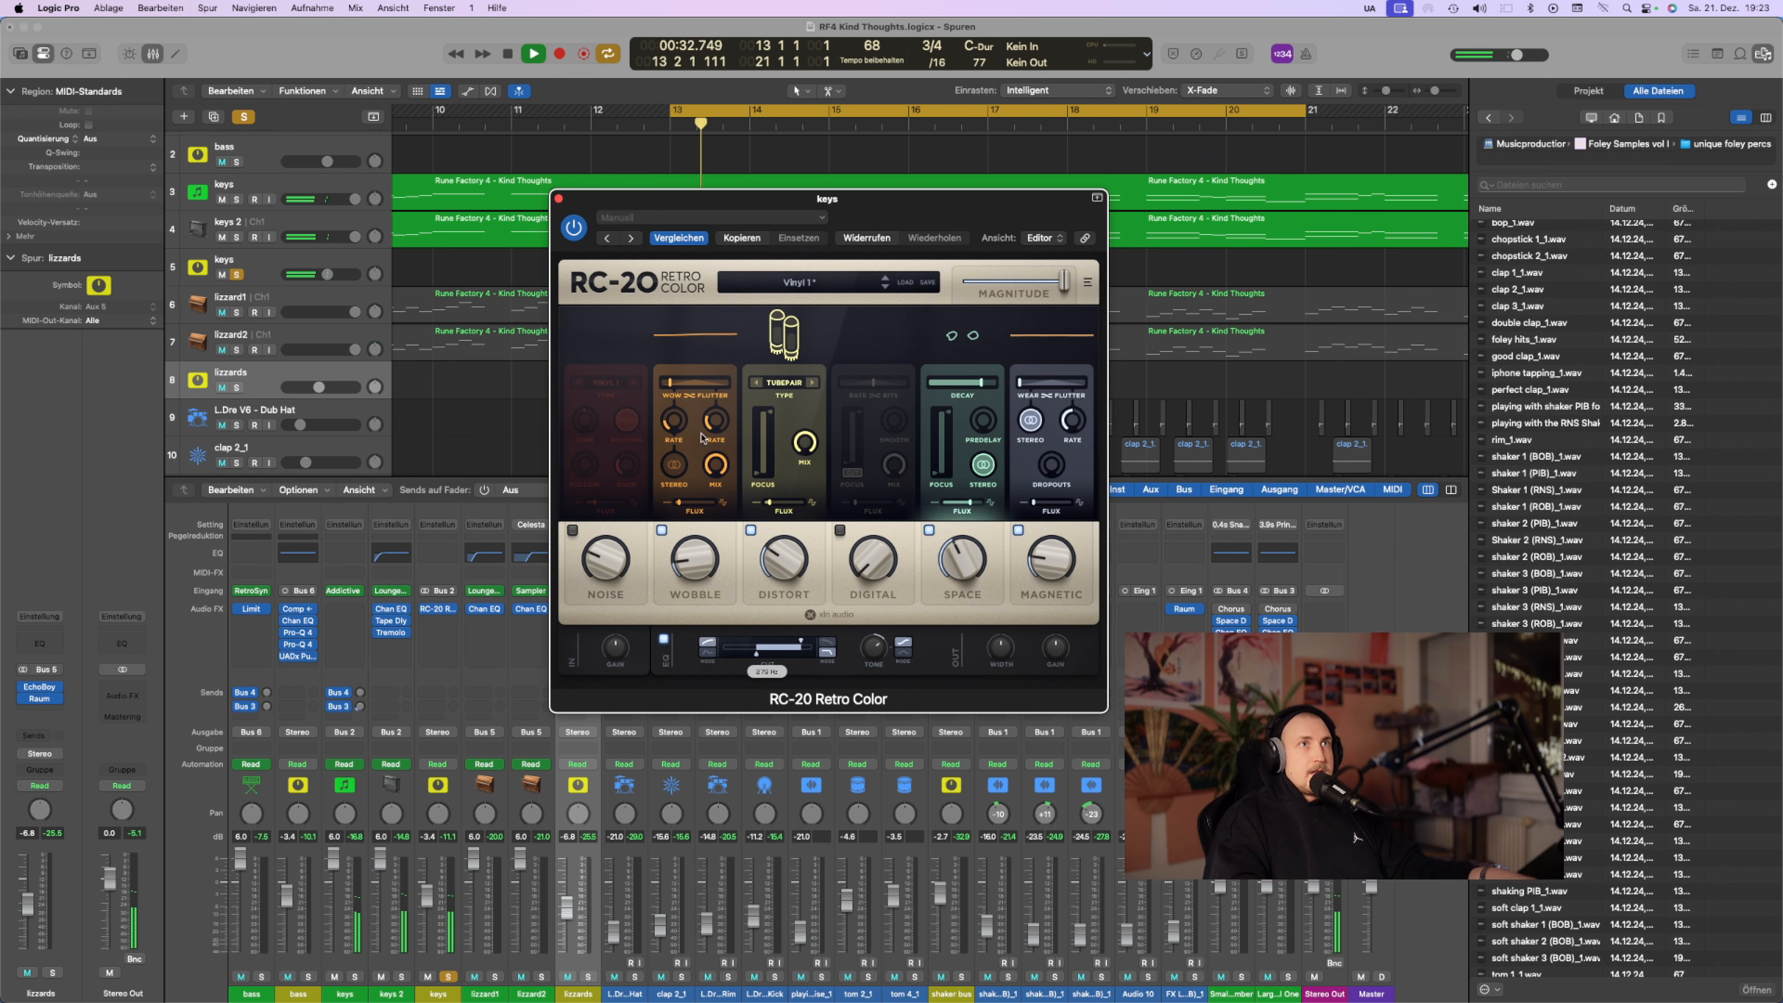
{"action": "left_click", "coordinate": [572, 228]}
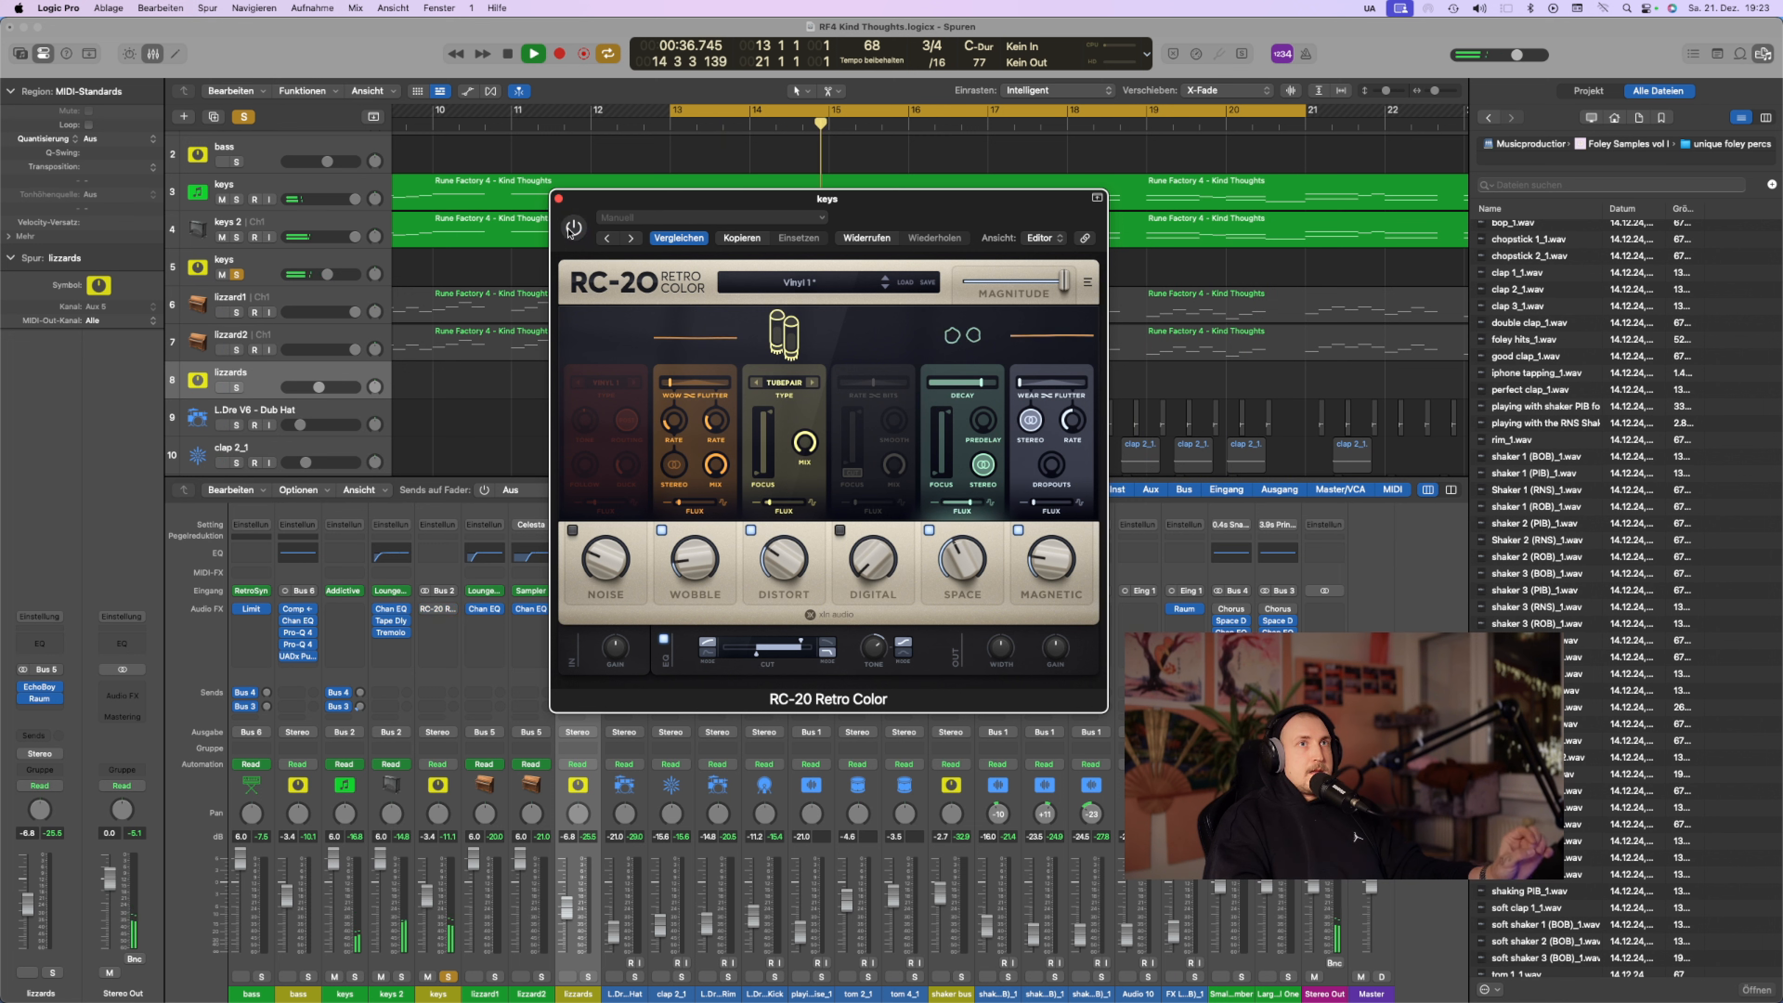
{"action": "left_click", "coordinate": [572, 227]}
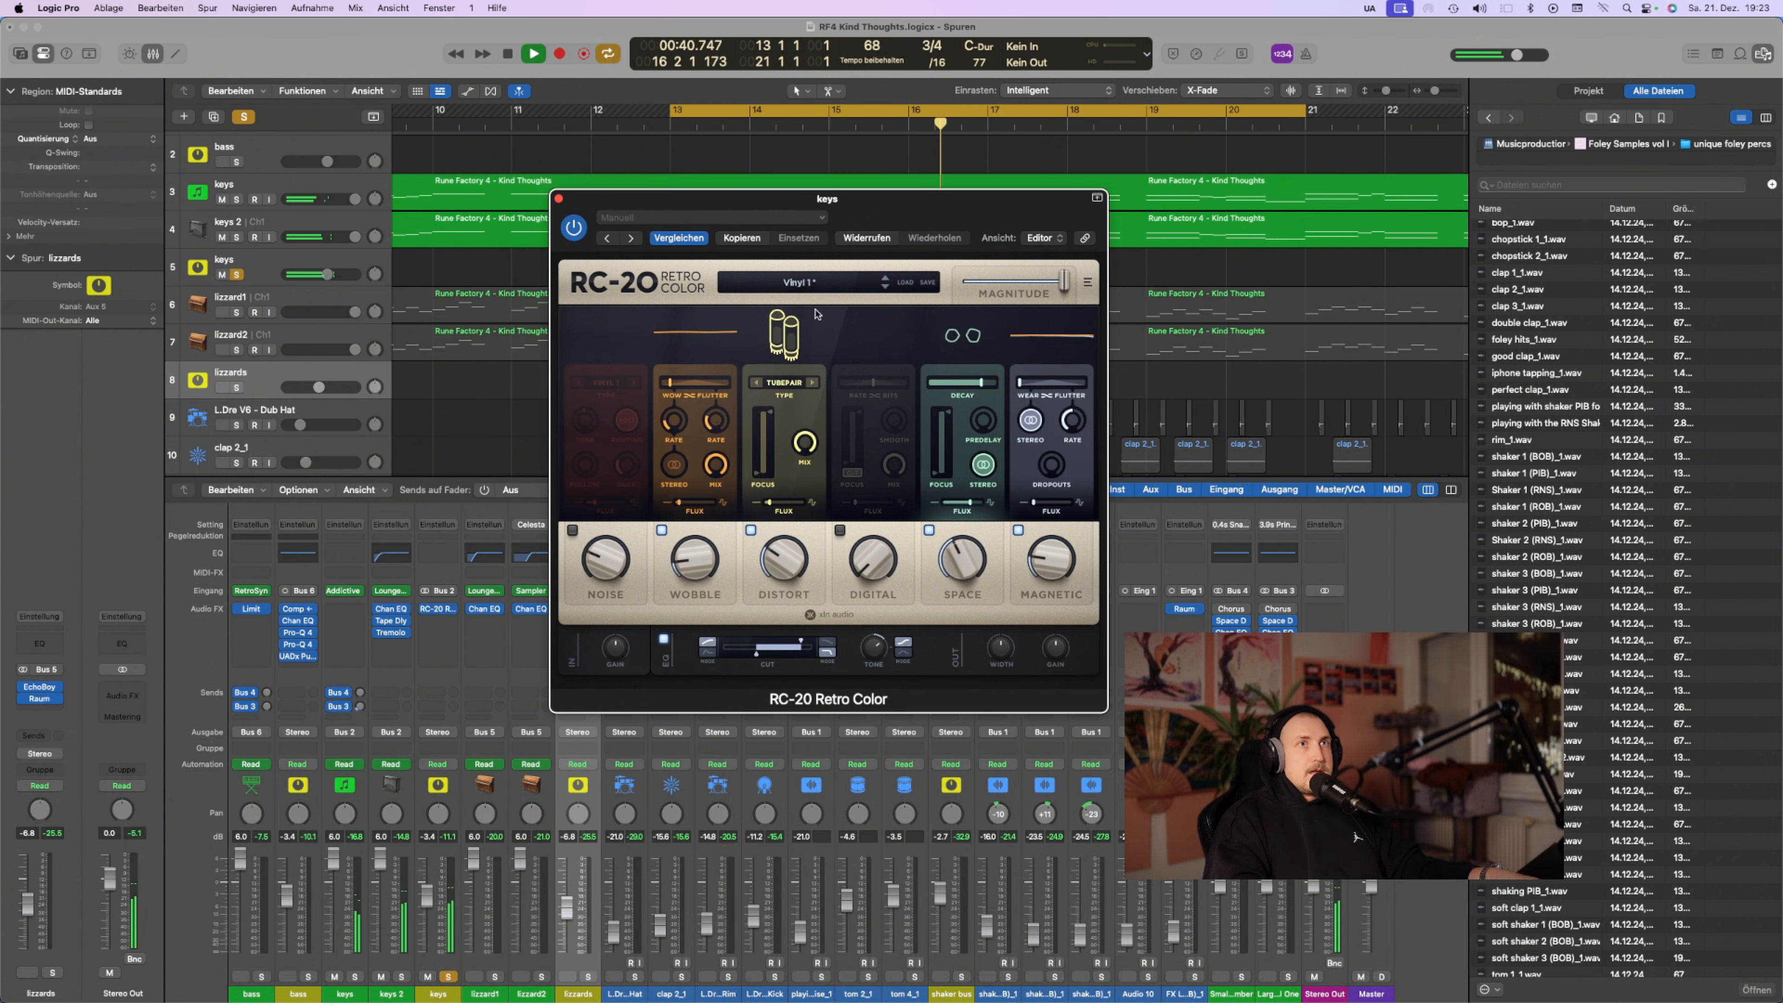
Reduce the Space module's Decay and amount, and turn on stereo with more Flux for the Wobble module
{"action": "left_click_drag", "start_coordinate": [982, 383], "coordinate": [967, 384]}
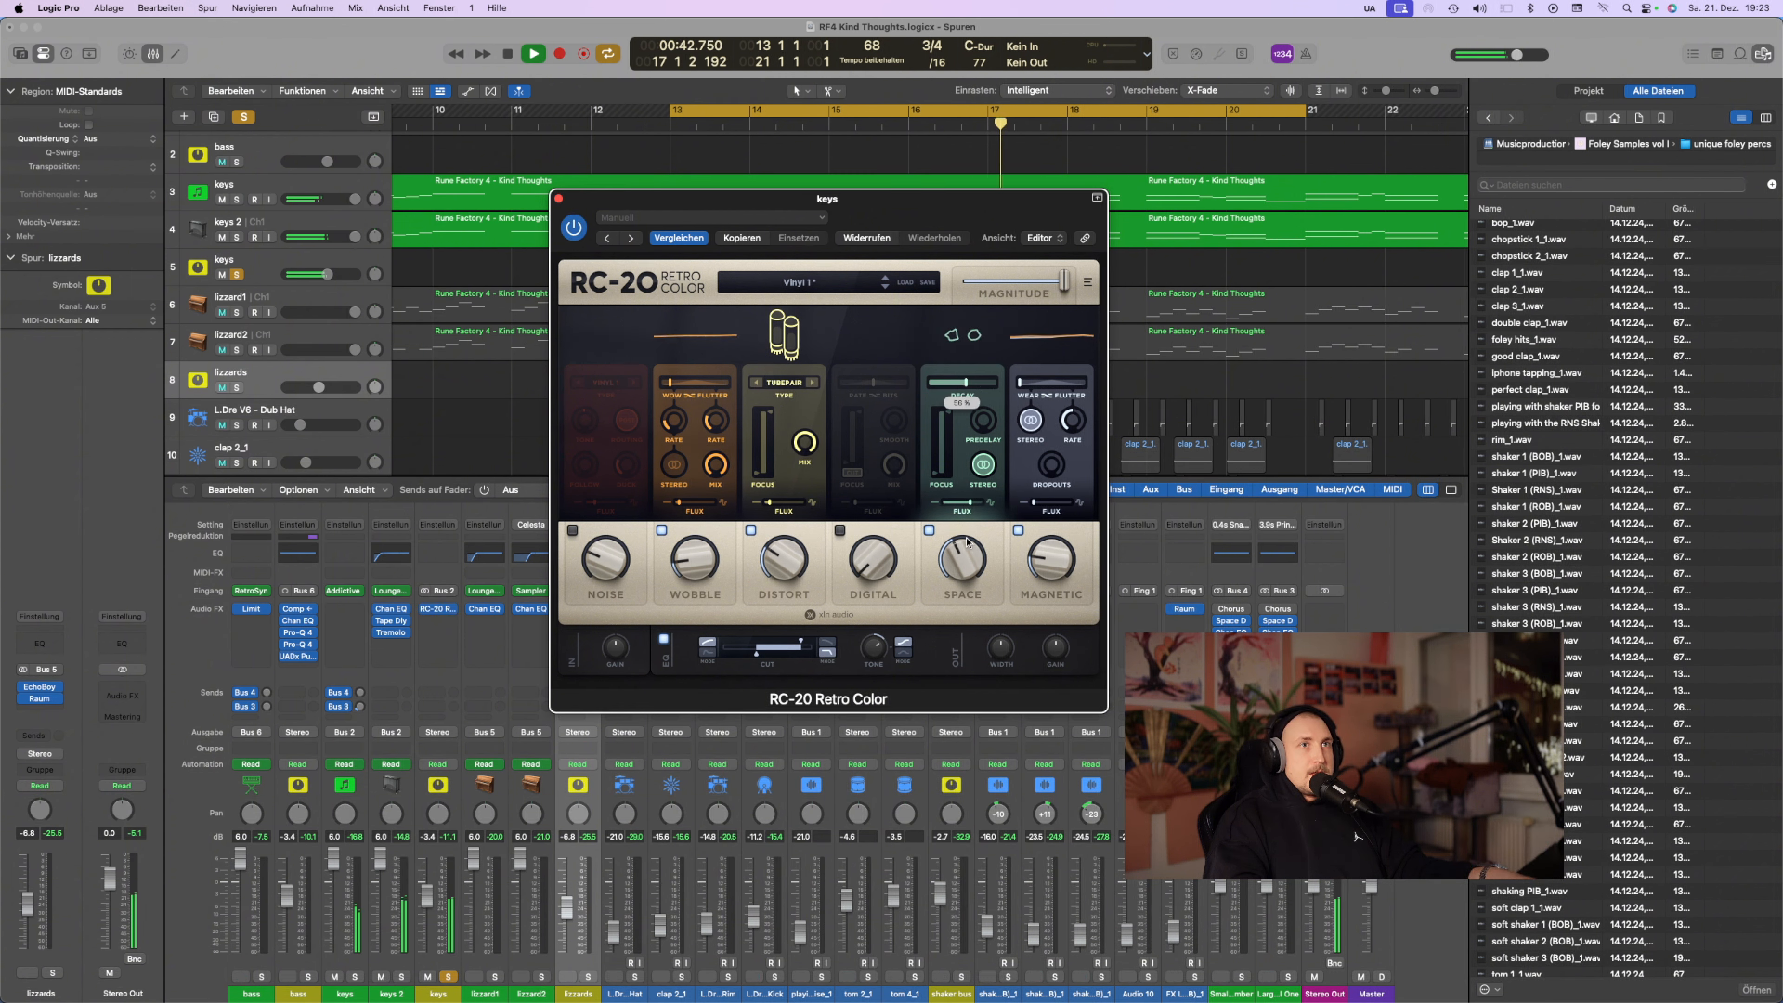
{"action": "left_click_drag", "start_coordinate": [967, 540], "coordinate": [959, 556]}
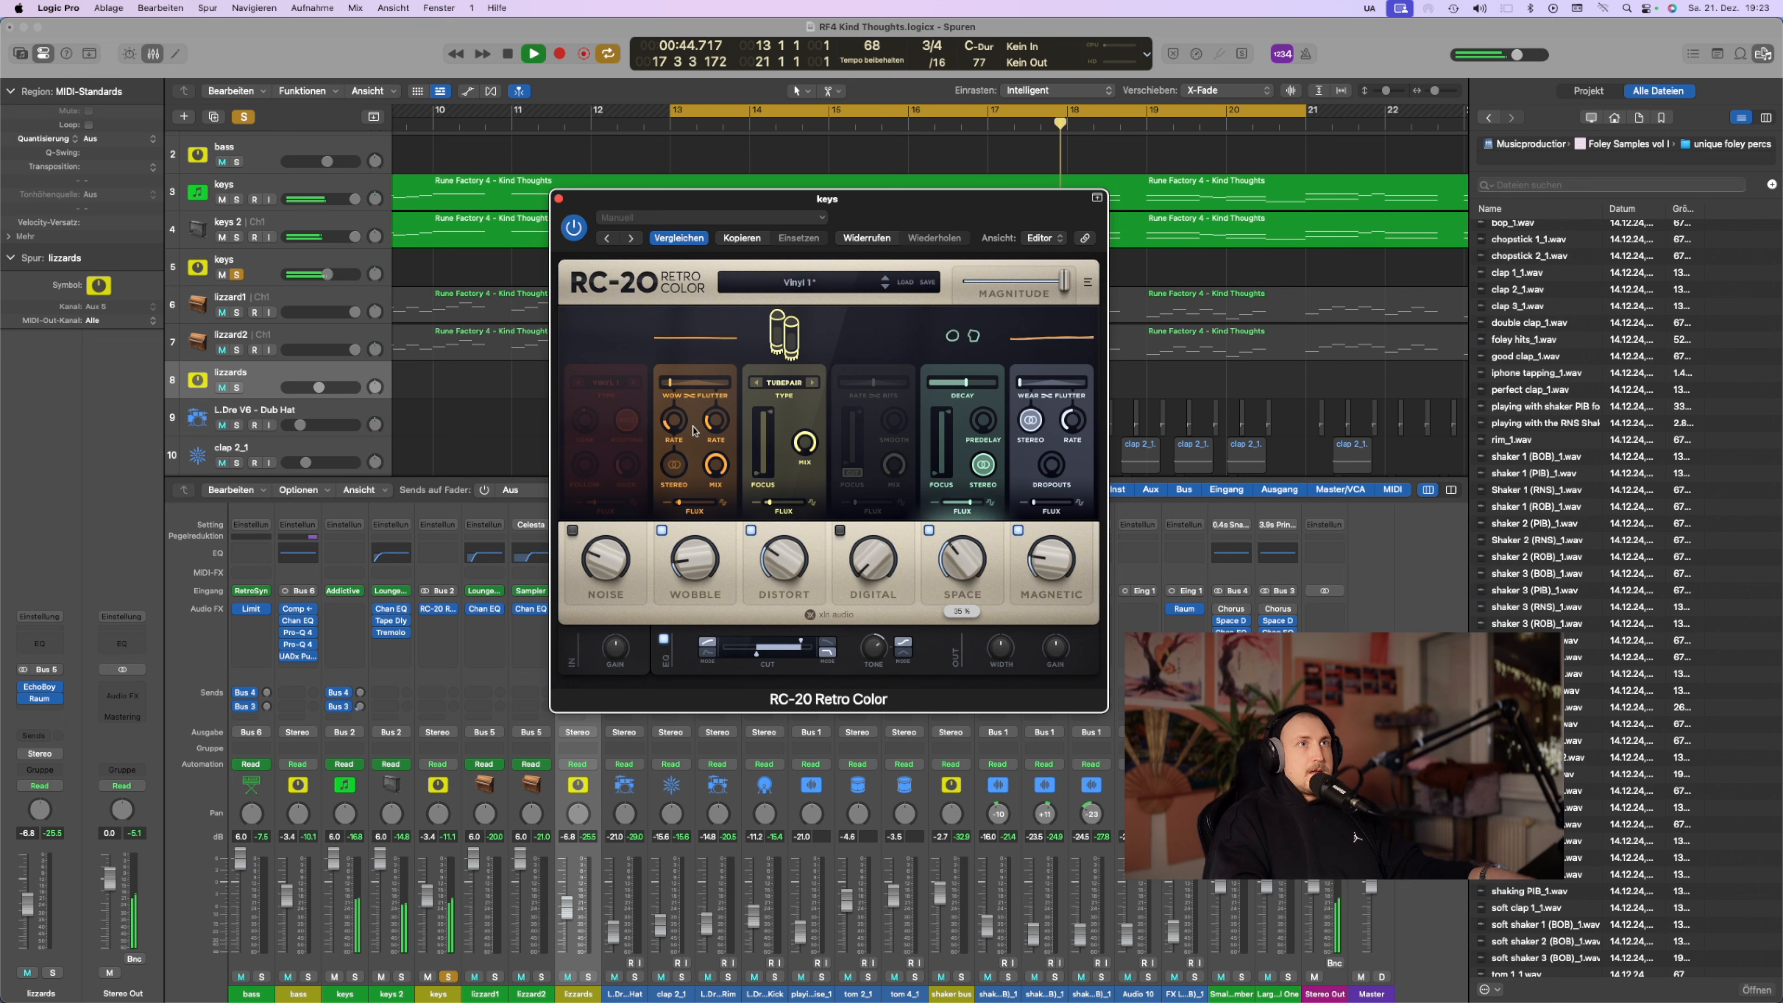
{"action": "left_click_drag", "start_coordinate": [678, 501], "coordinate": [679, 476]}
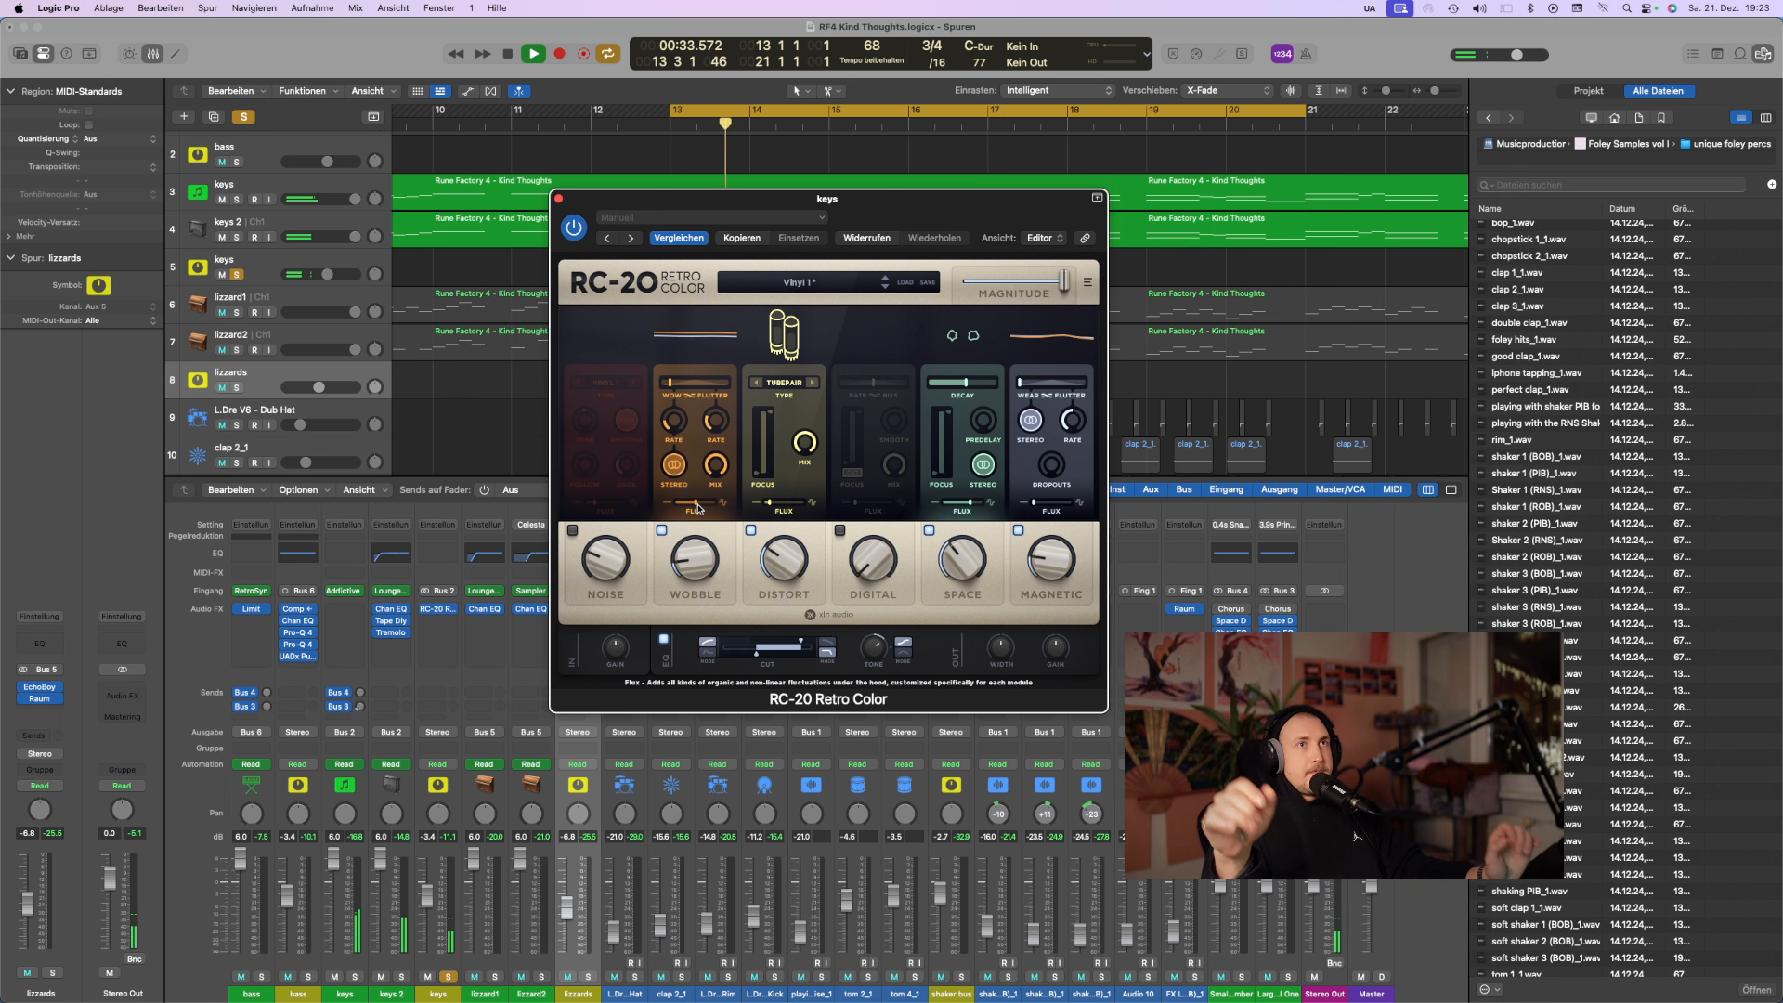
Audition the soloed keys bus with the adjusted RC-20 settings and close the plug-in window
{"action": "key", "text": "space"}
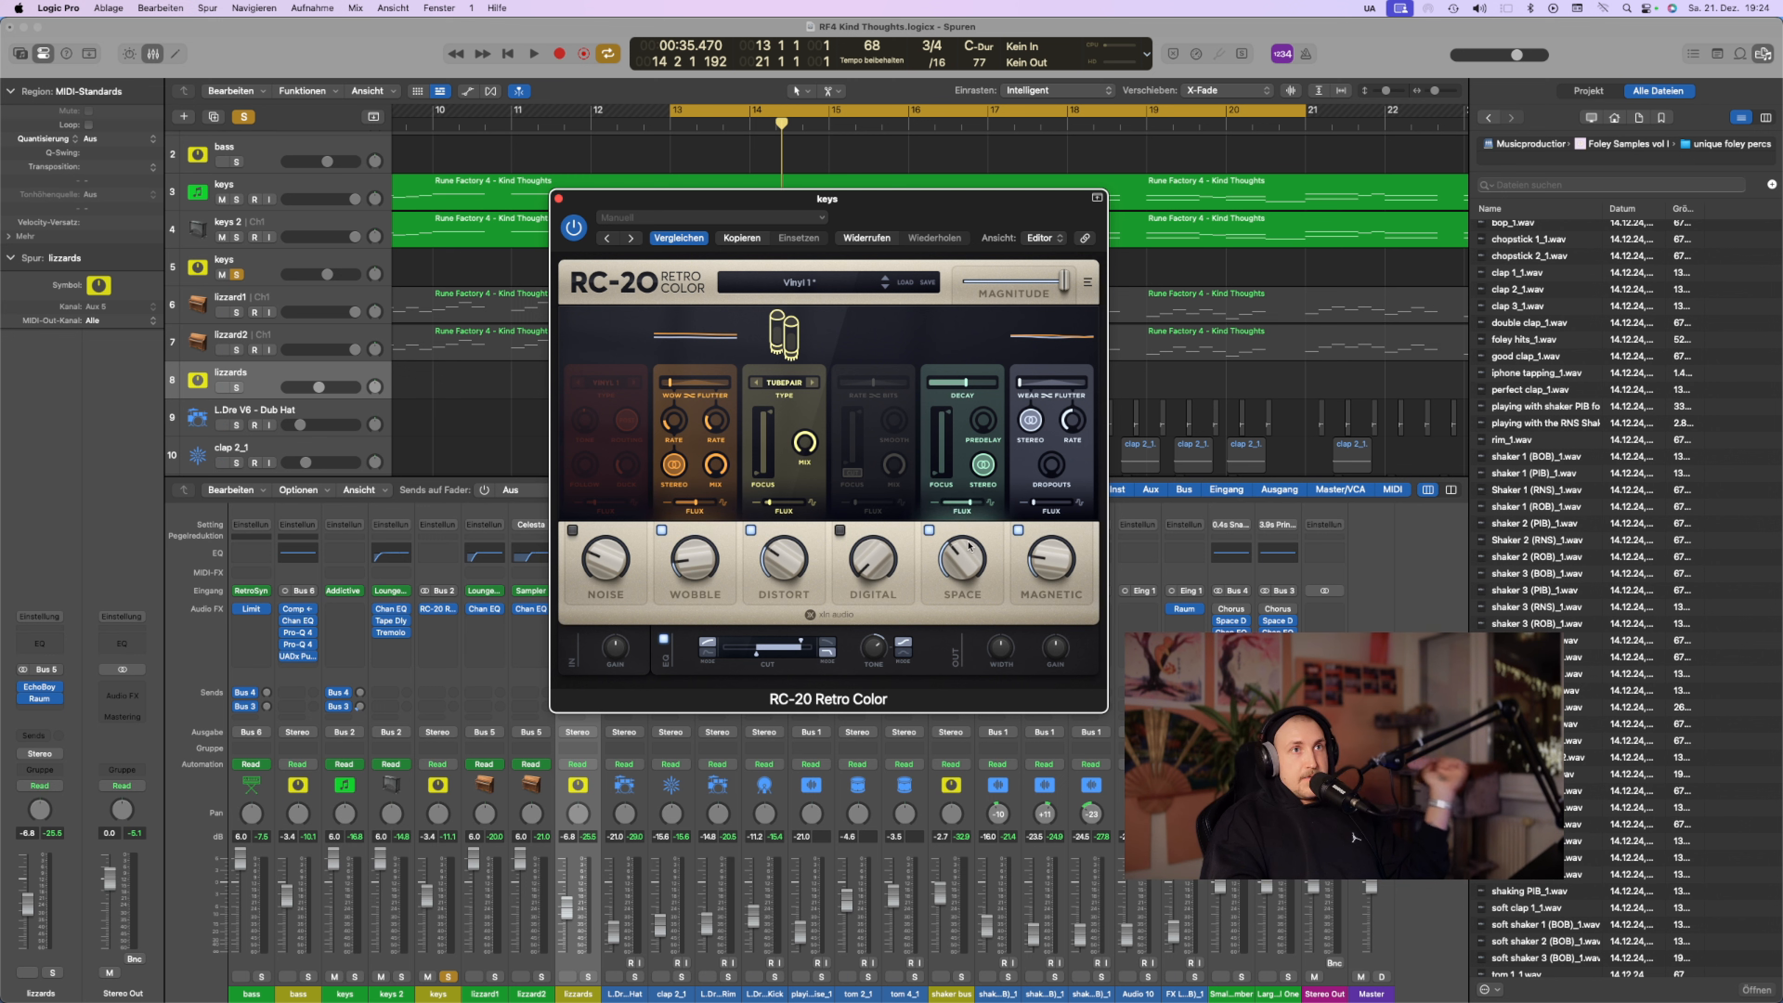
{"action": "key", "text": "space"}
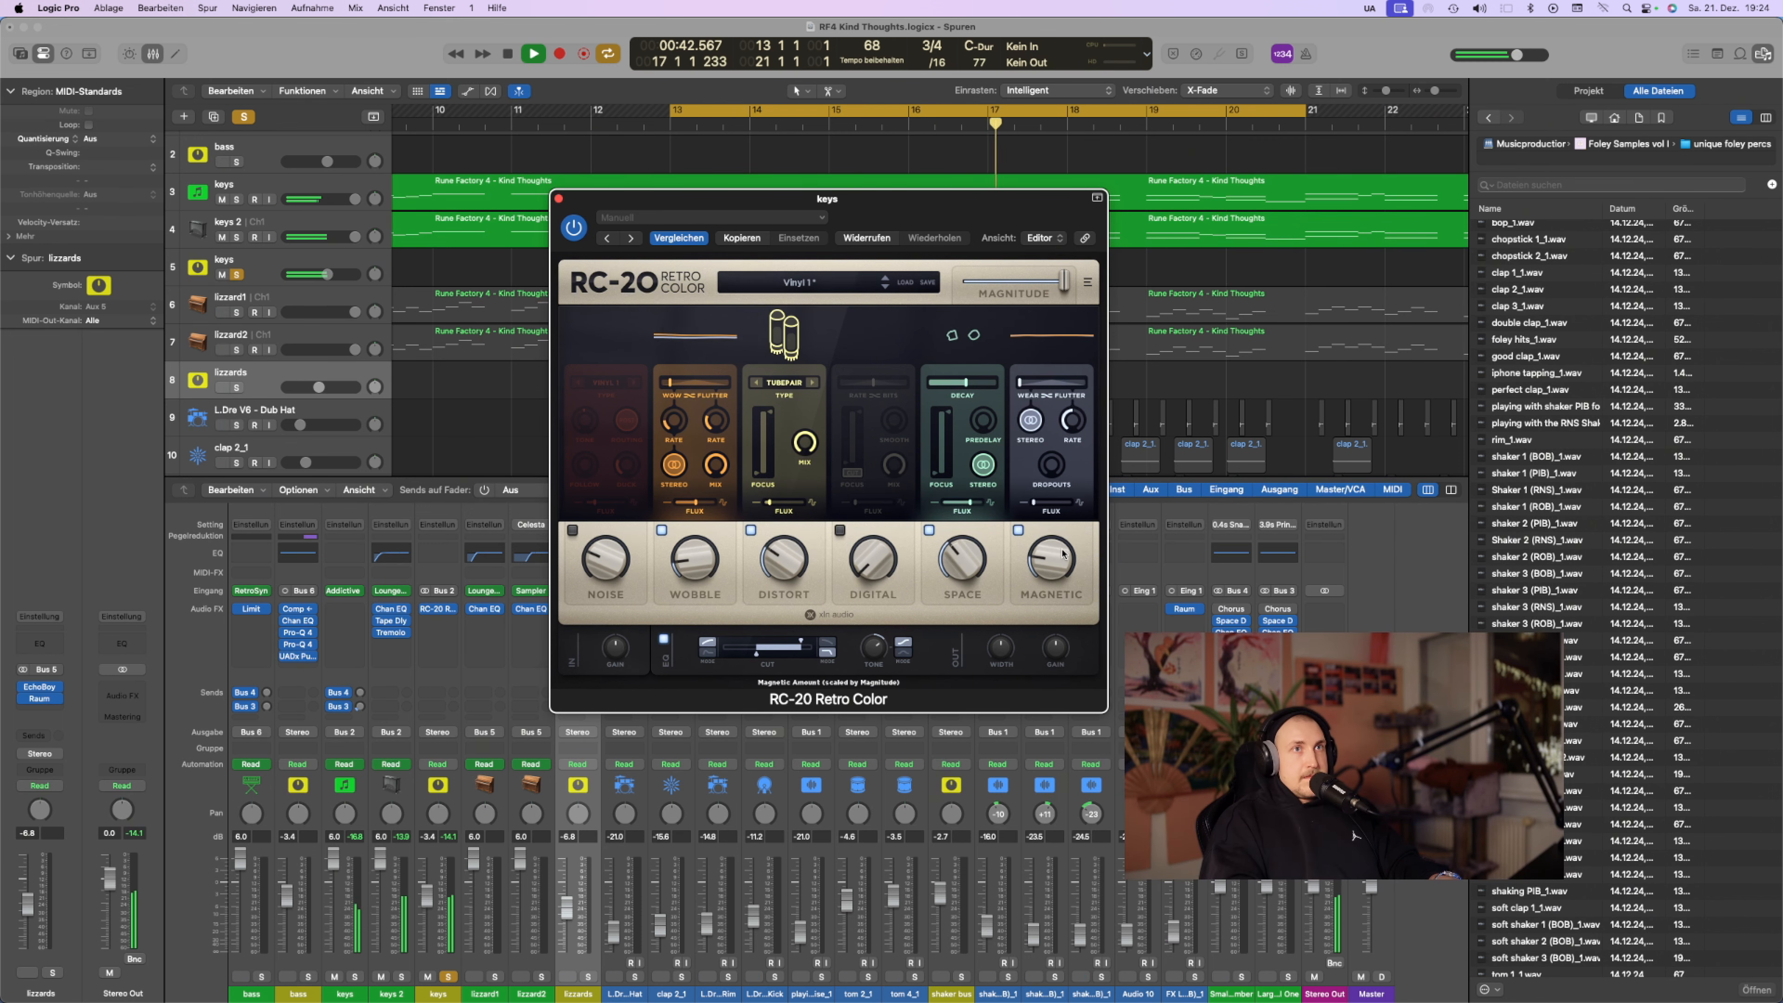
{"action": "key", "text": "space"}
{"action": "left_click", "coordinate": [559, 198]}
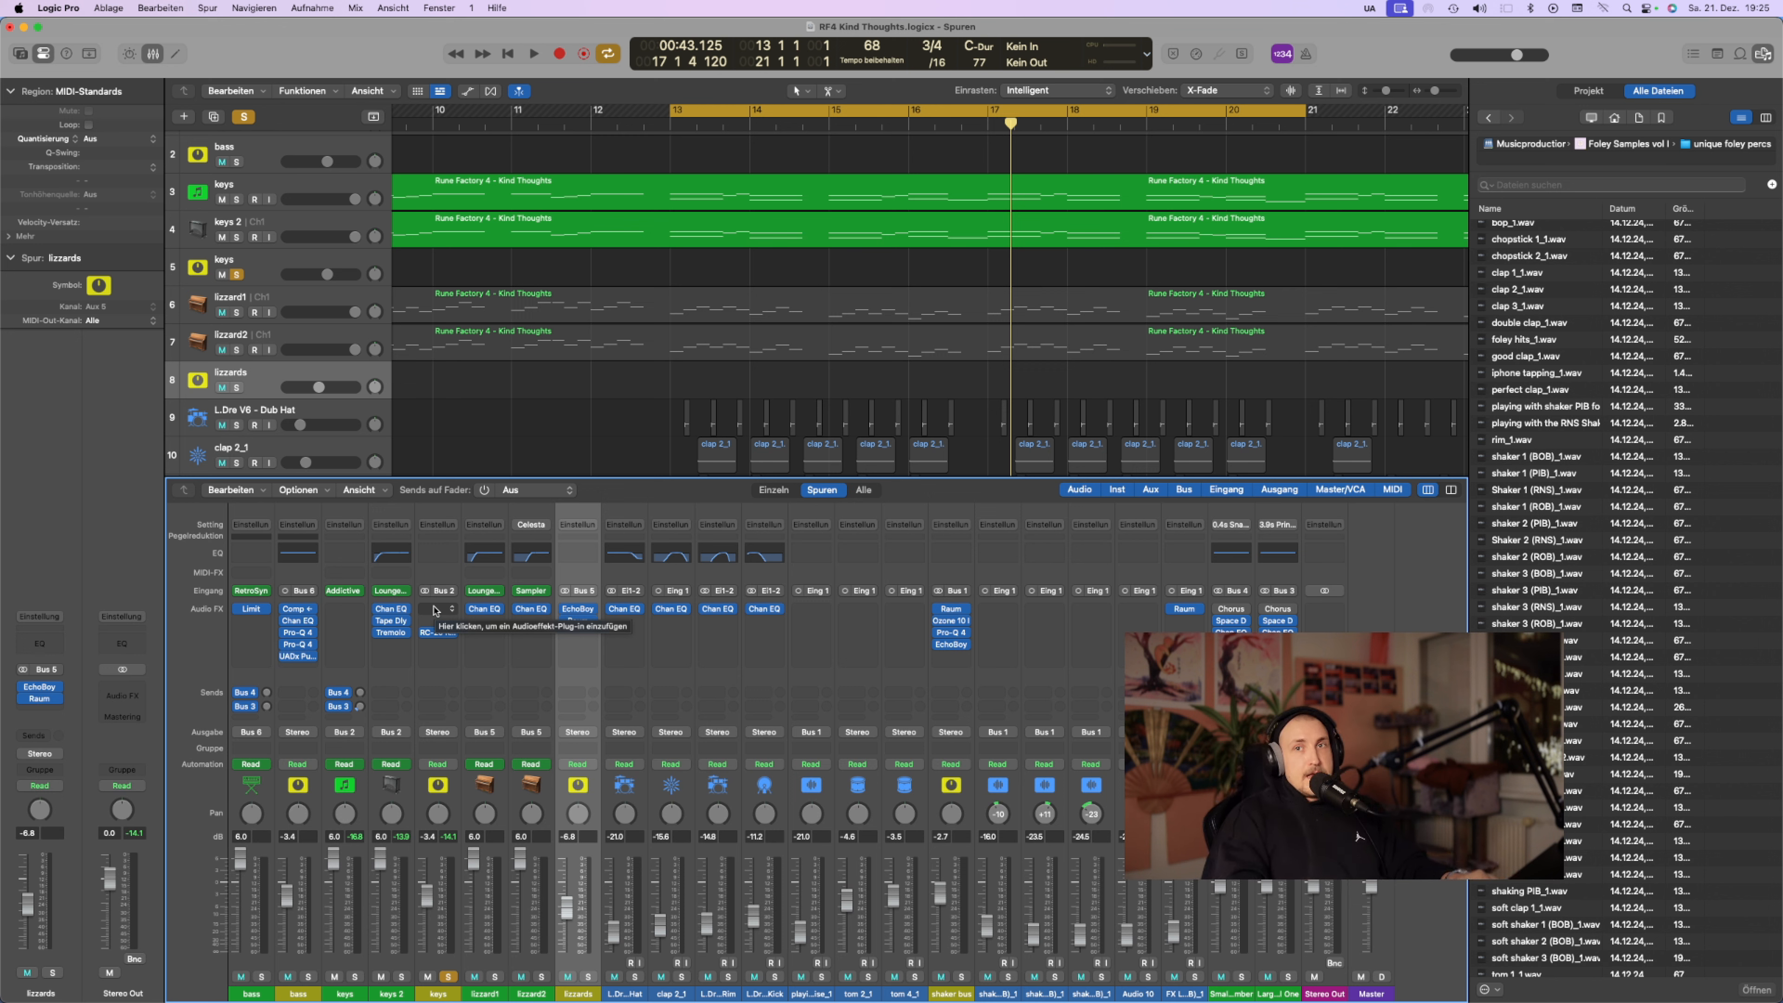
Insert Cymatics Pluto ahead of RC-20 on the keys bus and bypass RC-20, clearing its window away
{"action": "left_click", "coordinate": [434, 609]}
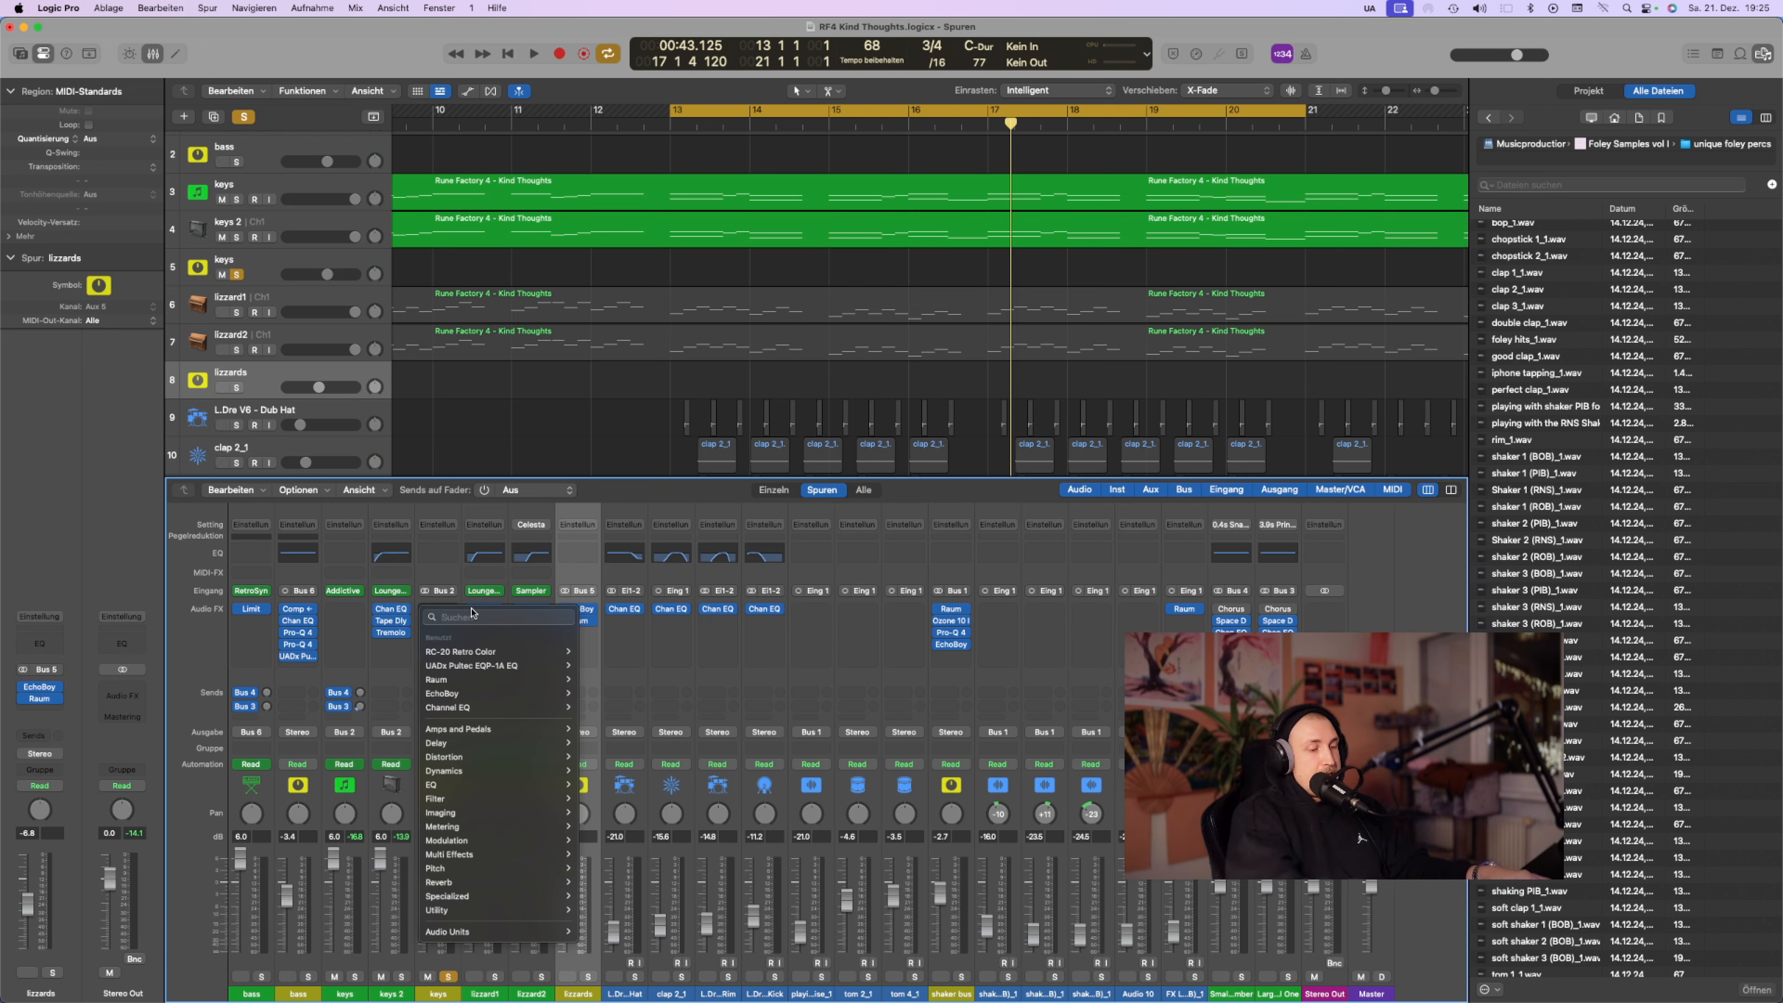
{"action": "key", "text": "Return"}
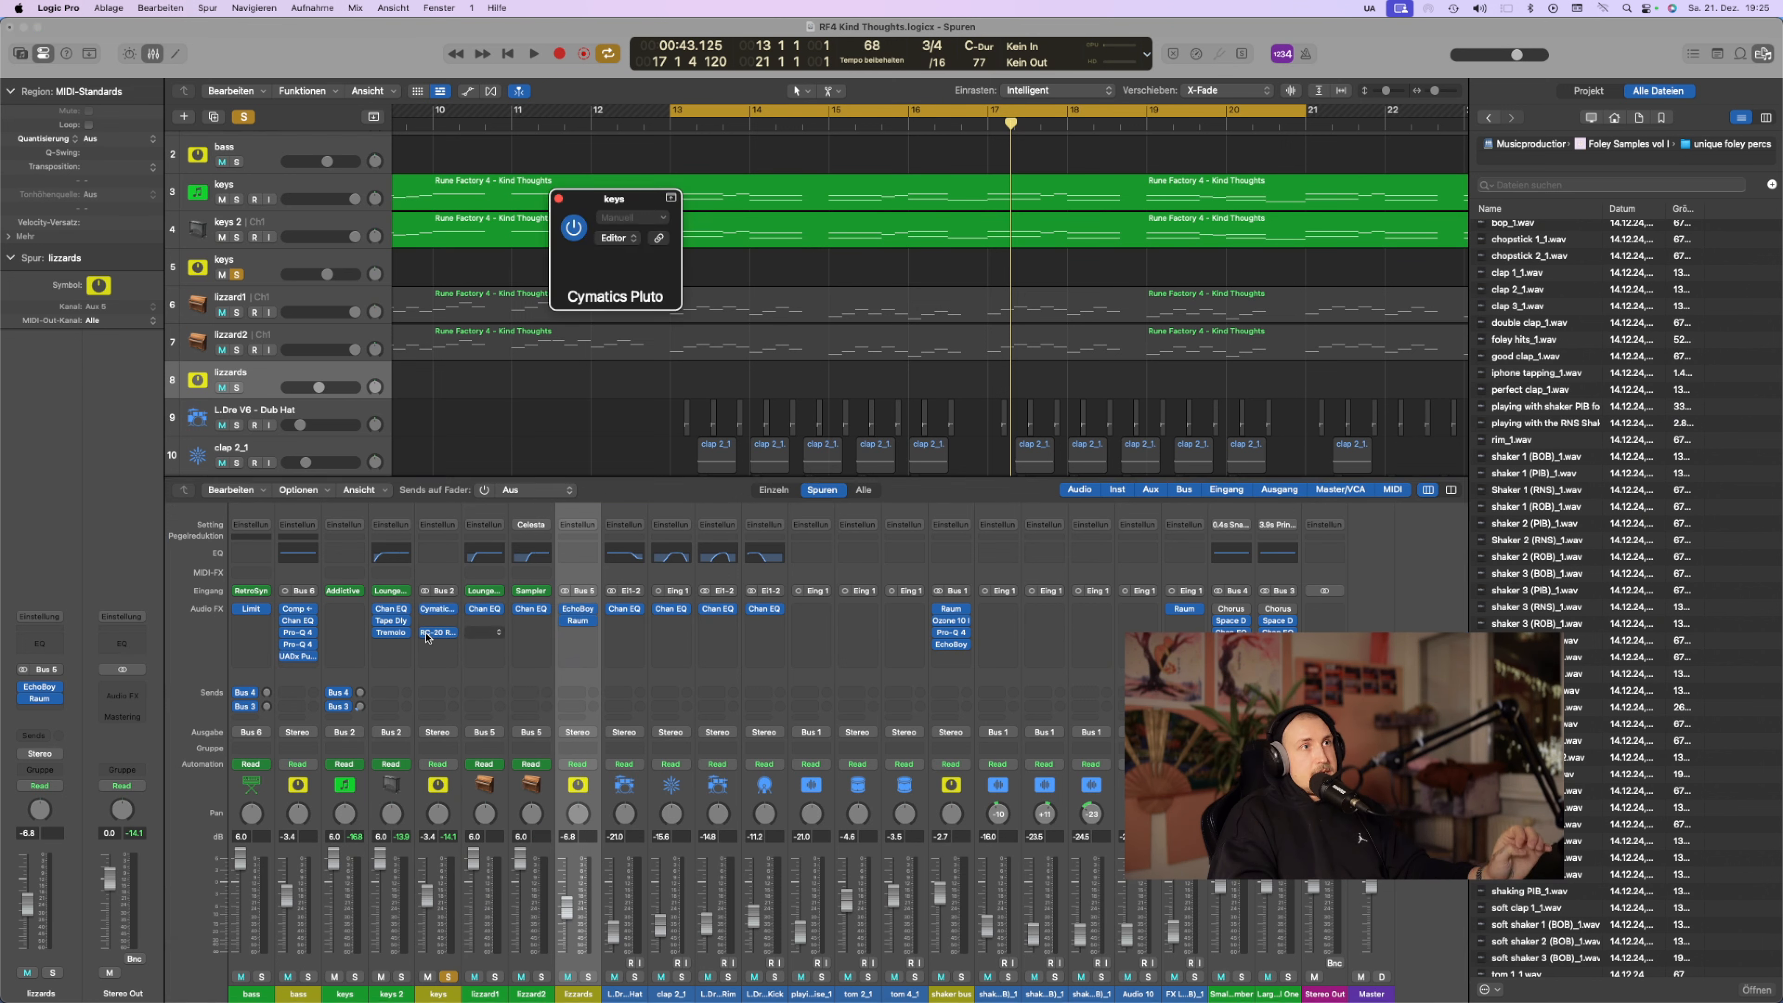
{"action": "left_click", "coordinate": [435, 633]}
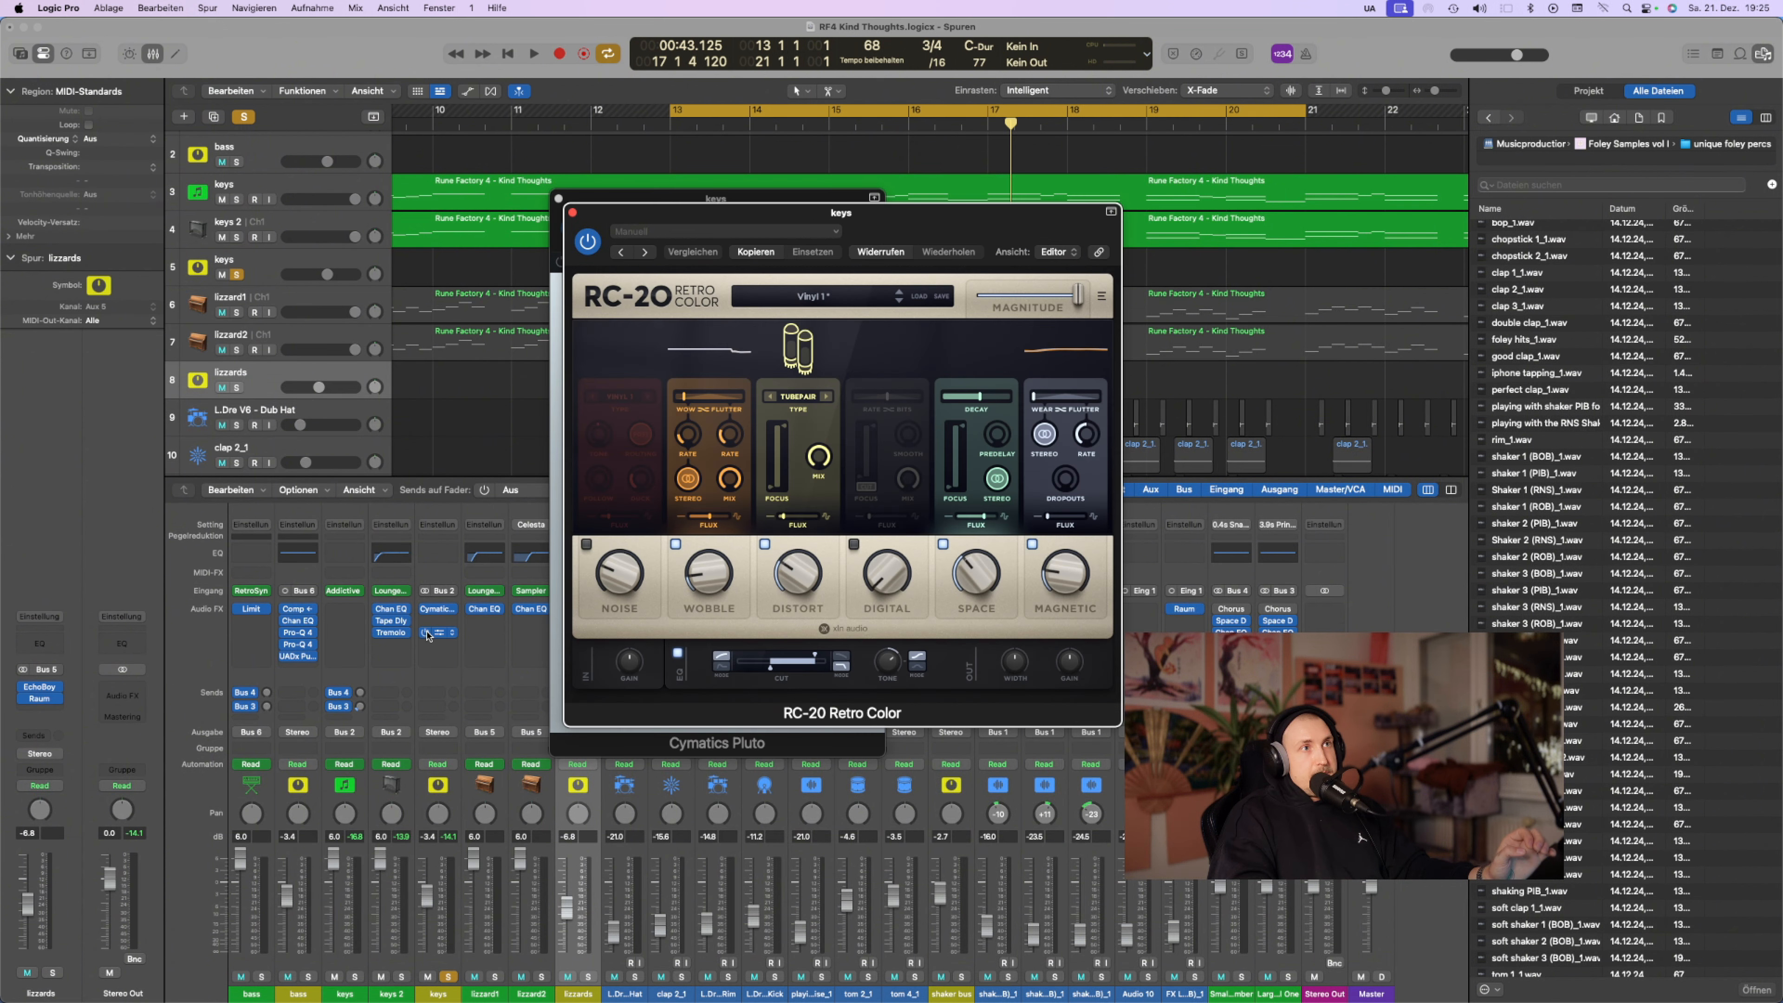
{"action": "left_click", "coordinate": [437, 609]}
{"action": "left_click", "coordinate": [895, 210]}
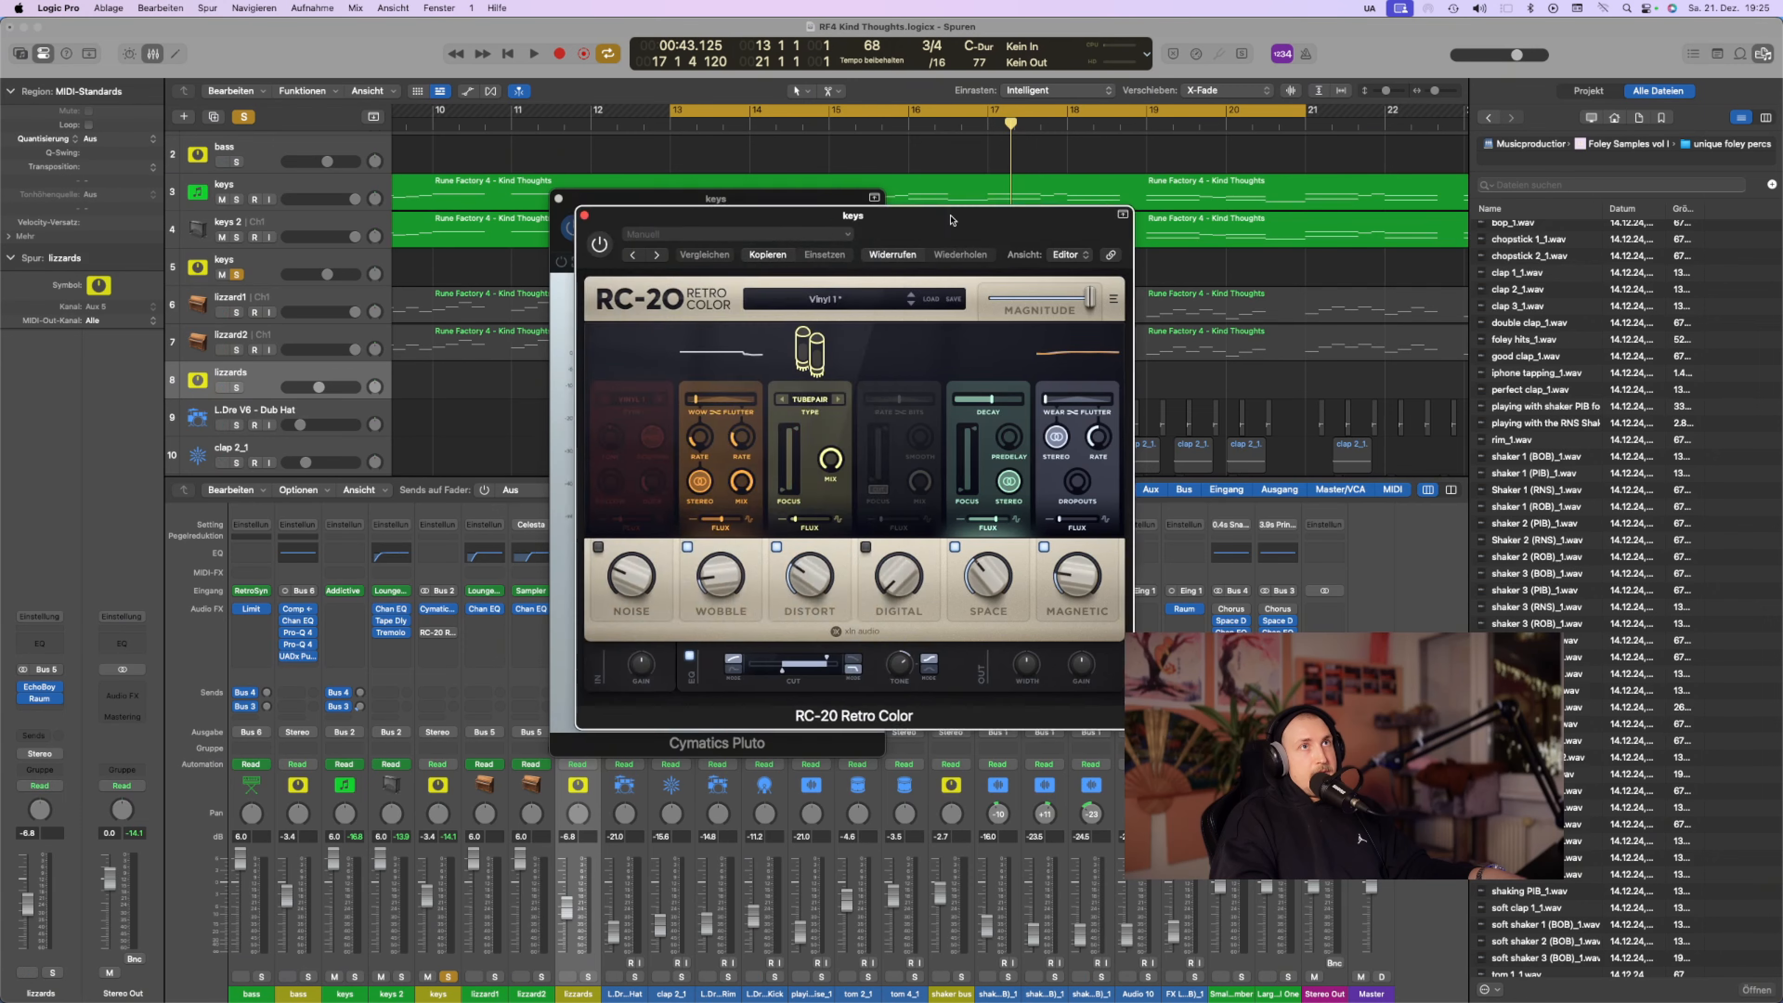
{"action": "left_click_drag", "start_coordinate": [785, 220], "coordinate": [1426, 251]}
{"action": "left_click", "coordinate": [1215, 244]}
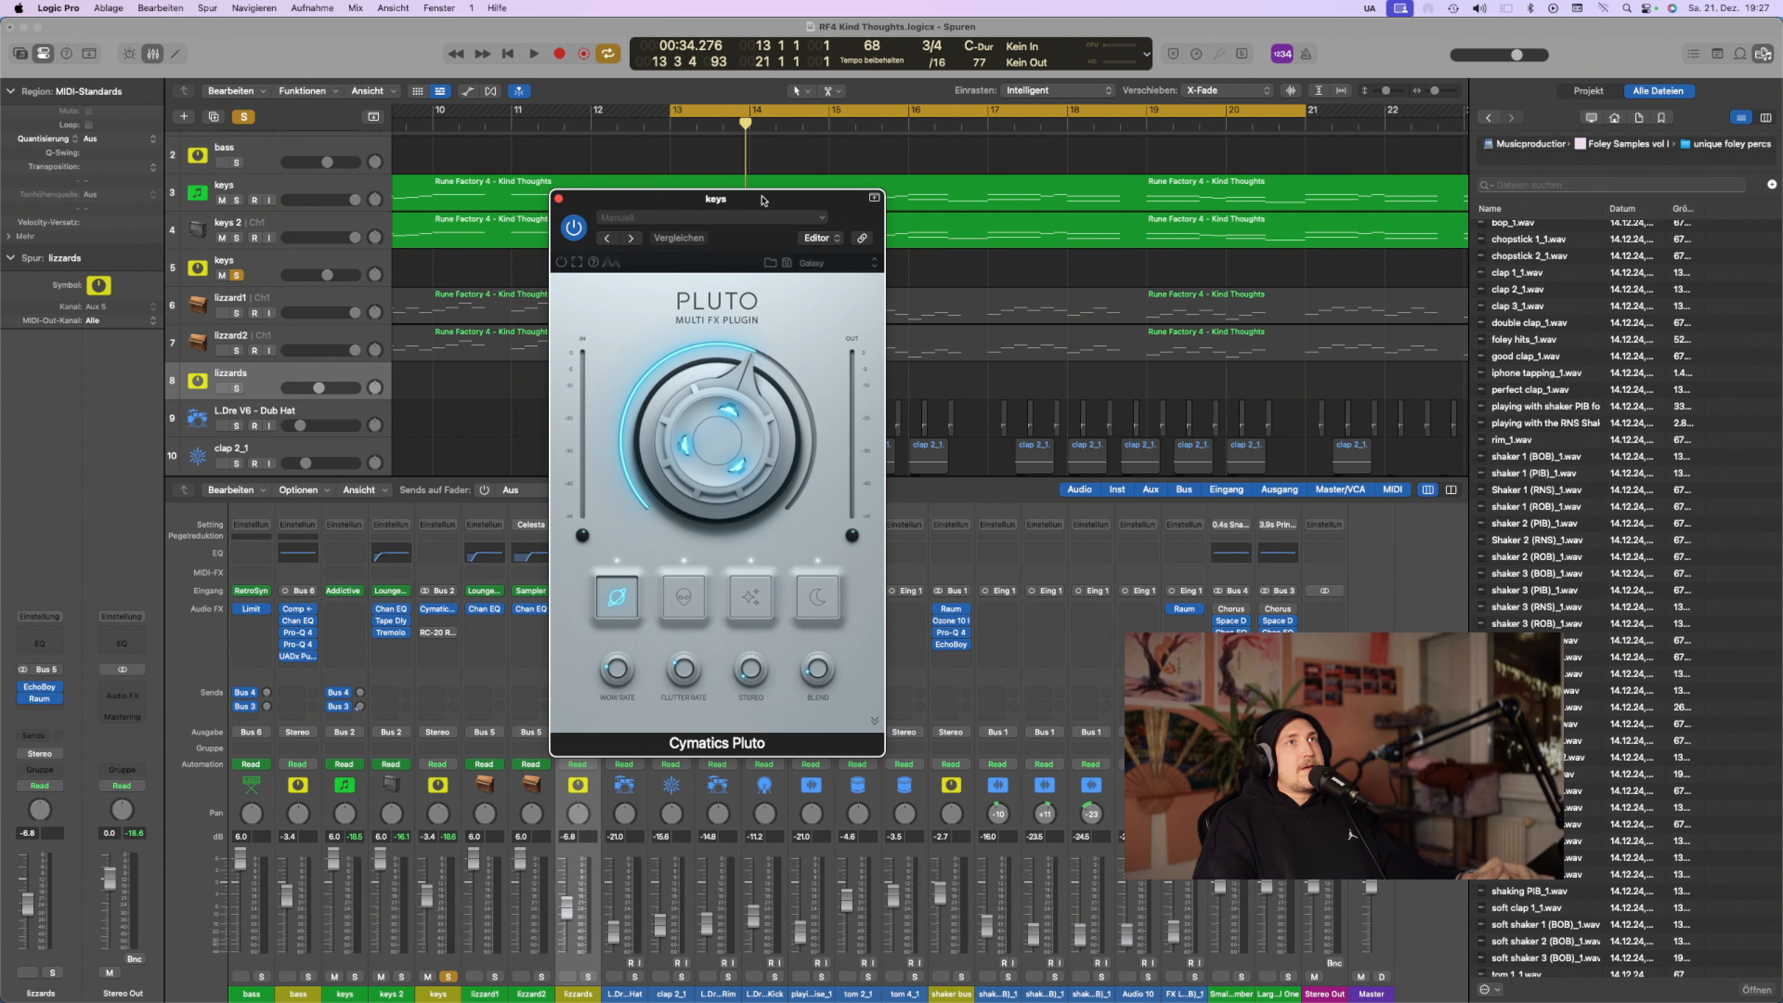
Play the soloed keys bus, set Pluto's Wow/Flutter Amount to 0% and switch to its Mod FX module
{"action": "left_click_drag", "start_coordinate": [763, 200], "coordinate": [870, 335]}
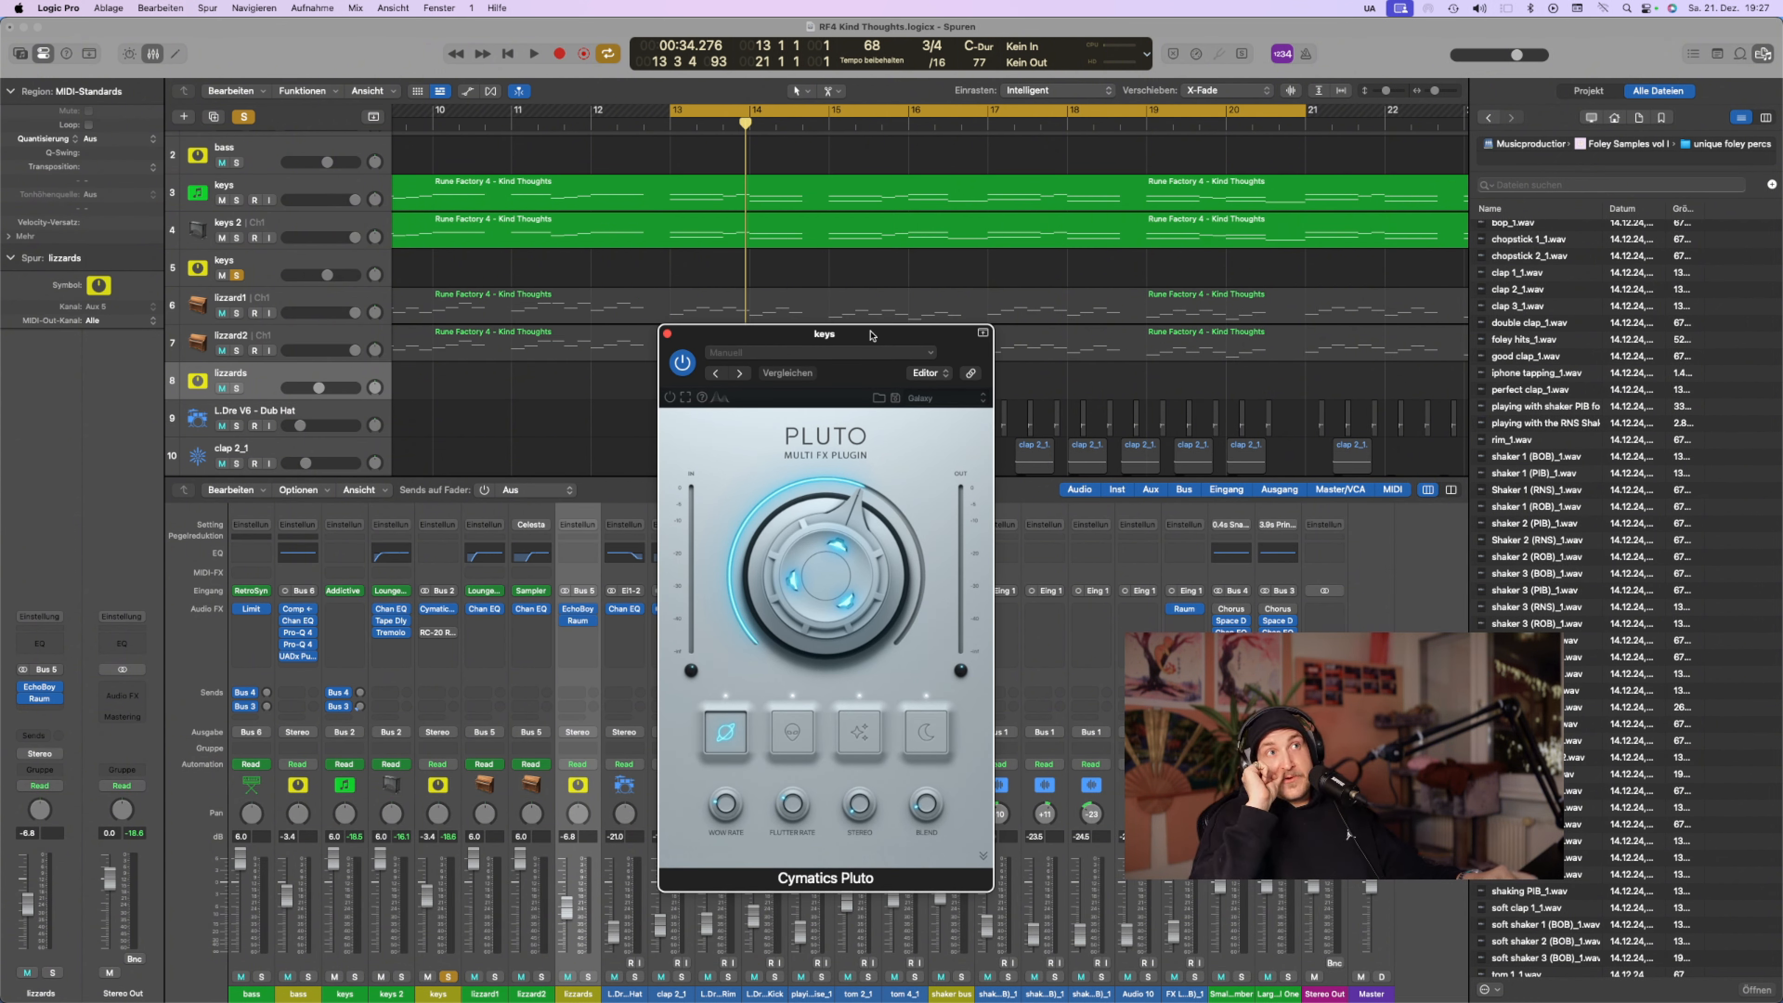
{"action": "key", "text": "space"}
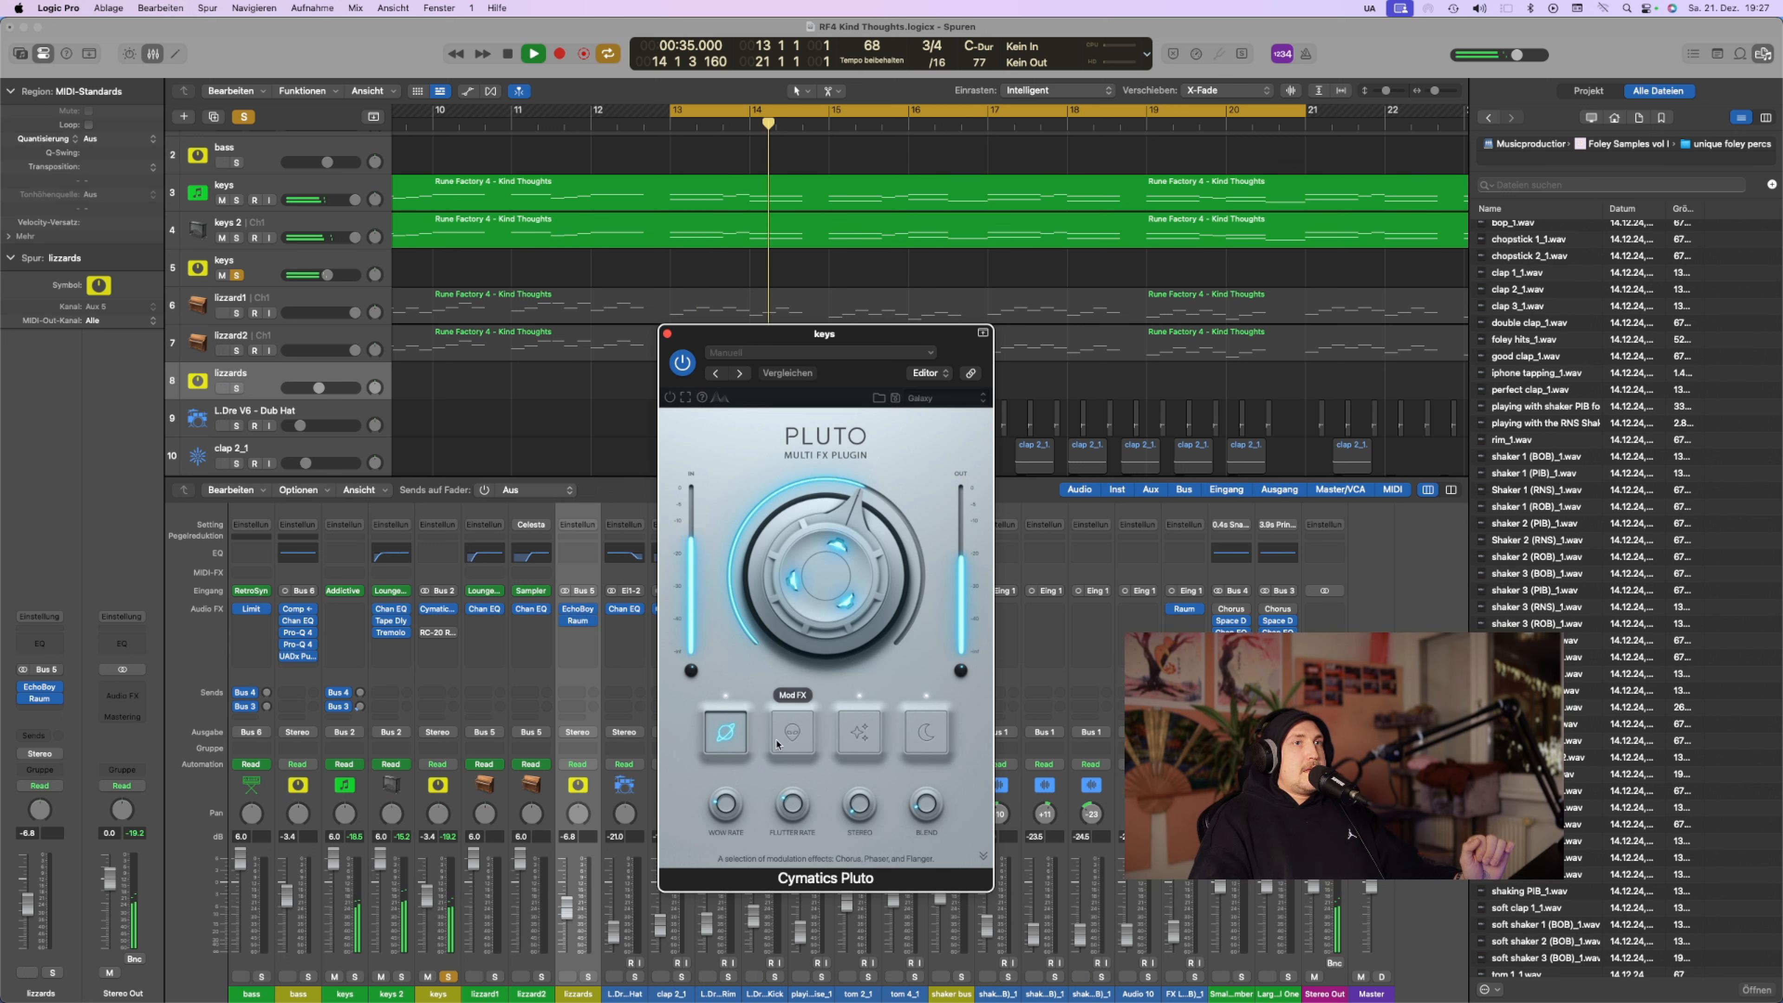
{"action": "mouse_move", "coordinate": [725, 803]}
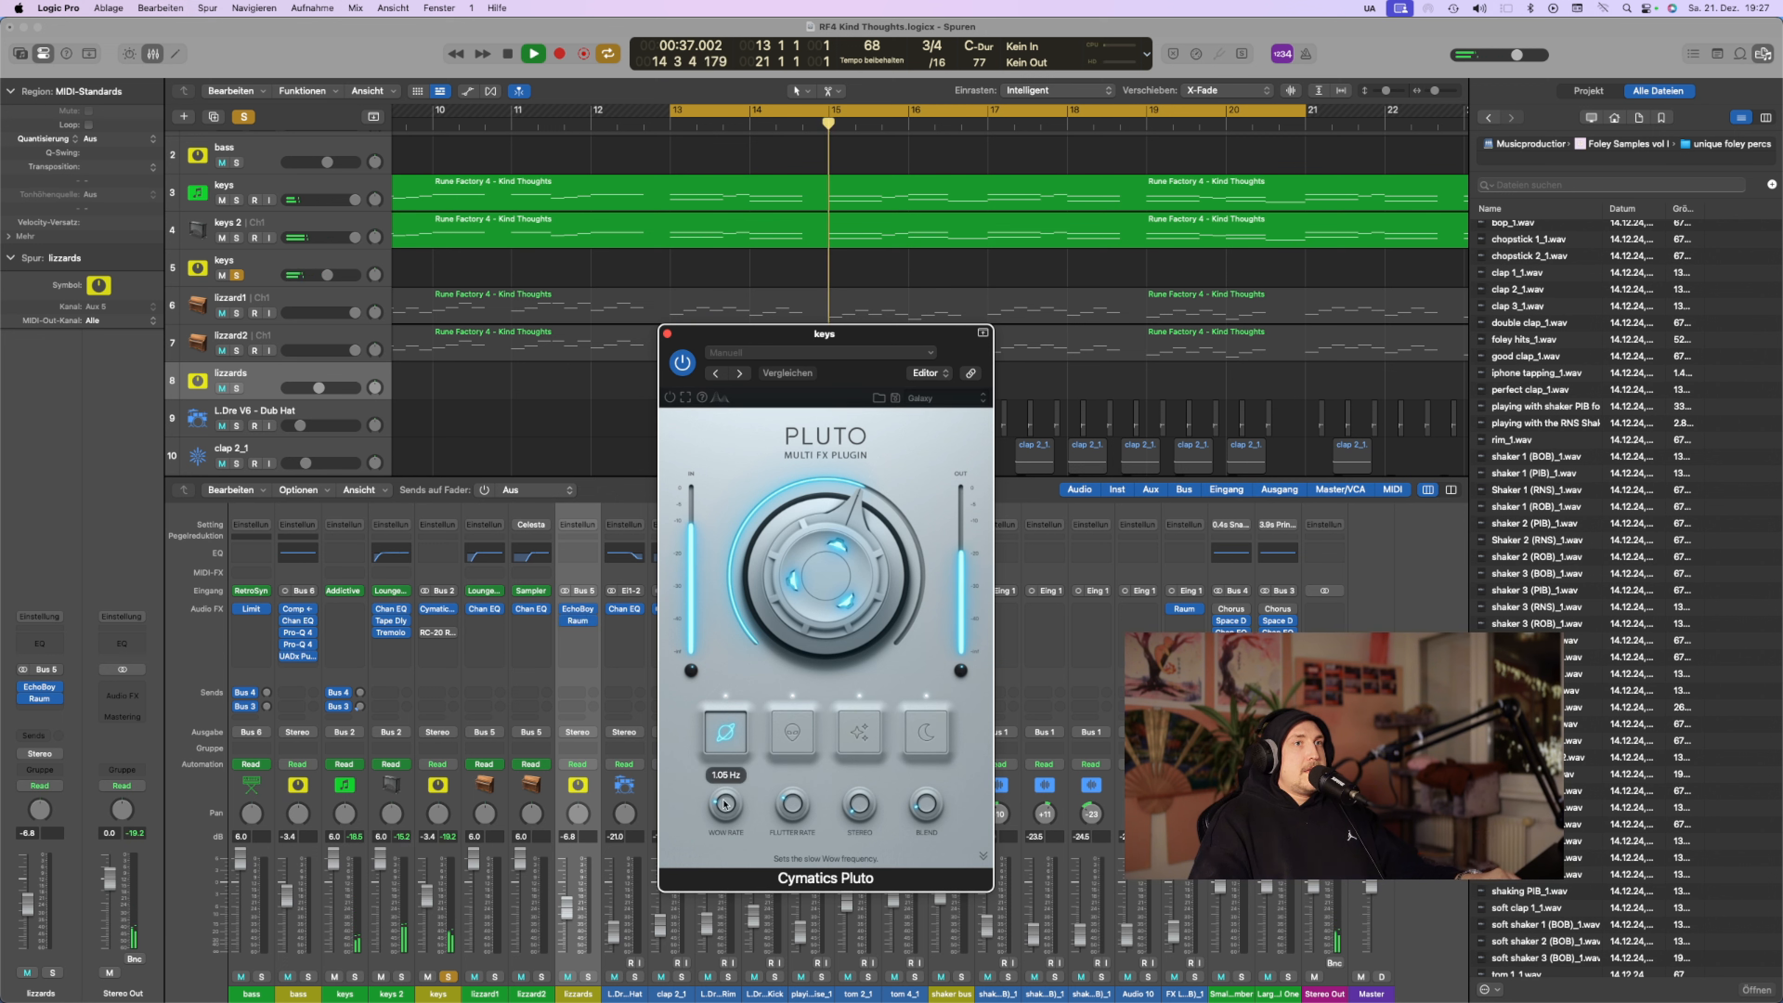
{"action": "left_click_drag", "start_coordinate": [794, 601], "coordinate": [780, 1000]}
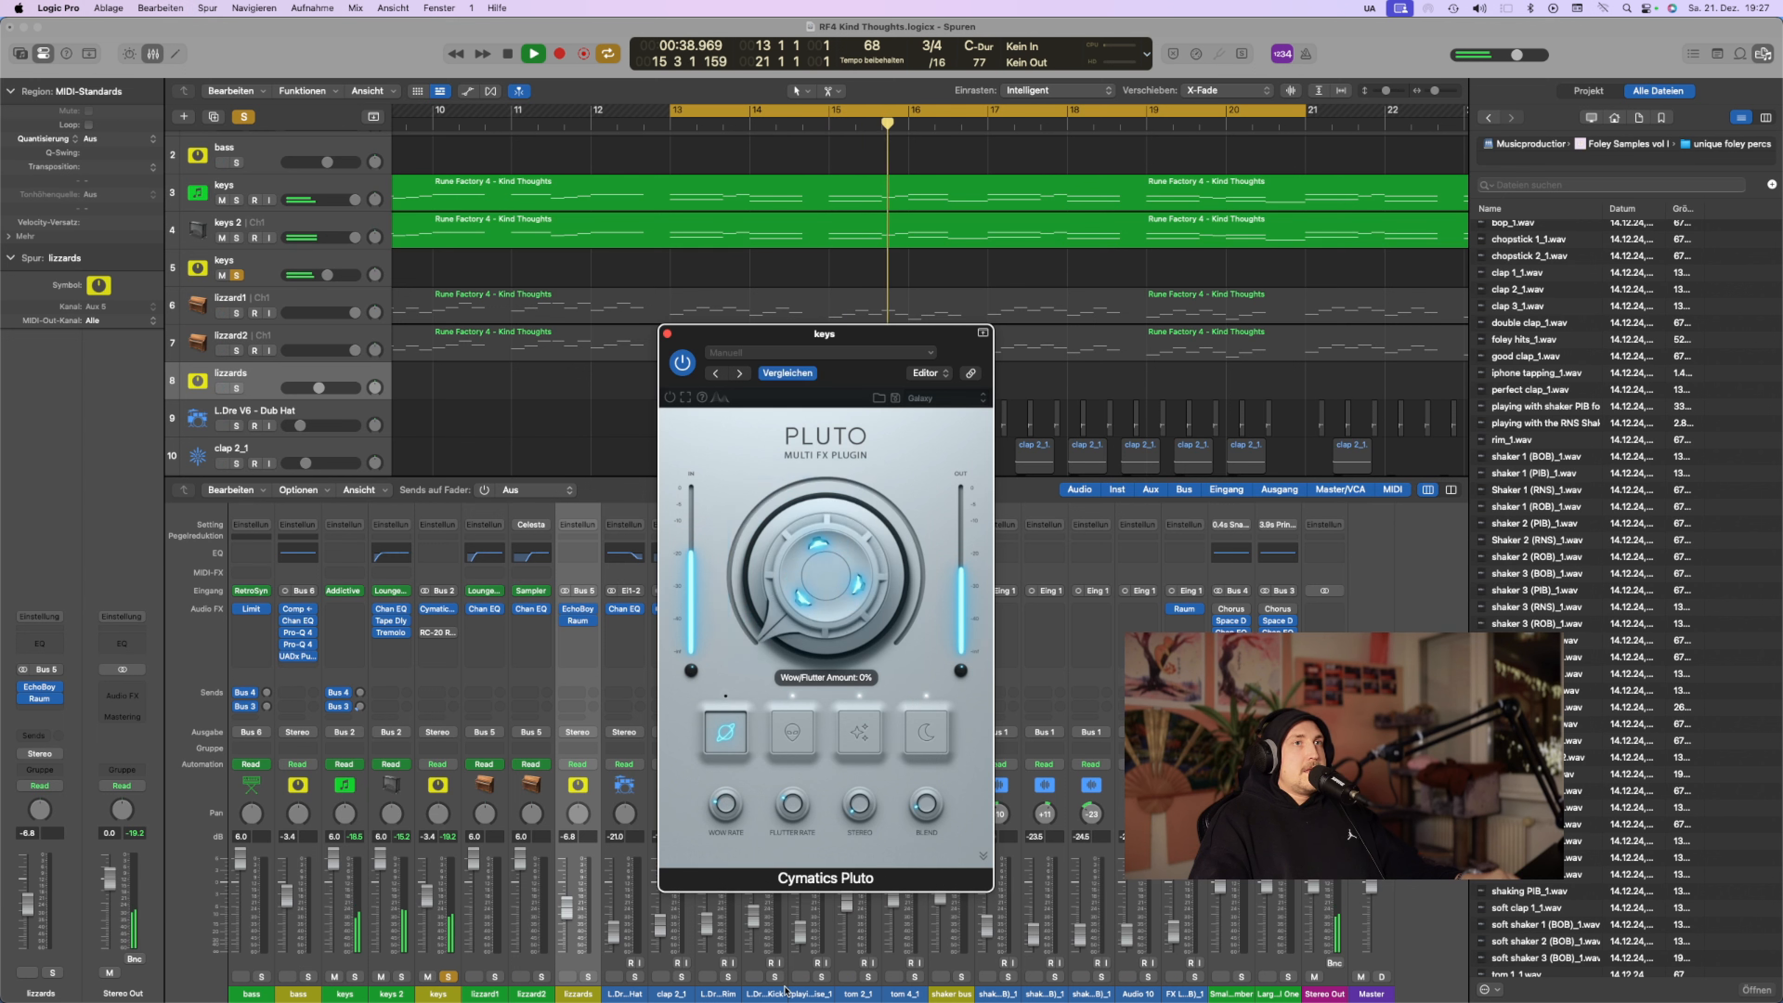
{"action": "left_click", "coordinate": [792, 732]}
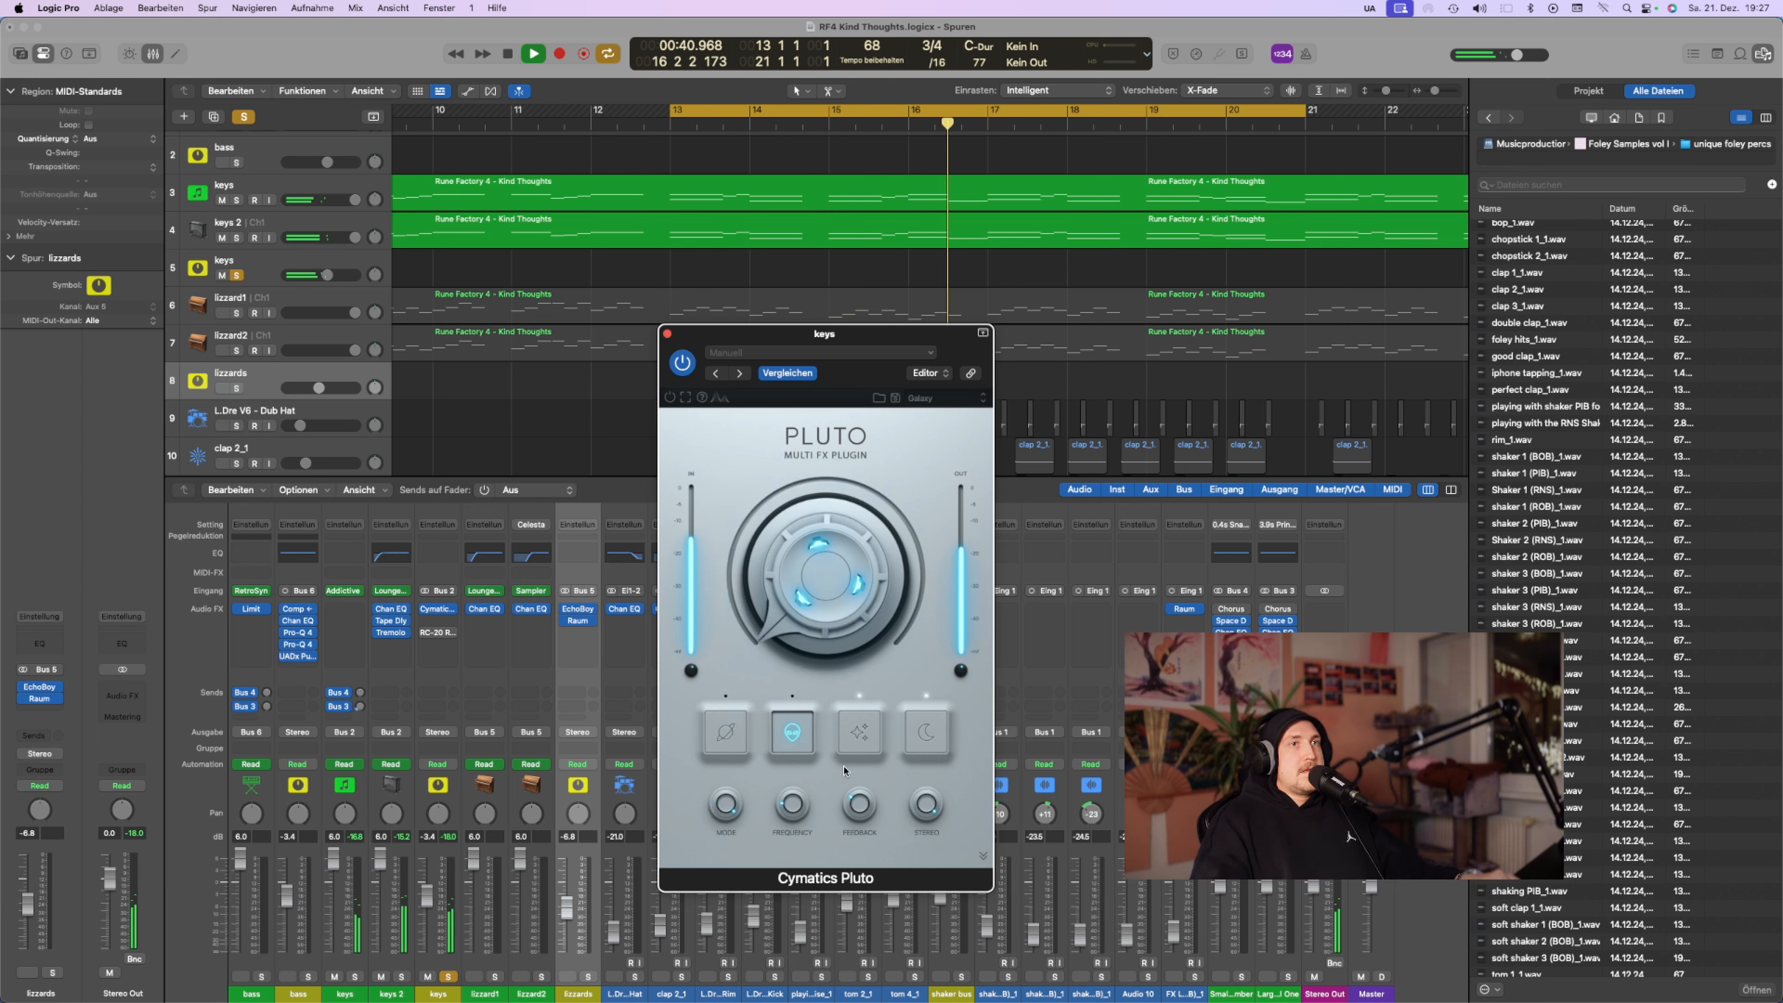
View Pluto's Delay and Reverb modules while the keys bus plays, and stop playback
{"action": "left_click", "coordinate": [859, 731]}
{"action": "left_click", "coordinate": [926, 731]}
{"action": "key", "text": "space"}
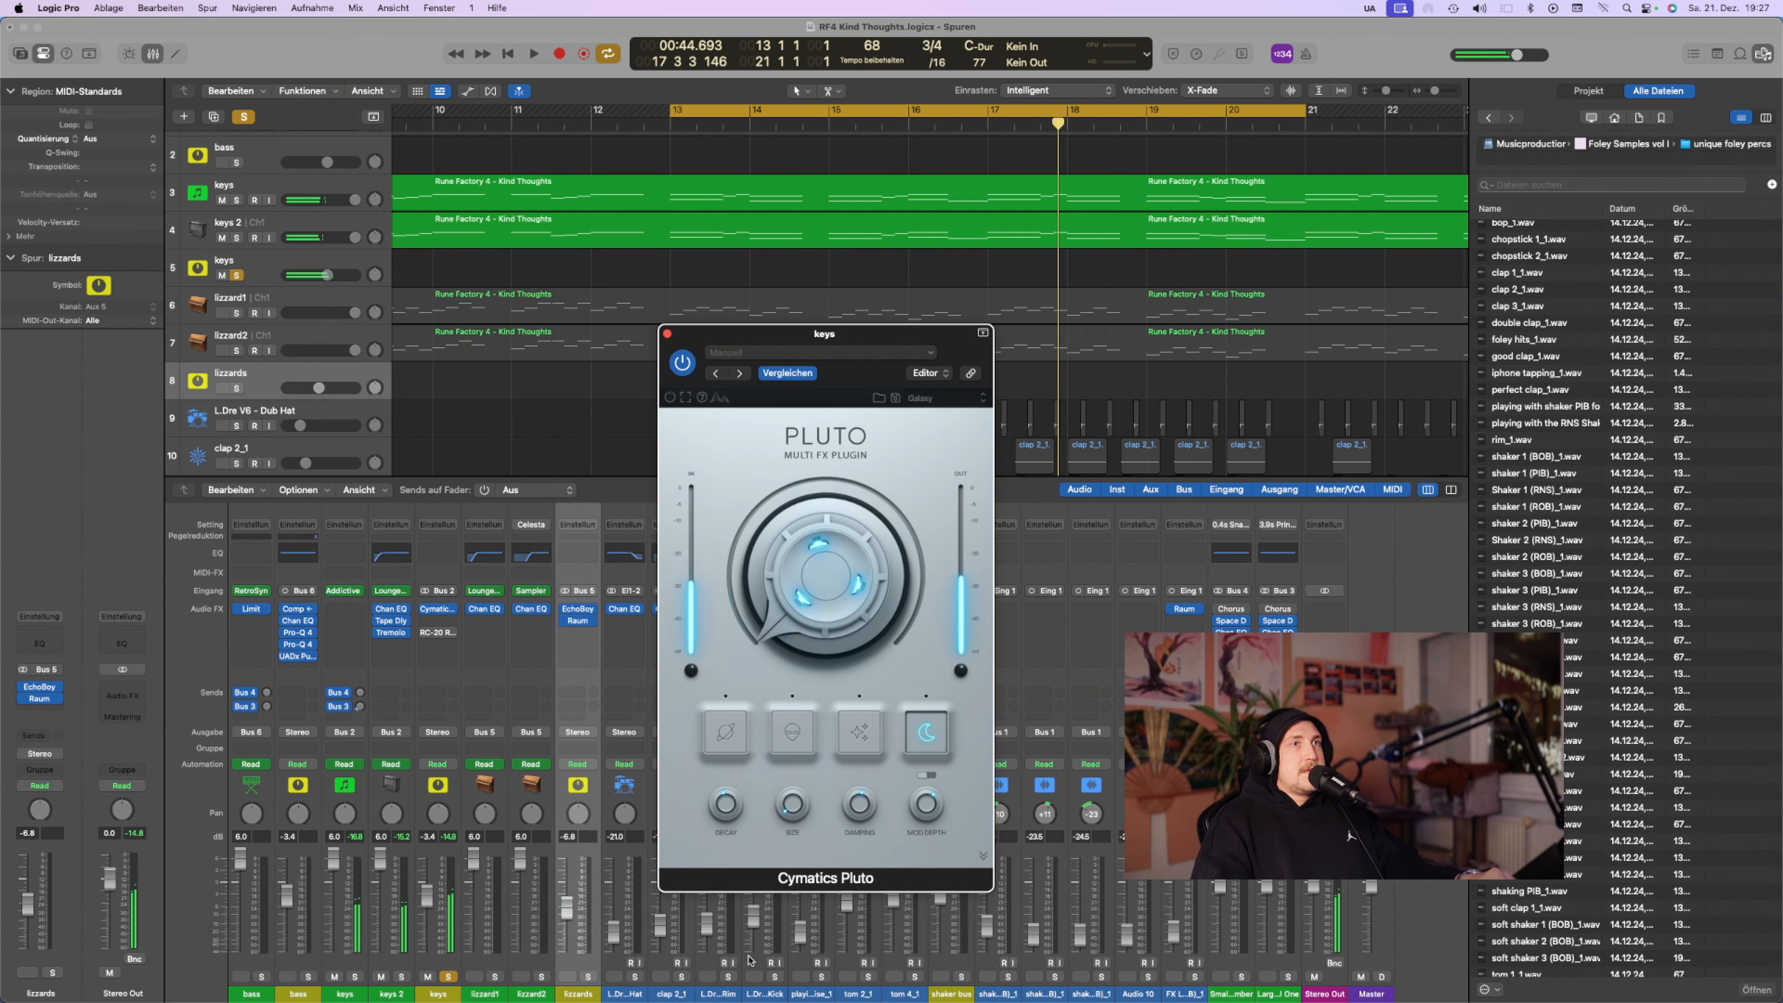
Return to Pluto's Wow/Flutter module, raise its Amount to about 31% and play the keys bus
{"action": "mouse_move", "coordinate": [812, 637]}
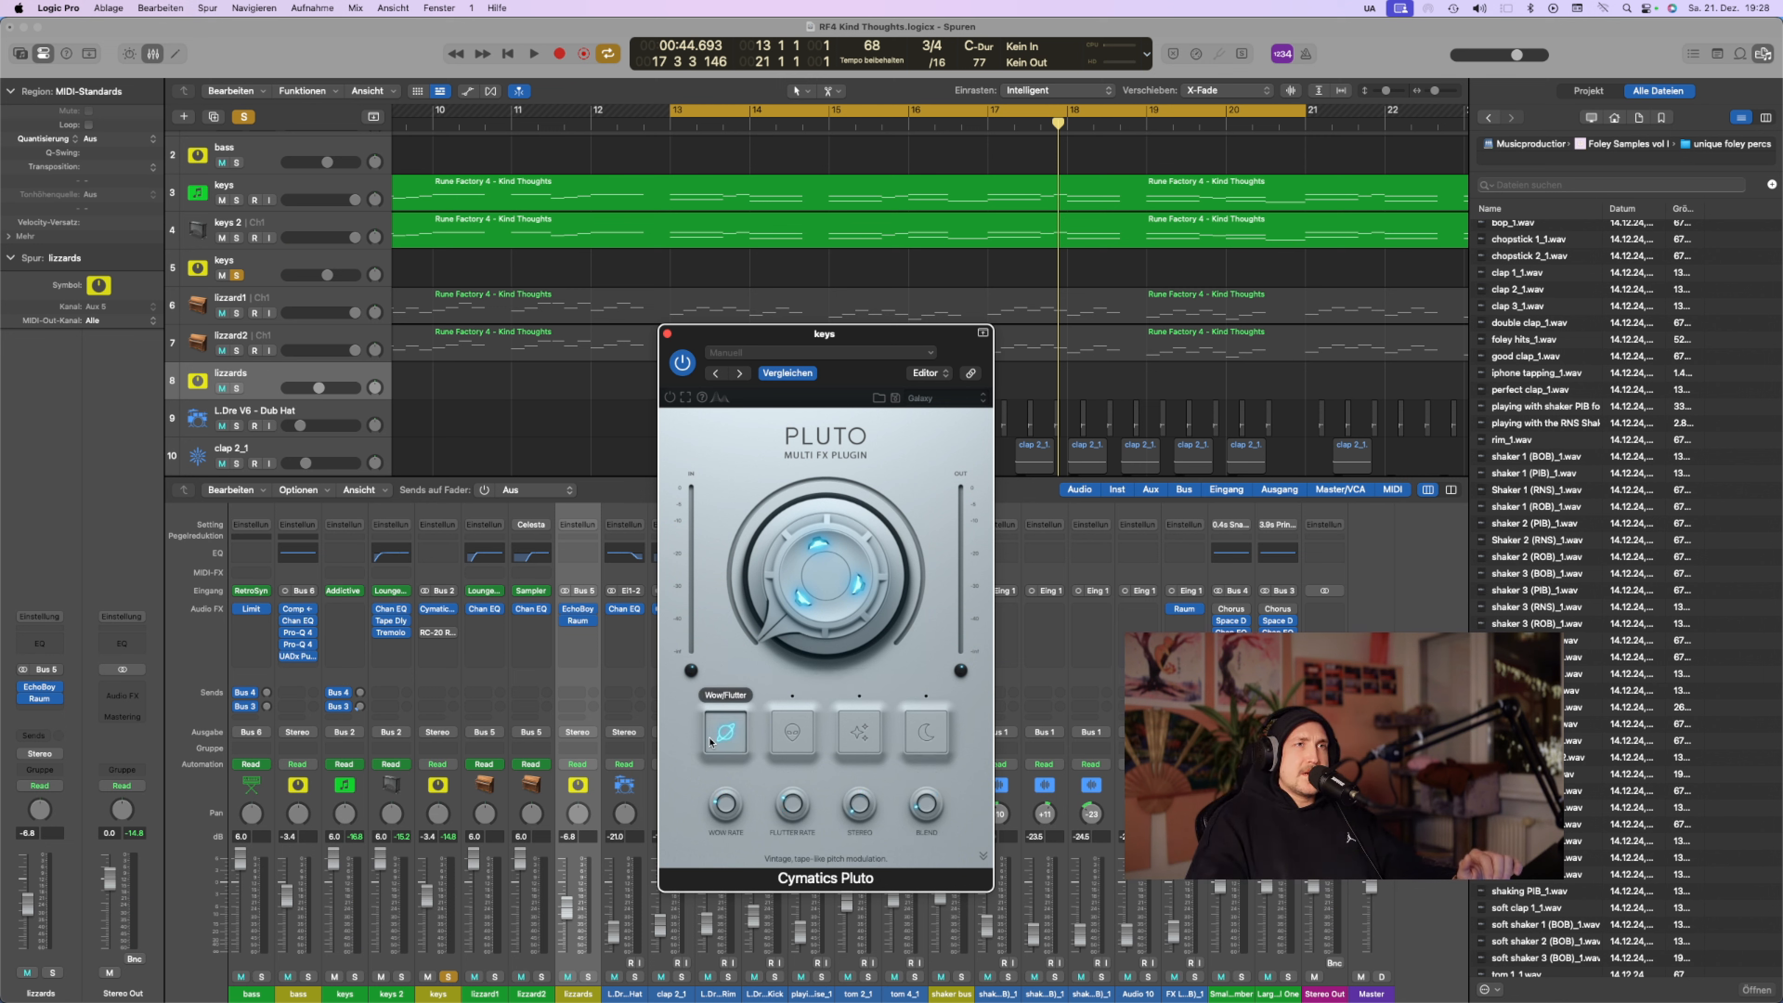
{"action": "left_click", "coordinate": [710, 737]}
{"action": "mouse_move", "coordinate": [792, 676]}
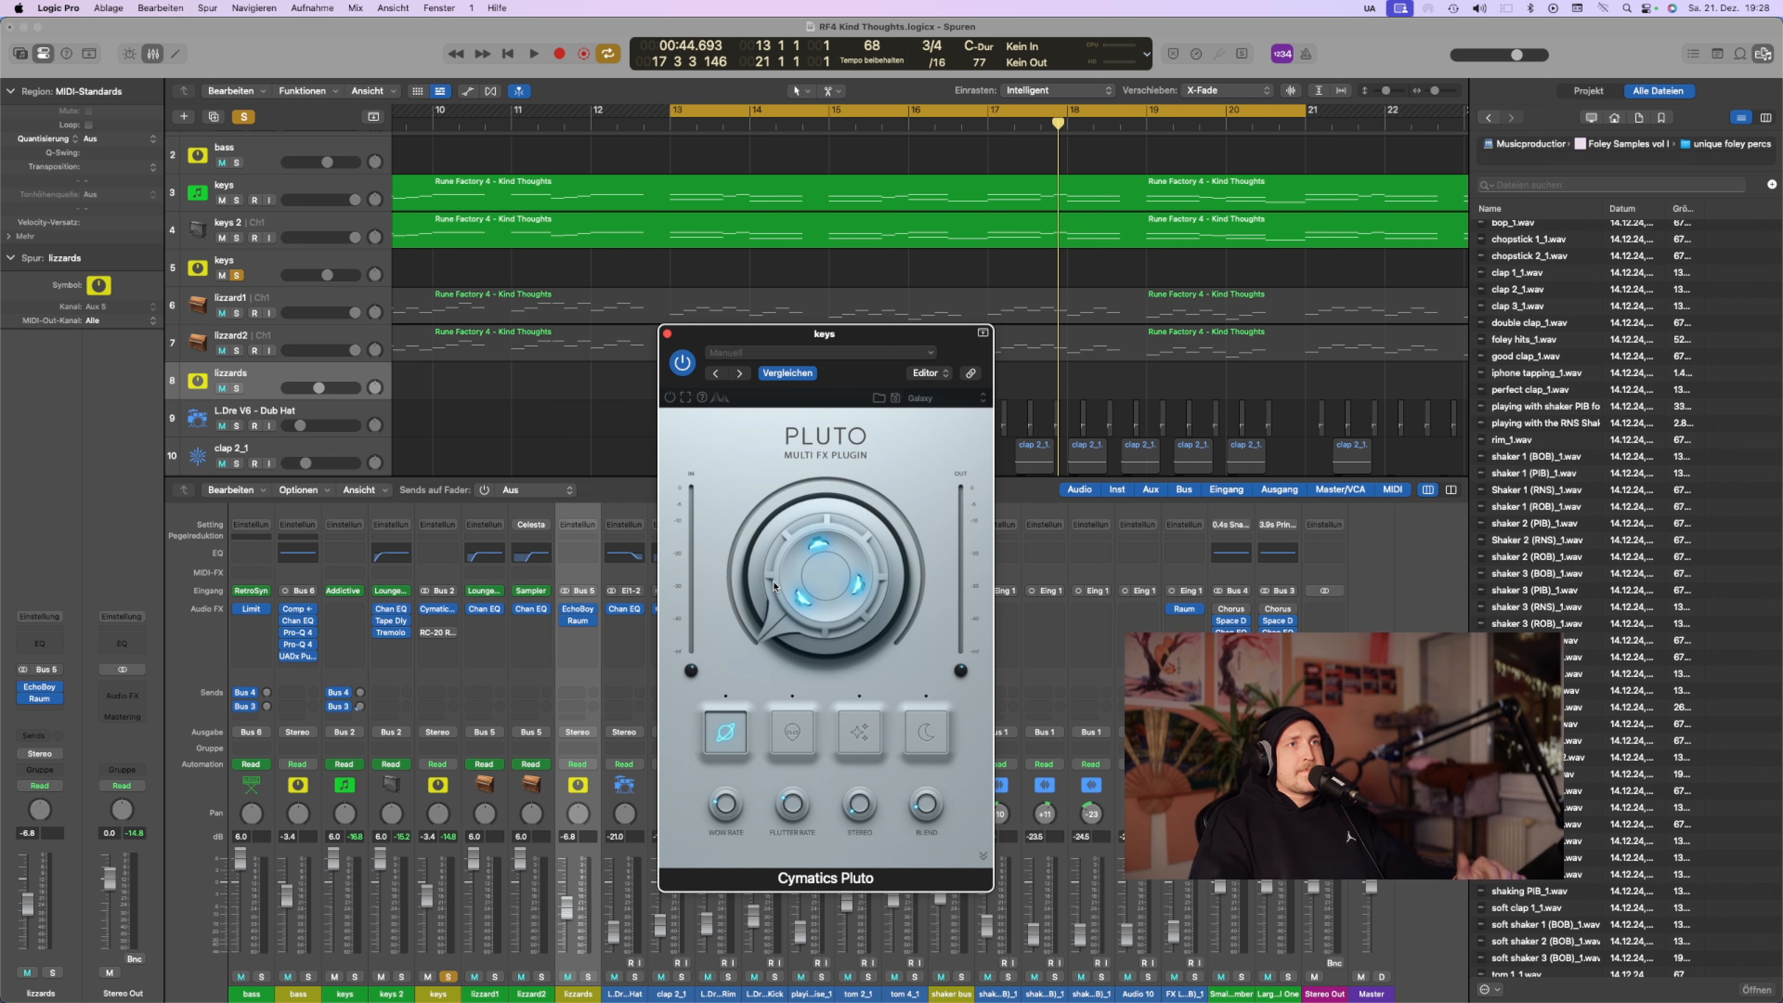
{"action": "left_click_drag", "start_coordinate": [774, 584], "coordinate": [805, 596]}
{"action": "scroll", "coordinate": [805, 596], "scroll_direction": "up", "scroll_amount": 8}
{"action": "scroll", "coordinate": [805, 596], "scroll_direction": "down", "scroll_amount": 5}
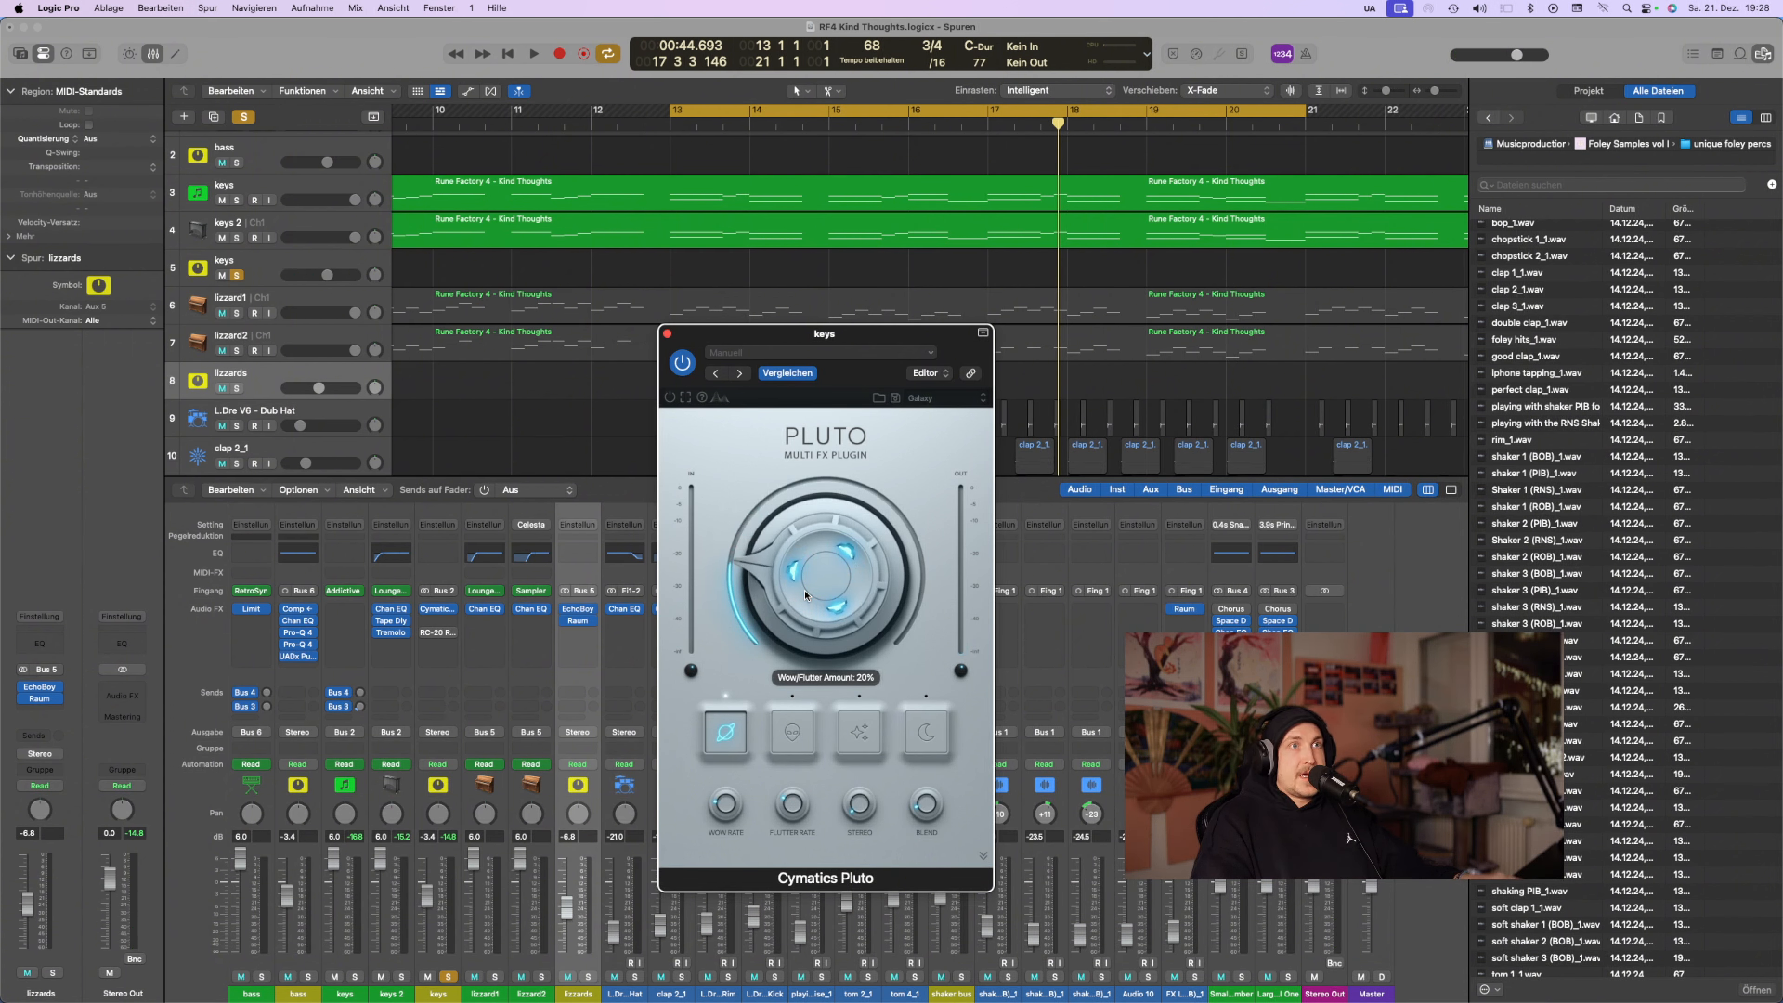
{"action": "key", "text": "space"}
{"action": "scroll", "coordinate": [810, 652], "scroll_direction": "up", "scroll_amount": 4}
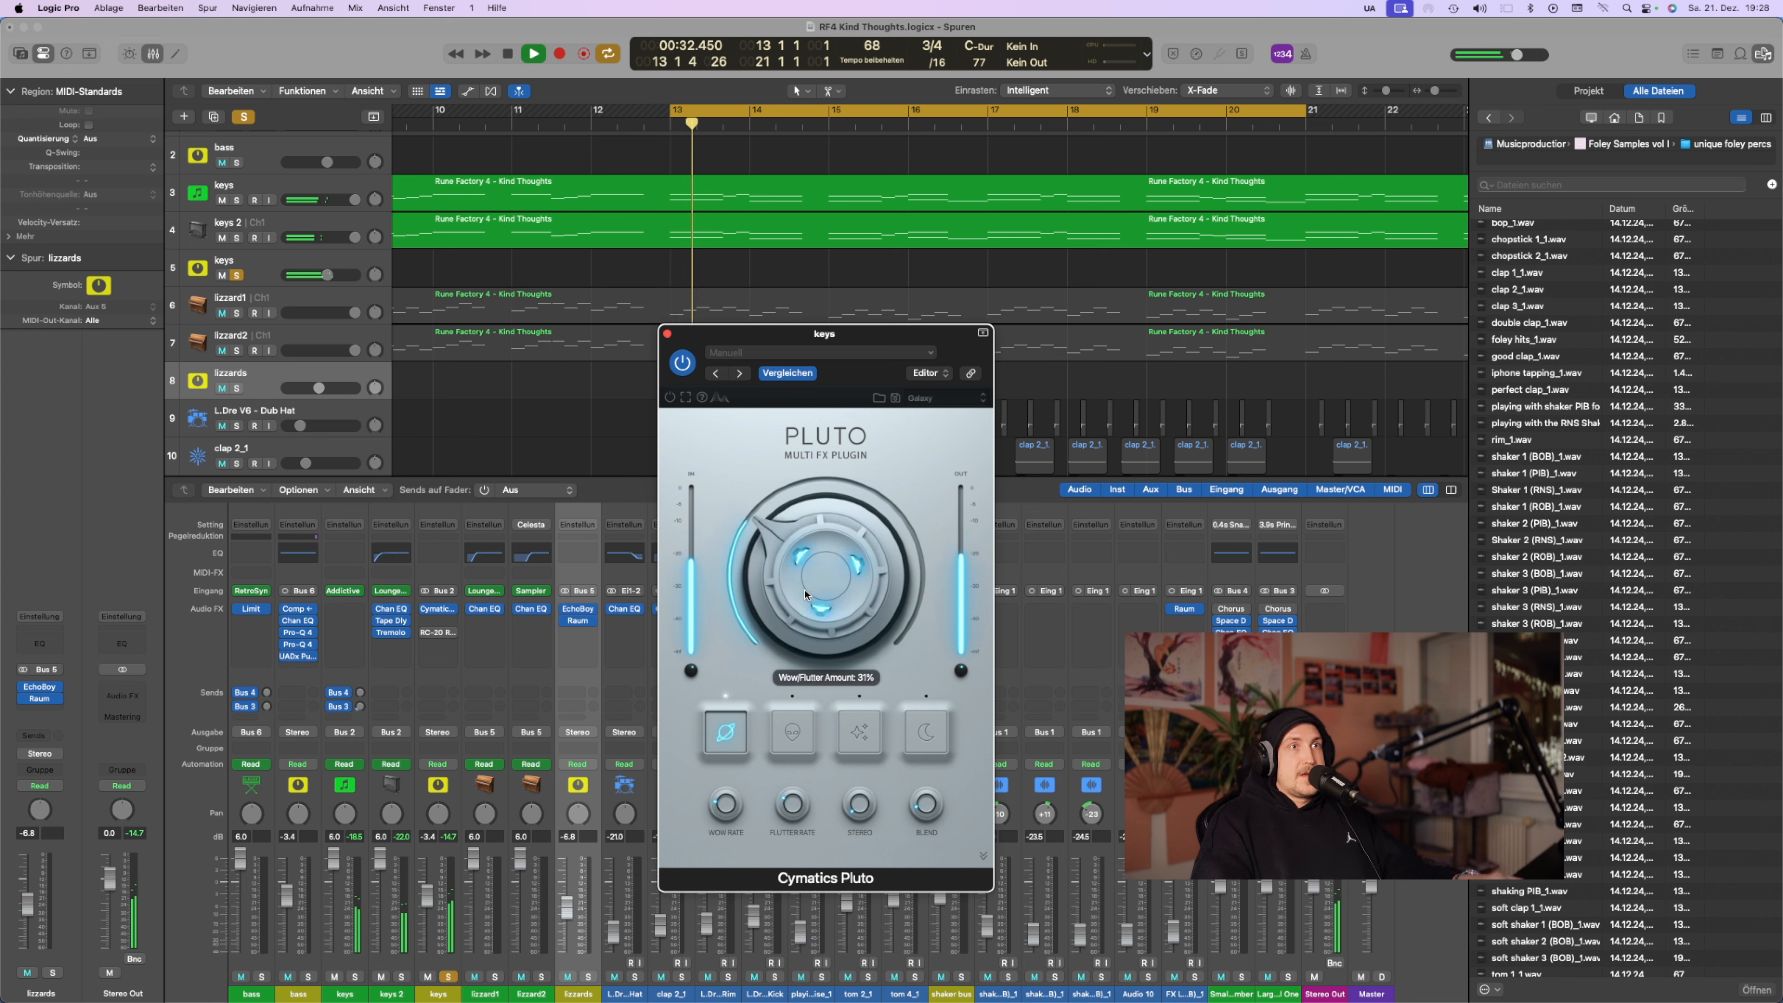
Set the Wow/Flutter module's Stereo to 71%, adjust its Flutter Rate and Blend, and lower the Amount to 17%
{"action": "left_click_drag", "start_coordinate": [864, 804], "coordinate": [869, 773]}
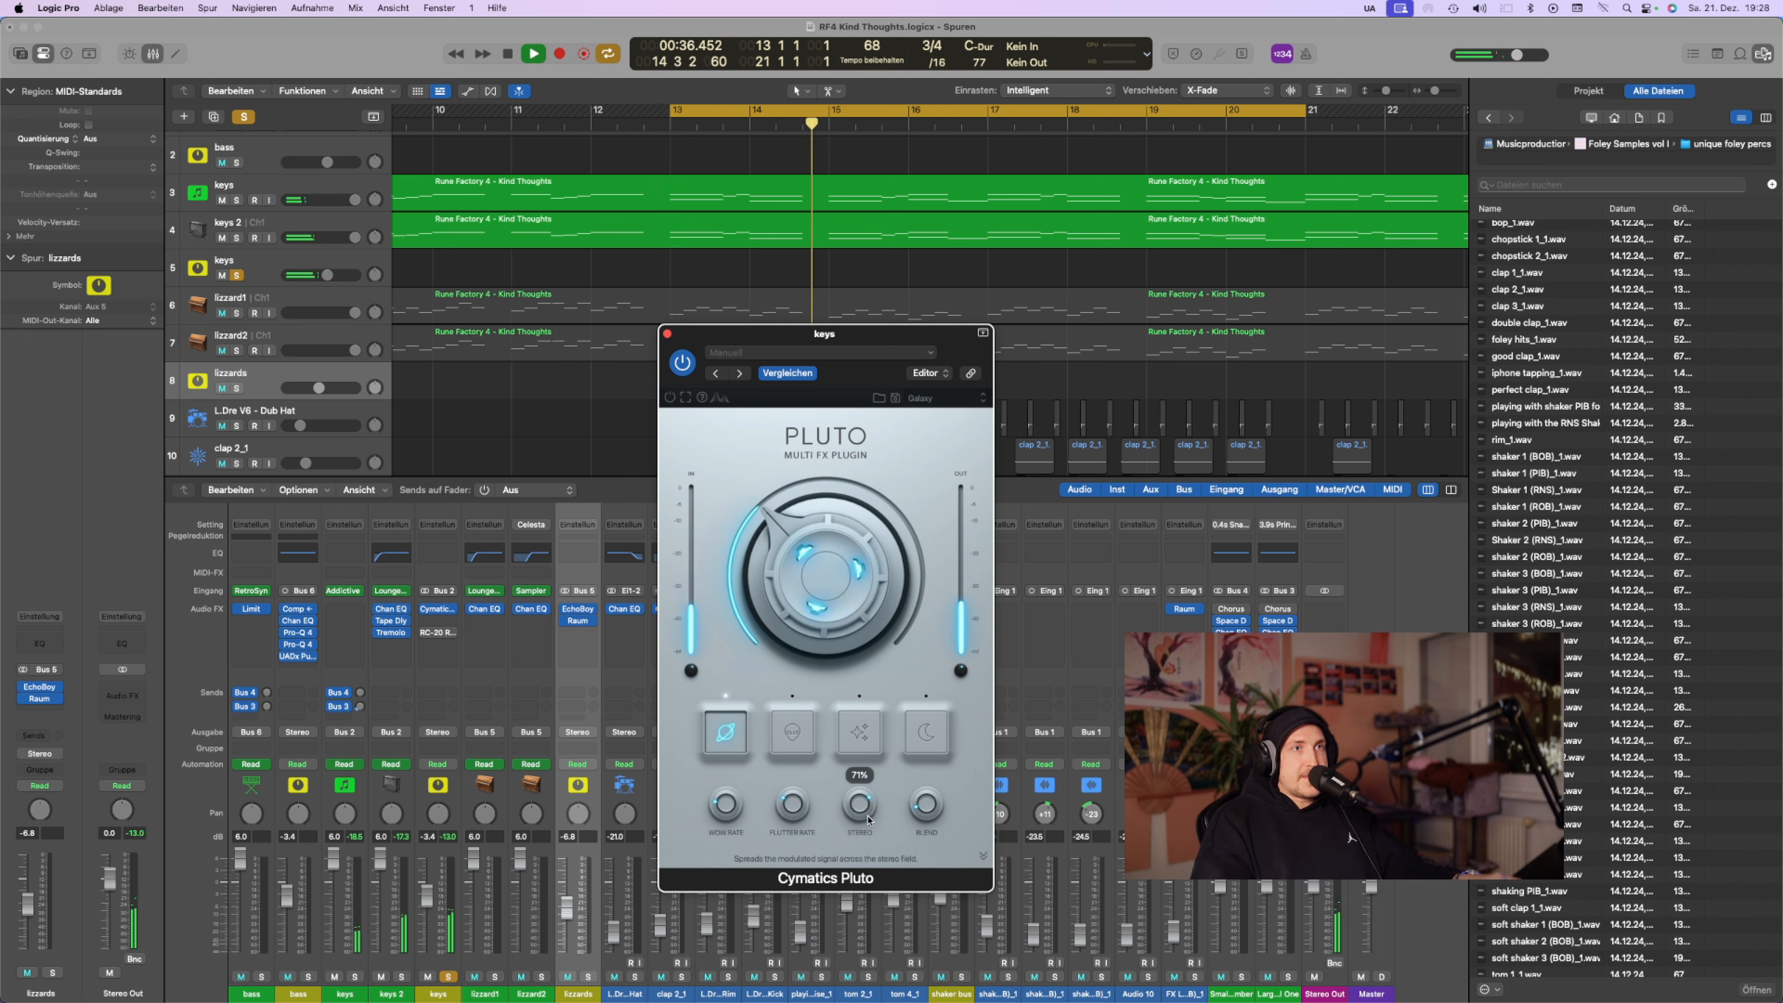
{"action": "mouse_move", "coordinate": [936, 815]}
{"action": "left_click_drag", "start_coordinate": [920, 810], "coordinate": [924, 801]}
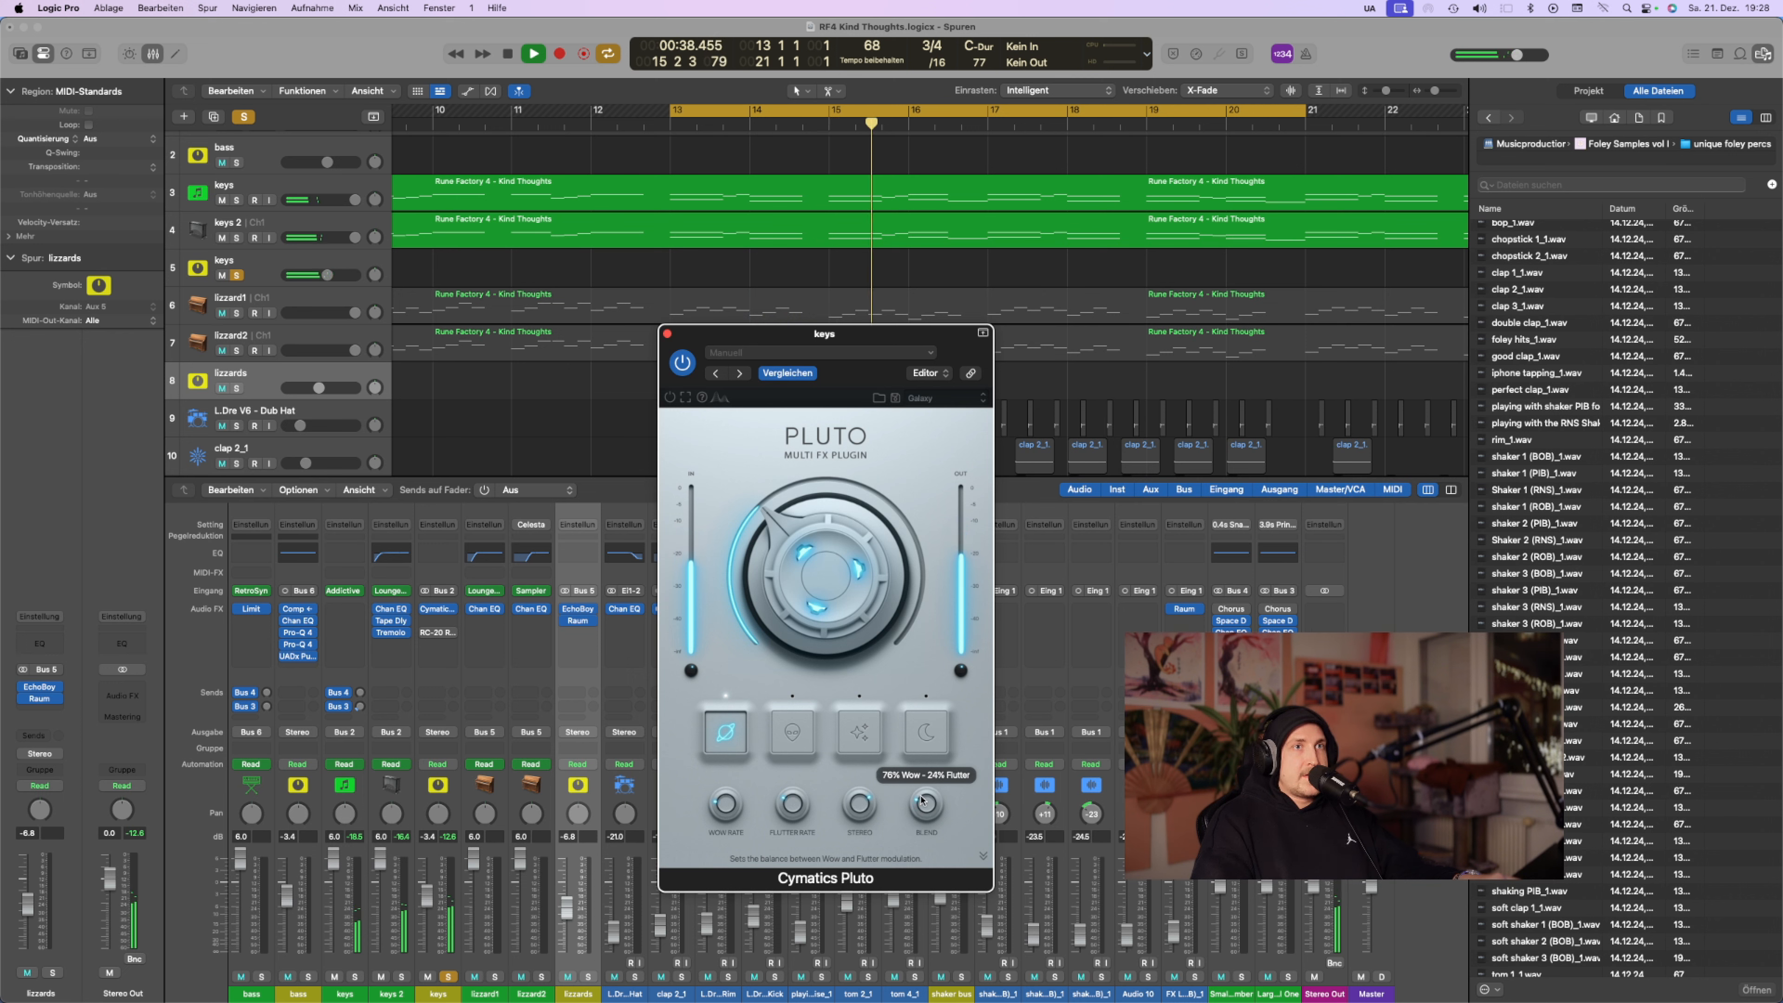
{"action": "mouse_move", "coordinate": [806, 806]}
{"action": "mouse_move", "coordinate": [799, 803]}
{"action": "left_mouse_down"}
{"action": "mouse_move", "coordinate": [732, 797]}
{"action": "mouse_move", "coordinate": [792, 826]}
{"action": "left_mouse_up"}
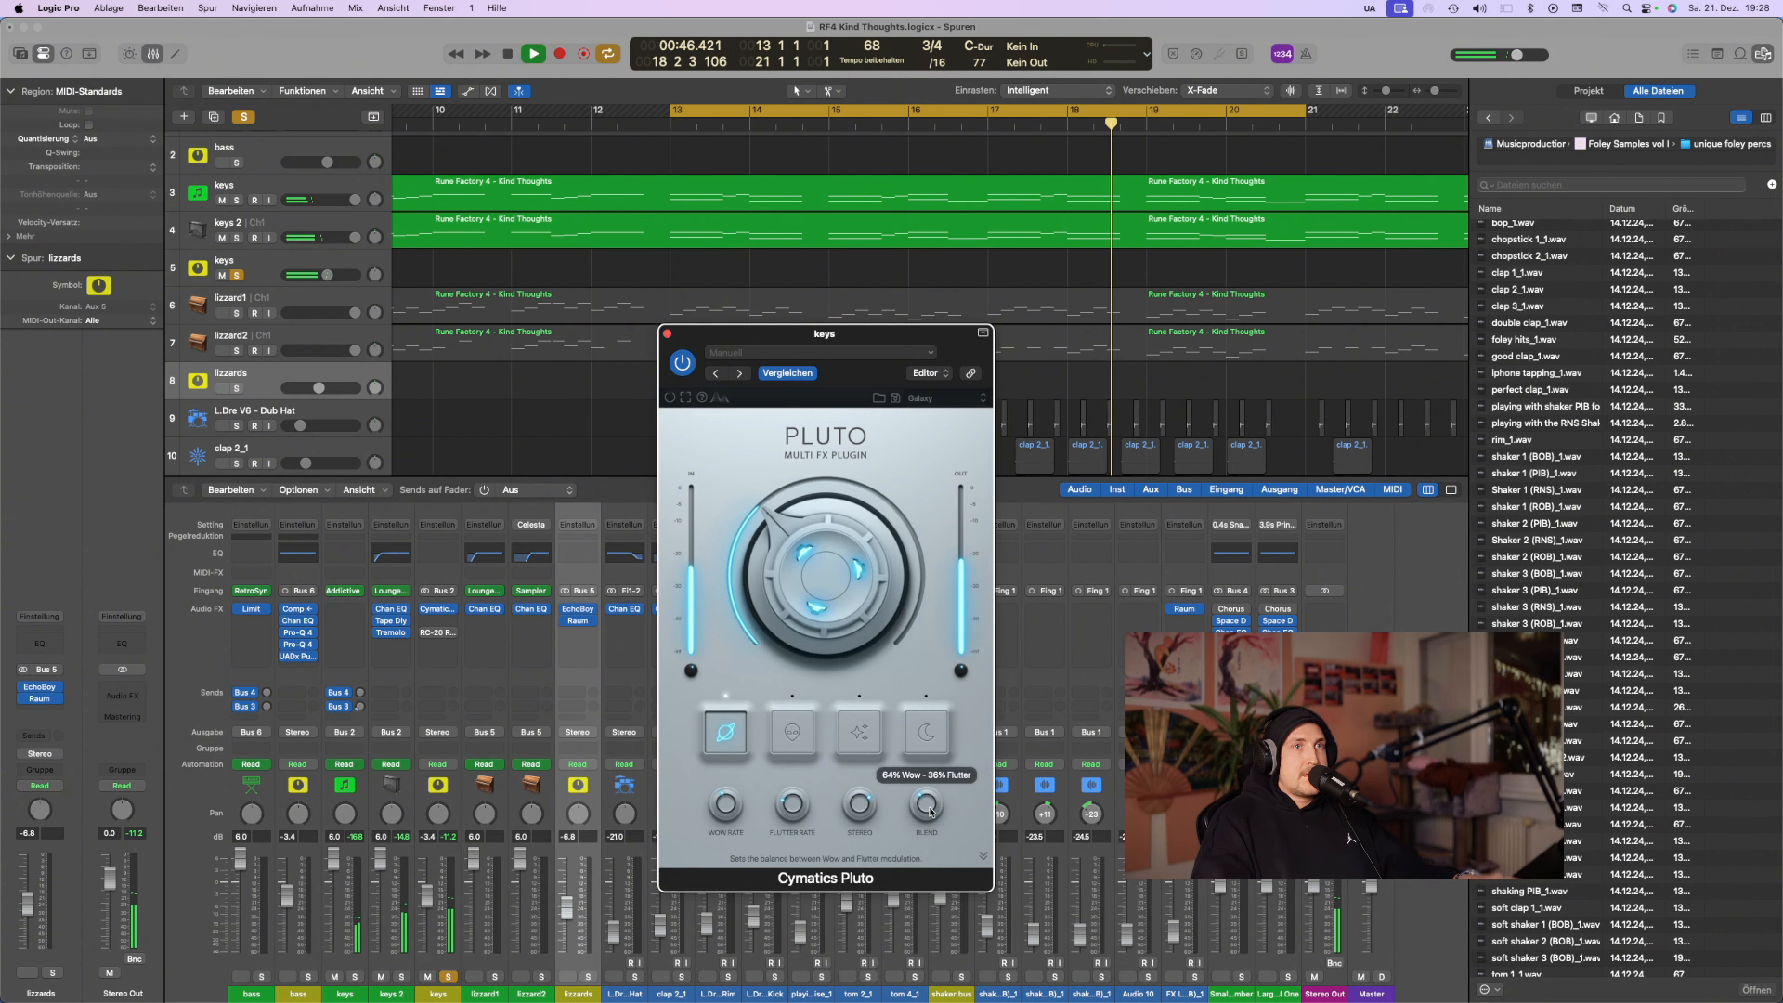
{"action": "left_click_drag", "start_coordinate": [929, 814], "coordinate": [925, 821]}
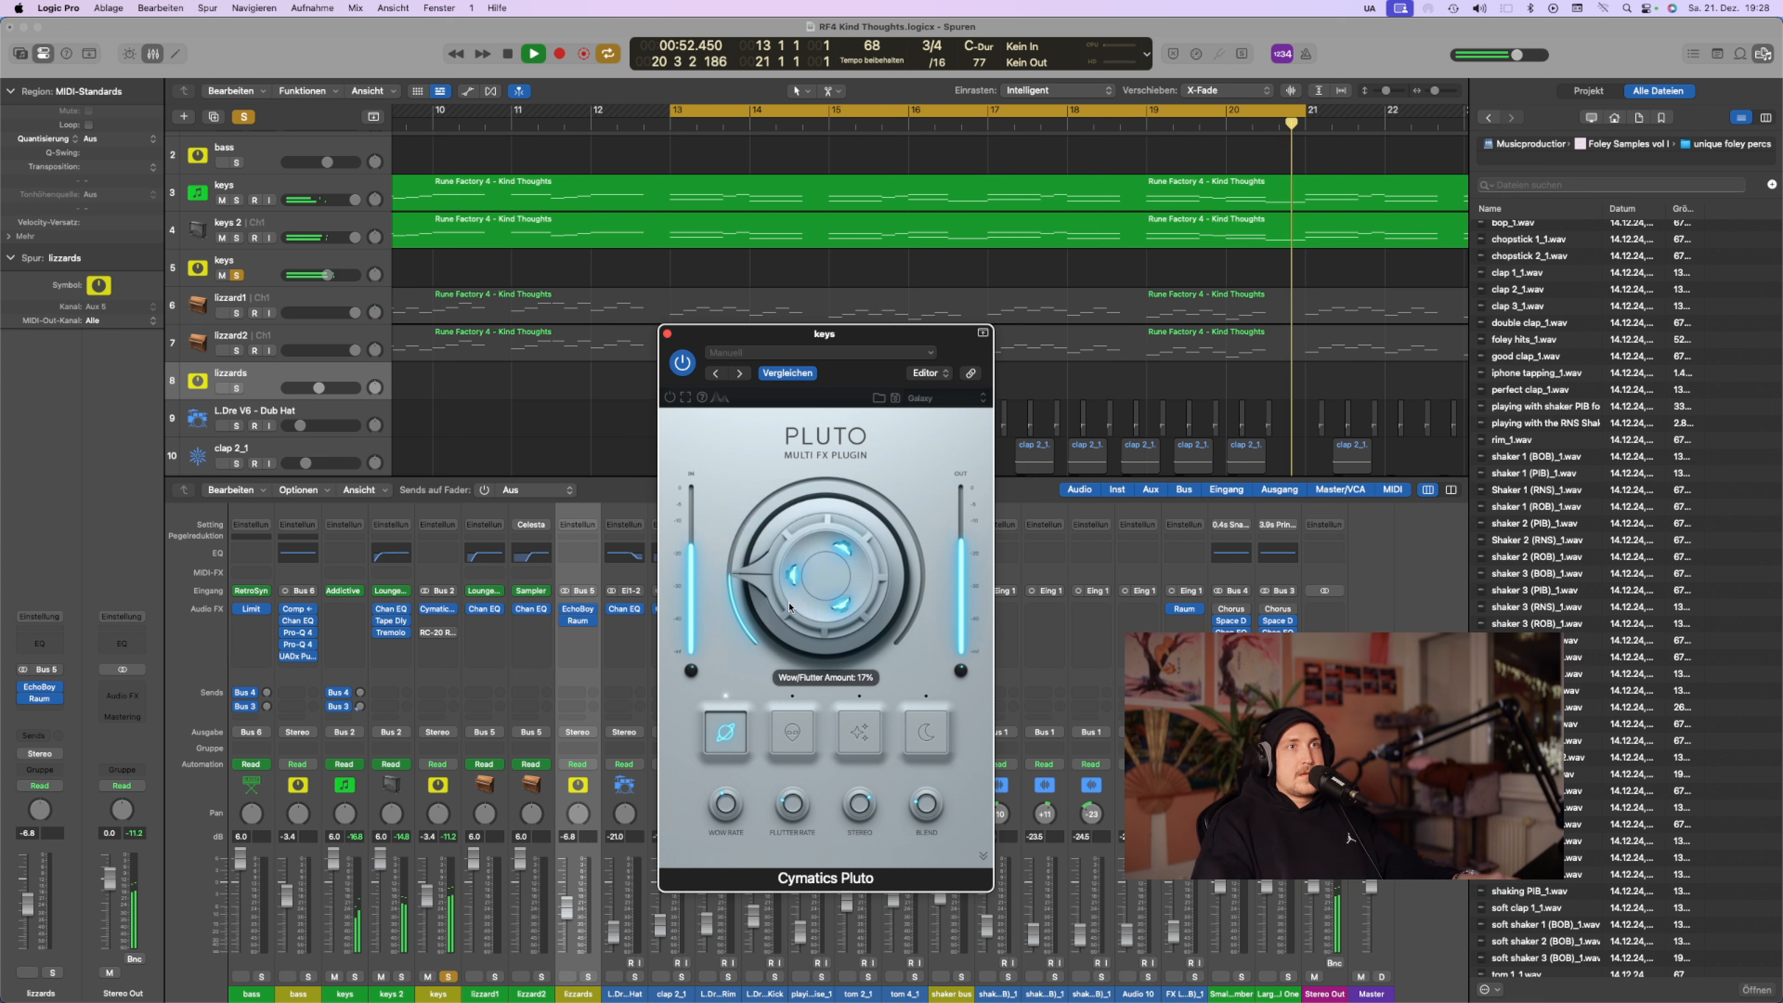
Switch Pluto to its Delay module, raise the delay amount and set the Time to about 503 ms
{"action": "left_click", "coordinate": [859, 732]}
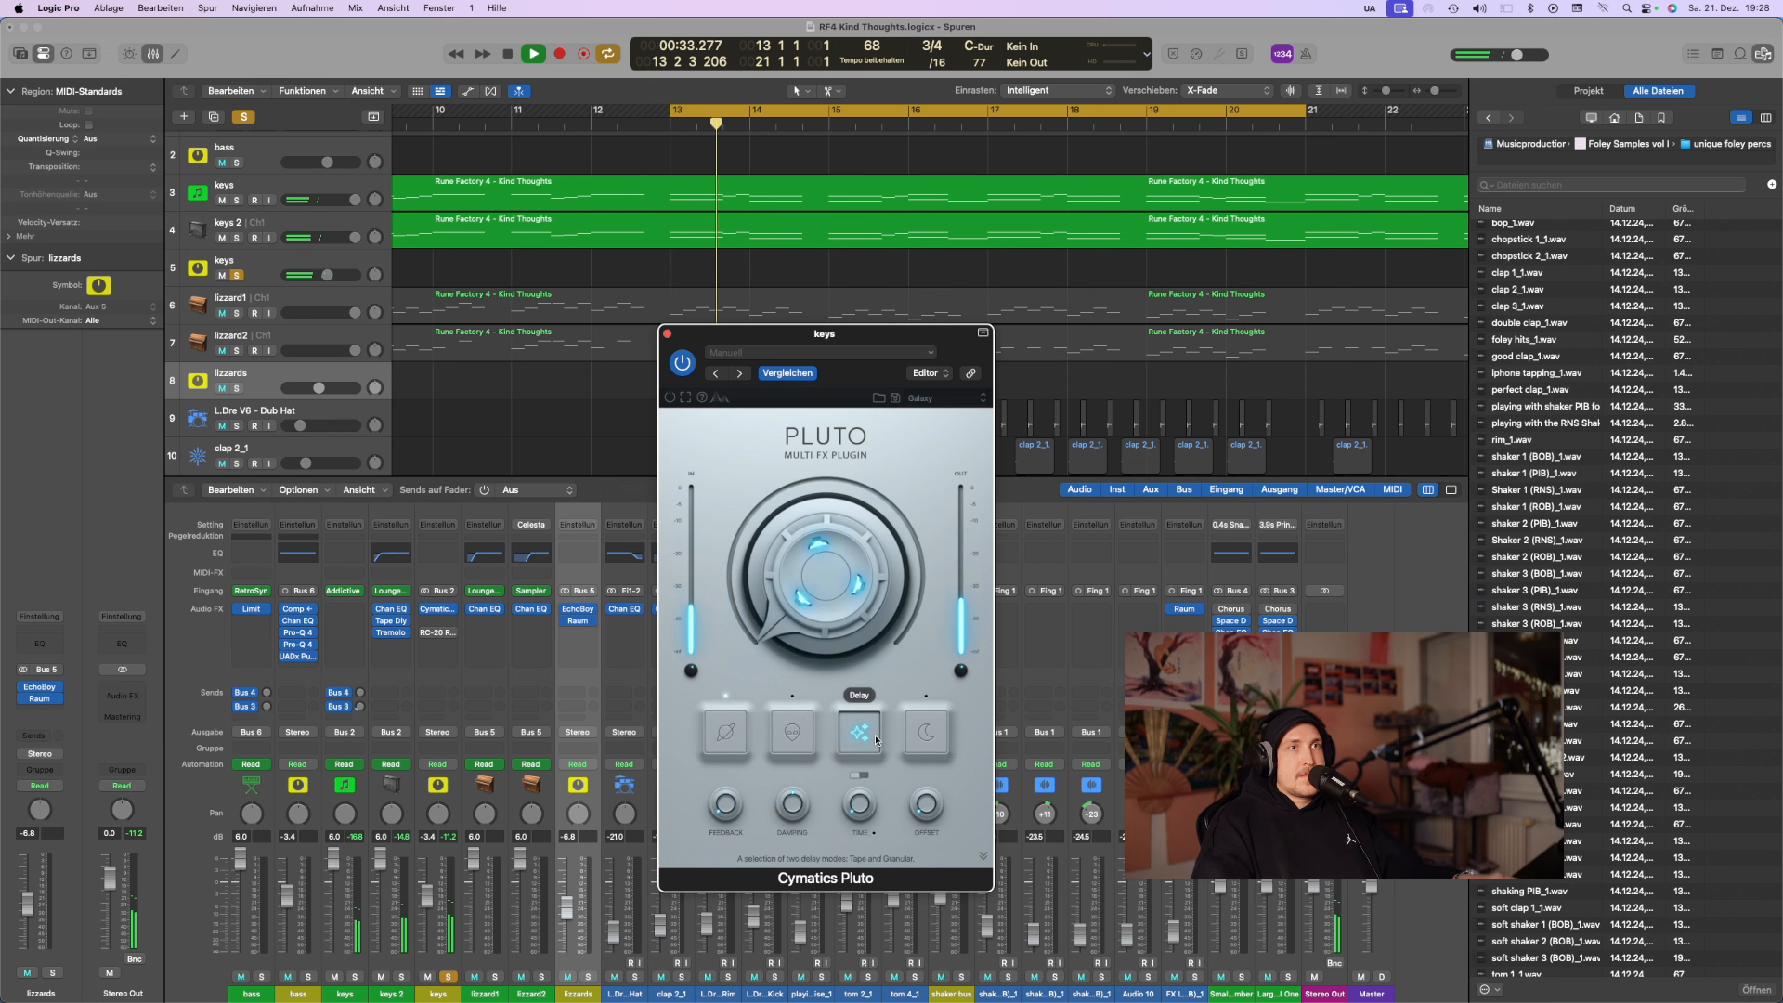
{"action": "left_click_drag", "start_coordinate": [816, 585], "coordinate": [818, 618]}
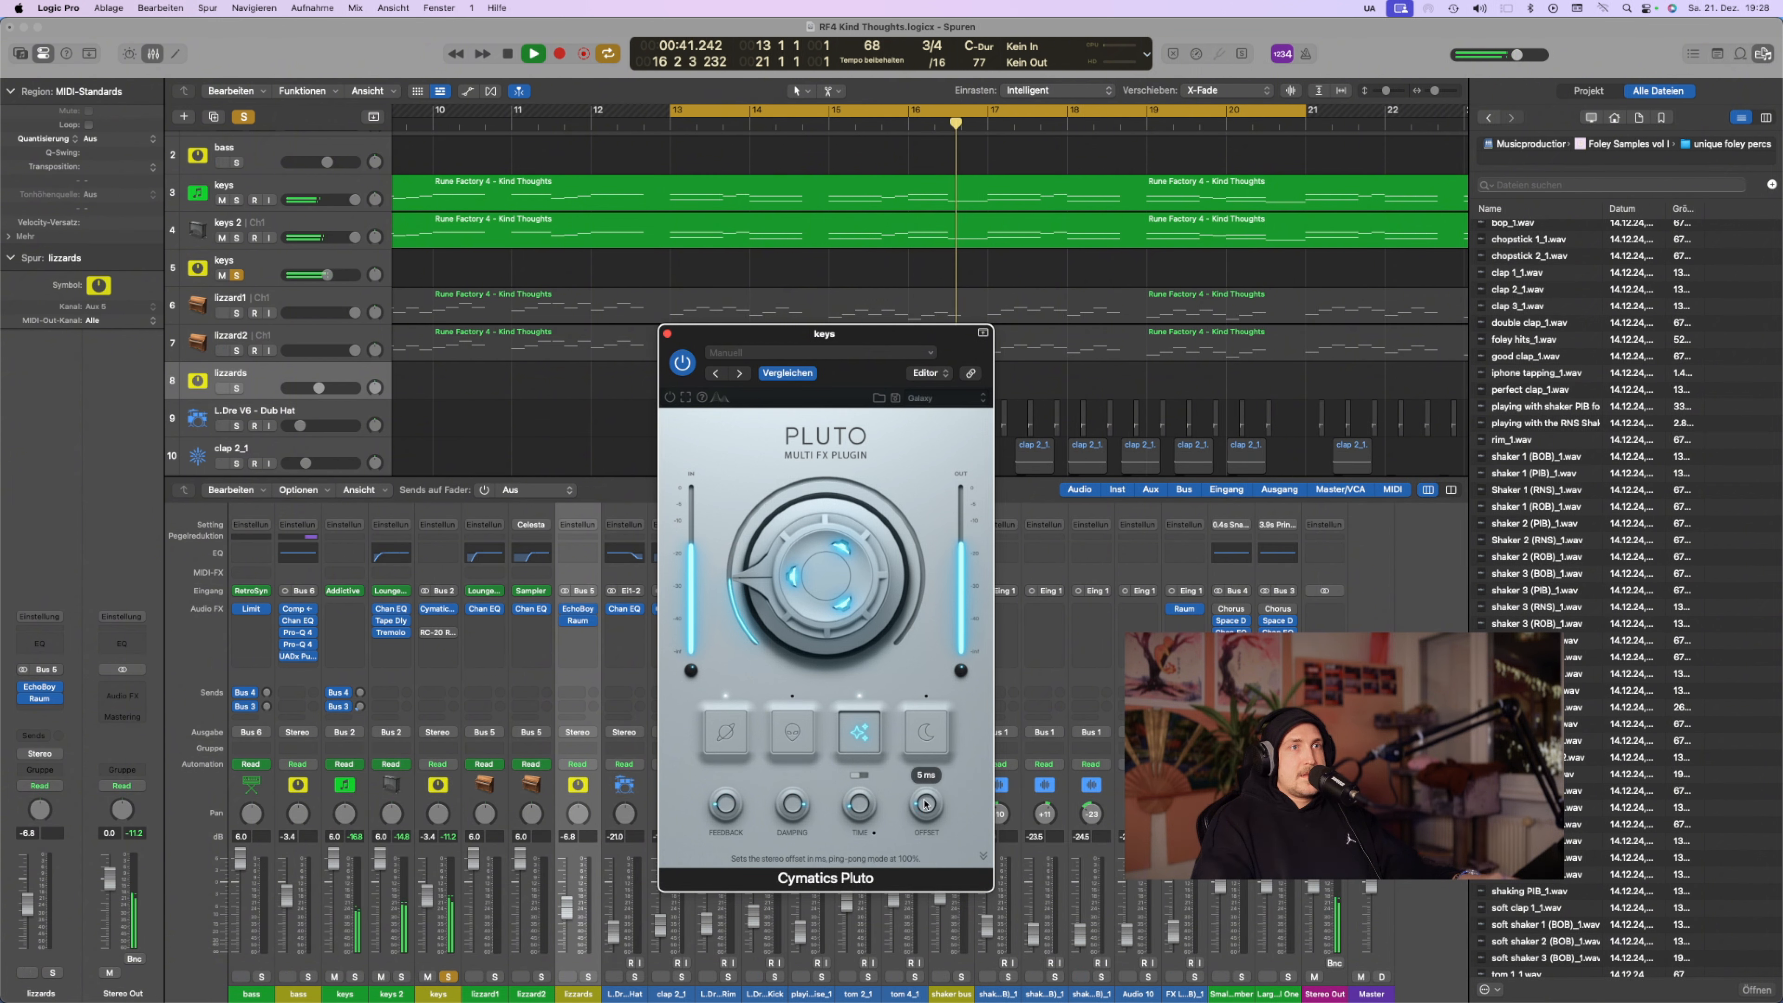
{"action": "left_click_drag", "start_coordinate": [858, 807], "coordinate": [867, 803]}
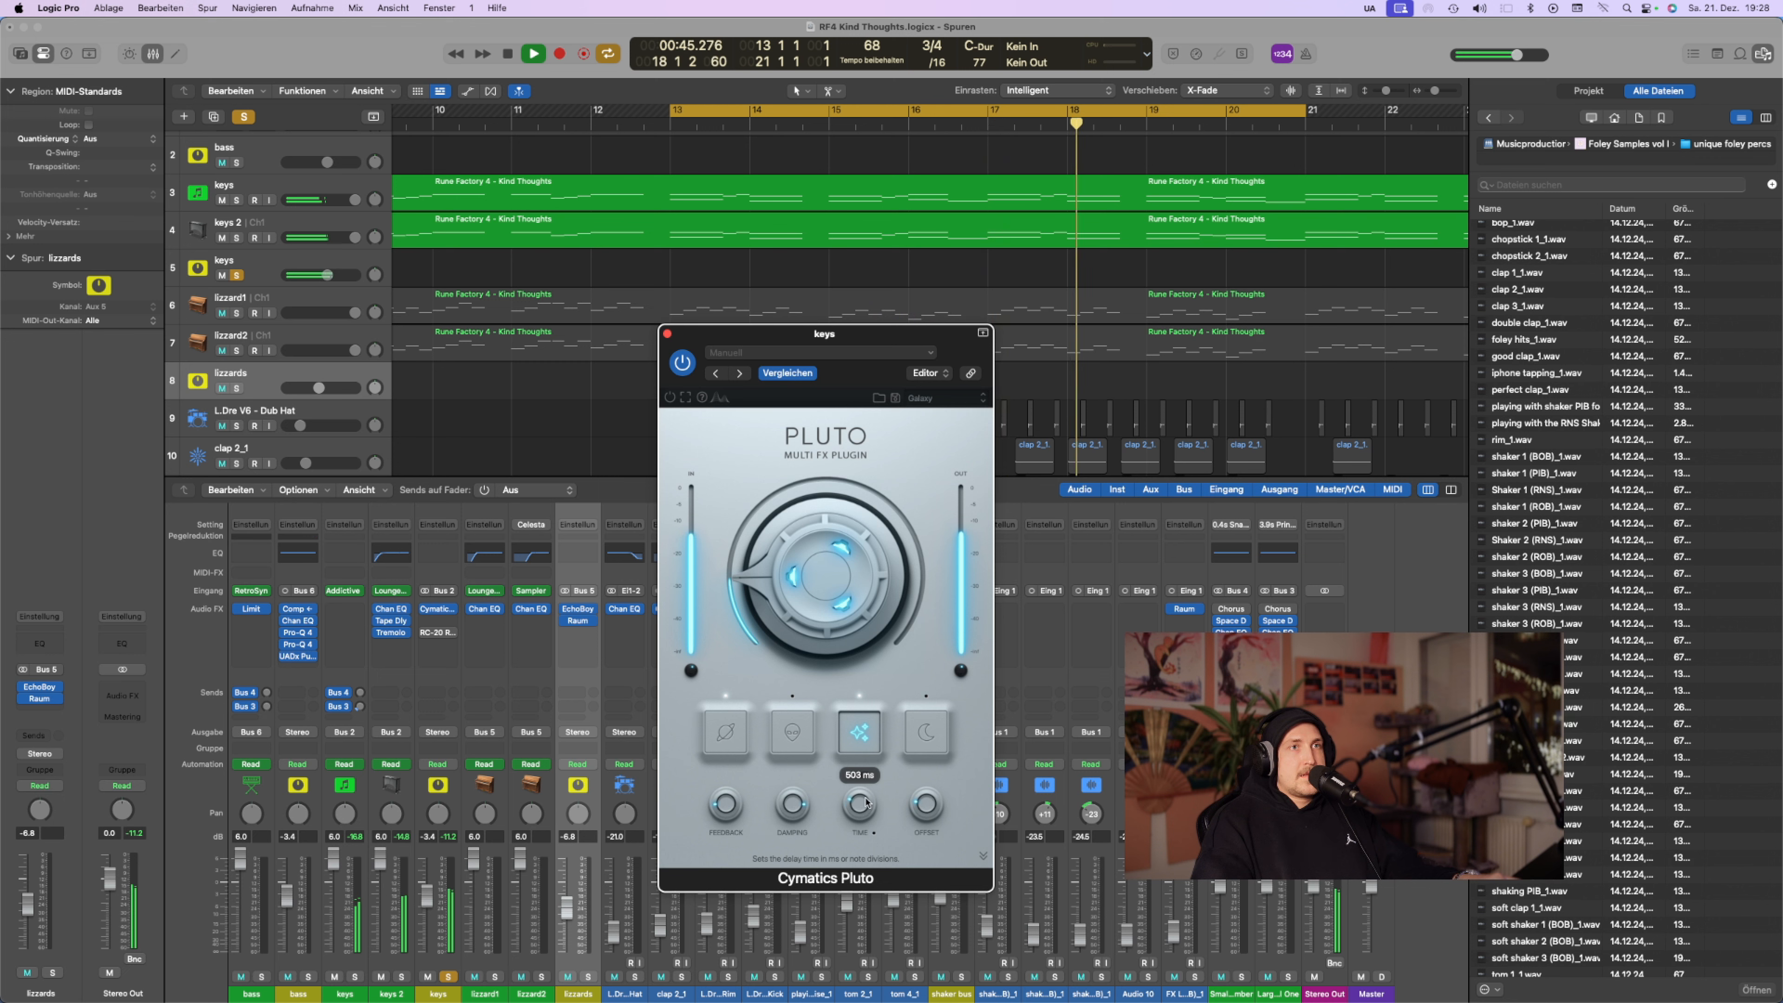
{"action": "mouse_move", "coordinate": [824, 624]}
{"action": "left_mouse_down"}
{"action": "mouse_move", "coordinate": [824, 609]}
{"action": "mouse_move", "coordinate": [842, 647]}
{"action": "left_mouse_up"}
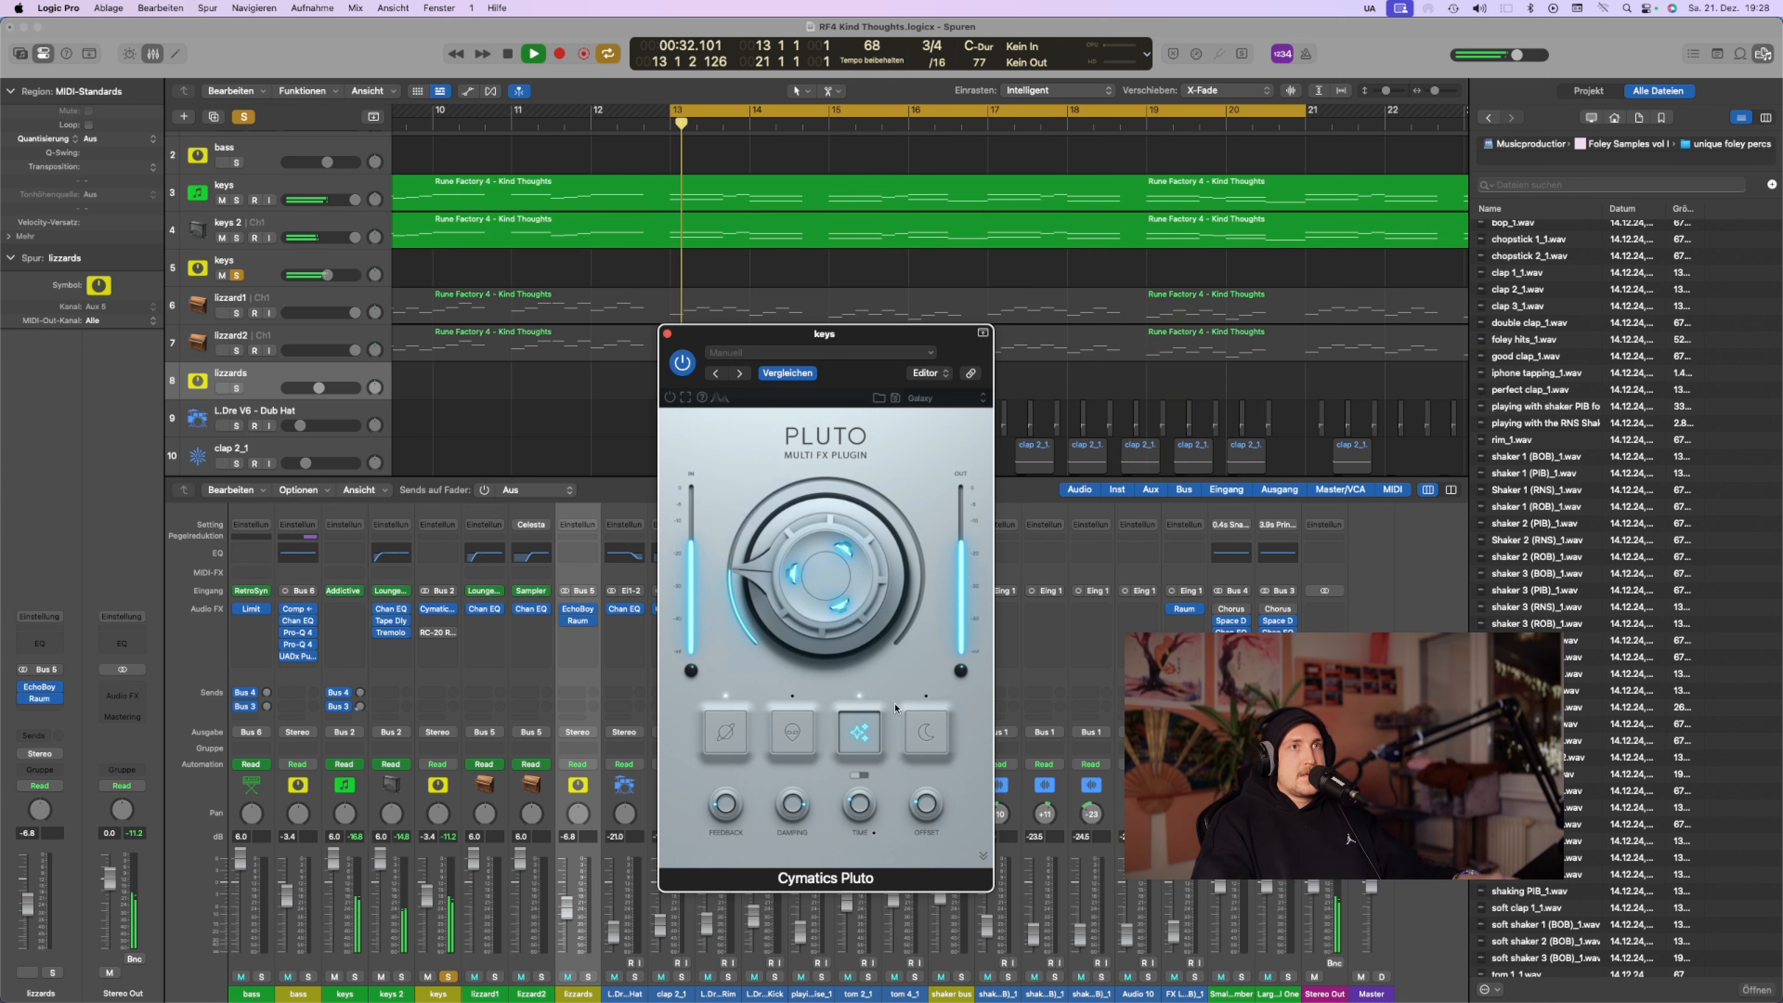
Switch to the Reverb module, adjust its Size, set the Reverb Amount to 30% and stop playback
{"action": "left_click", "coordinate": [925, 732]}
{"action": "mouse_move", "coordinate": [849, 628]}
{"action": "left_mouse_down"}
{"action": "mouse_move", "coordinate": [846, 605]}
{"action": "mouse_move", "coordinate": [842, 631]}
{"action": "left_mouse_up"}
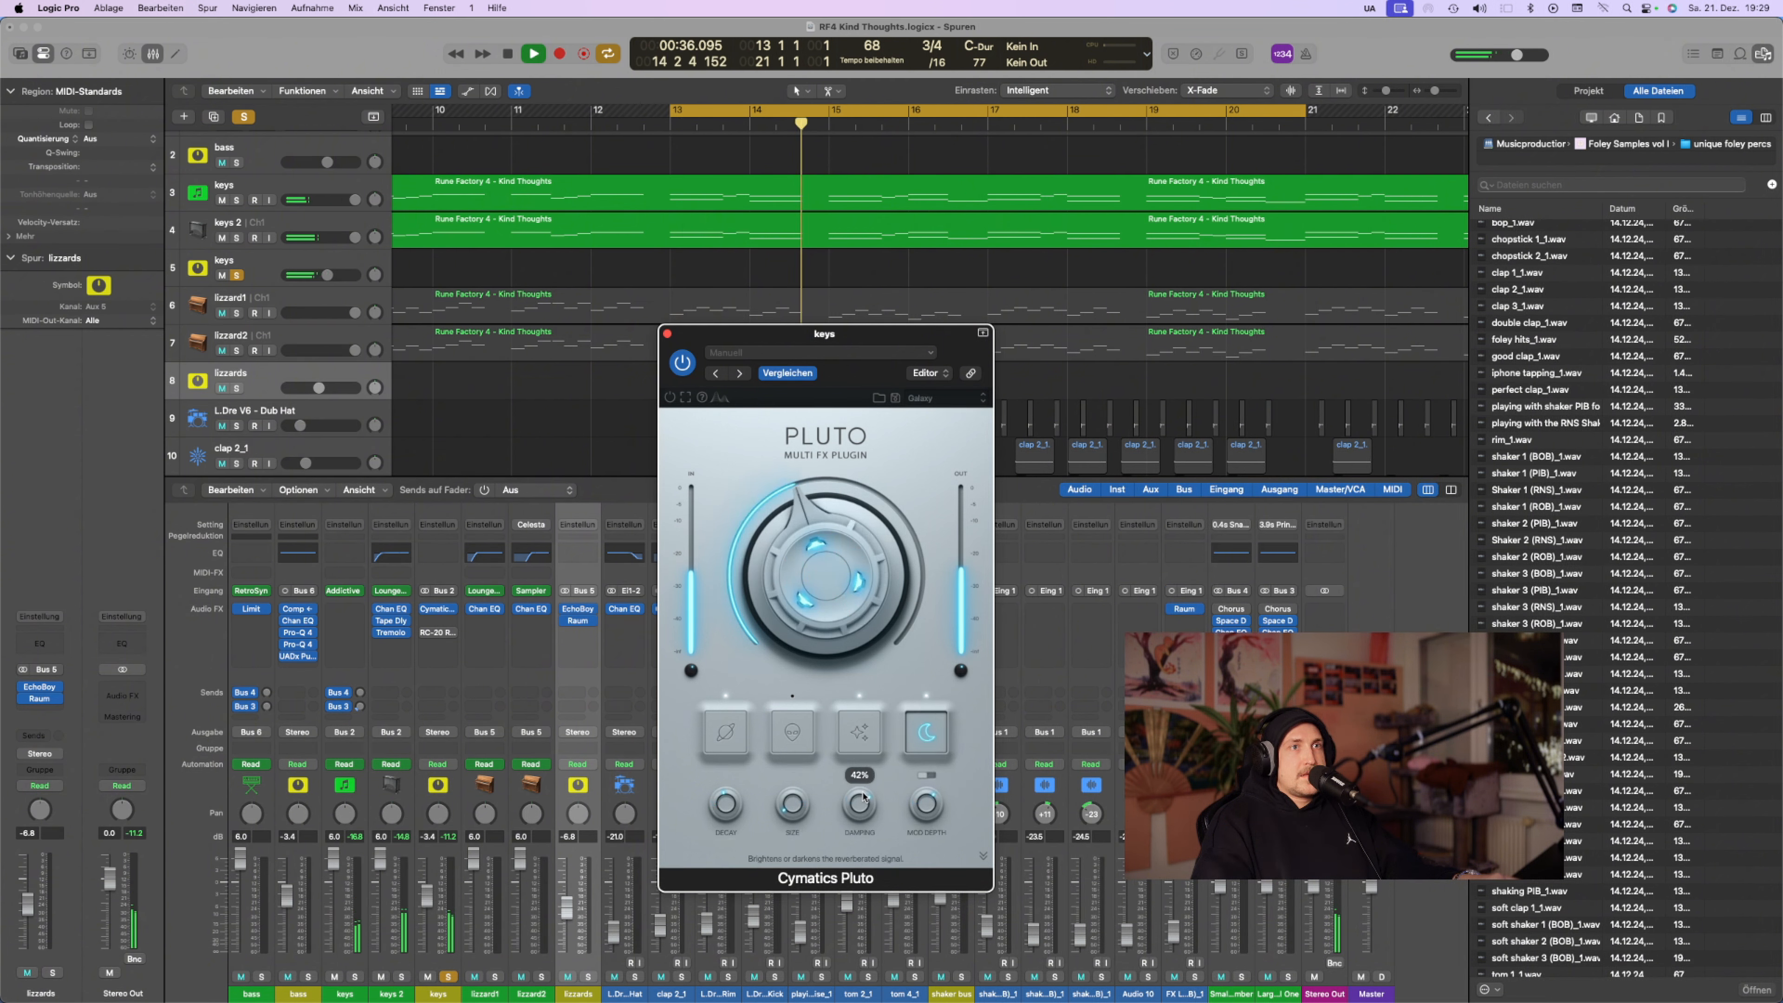
{"action": "left_click_drag", "start_coordinate": [795, 807], "coordinate": [797, 801]}
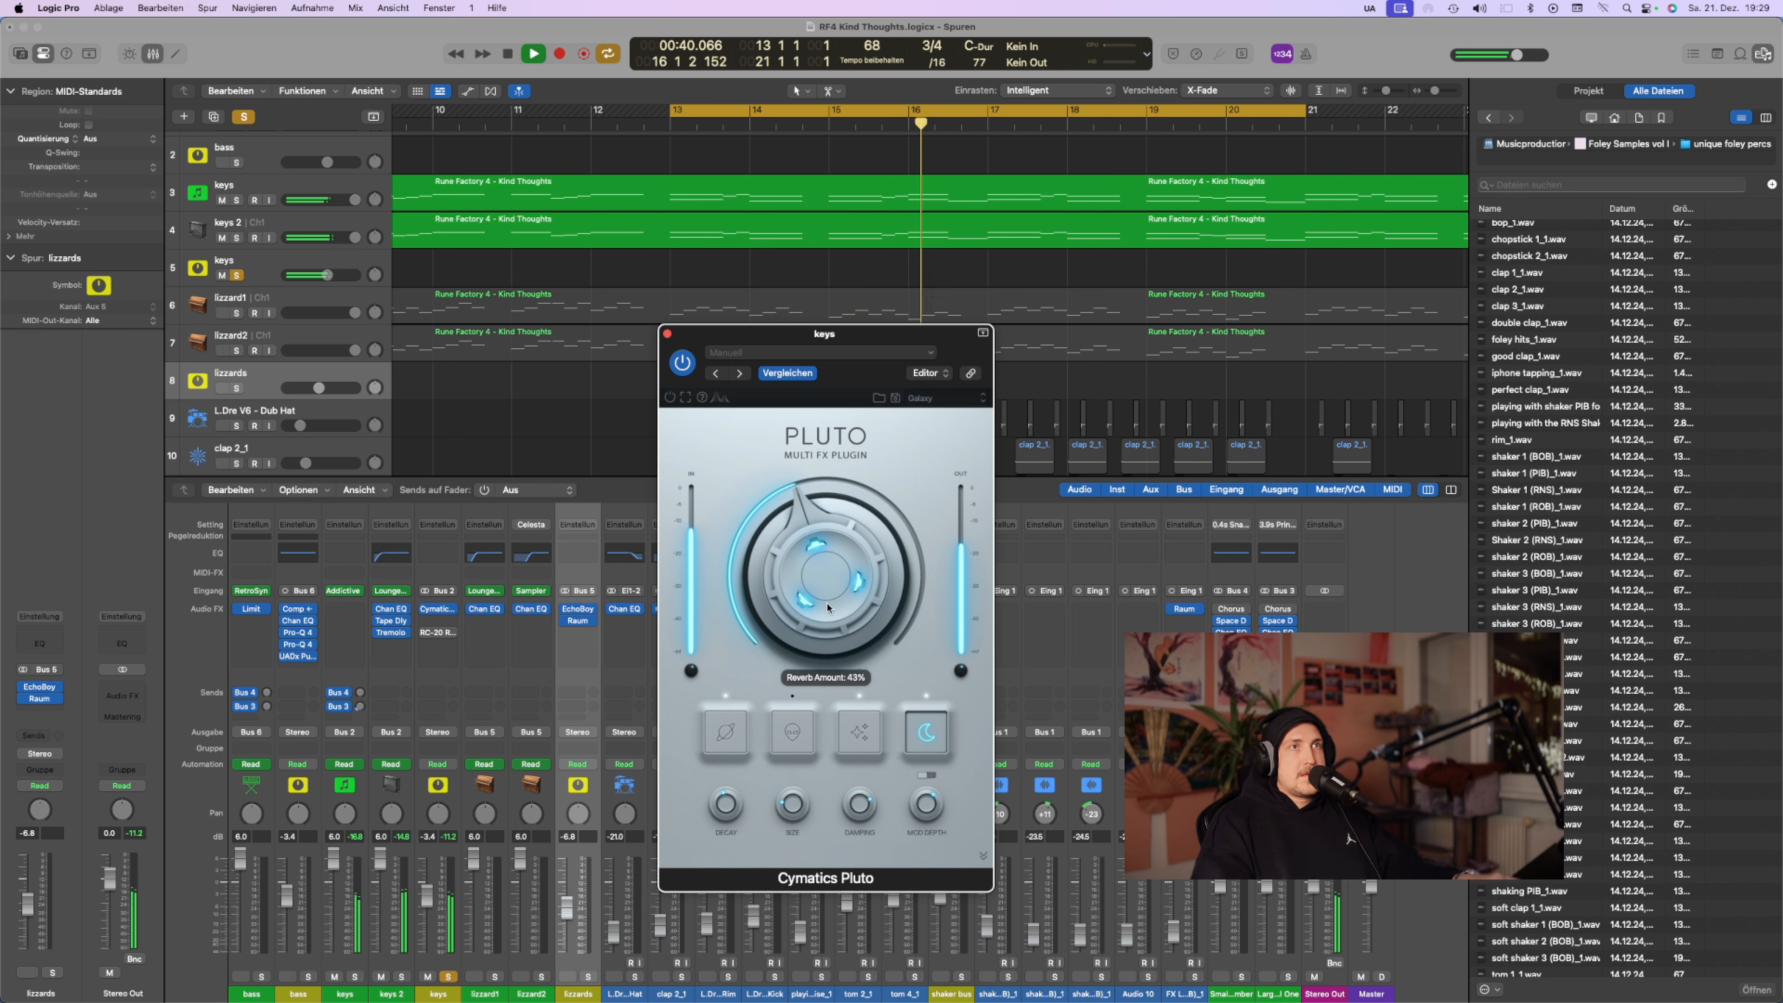
{"action": "left_click_drag", "start_coordinate": [828, 608], "coordinate": [824, 617]}
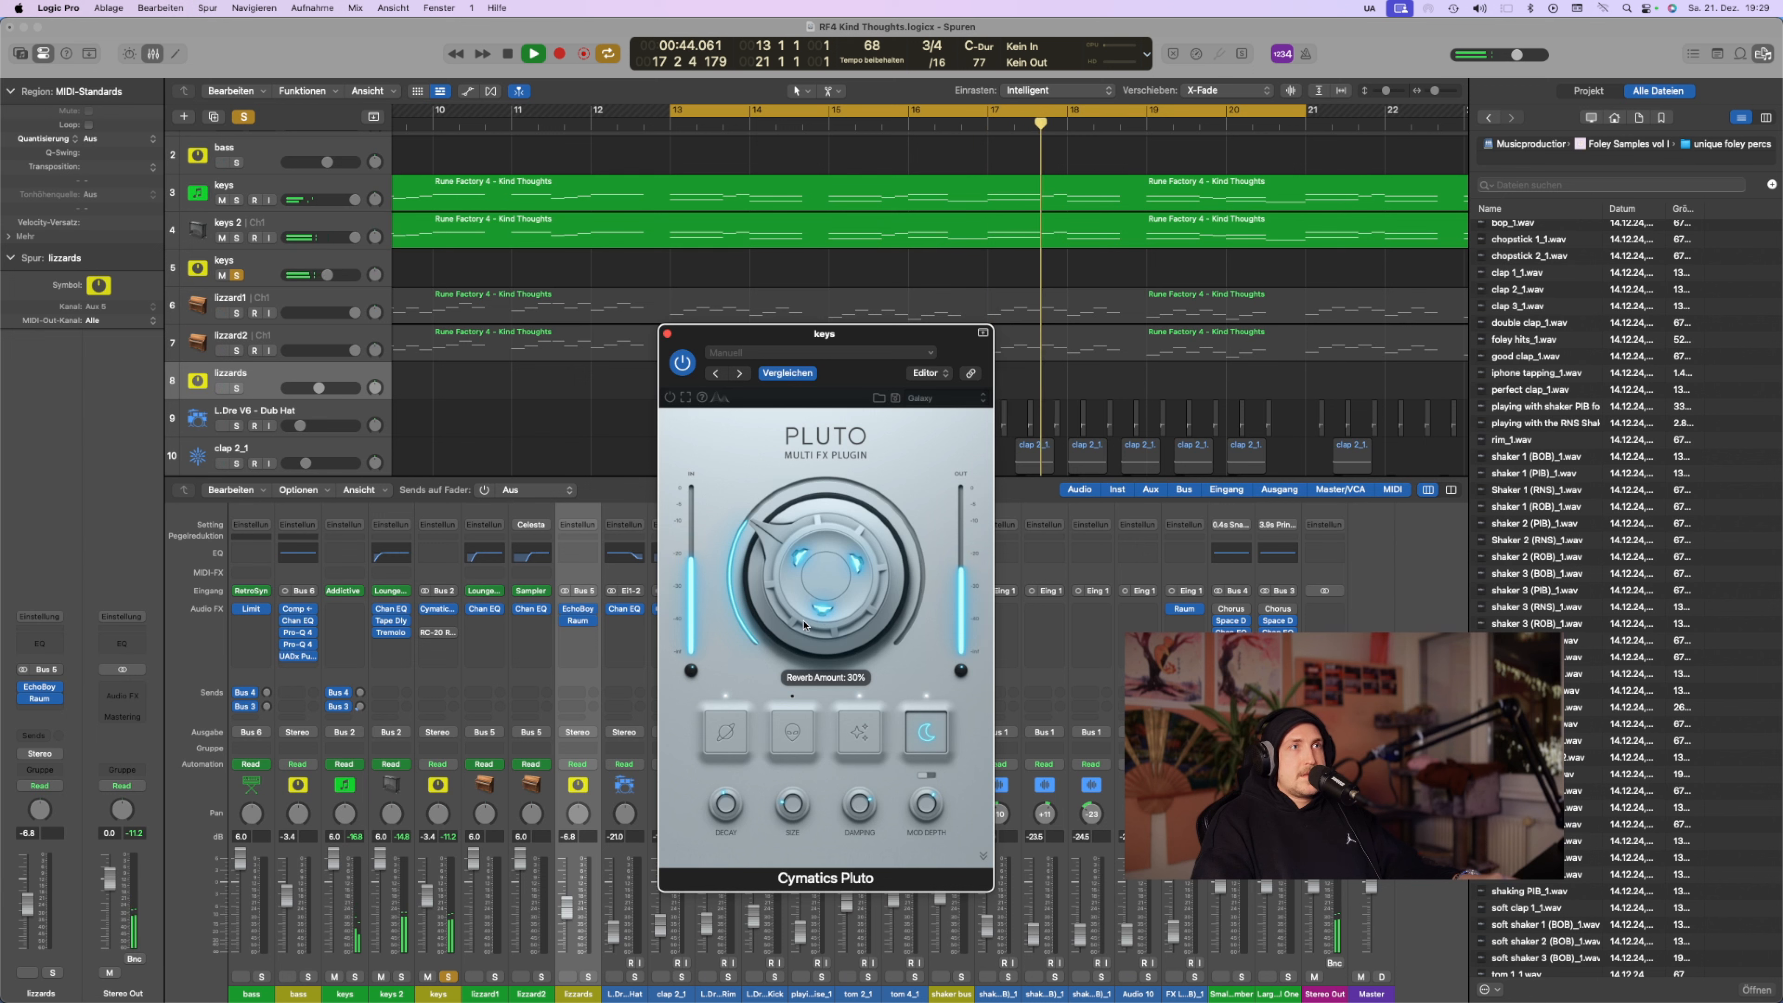
{"action": "key", "text": "space"}
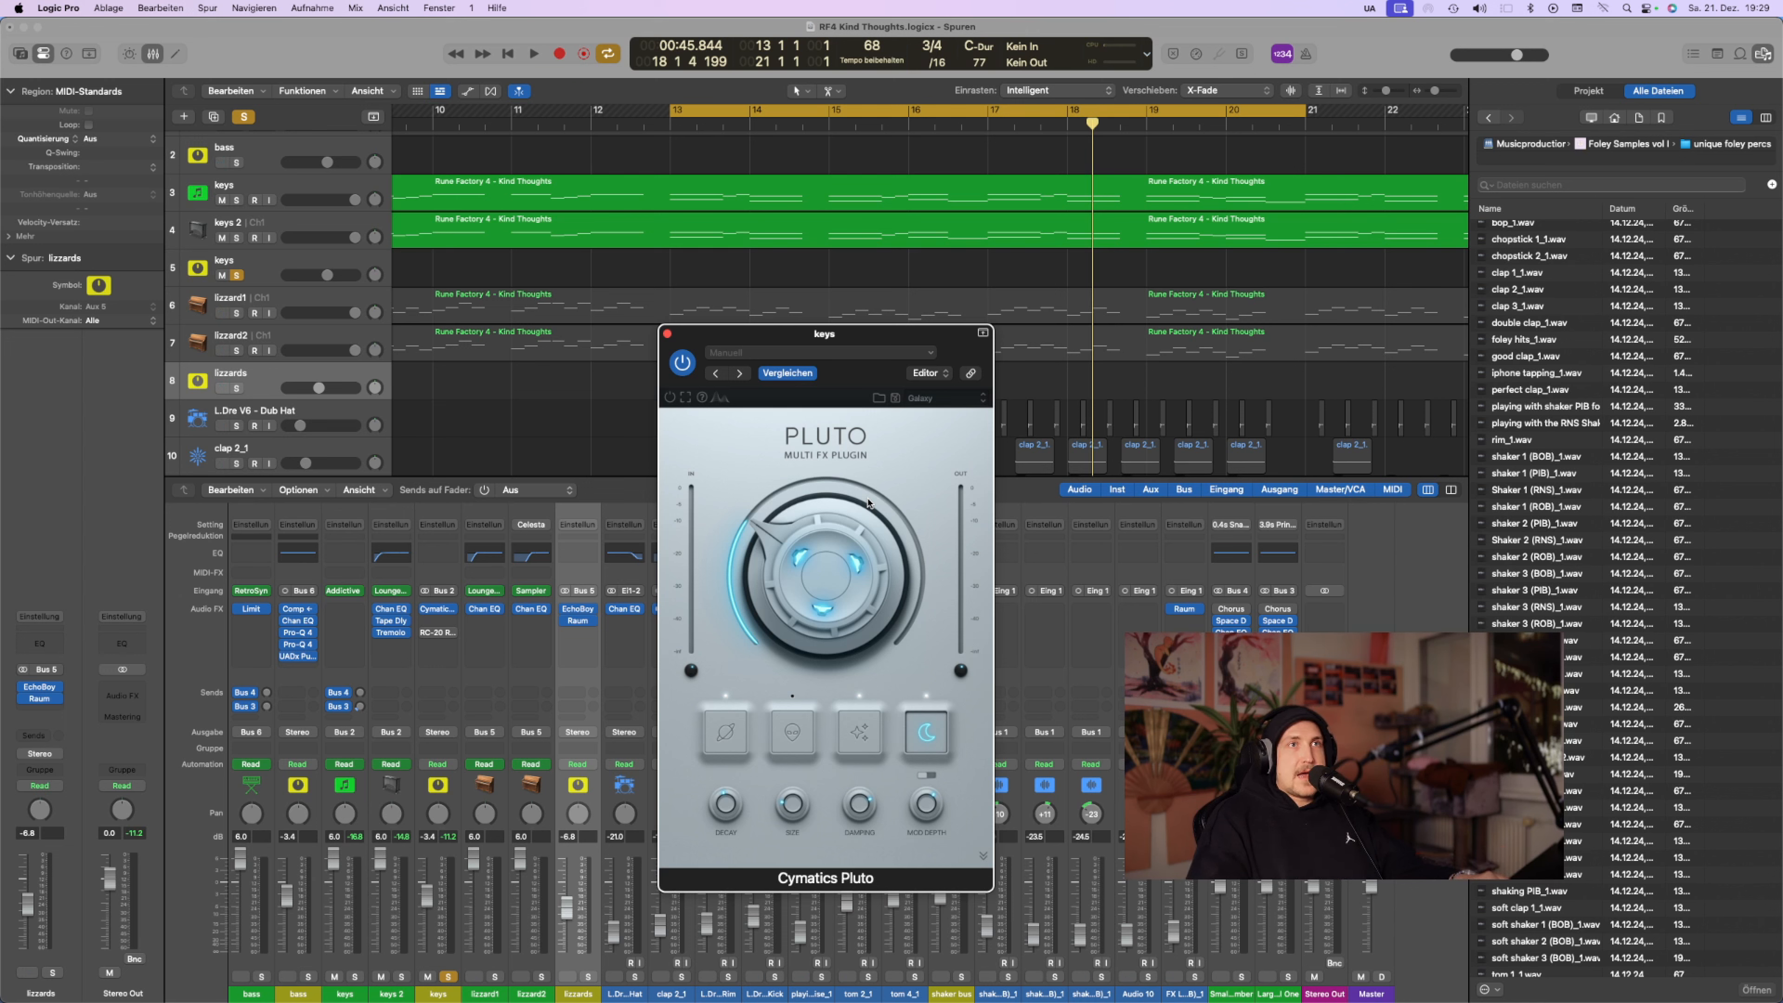
Look through Pluto's factory preset categories and the Delay presets, leaving the list without loading one
{"action": "mouse_move", "coordinate": [829, 500]}
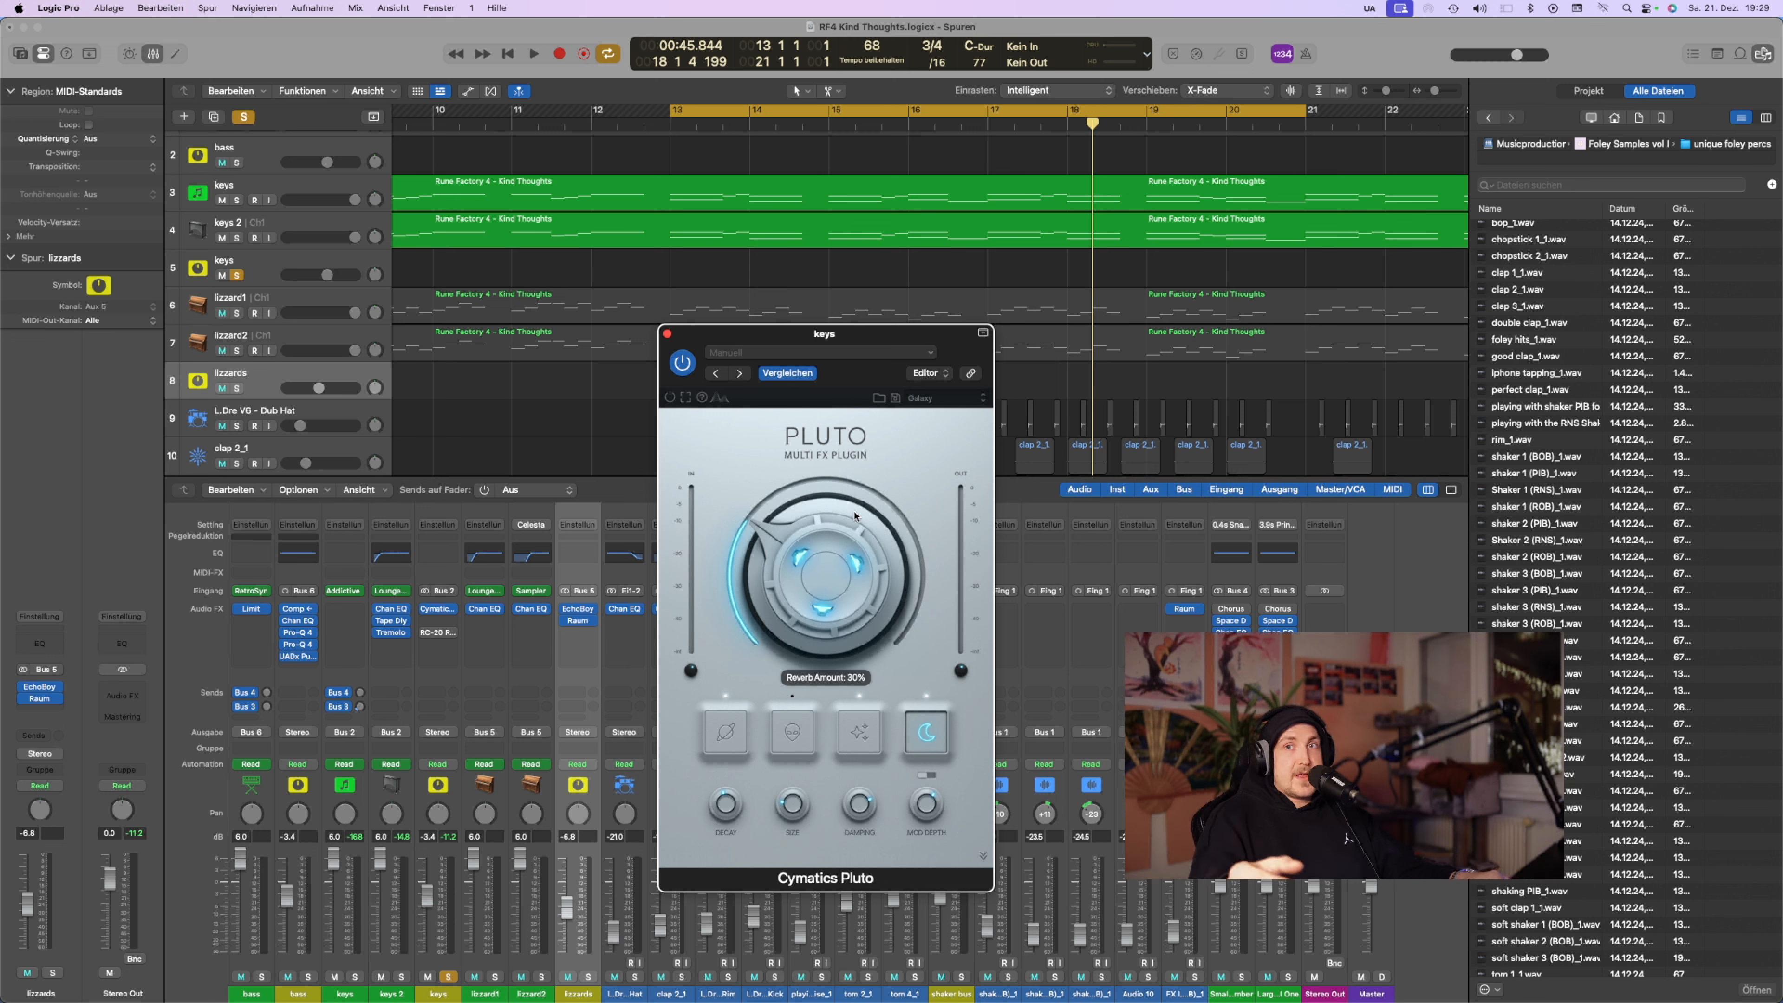
{"action": "left_click", "coordinate": [917, 398]}
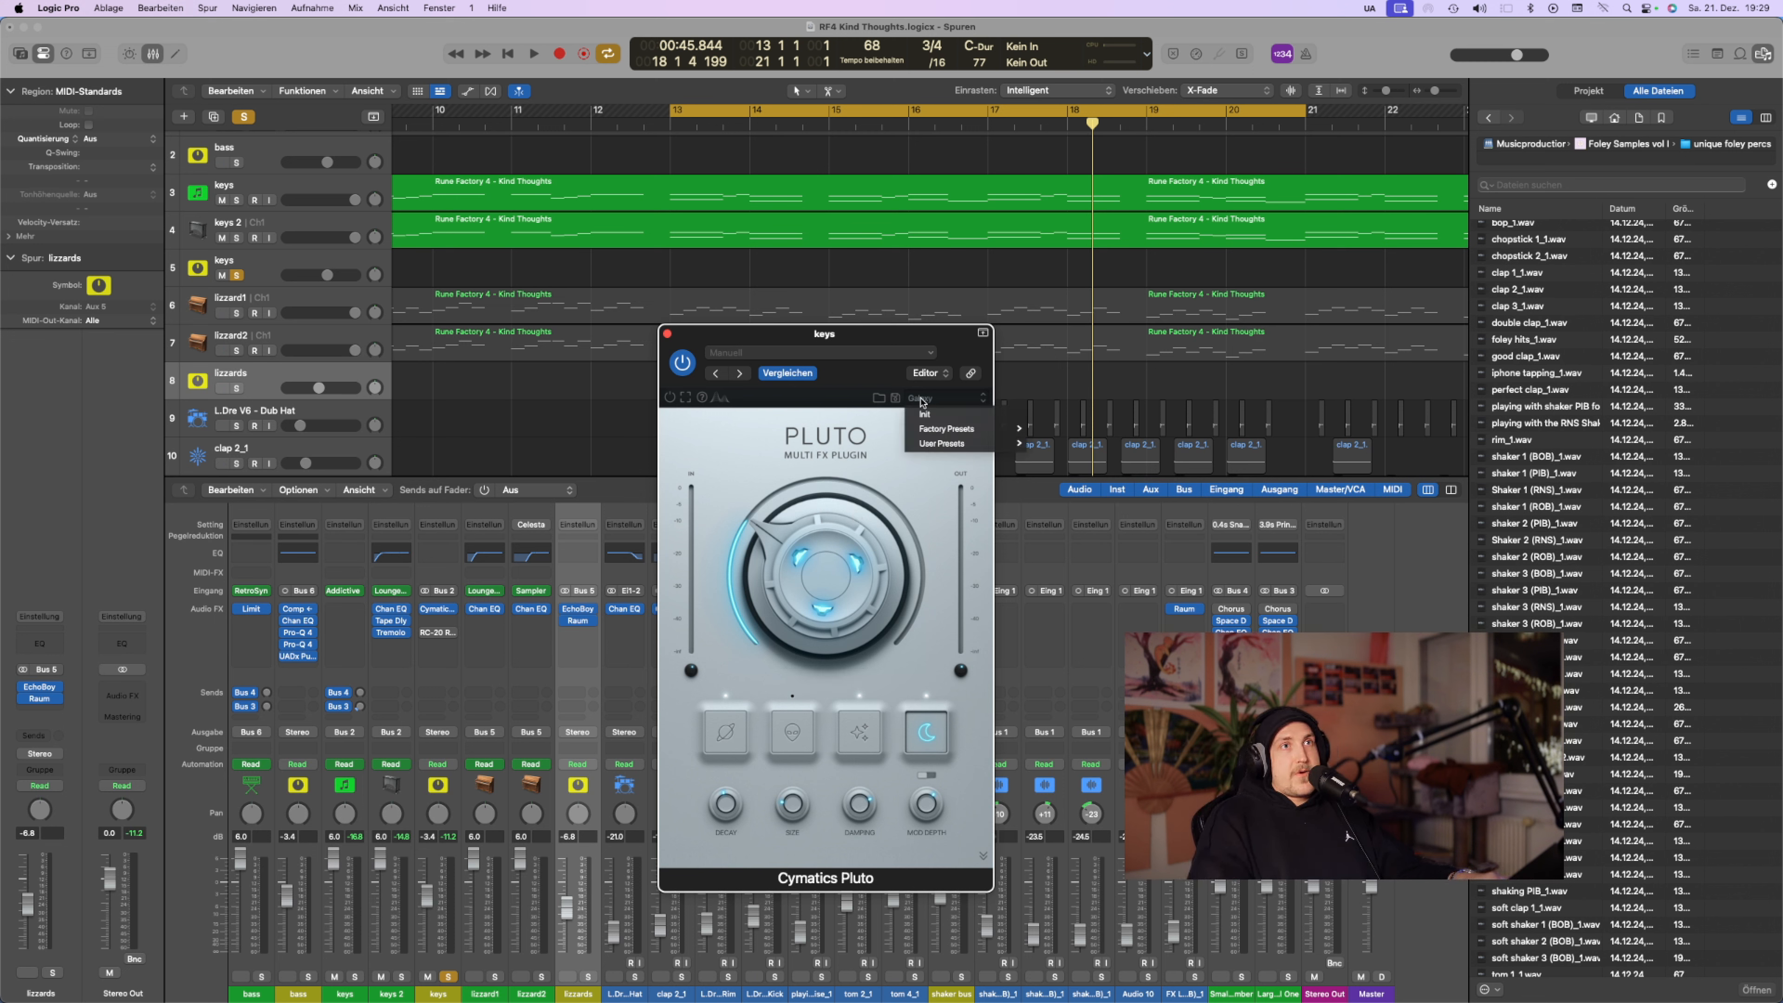
{"action": "mouse_move", "coordinate": [939, 433]}
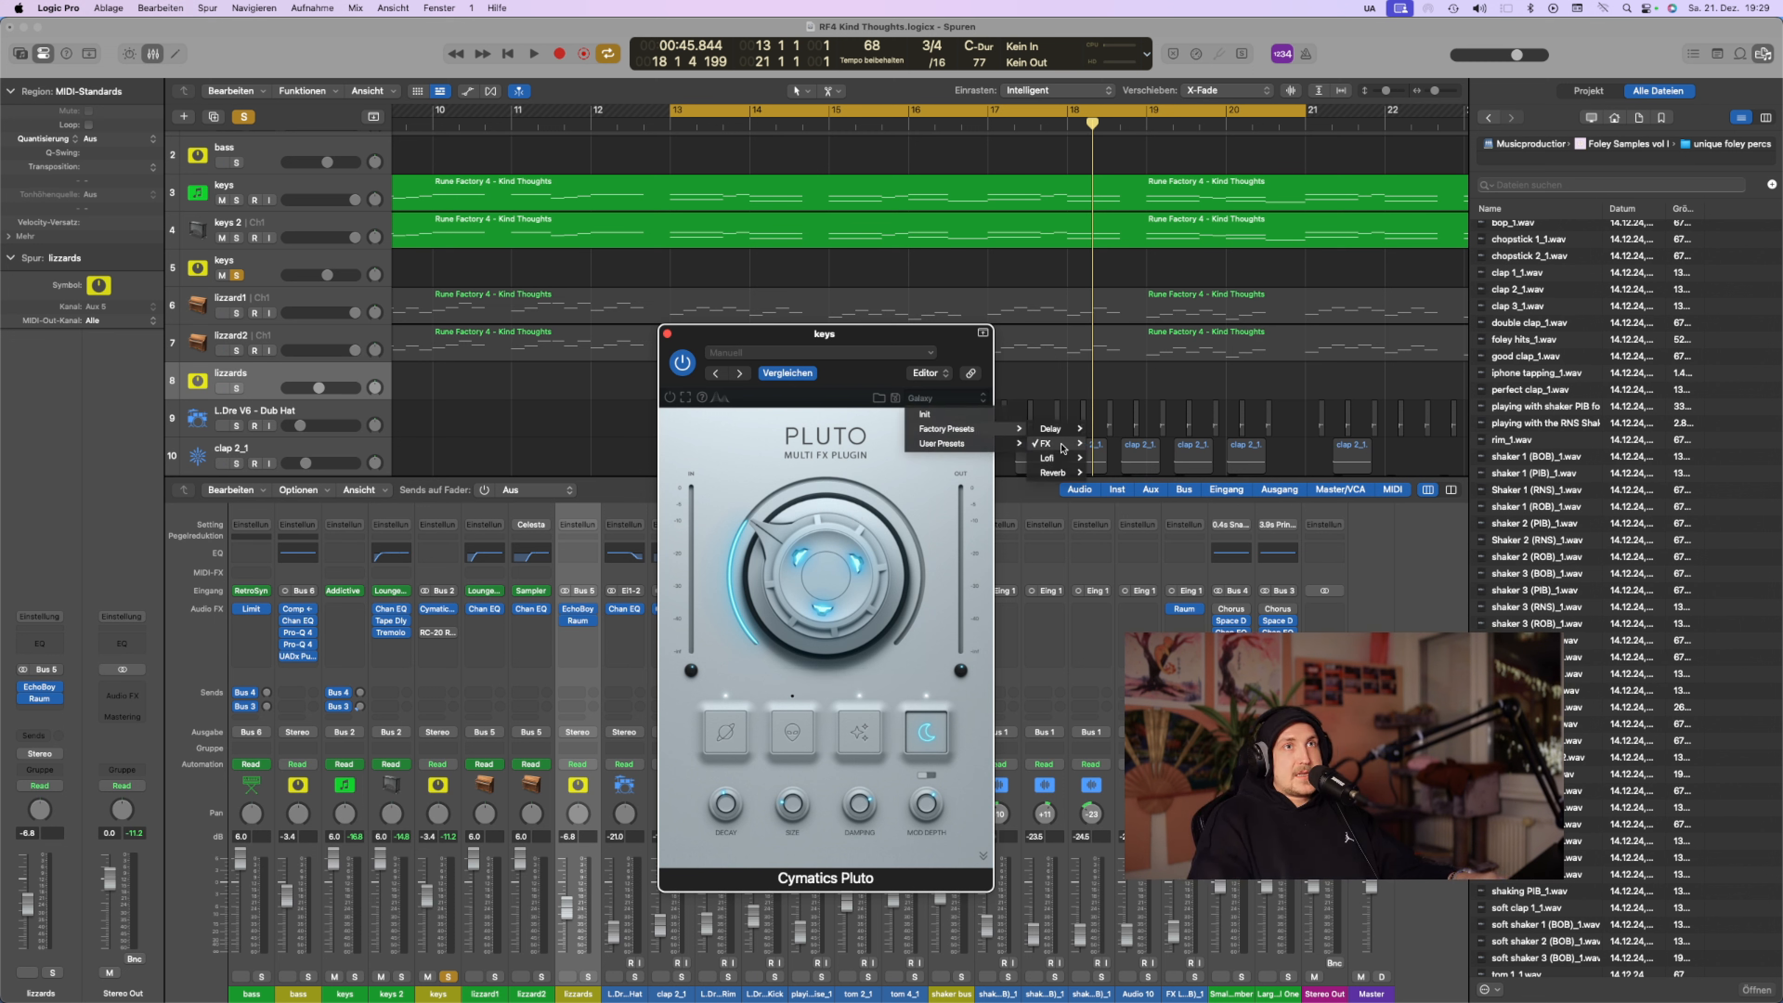
{"action": "mouse_move", "coordinate": [1060, 445]}
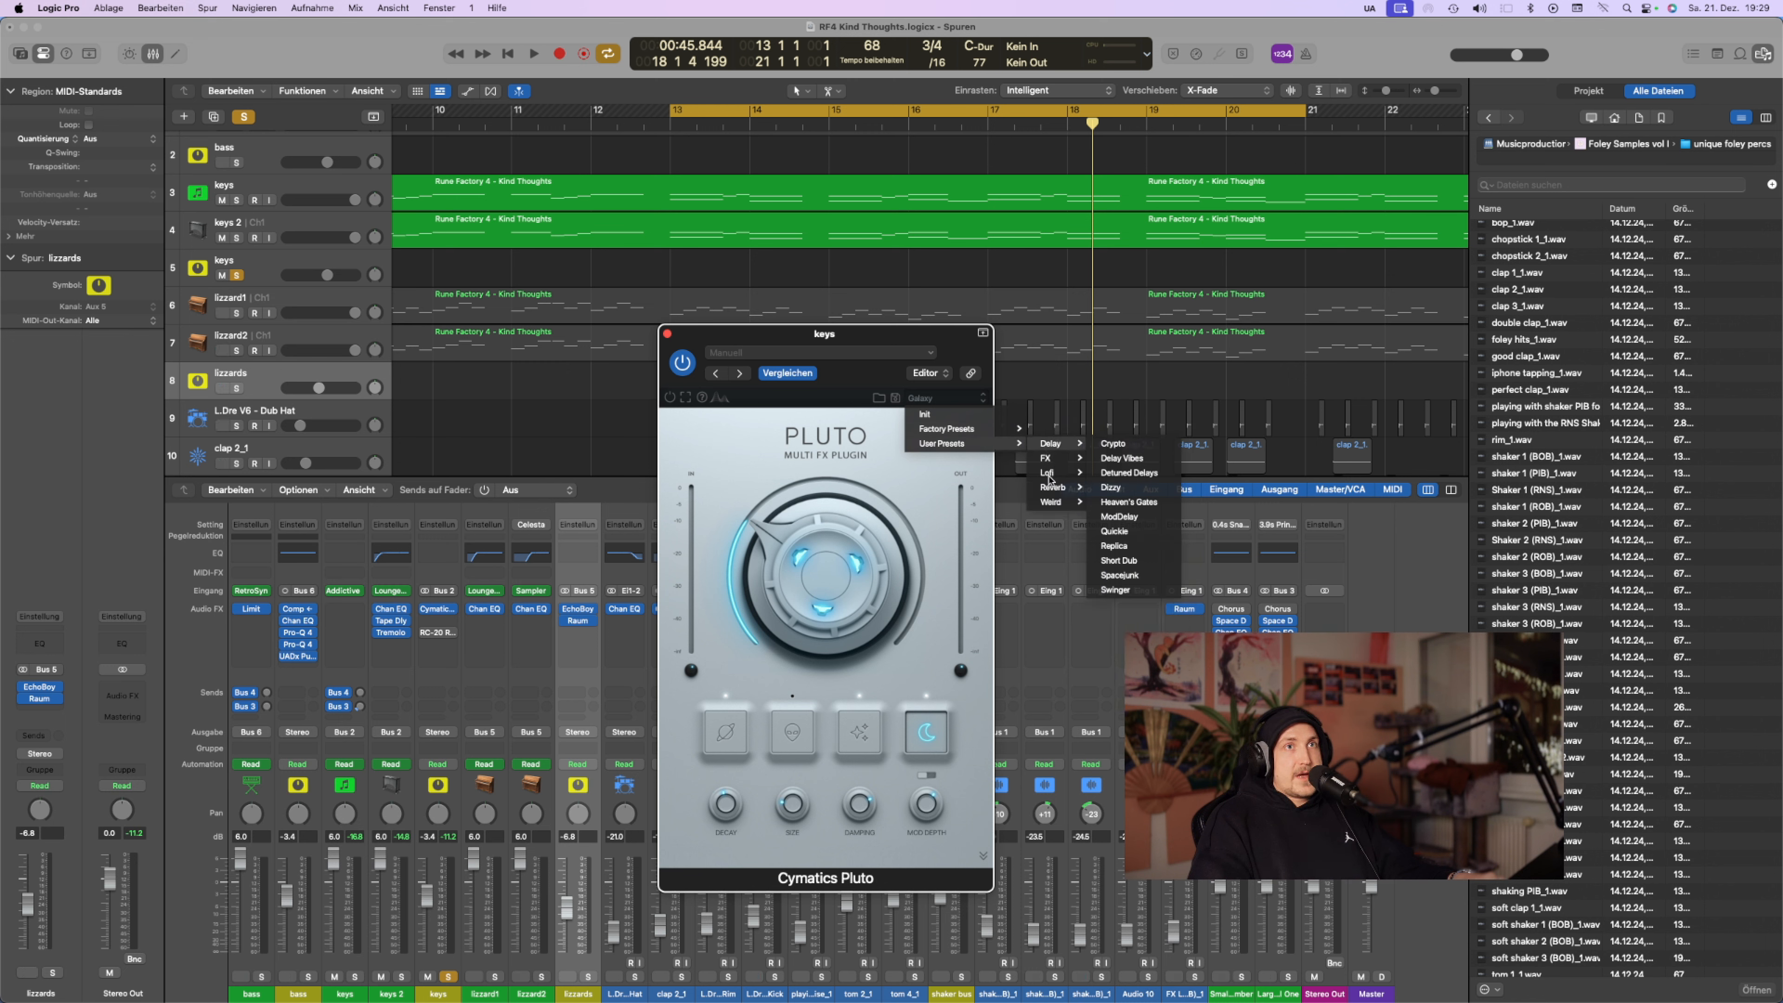
{"action": "left_click", "coordinate": [834, 459]}
{"action": "mouse_move", "coordinate": [807, 610]}
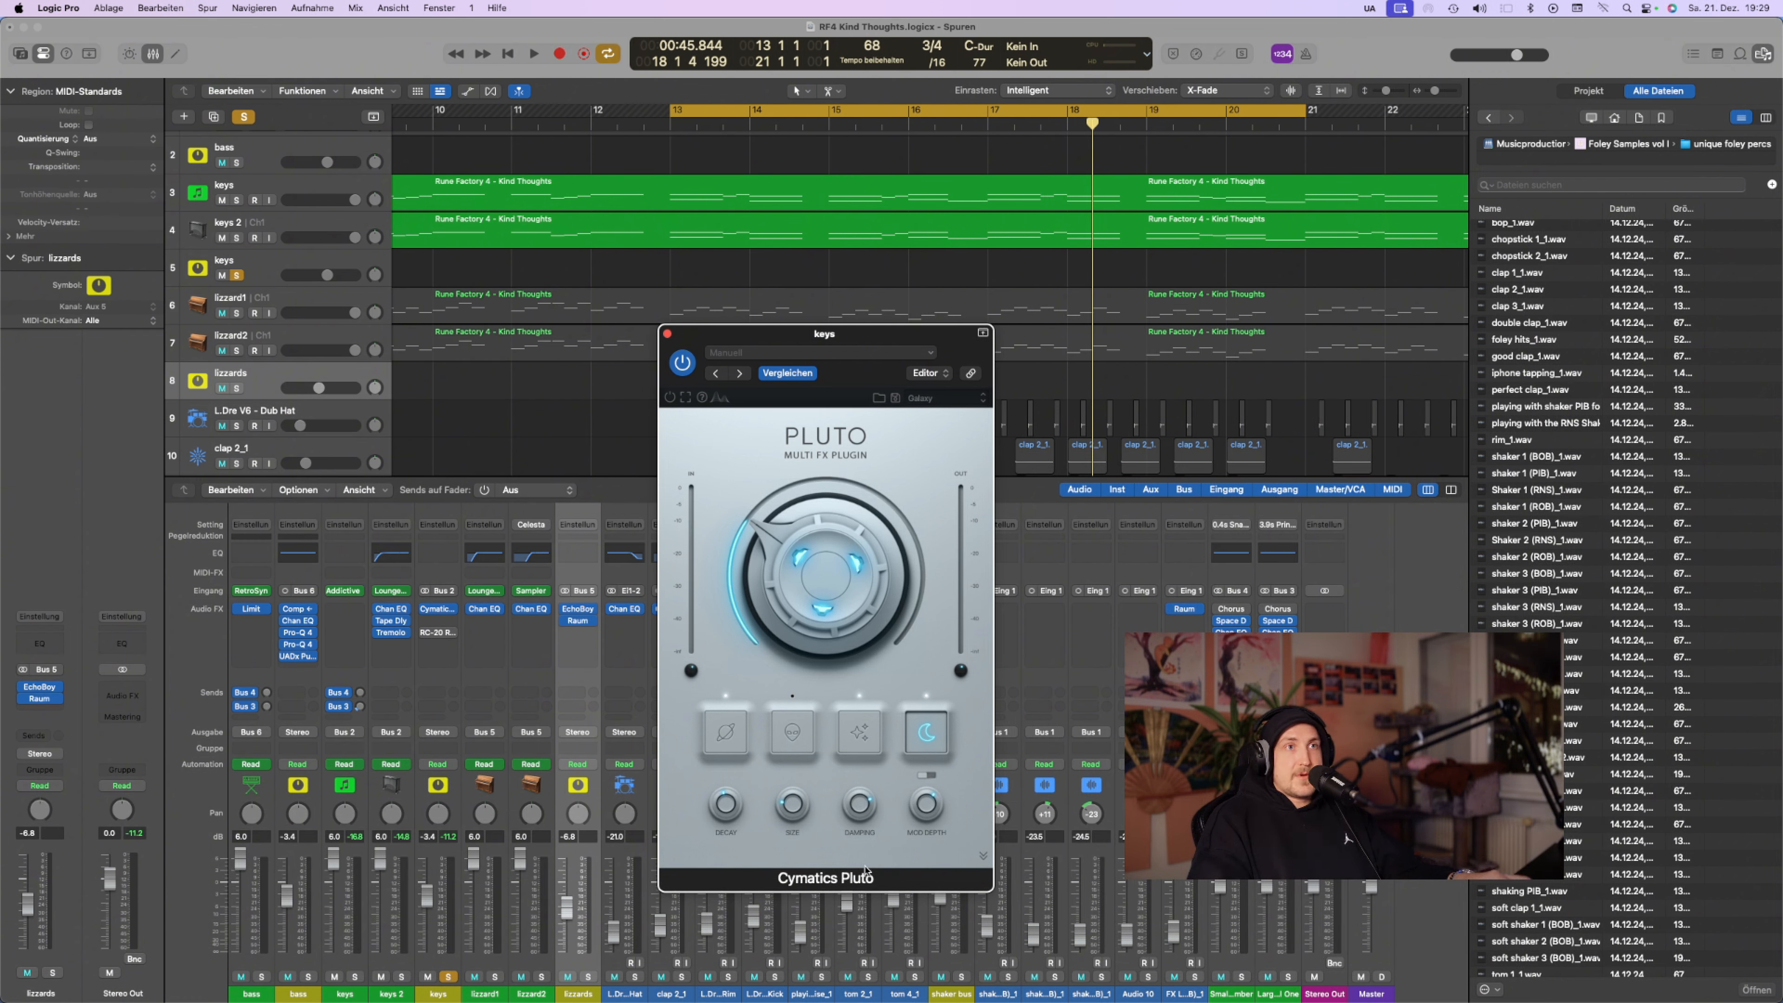
{"action": "mouse_move", "coordinate": [923, 791]}
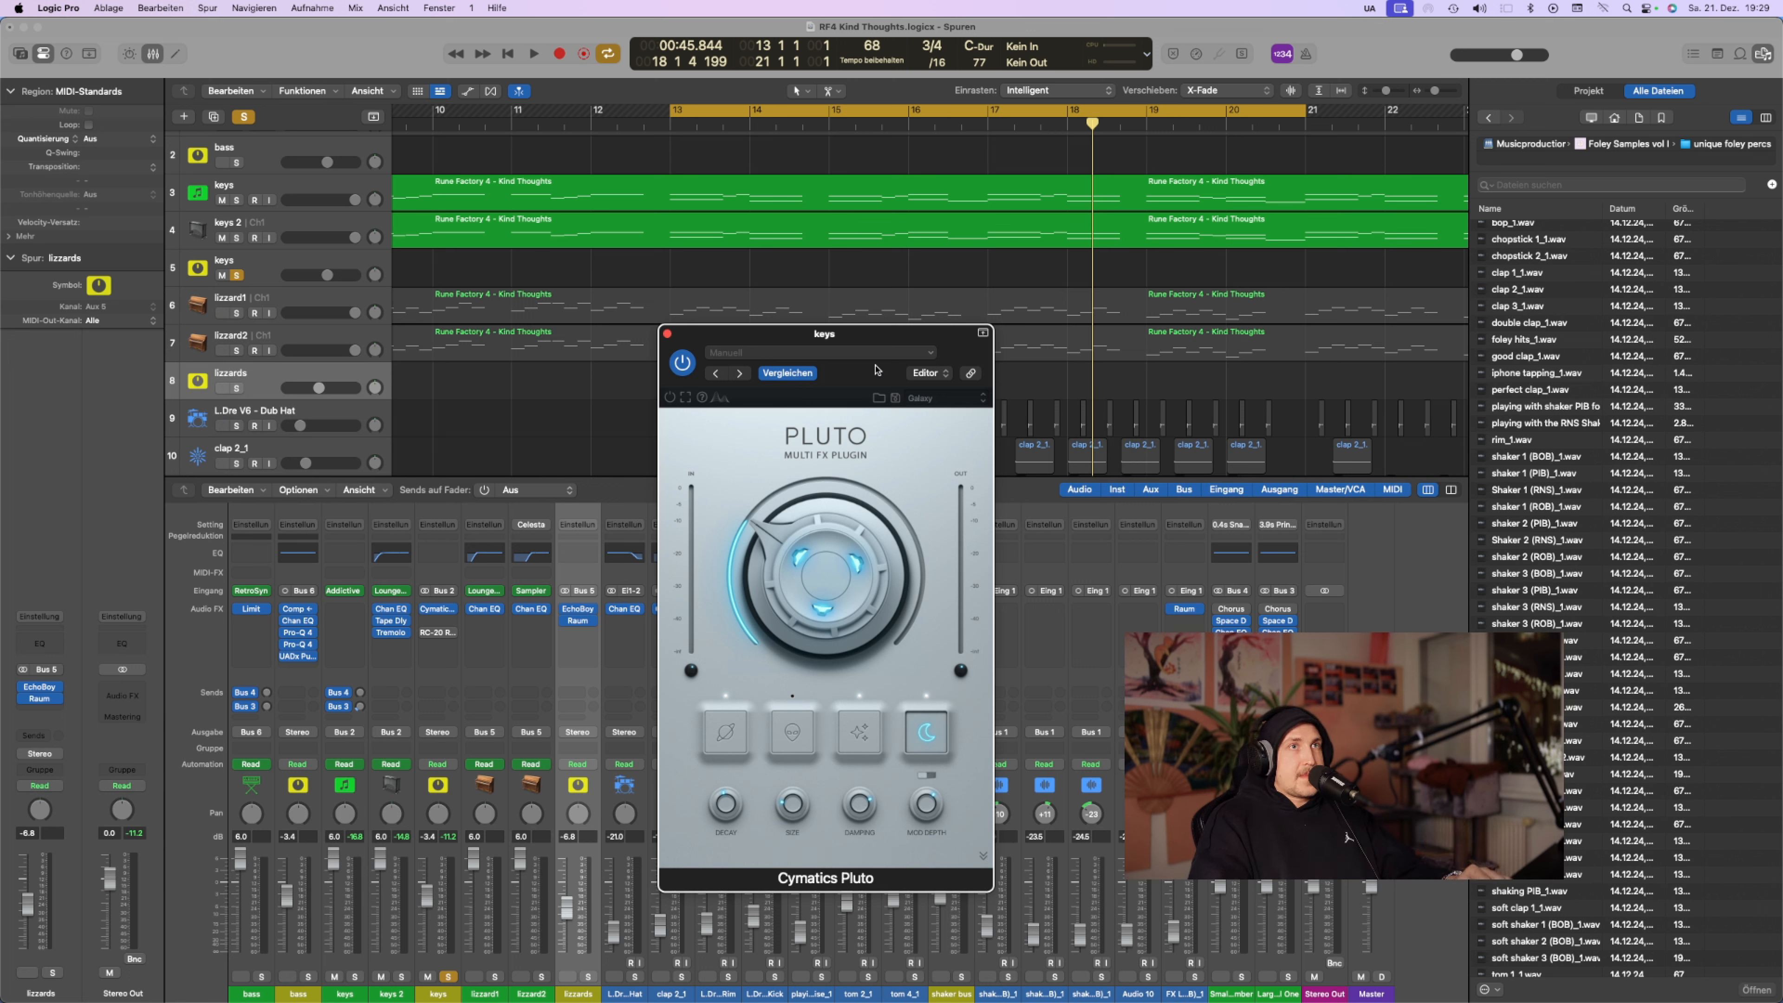
Hide the plug-in window's header, set Pluto's interface size to Large and move the window over the track list
{"action": "left_click", "coordinate": [982, 332]}
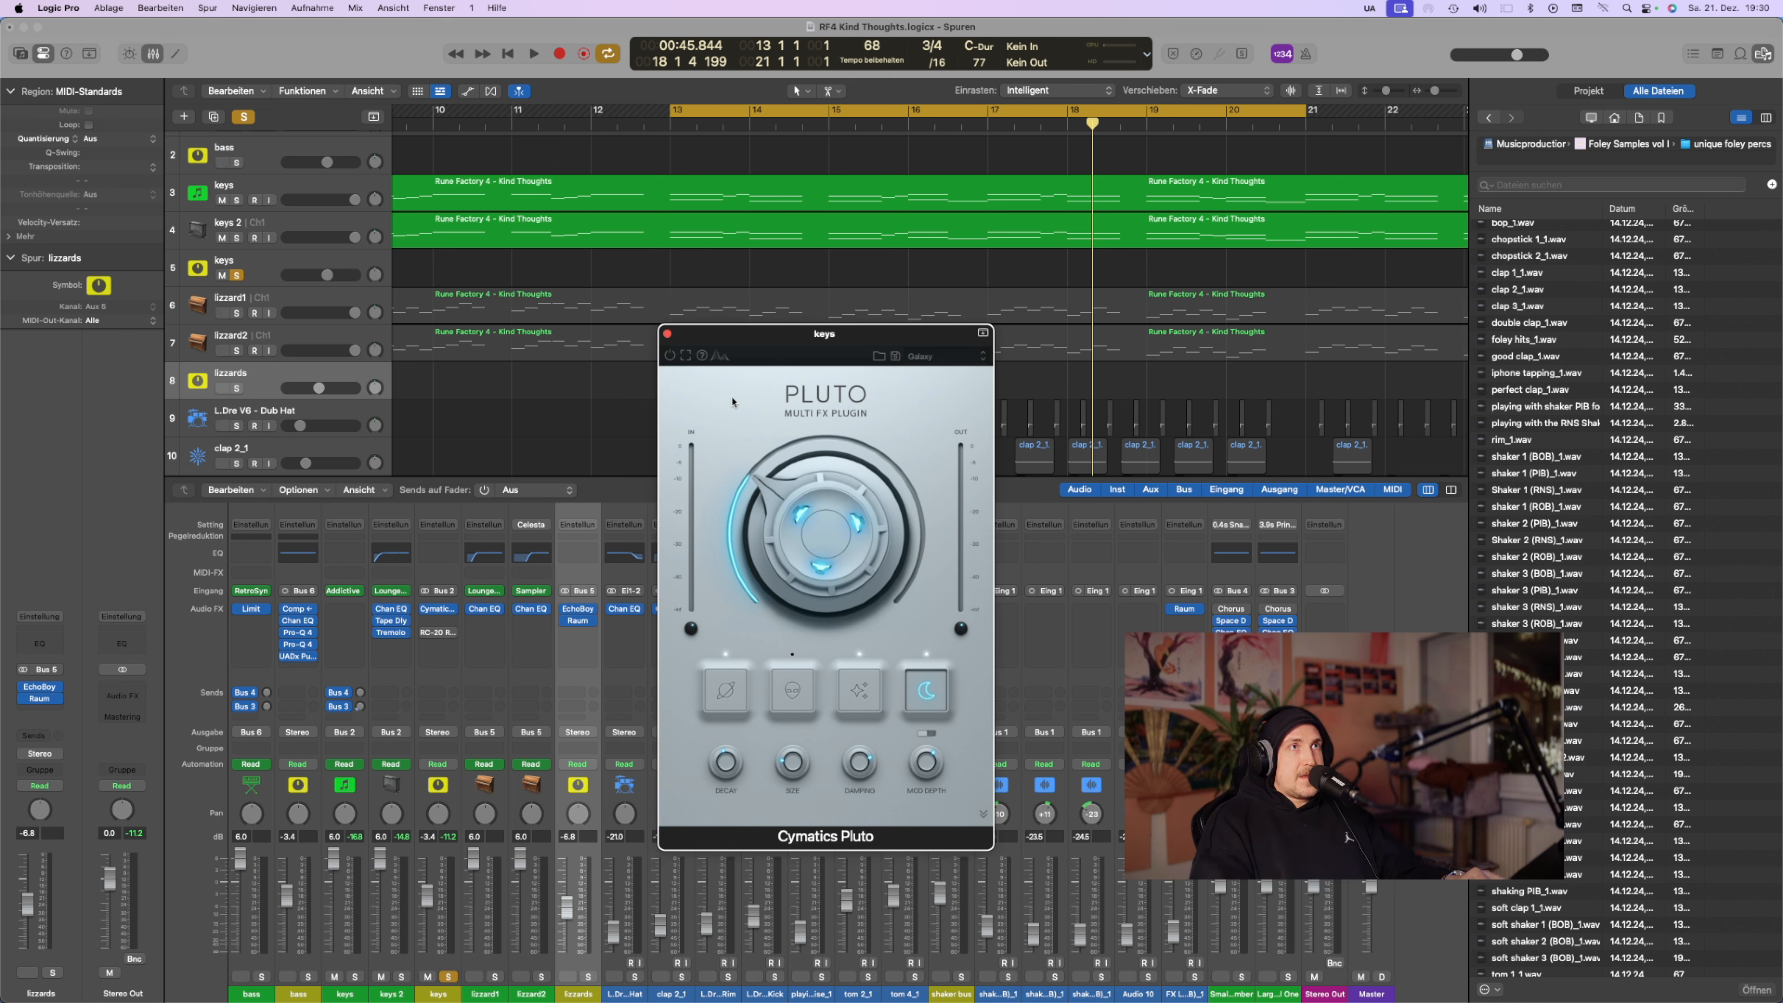
{"action": "left_click", "coordinate": [681, 357]}
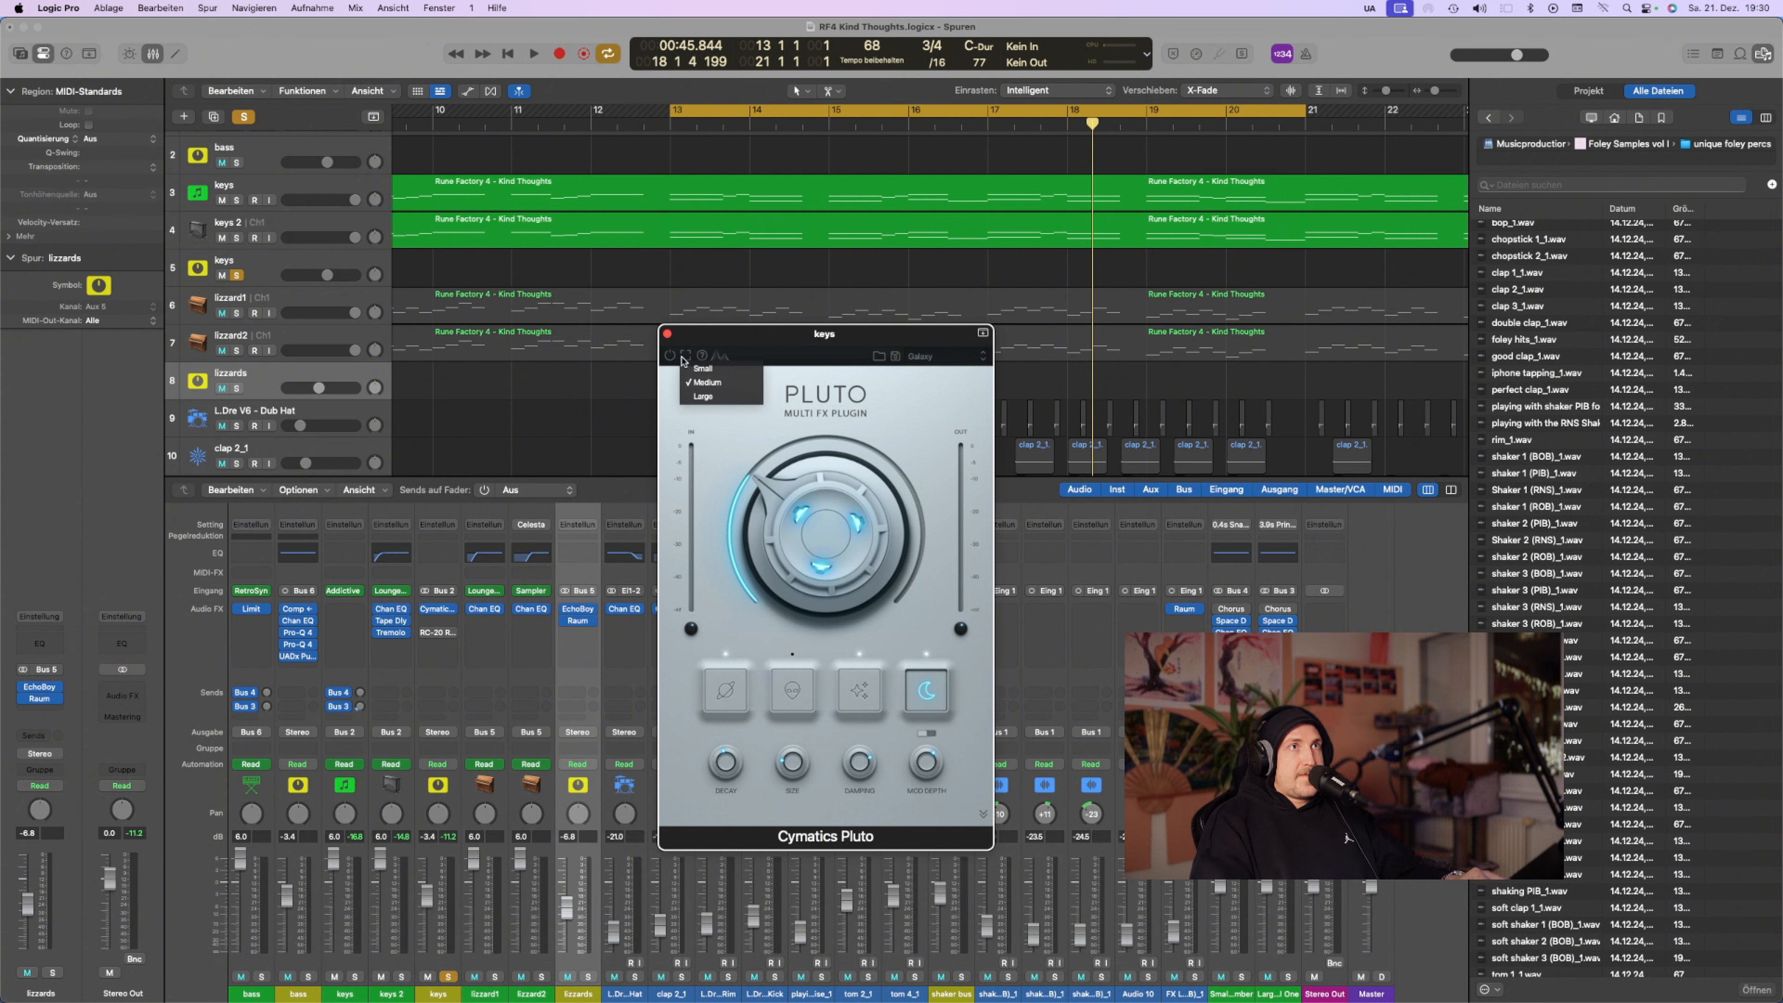
{"action": "left_click", "coordinate": [716, 400]}
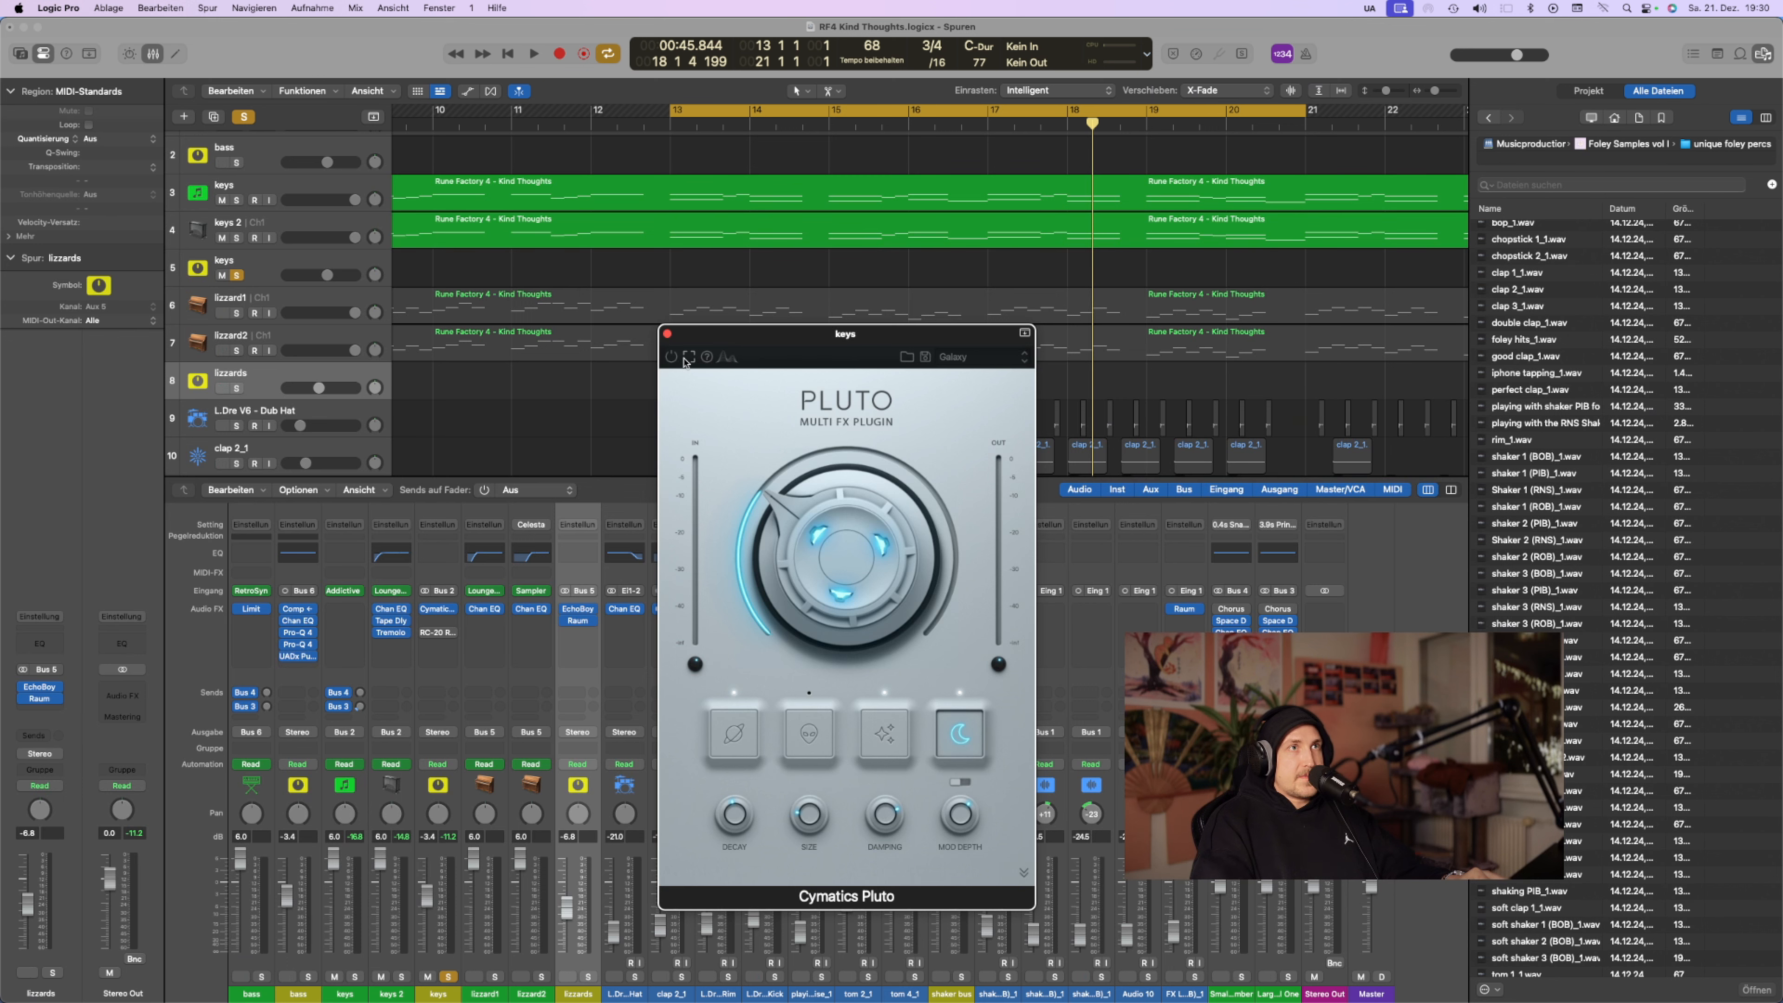
{"action": "left_click", "coordinate": [683, 359]}
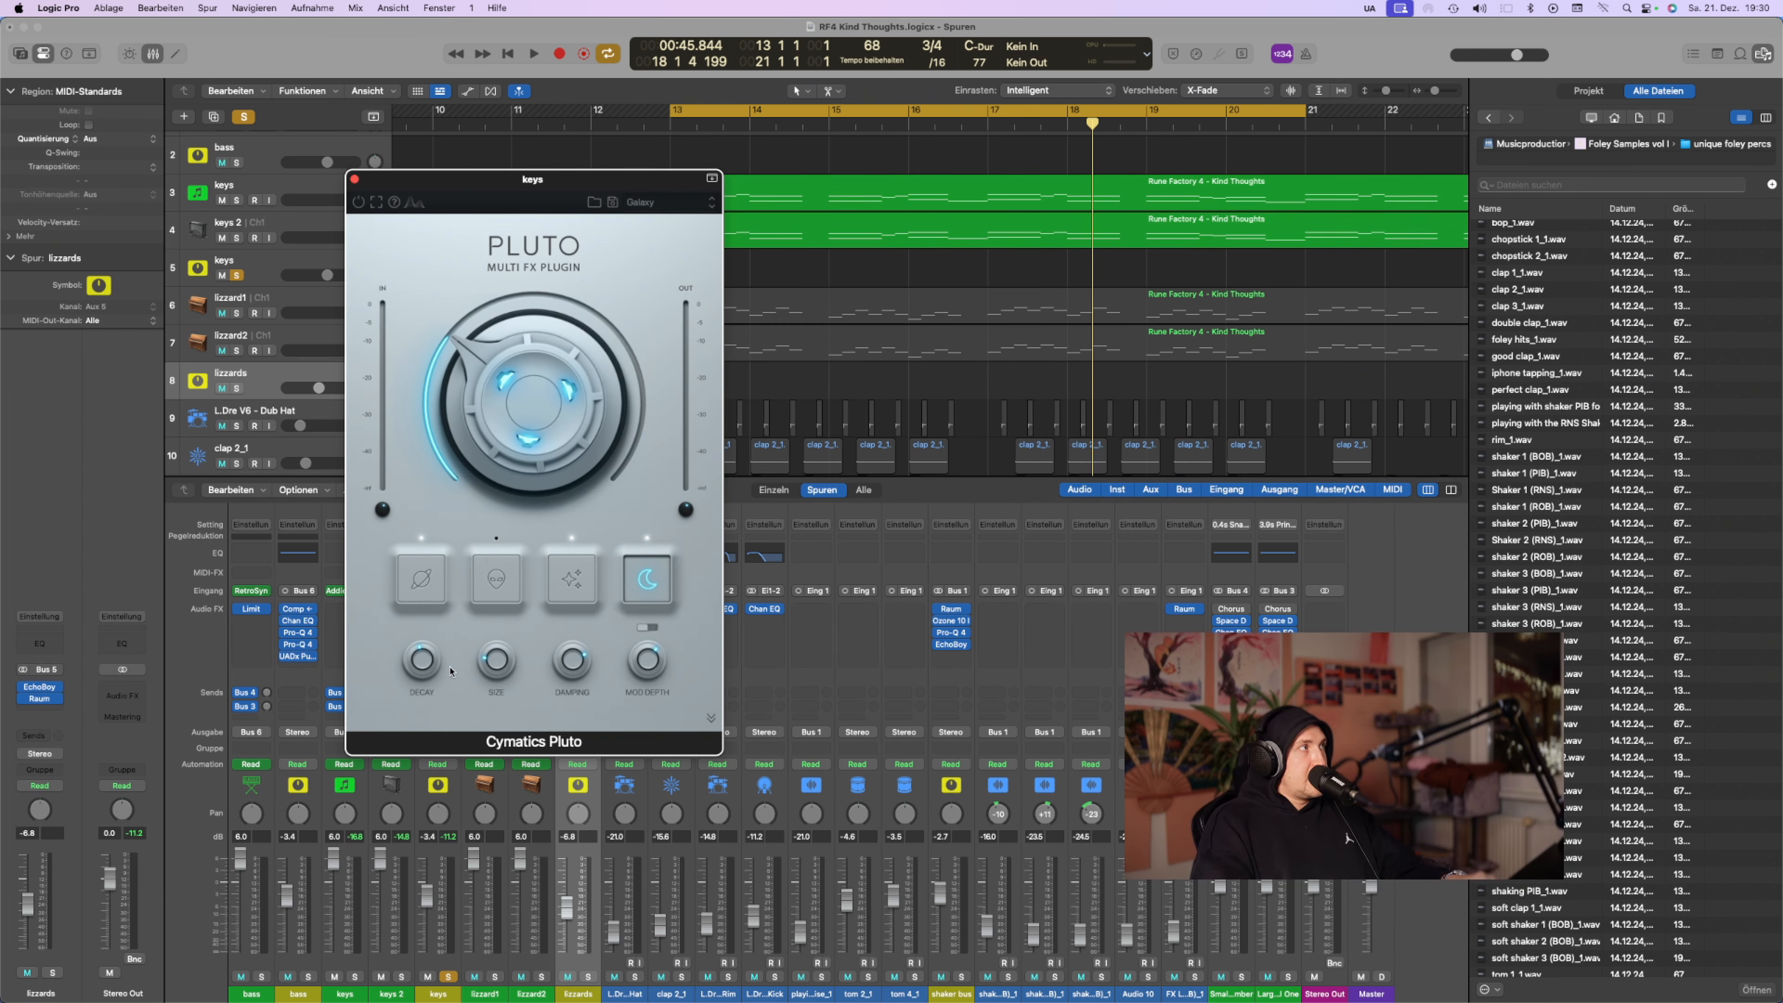
Examine the rate, Stereo and Blend controls of Pluto's Wow/Flutter module and the controls of its Reverb module
{"action": "mouse_move", "coordinate": [423, 671]}
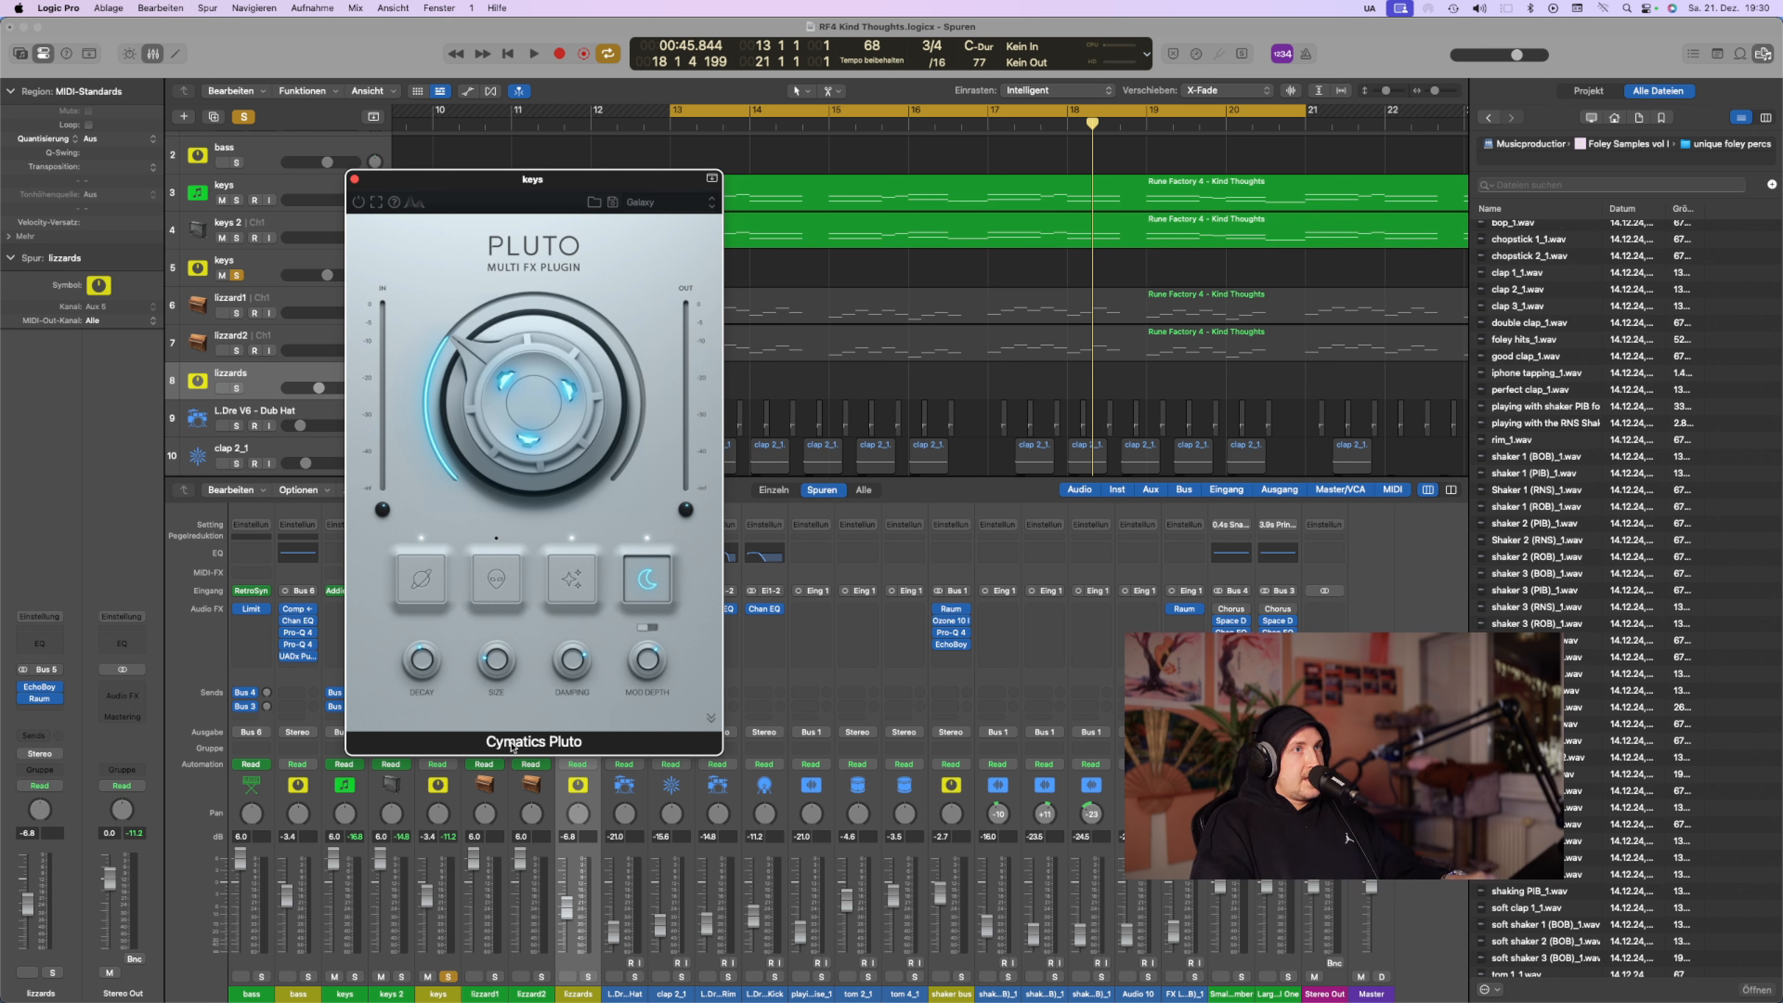
{"action": "mouse_move", "coordinate": [496, 649]}
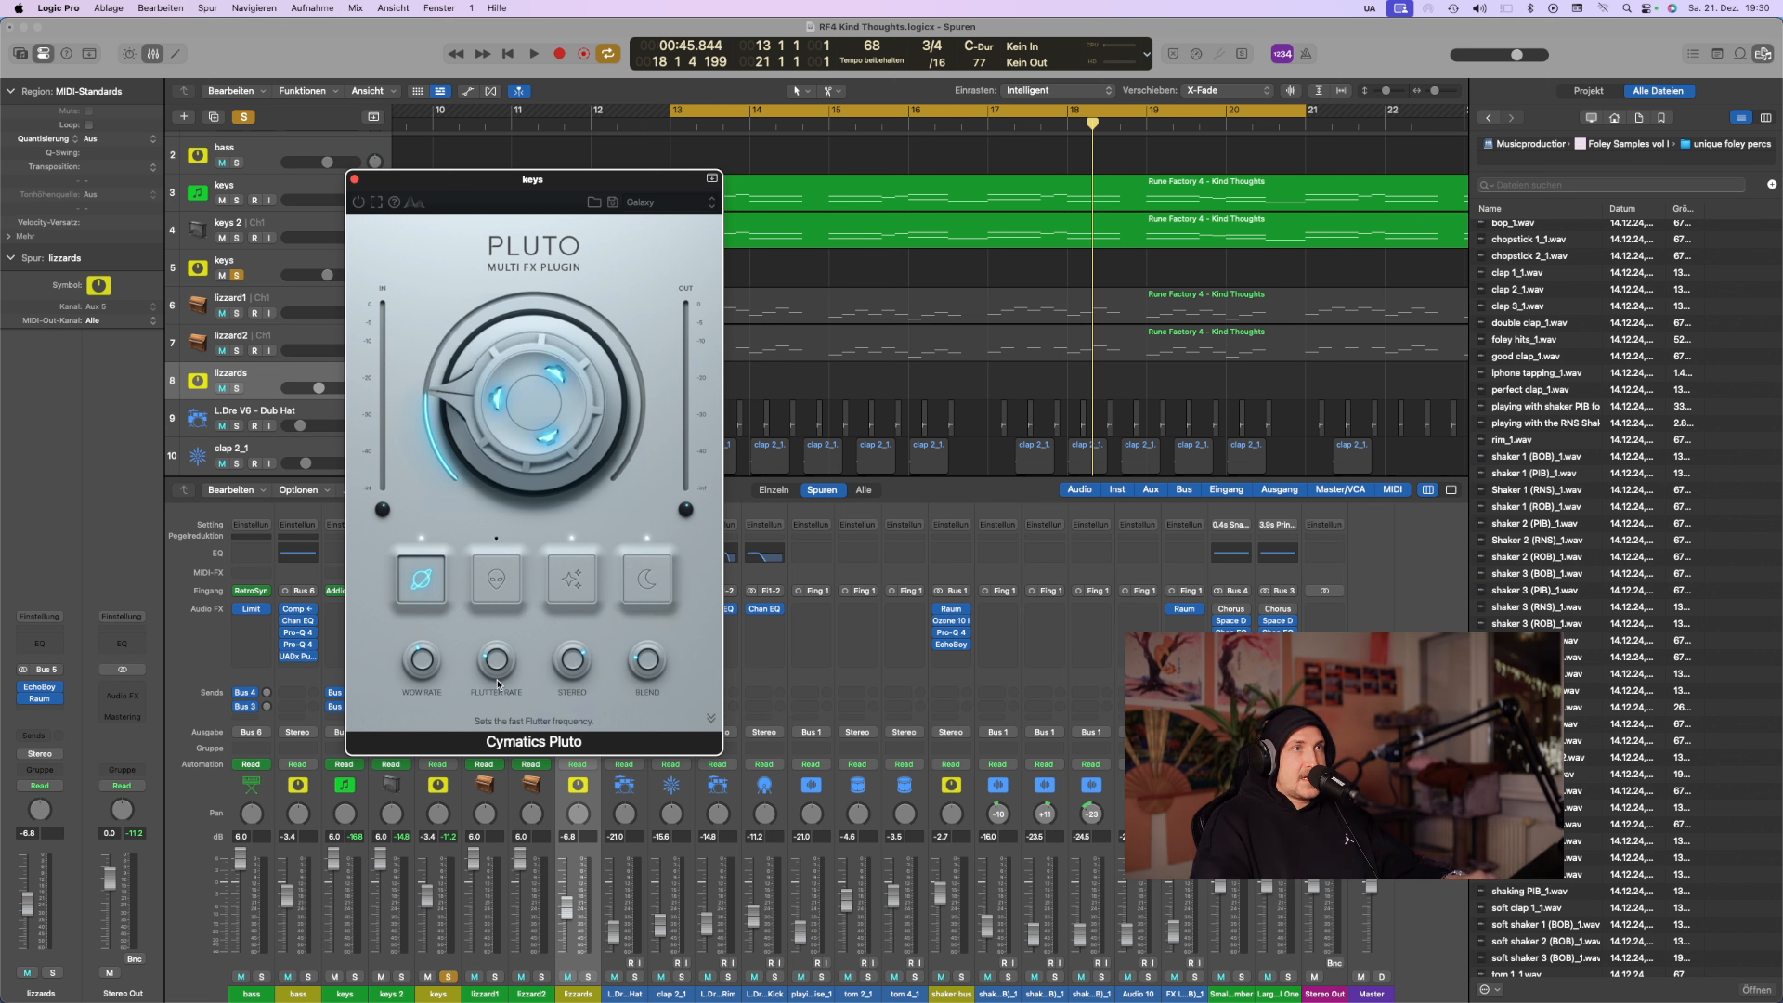
{"action": "mouse_move", "coordinate": [438, 676]}
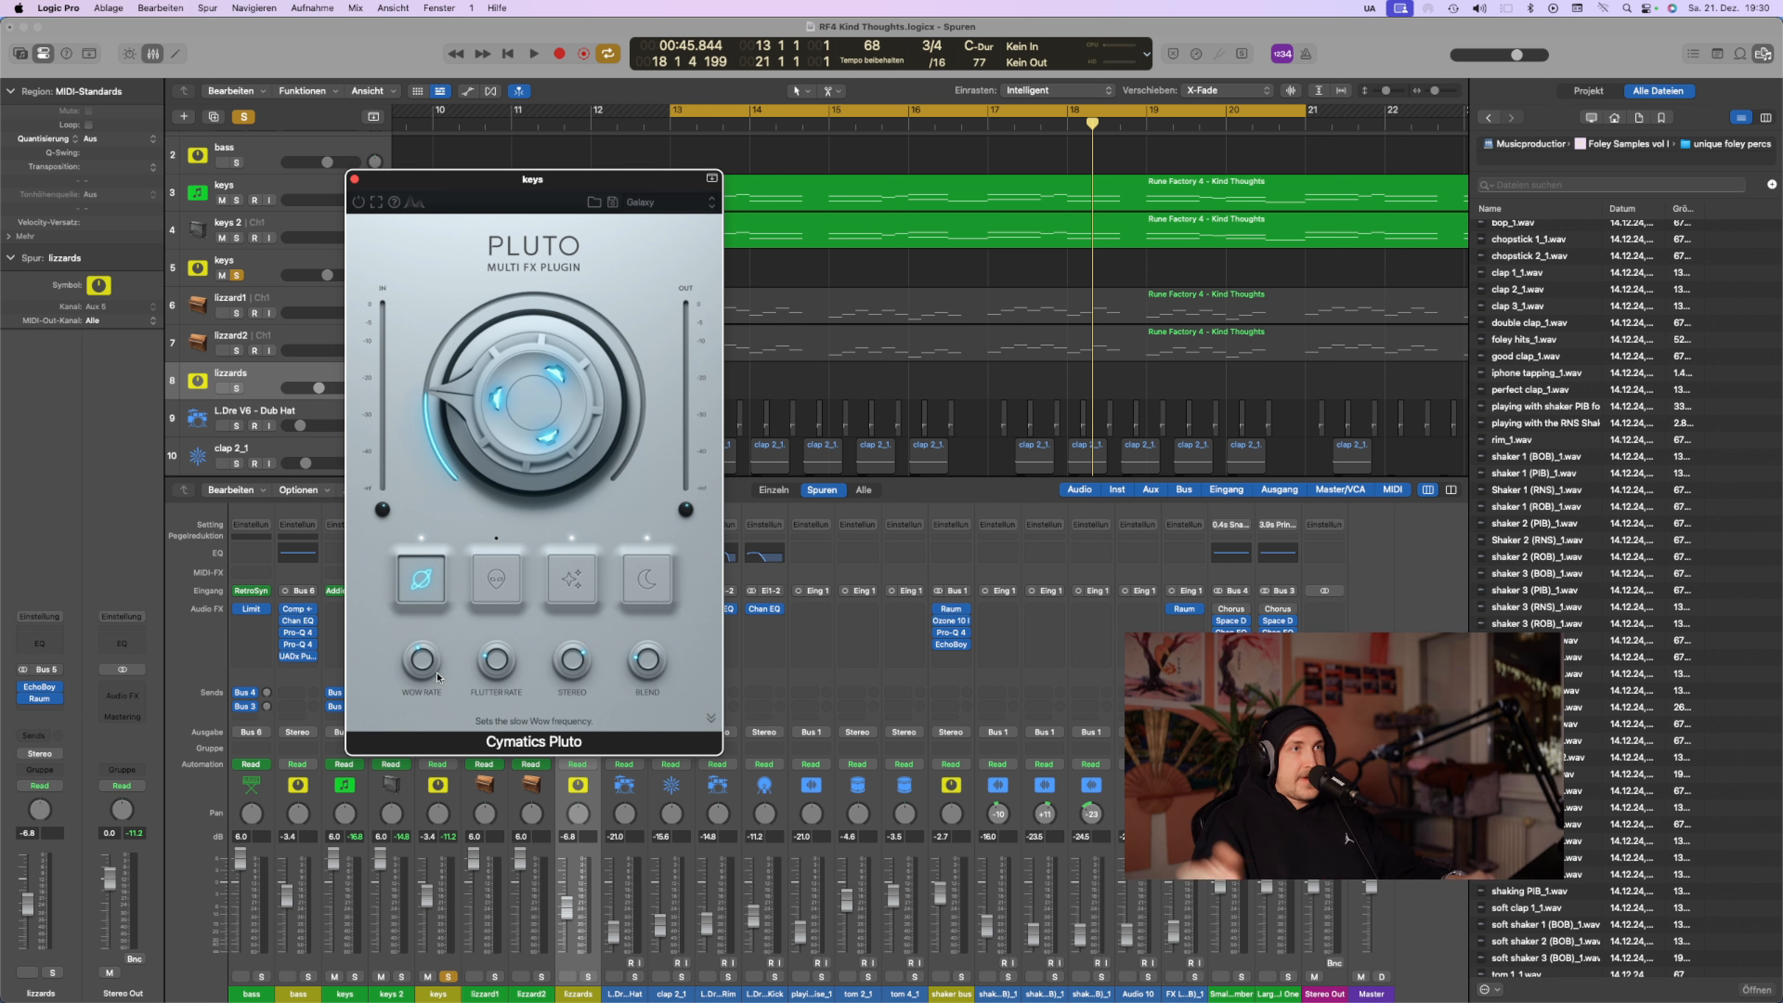
{"action": "mouse_move", "coordinate": [596, 679]}
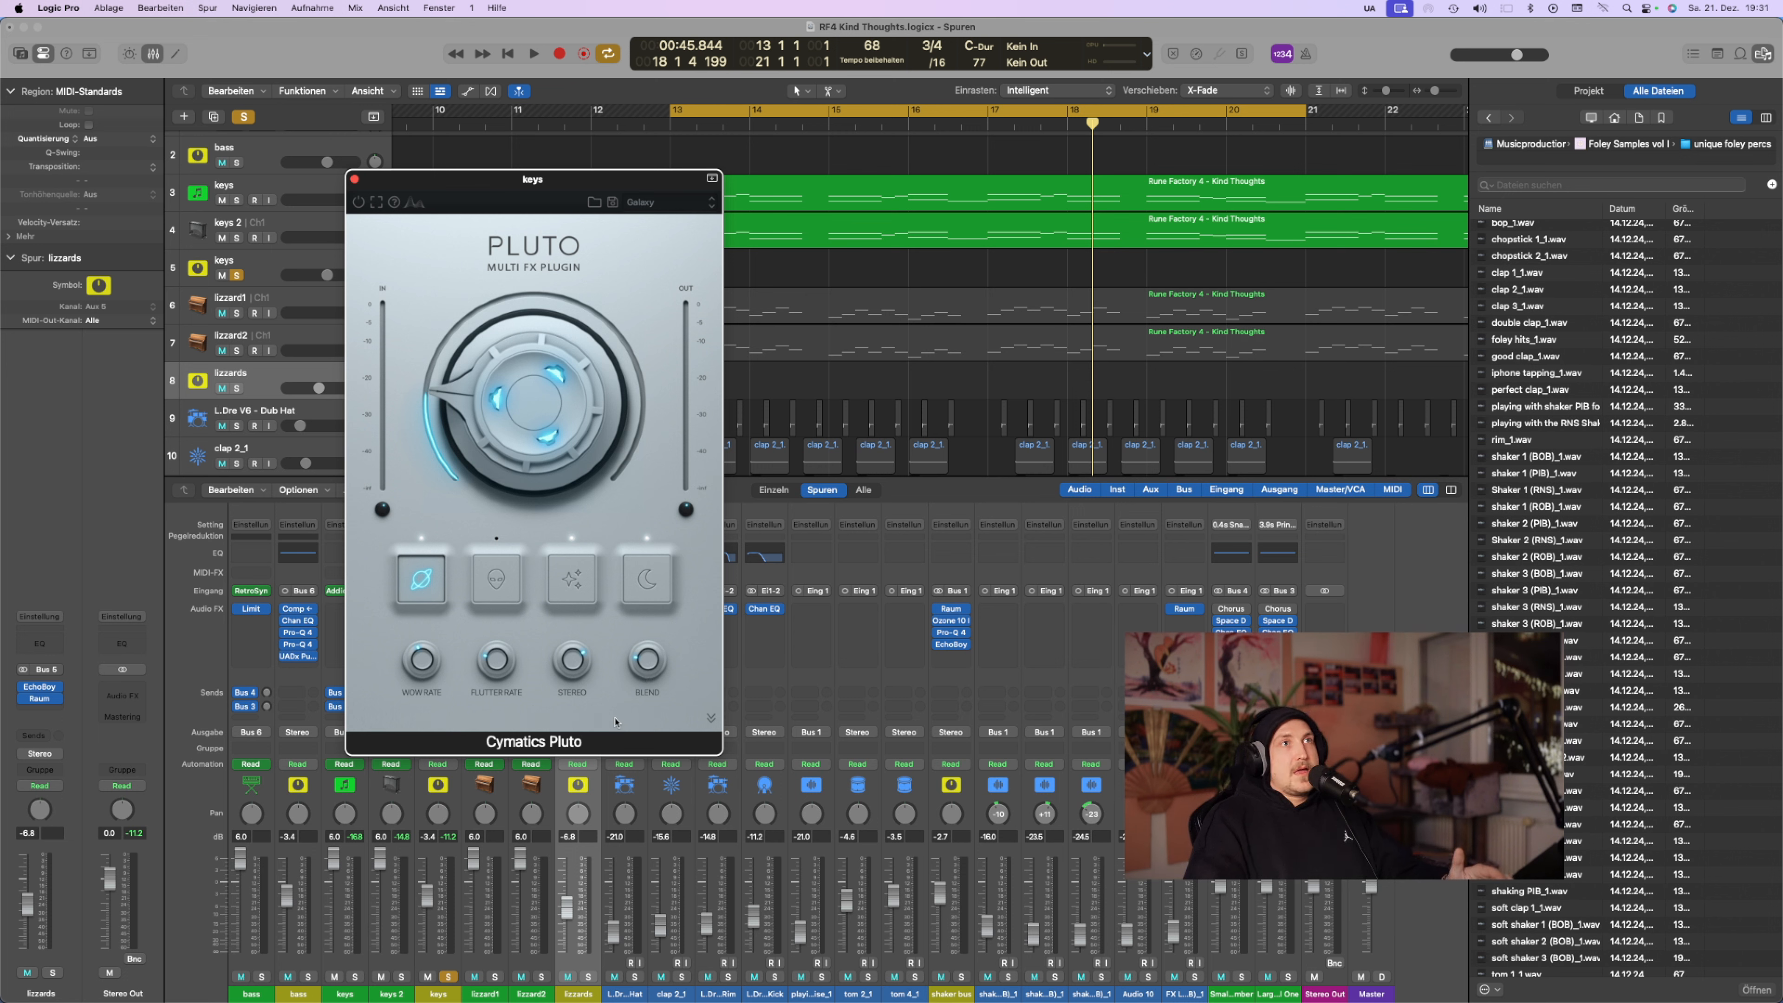
{"action": "mouse_move", "coordinate": [568, 643]}
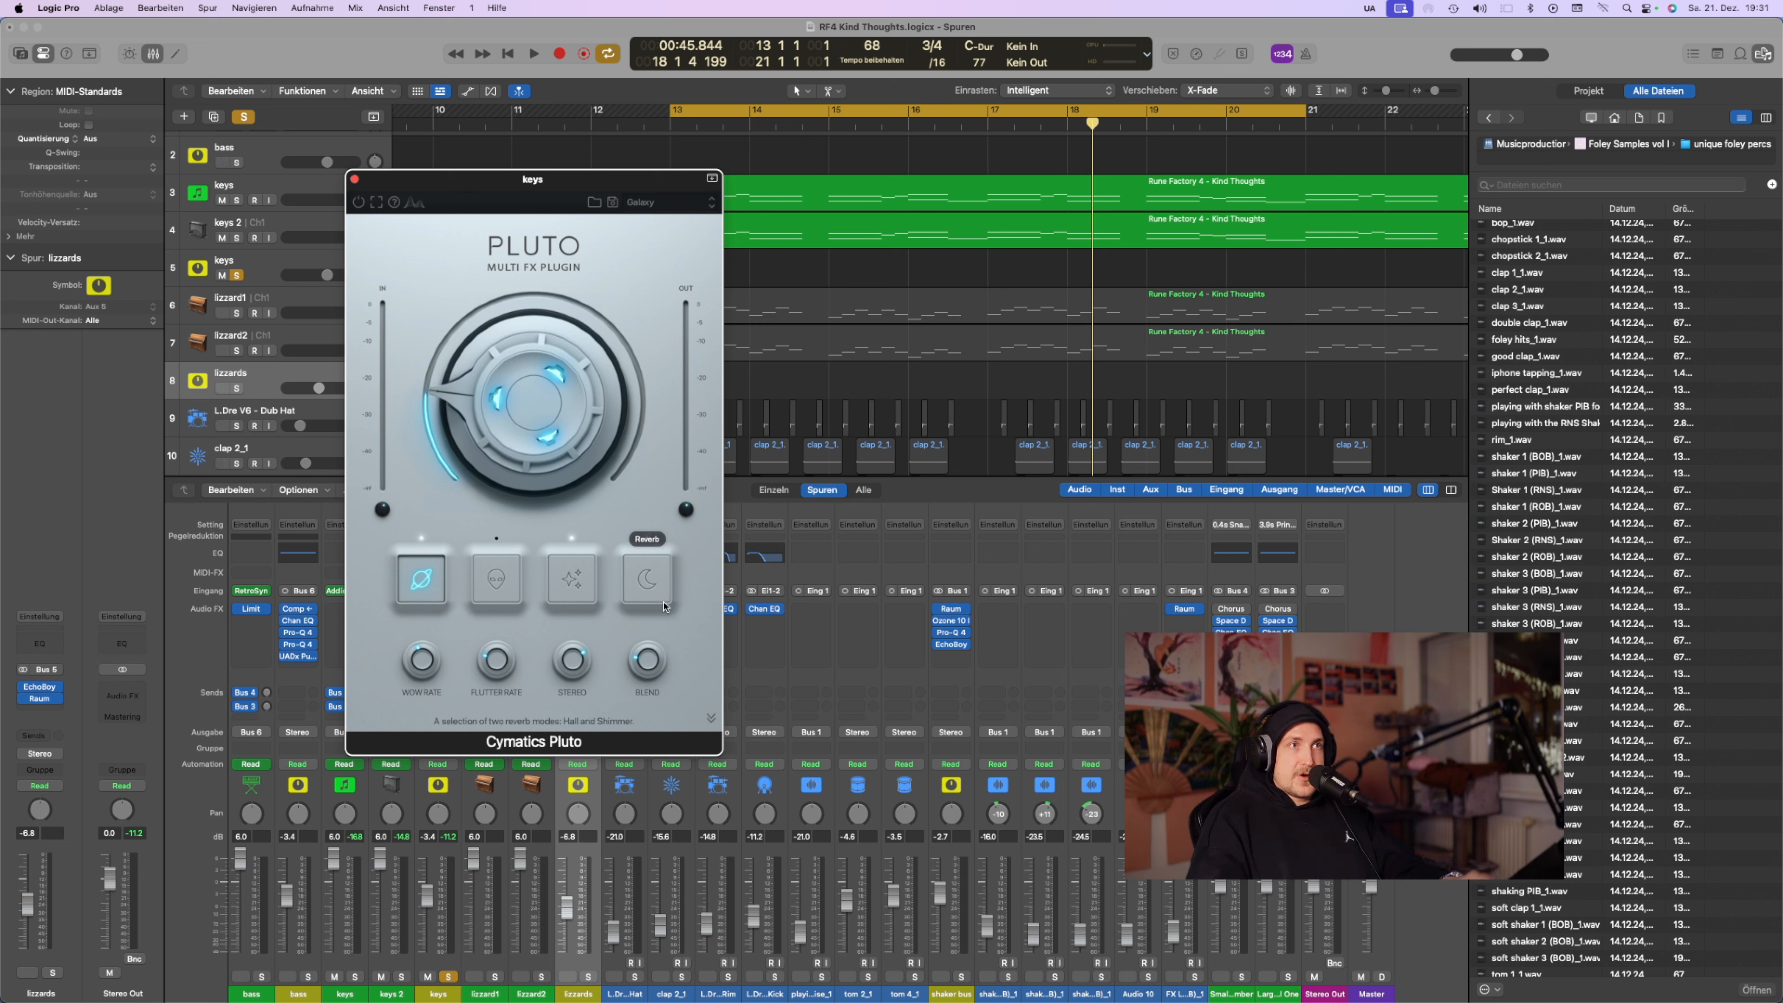
{"action": "left_click", "coordinate": [644, 587]}
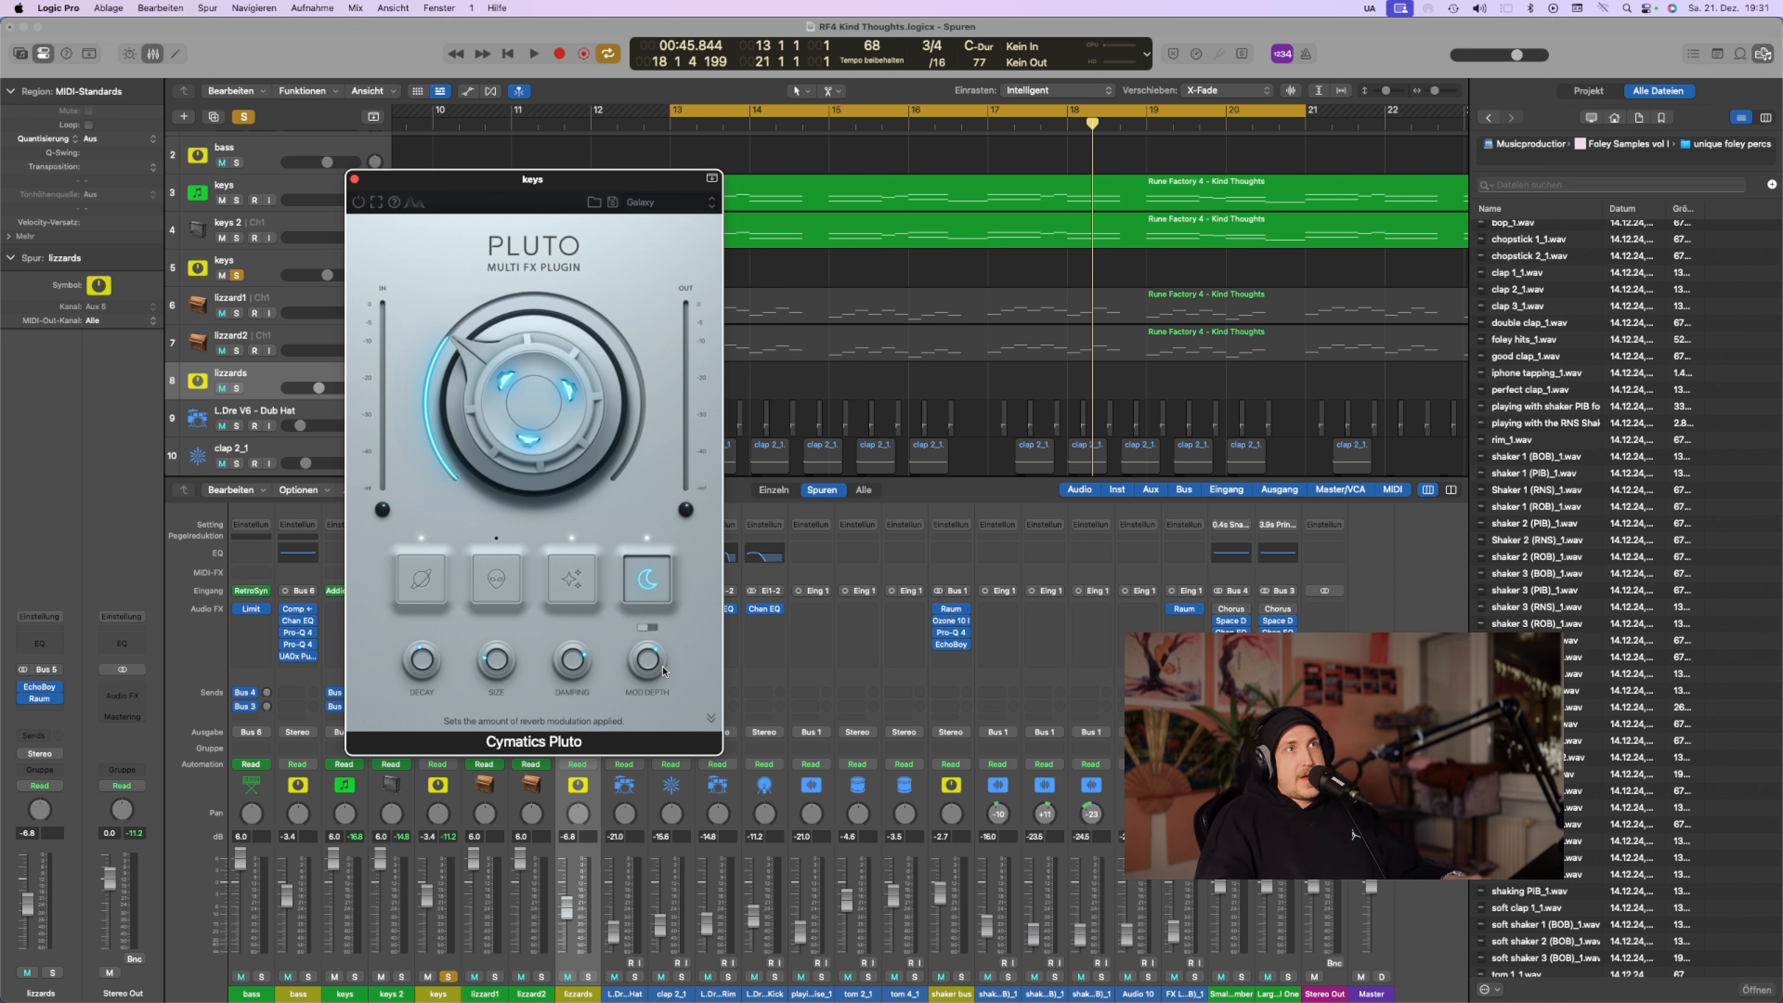
Close the Pluto window and re-enable RC-20 on the keys bus
{"action": "left_click", "coordinate": [354, 180]}
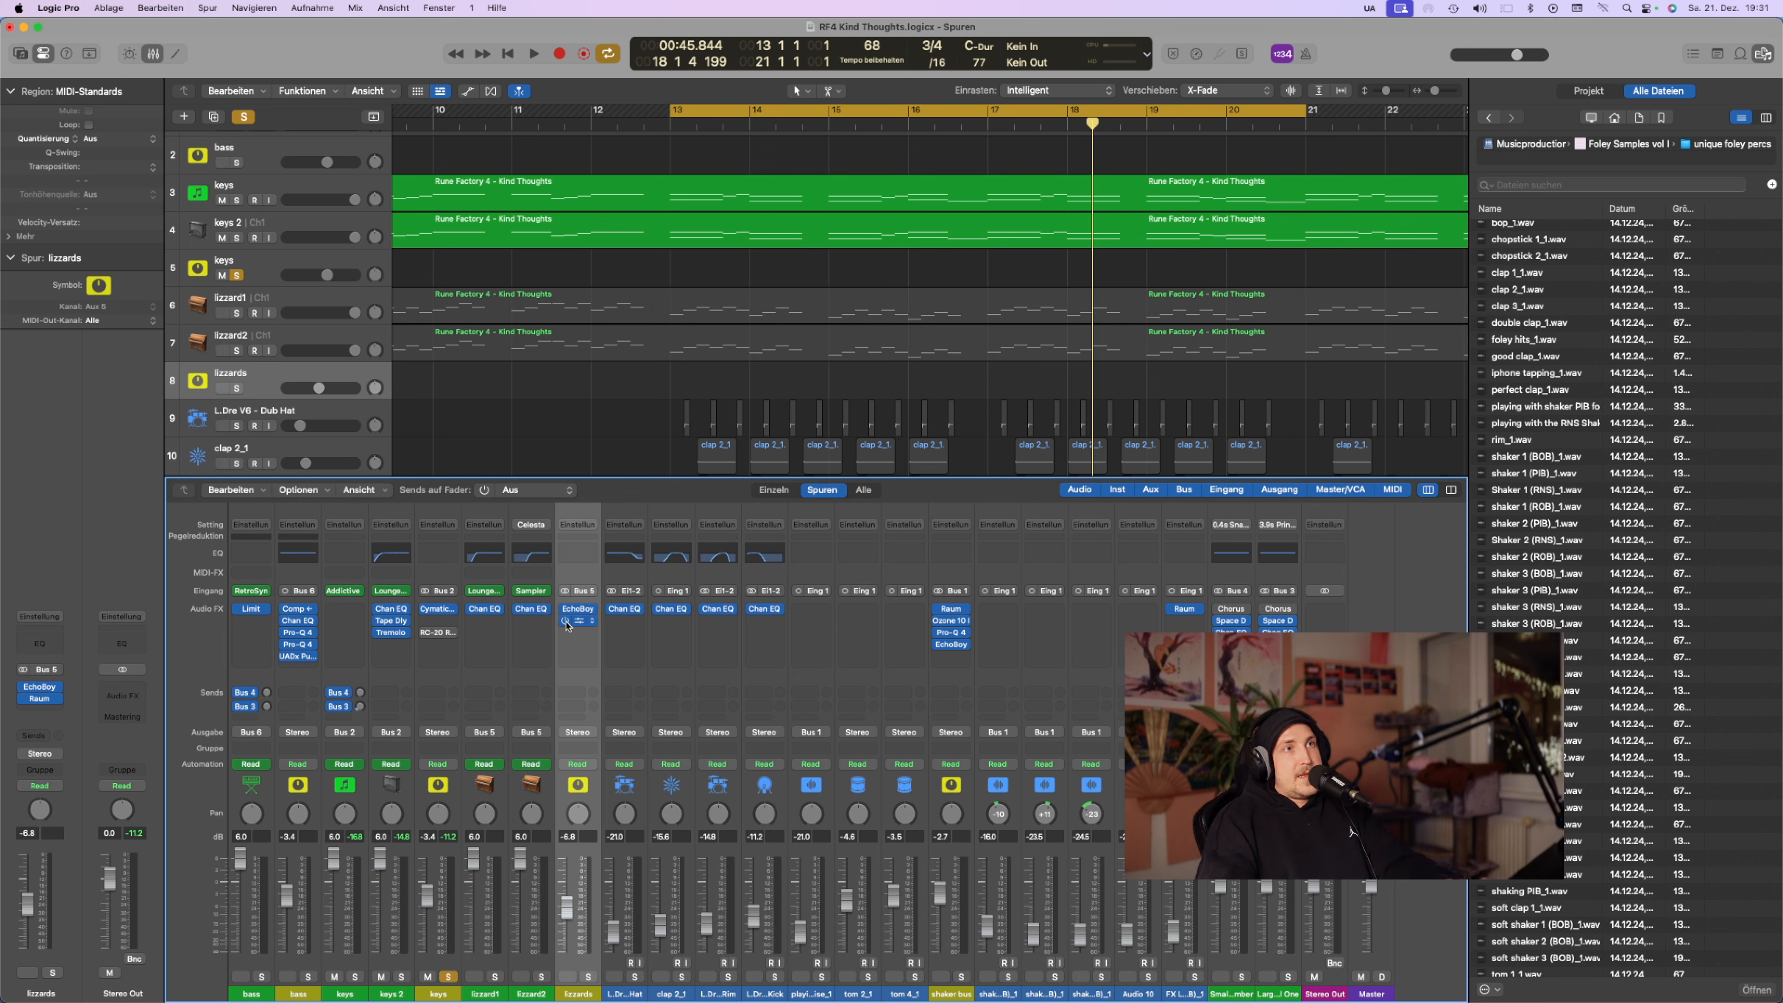
{"action": "left_click", "coordinate": [425, 634]}
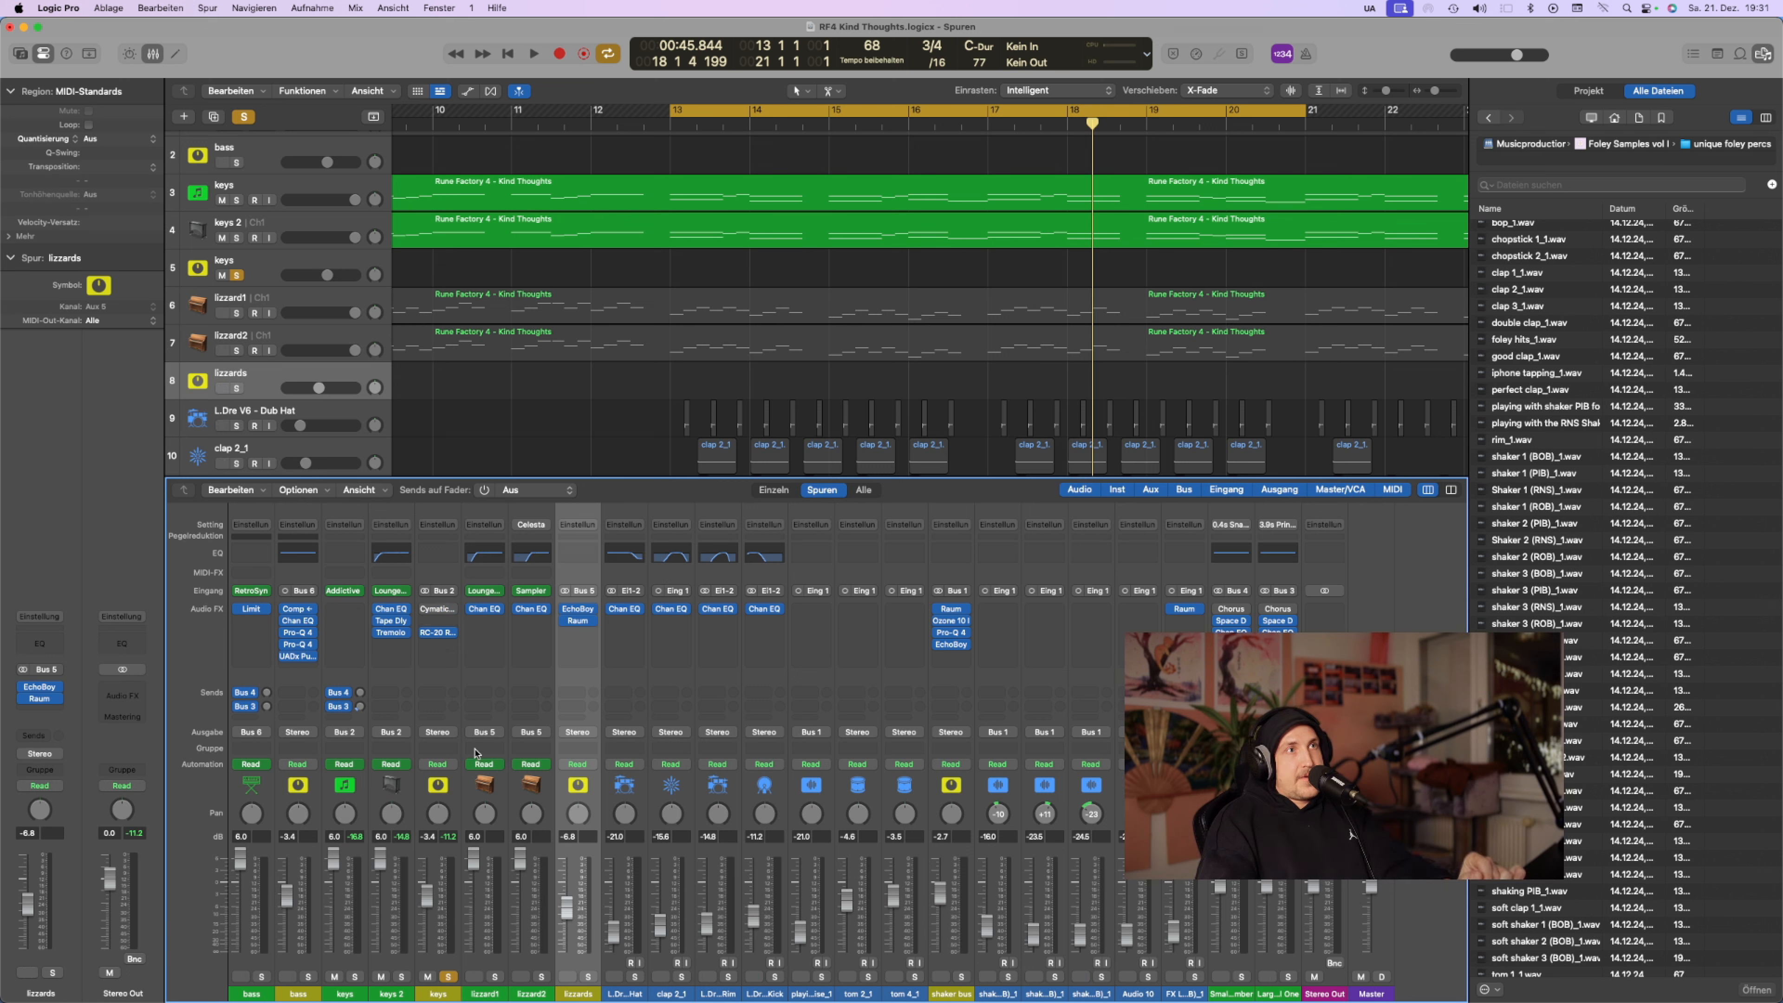
Turn off solo on the keys bus and play a stretch of the full mix
{"action": "left_click", "coordinate": [448, 976]}
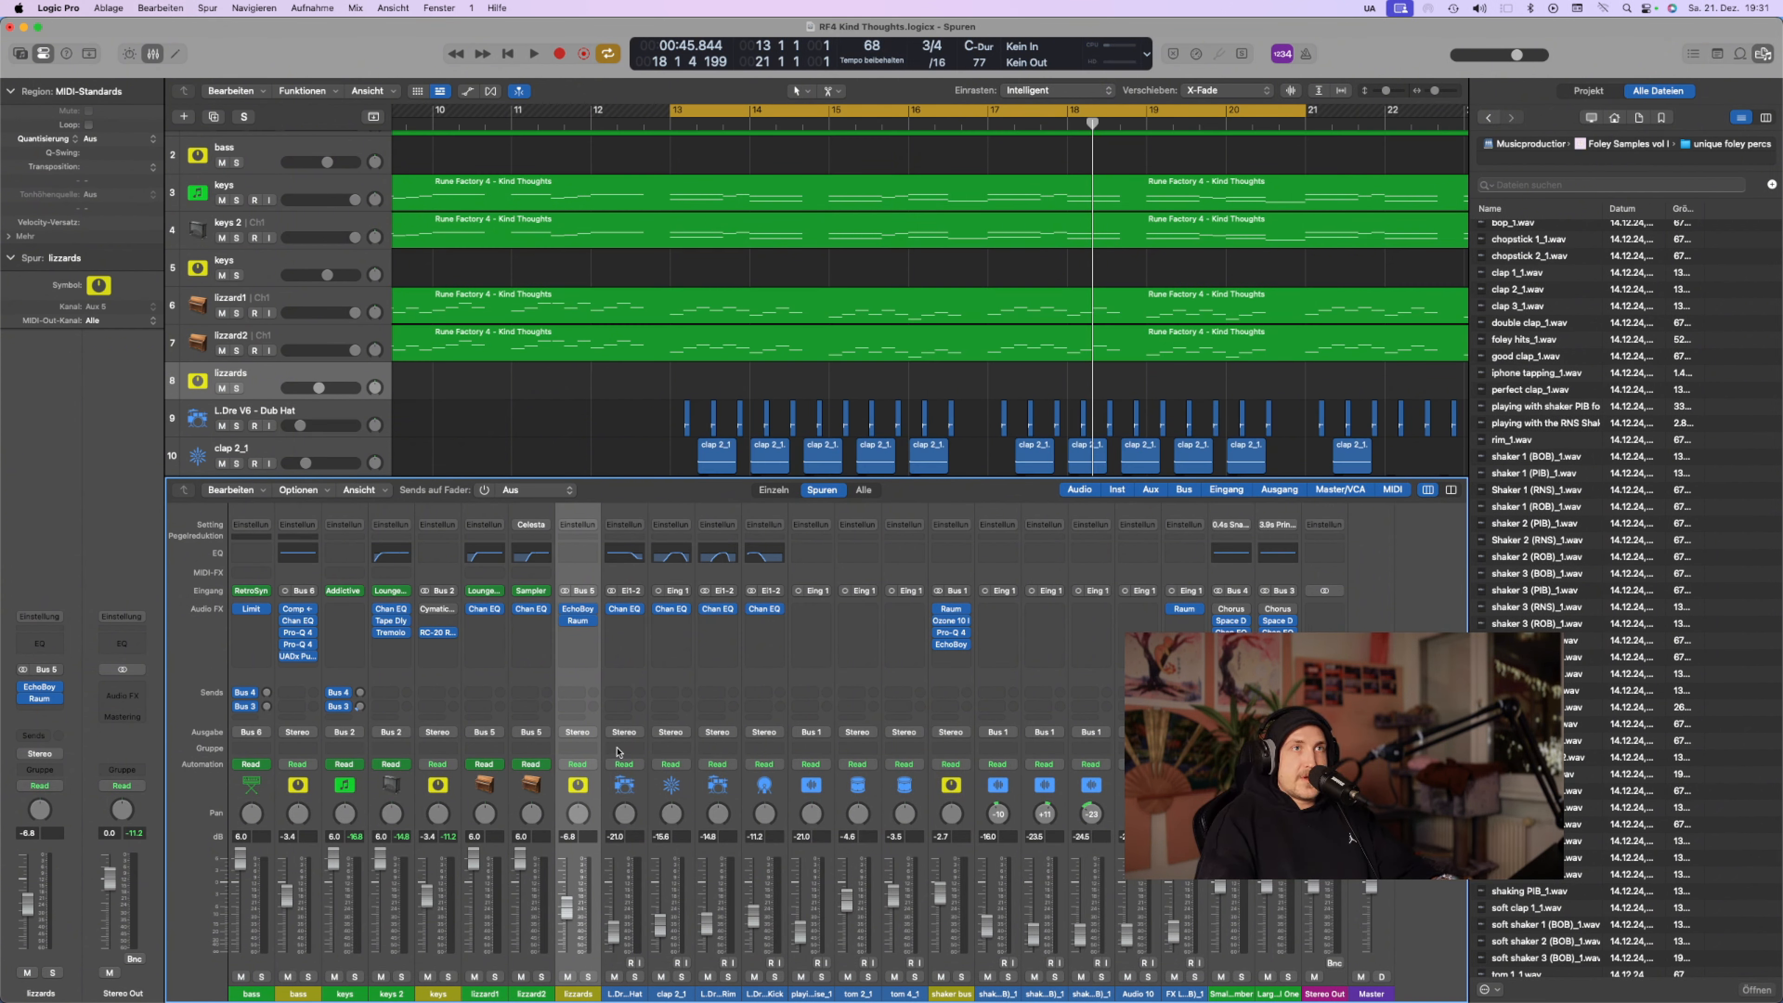
{"action": "key", "text": "space"}
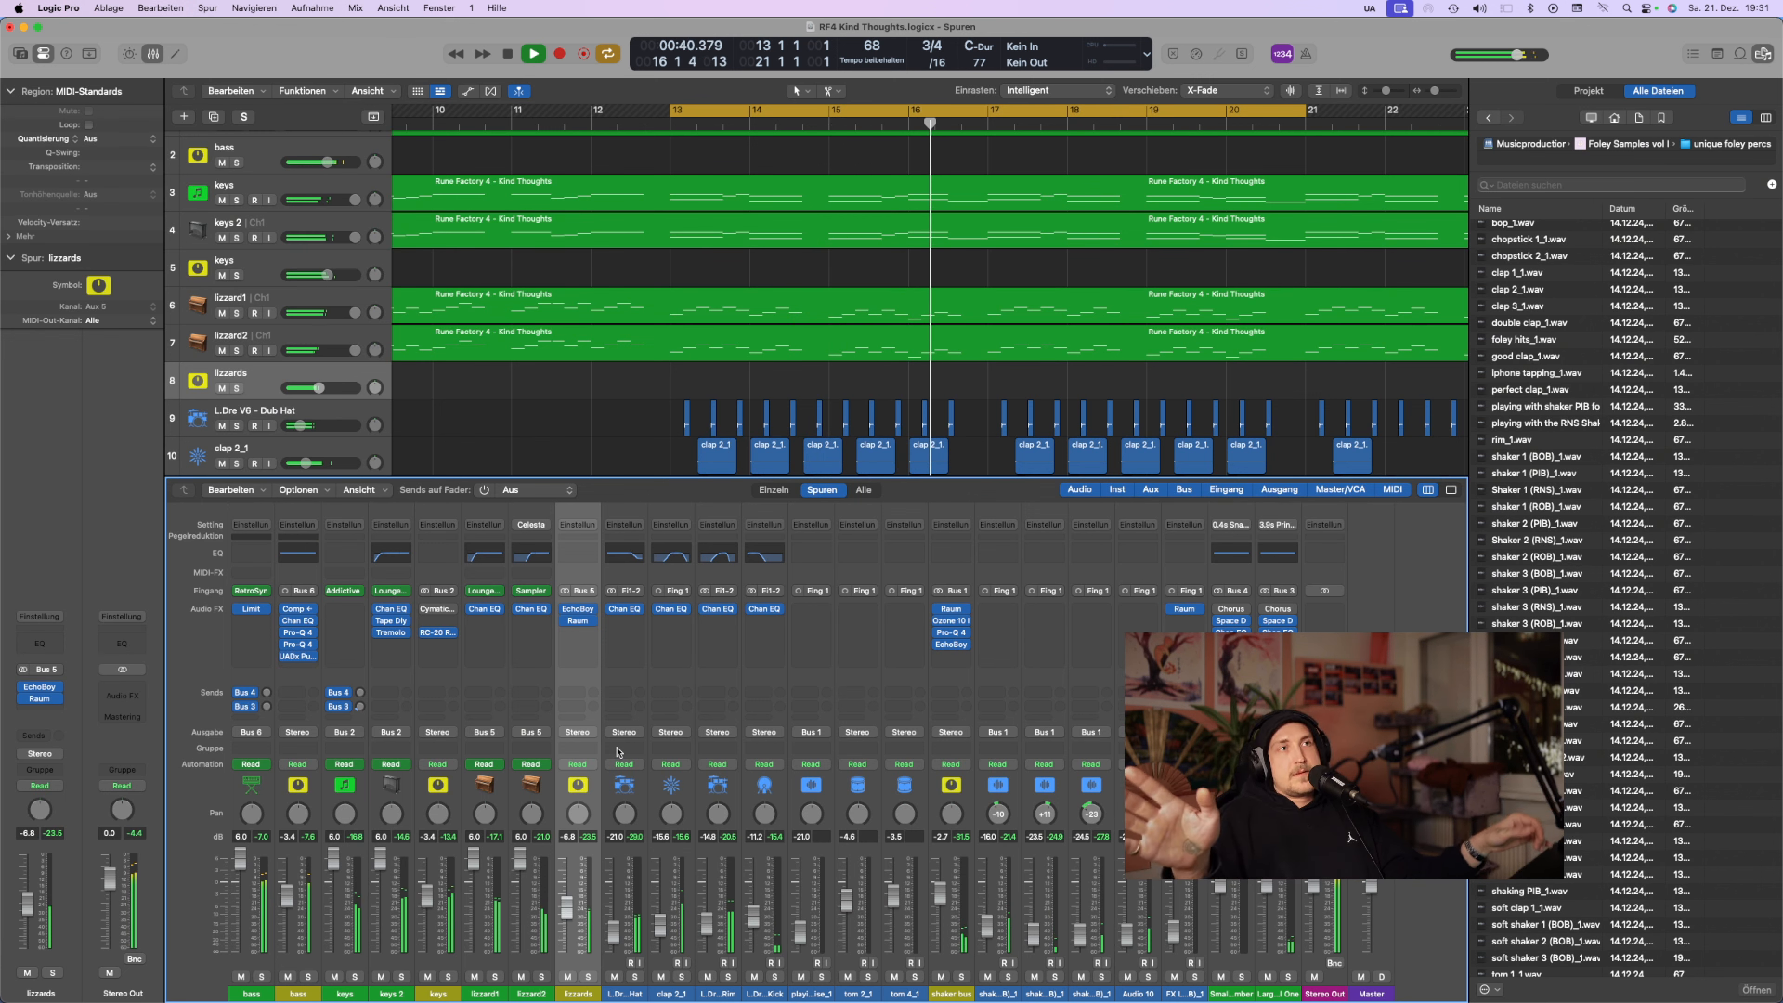
{"action": "key", "text": "space"}
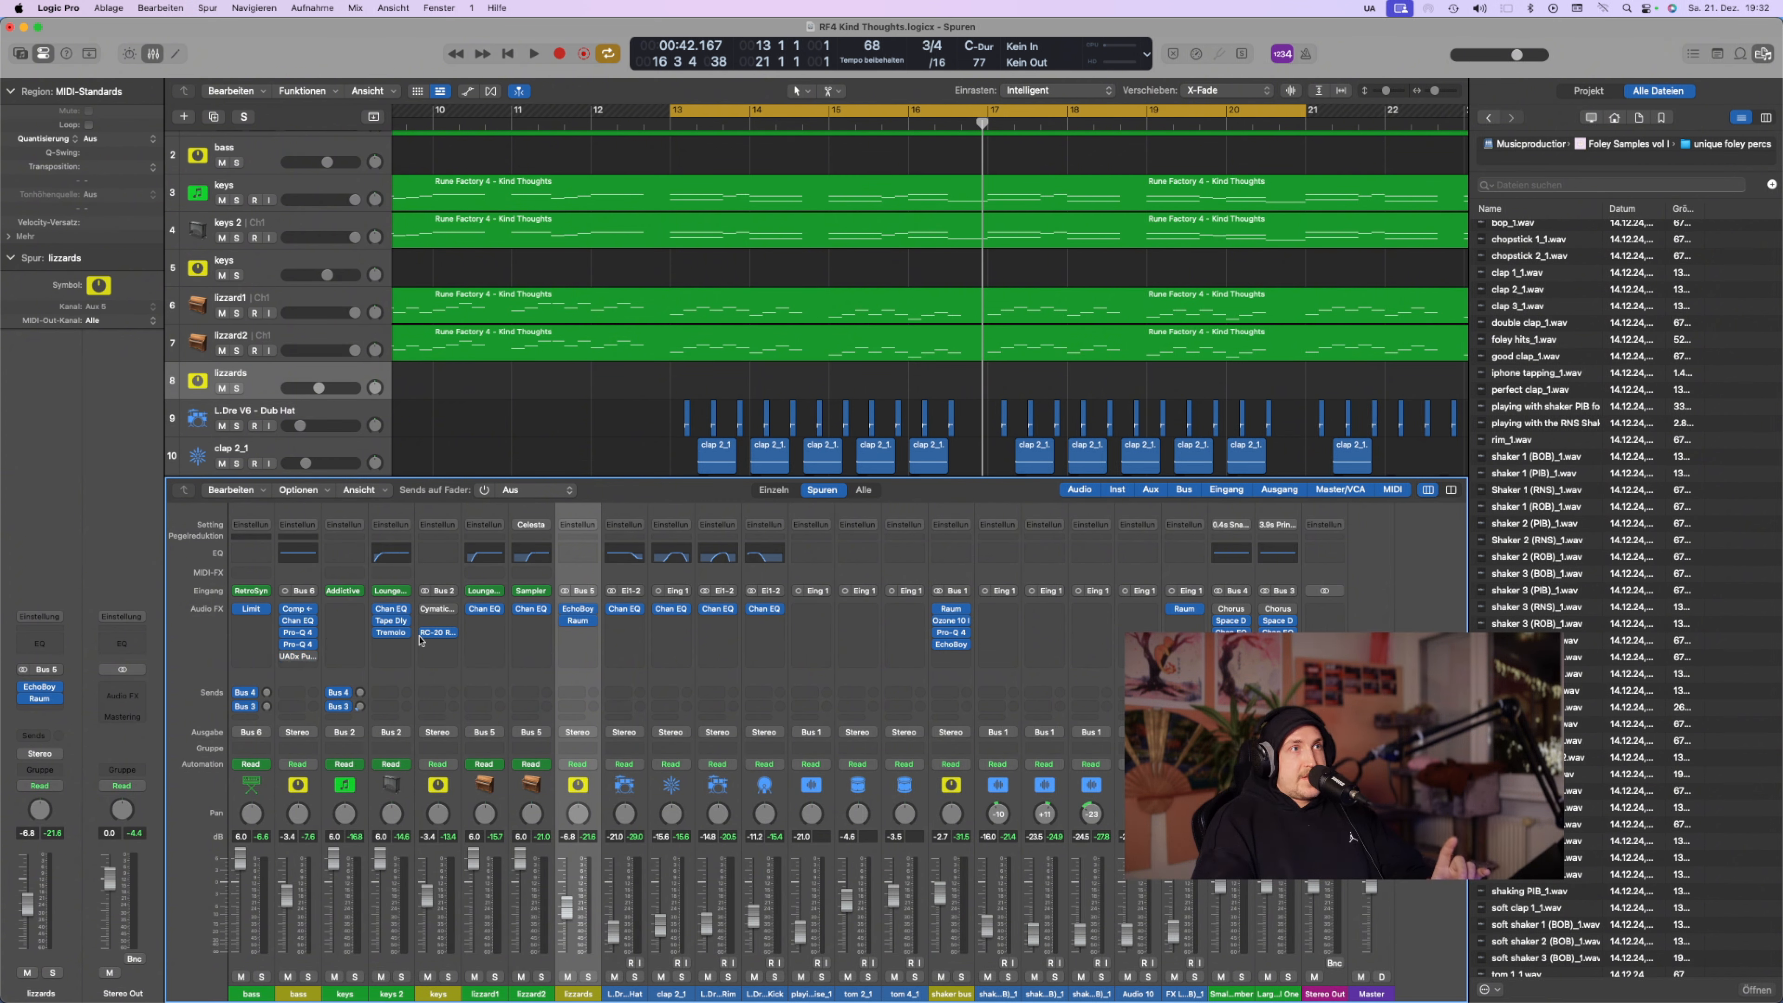
Play the full mix again, starting from bar 12 just ahead of the cycle range
{"action": "mouse_move", "coordinate": [422, 637]}
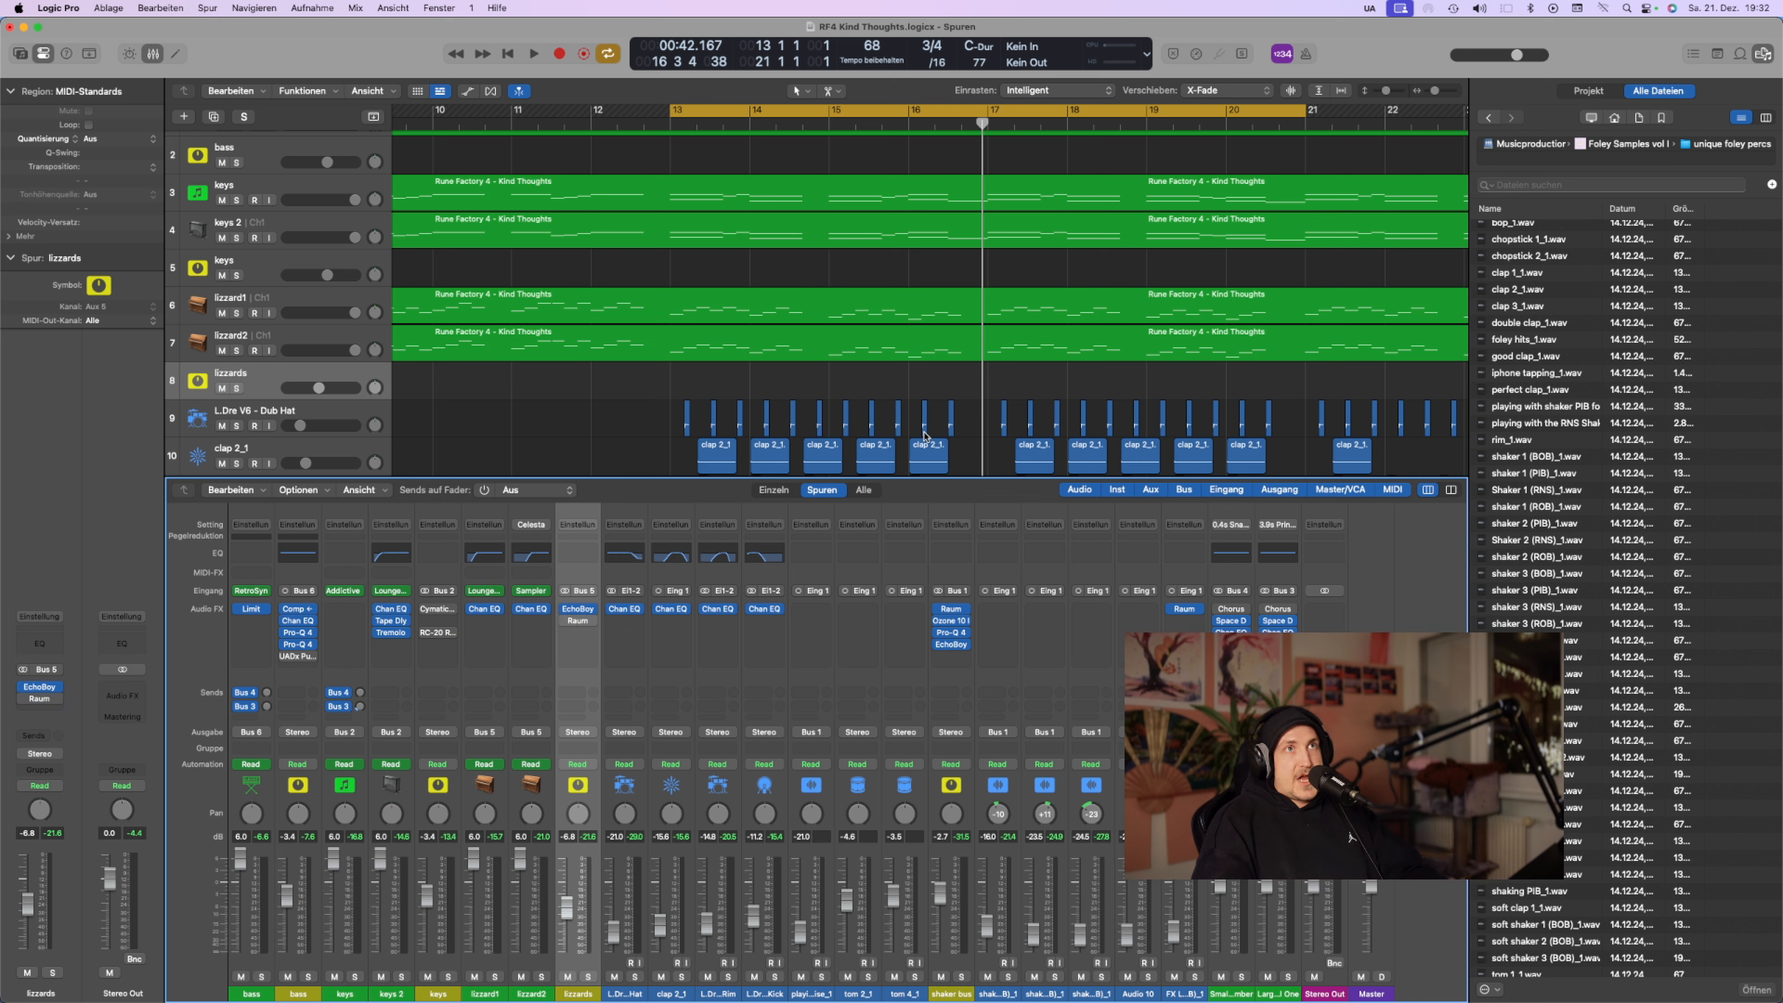
{"action": "left_click", "coordinate": [629, 121]}
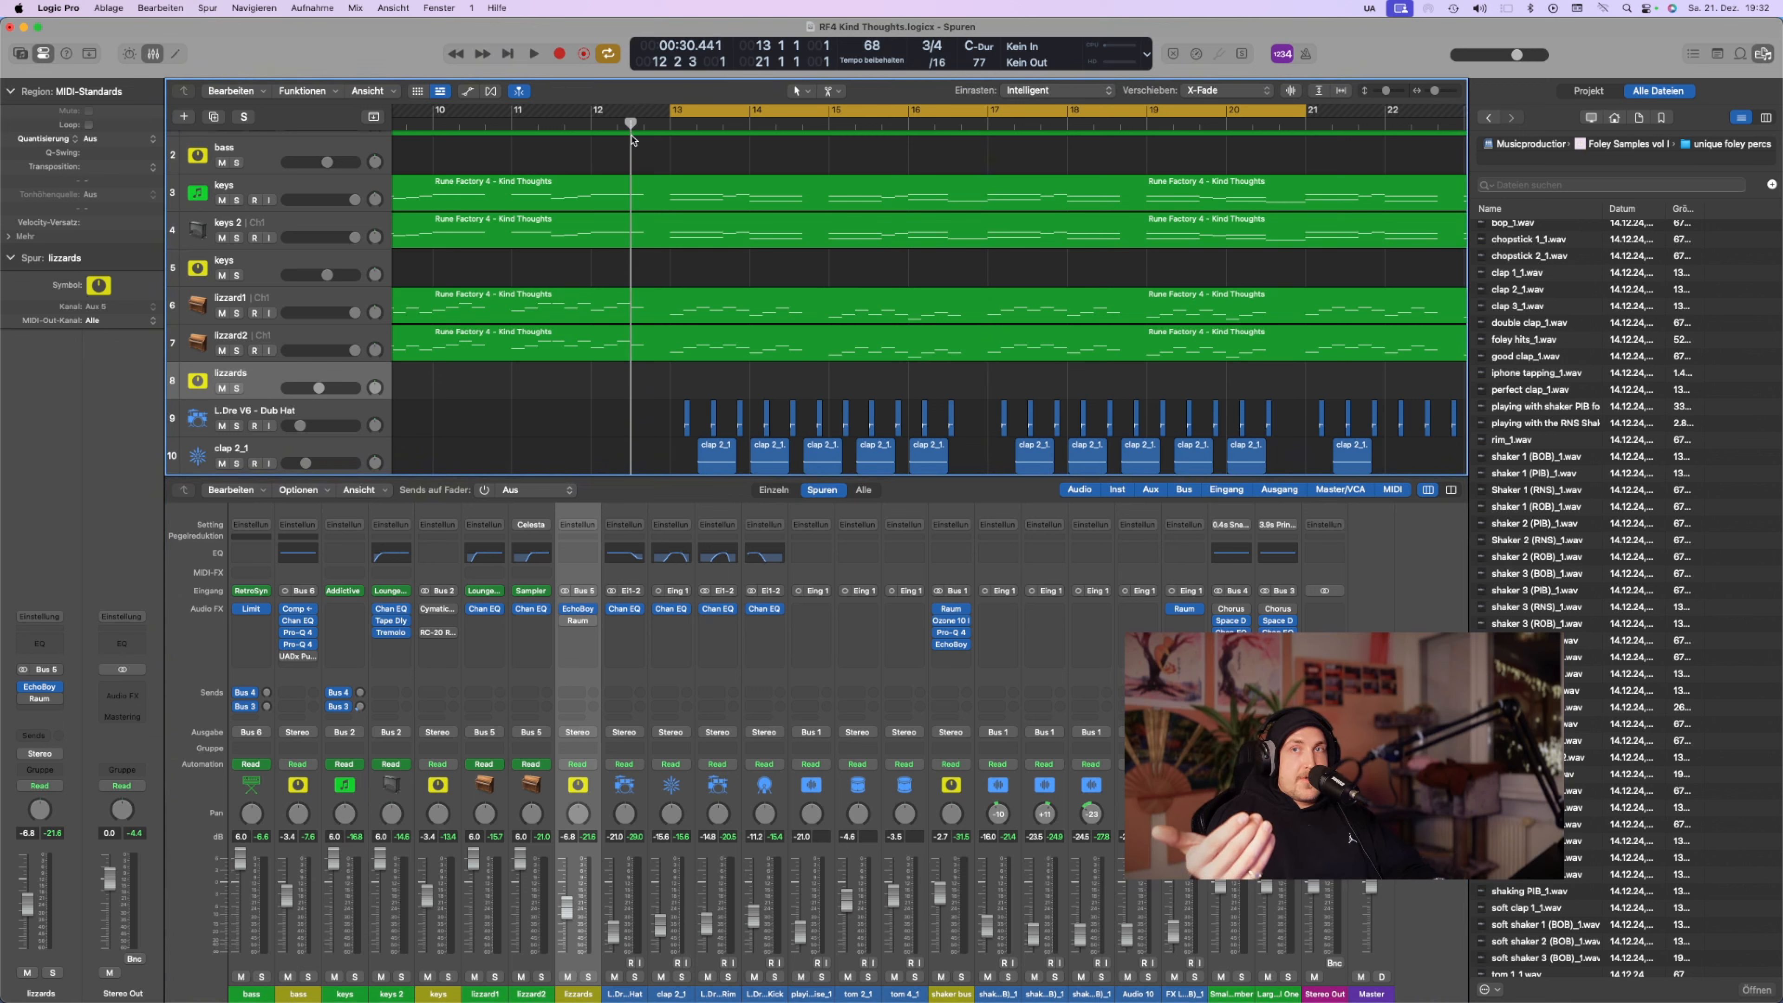
{"action": "key", "text": "space"}
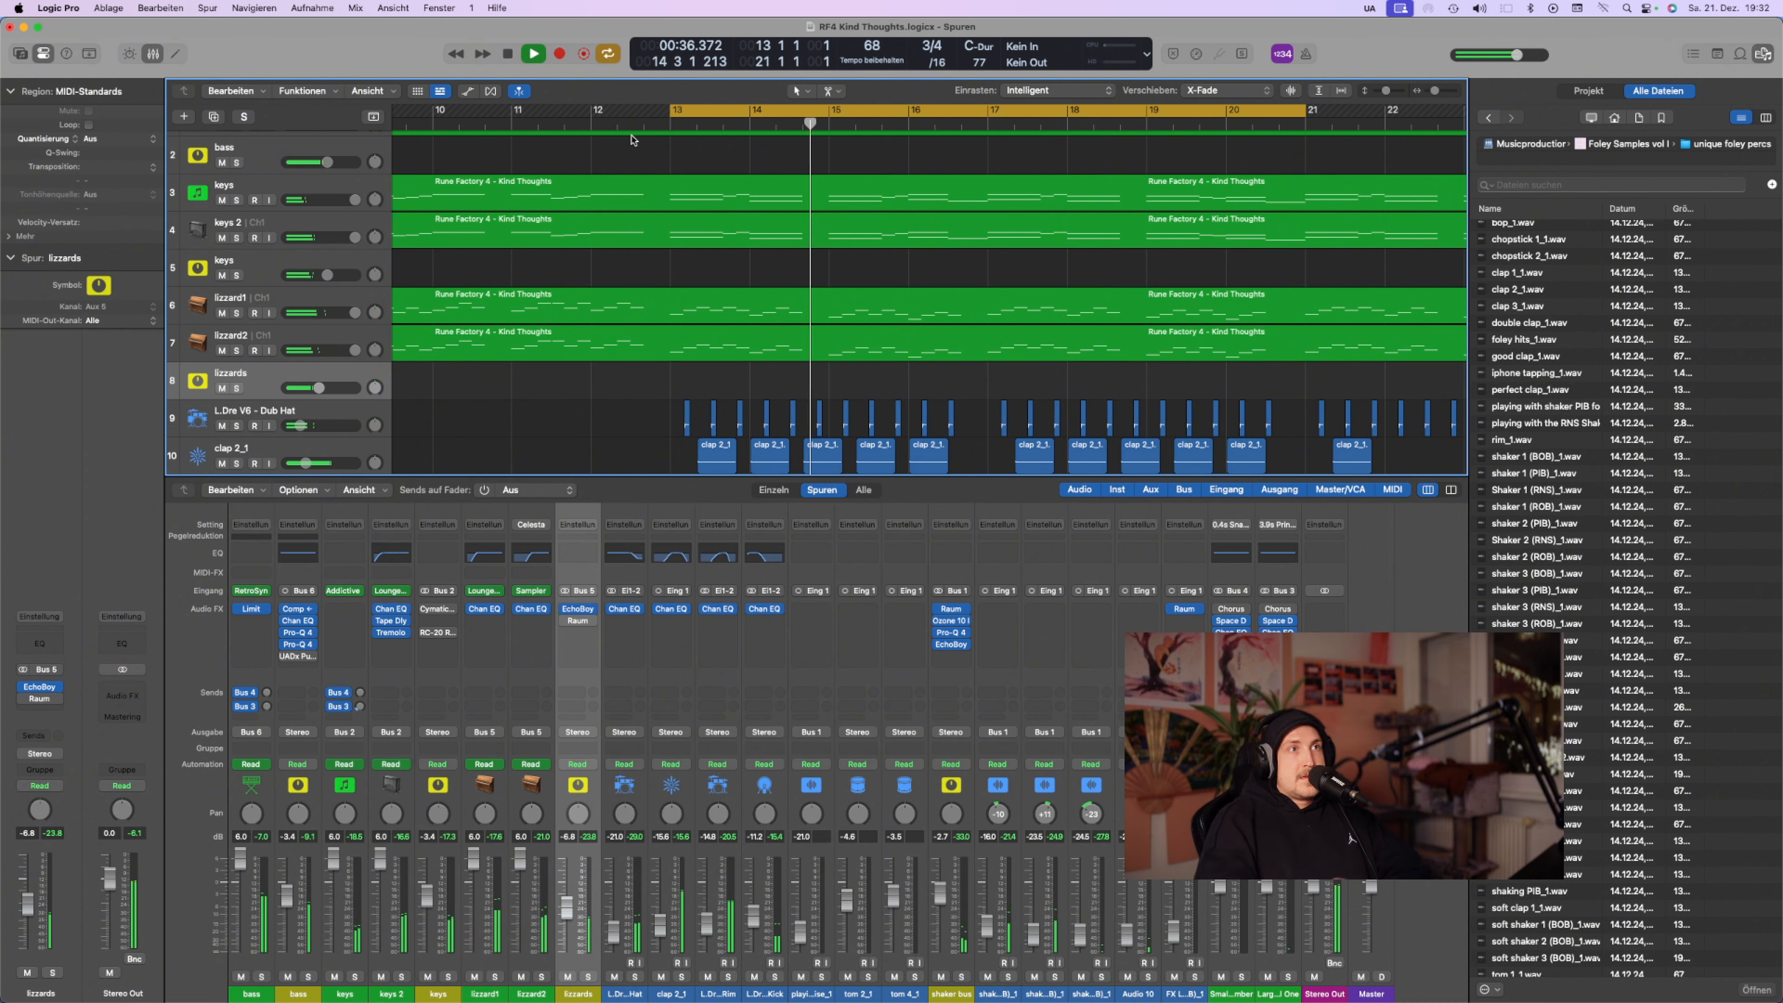
{"action": "left_click", "coordinate": [286, 655]}
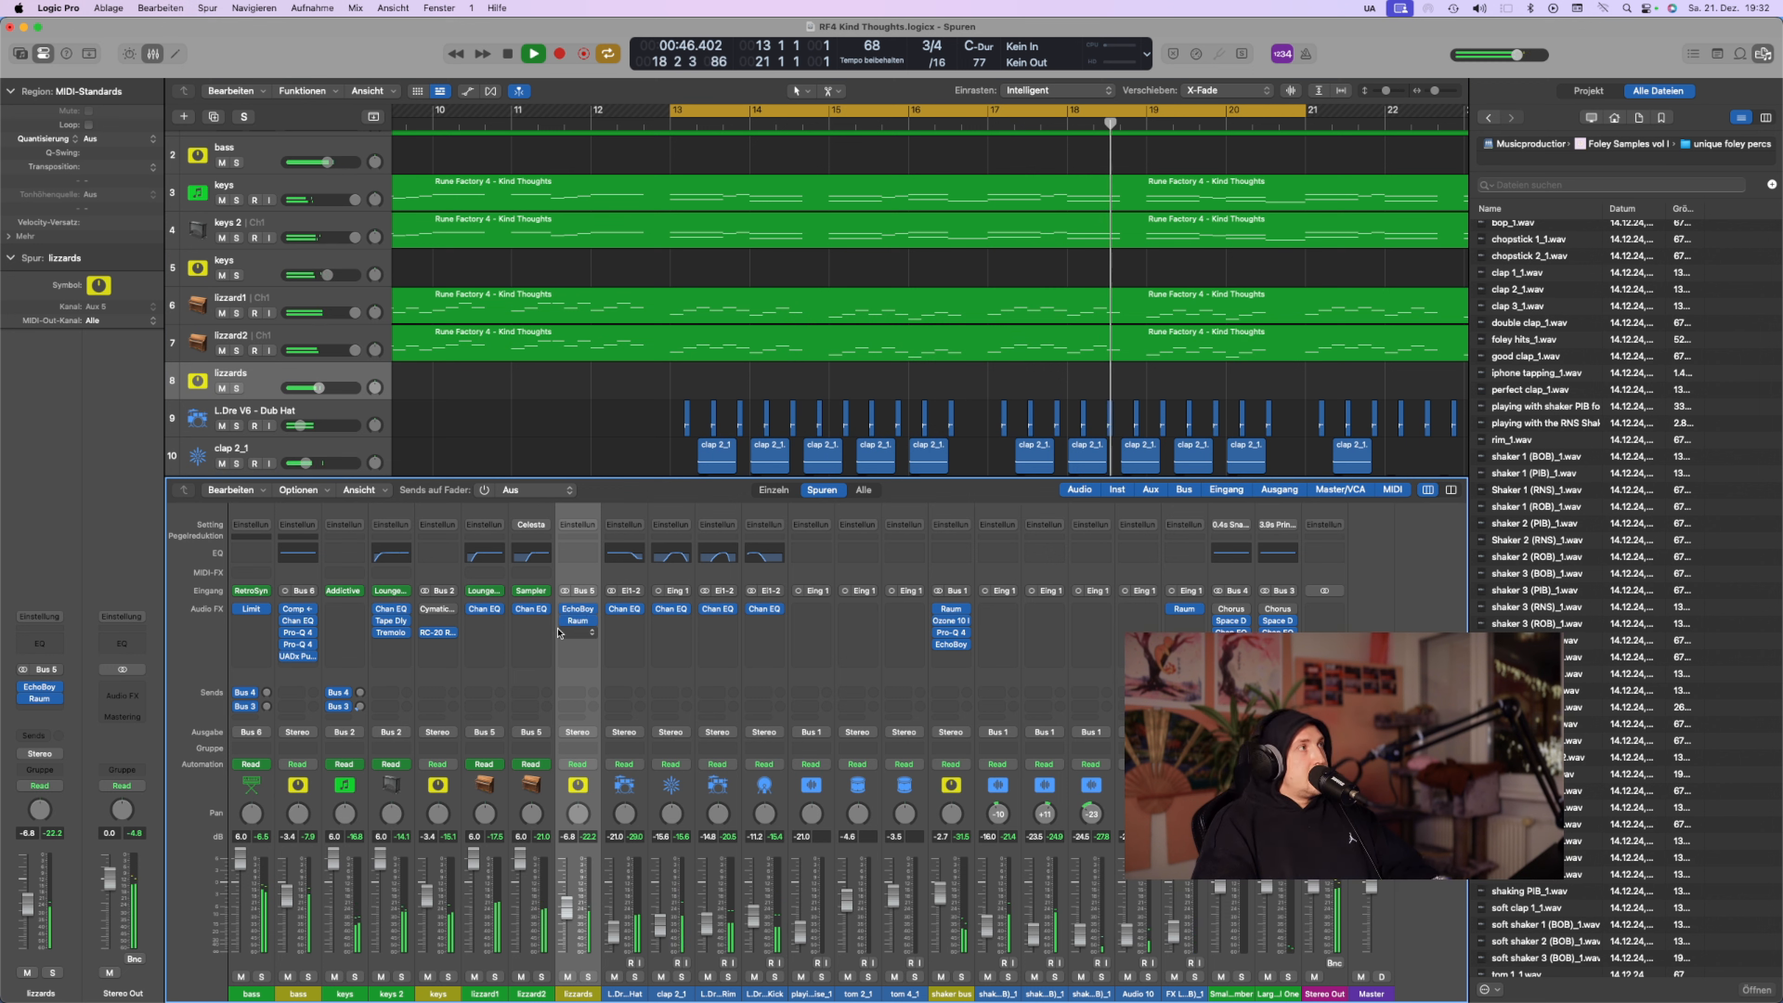
{"action": "key", "text": "space"}
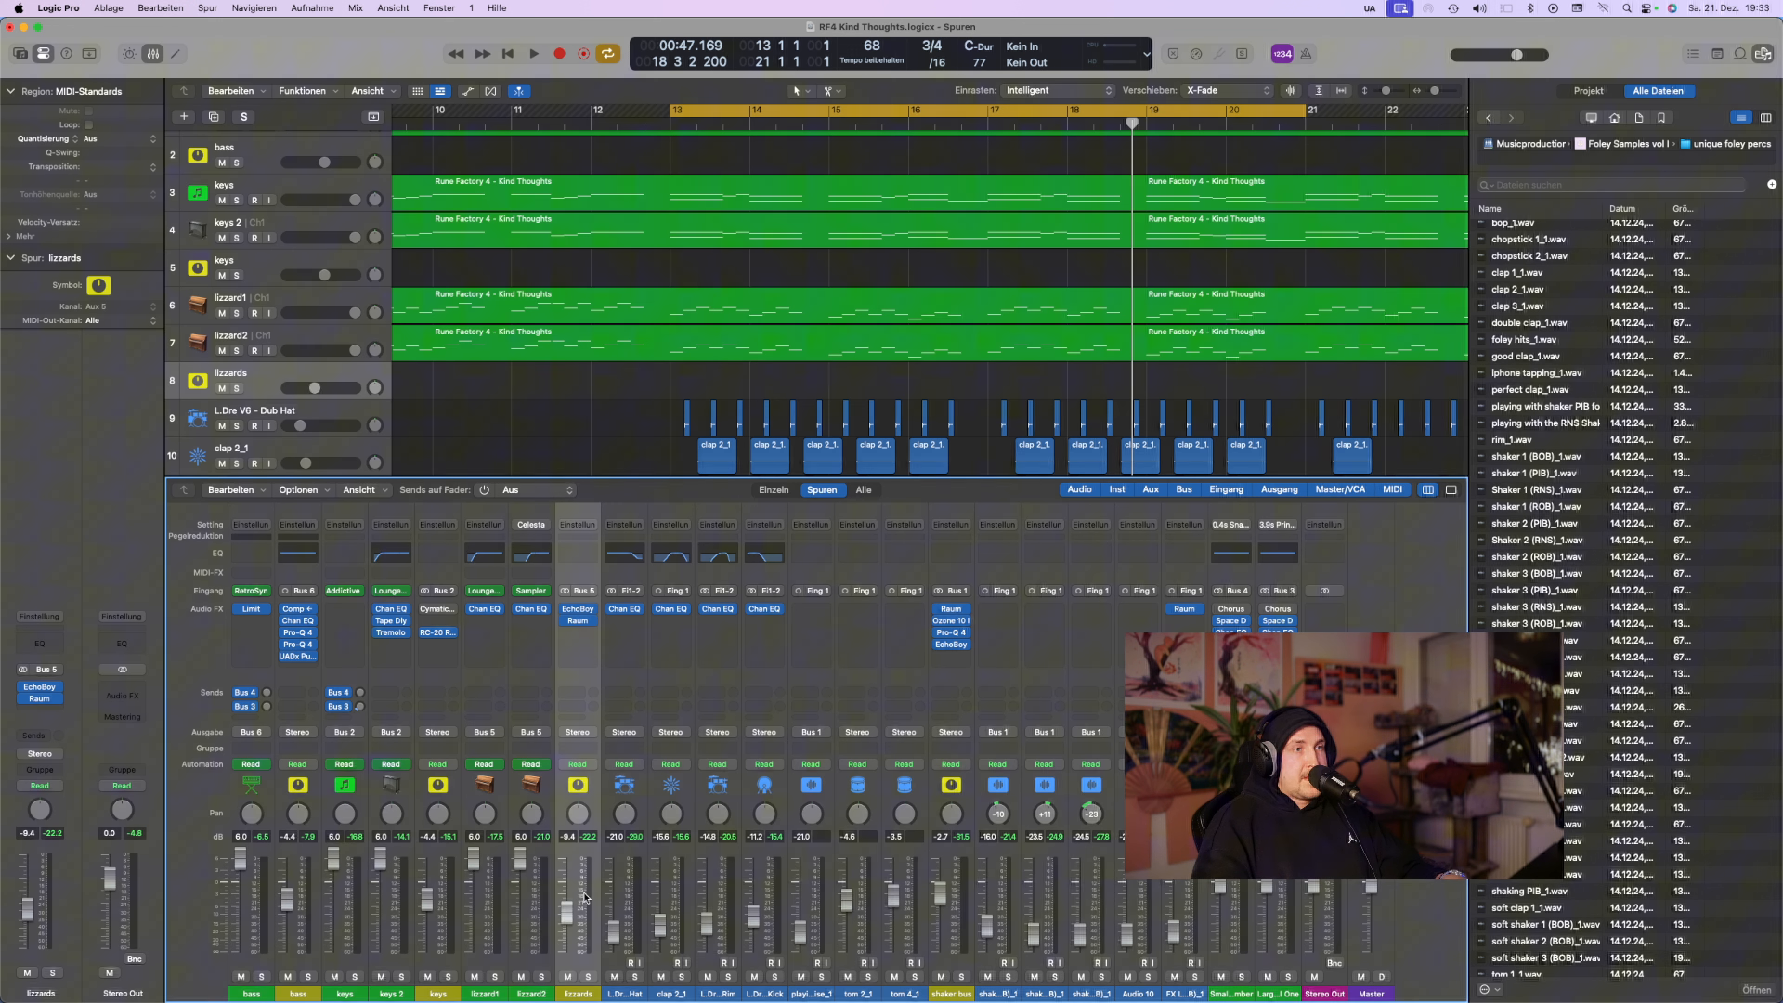
Insert Ozone 10 Imager after Raum on the lizzards bus while the mix plays
{"action": "key", "text": "space"}
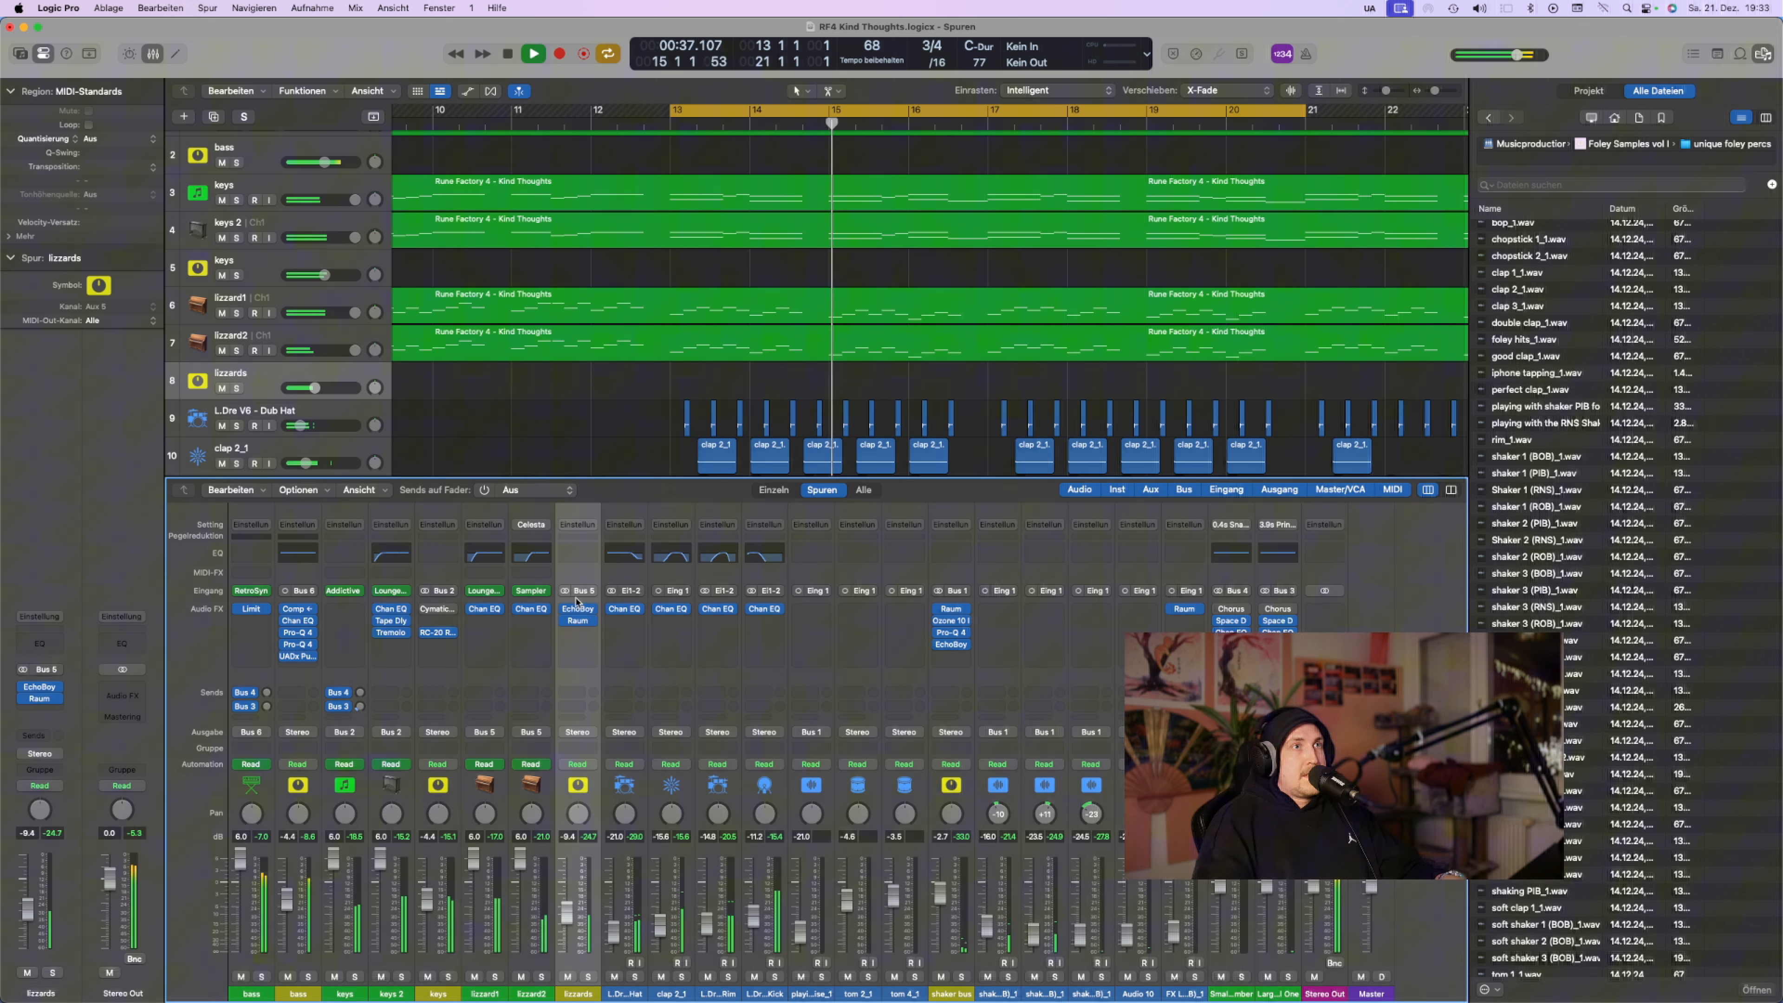
{"action": "left_click", "coordinate": [574, 655]}
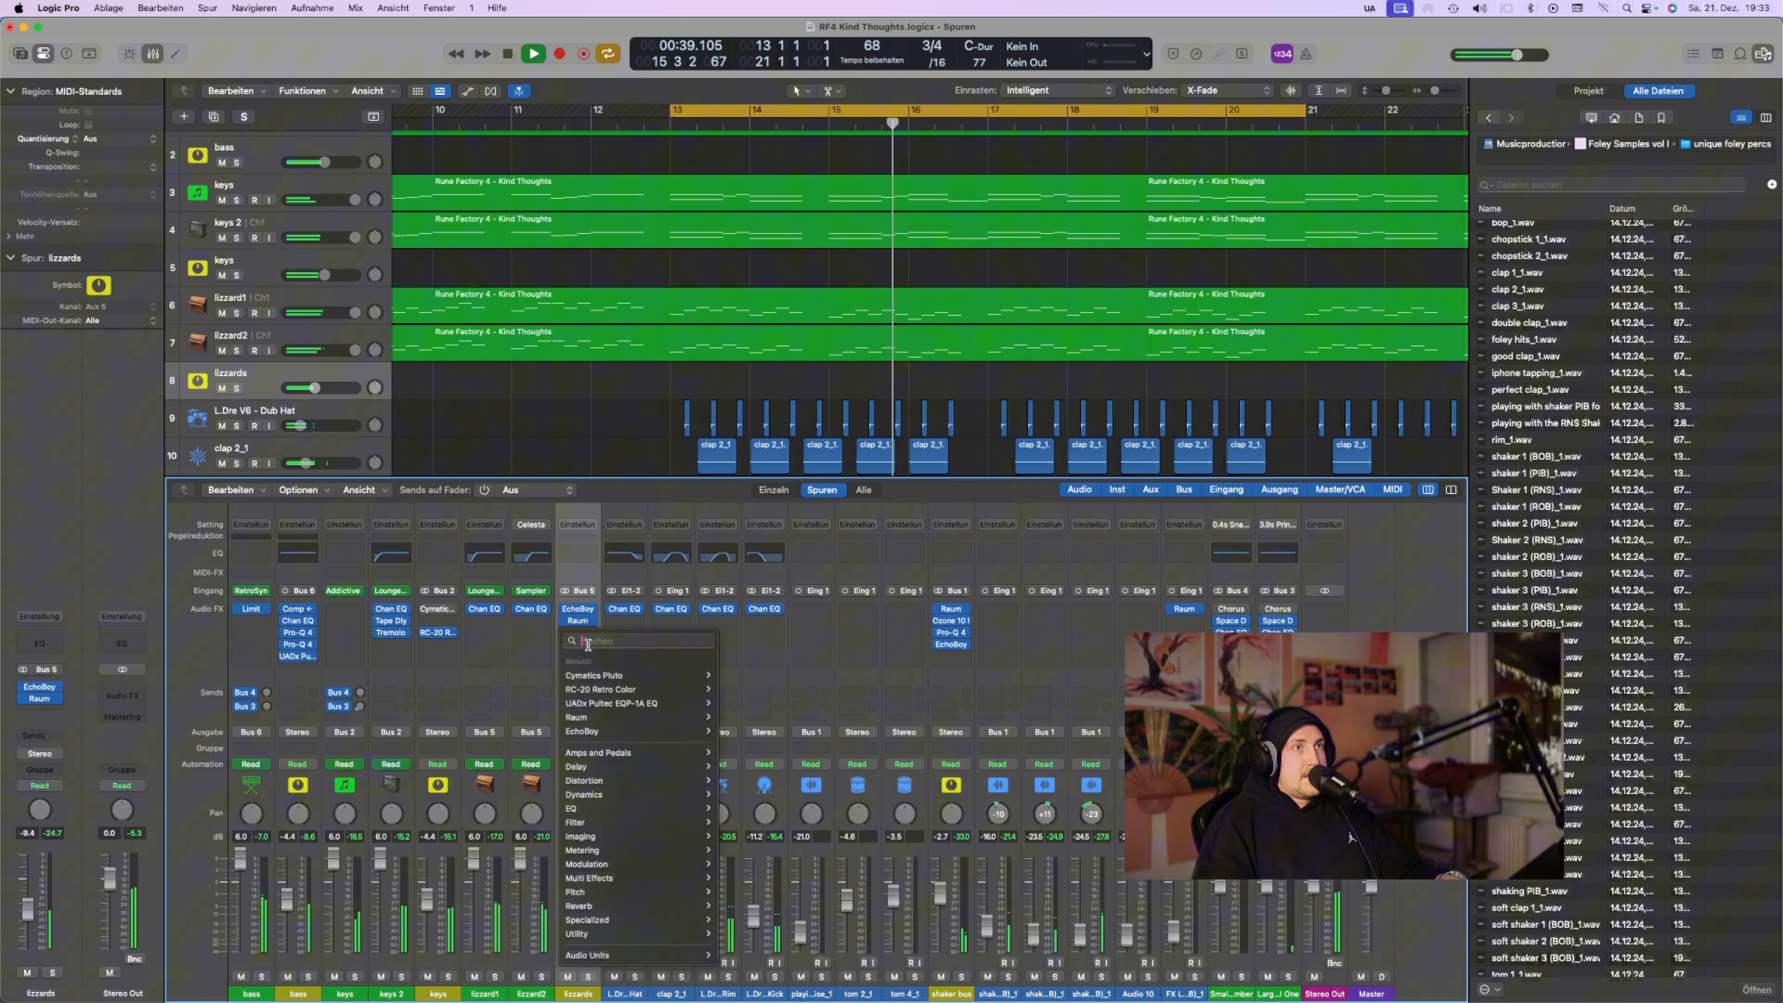
{"action": "type", "text": "ima"}
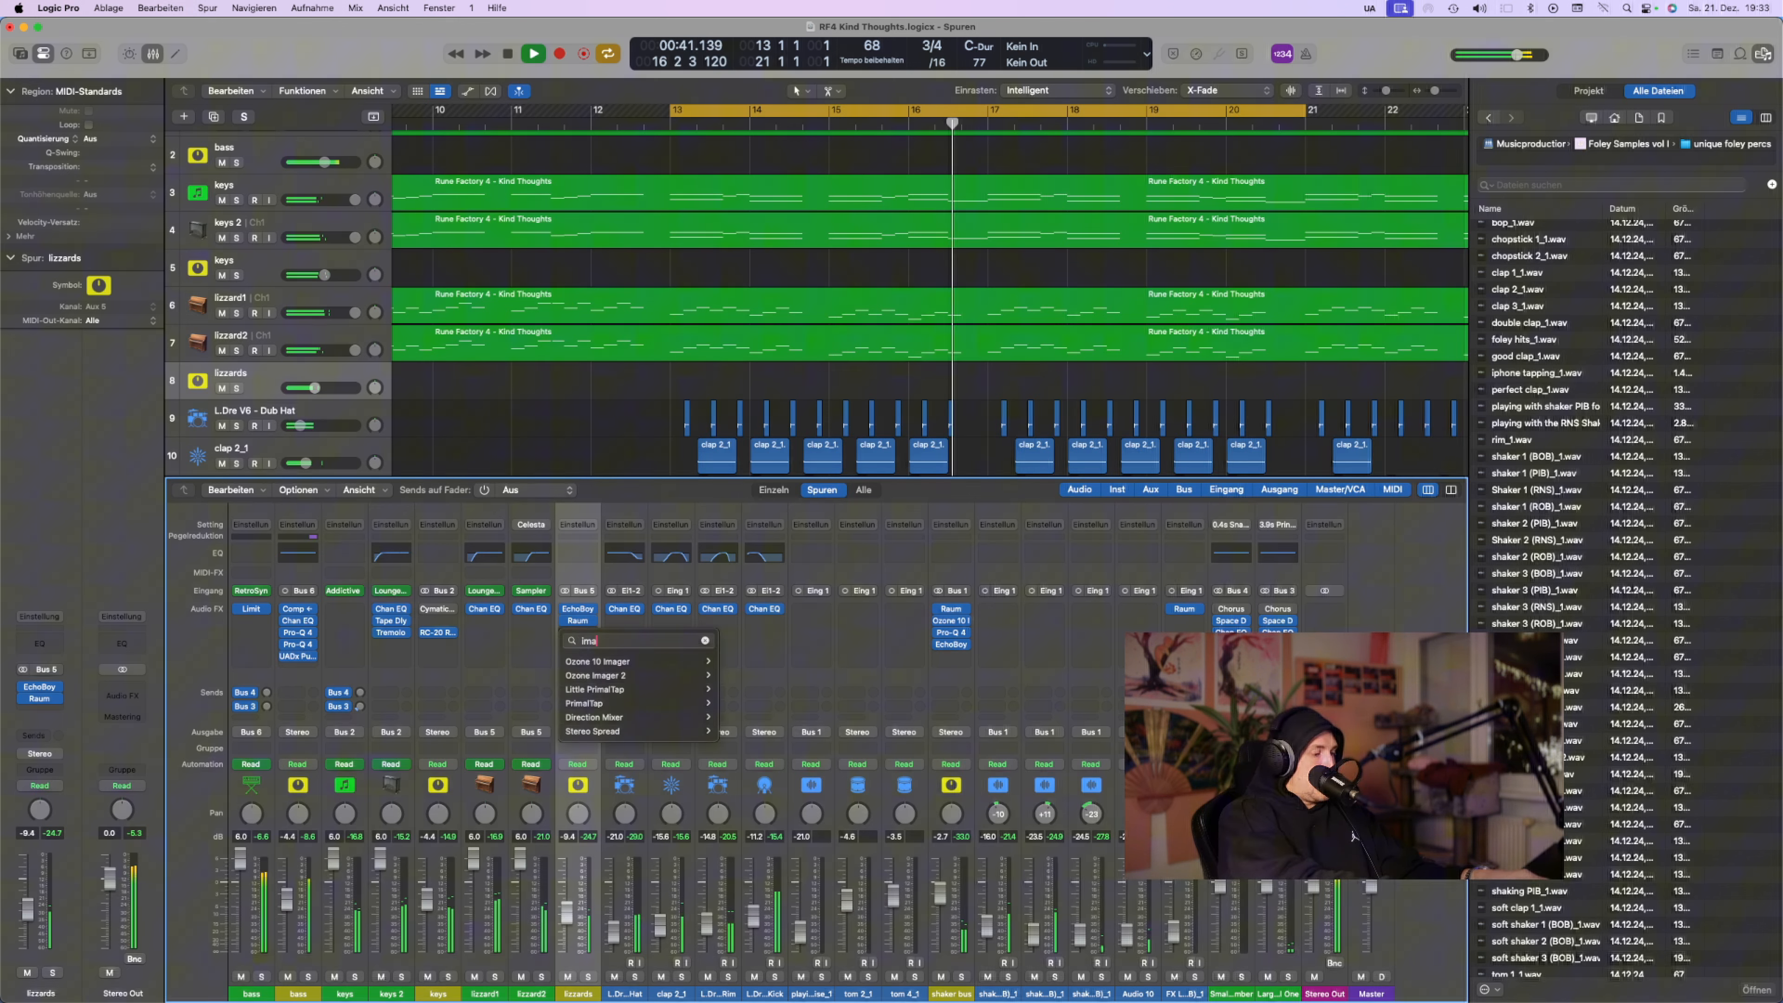
{"action": "type", "text": "ge"}
{"action": "key", "text": "Down"}
{"action": "key", "text": "Down"}
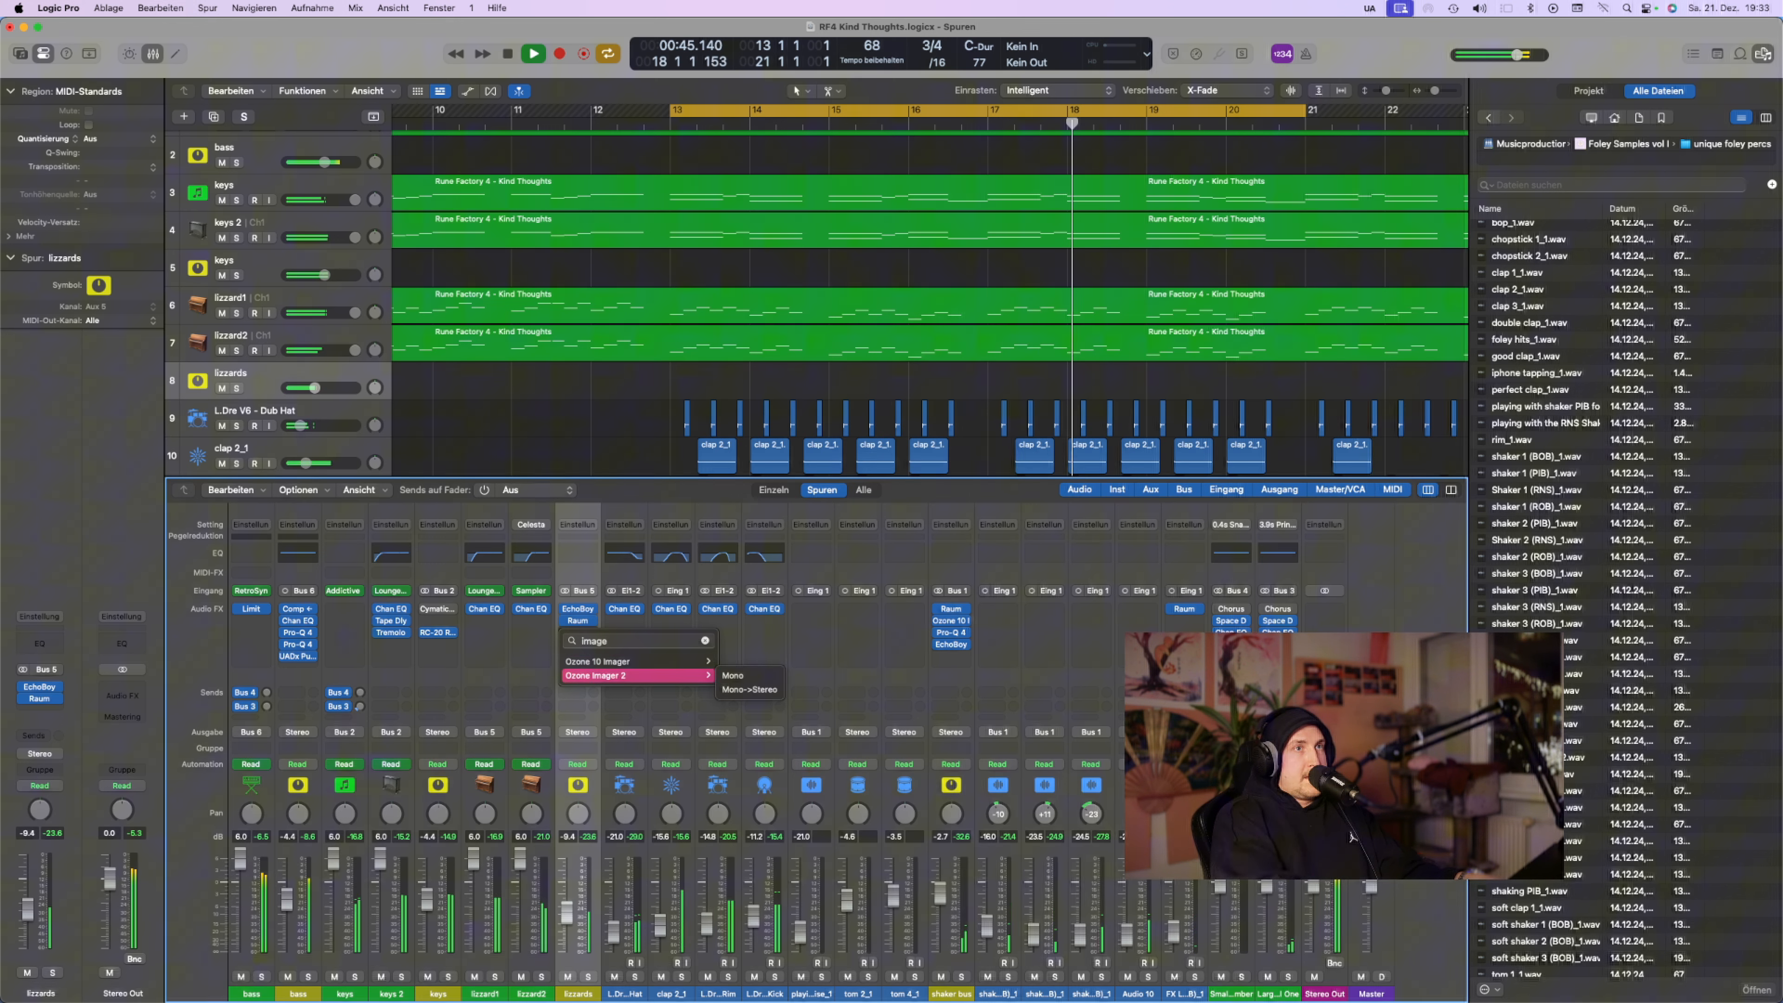
{"action": "key", "text": "Up"}
{"action": "key", "text": "Right"}
{"action": "key", "text": "Return"}
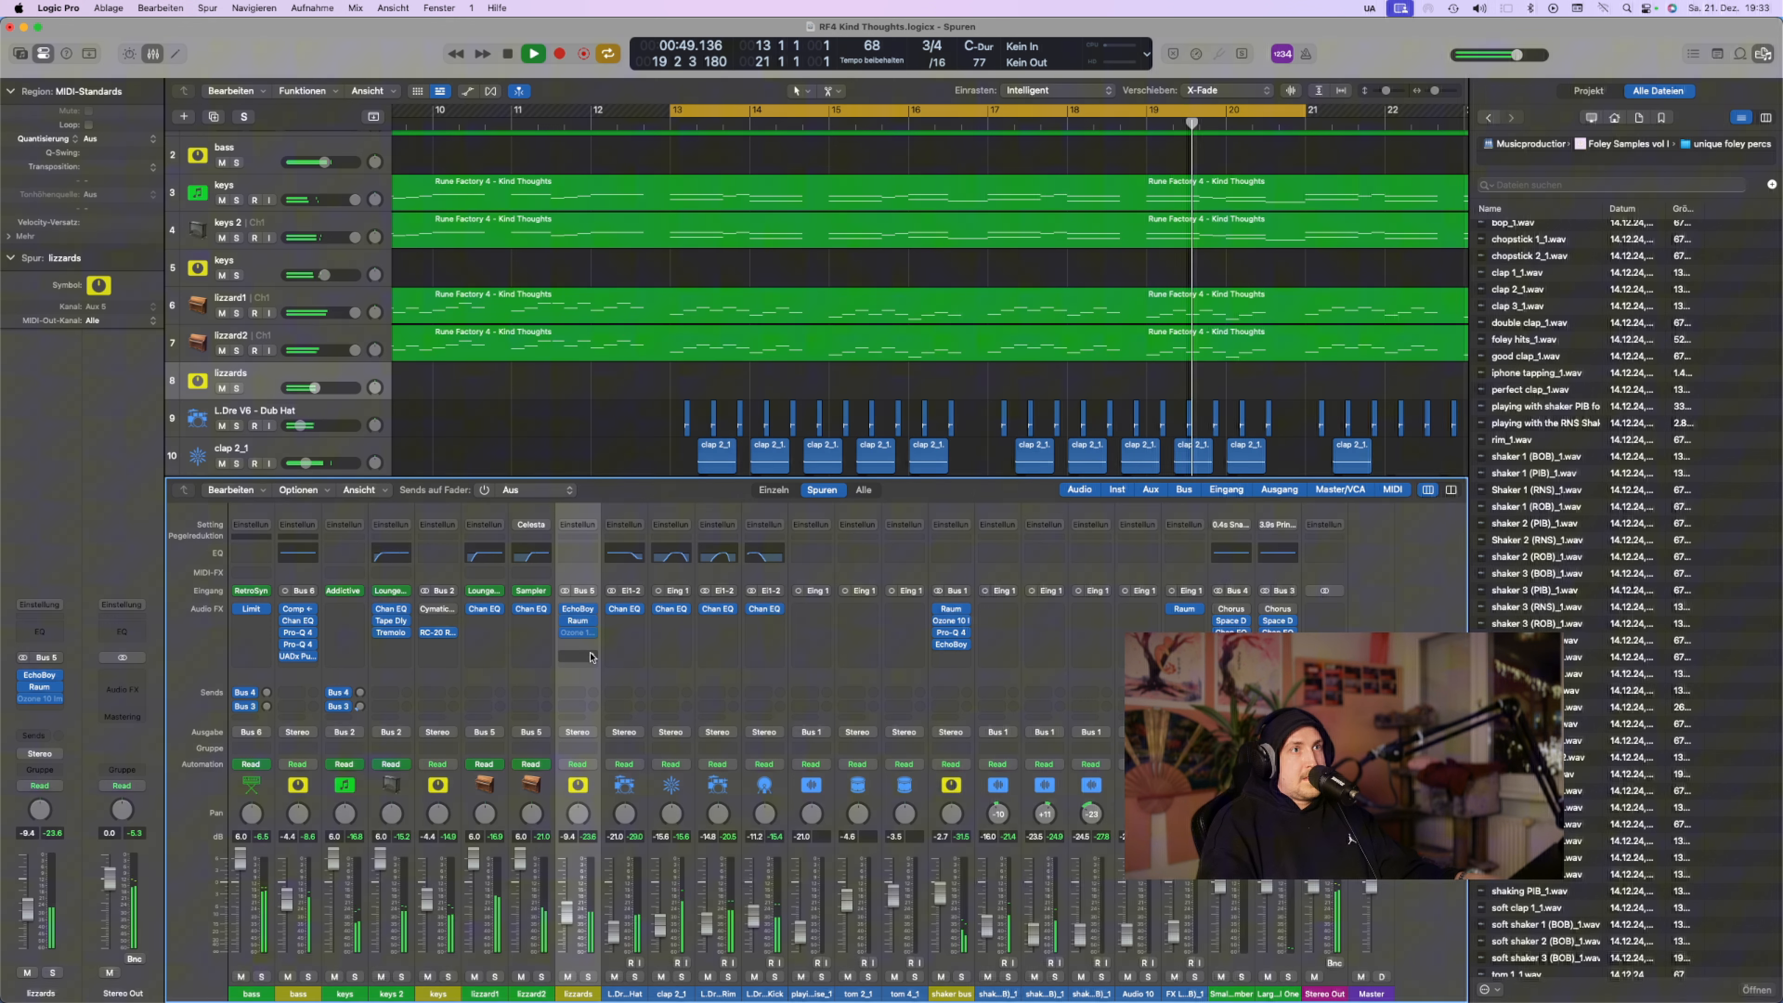
Set the Imager's first stereo width band to 65 and enable Stereoize, stopping playback and closing the plug-in
{"action": "left_click", "coordinate": [577, 632]}
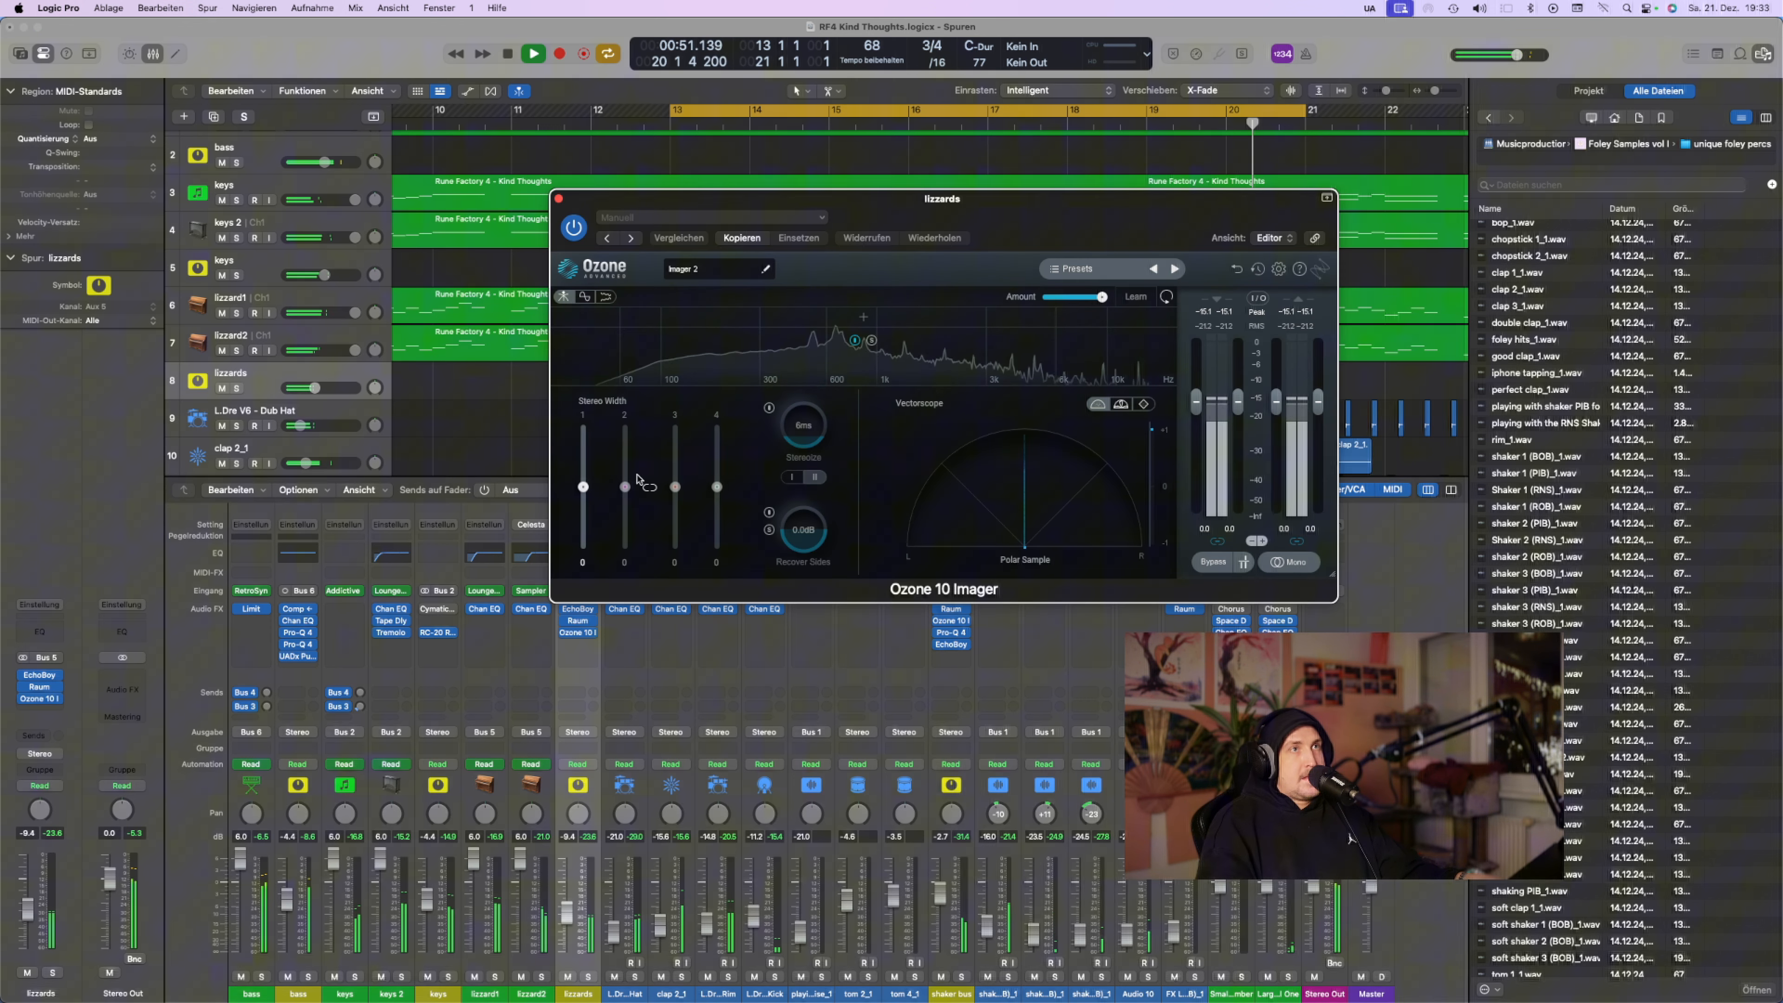
{"action": "left_click_drag", "start_coordinate": [582, 486], "coordinate": [583, 448]}
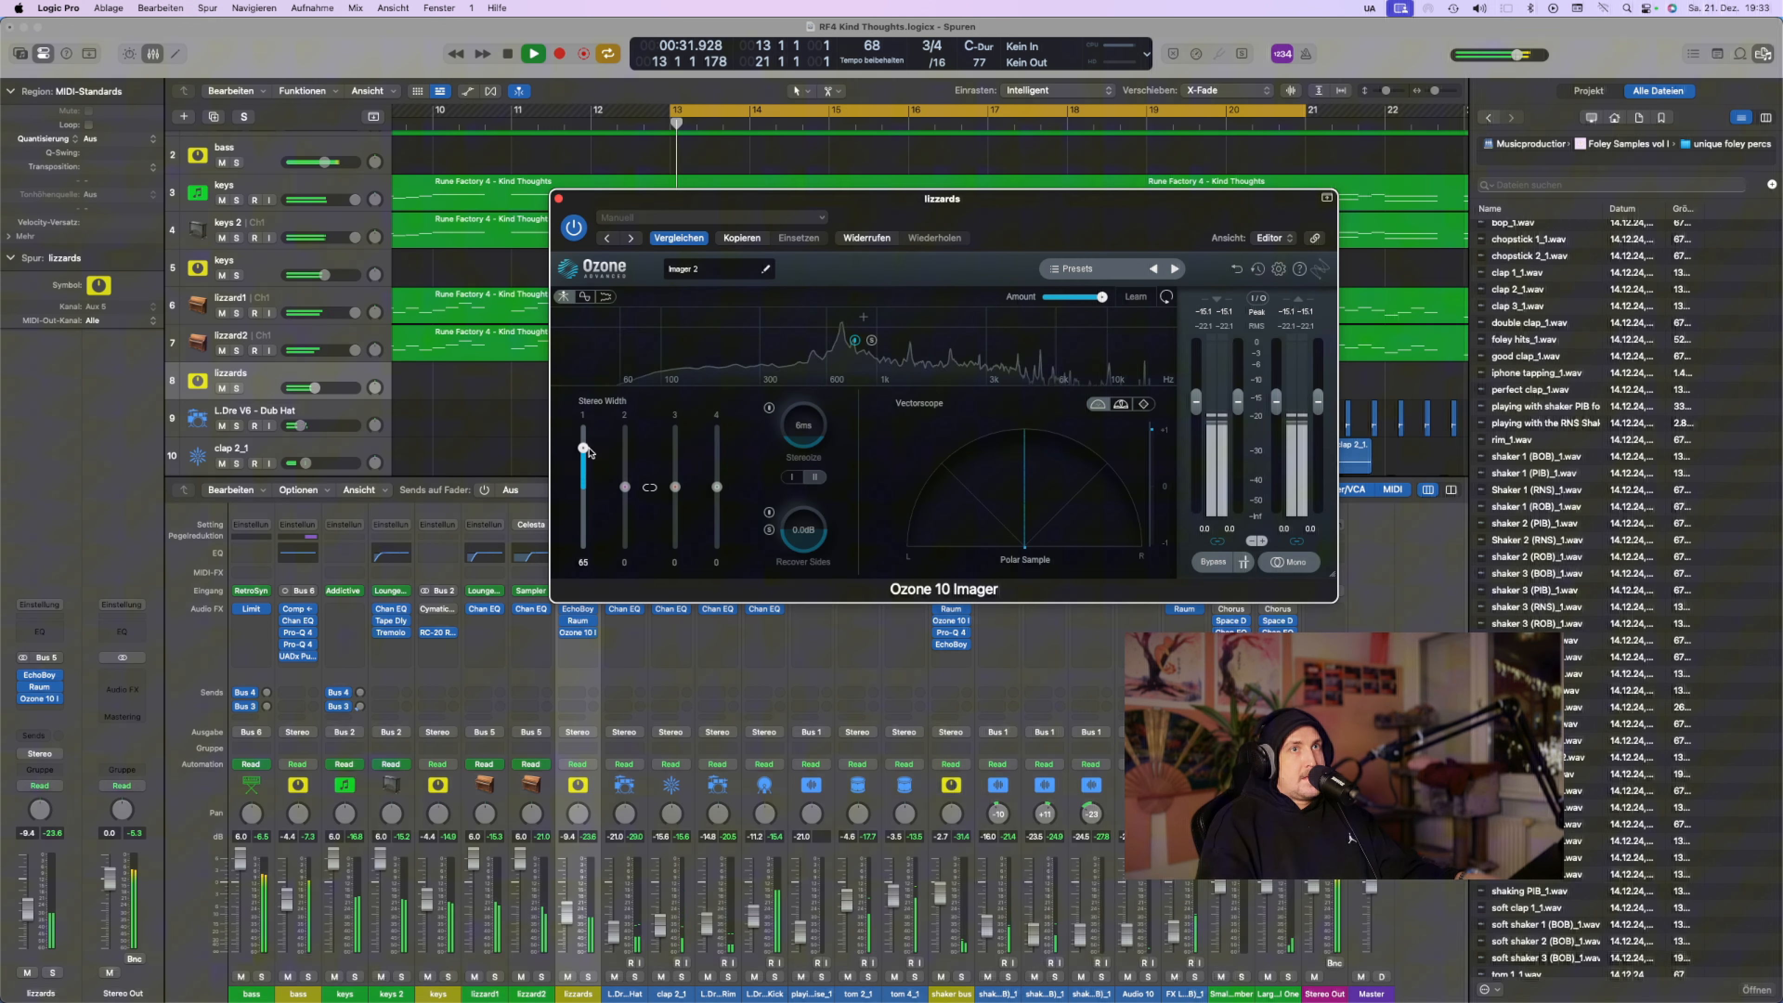
{"action": "left_click", "coordinate": [770, 408]}
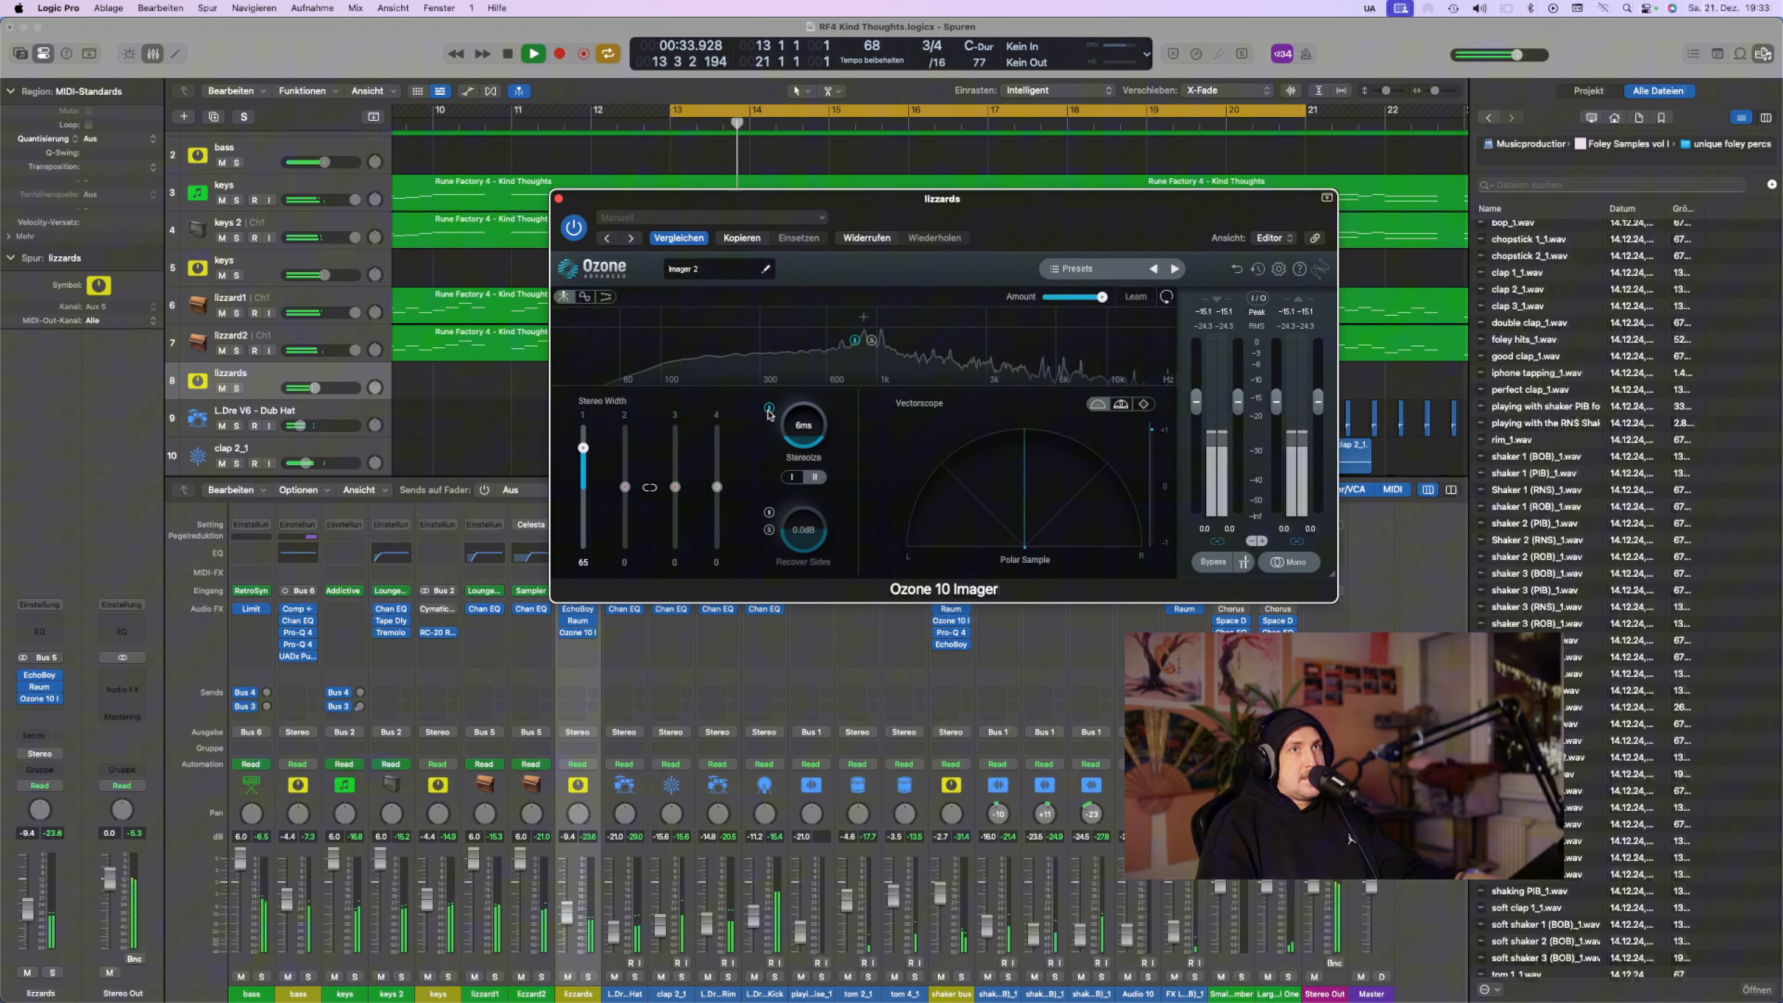
{"action": "left_click", "coordinate": [790, 478]}
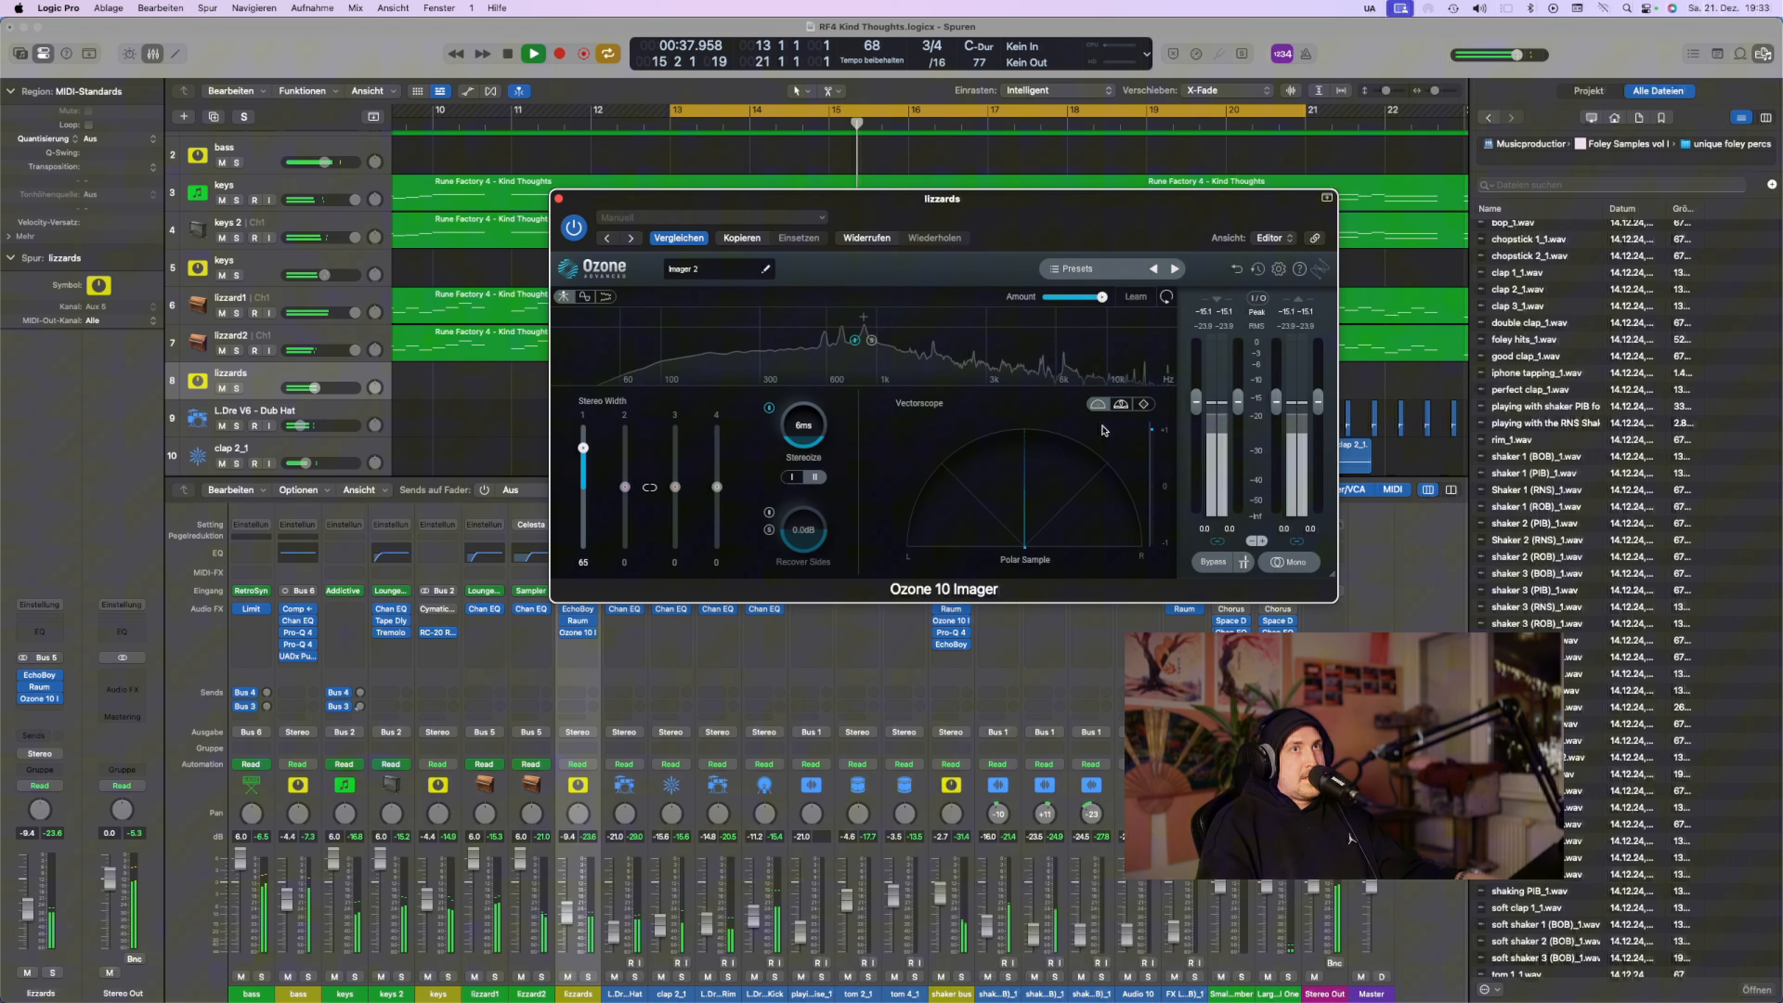
{"action": "key", "text": "space"}
{"action": "left_click", "coordinate": [560, 200]}
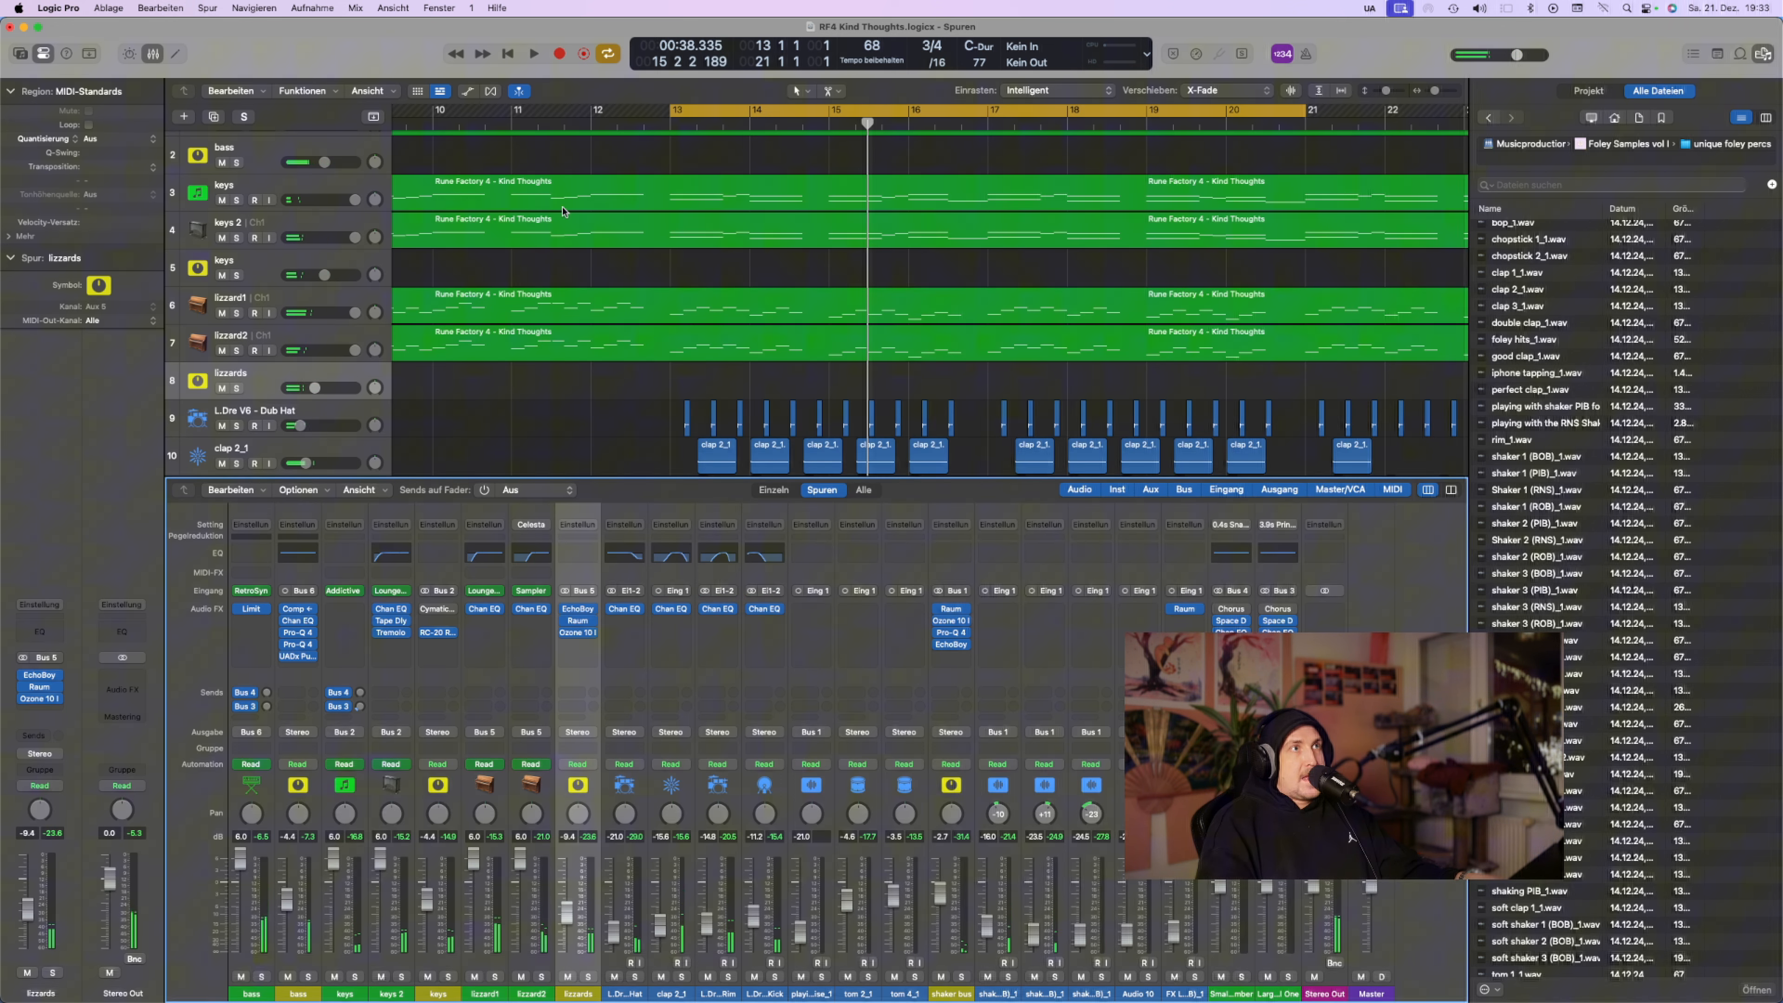
Pan lizzard1 to −17 and lizzard2 to +22 and check the result in playback
{"action": "left_click_drag", "start_coordinate": [374, 349], "coordinate": [375, 320]}
{"action": "scroll", "coordinate": [375, 330], "scroll_direction": "up", "scroll_amount": 1}
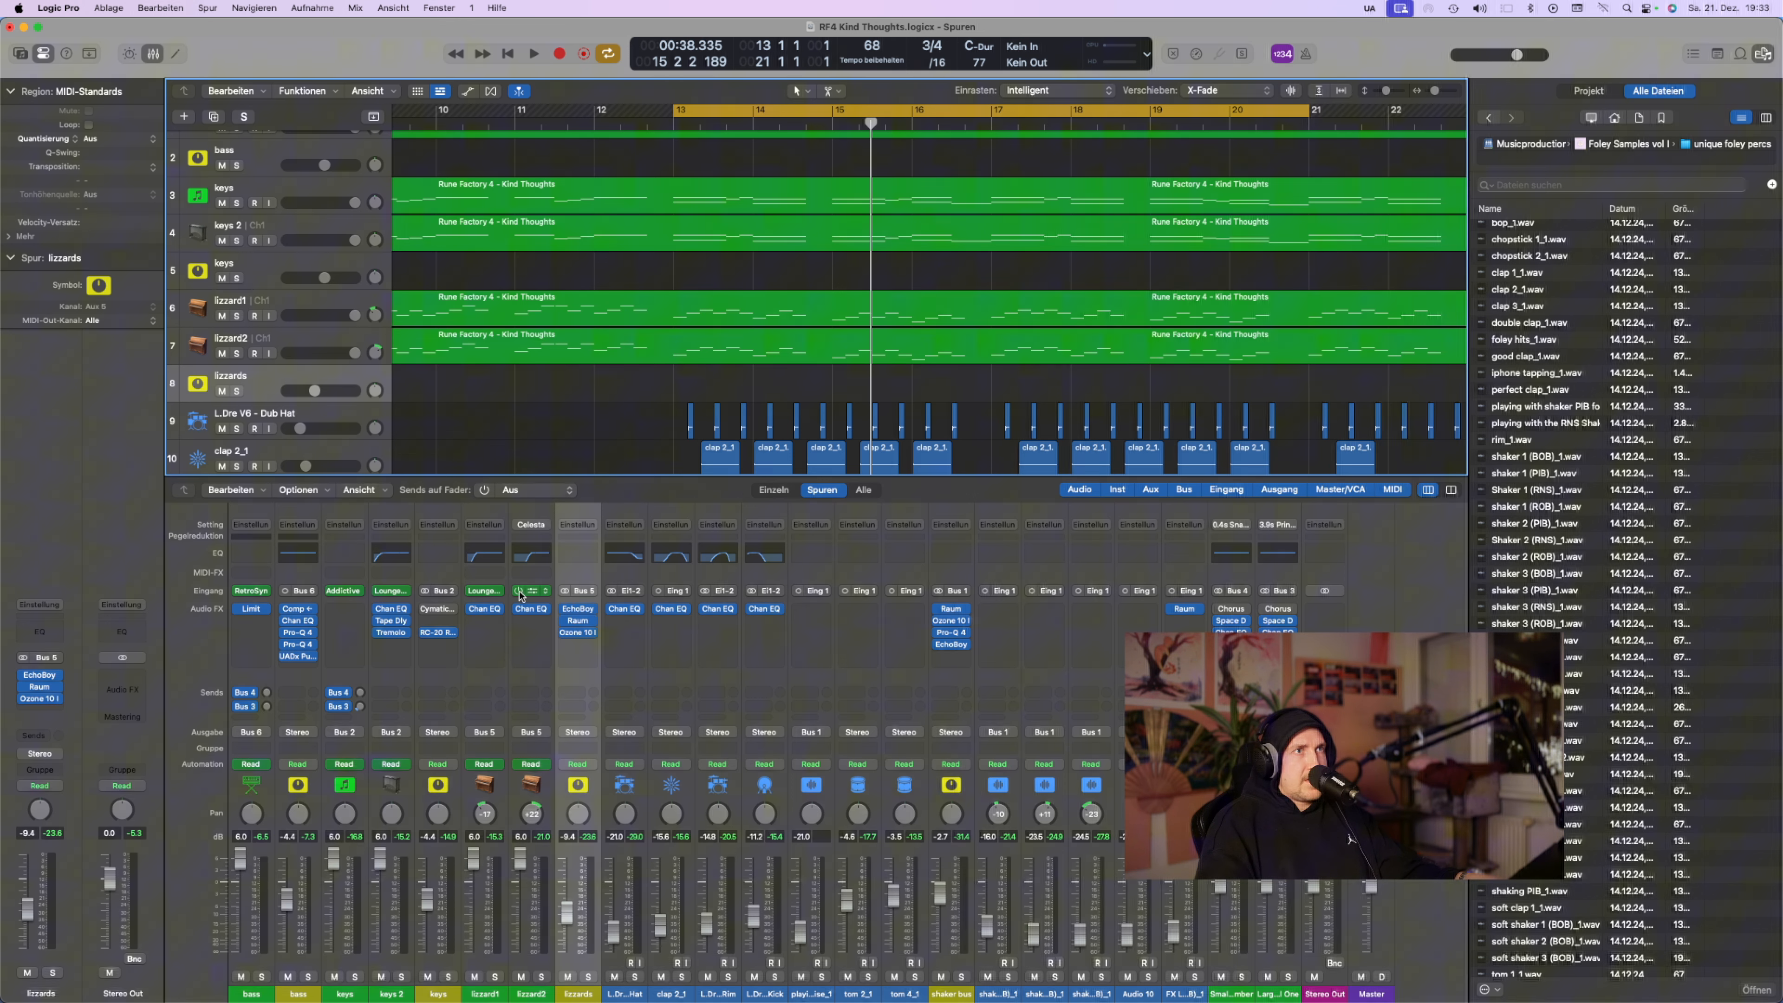
{"action": "key", "text": "space"}
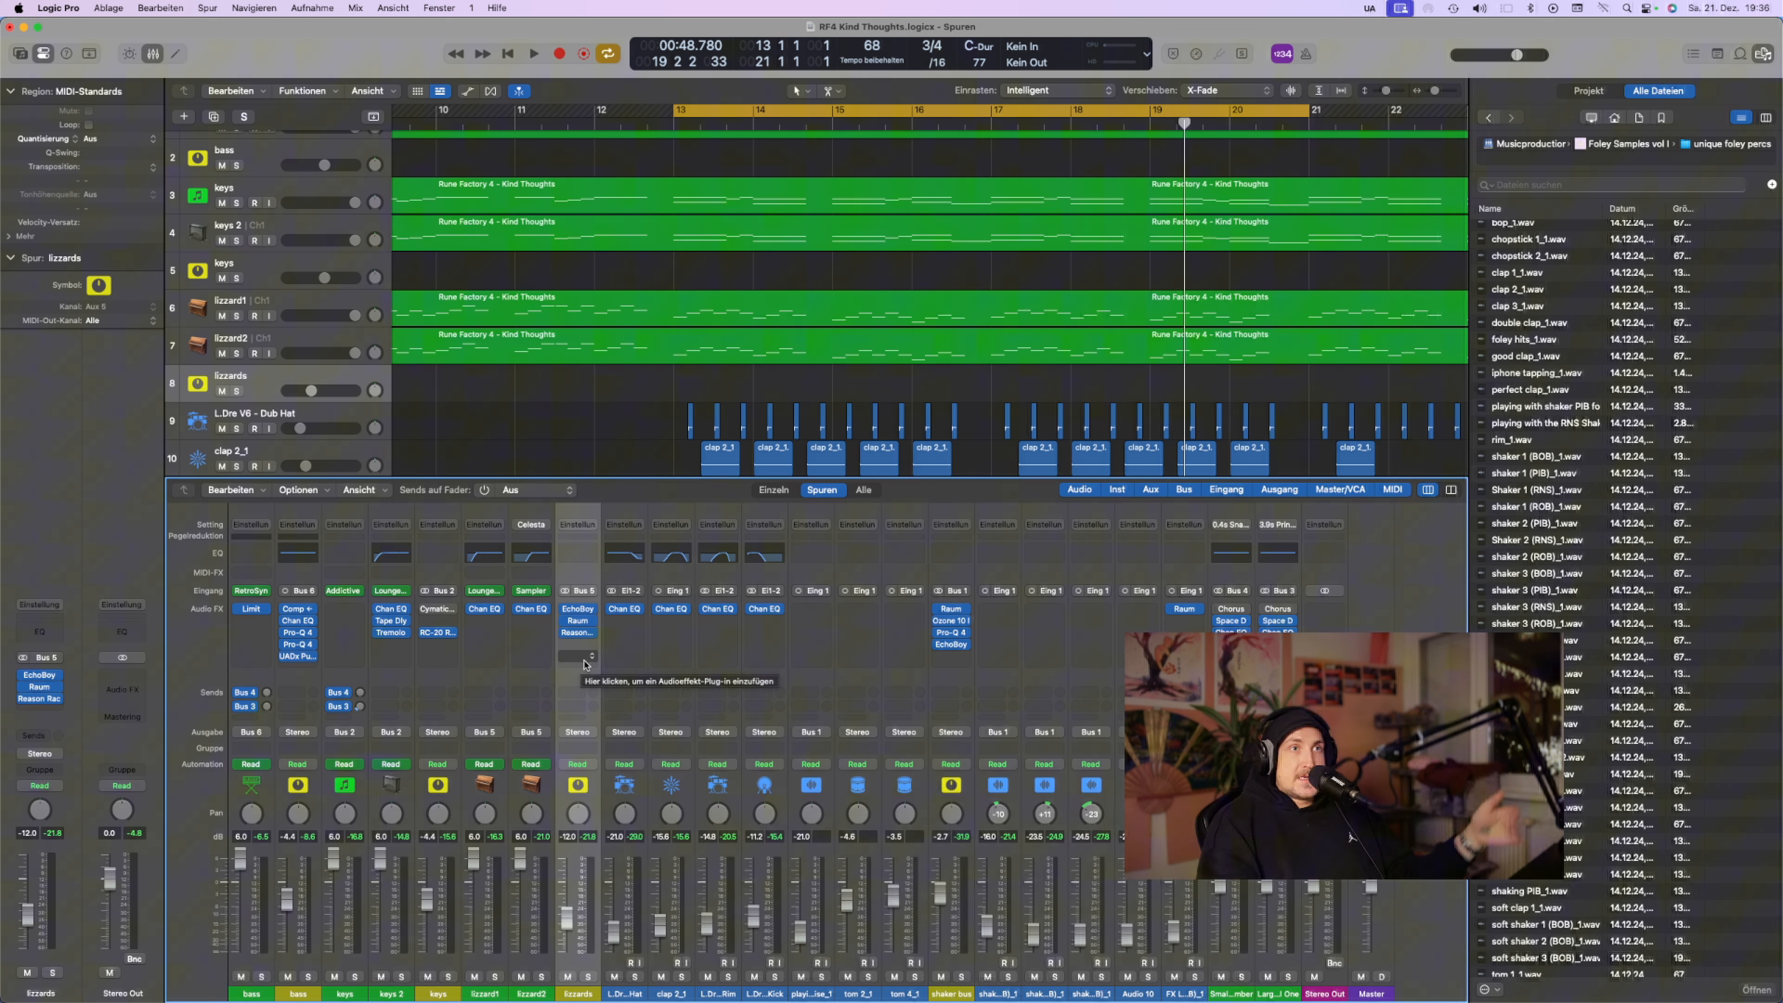
Insert Pro-Q 4 after RC-20 on the keys bus
{"action": "left_click", "coordinate": [441, 650]}
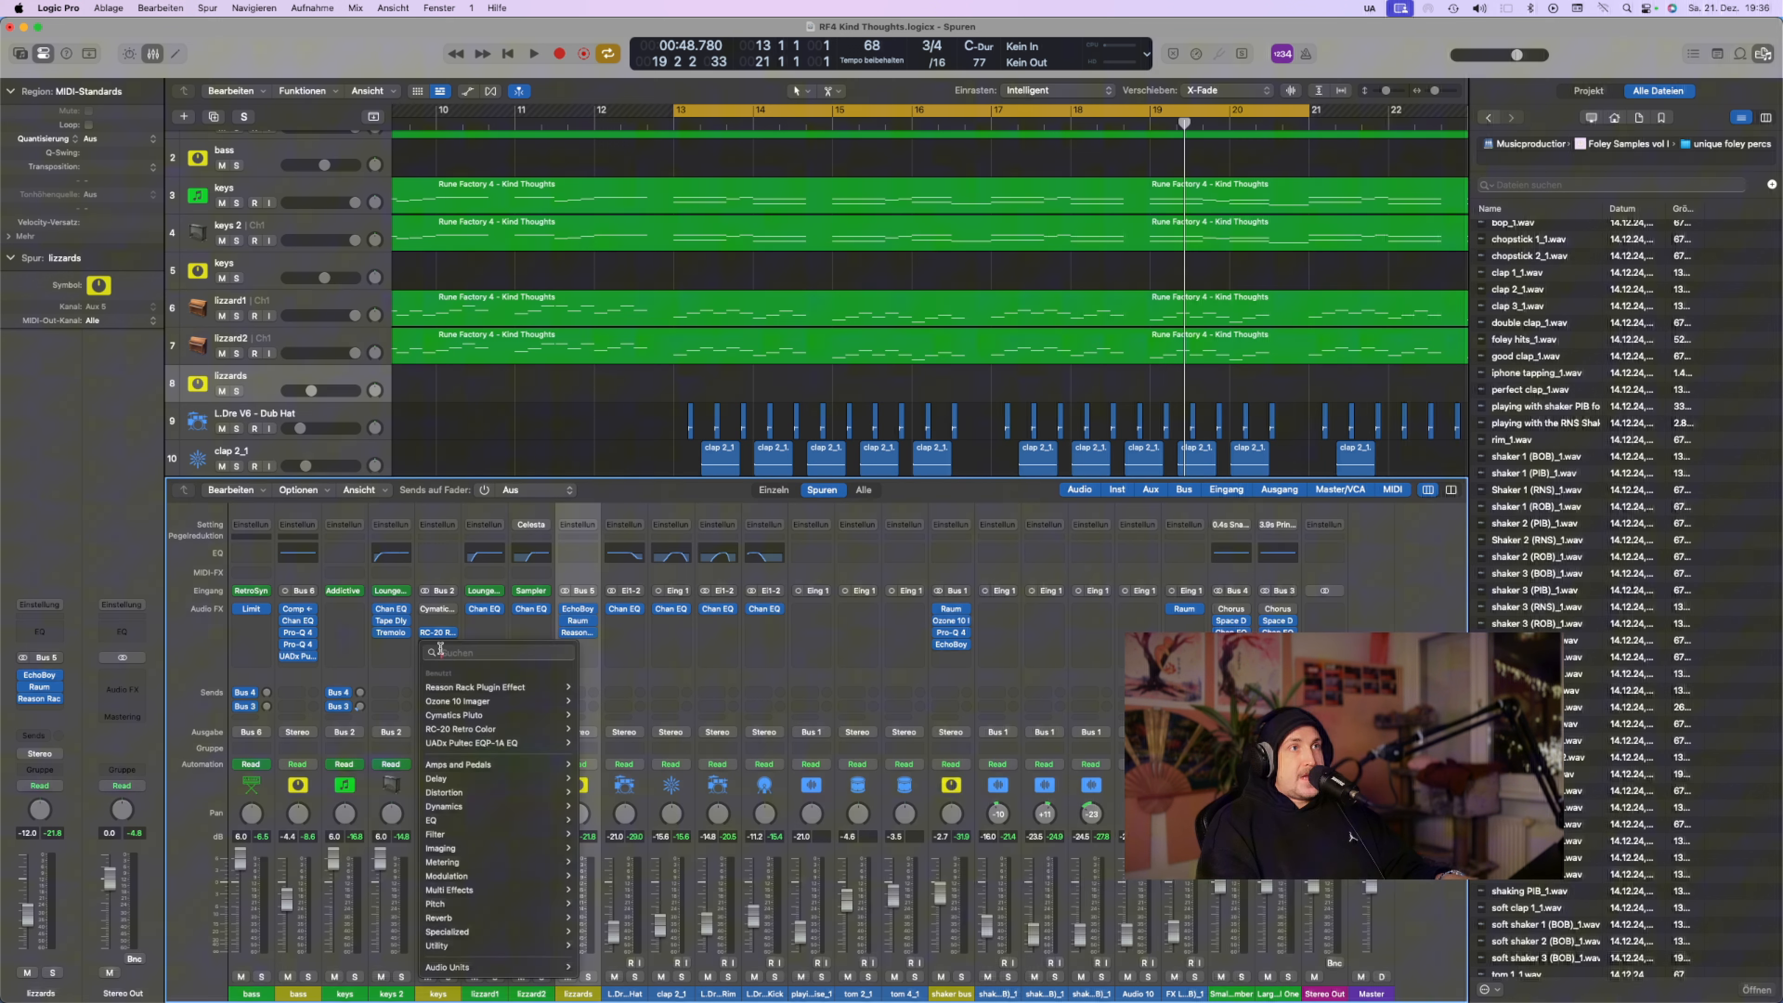
{"action": "type", "text": "p"}
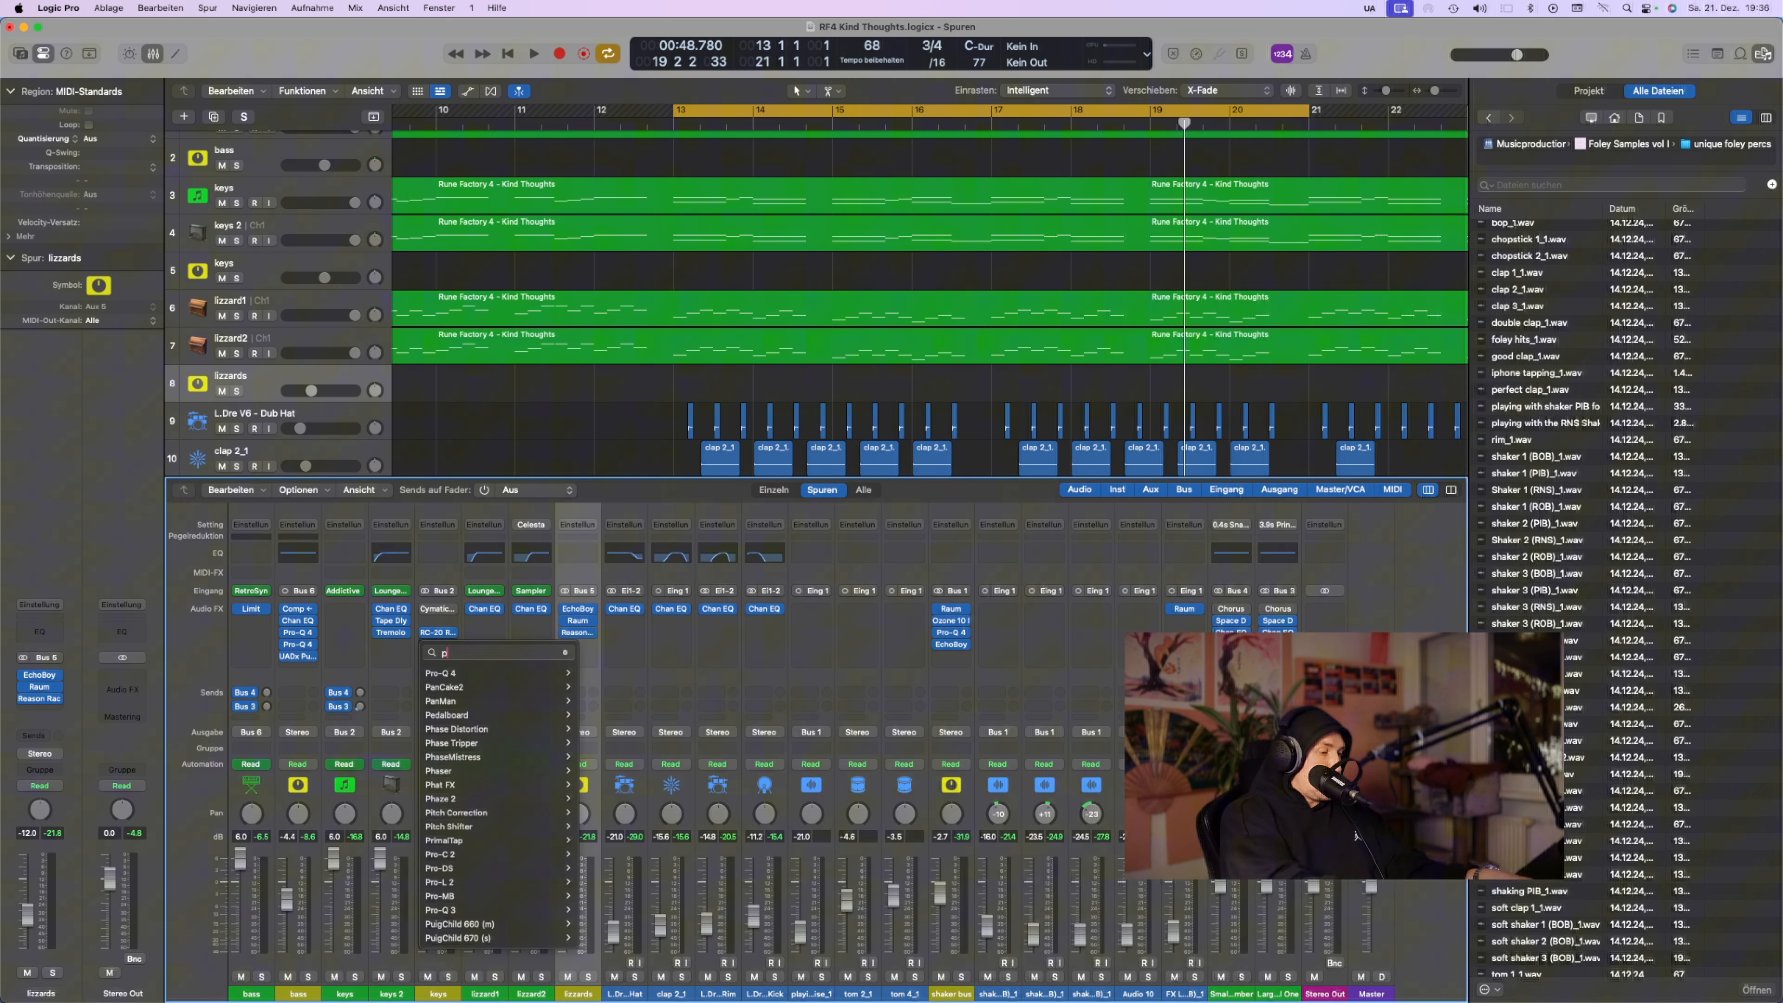
{"action": "type", "text": "ro q"}
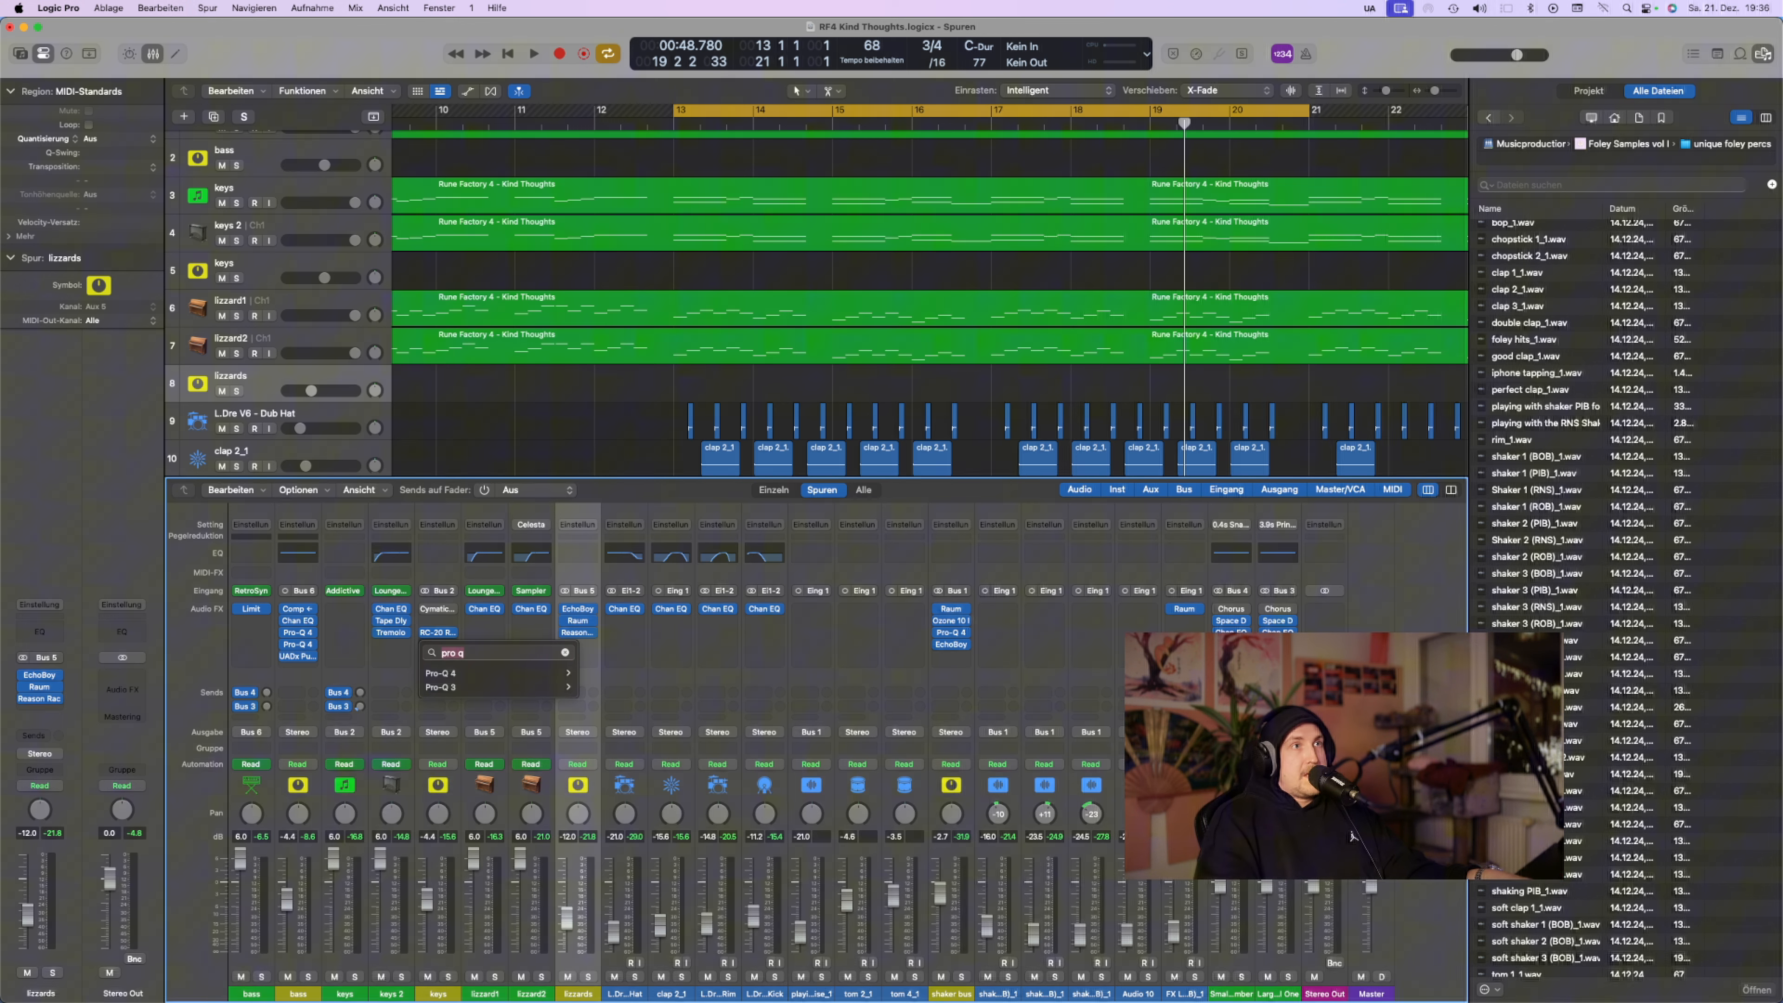
{"action": "left_click", "coordinate": [447, 672]}
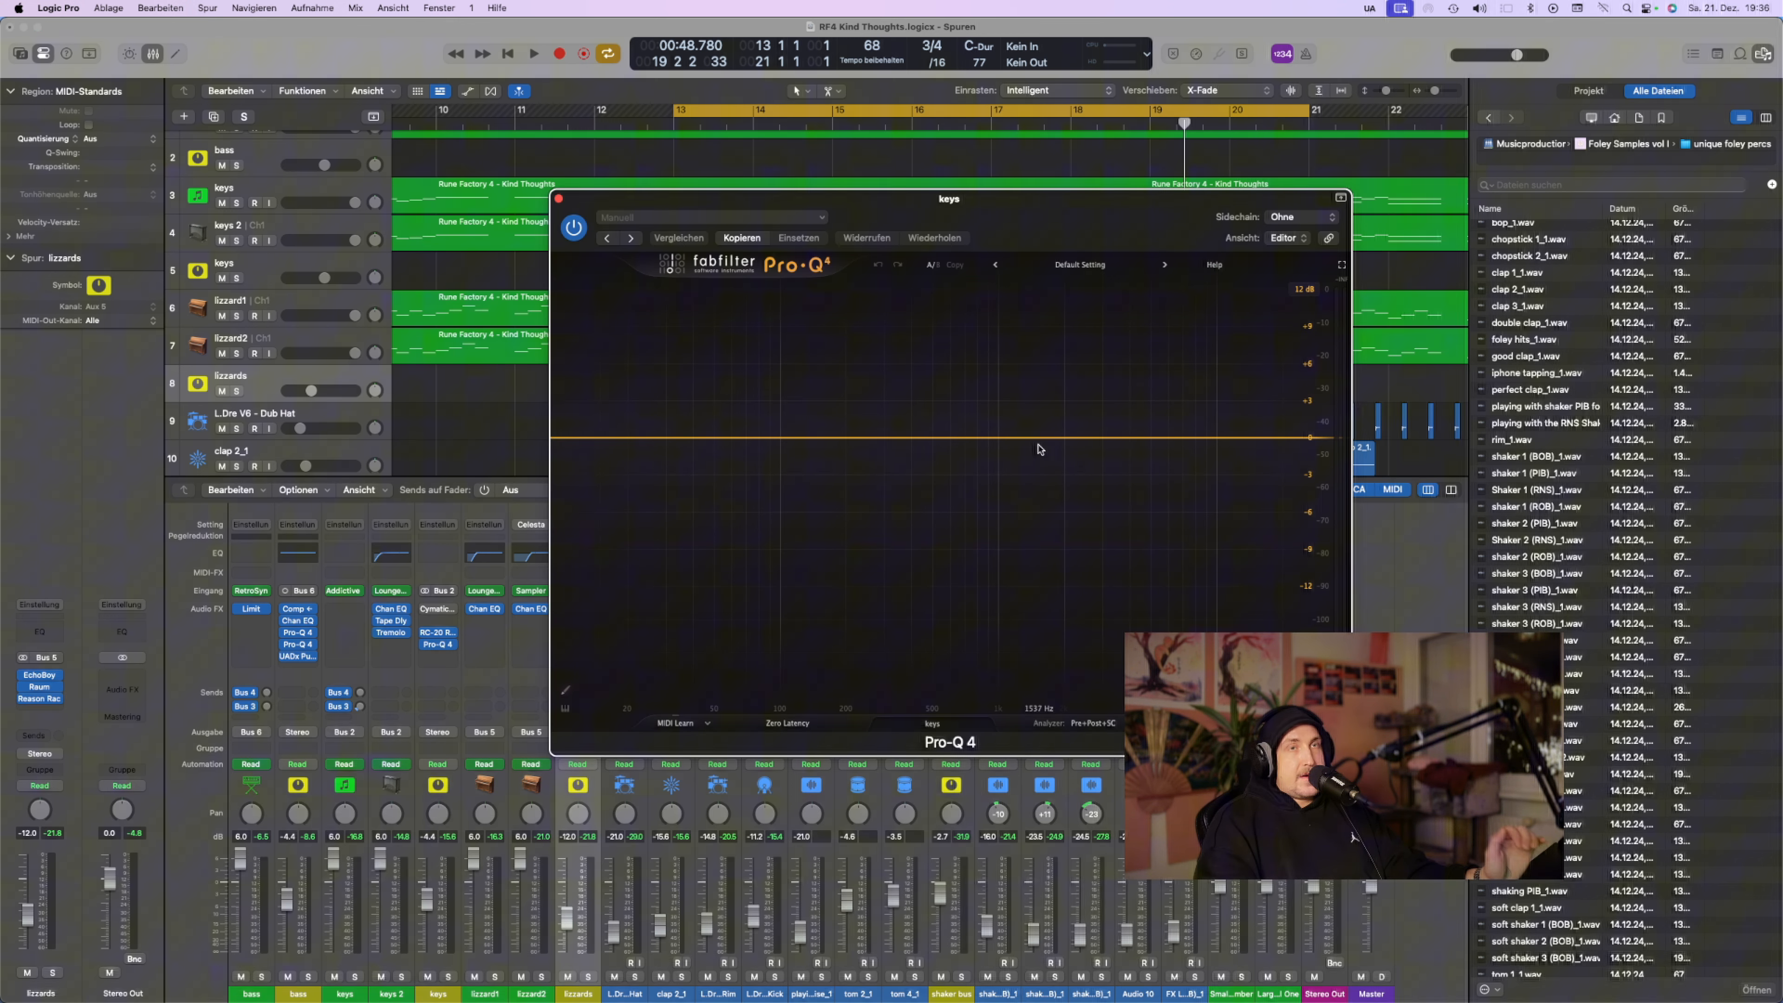
Add a dynamic bell band at about 1583 Hz in Pro-Q 4 with a dynamic range of about −6 dB
{"action": "key", "text": "space"}
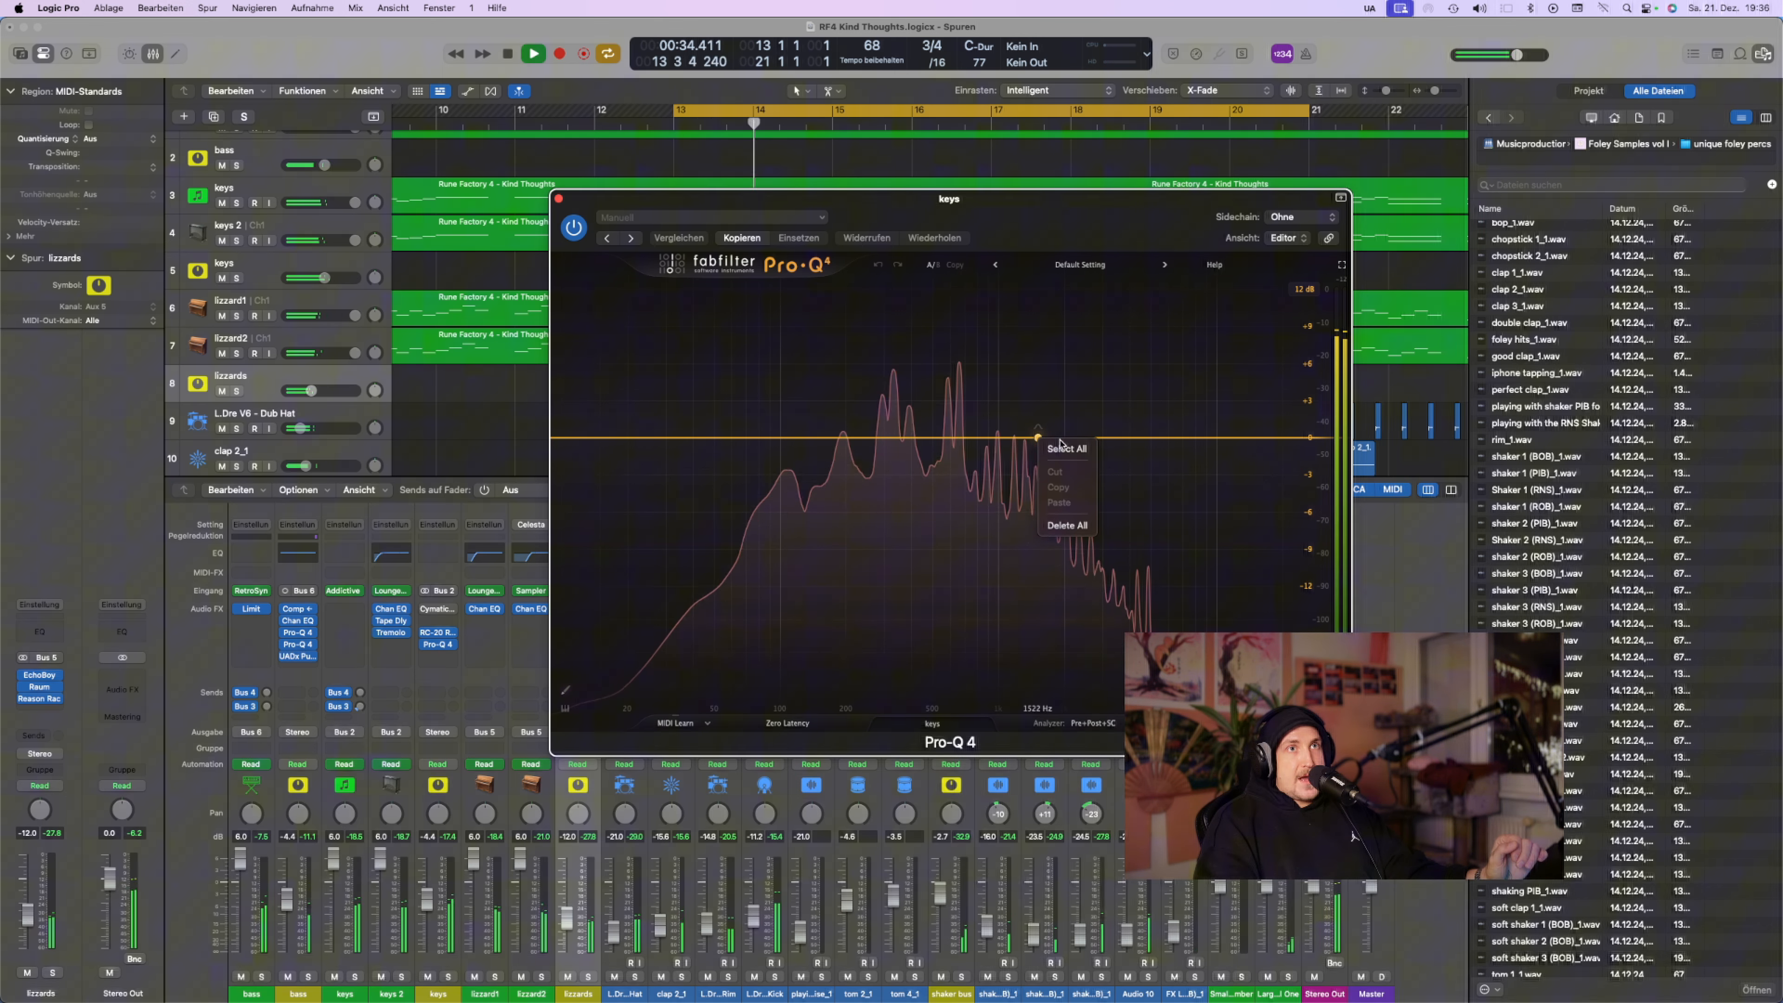
{"action": "left_click", "coordinate": [1042, 437]}
{"action": "key", "text": "space"}
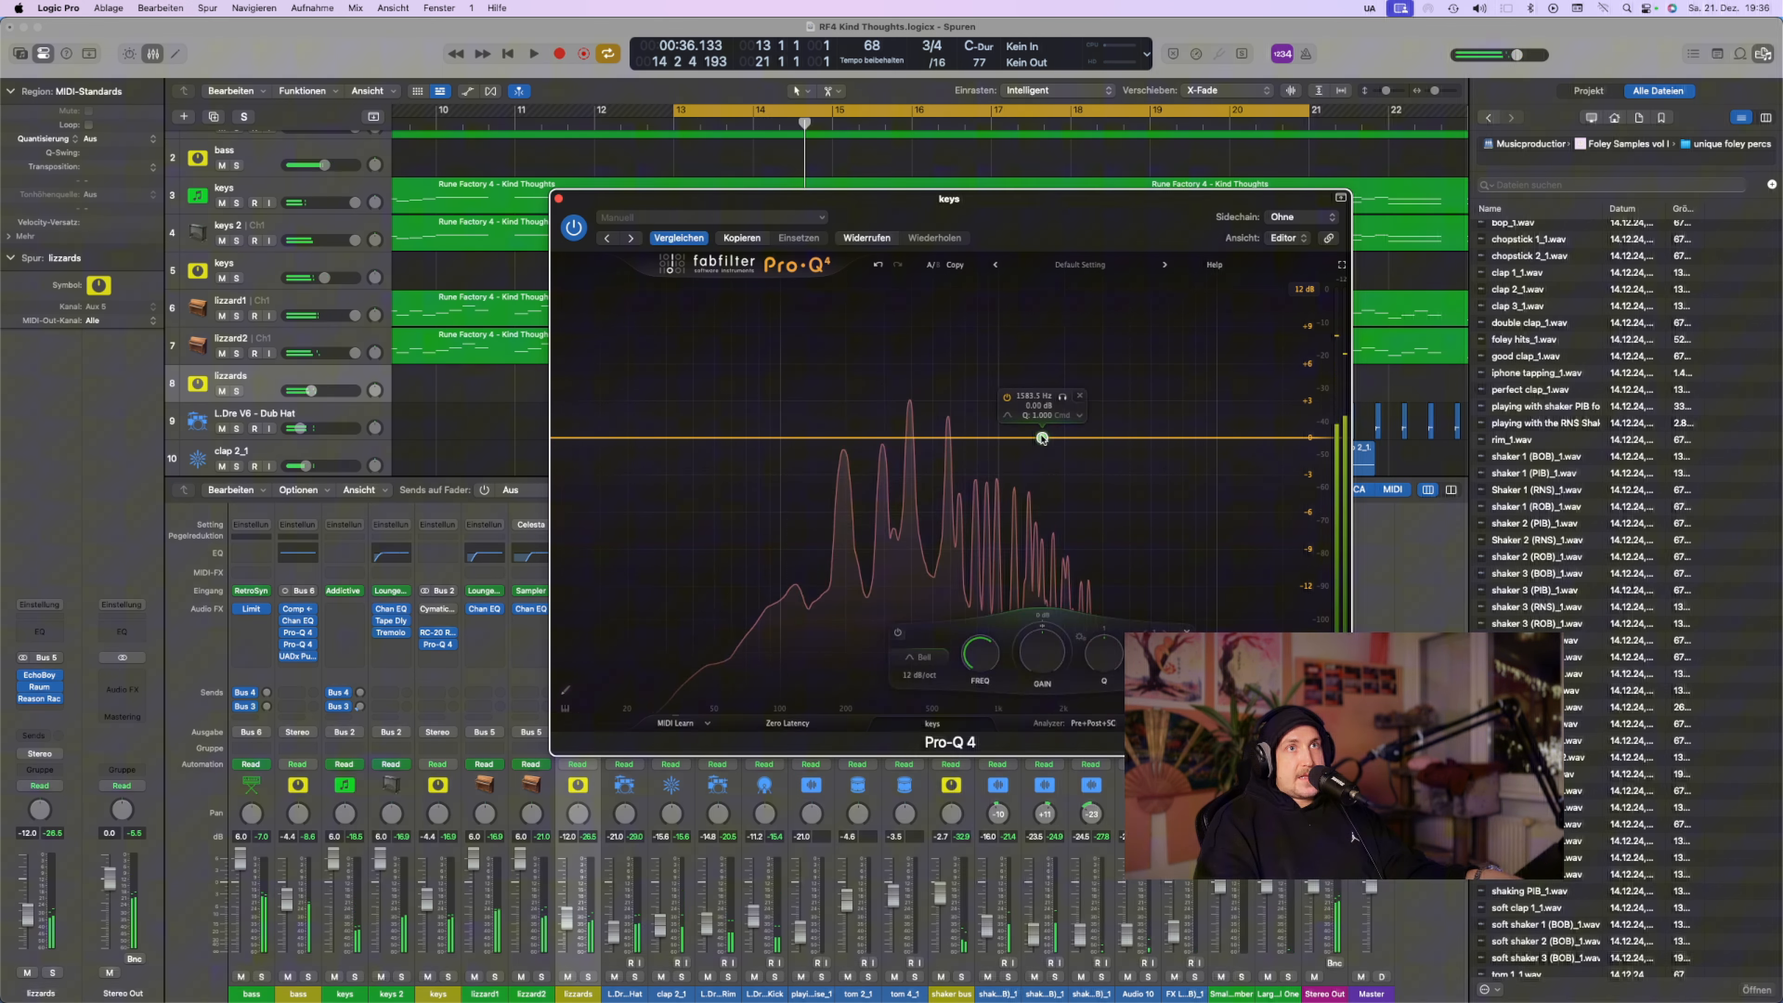
{"action": "right_click", "coordinate": [1042, 437]}
{"action": "left_click", "coordinate": [1074, 482]}
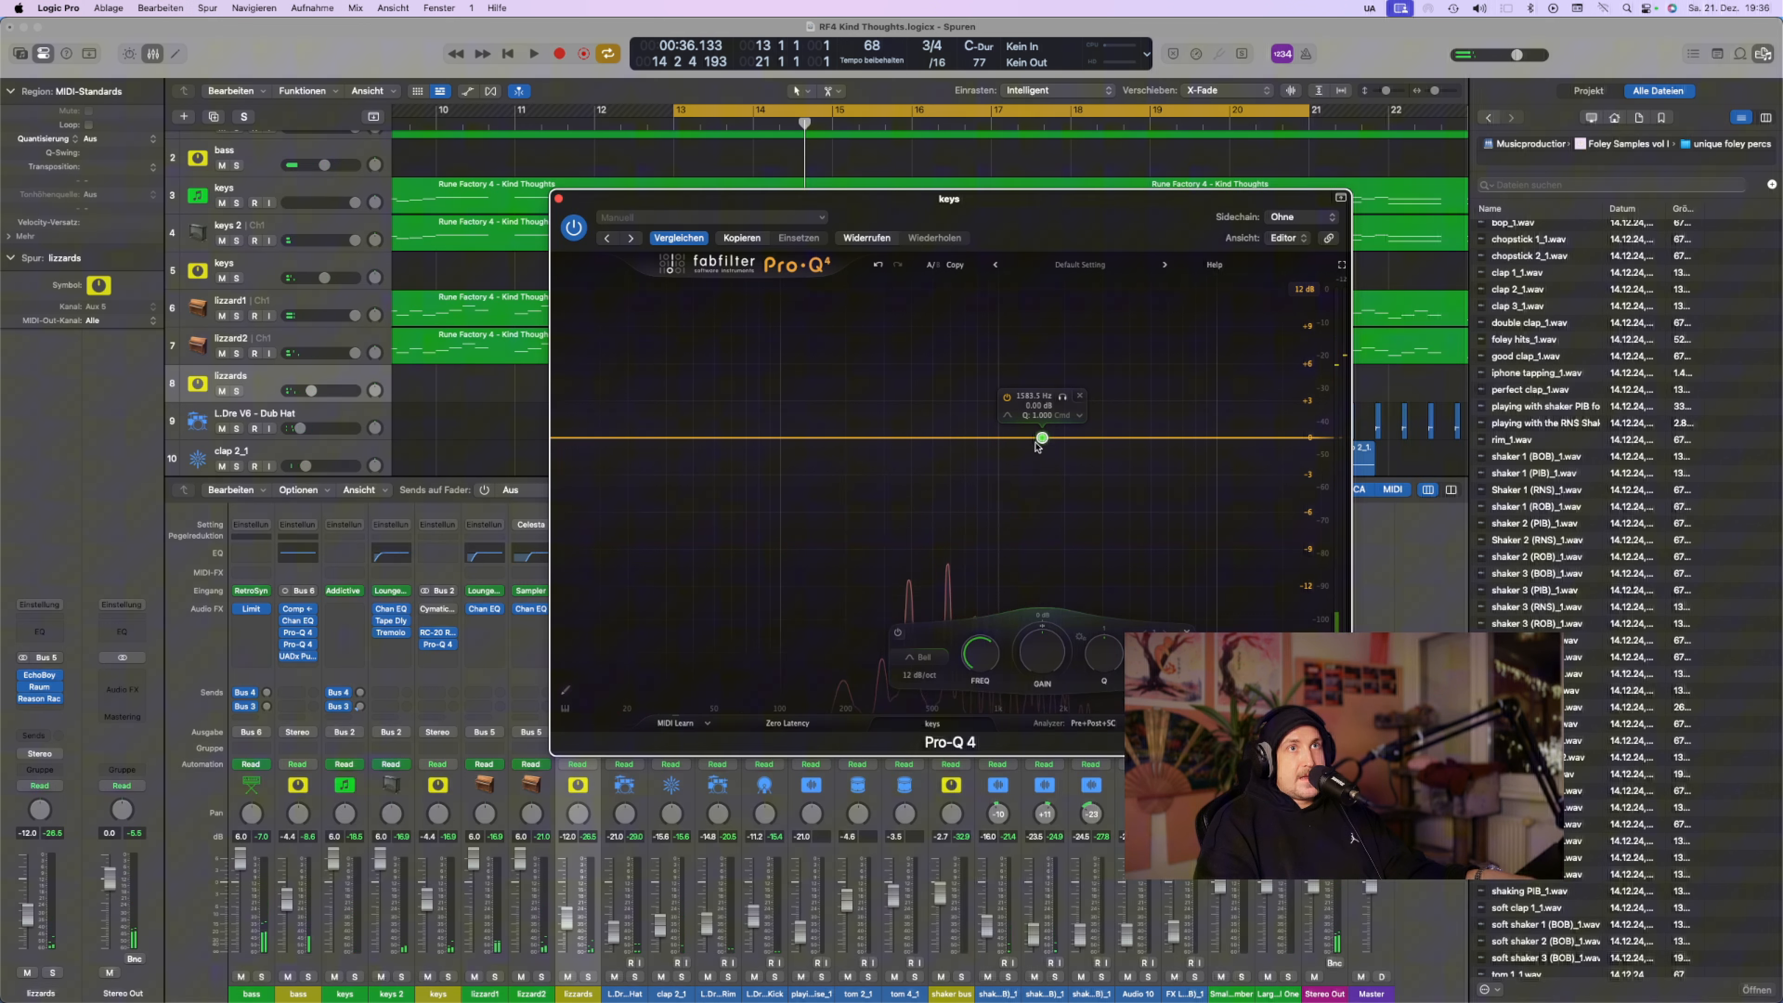
{"action": "left_click_drag", "start_coordinate": [1042, 464], "coordinate": [1065, 522]}
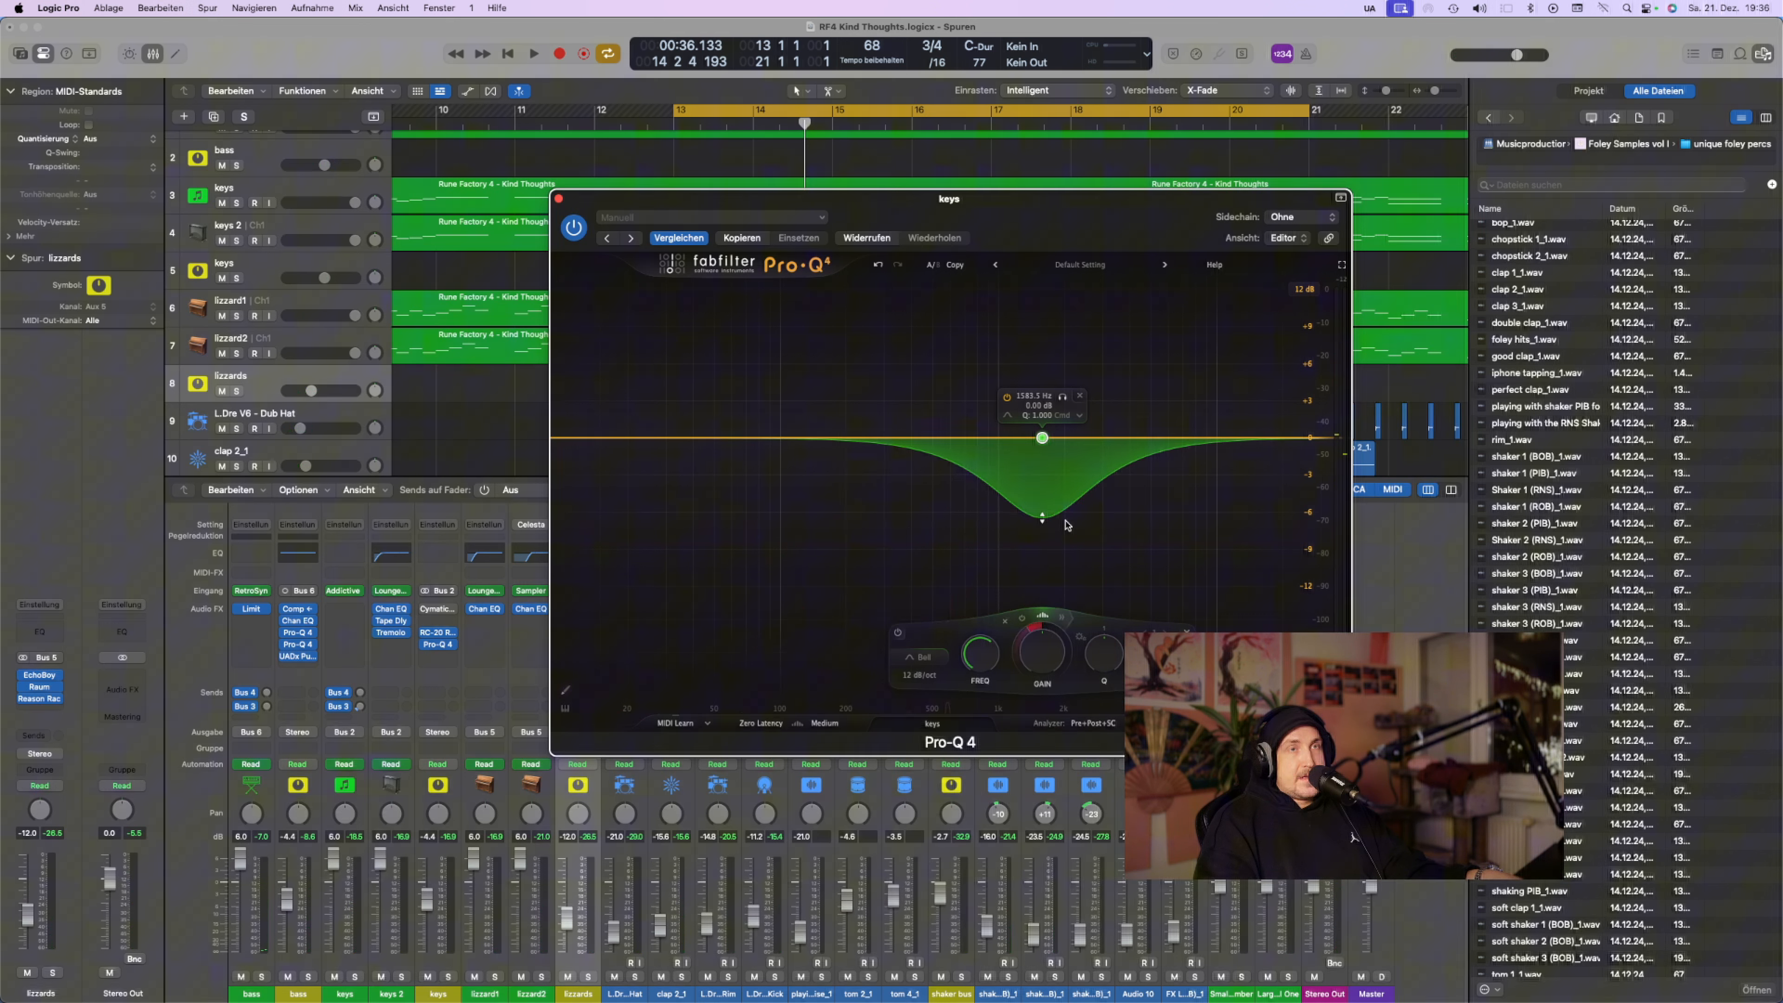
Move the dynamic band to about 3 kHz with about +2.1 dB gain and set its Q to about 0.6
{"action": "scroll", "coordinate": [1045, 518], "scroll_direction": "up", "scroll_amount": 10}
{"action": "scroll", "coordinate": [1045, 518], "scroll_direction": "down", "scroll_amount": 15}
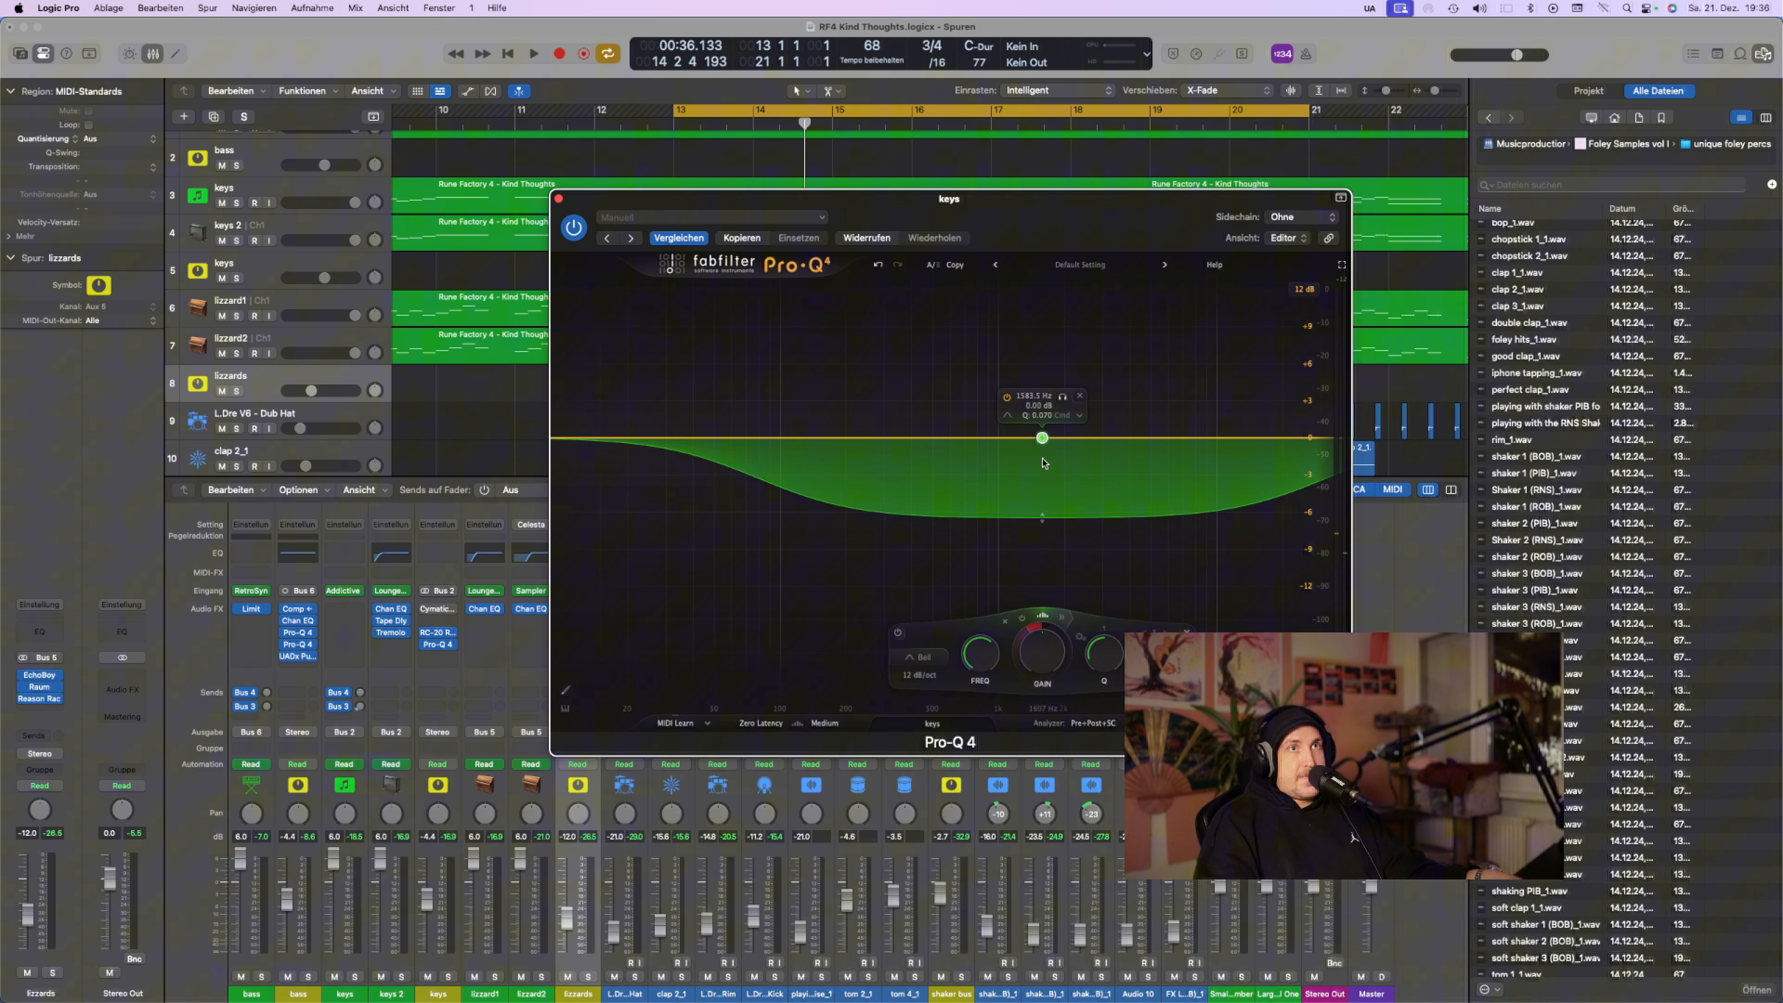
{"action": "left_click_drag", "start_coordinate": [1045, 437], "coordinate": [1102, 412]}
{"action": "scroll", "coordinate": [1101, 495], "scroll_direction": "up", "scroll_amount": 5}
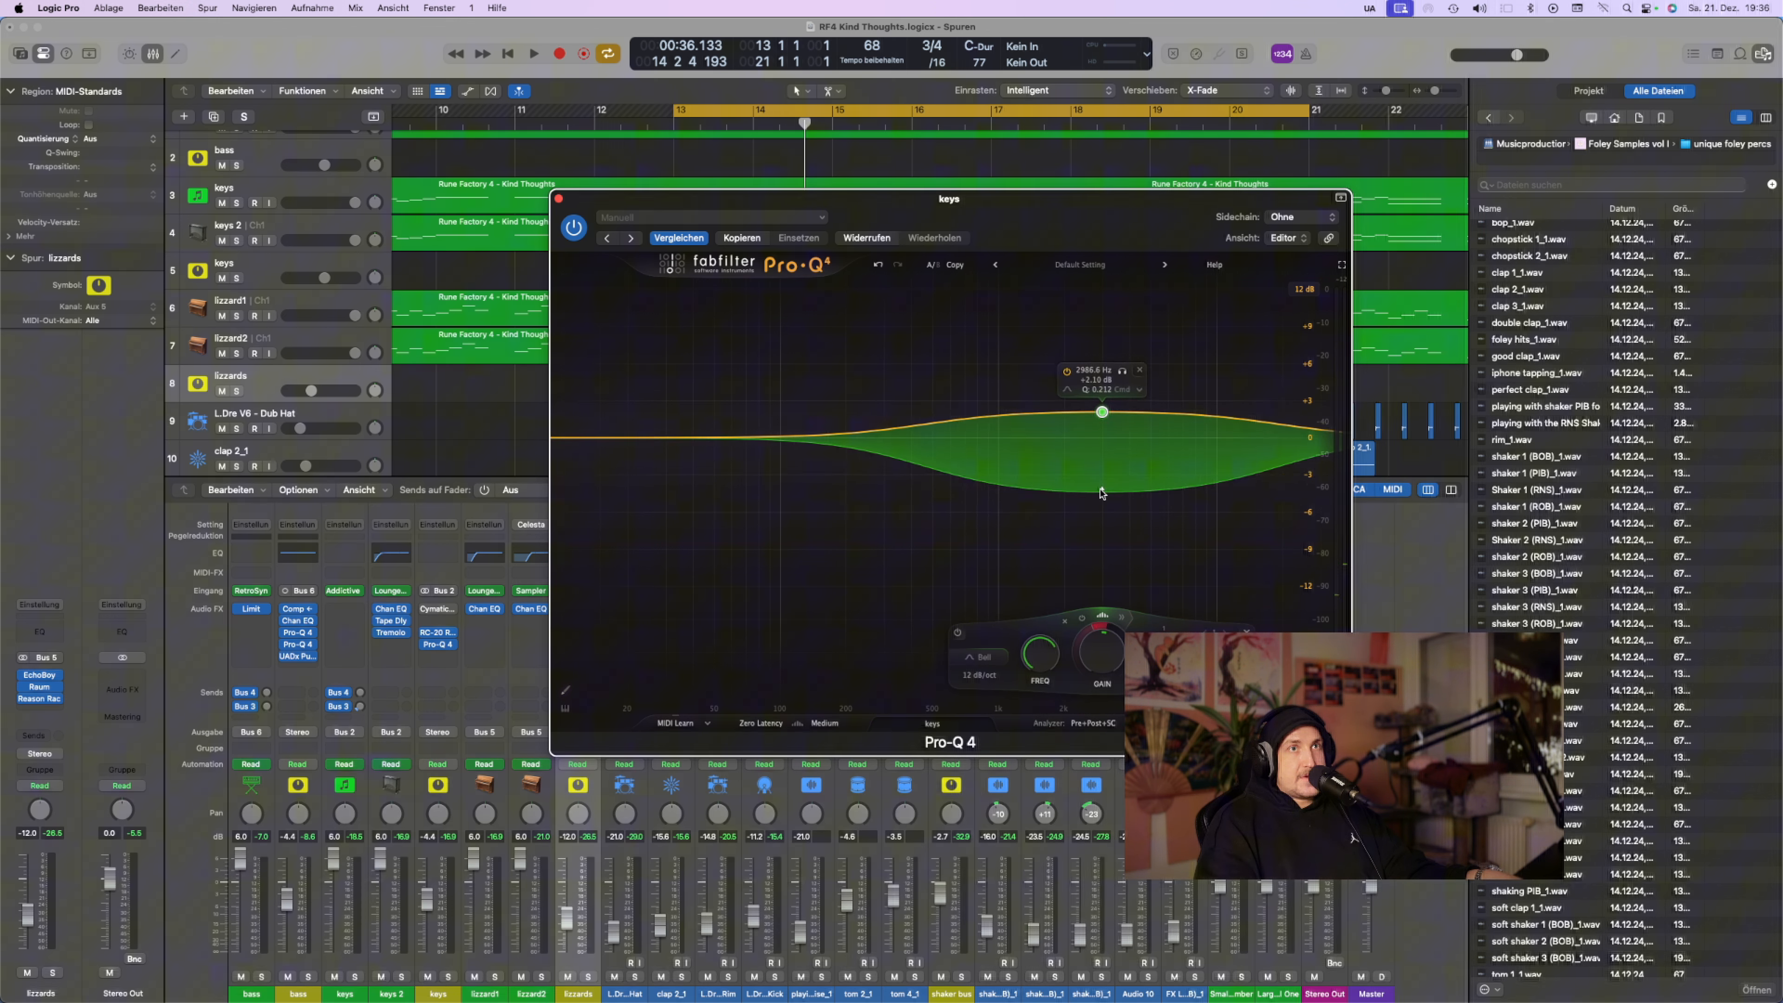
During playback, move the dynamic band to about 484 Hz at +2.04 dB and adjust its Q to about 1.0
{"action": "key", "text": "space"}
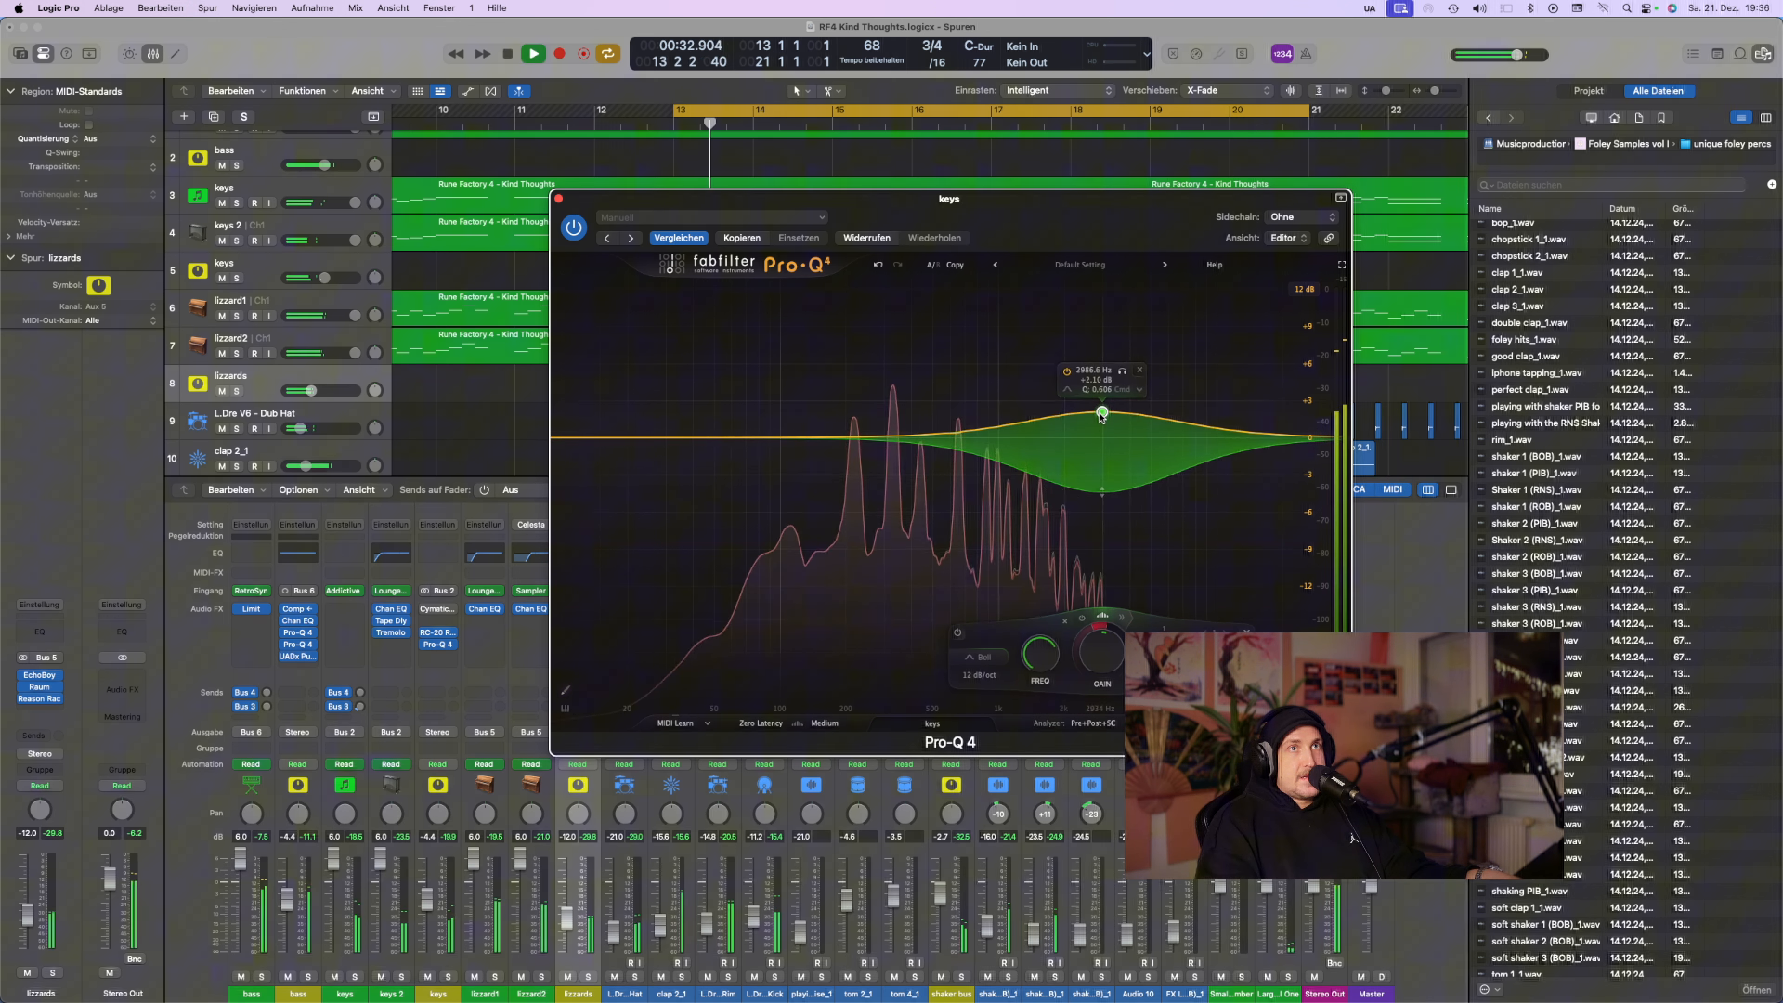
{"action": "left_click_drag", "start_coordinate": [1102, 412], "coordinate": [925, 414]}
{"action": "scroll", "coordinate": [929, 499], "scroll_direction": "up", "scroll_amount": 5}
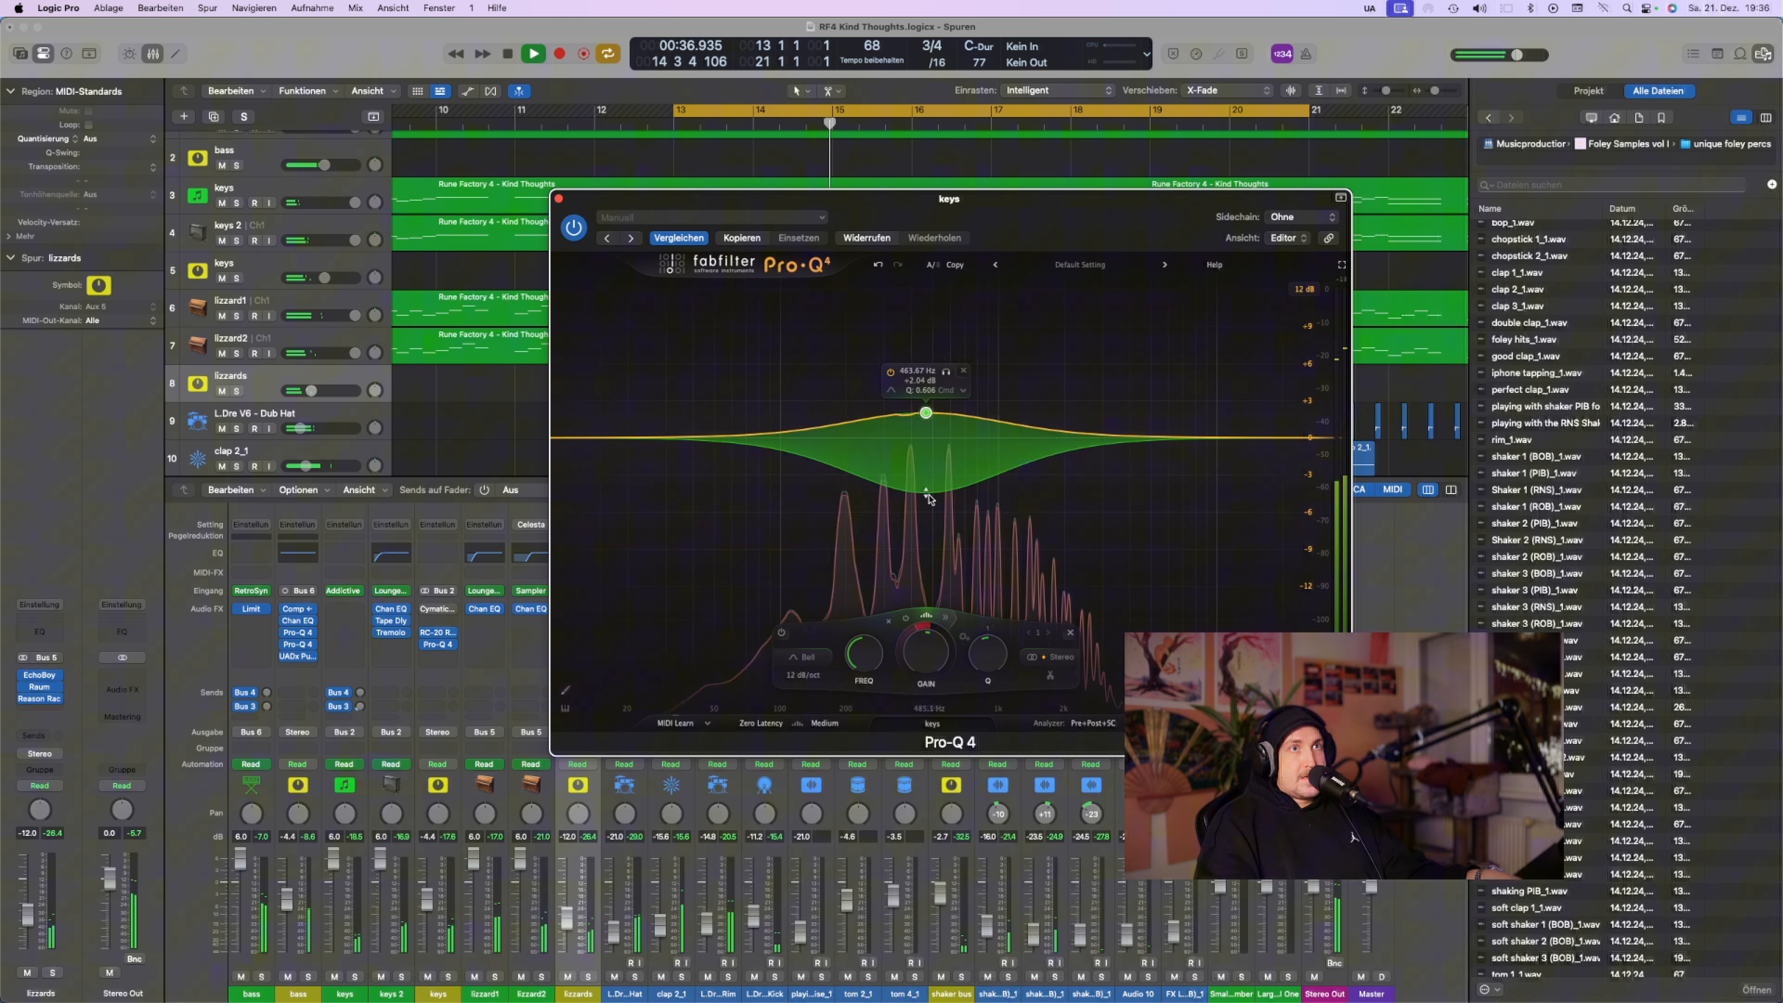
{"action": "scroll", "coordinate": [928, 498], "scroll_direction": "down", "scroll_amount": 10}
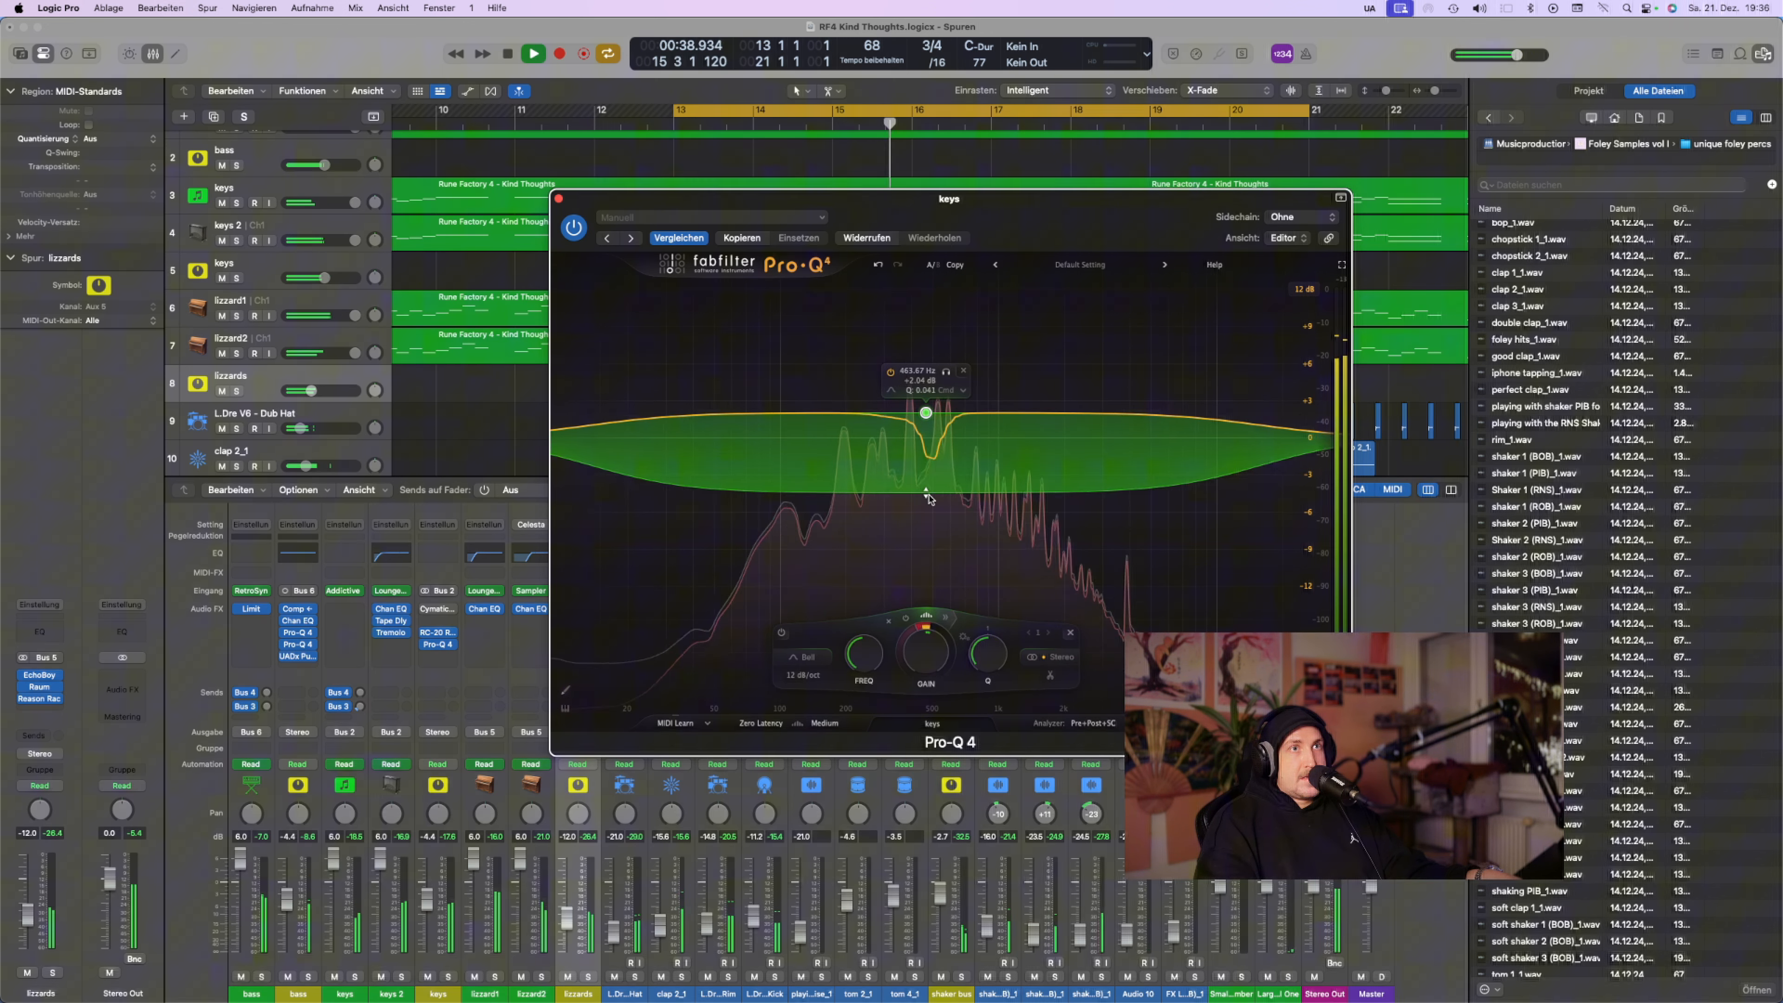
{"action": "scroll", "coordinate": [929, 499], "scroll_direction": "up", "scroll_amount": 10}
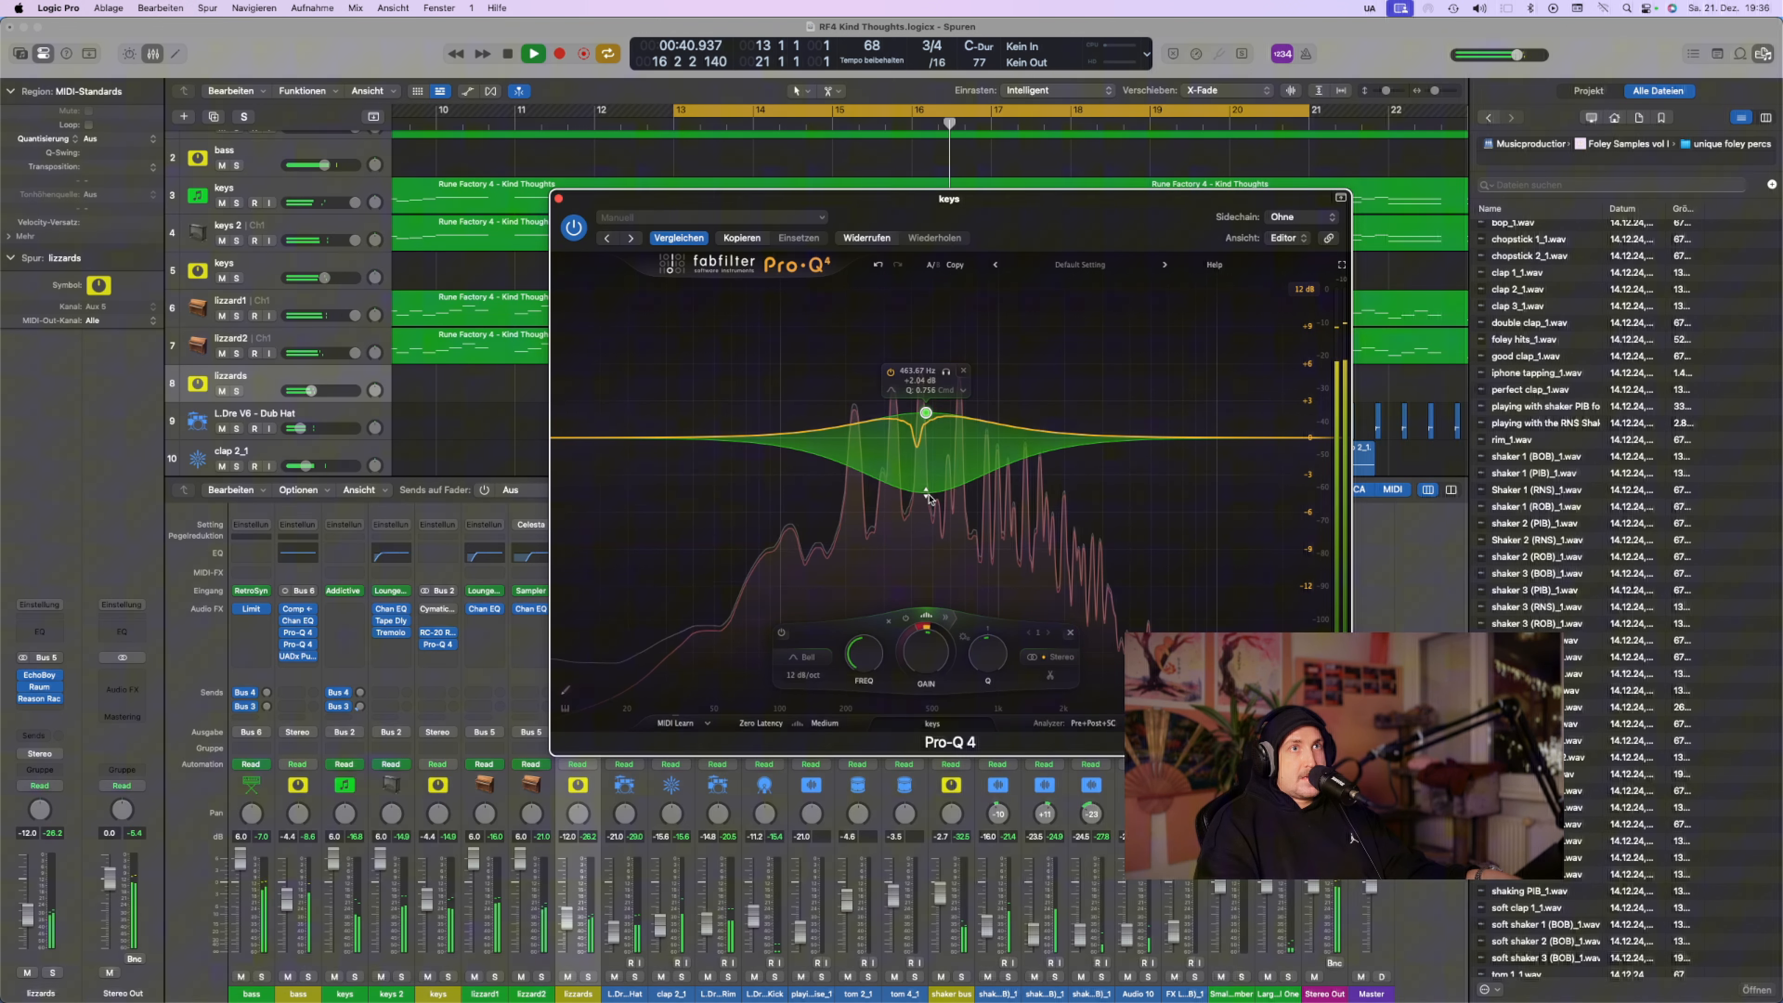
{"action": "scroll", "coordinate": [926, 497], "scroll_direction": "up", "scroll_amount": 1}
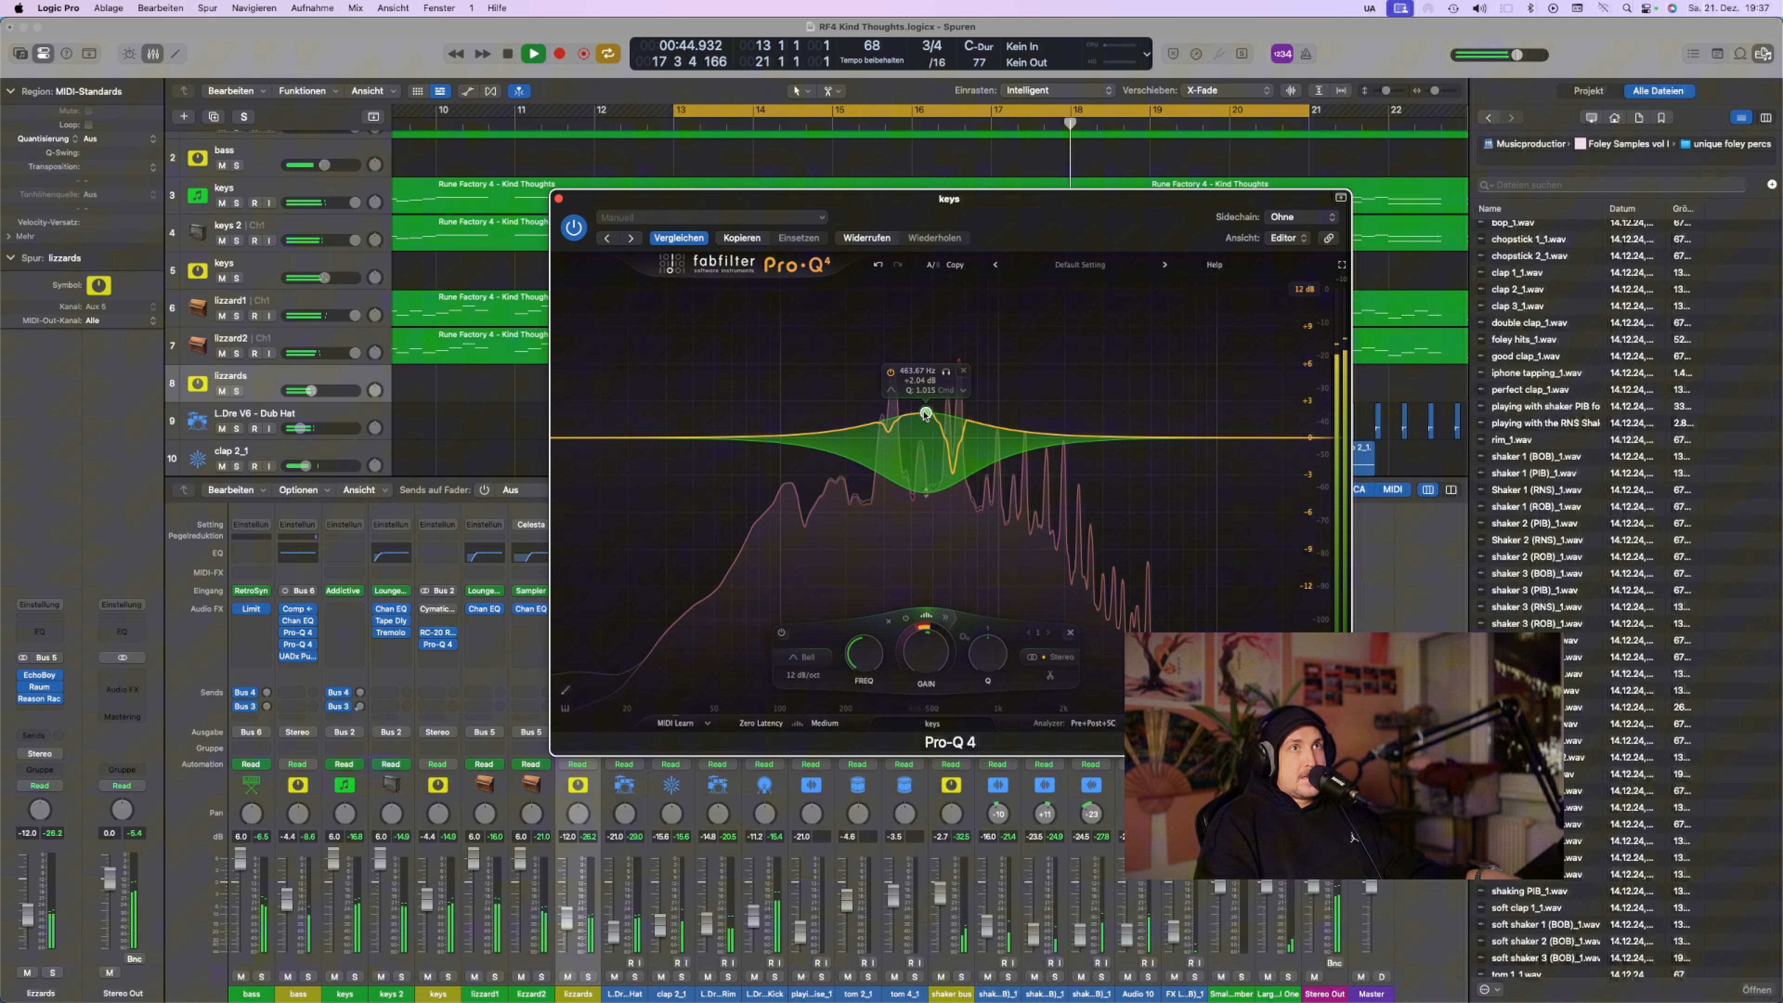
Lower the dynamic band to about −0.1 dB gain at about 476 Hz and stop playback
{"action": "left_click_drag", "start_coordinate": [926, 413], "coordinate": [927, 440]}
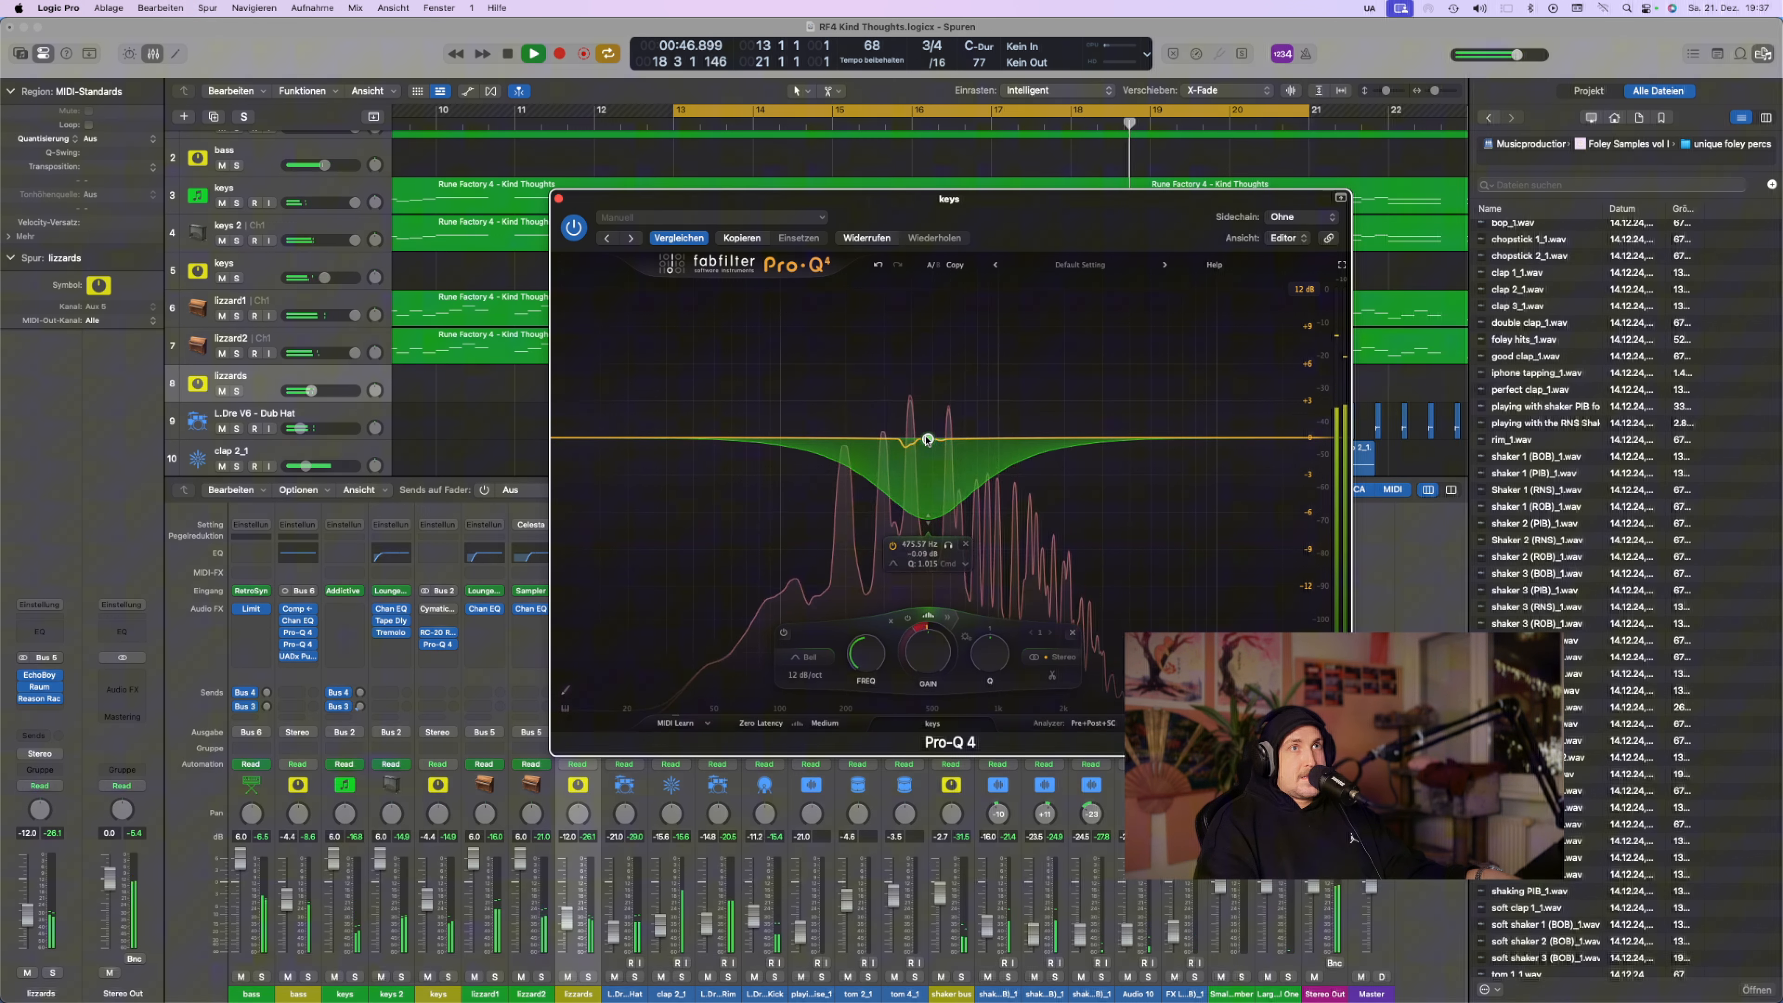
{"action": "key", "text": "space"}
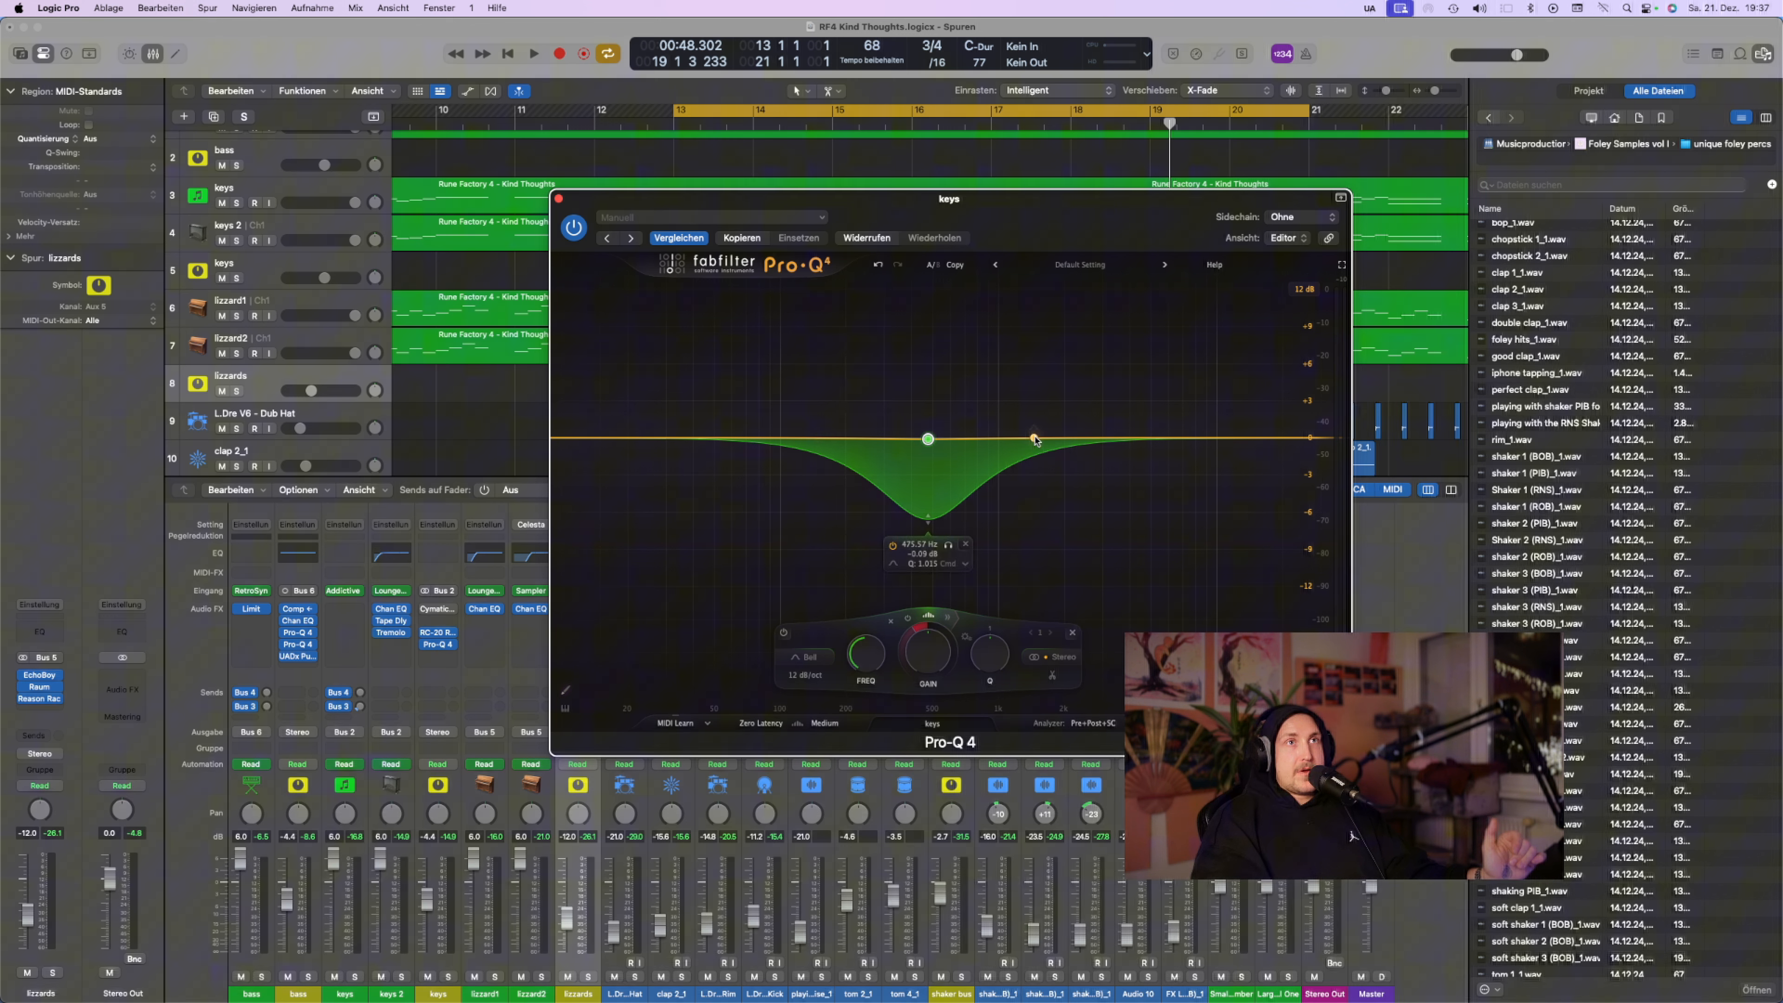
Add a second Pro-Q 4 band, make it spectral with an upward dynamic range, and place it at about 2.9 kHz
{"action": "left_click", "coordinate": [1061, 438]}
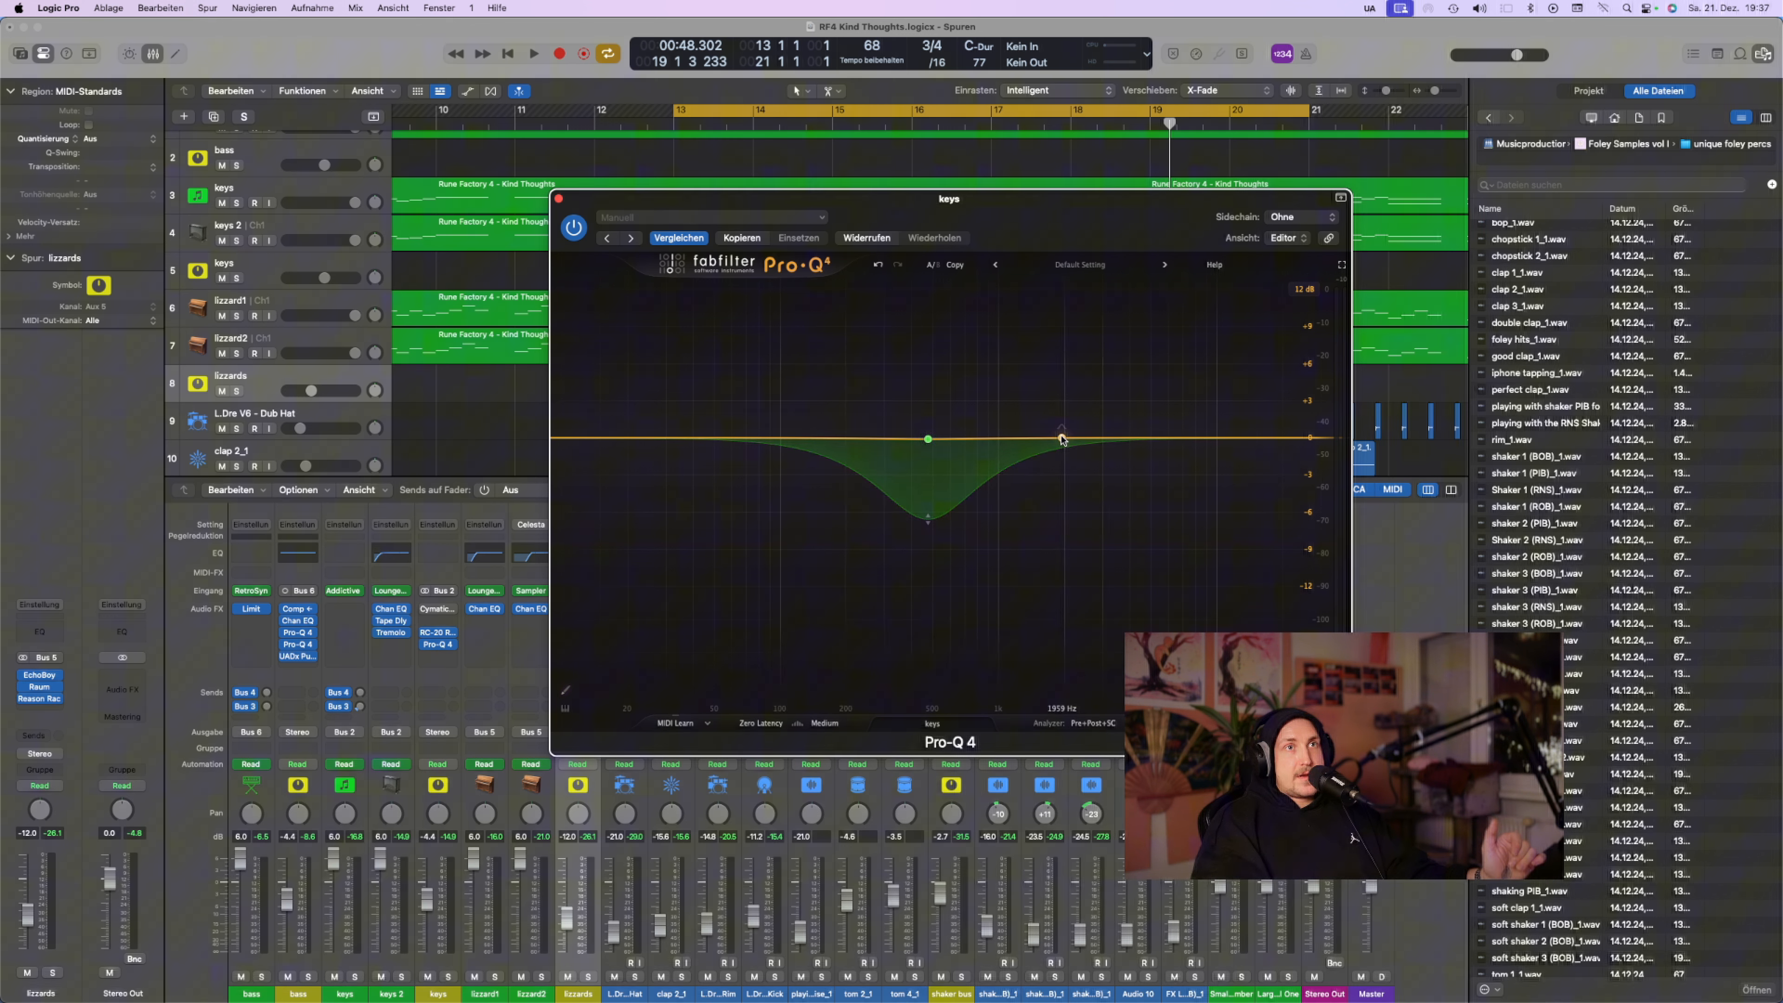
{"action": "right_click", "coordinate": [1062, 438]}
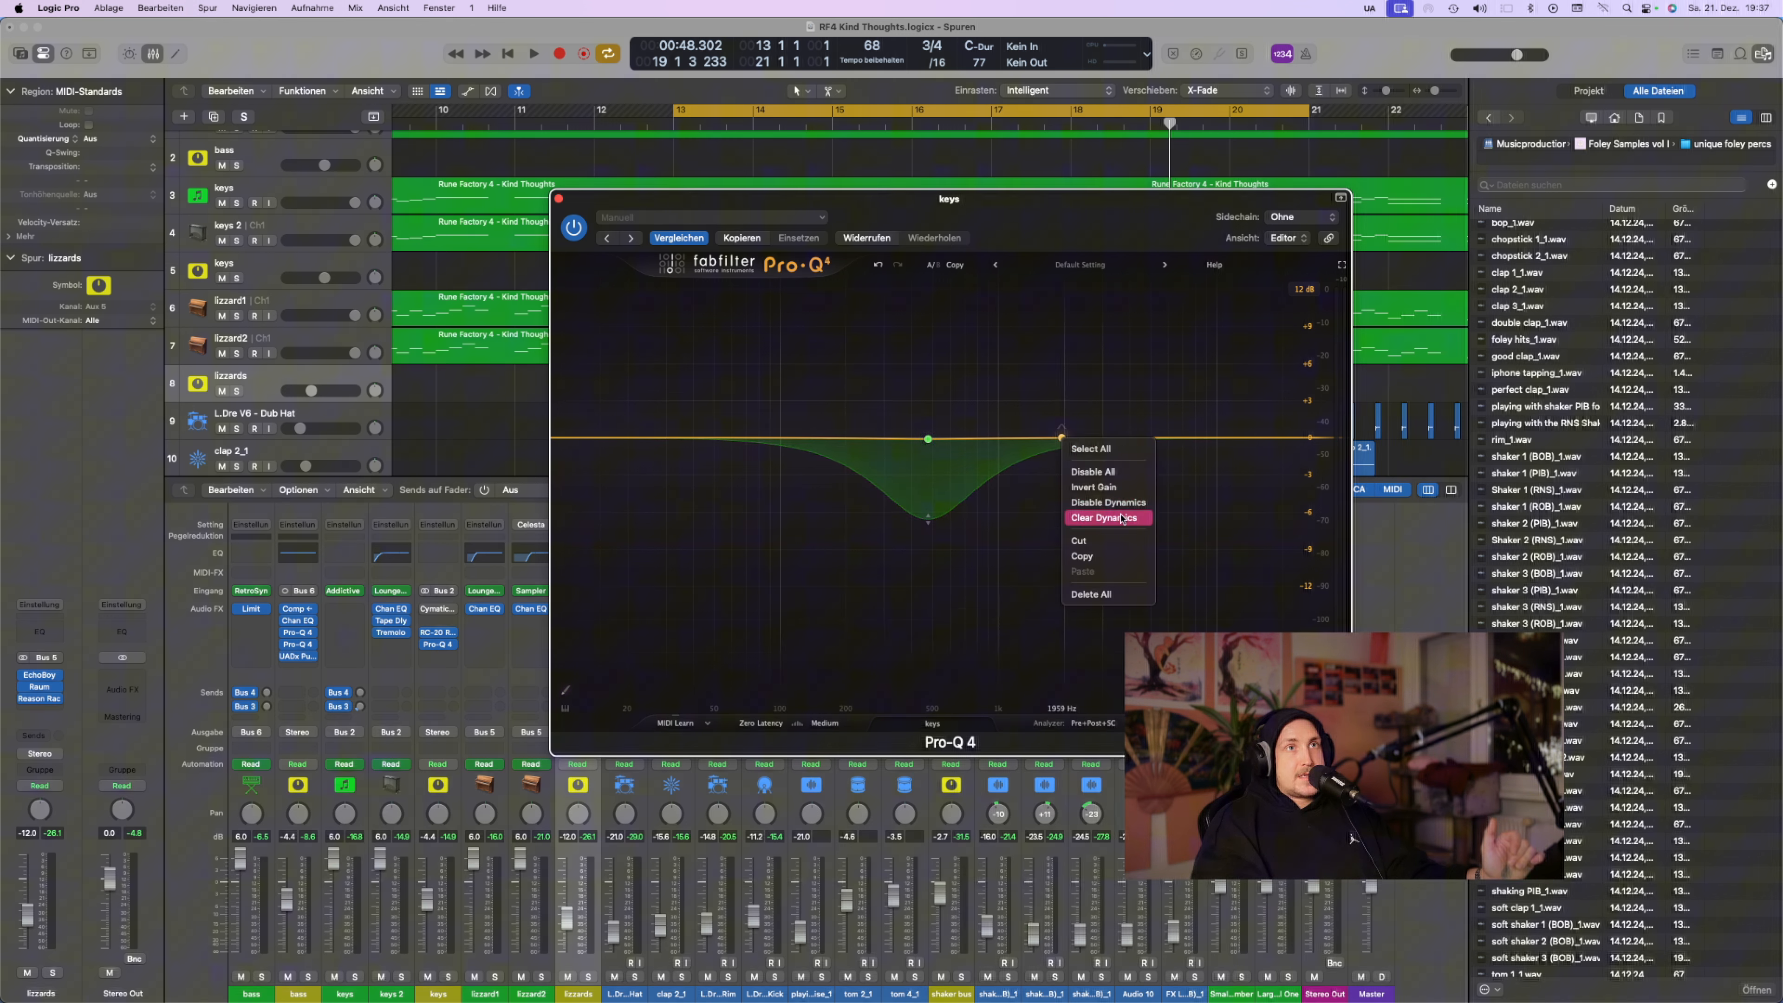
{"action": "left_click", "coordinate": [1061, 439]}
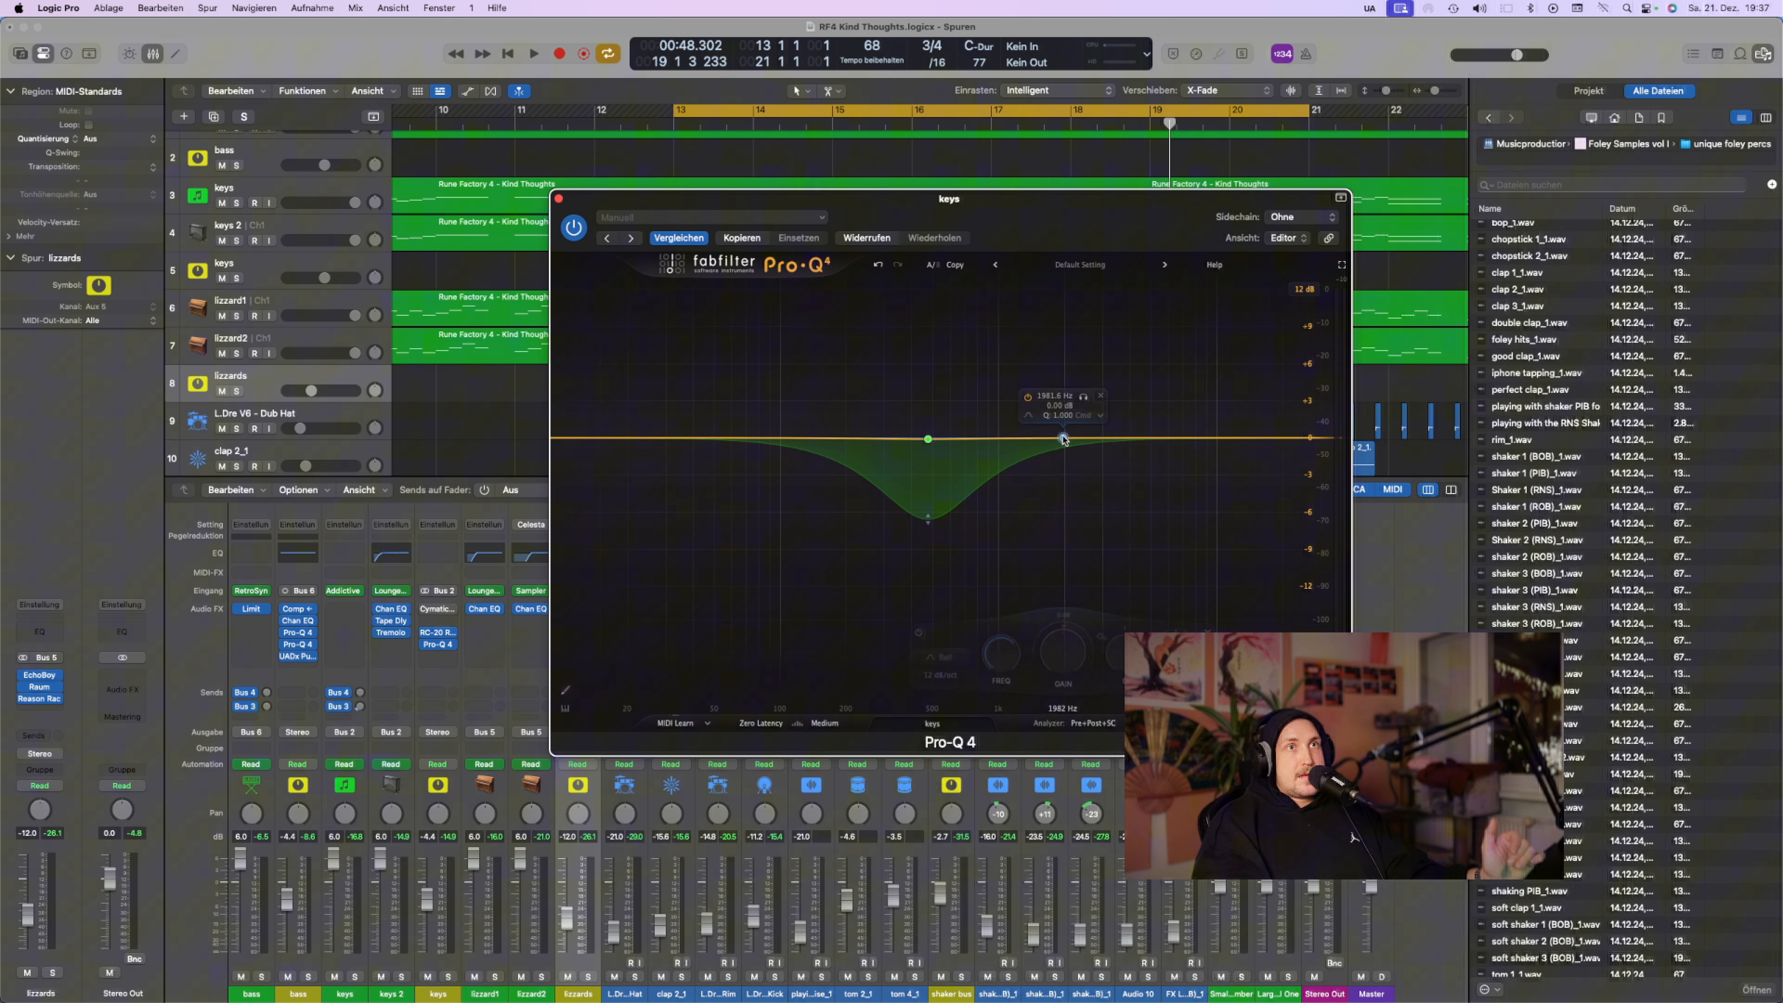
{"action": "right_click", "coordinate": [1061, 439]}
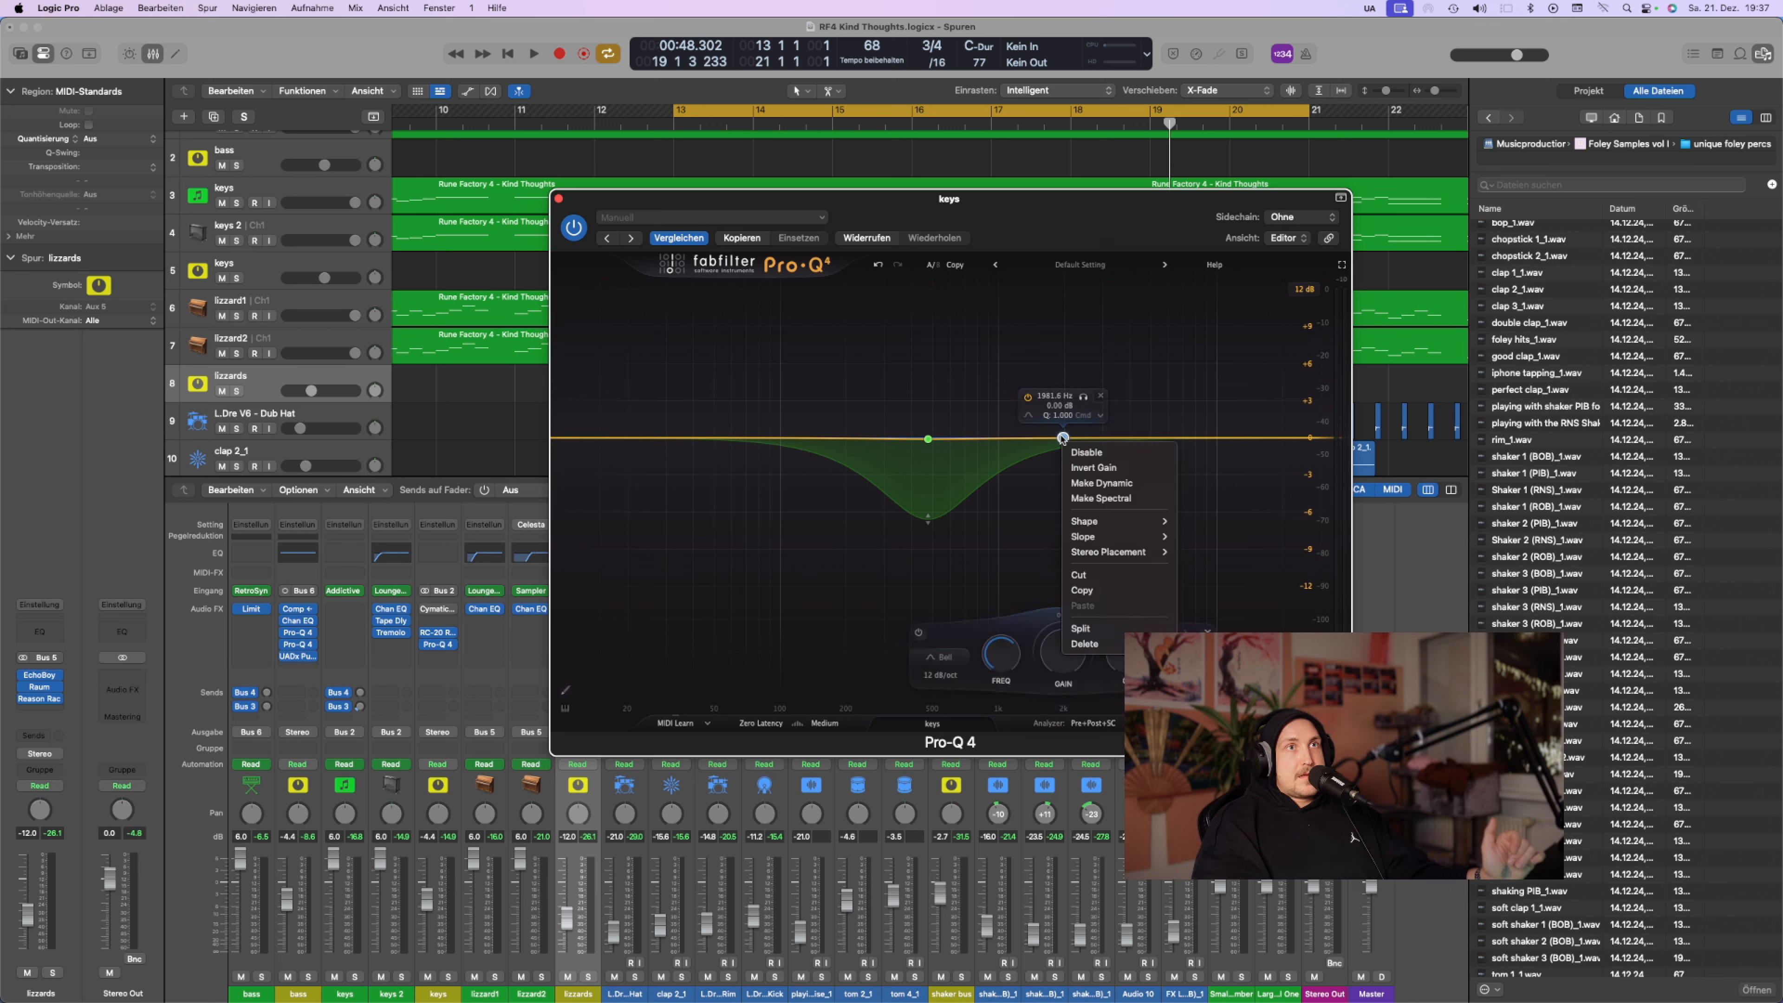
{"action": "left_click", "coordinate": [1118, 498]}
{"action": "left_click_drag", "start_coordinate": [1065, 458], "coordinate": [1066, 381]}
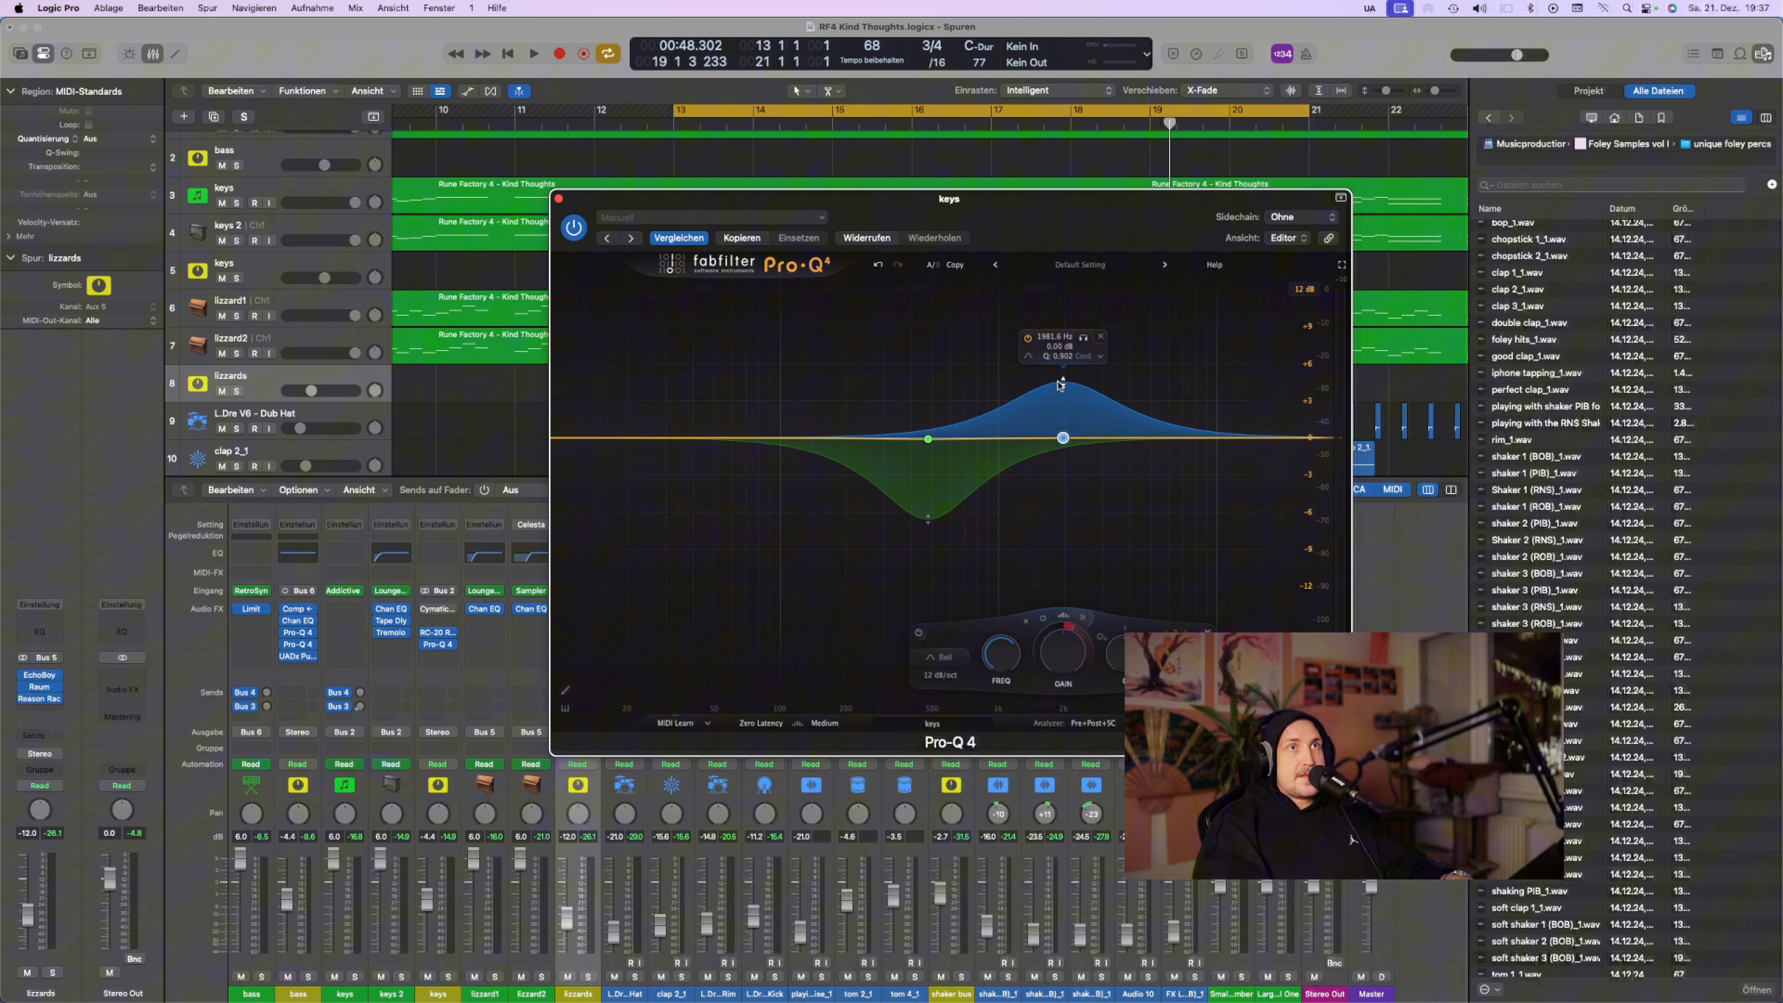
{"action": "left_click_drag", "start_coordinate": [1063, 438], "coordinate": [1101, 440]}
During playback, set the slope of the spectral band to about 17.5 dB/oct
{"action": "key", "text": "space"}
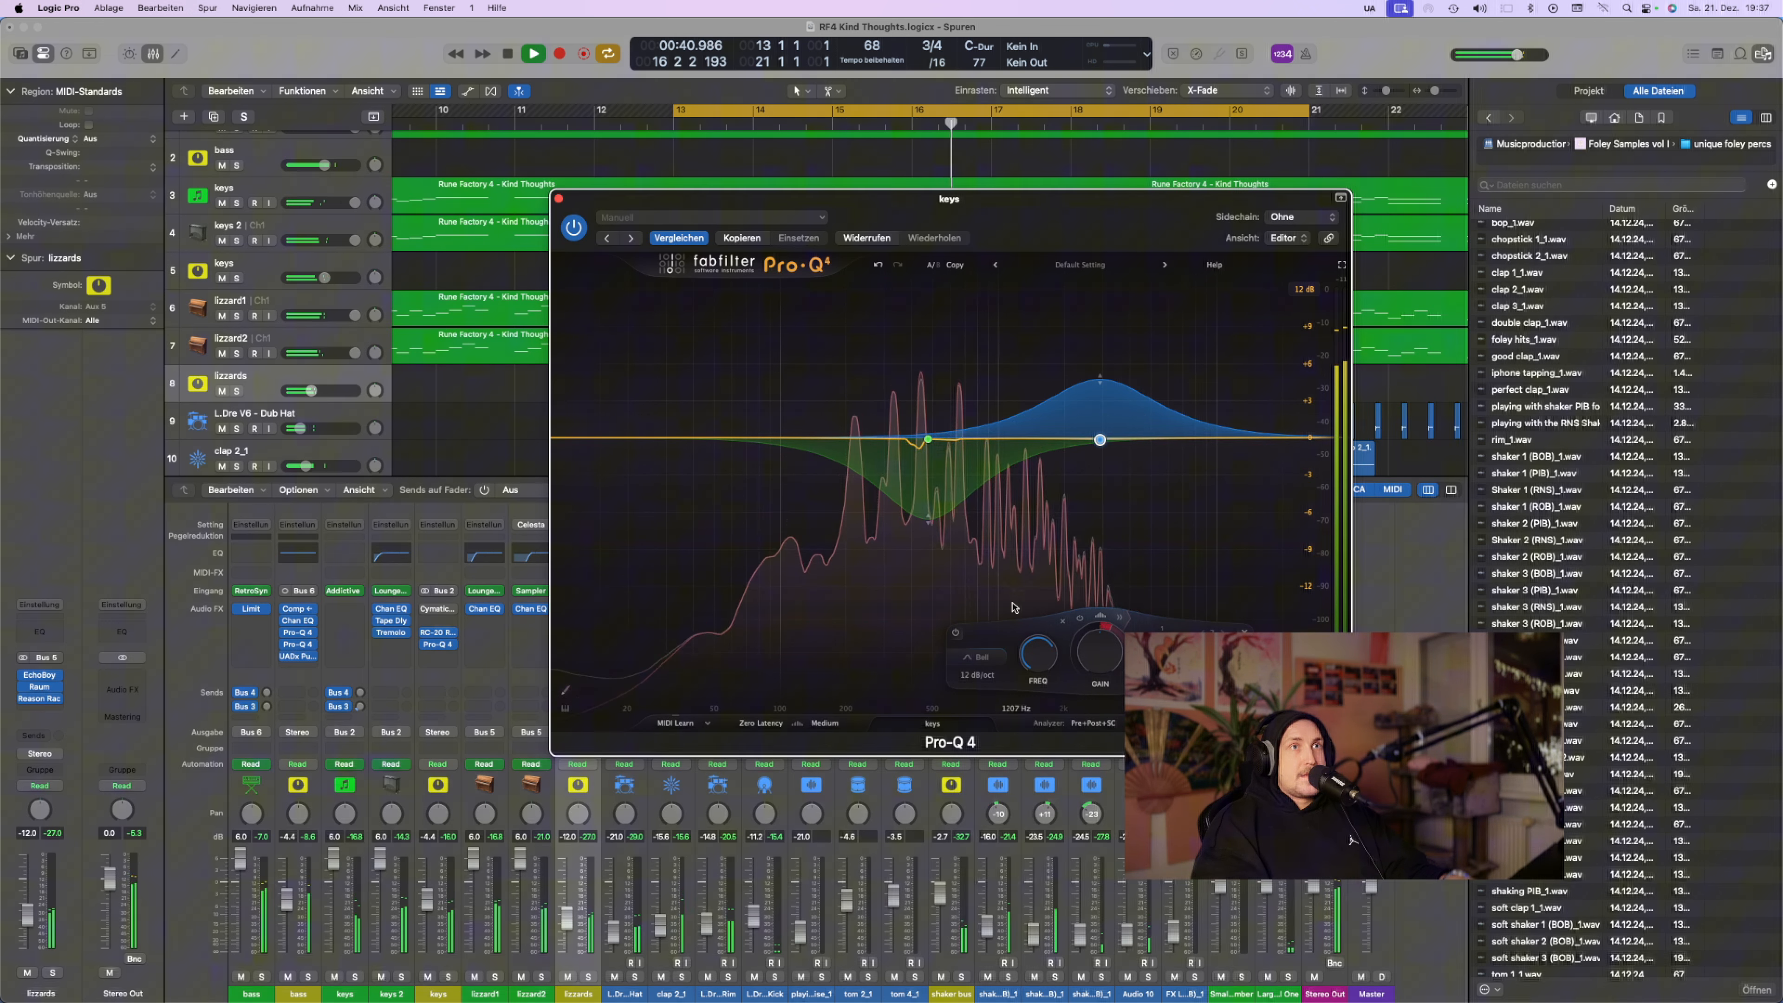
{"action": "left_click", "coordinate": [980, 674]}
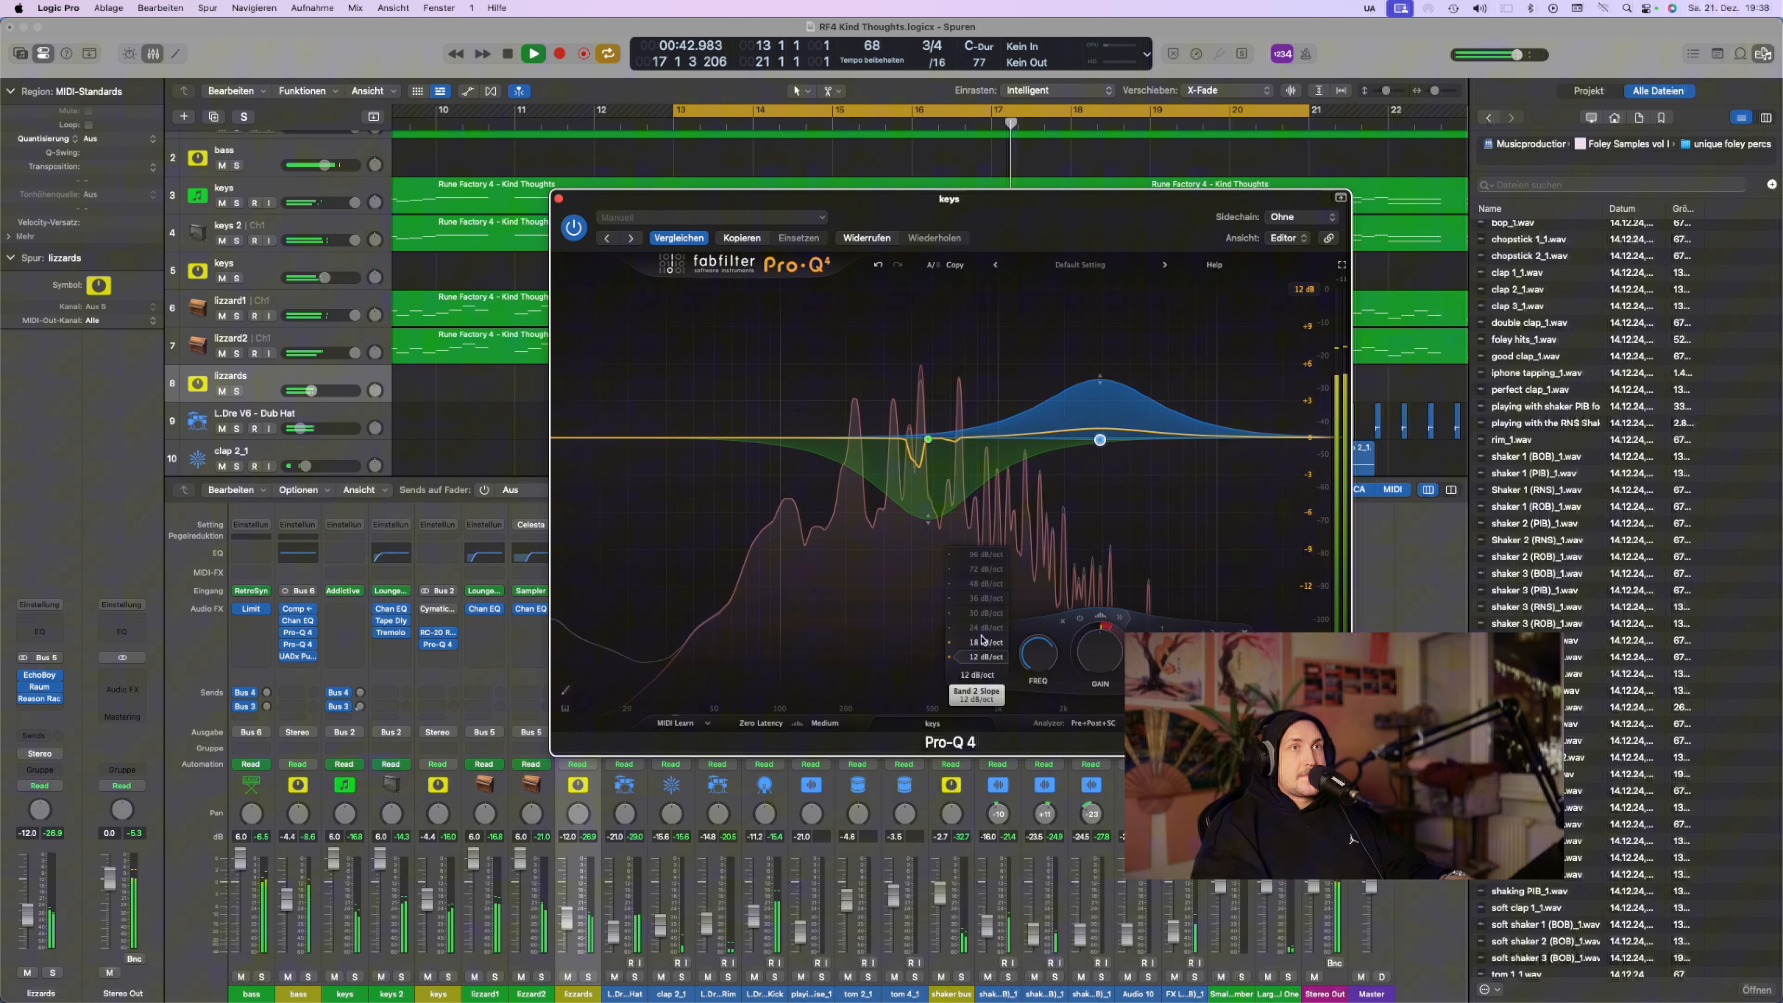
{"action": "left_click", "coordinate": [985, 613]}
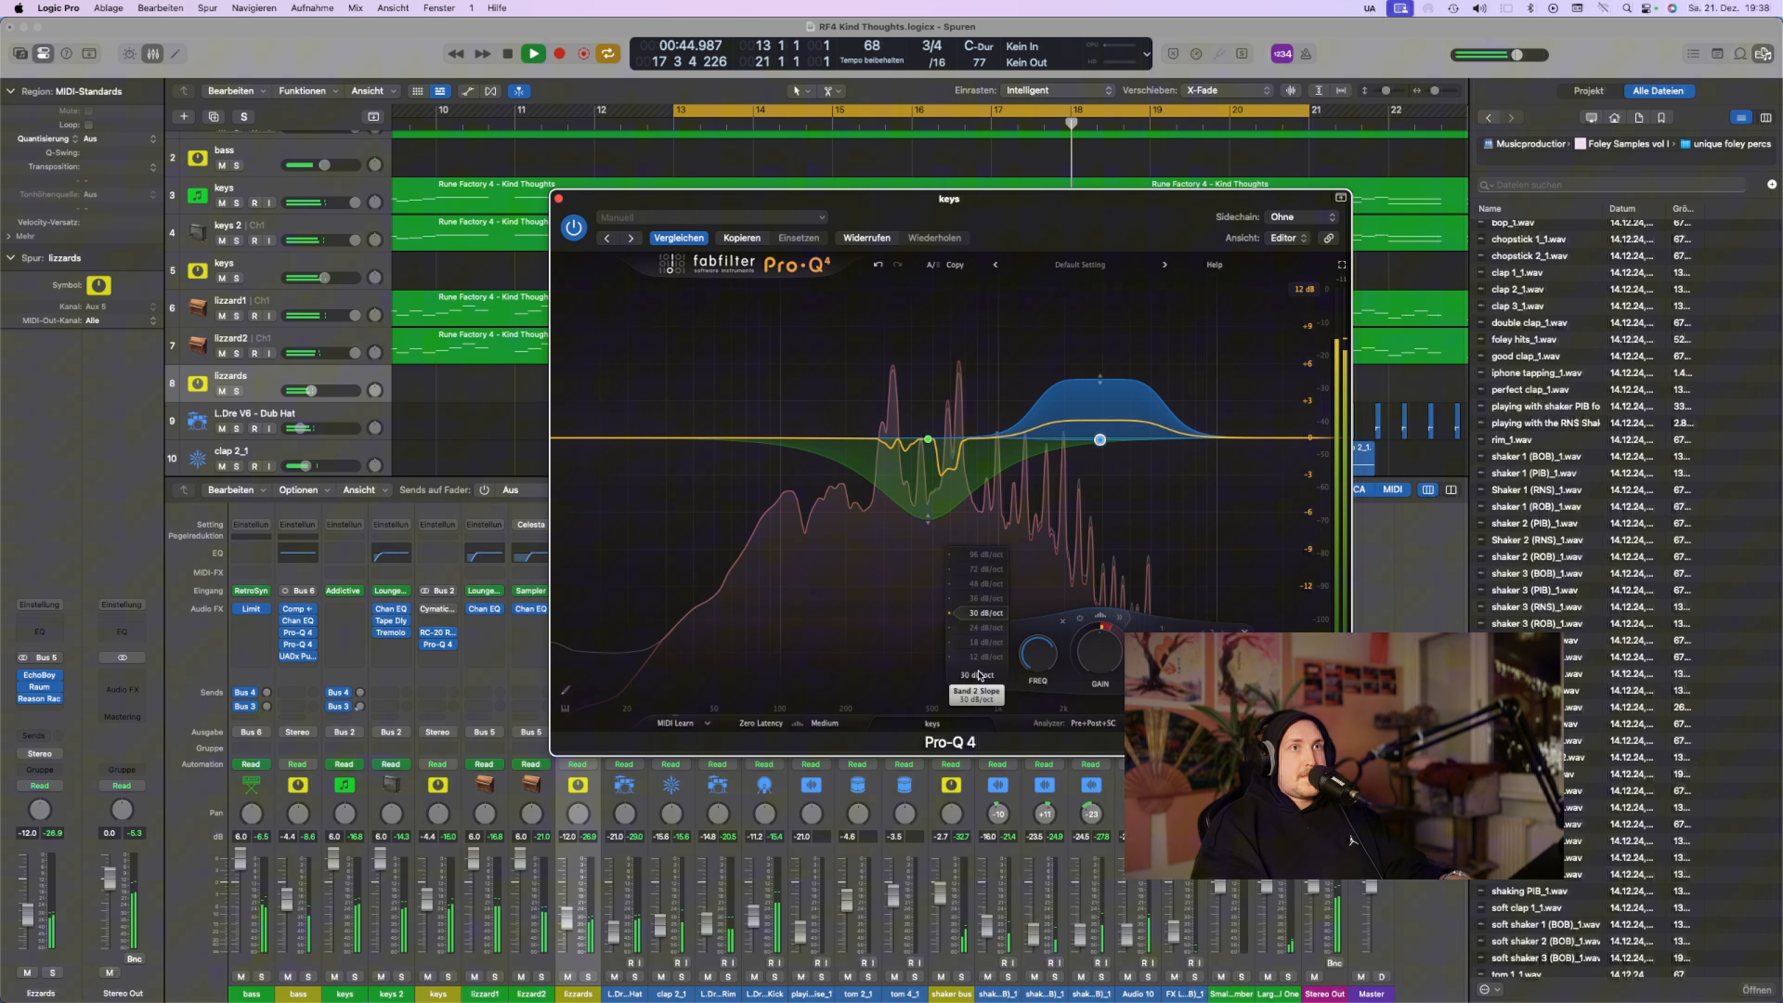
{"action": "mouse_move", "coordinate": [987, 632]}
{"action": "left_mouse_down"}
{"action": "mouse_move", "coordinate": [991, 600]}
{"action": "mouse_move", "coordinate": [992, 649]}
{"action": "left_mouse_up"}
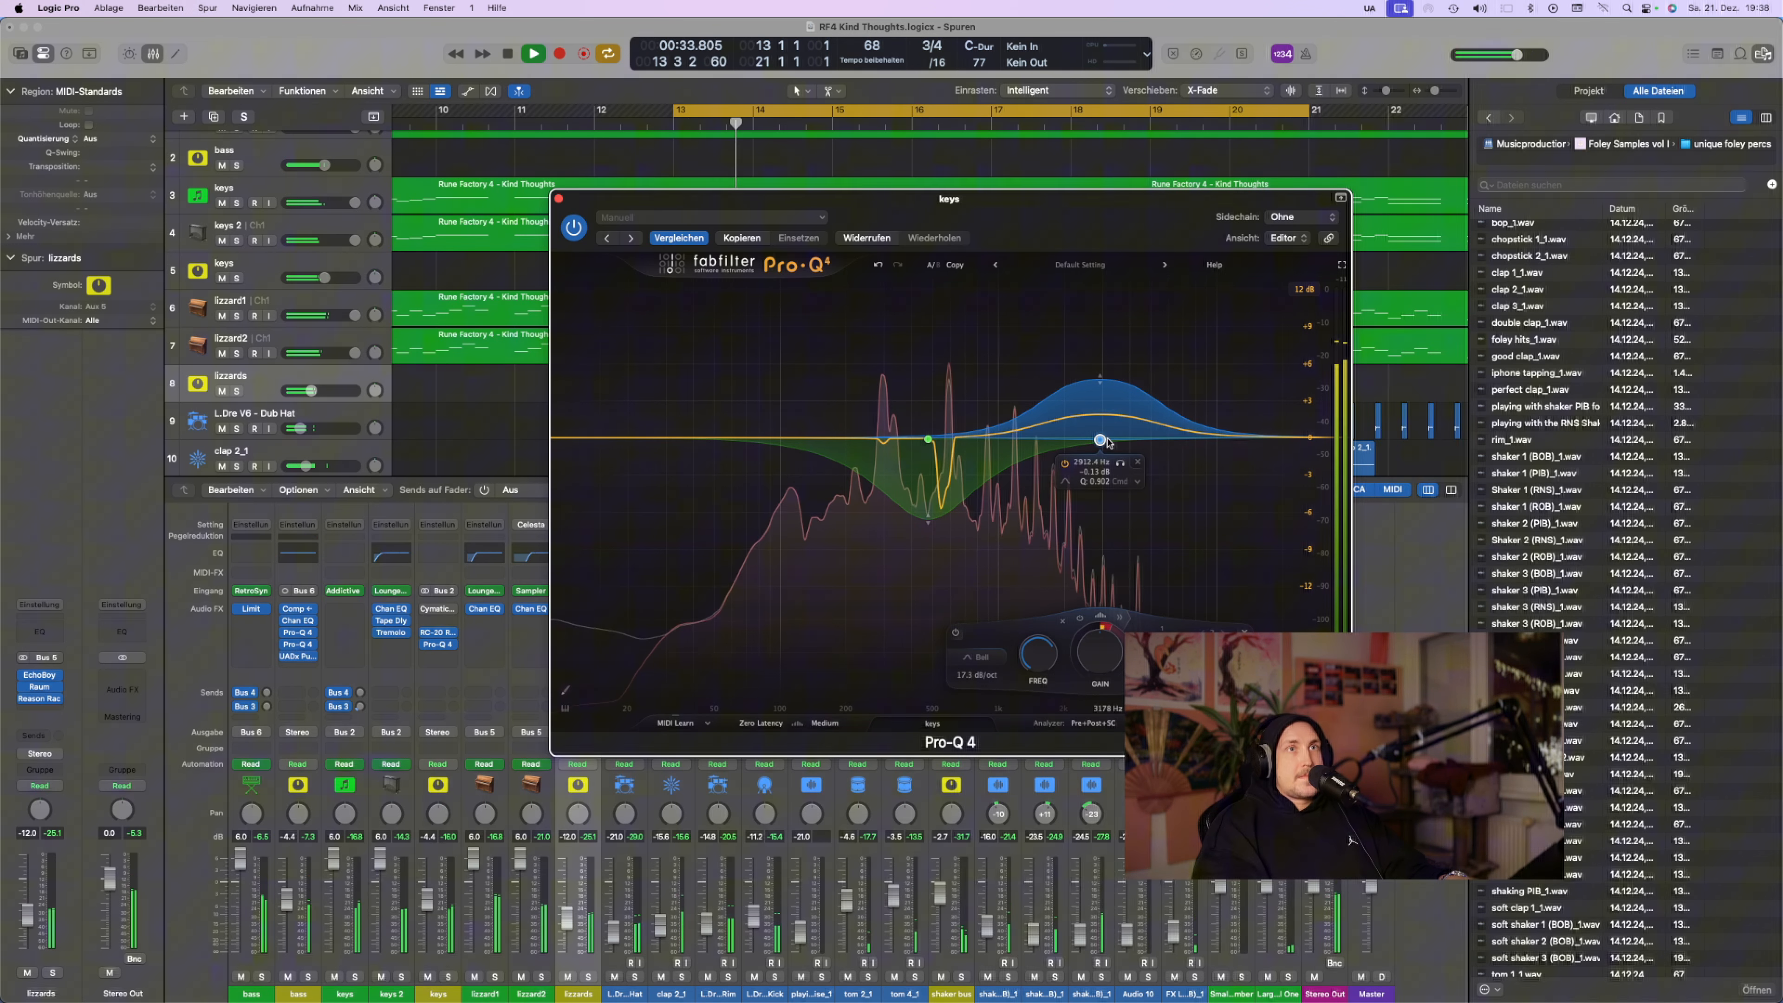
Compare the sound with Pro-Q 4 bypassed and re-enabled, stop playback, and close the plug-in window
{"action": "left_click", "coordinate": [574, 229]}
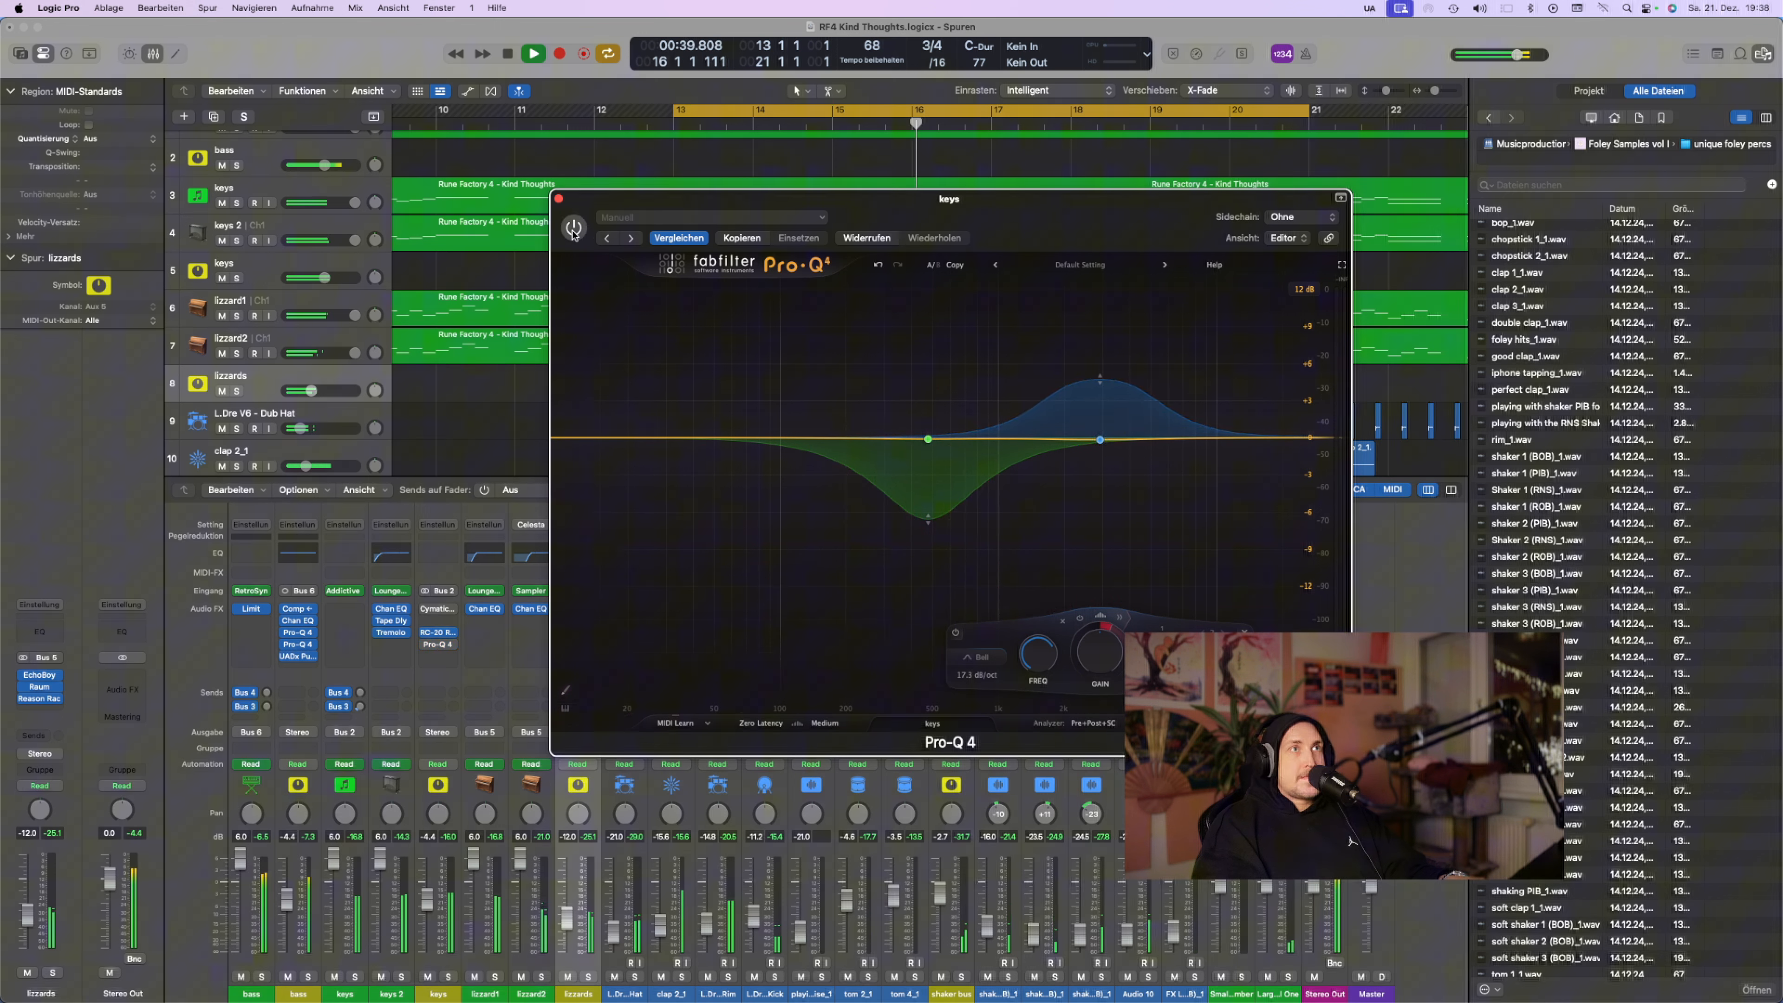
{"action": "left_click", "coordinate": [573, 228]}
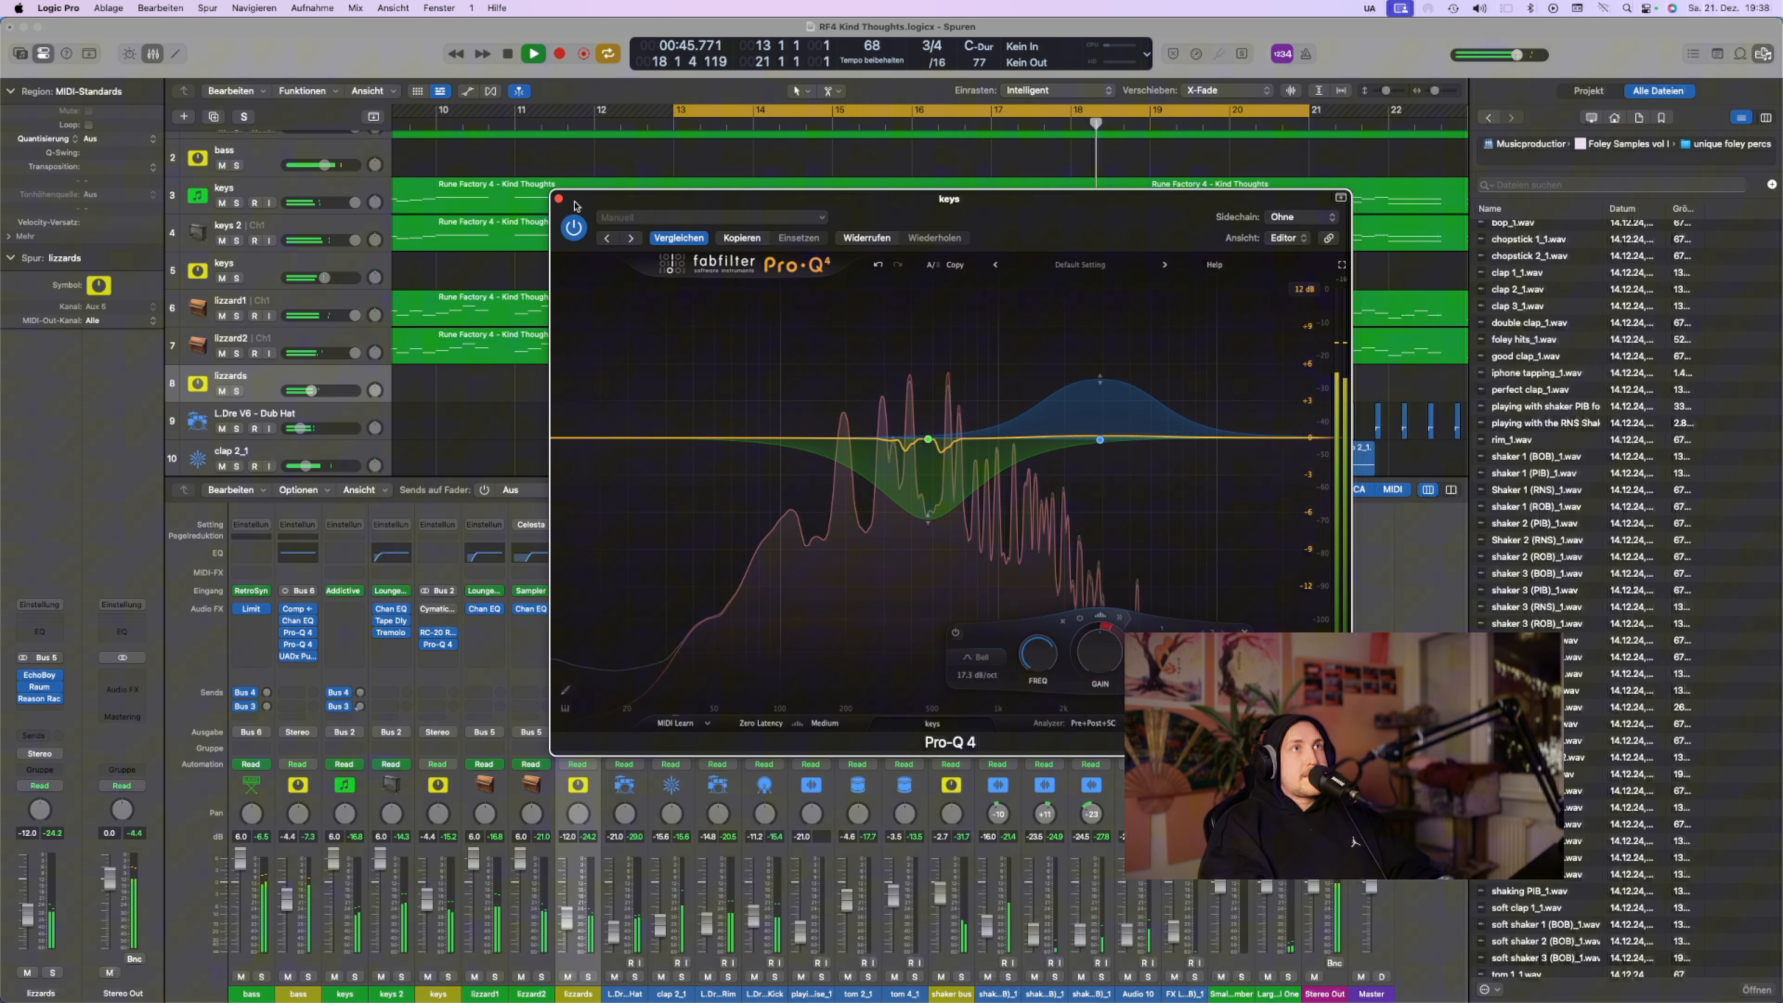
{"action": "key", "text": "space"}
{"action": "left_click", "coordinate": [559, 200]}
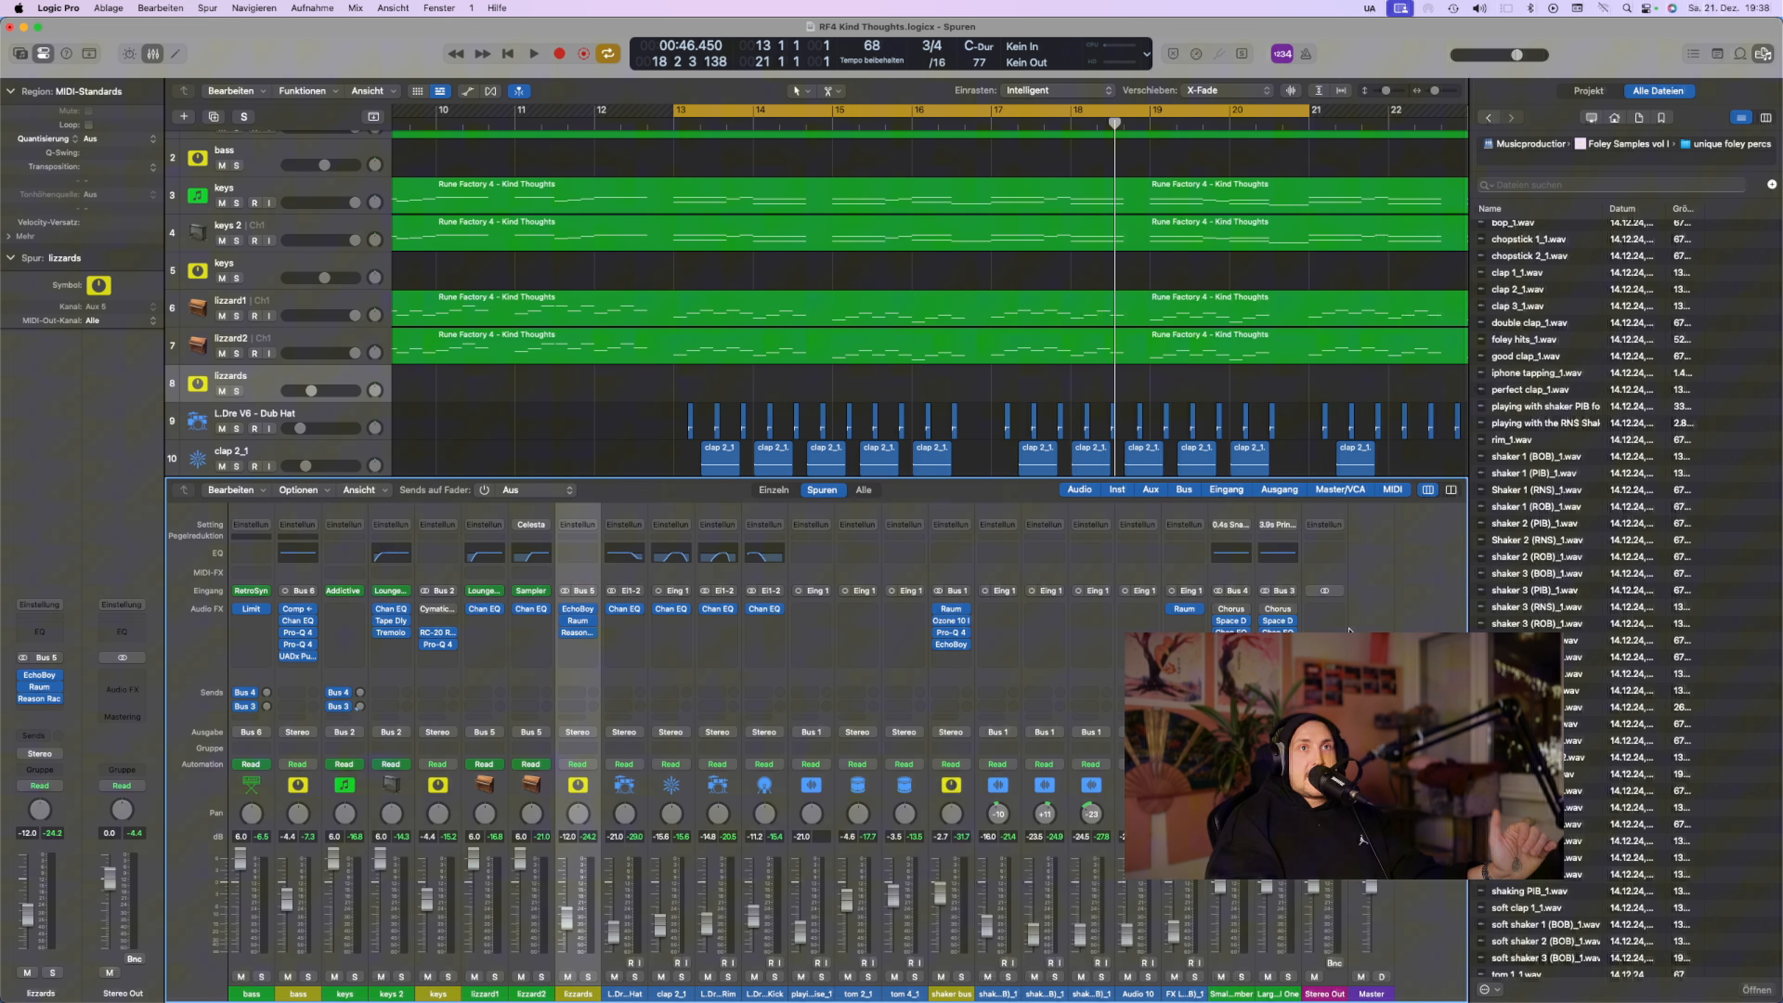
Insert soothe2 on the Stereo Out channel and open its editor
{"action": "left_click", "coordinate": [1325, 619]}
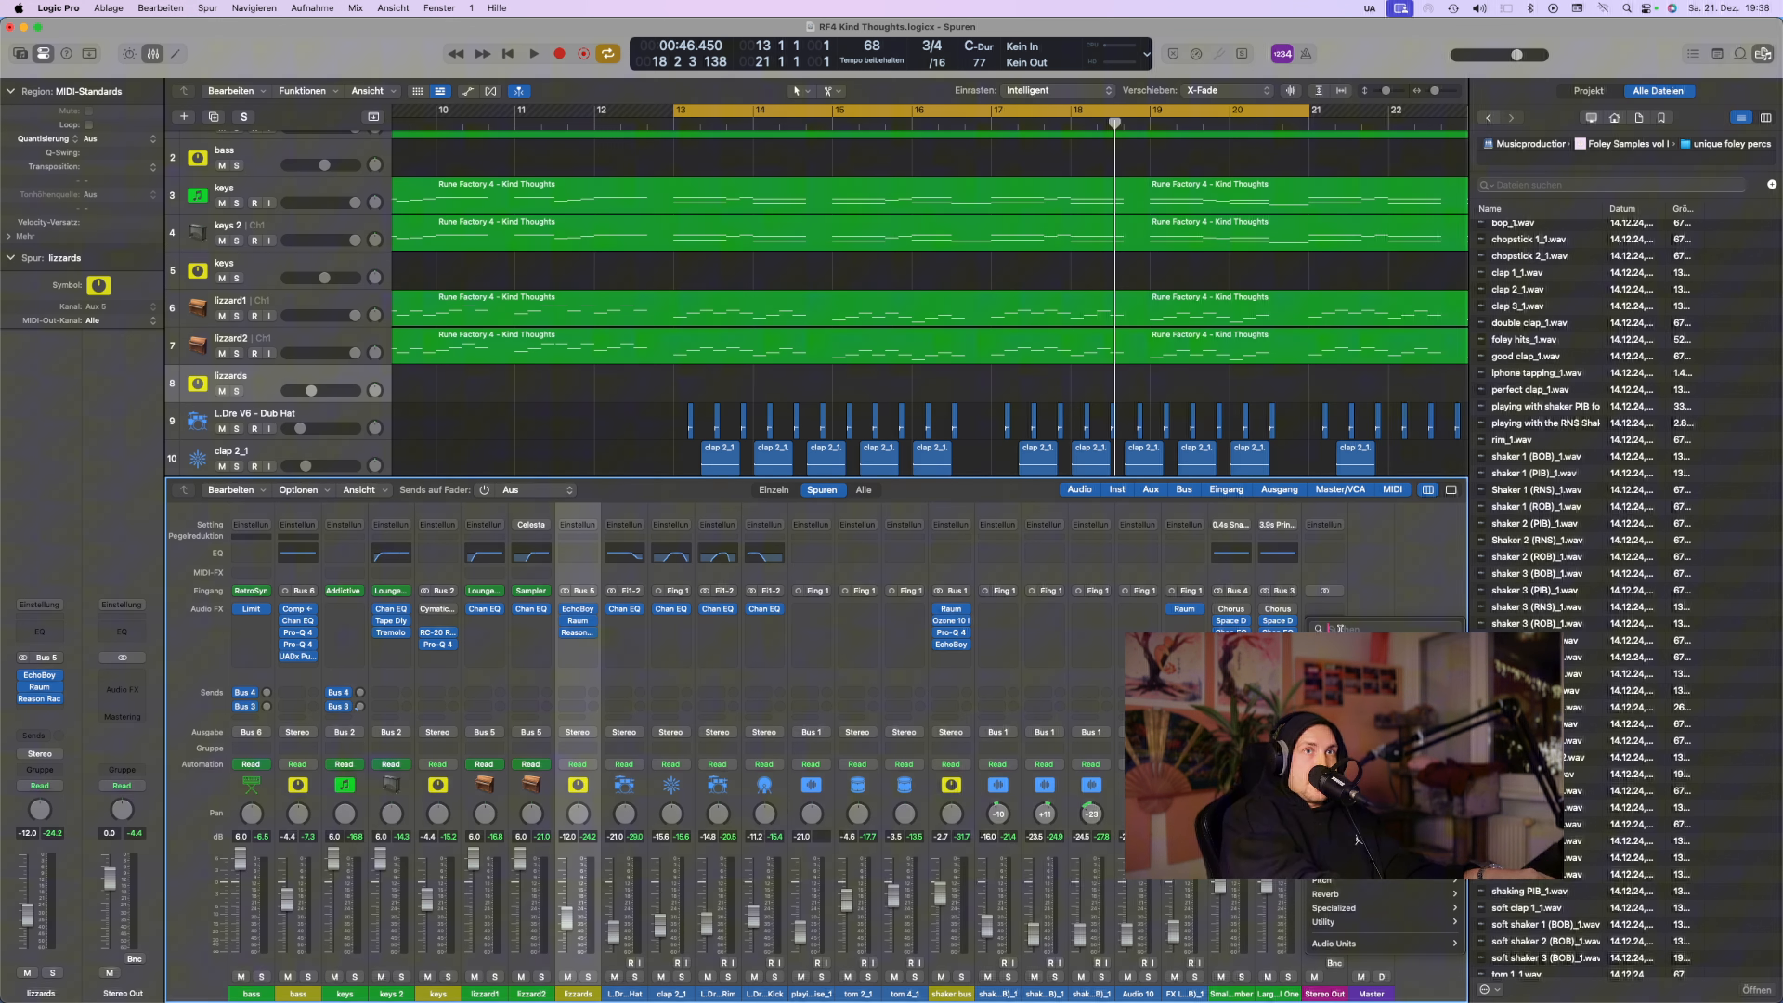
{"action": "type", "text": "so"}
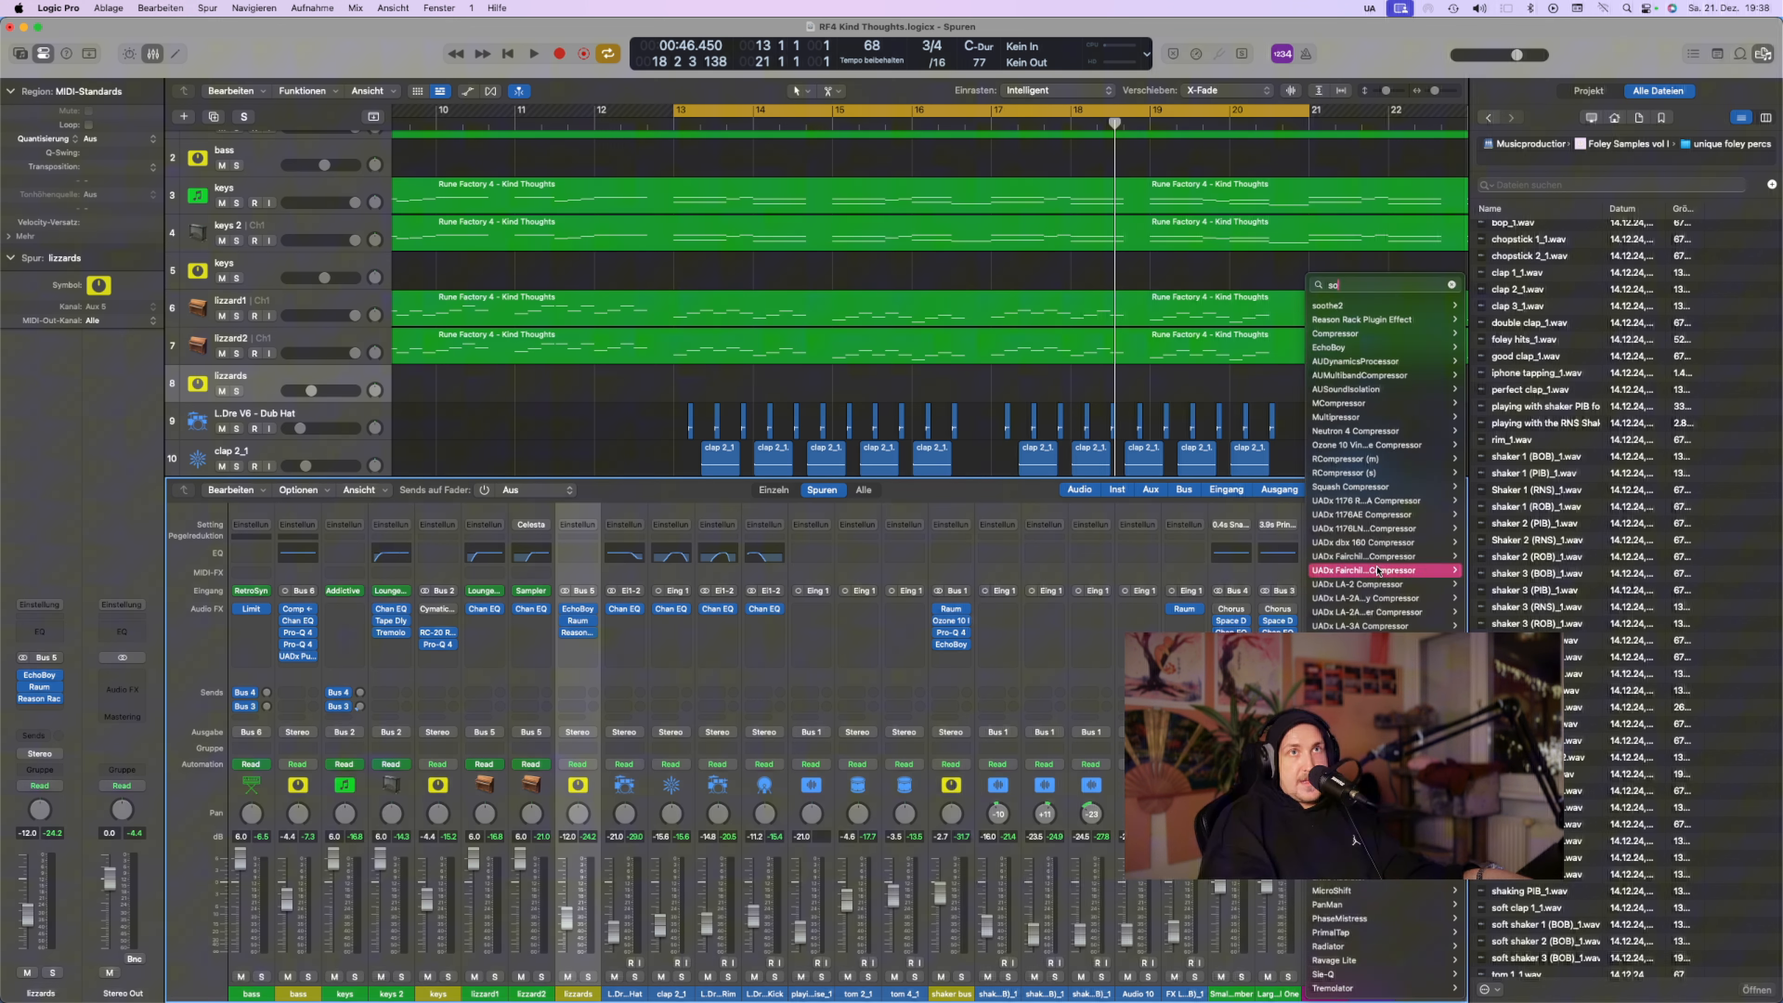
{"action": "left_click", "coordinate": [1341, 305]}
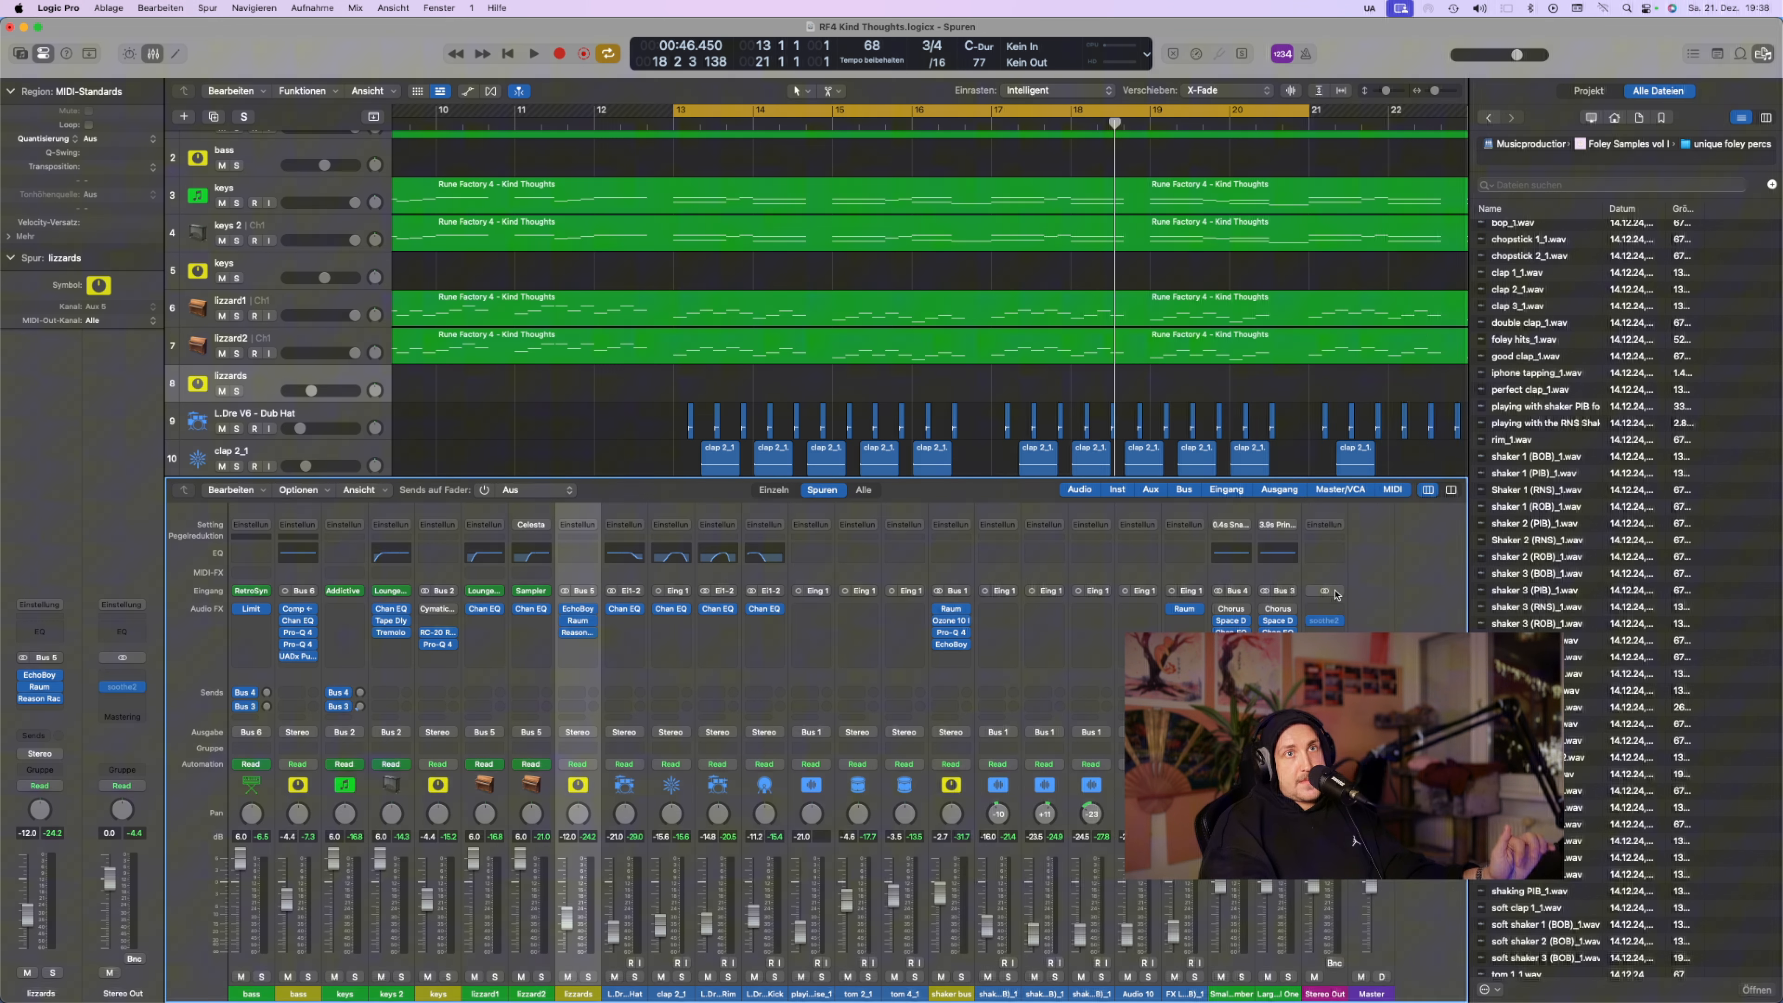
{"action": "left_click", "coordinate": [1320, 621]}
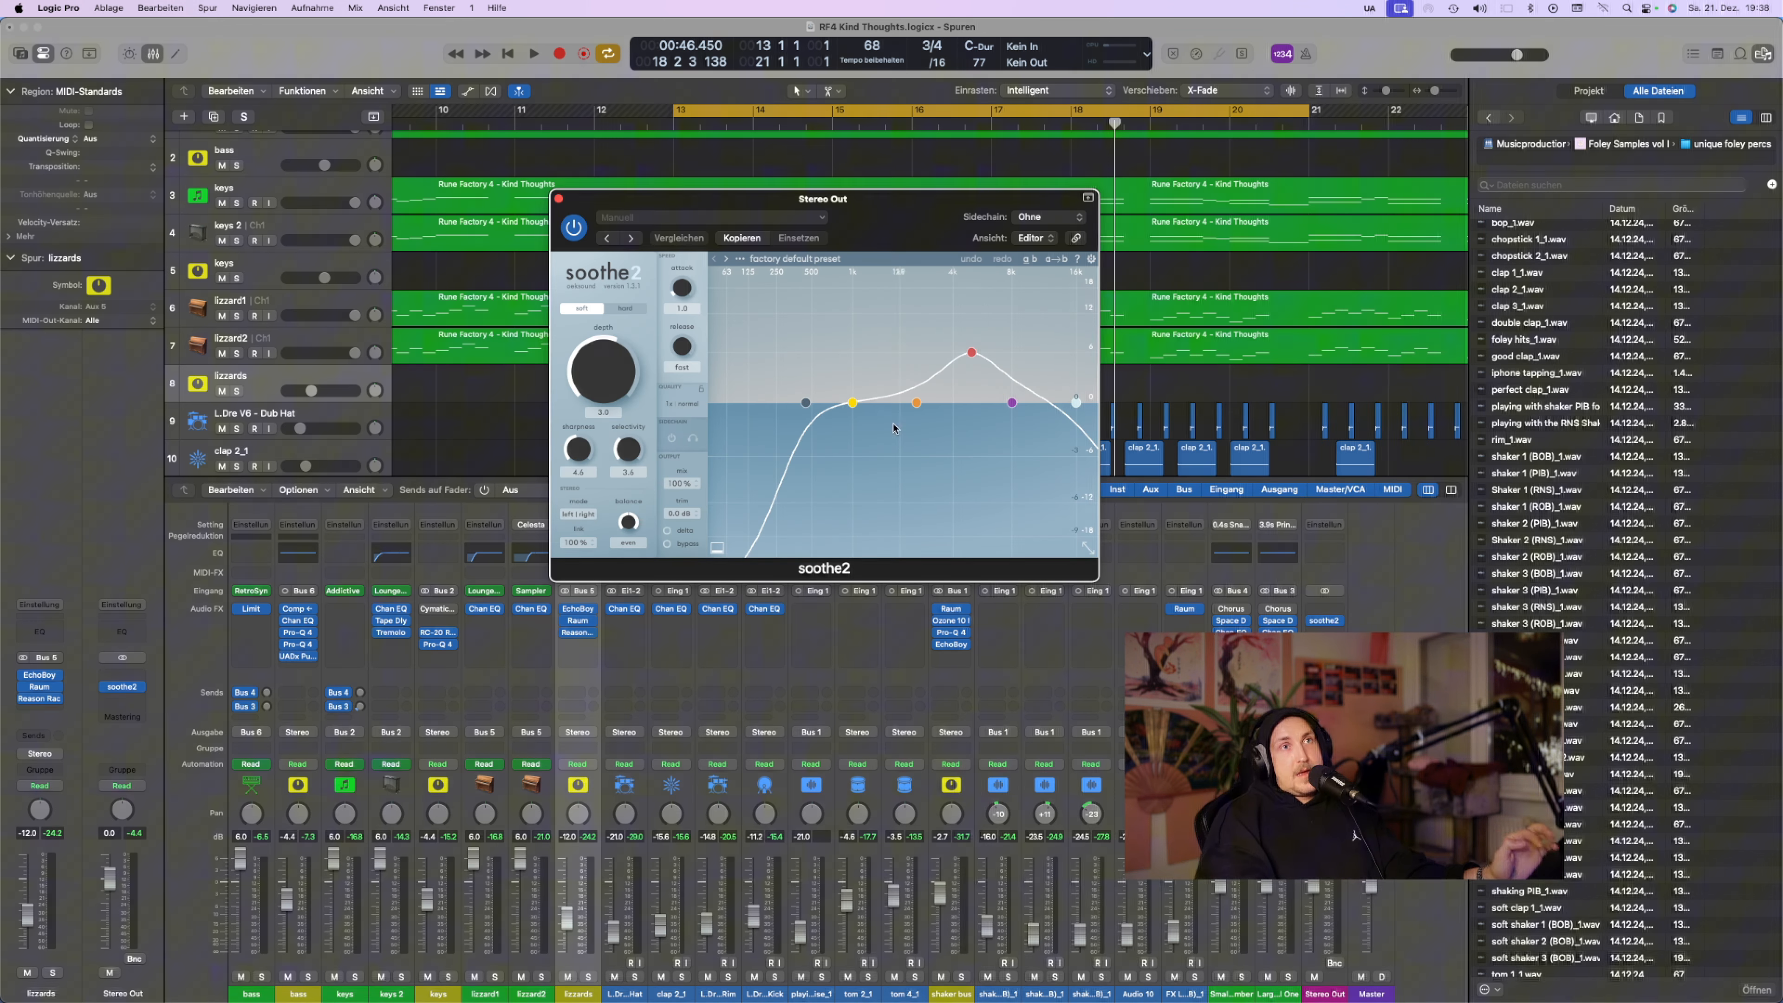
Set soothe2's low cut to 20 Hz, shift the red band to about 10 kHz at 4.9 dB, and raise the depth to 5.1
{"action": "left_click_drag", "start_coordinate": [805, 402], "coordinate": [665, 394]}
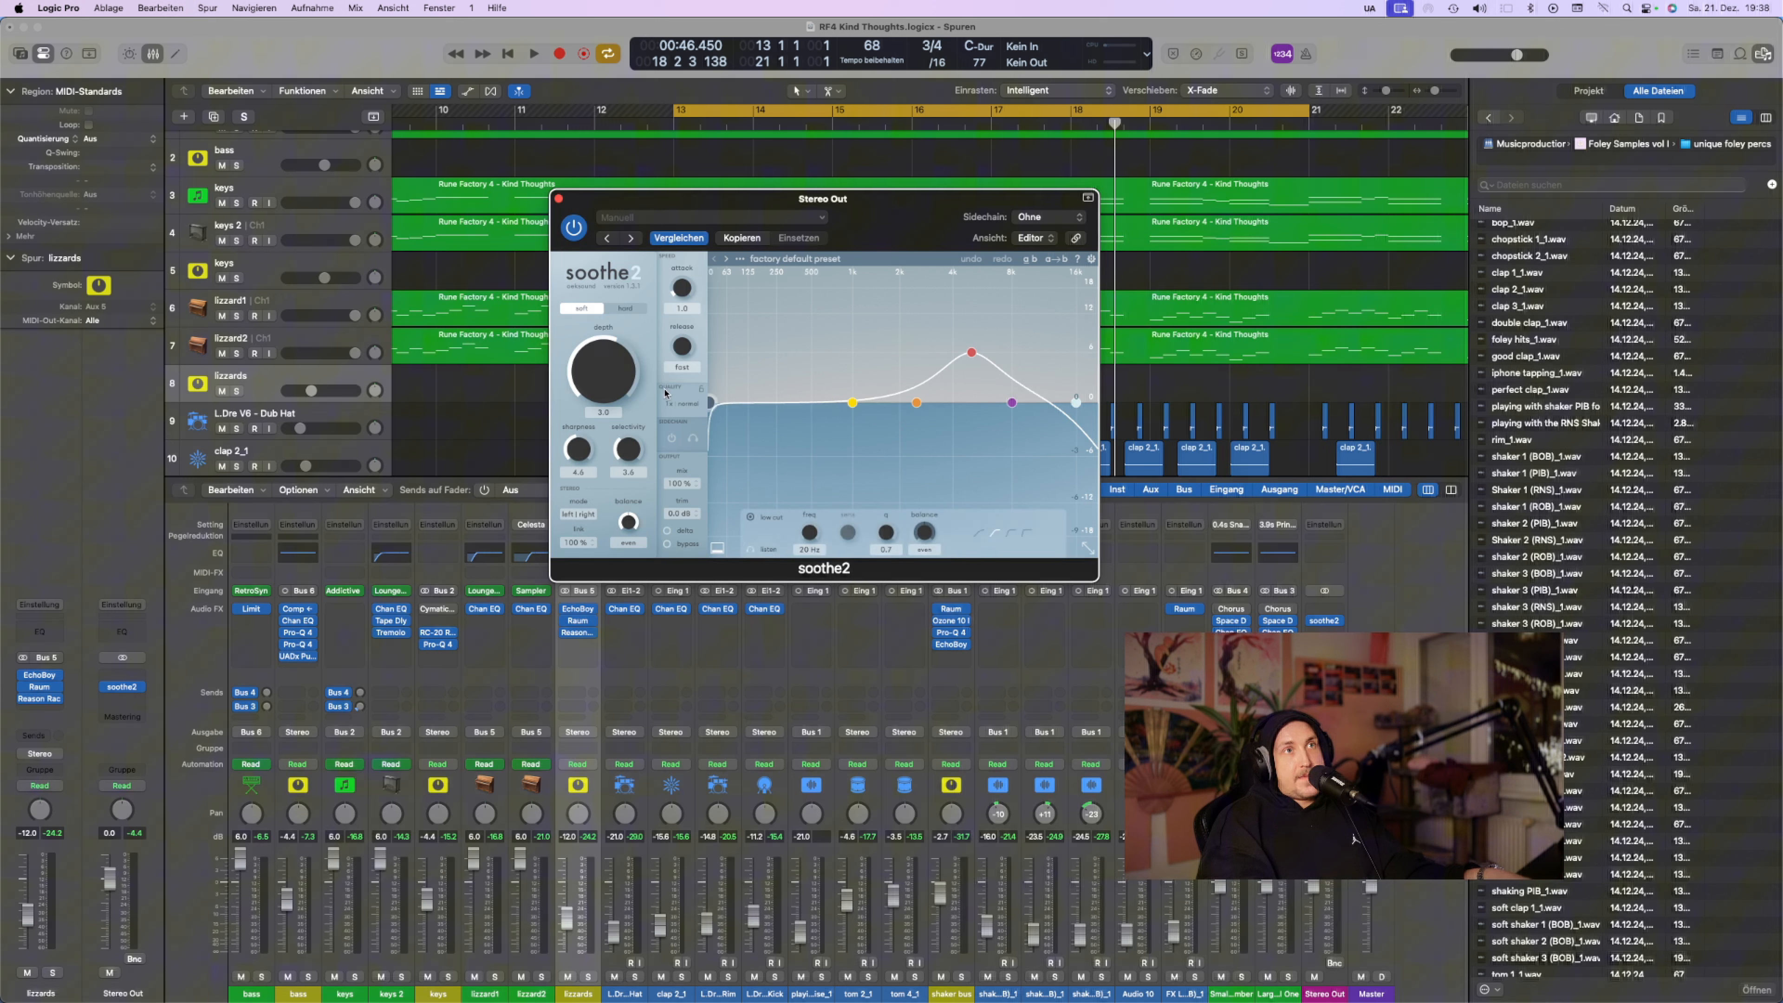
{"action": "scroll", "coordinate": [971, 353], "scroll_direction": "down", "scroll_amount": 5}
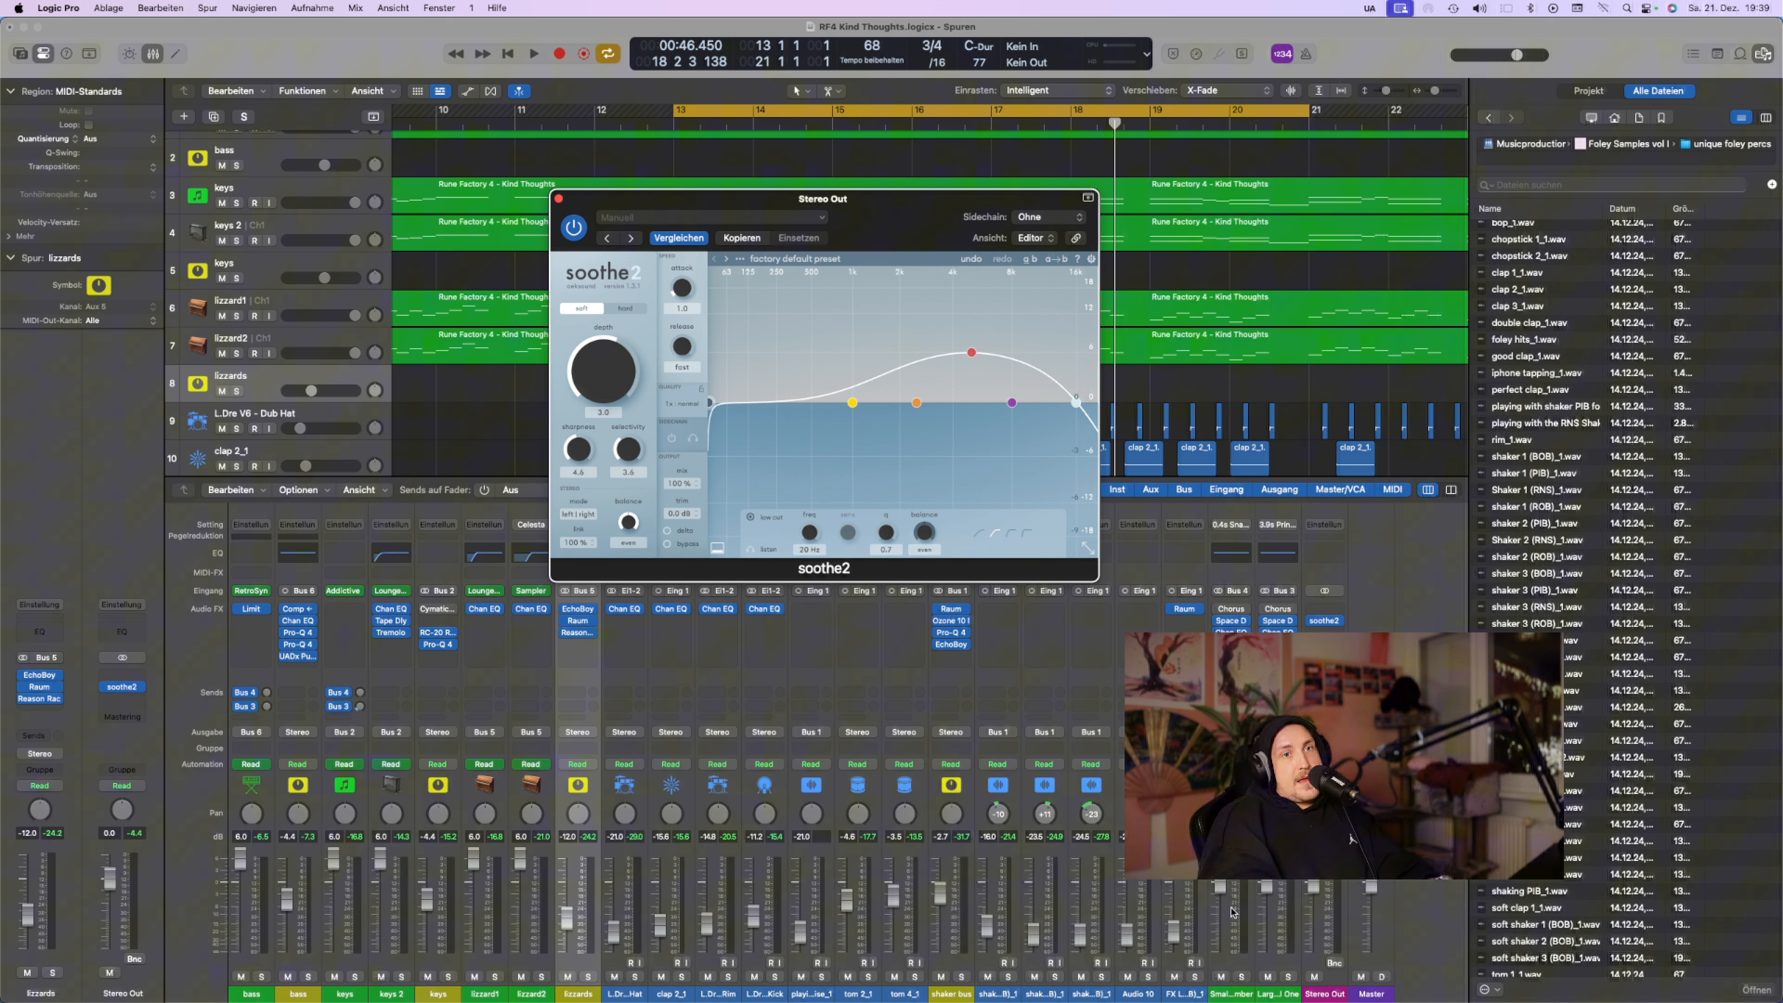
{"action": "key", "text": "space"}
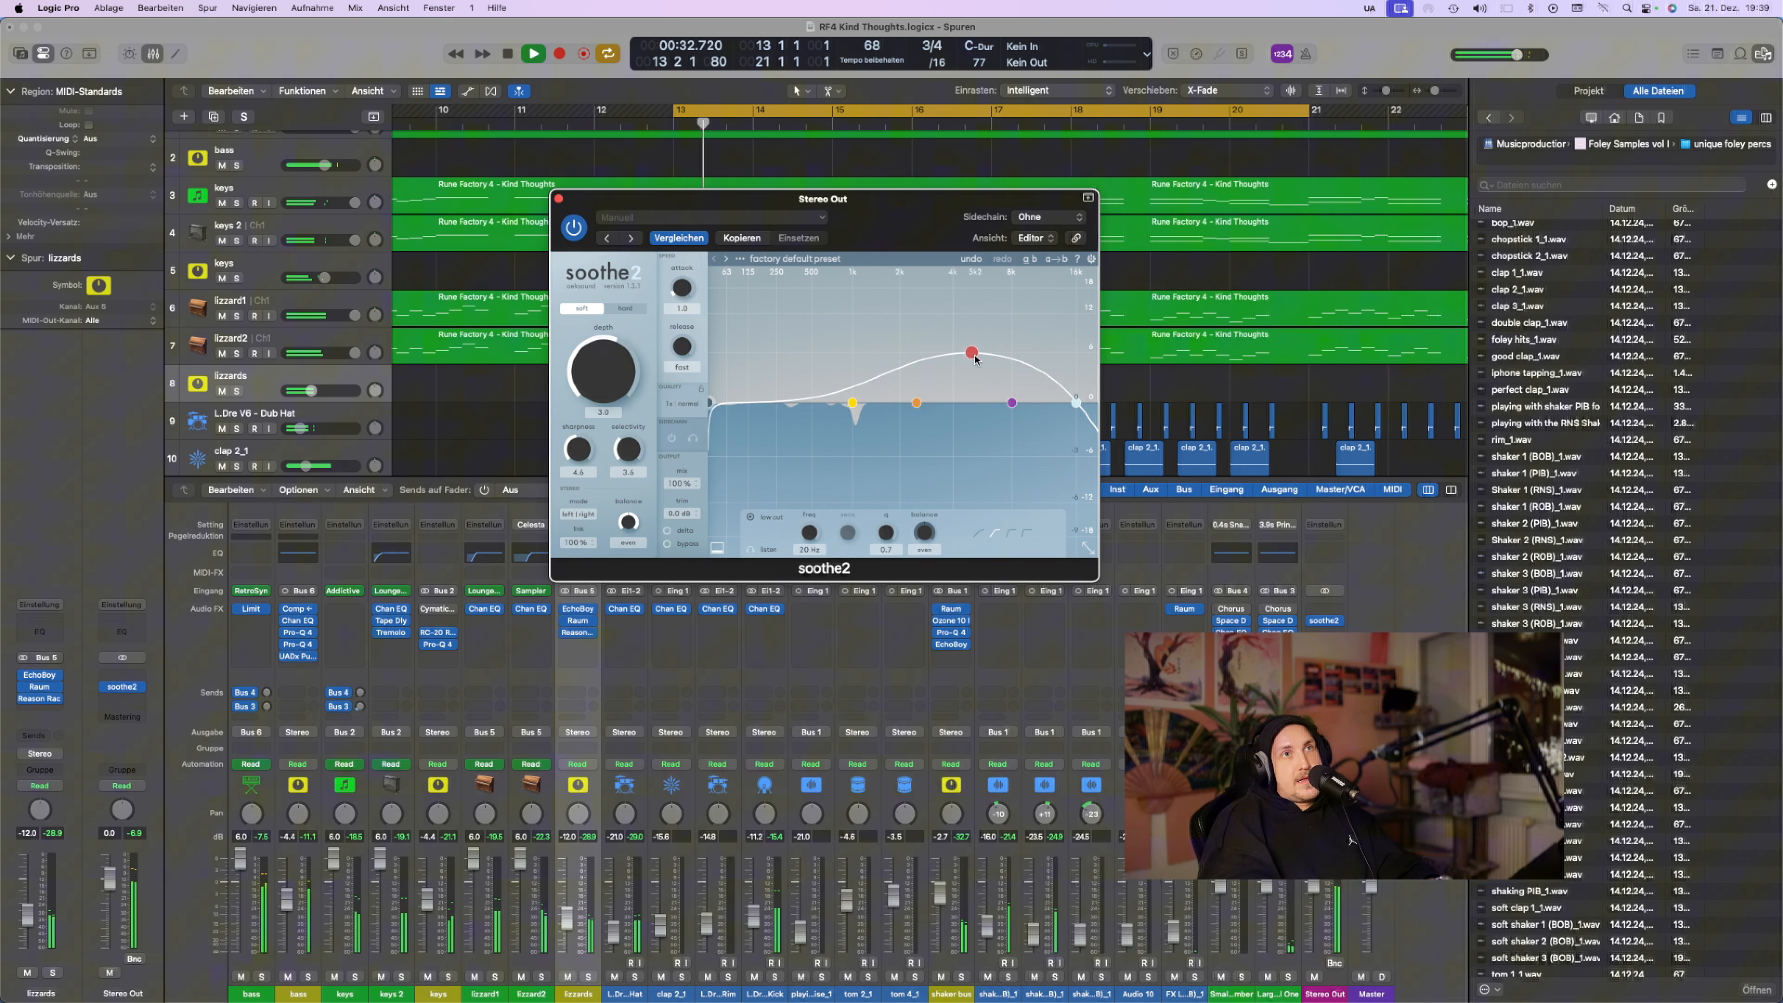
{"action": "left_click_drag", "start_coordinate": [971, 352], "coordinate": [1037, 361]}
{"action": "left_click_drag", "start_coordinate": [607, 383], "coordinate": [608, 369]}
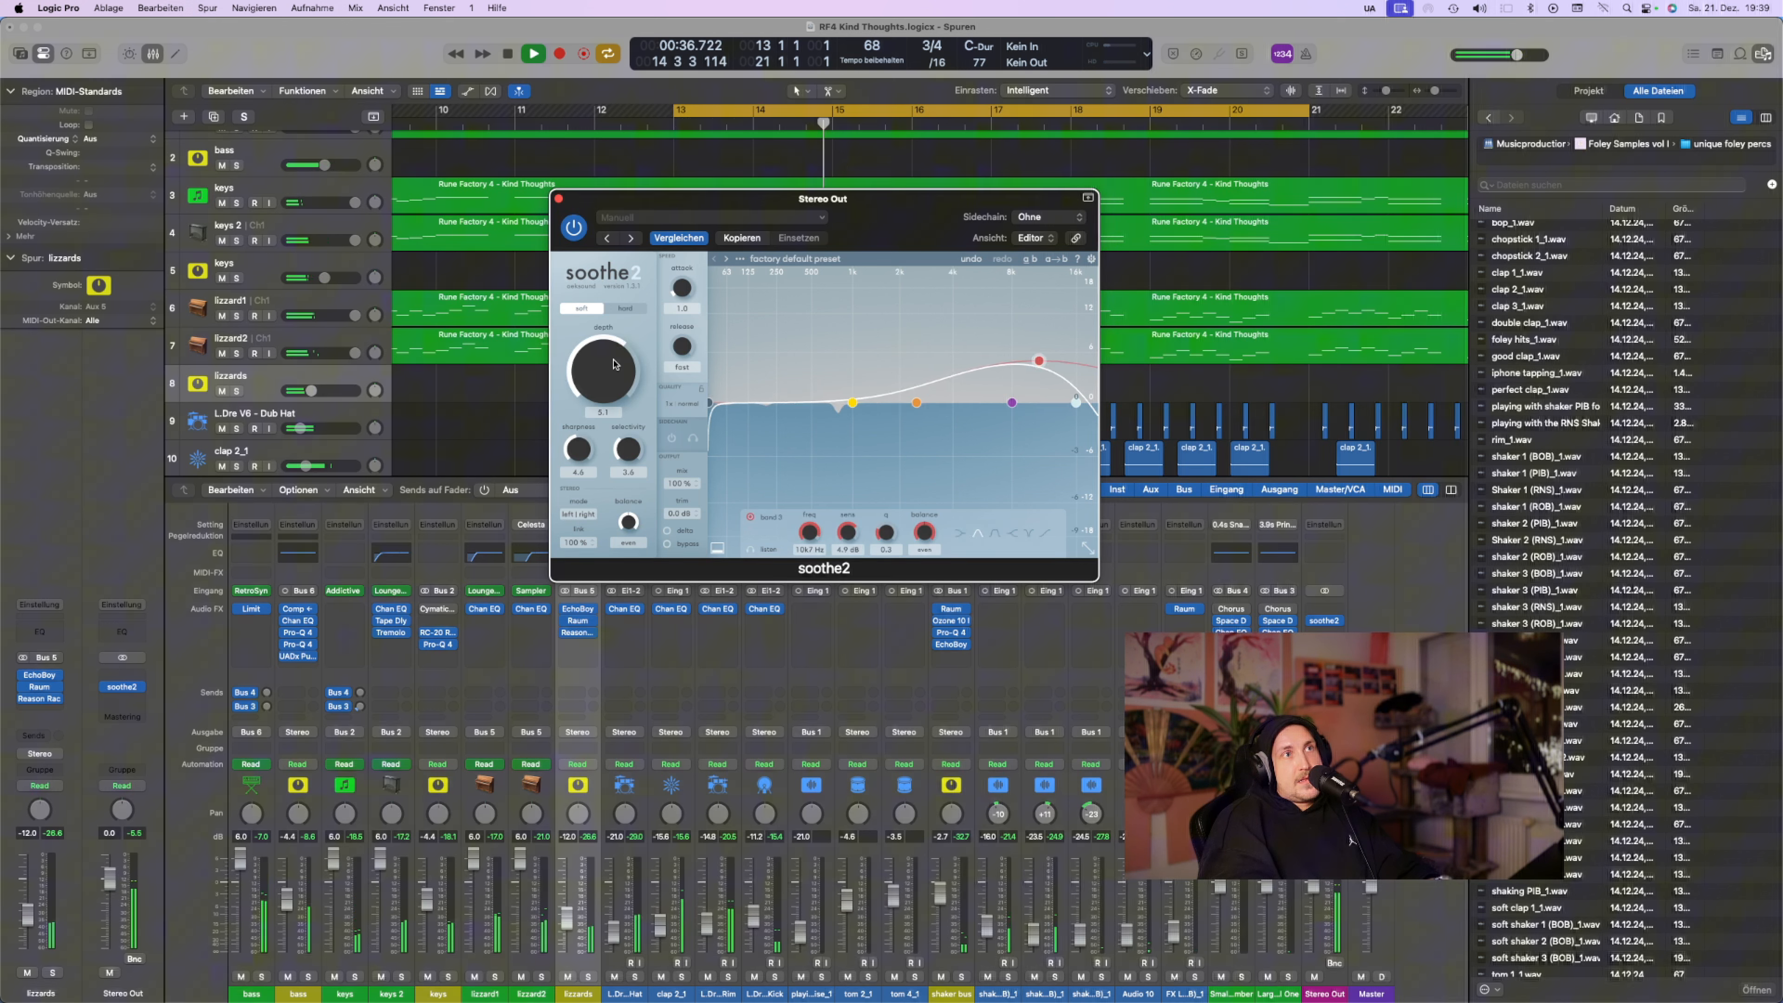
Set soothe2's real-time oversampling to 2x and its resolution to ultra
{"action": "left_click", "coordinate": [678, 404]}
{"action": "left_click", "coordinate": [770, 401]}
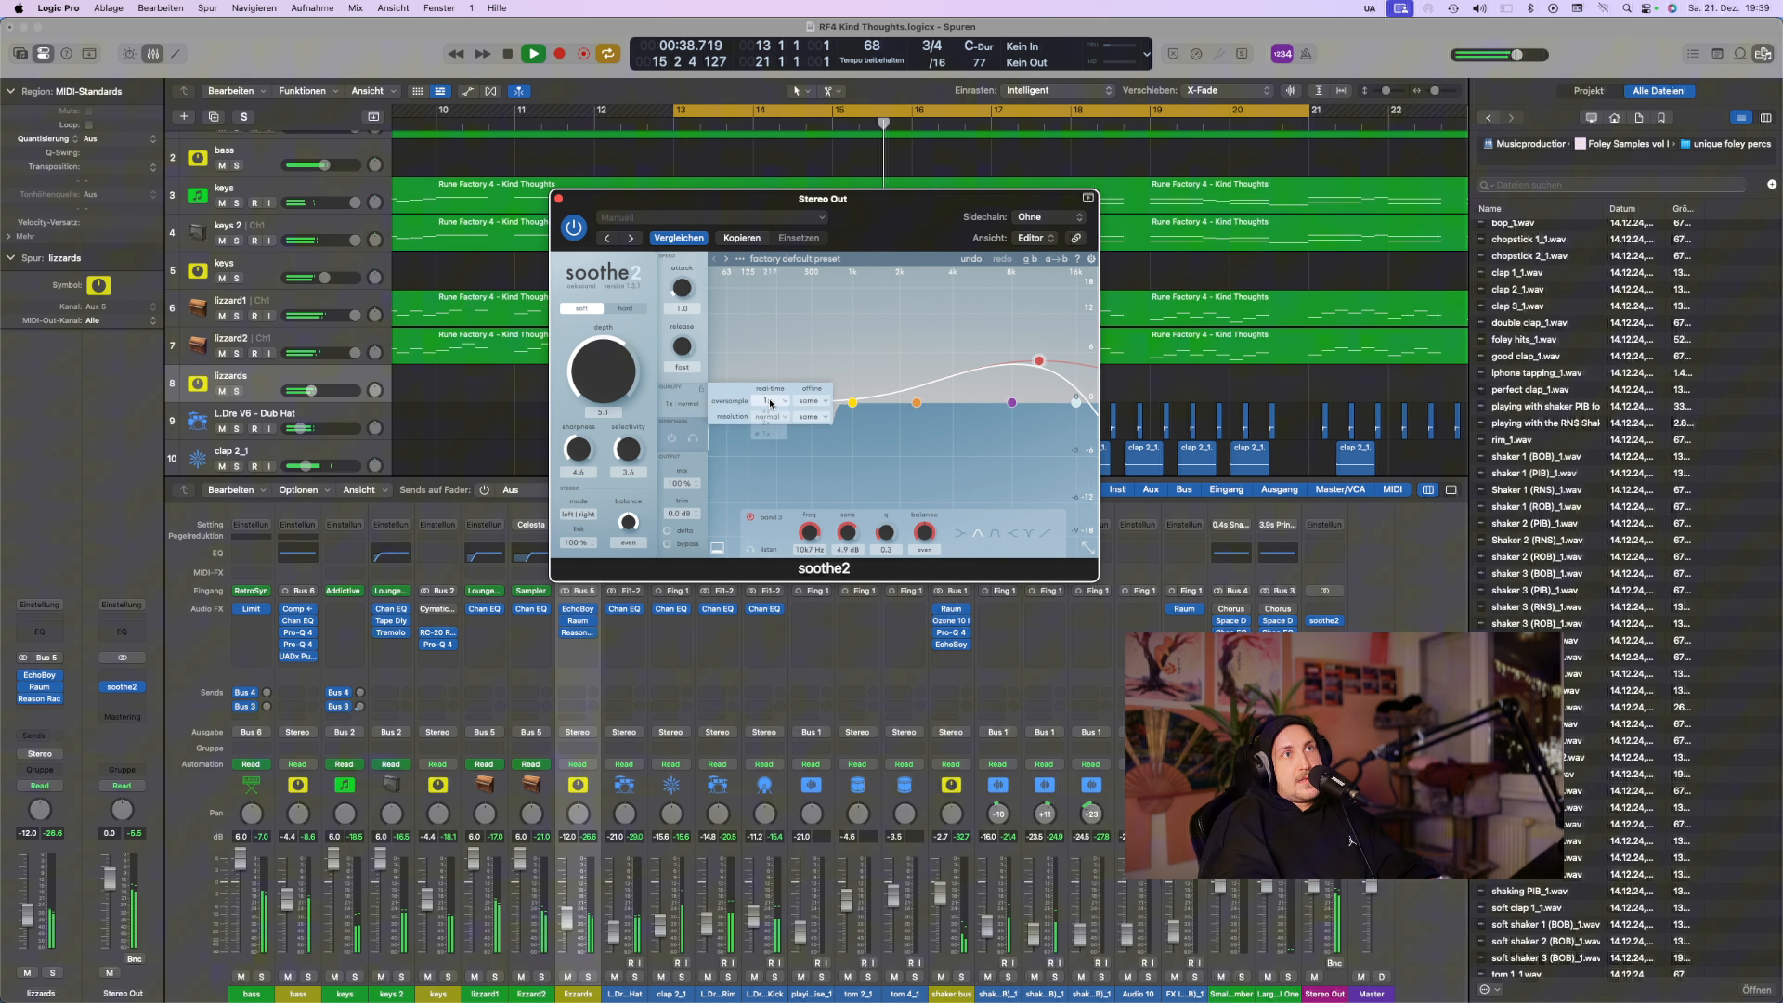
{"action": "left_click", "coordinate": [769, 423]}
{"action": "left_click", "coordinate": [768, 417]}
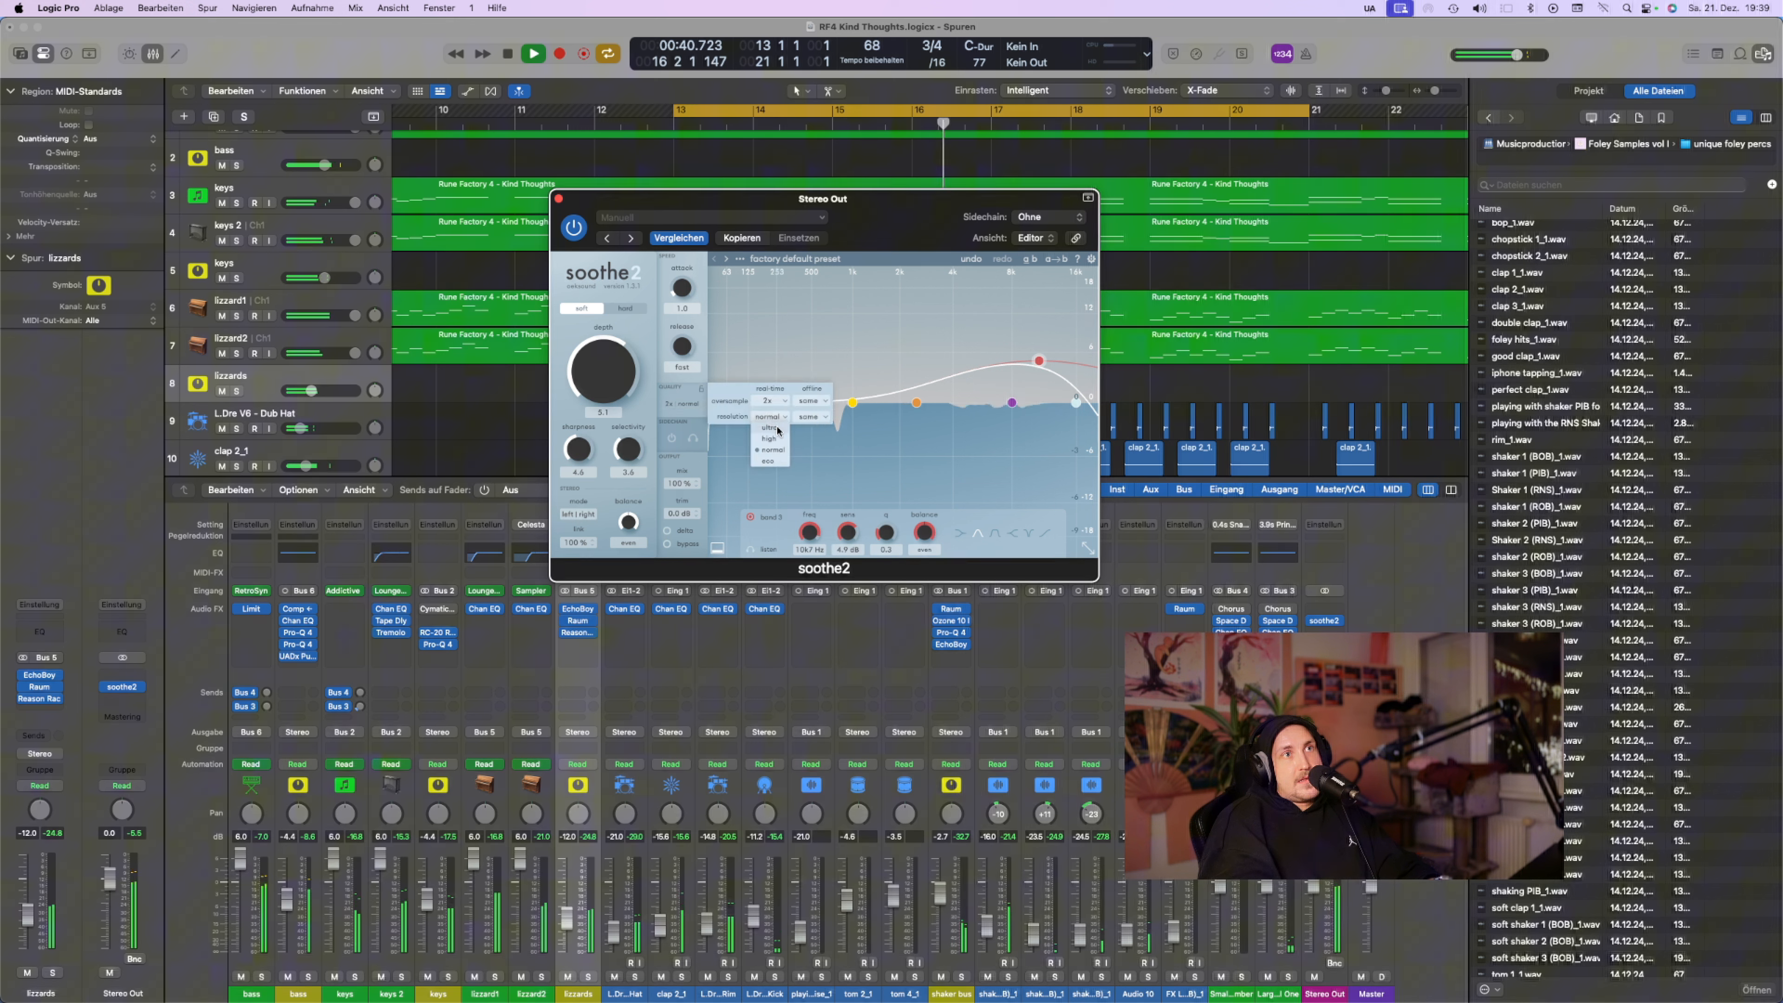
{"action": "left_click", "coordinate": [770, 427]}
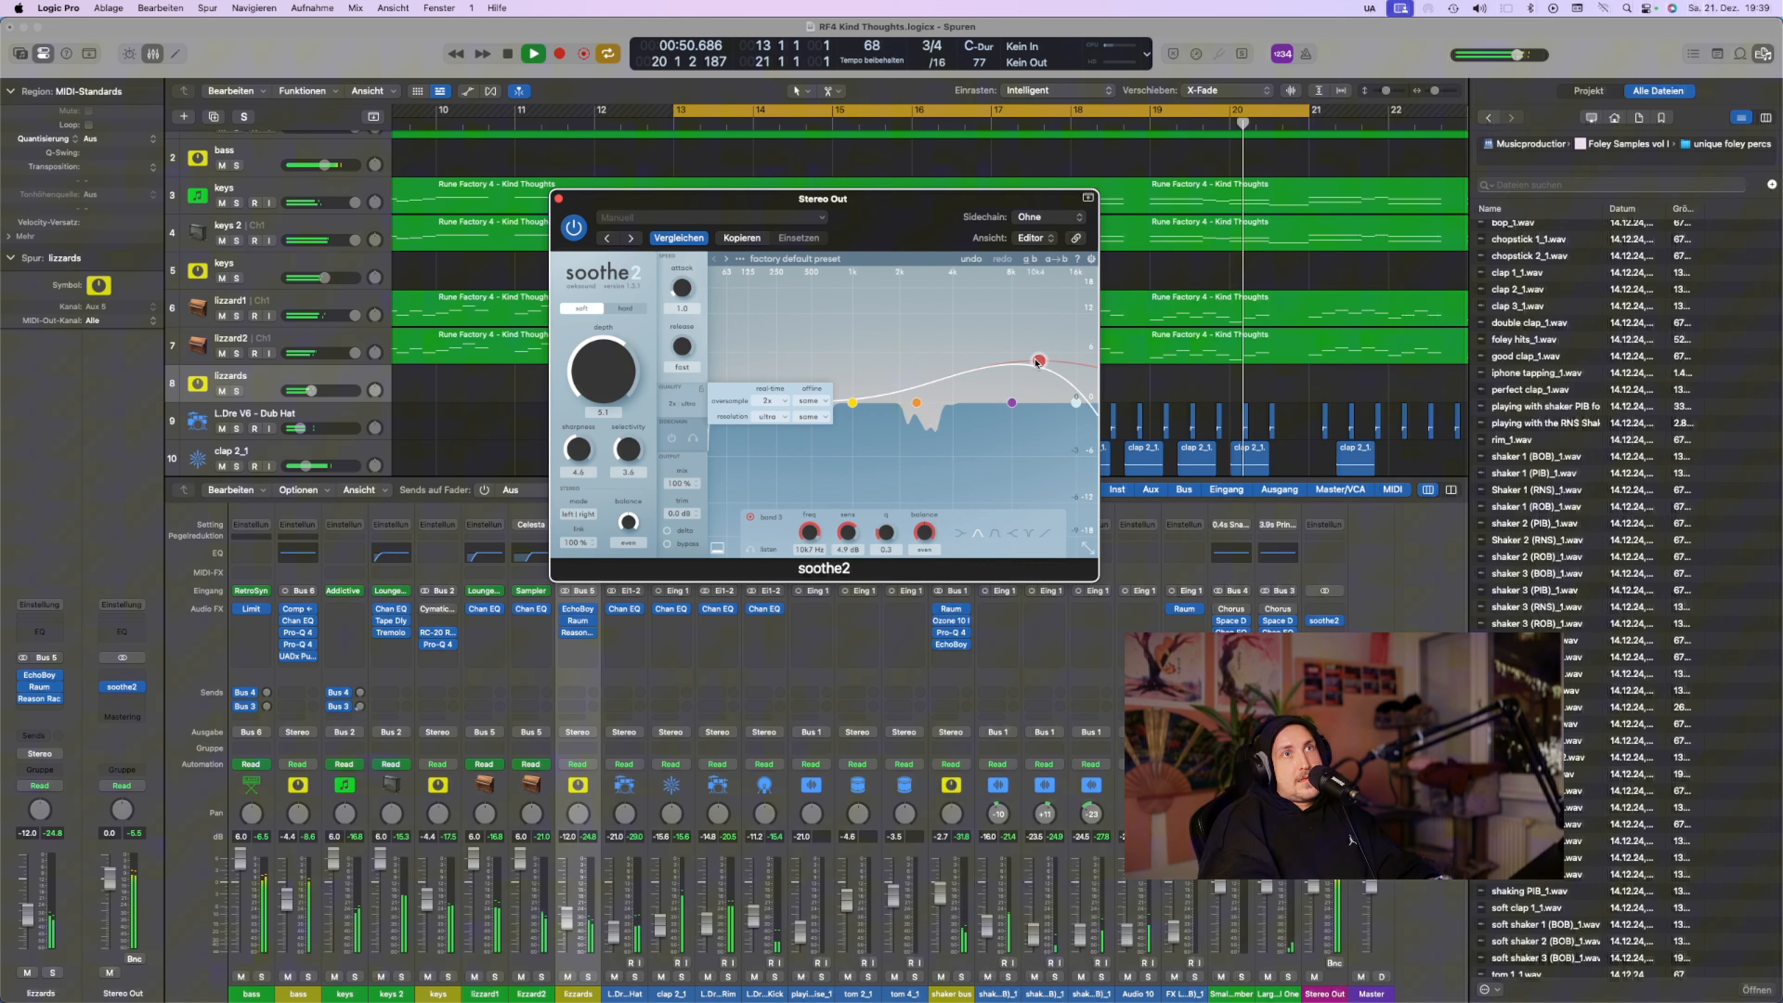
Raise the red band's sensitivity to about 10 dB and stop playback
{"action": "left_click_drag", "start_coordinate": [1037, 361], "coordinate": [1034, 334]}
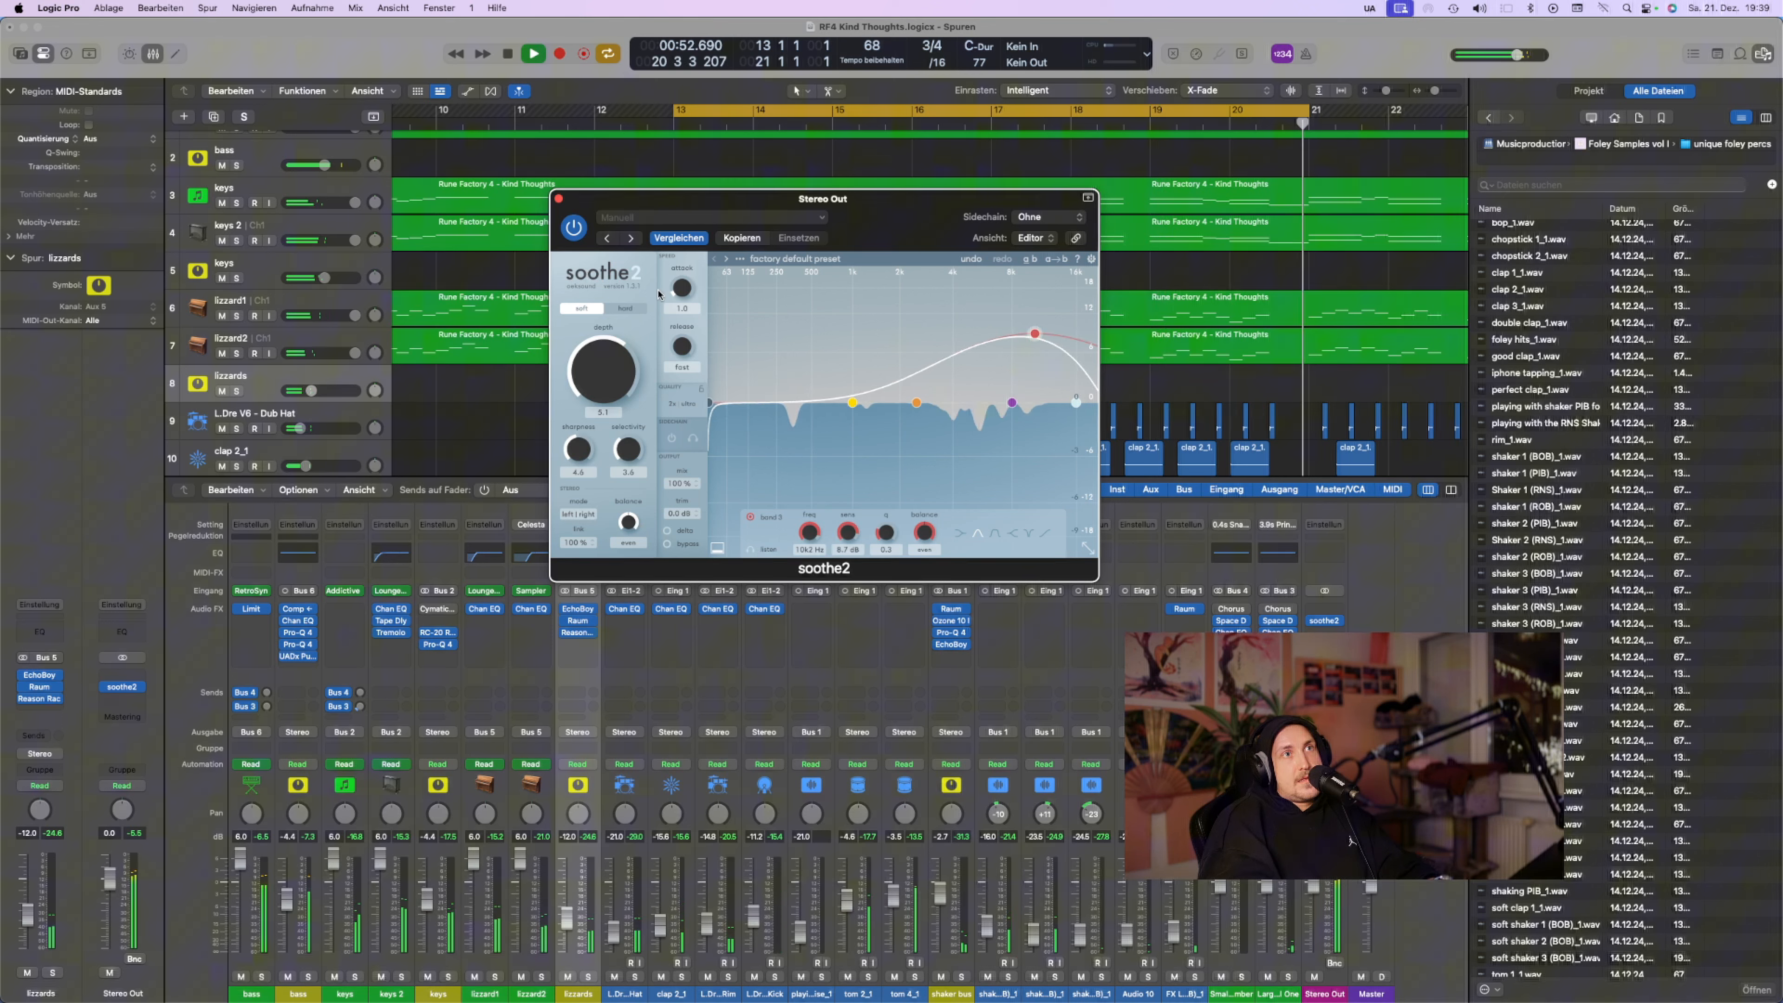
{"action": "key", "text": "space"}
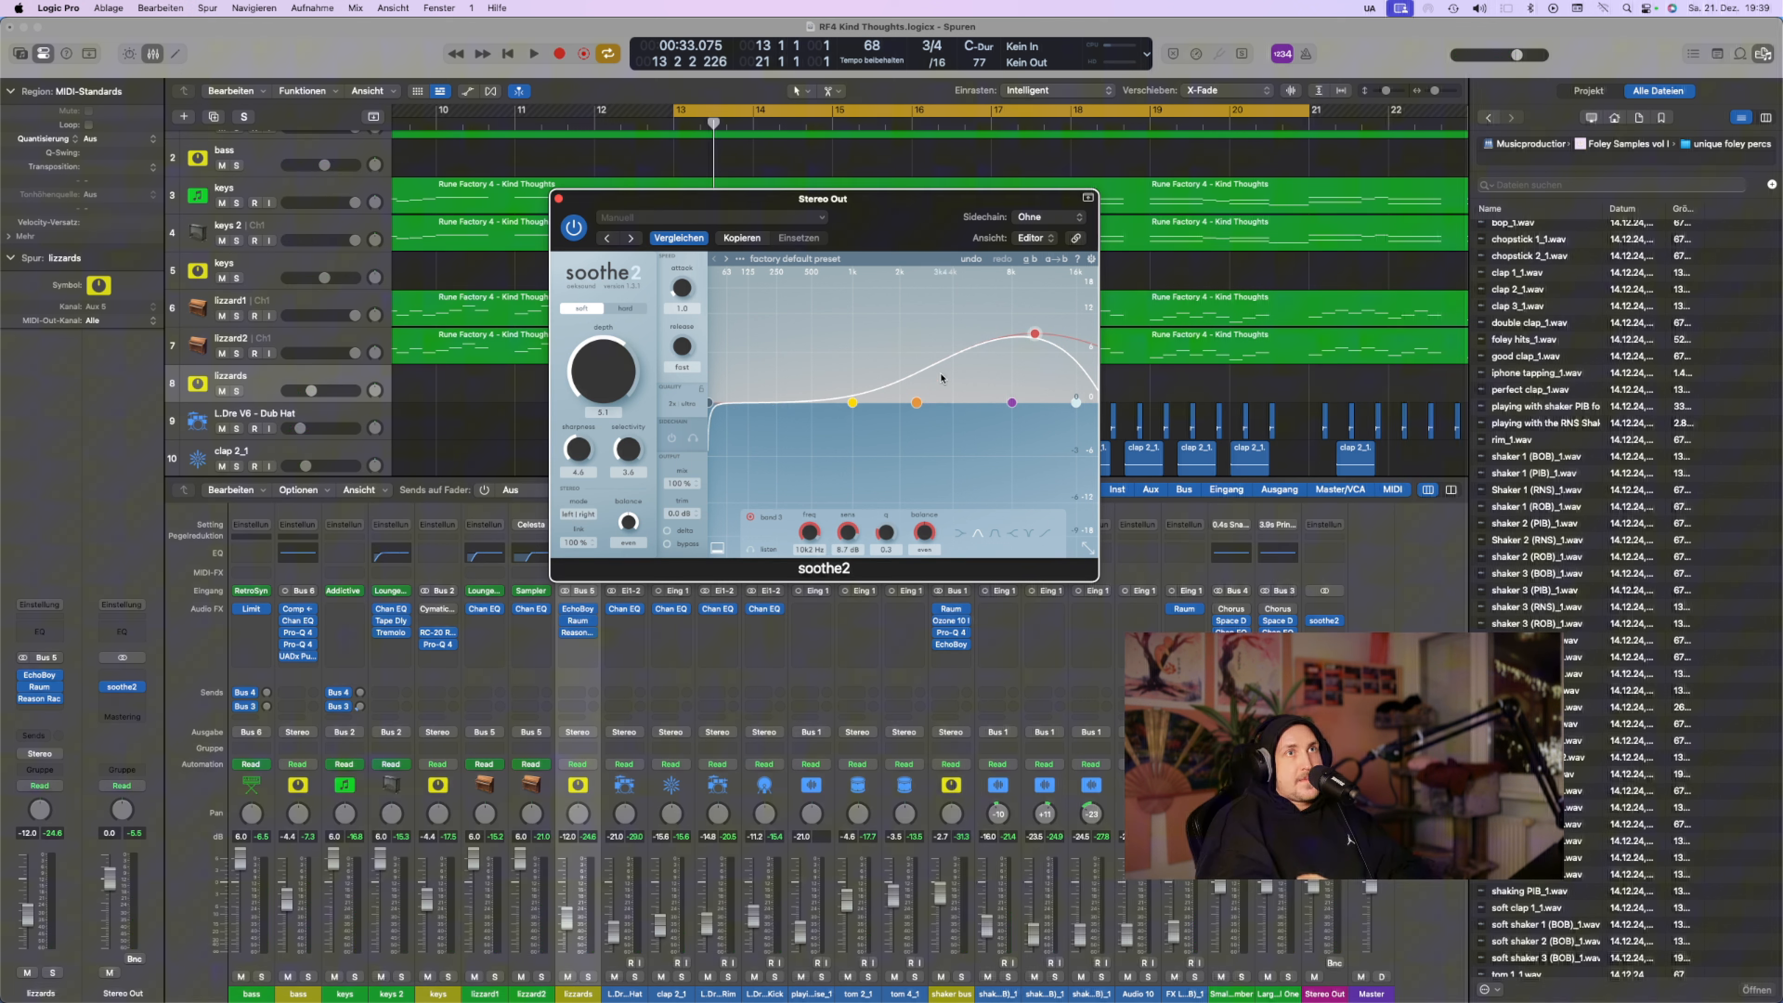
{"action": "mouse_move", "coordinate": [1034, 336]}
{"action": "left_mouse_down"}
{"action": "mouse_move", "coordinate": [1034, 397]}
{"action": "mouse_move", "coordinate": [1042, 323]}
{"action": "left_mouse_up"}
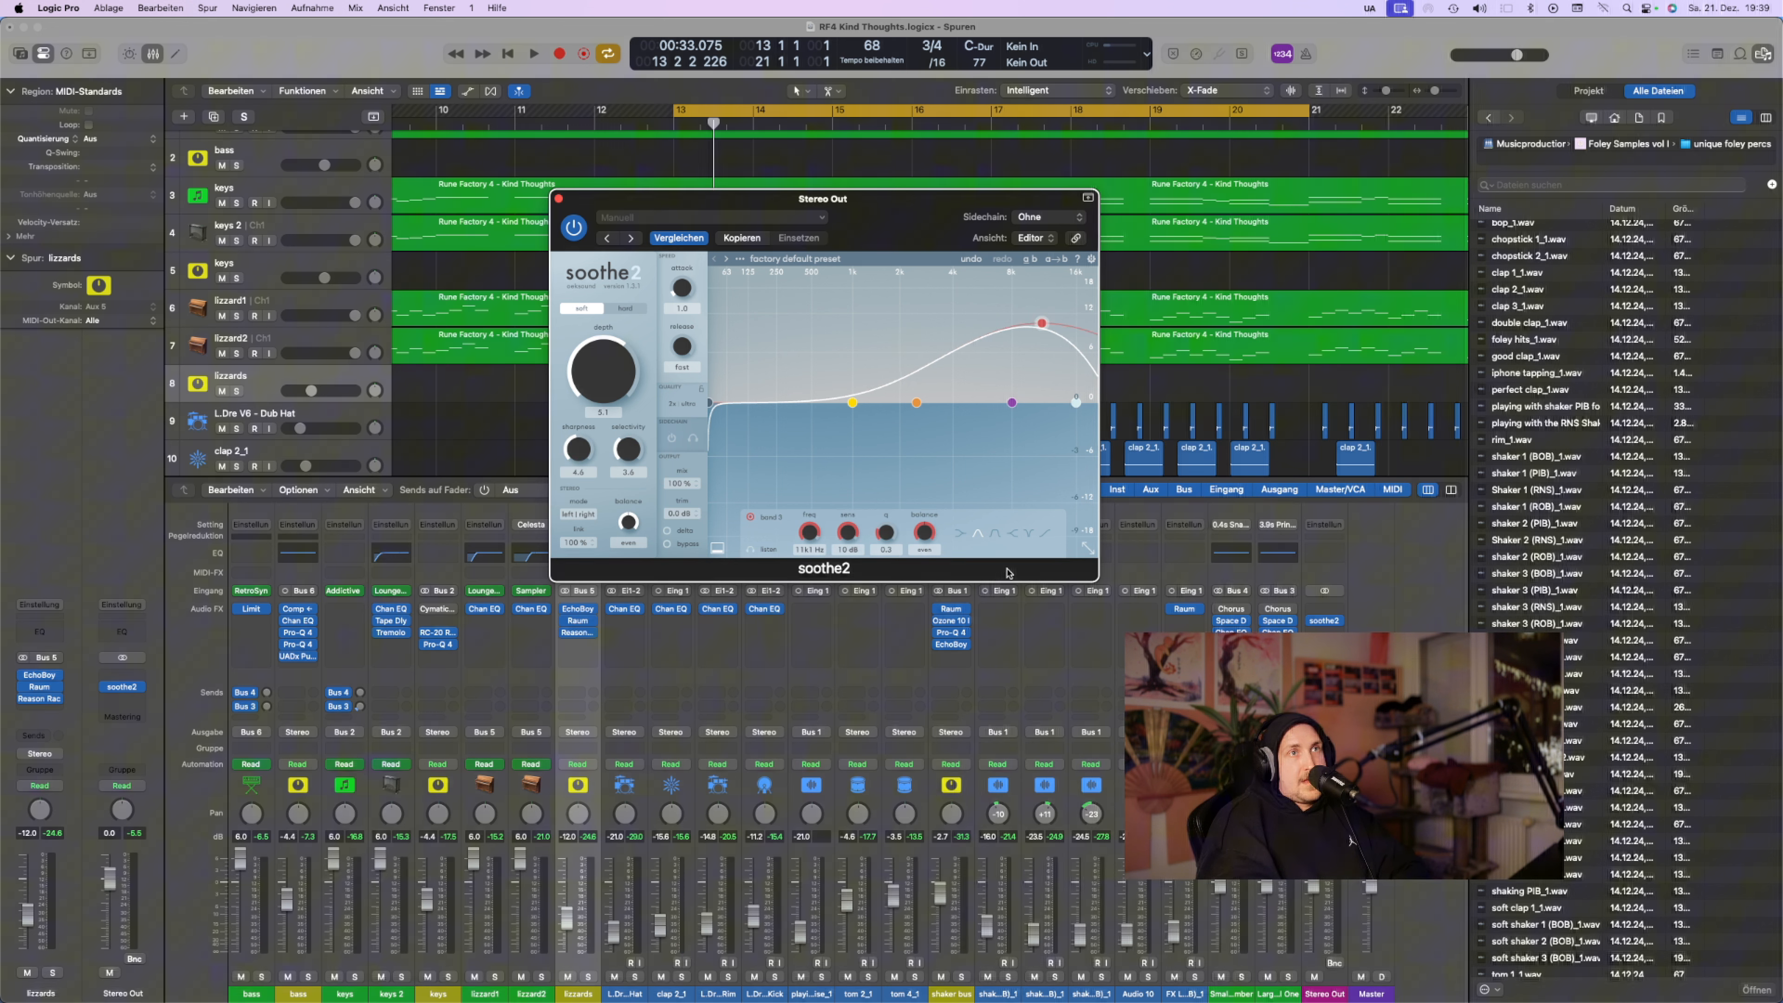
Change the red band to a band shelf shape and reposition it in the upper treble at about 11 dB
{"action": "left_click", "coordinate": [996, 535]}
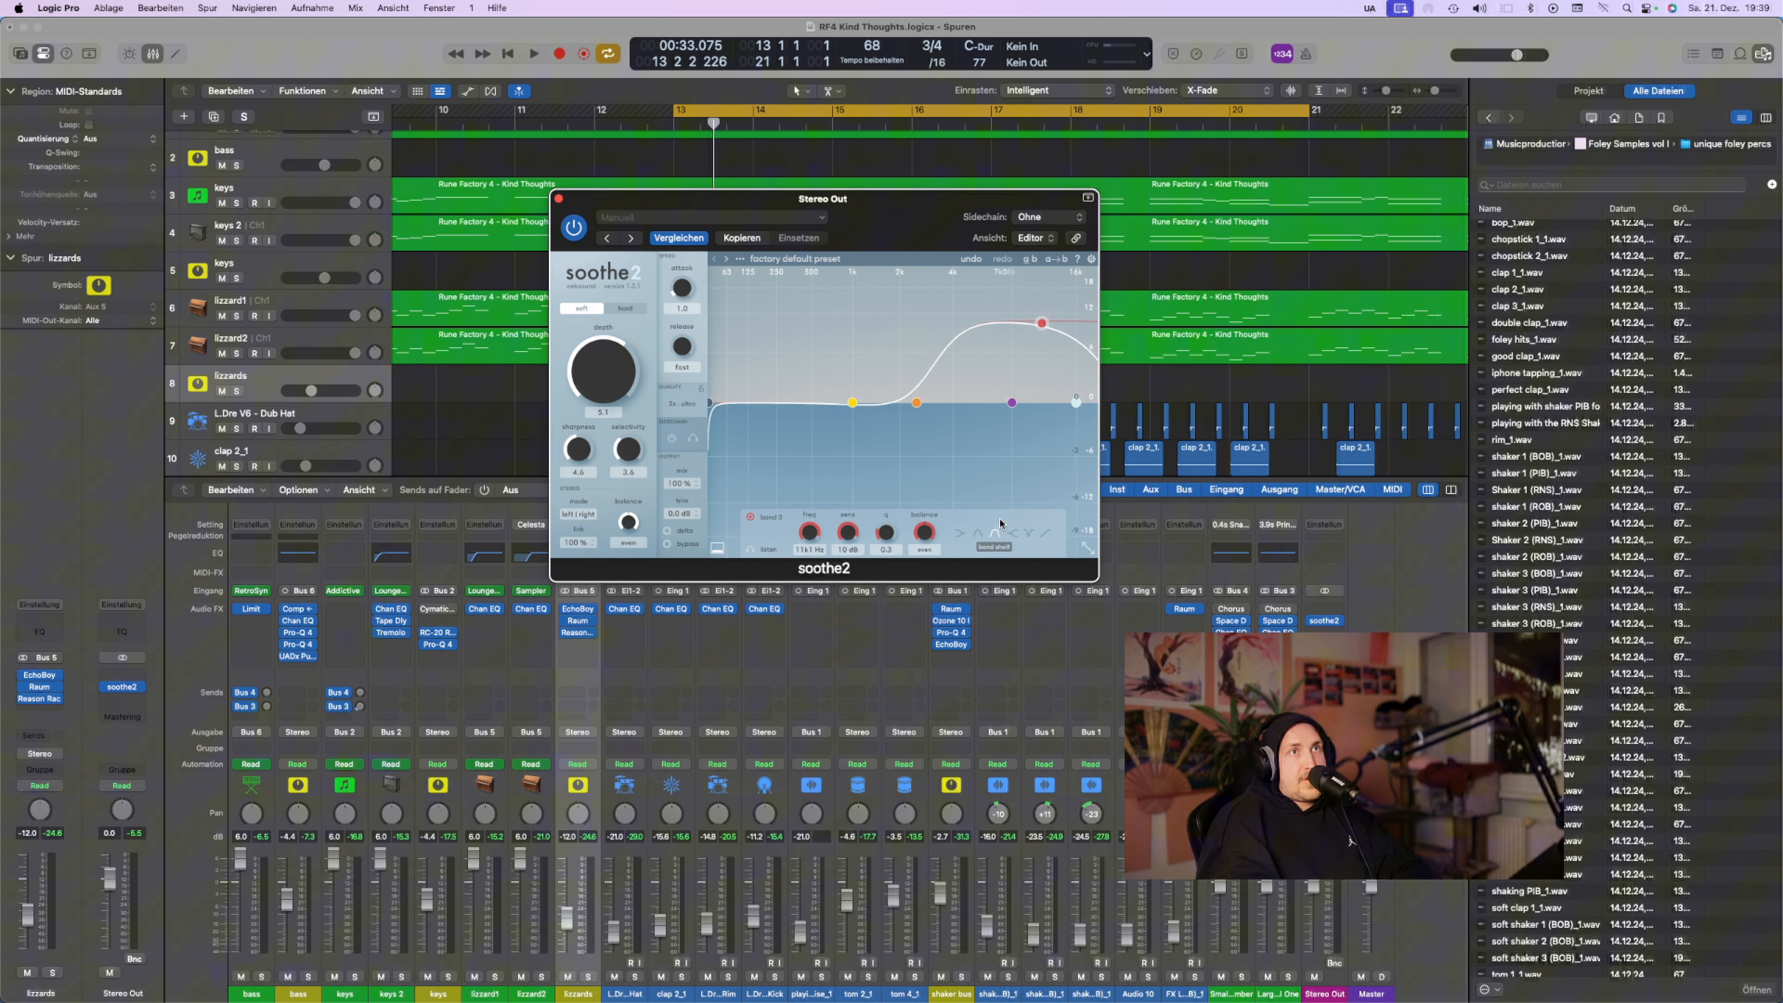
{"action": "left_click_drag", "start_coordinate": [1043, 325], "coordinate": [1078, 319]}
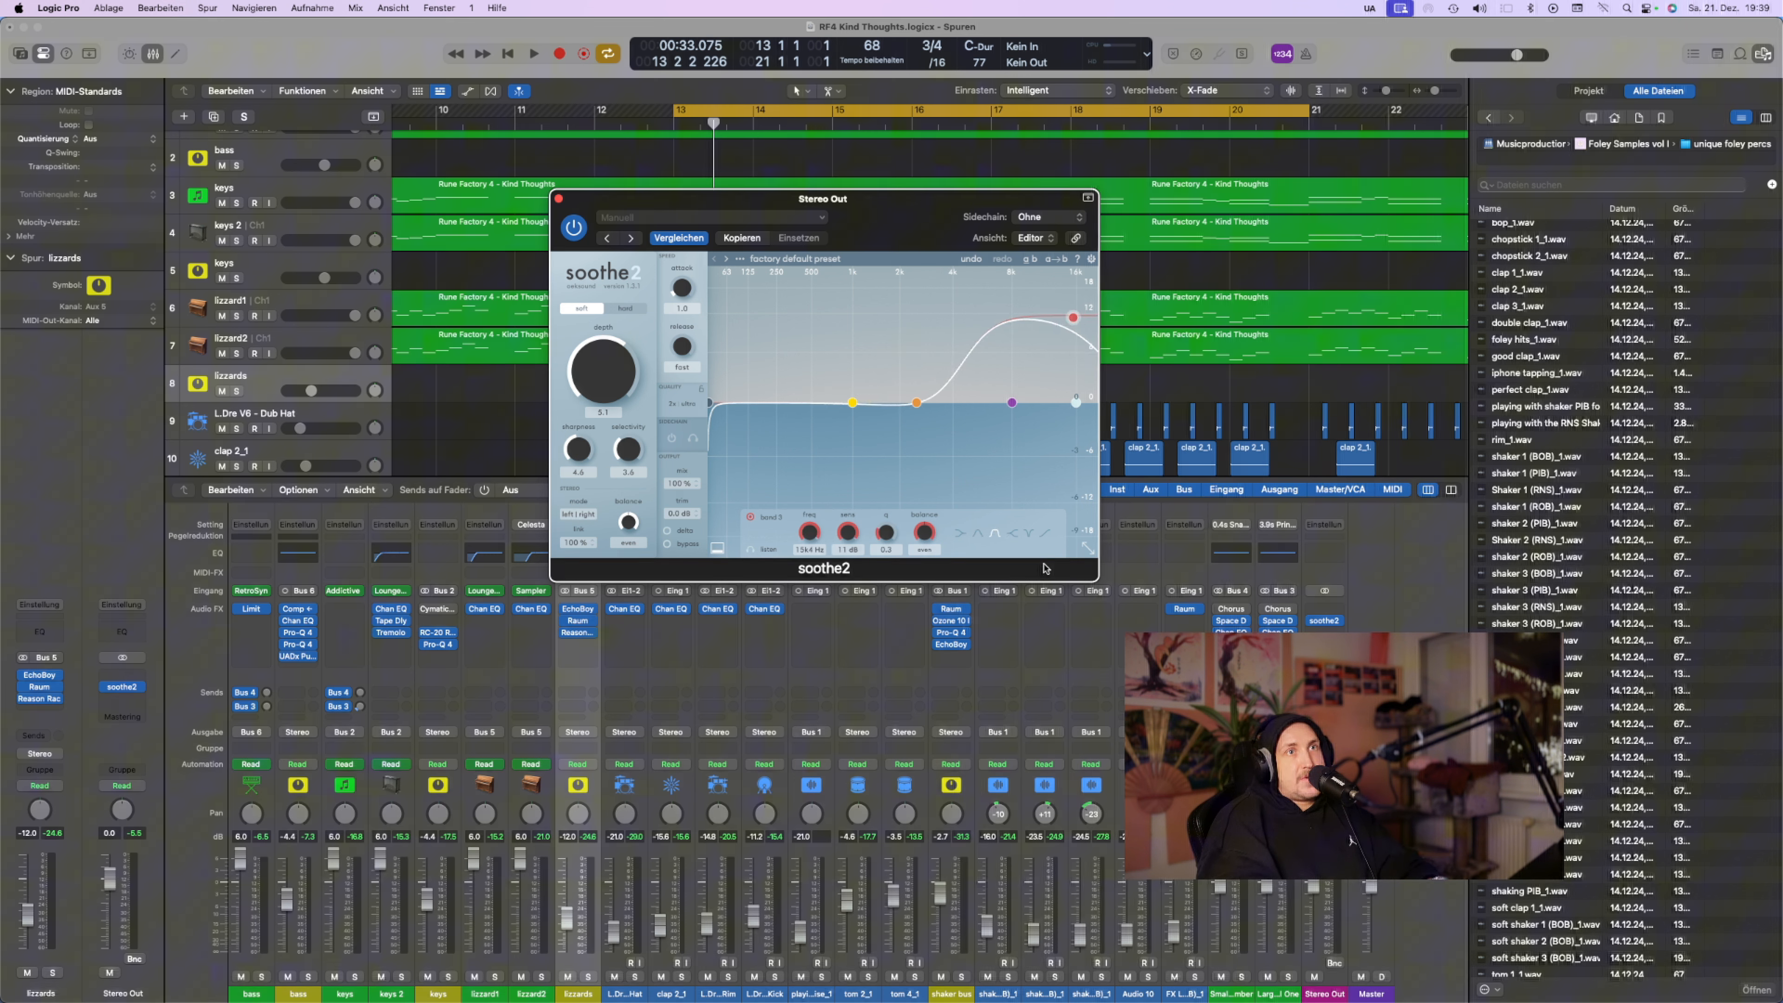
{"action": "scroll", "coordinate": [889, 530], "scroll_direction": "up", "scroll_amount": 1}
{"action": "left_click_drag", "start_coordinate": [890, 530], "coordinate": [890, 531]}
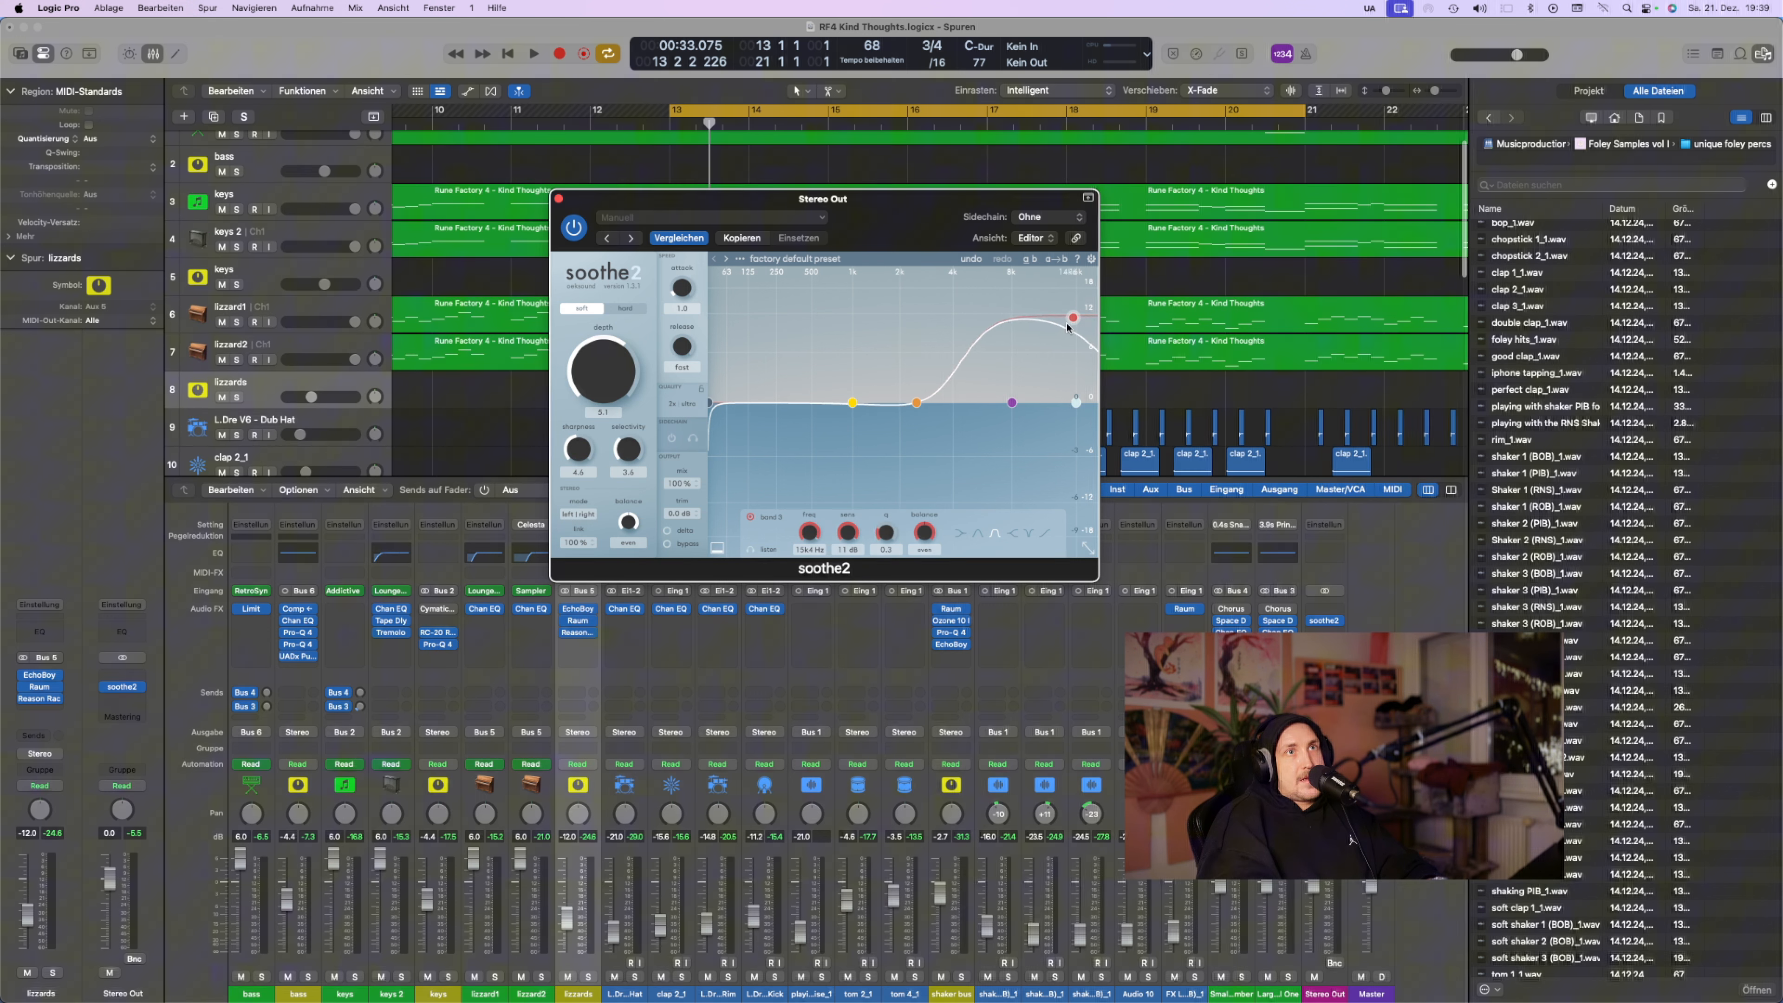
{"action": "mouse_move", "coordinate": [1073, 317]}
{"action": "left_mouse_down"}
{"action": "mouse_move", "coordinate": [1015, 295]}
{"action": "mouse_move", "coordinate": [1064, 297]}
{"action": "left_mouse_up"}
Adjust the high cut near the top of soothe2's frequency range and play the loop briefly
{"action": "left_click_drag", "start_coordinate": [1076, 403], "coordinate": [1094, 340]}
{"action": "left_click_drag", "start_coordinate": [1094, 403], "coordinate": [1072, 402]}
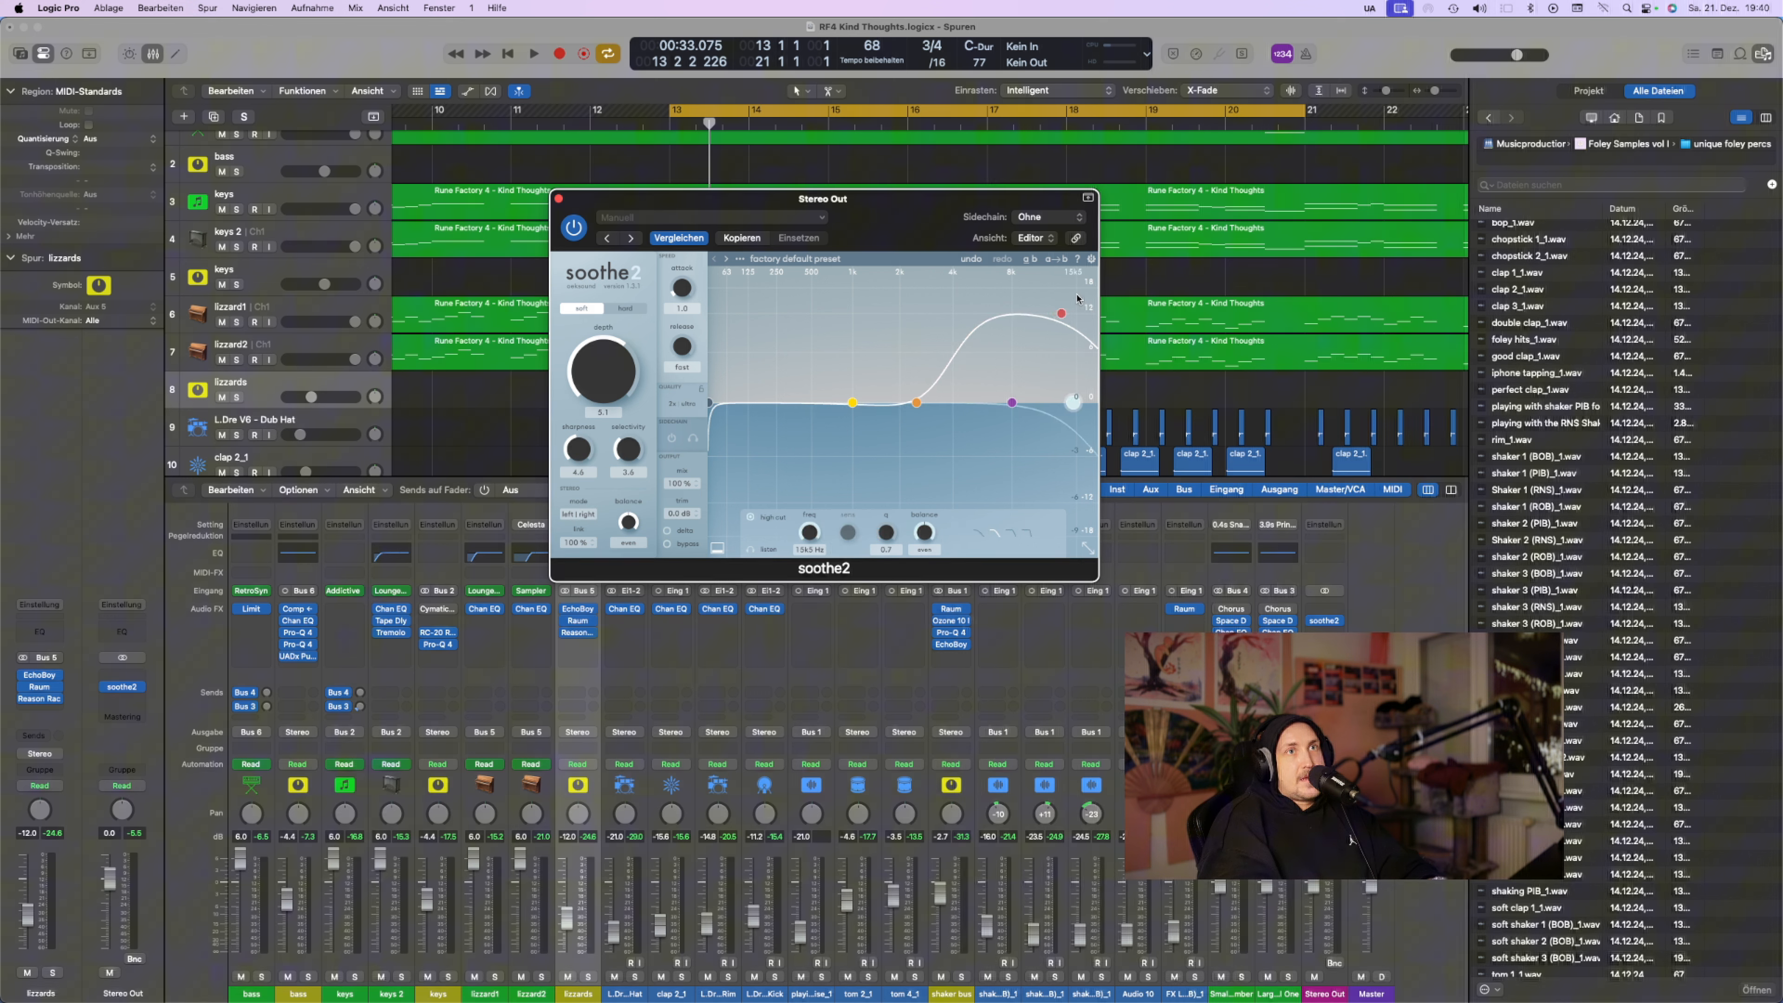
{"action": "key", "text": "space"}
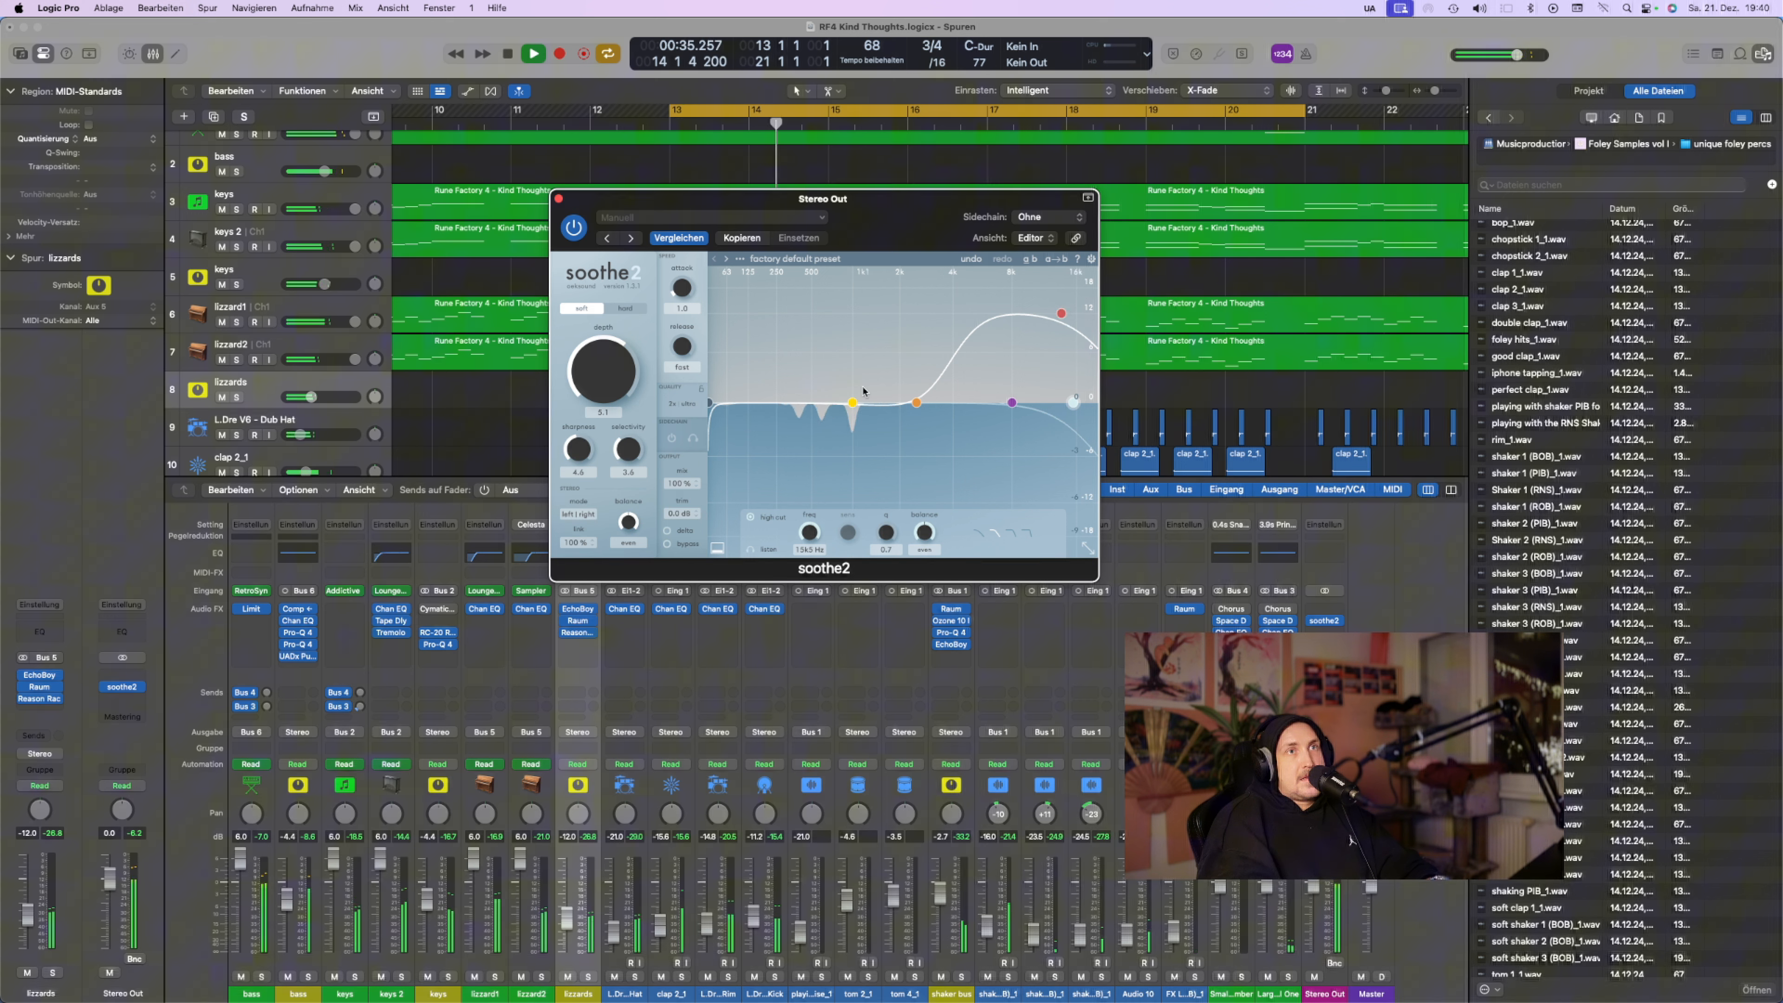
{"action": "key", "text": "space"}
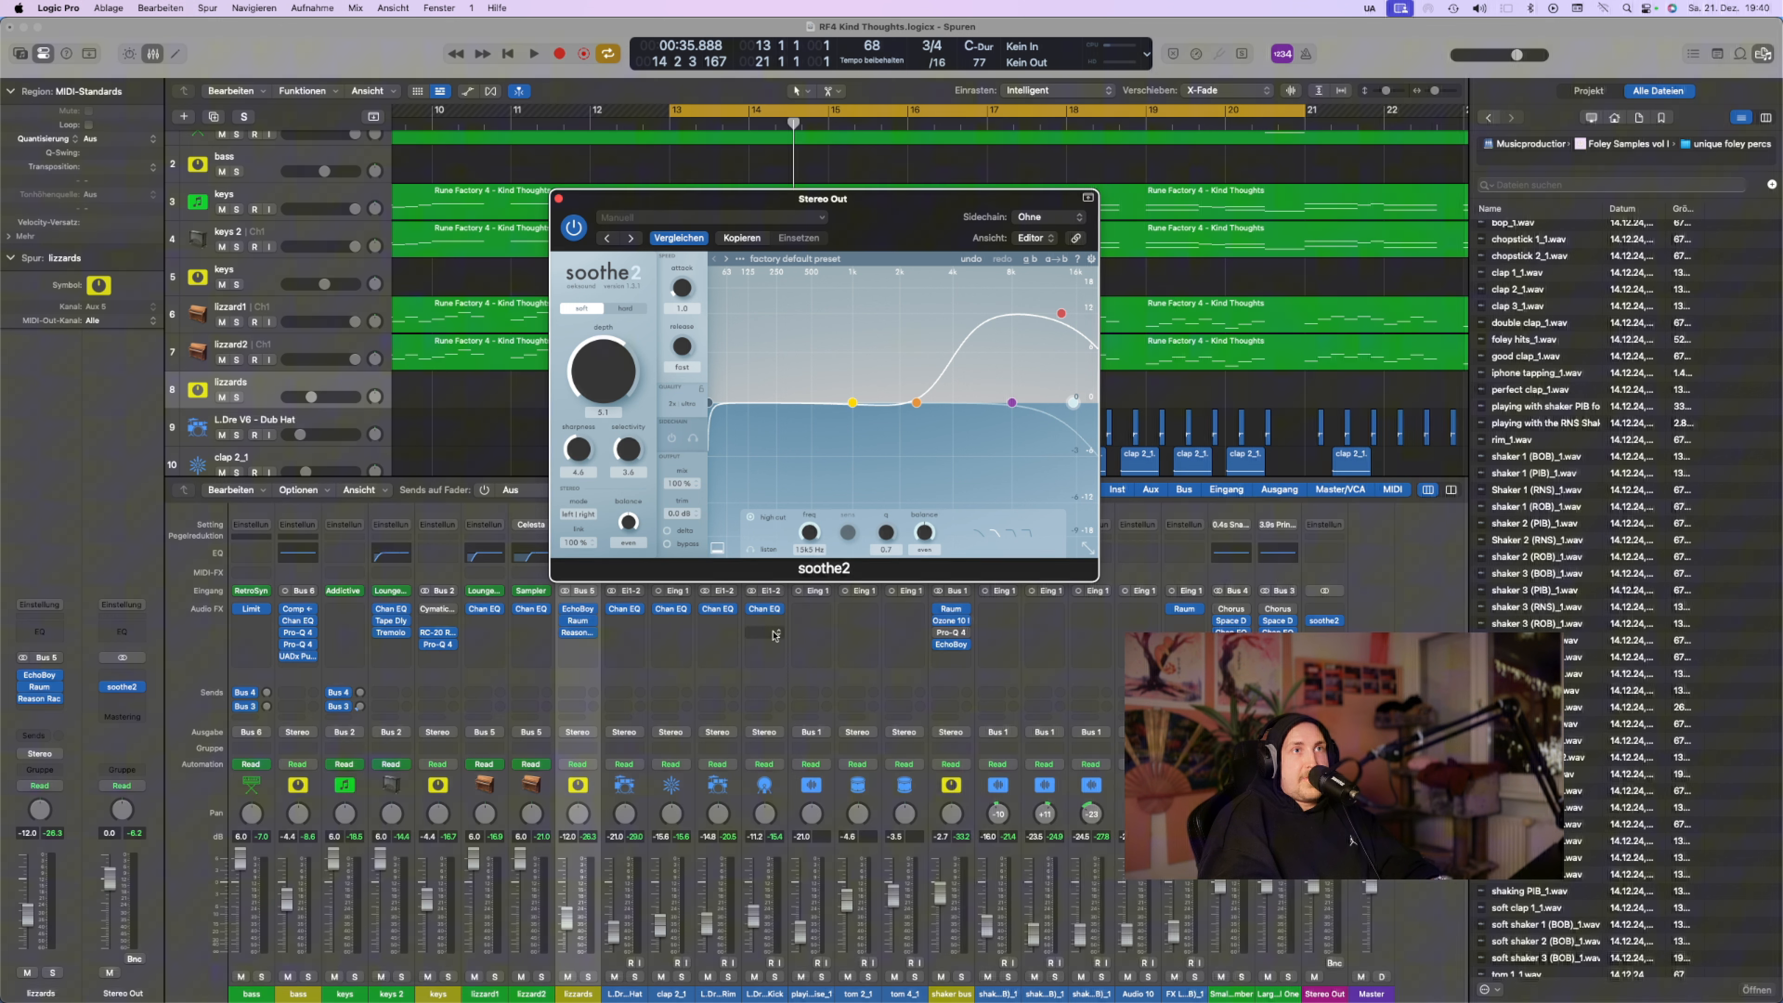
Bypass Pro-Q 4 on the keys bus and audition the looped section with soothe2 on the Stereo Out
{"action": "left_click", "coordinate": [425, 645]}
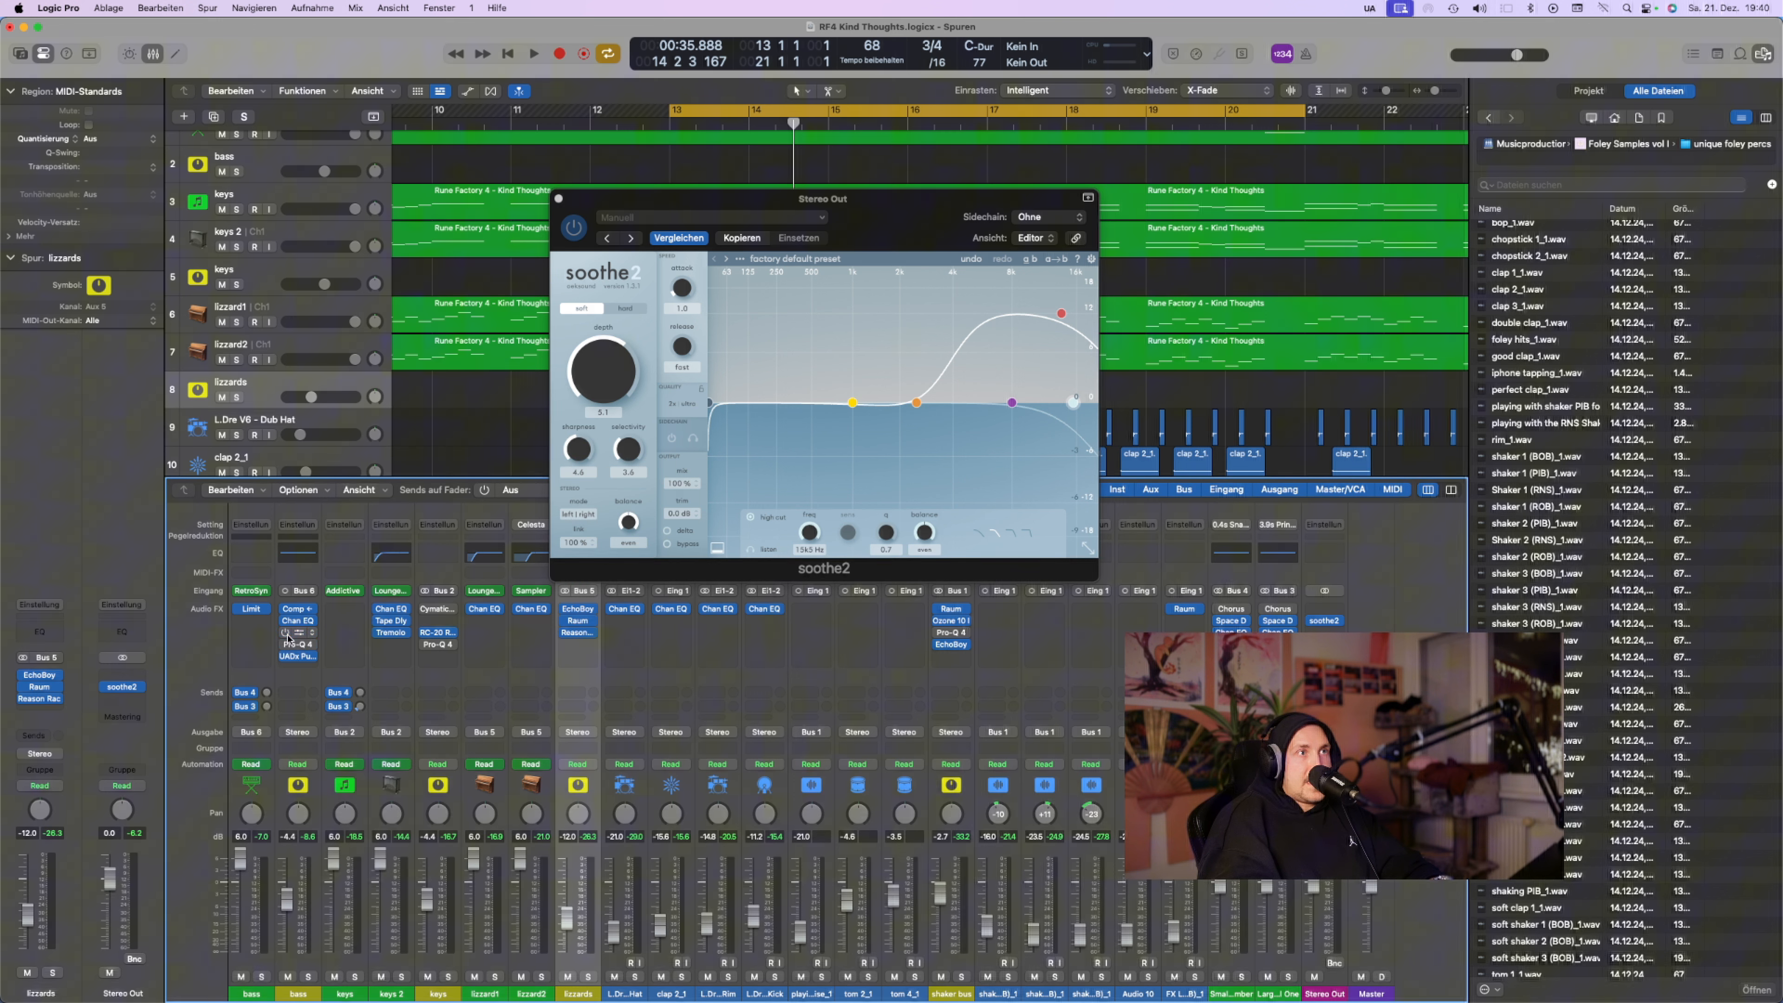
{"action": "key", "text": "space"}
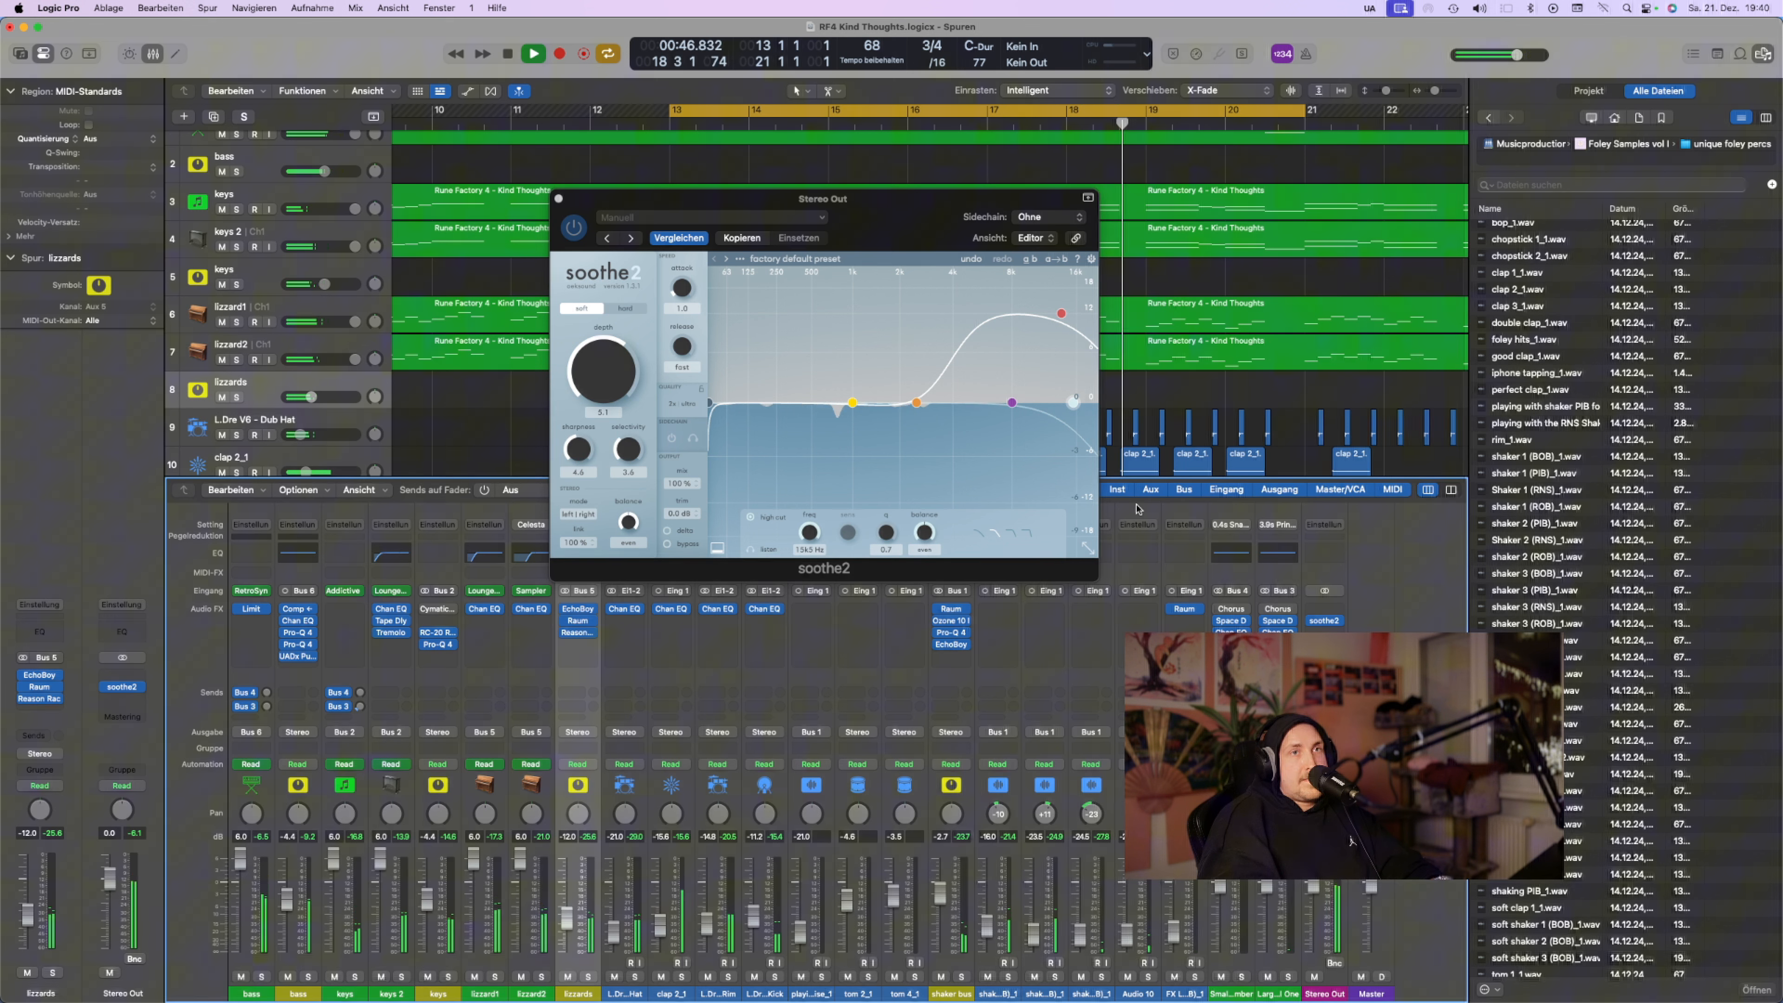
{"action": "key", "text": "space"}
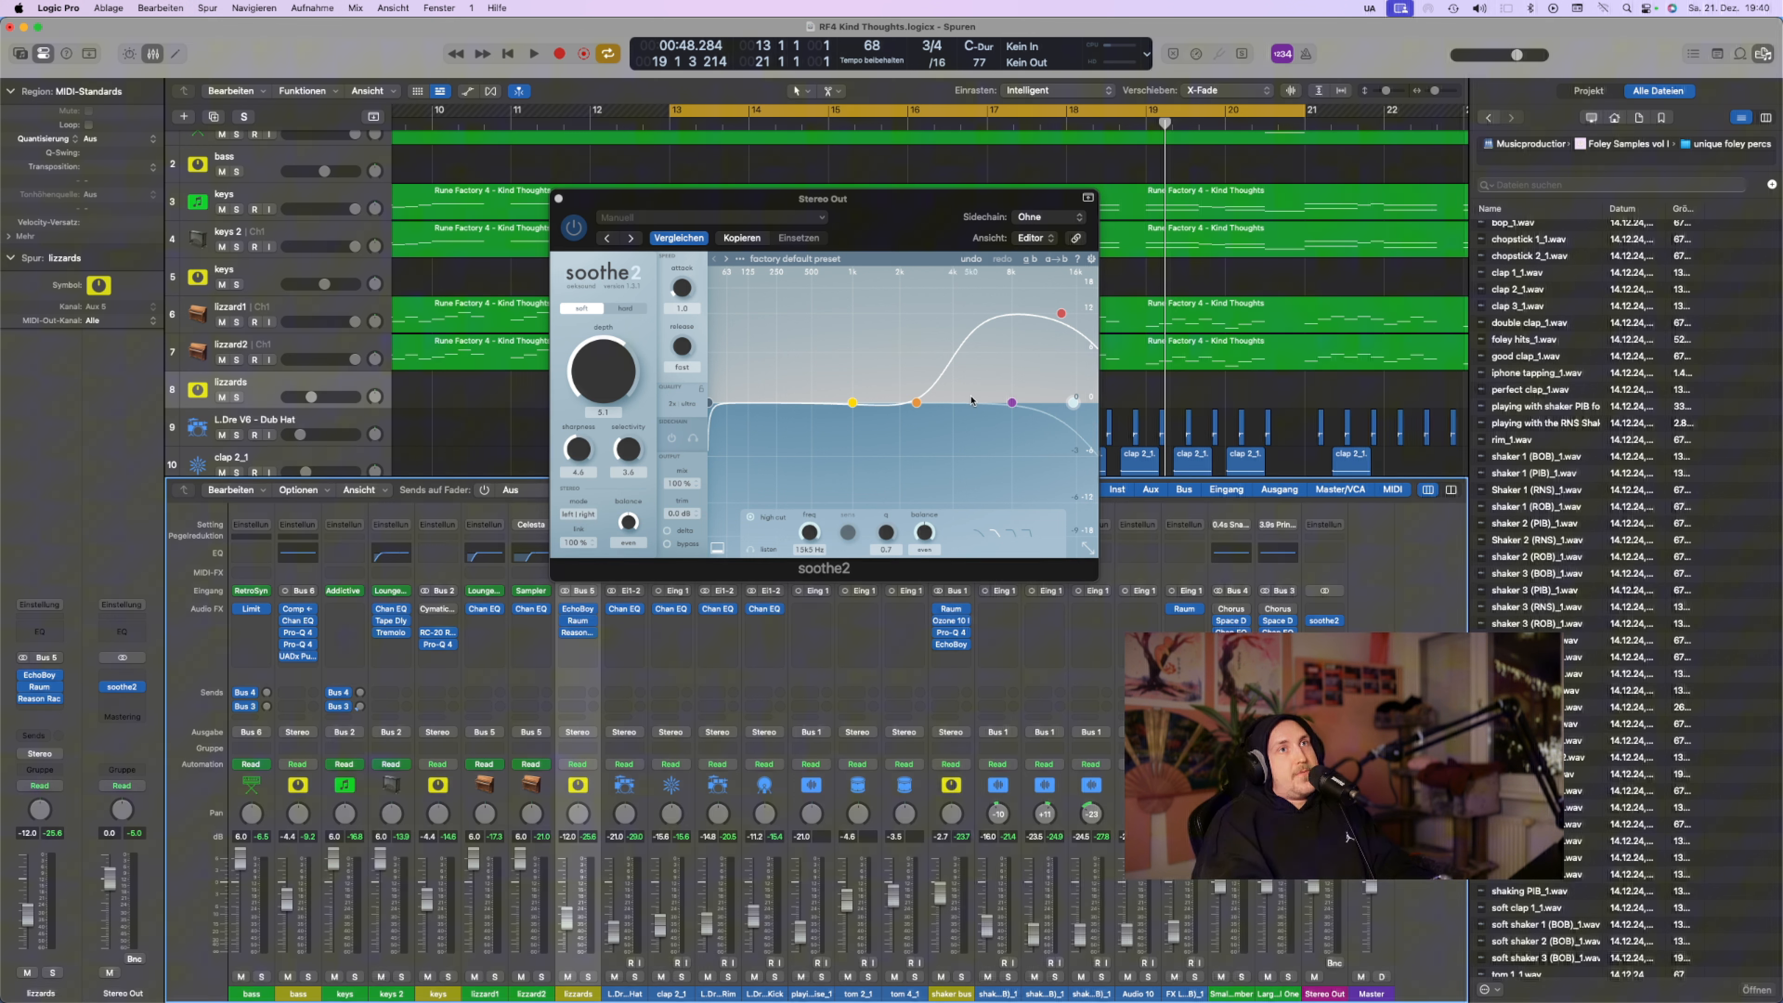
{"action": "key", "text": "space"}
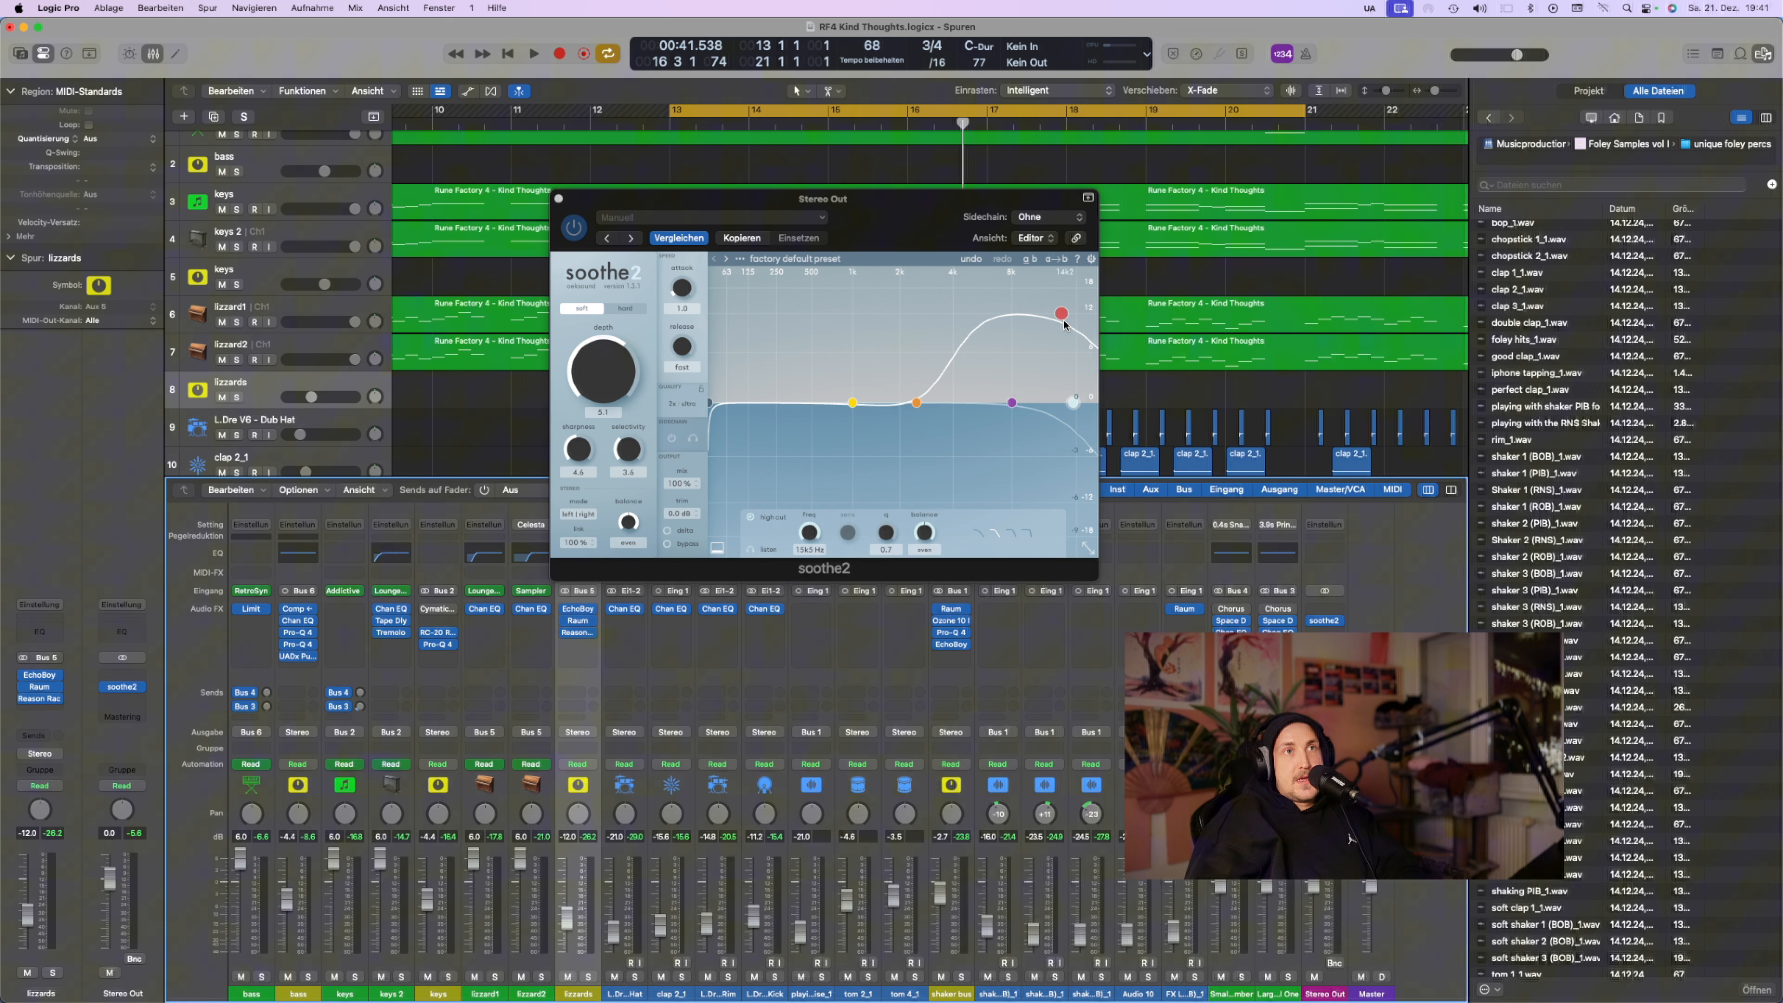
{"action": "key", "text": "space"}
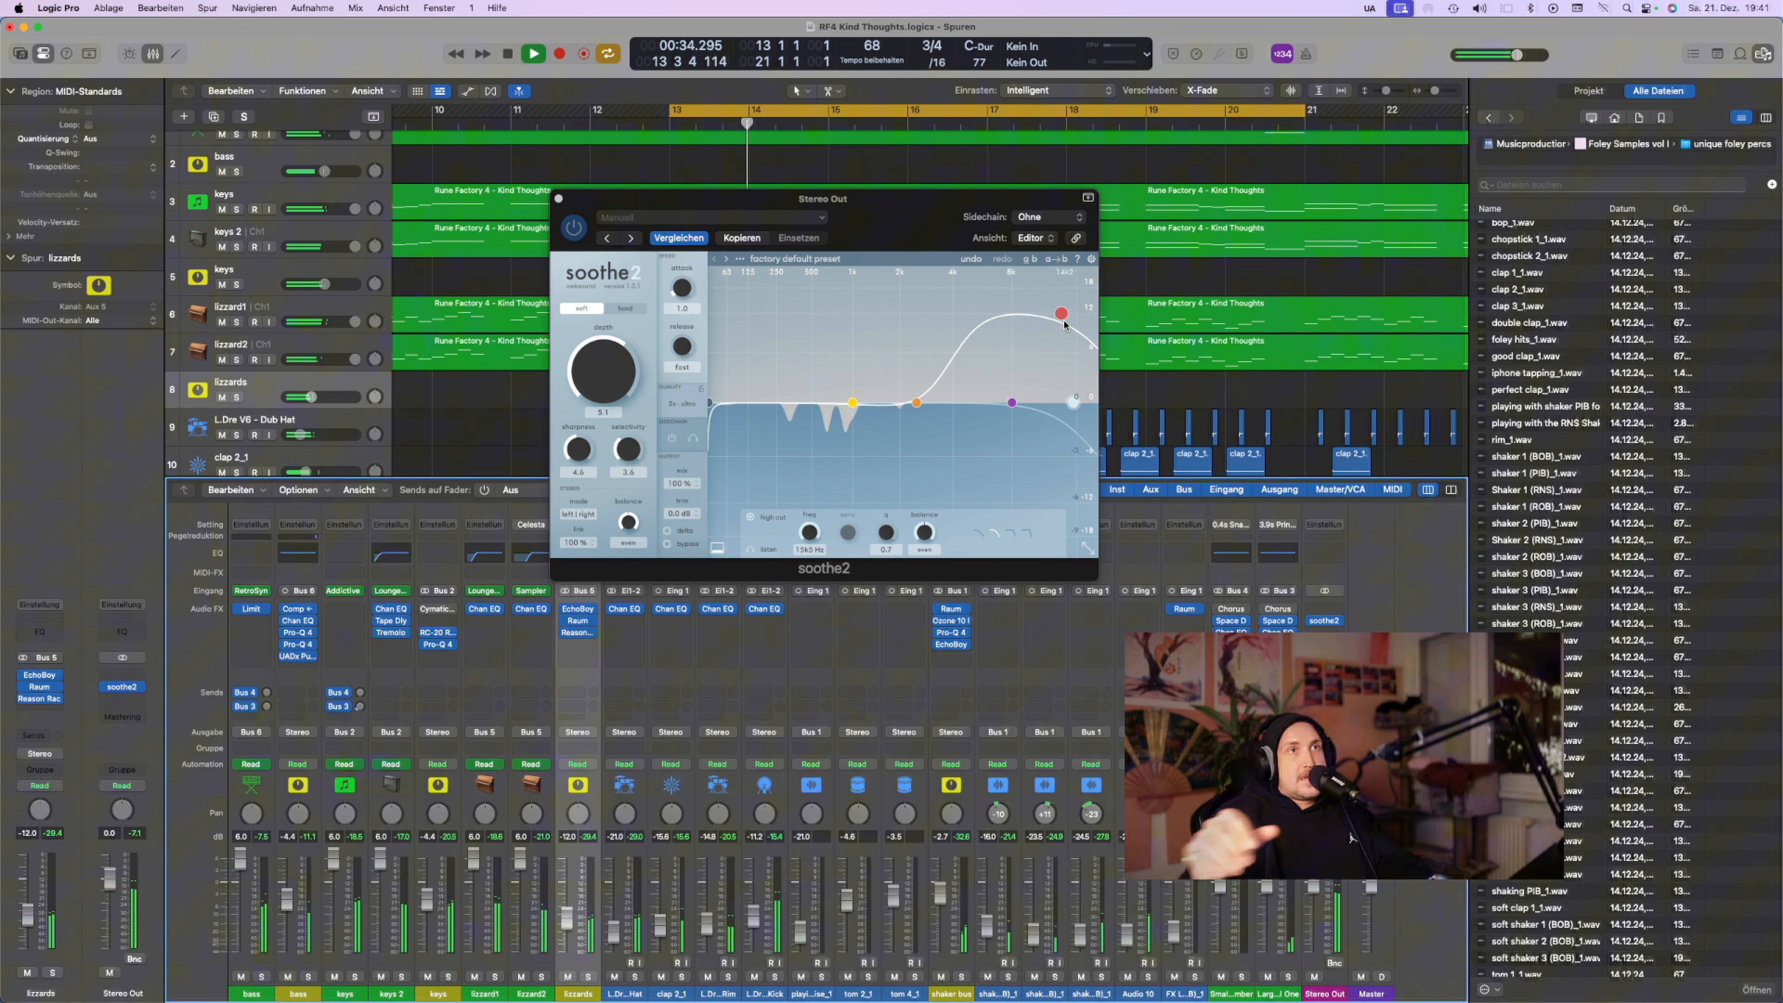
{"action": "key", "text": "space"}
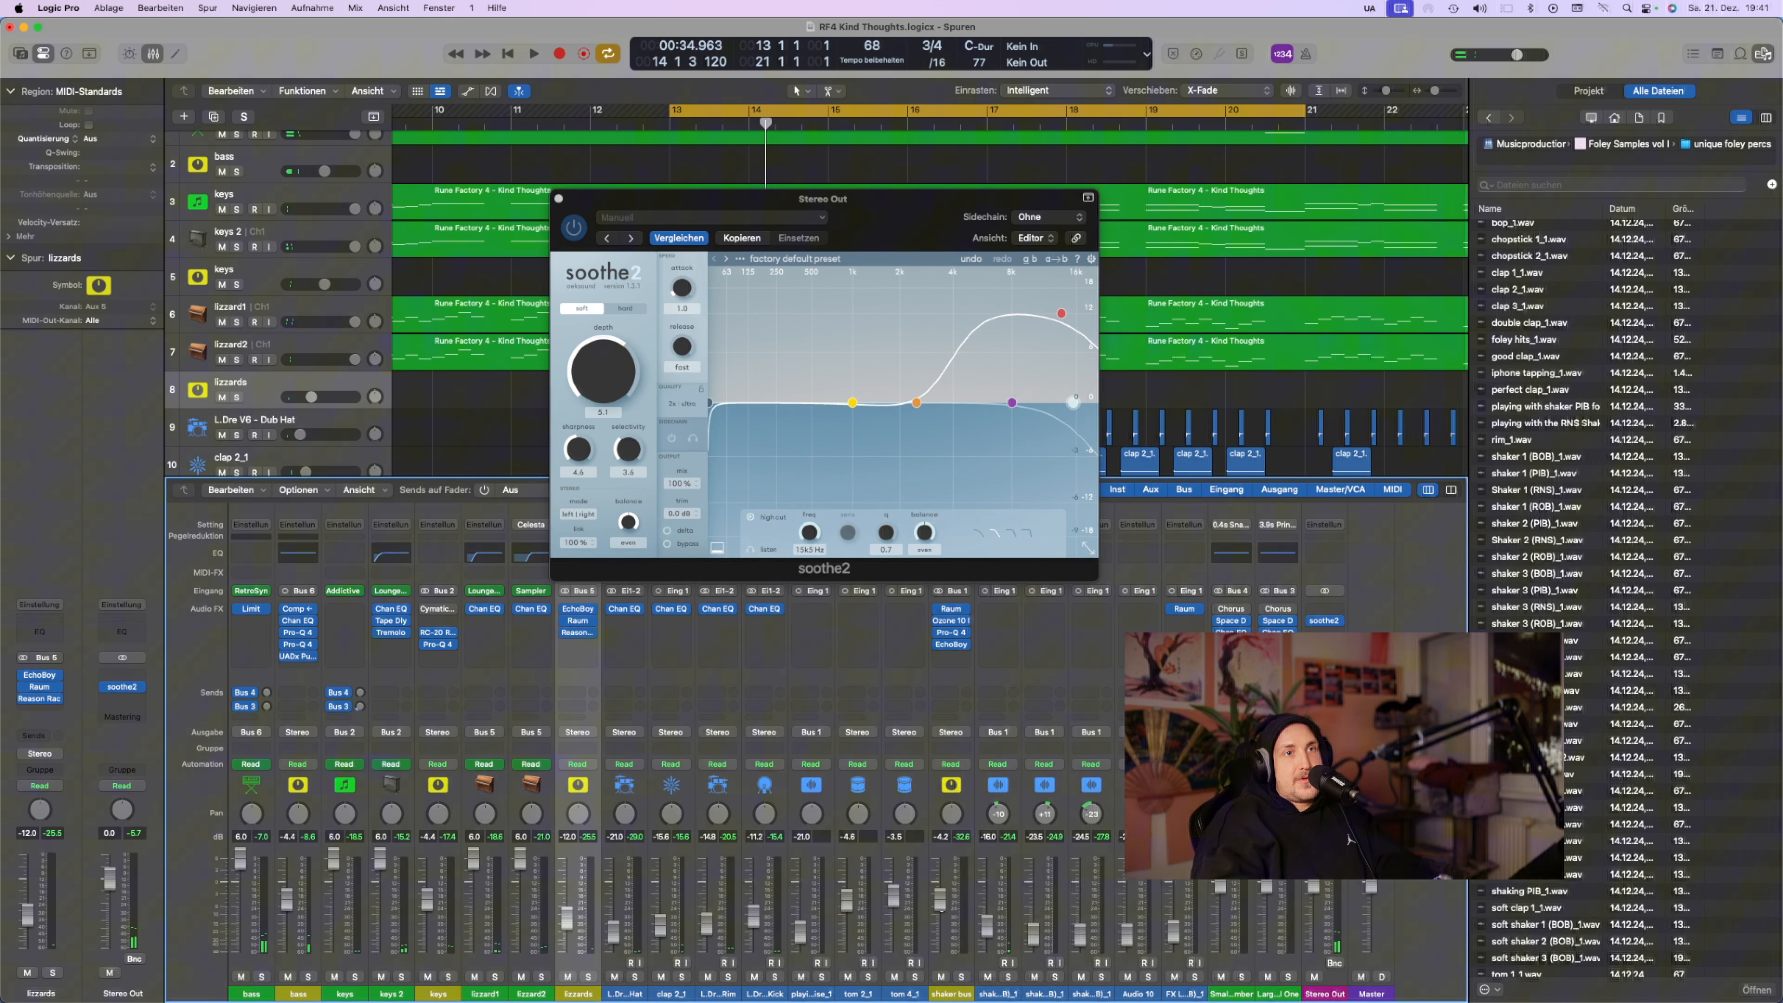
{"action": "key", "text": "space"}
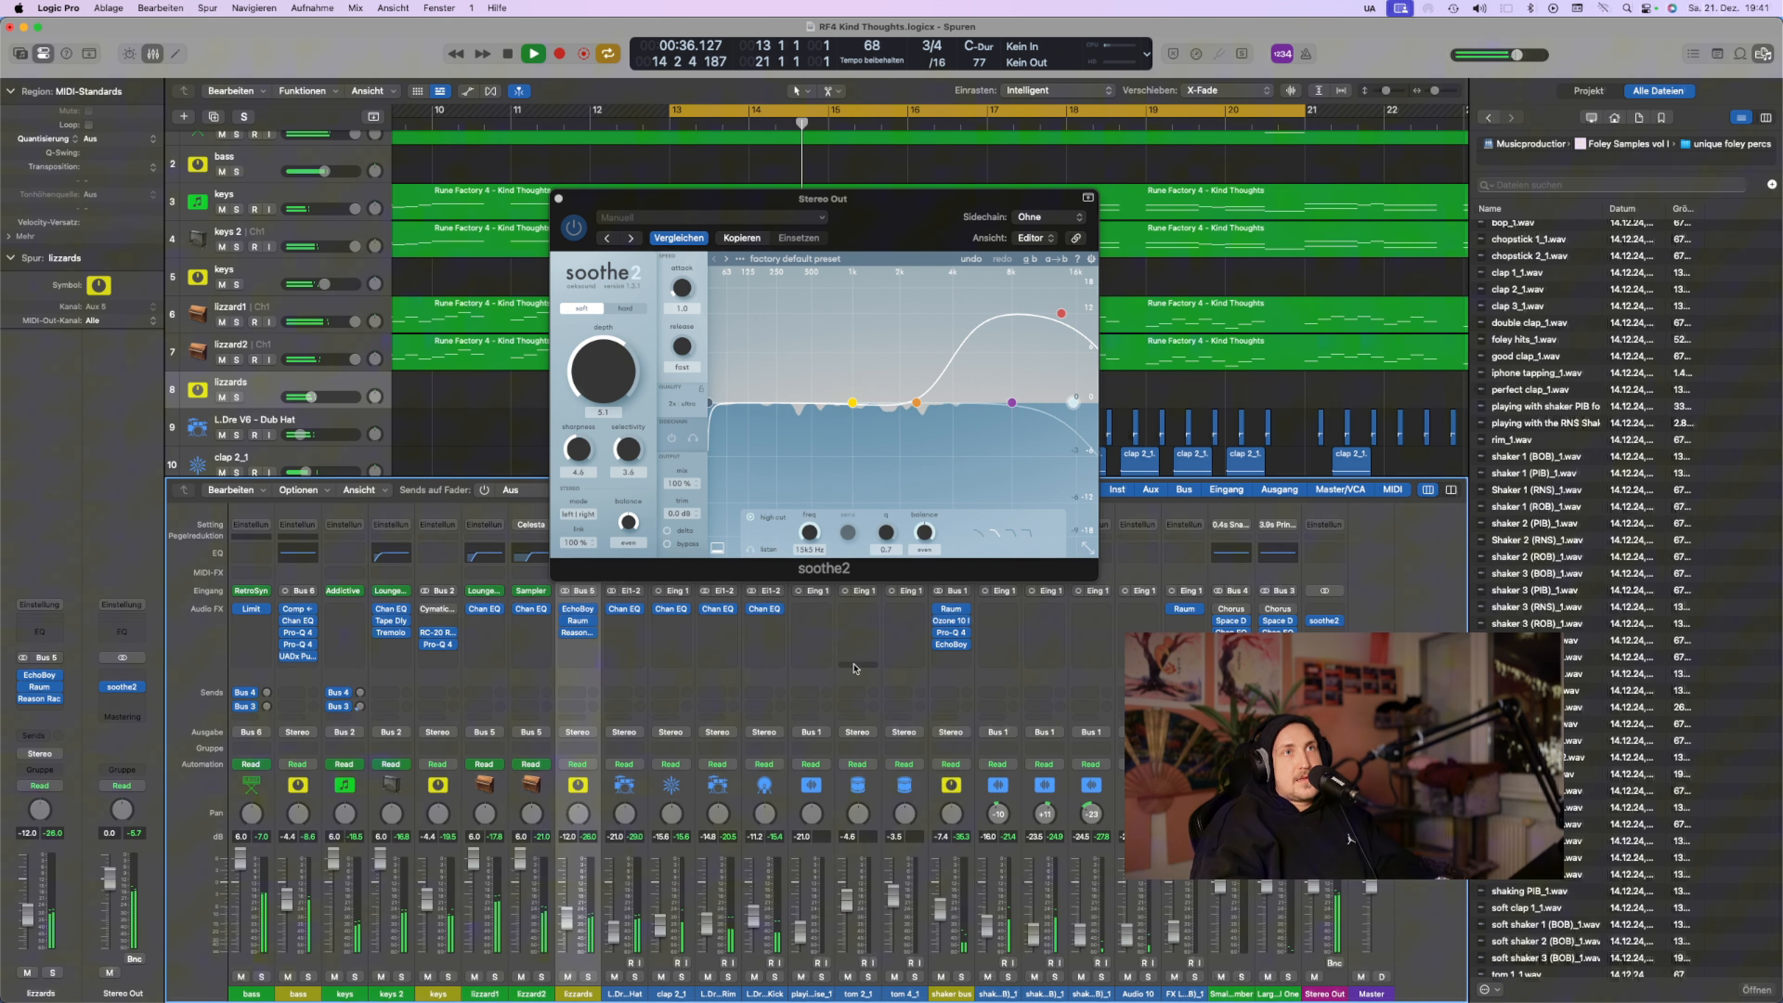
Close soothe2, then lower the shaker bus to -10.0 dB and the shaker 1 (BOB)_1 channel to -17.4 dB during playback
{"action": "left_click", "coordinate": [558, 199]}
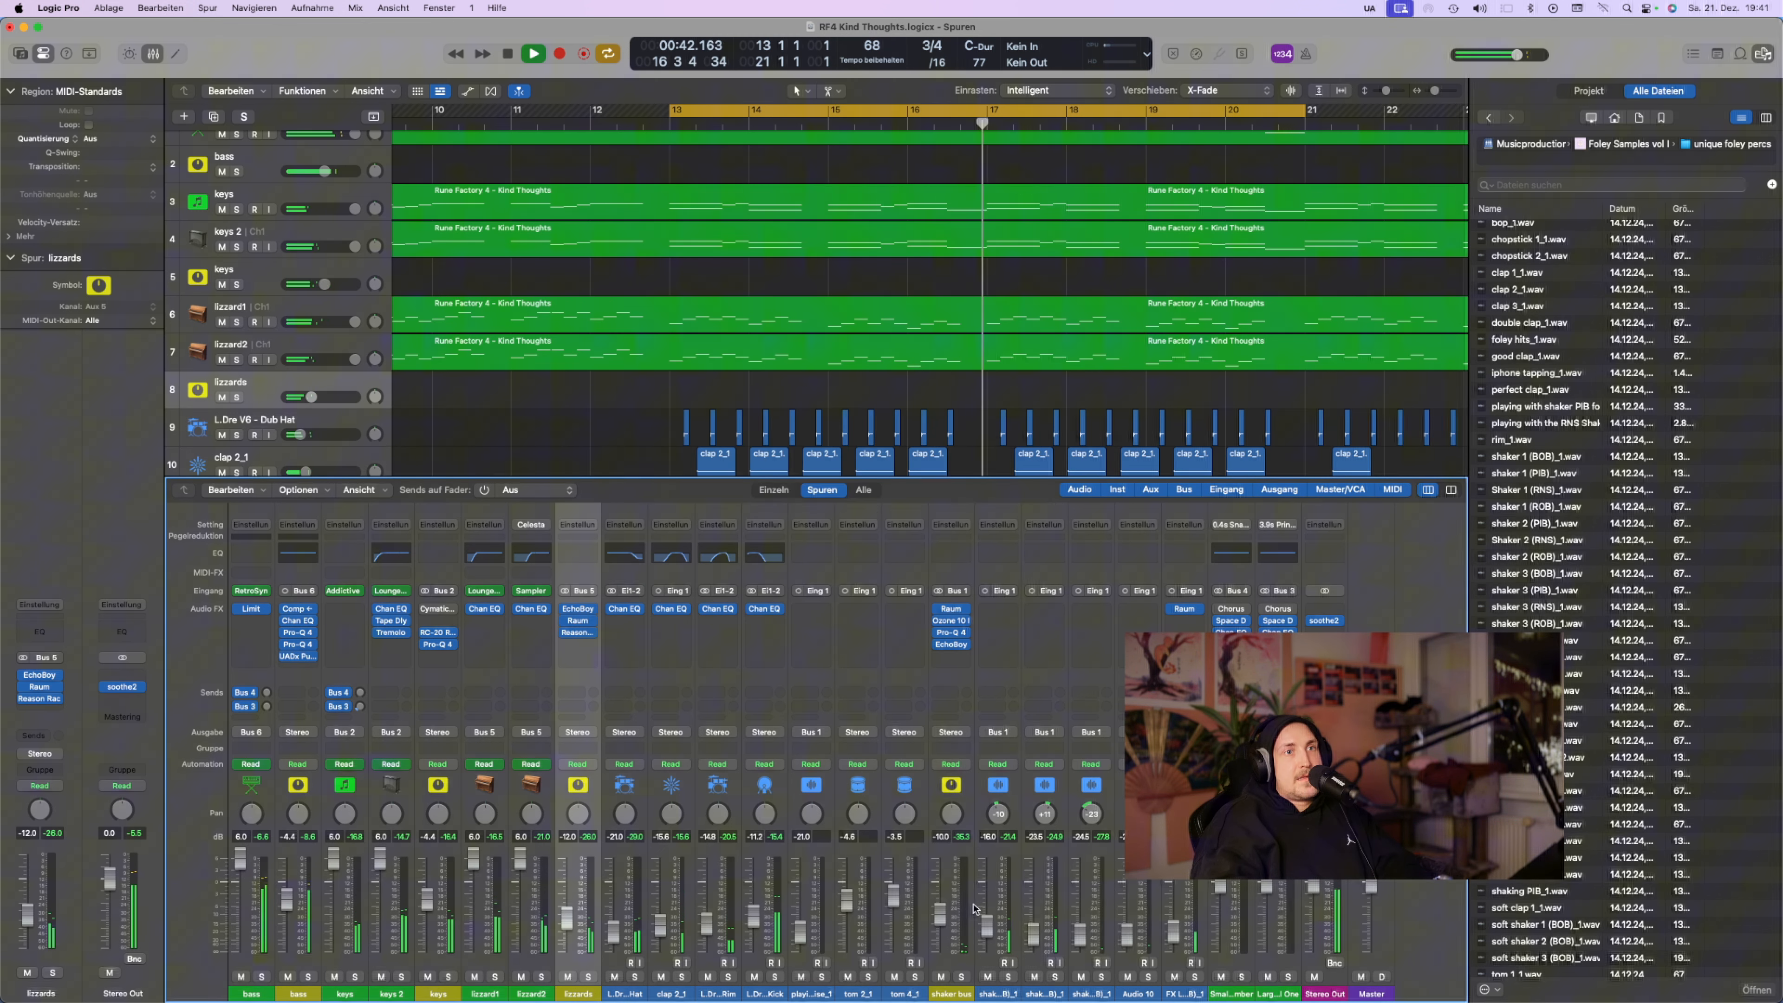
{"action": "left_click_drag", "start_coordinate": [986, 931], "coordinate": [985, 934]}
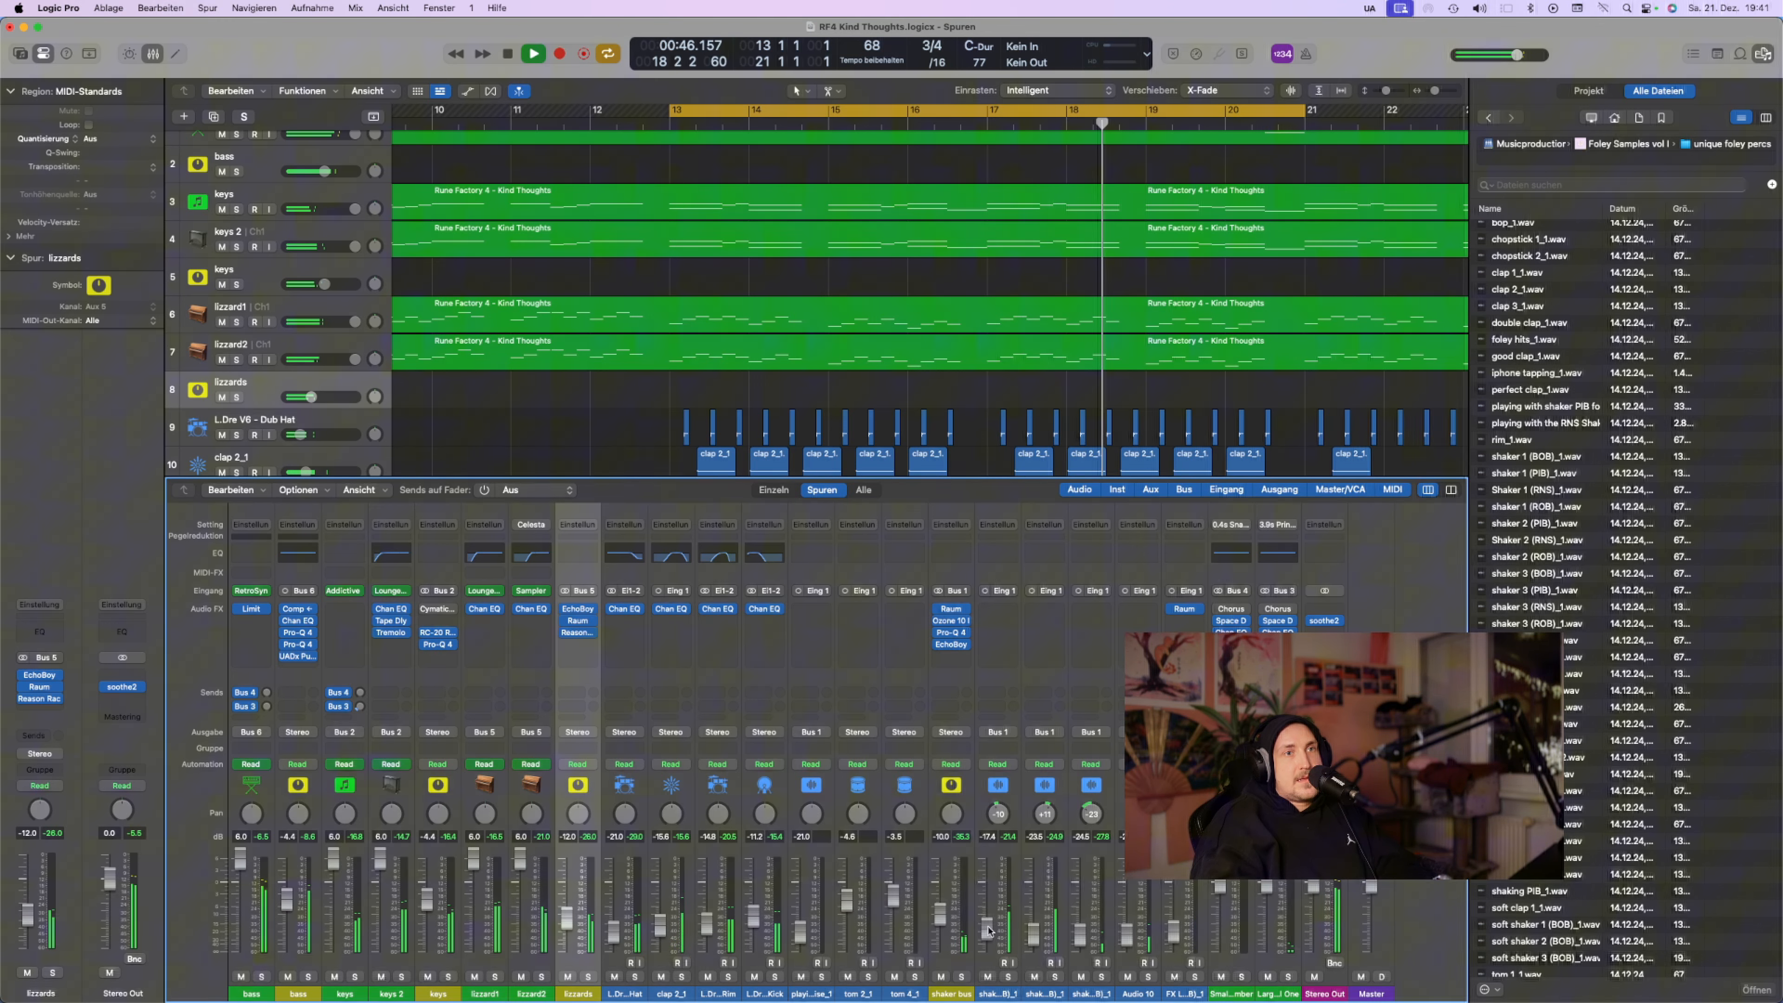
{"action": "scroll", "coordinate": [1263, 446], "scroll_direction": "down", "scroll_amount": 5}
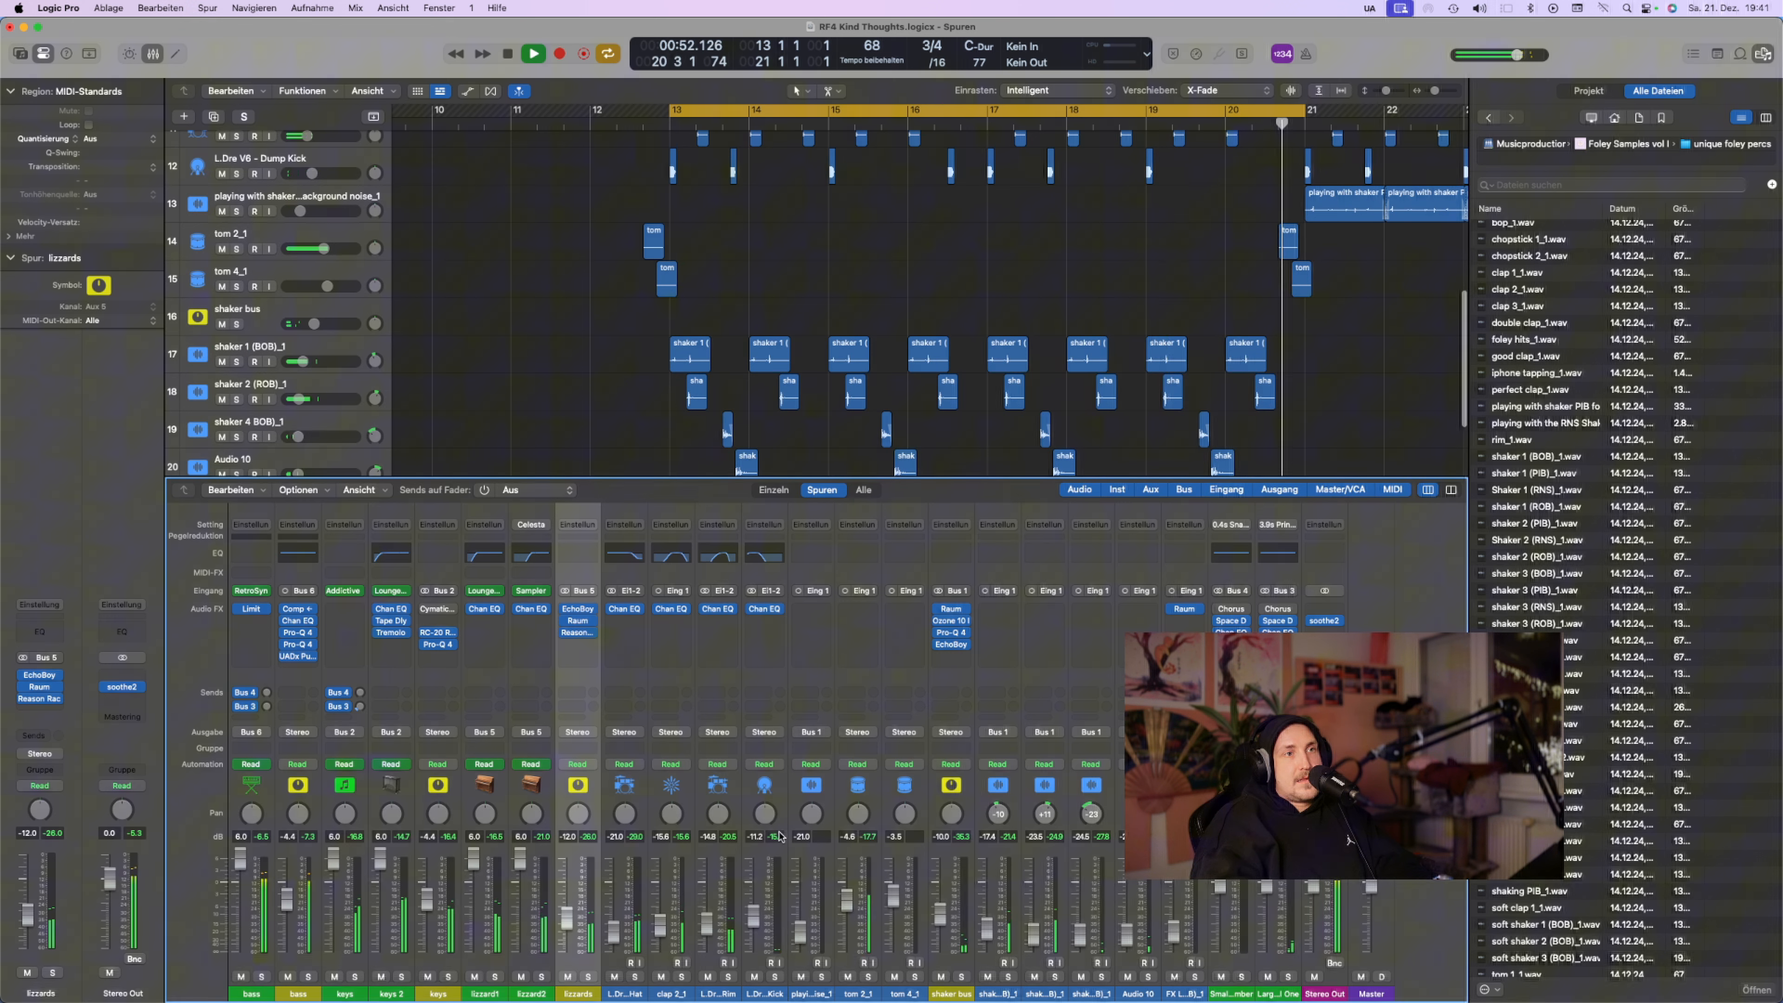
{"action": "key", "text": "space"}
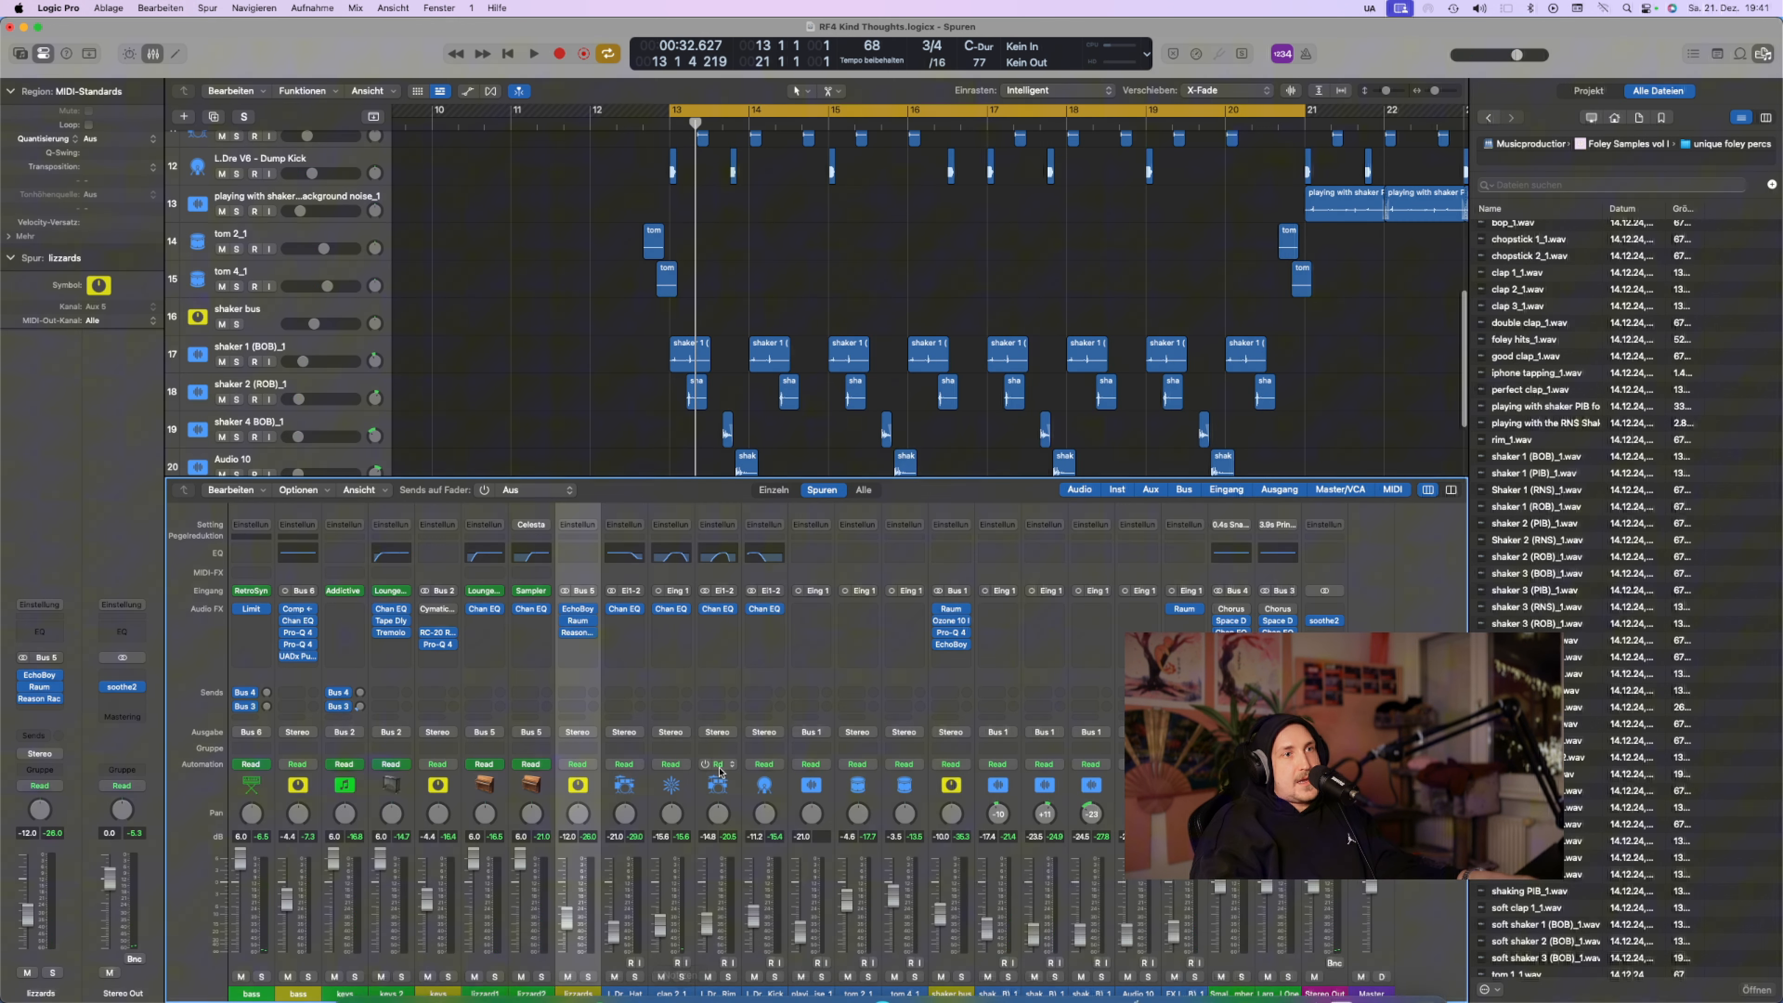
Route the clap 2_1 and L.Dre V6 - Flora Rim outputs to Bus 7 and name its aux channel "snare bus"
{"action": "left_click", "coordinate": [675, 993]}
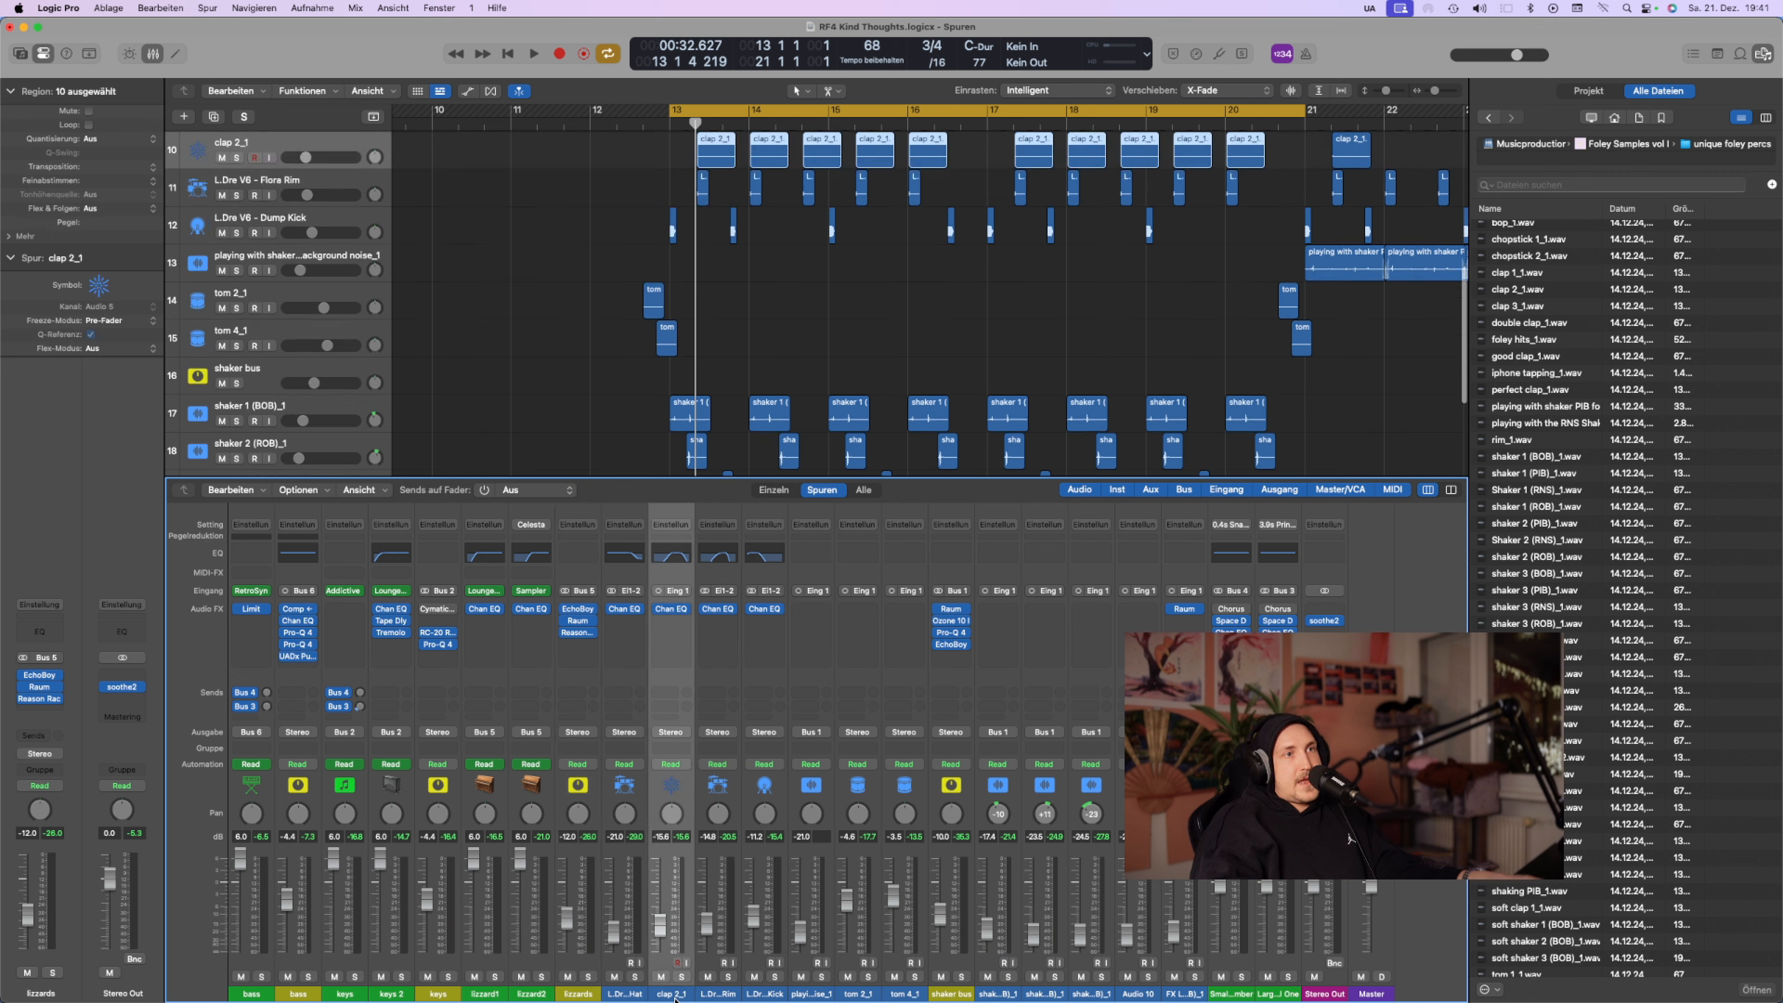
{"action": "left_click", "coordinate": [709, 994], "text": "shift"}
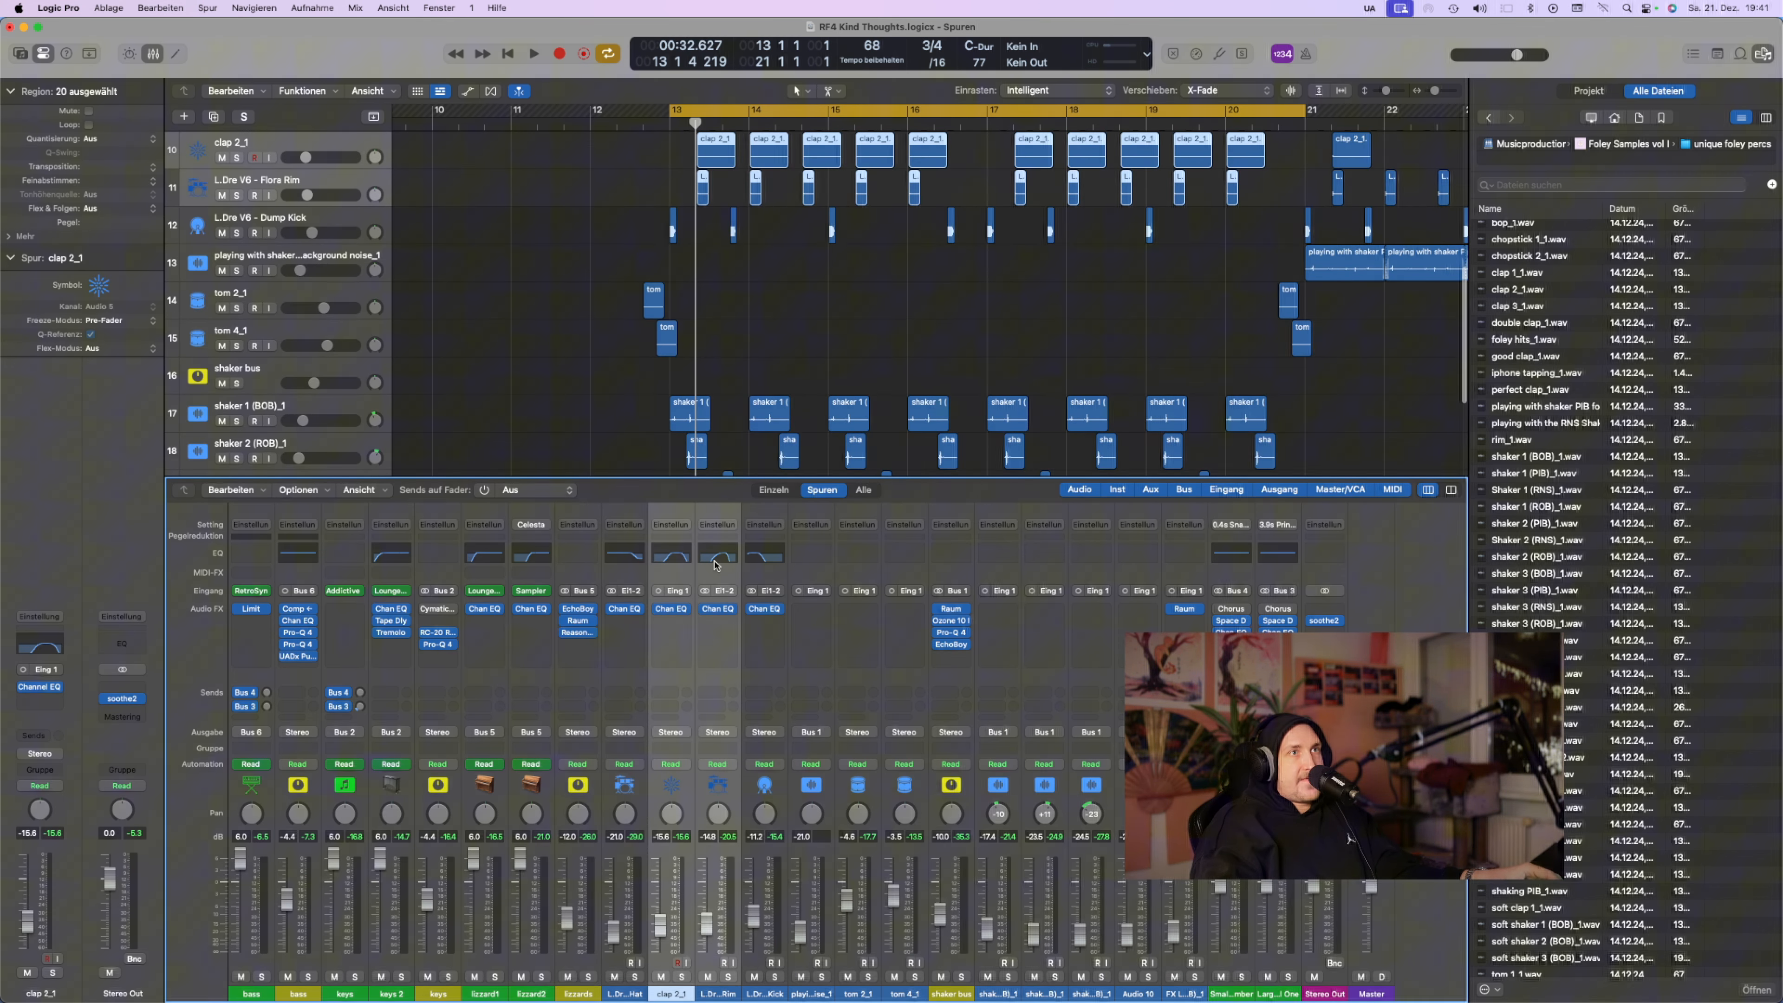
{"action": "left_click", "coordinate": [674, 735]}
{"action": "mouse_move", "coordinate": [730, 811]}
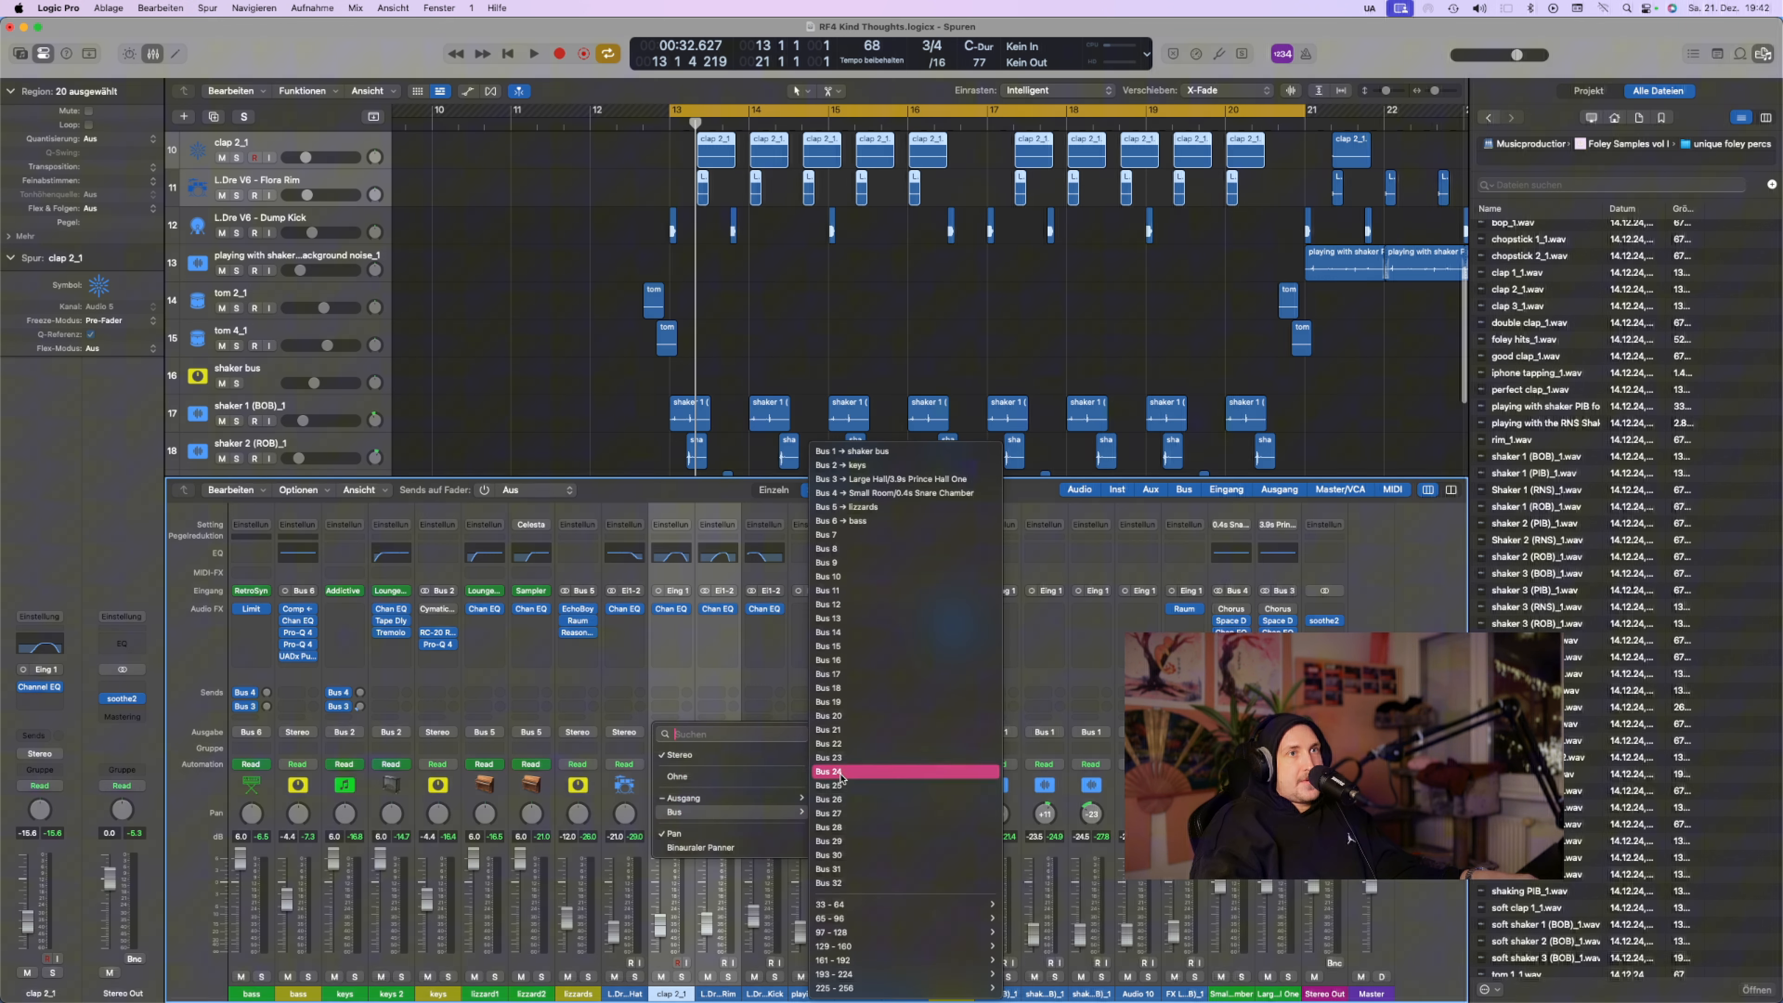
{"action": "left_click", "coordinate": [828, 534]}
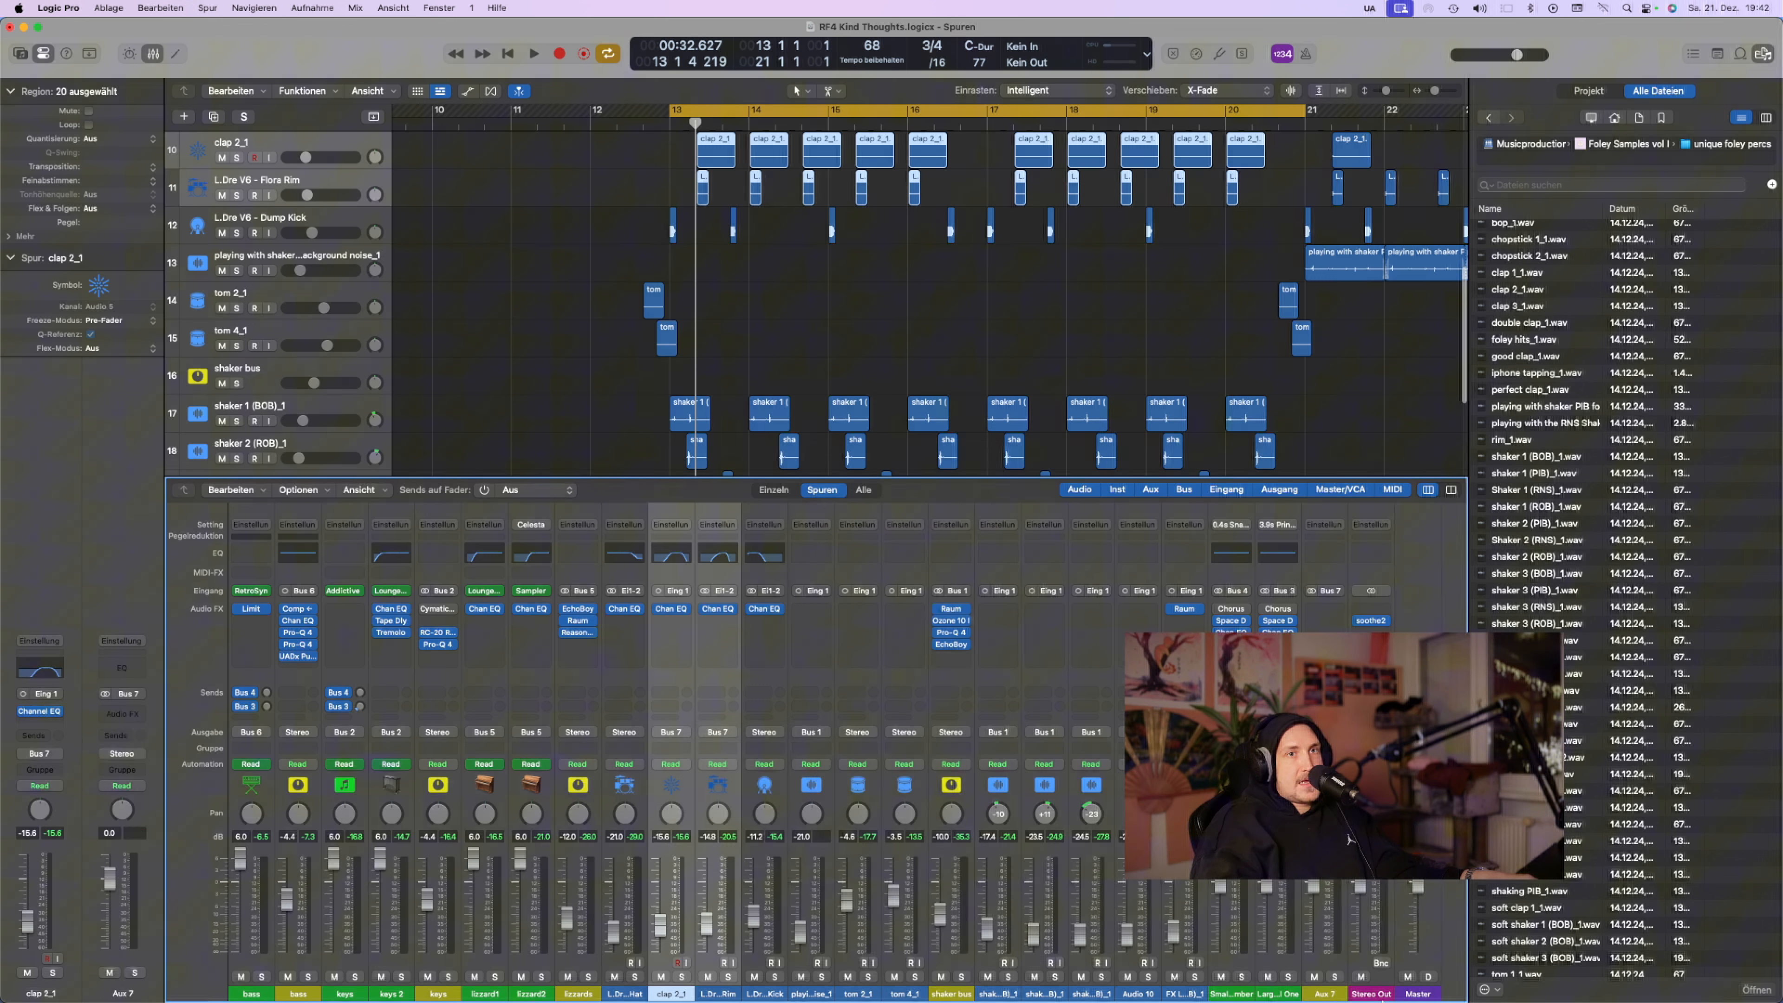
{"action": "left_click", "coordinate": [1326, 994]}
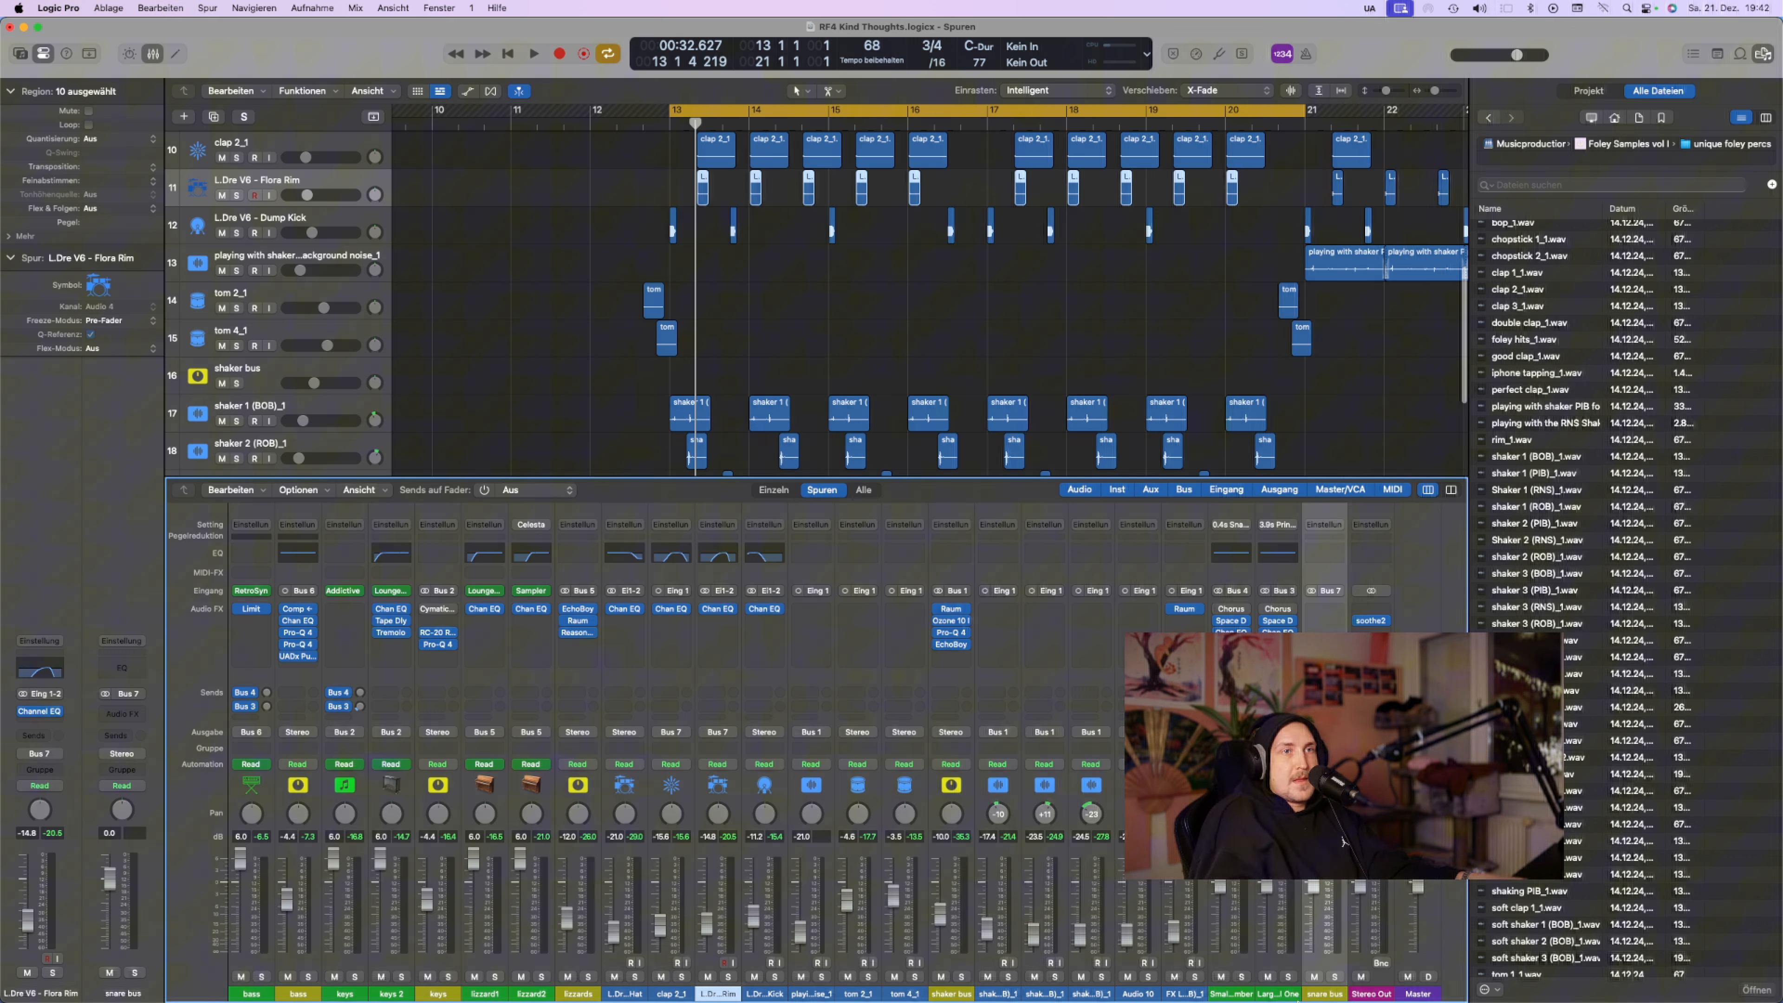
Move the snare bus channel directly after the Flora Rim channel and insert Pro-Q 4 on it
{"action": "left_click_drag", "start_coordinate": [1320, 994], "coordinate": [765, 995]}
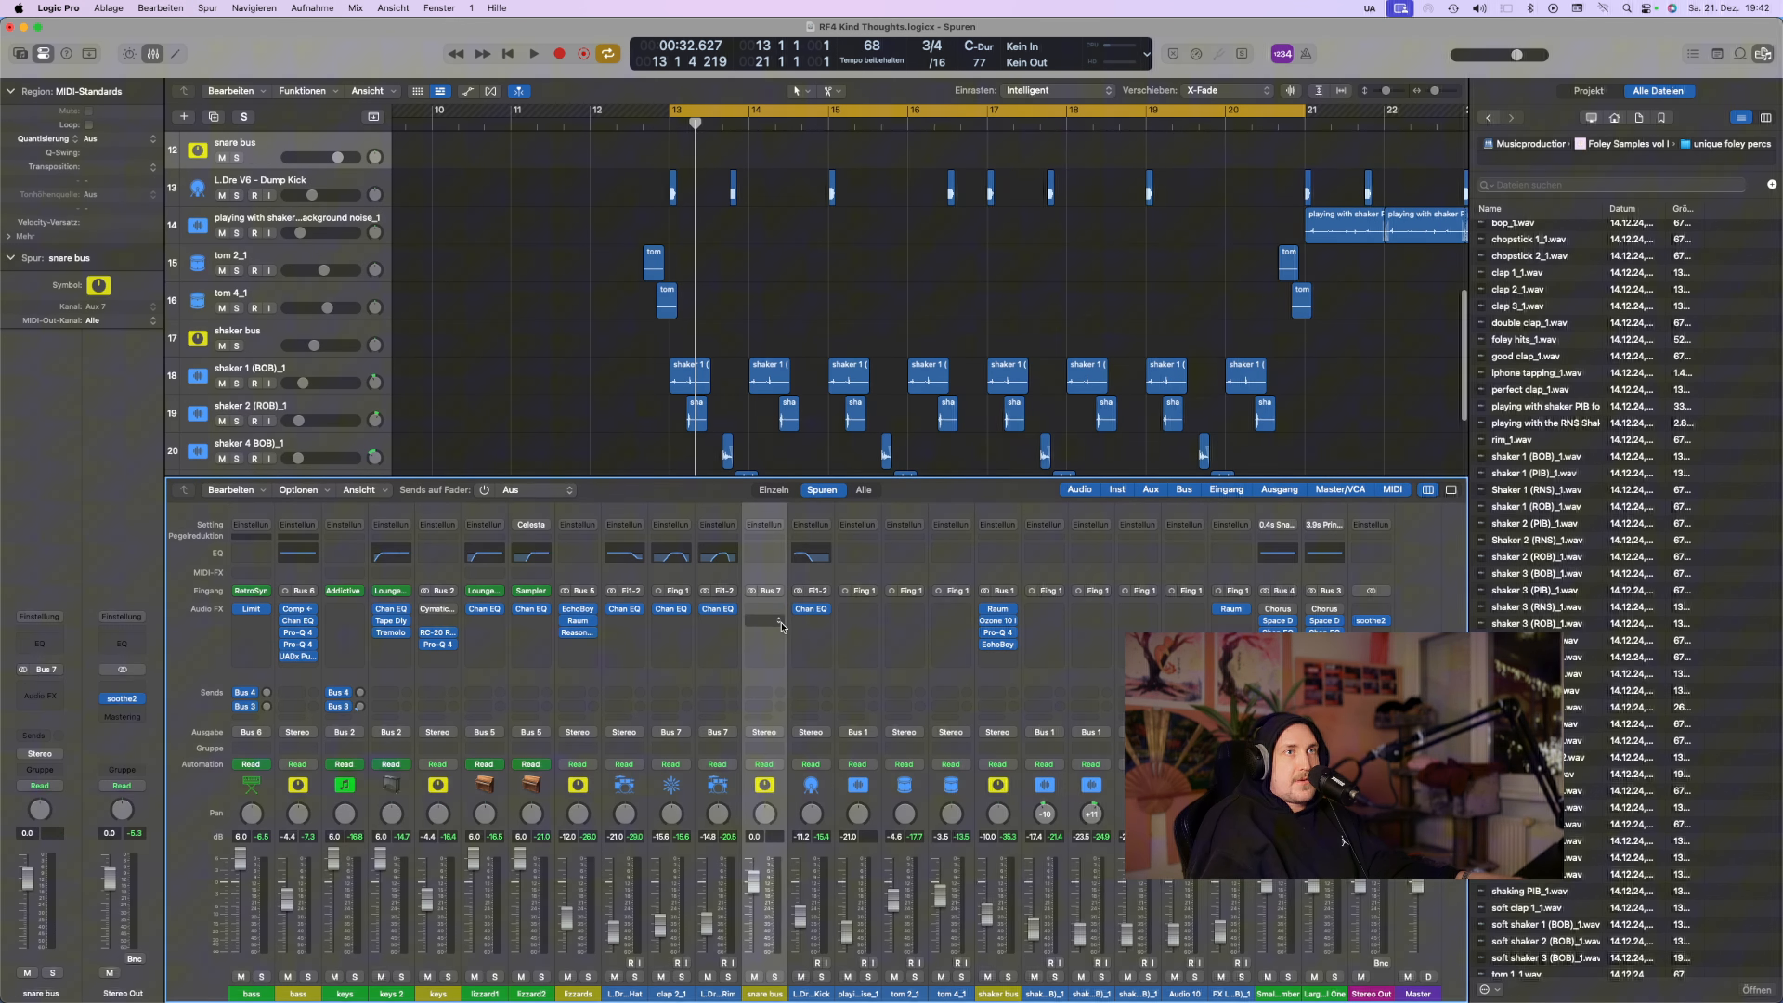
{"action": "left_click", "coordinate": [764, 618]}
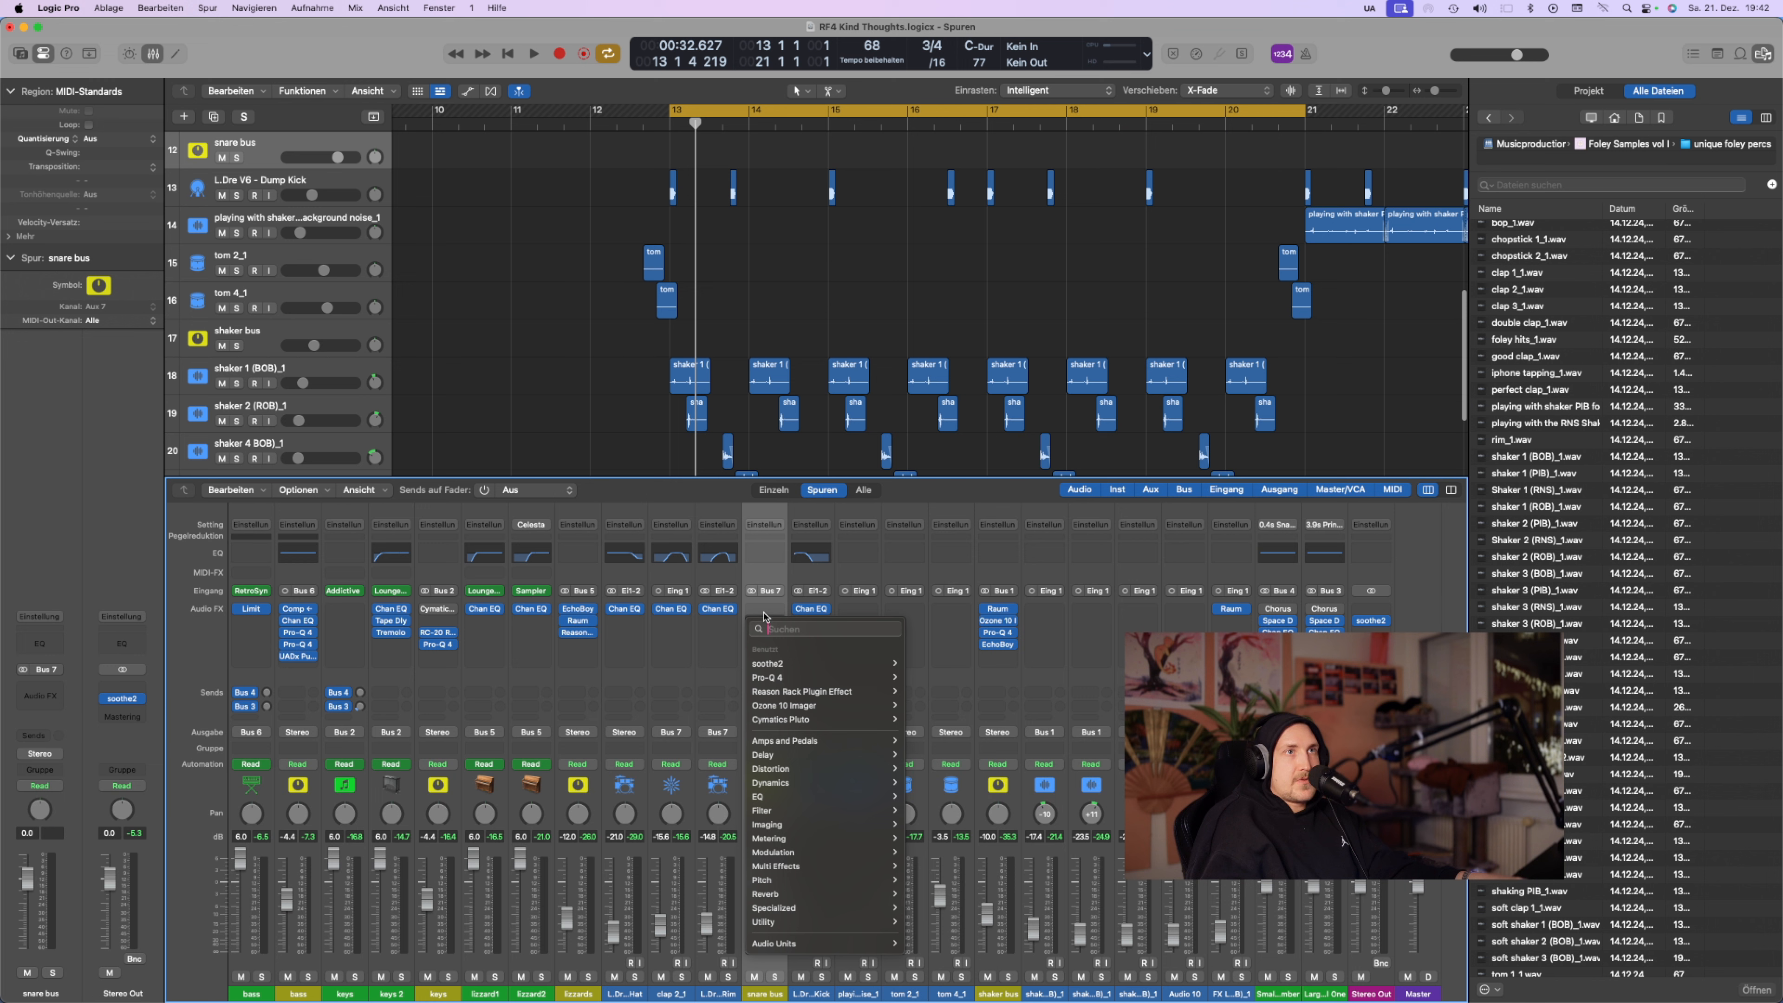
{"action": "left_click", "coordinate": [774, 683]}
While the loop plays, add a 72 dB/oct high cut at about 15.5 kHz and a 12 dB/oct low cut at about 280 Hz
{"action": "key", "text": "space"}
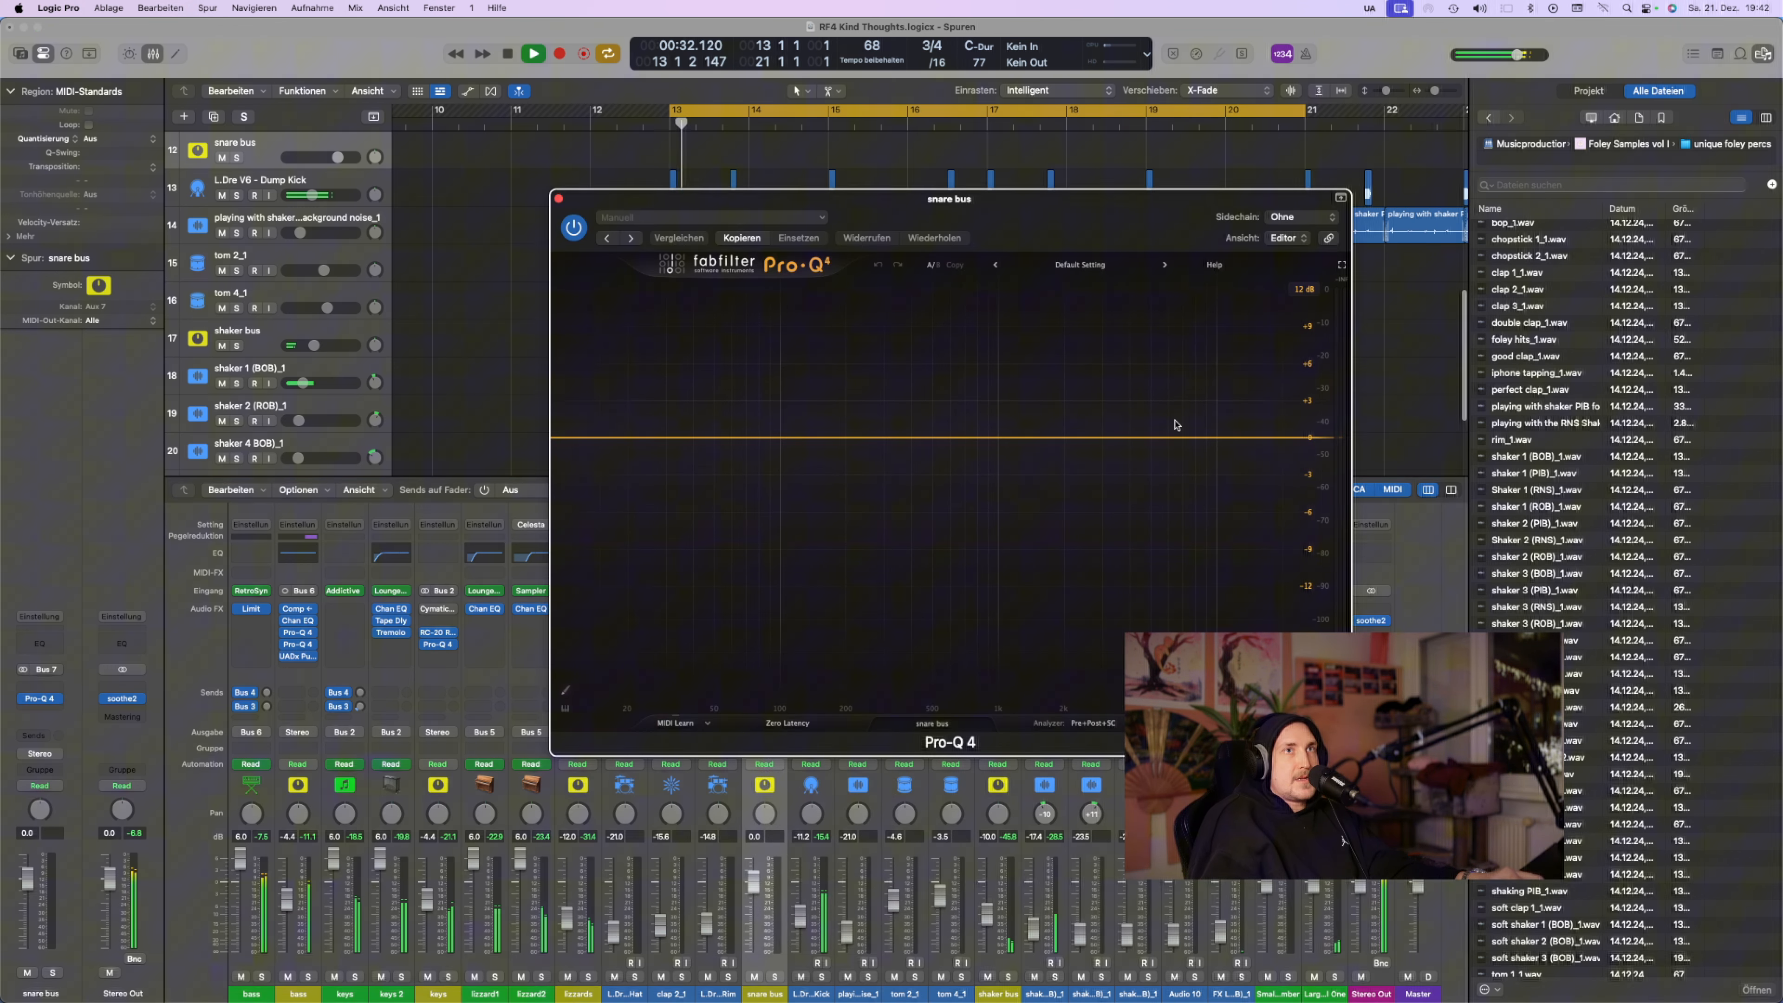
{"action": "left_click_drag", "start_coordinate": [1193, 439], "coordinate": [1258, 512]}
{"action": "scroll", "coordinate": [1259, 535], "scroll_direction": "down", "scroll_amount": 3}
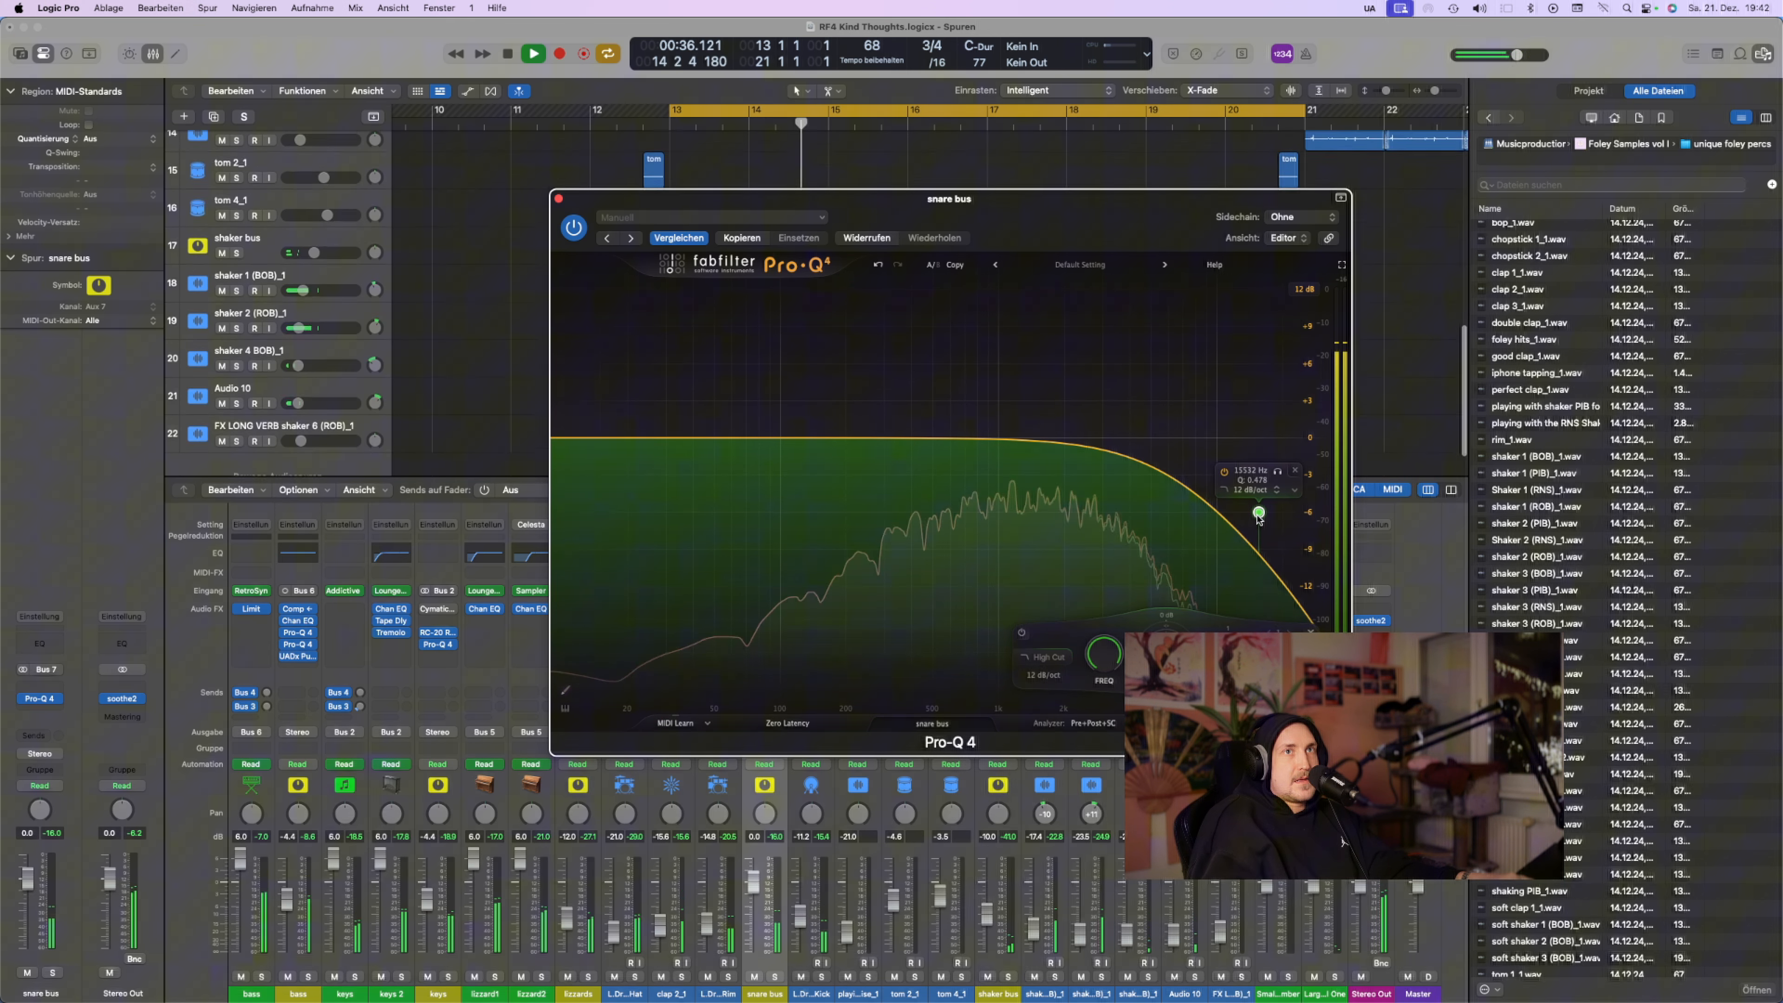
{"action": "scroll", "coordinate": [1259, 535], "scroll_direction": "down", "scroll_amount": 5}
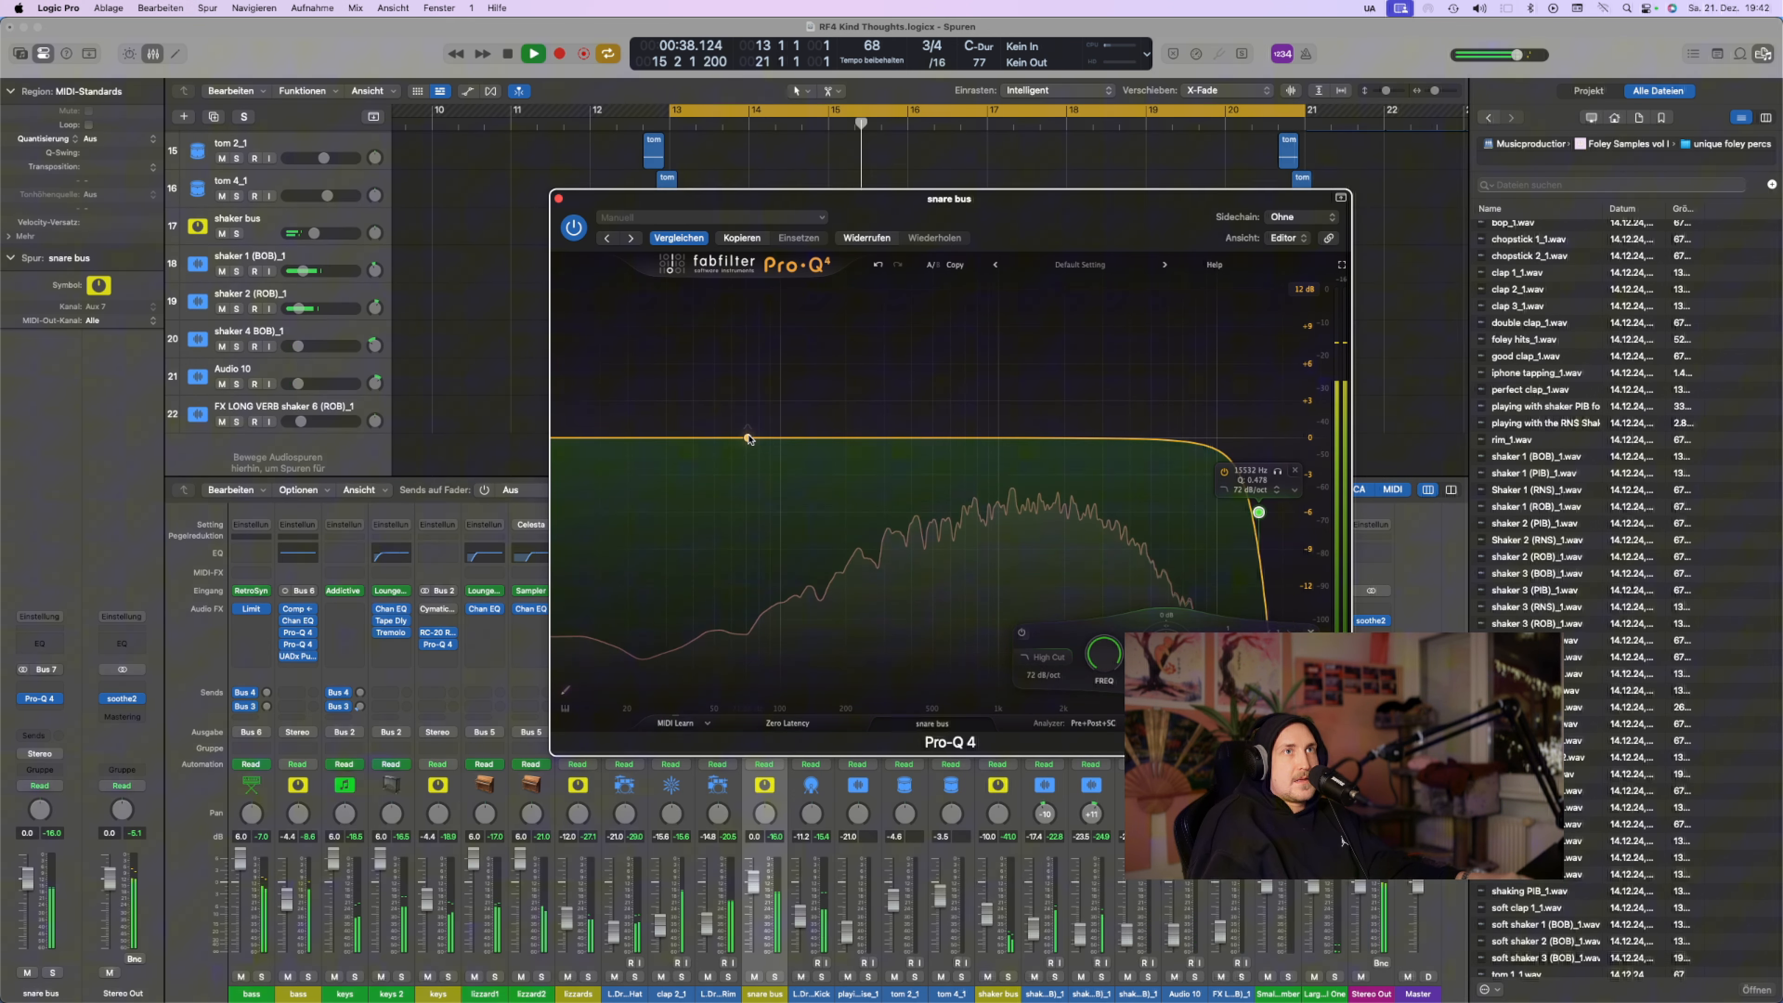
{"action": "left_click", "coordinate": [580, 439]}
{"action": "left_click_drag", "start_coordinate": [582, 442], "coordinate": [879, 448]}
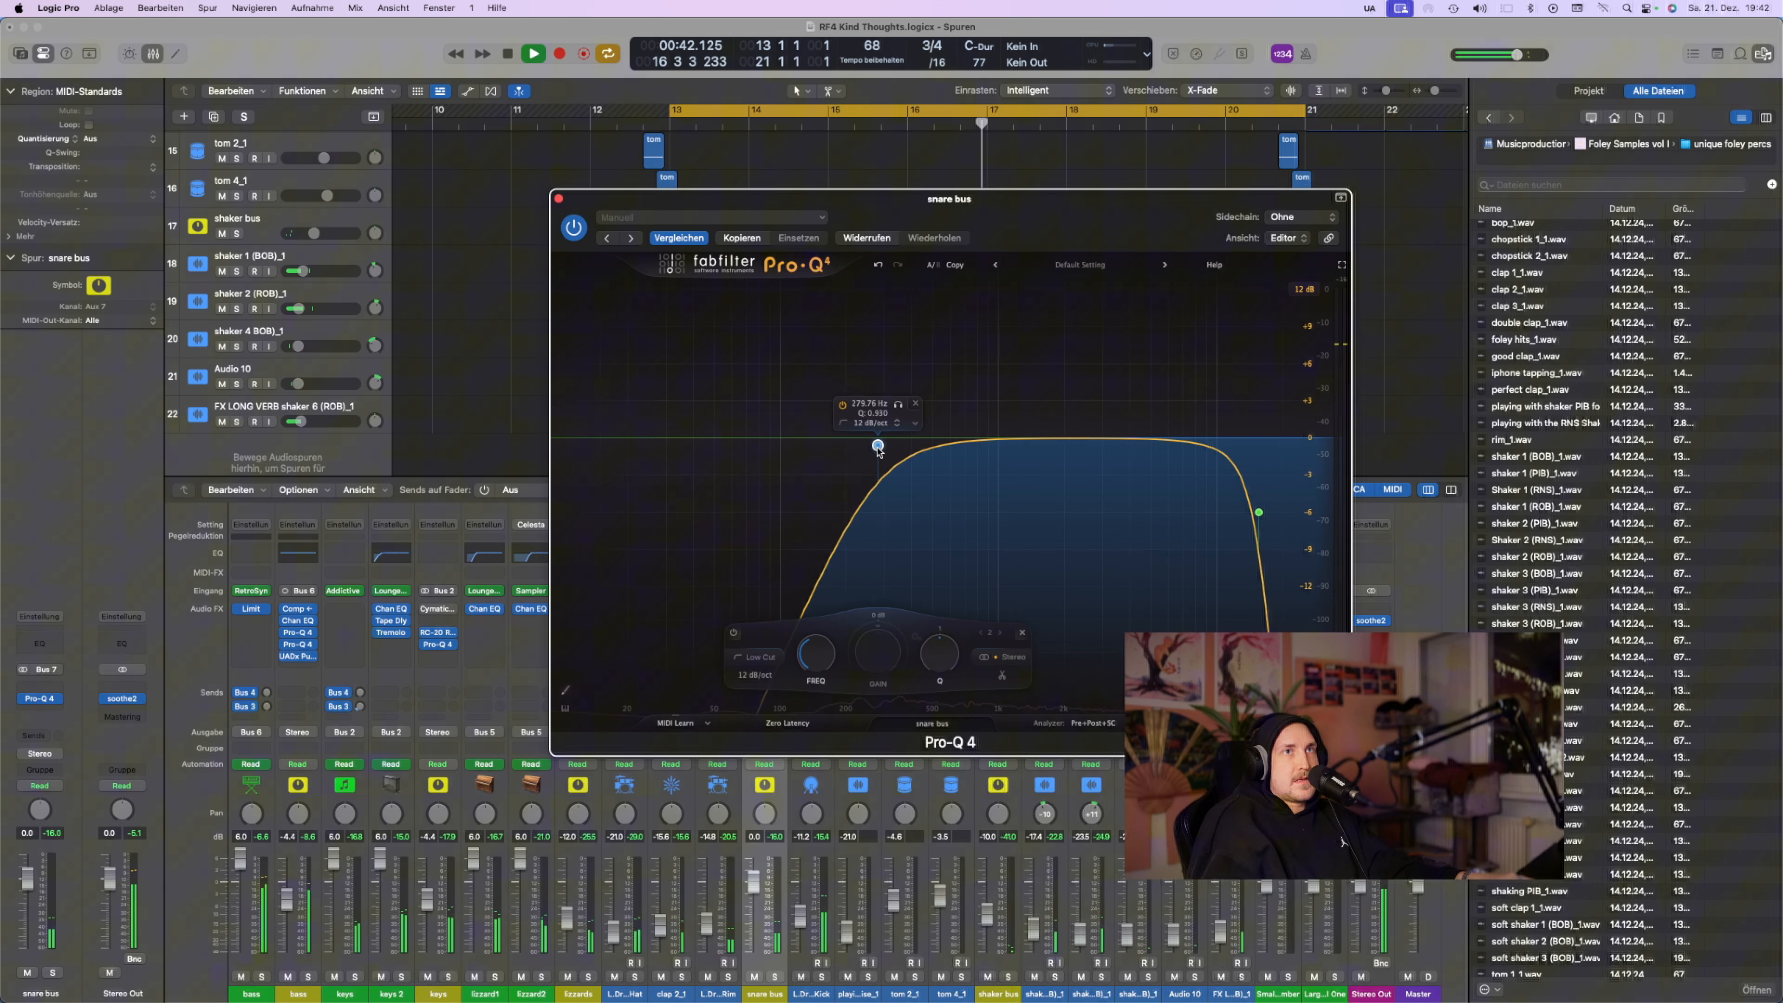
Add a spectral bell band at about 1.8 kHz with roughly 12 dB of downward dynamic range and a Q of 0.312
{"action": "left_click", "coordinate": [1055, 438]}
{"action": "right_click", "coordinate": [1055, 437]}
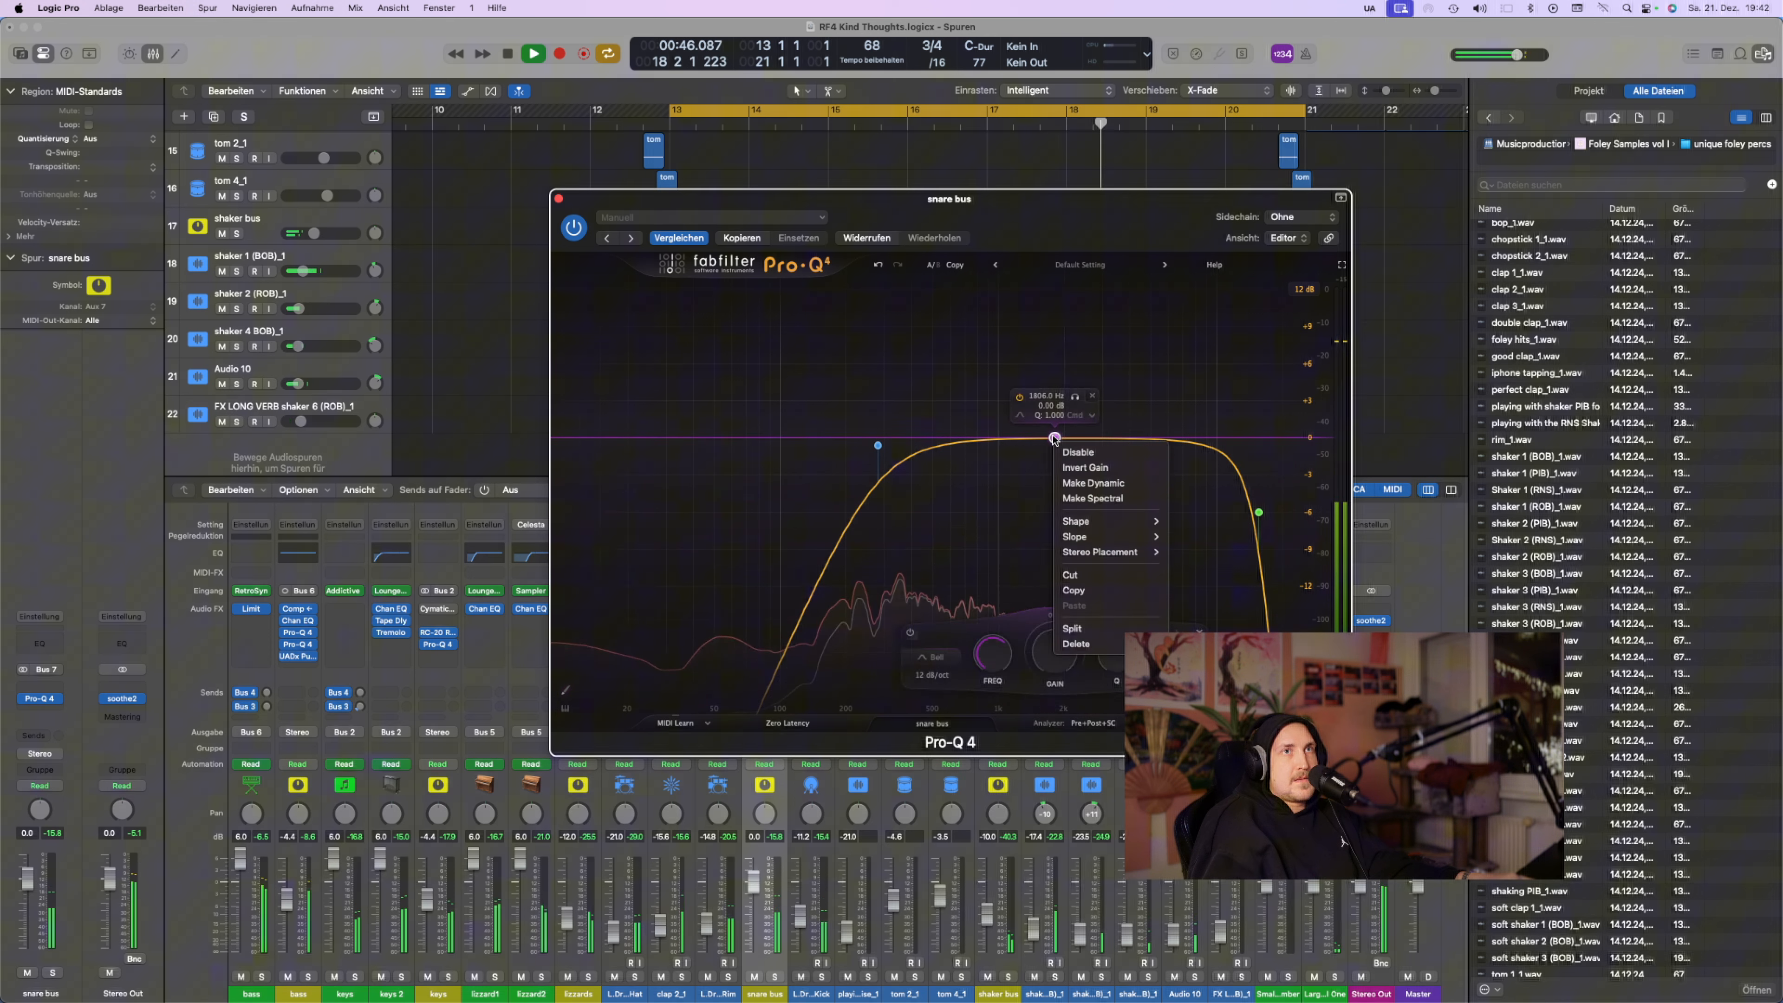
{"action": "left_click", "coordinate": [1093, 498]}
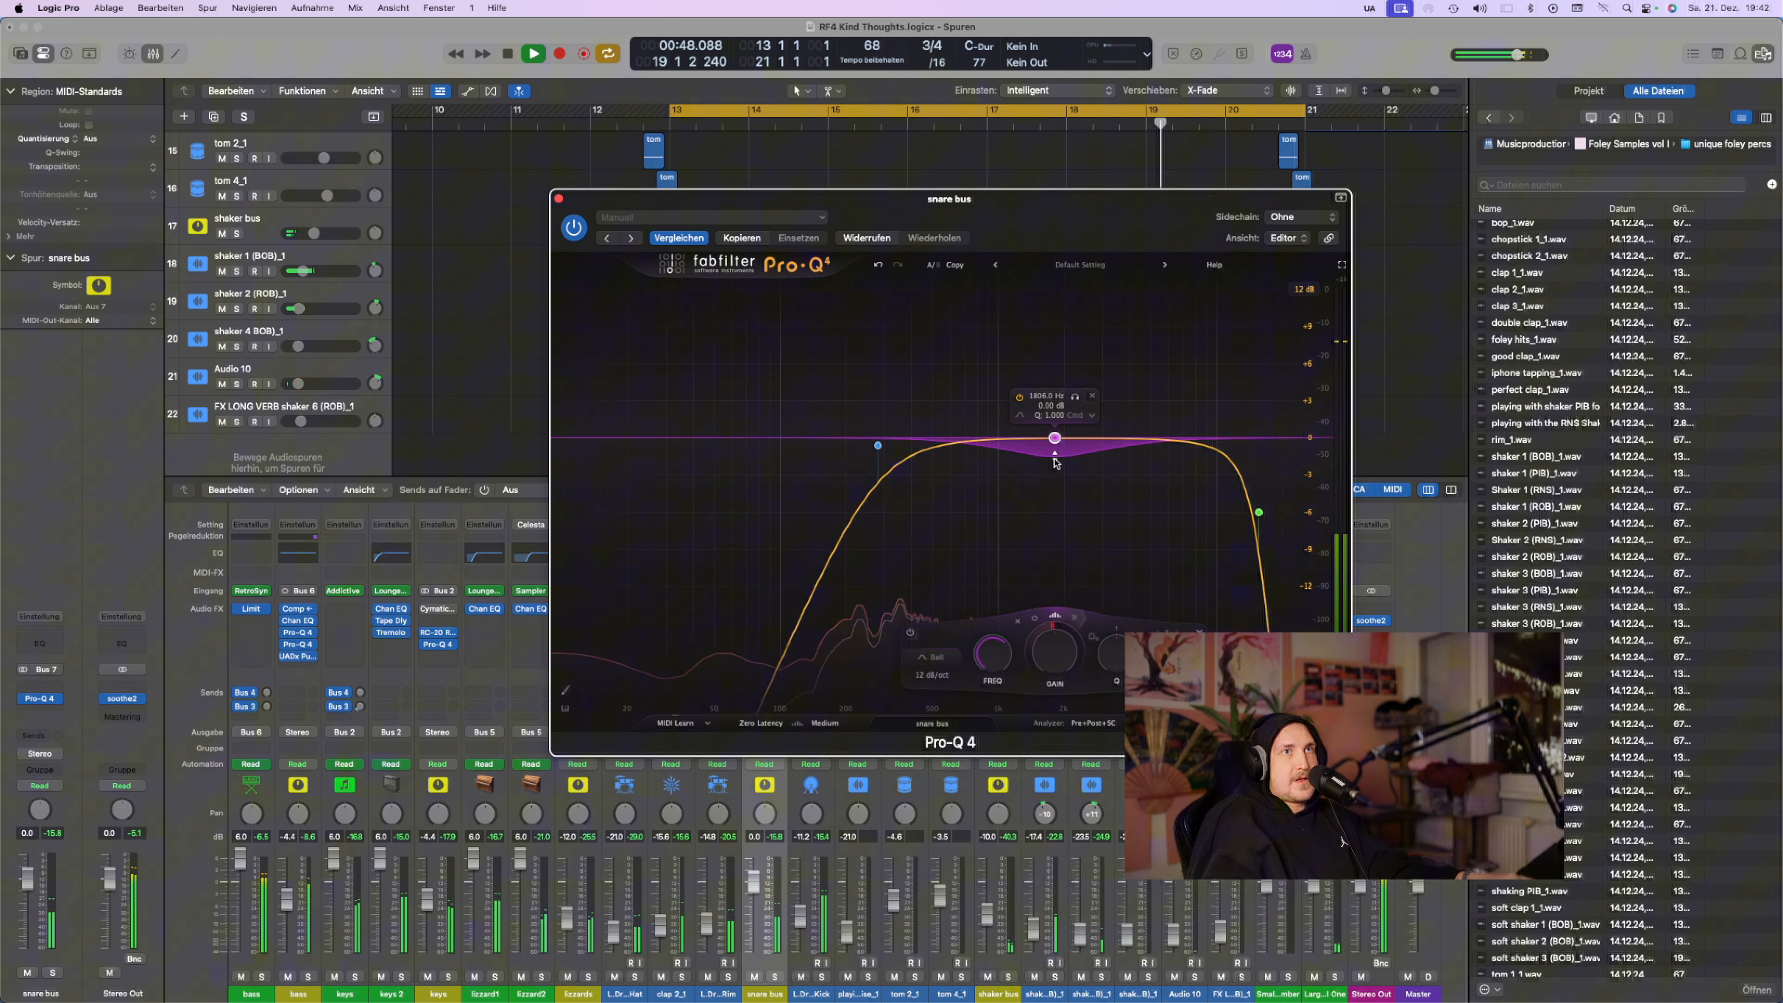
{"action": "left_click_drag", "start_coordinate": [1056, 525], "coordinate": [1059, 597]}
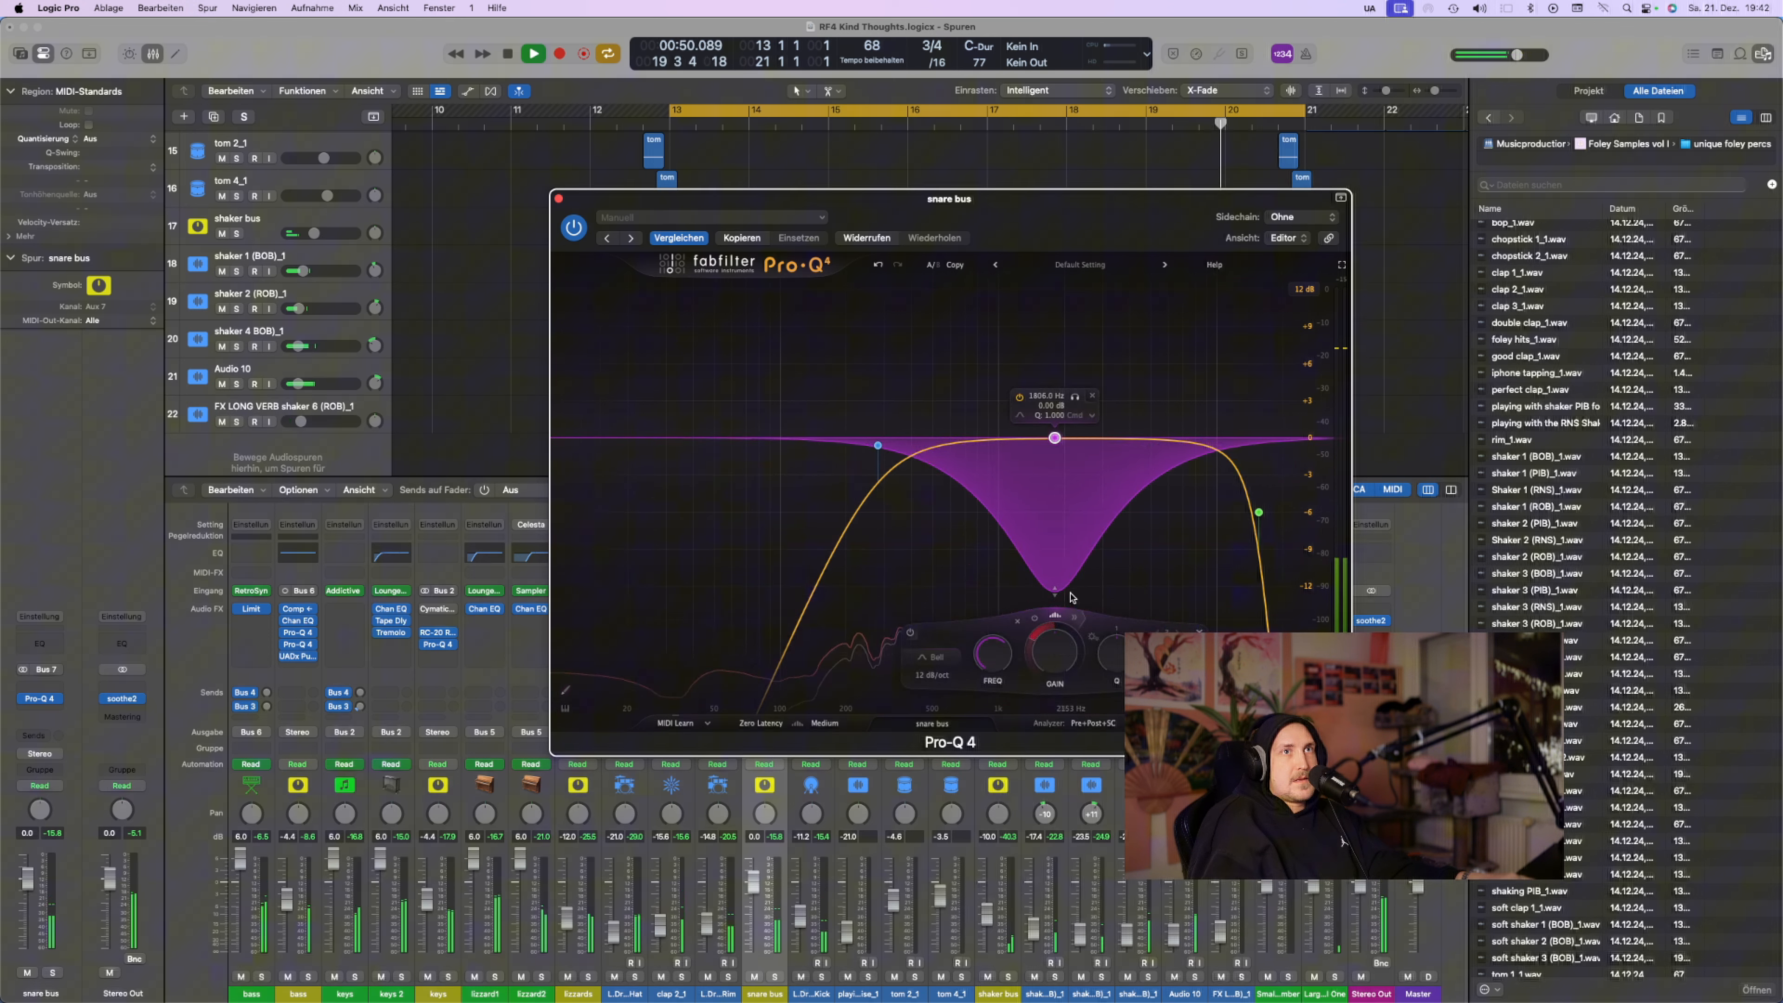
{"action": "scroll", "coordinate": [1056, 597], "scroll_direction": "up", "scroll_amount": 5}
{"action": "scroll", "coordinate": [1056, 597], "scroll_direction": "down", "scroll_amount": 10}
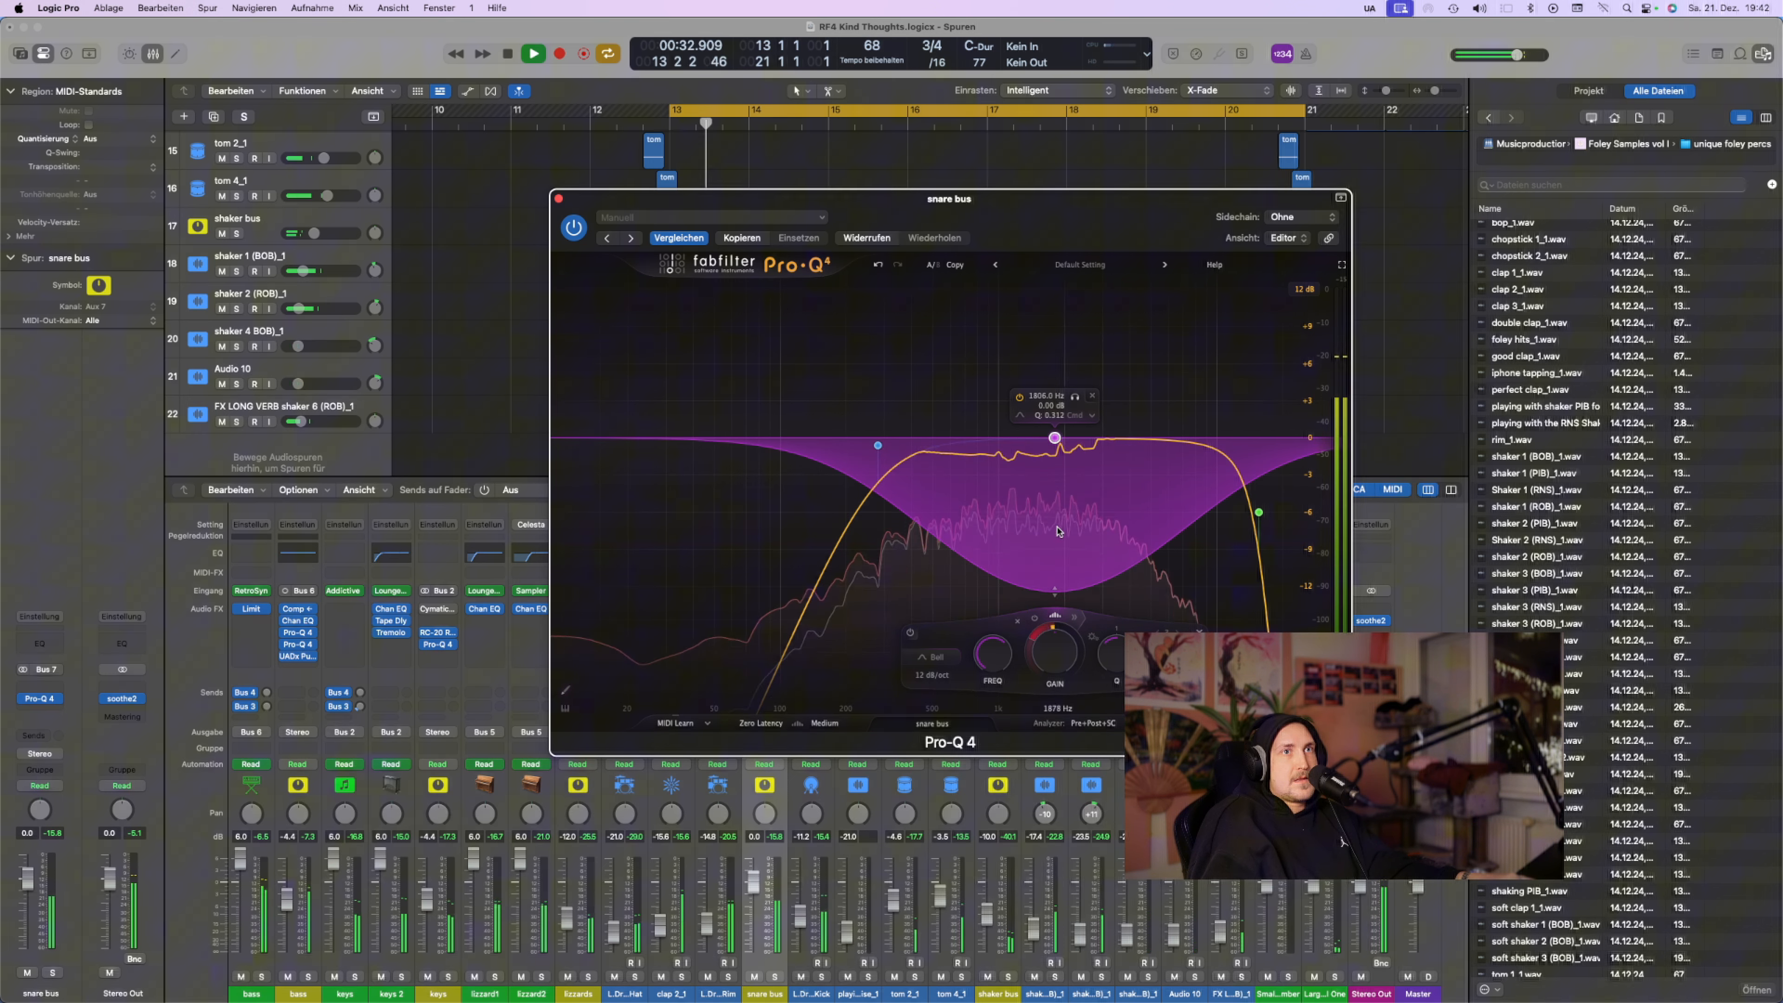
{"action": "key", "text": "space"}
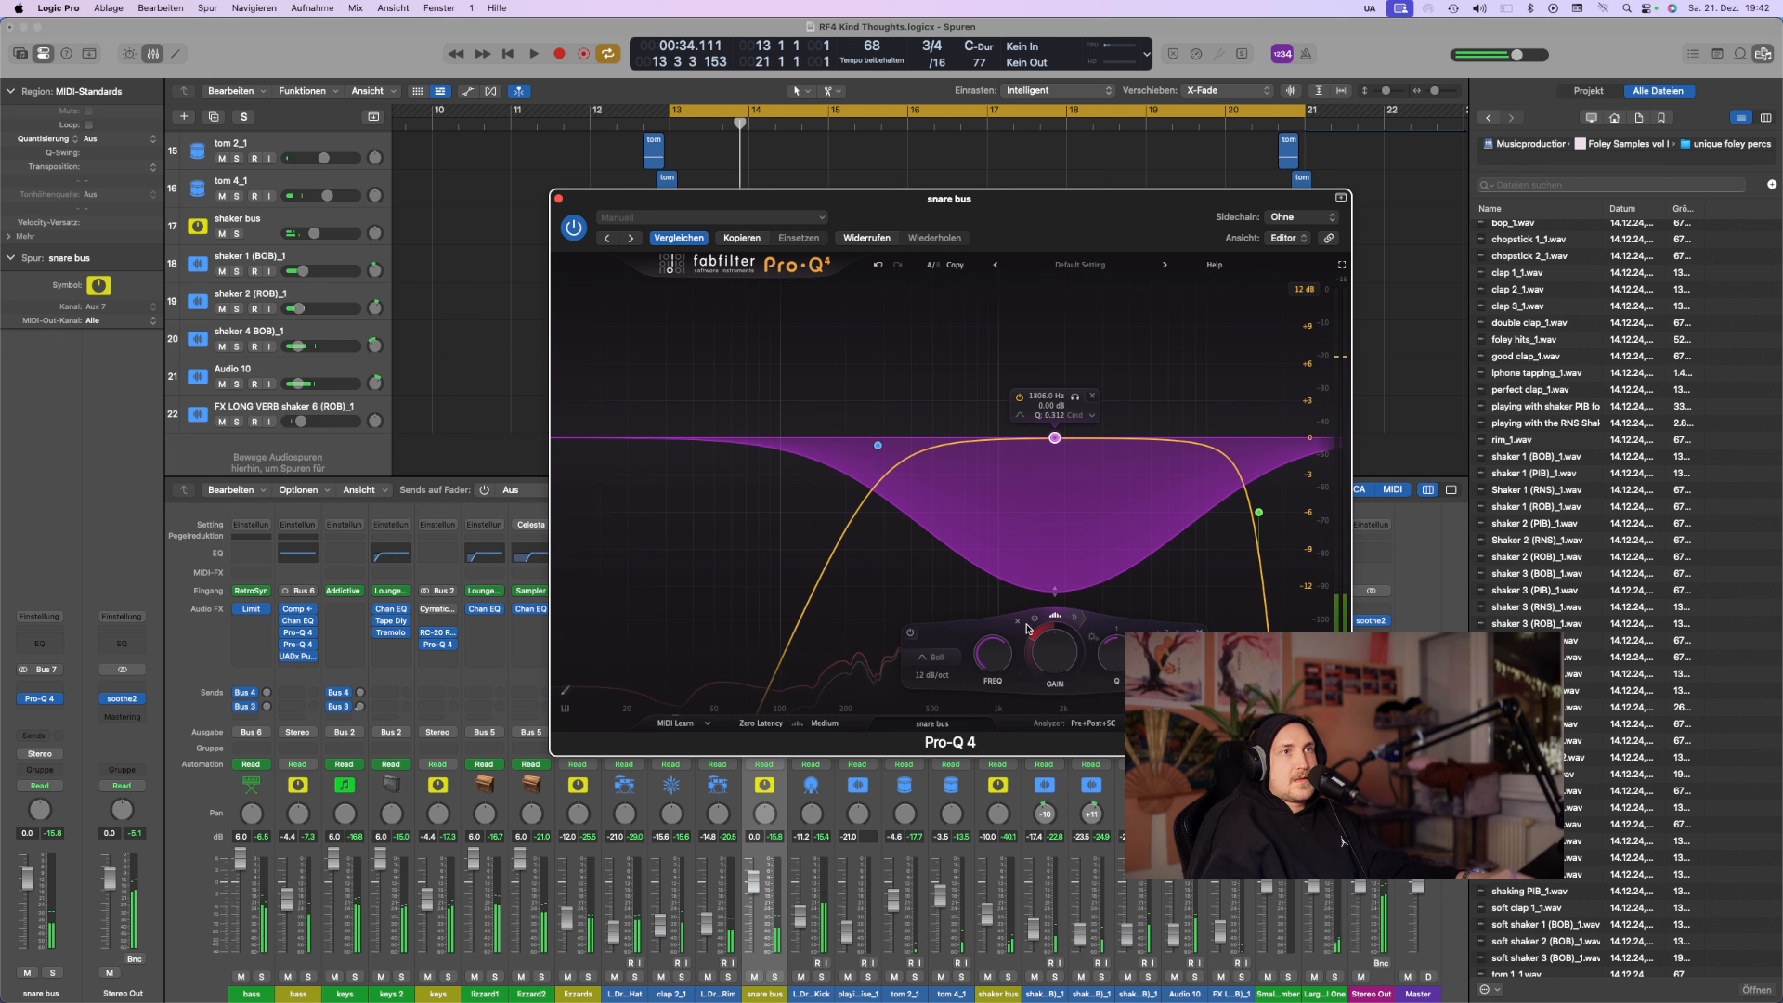
Move the snare bus high cut to about 18 kHz with a 36 dB/oct slope and play the loop briefly
{"action": "left_click", "coordinate": [767, 723]}
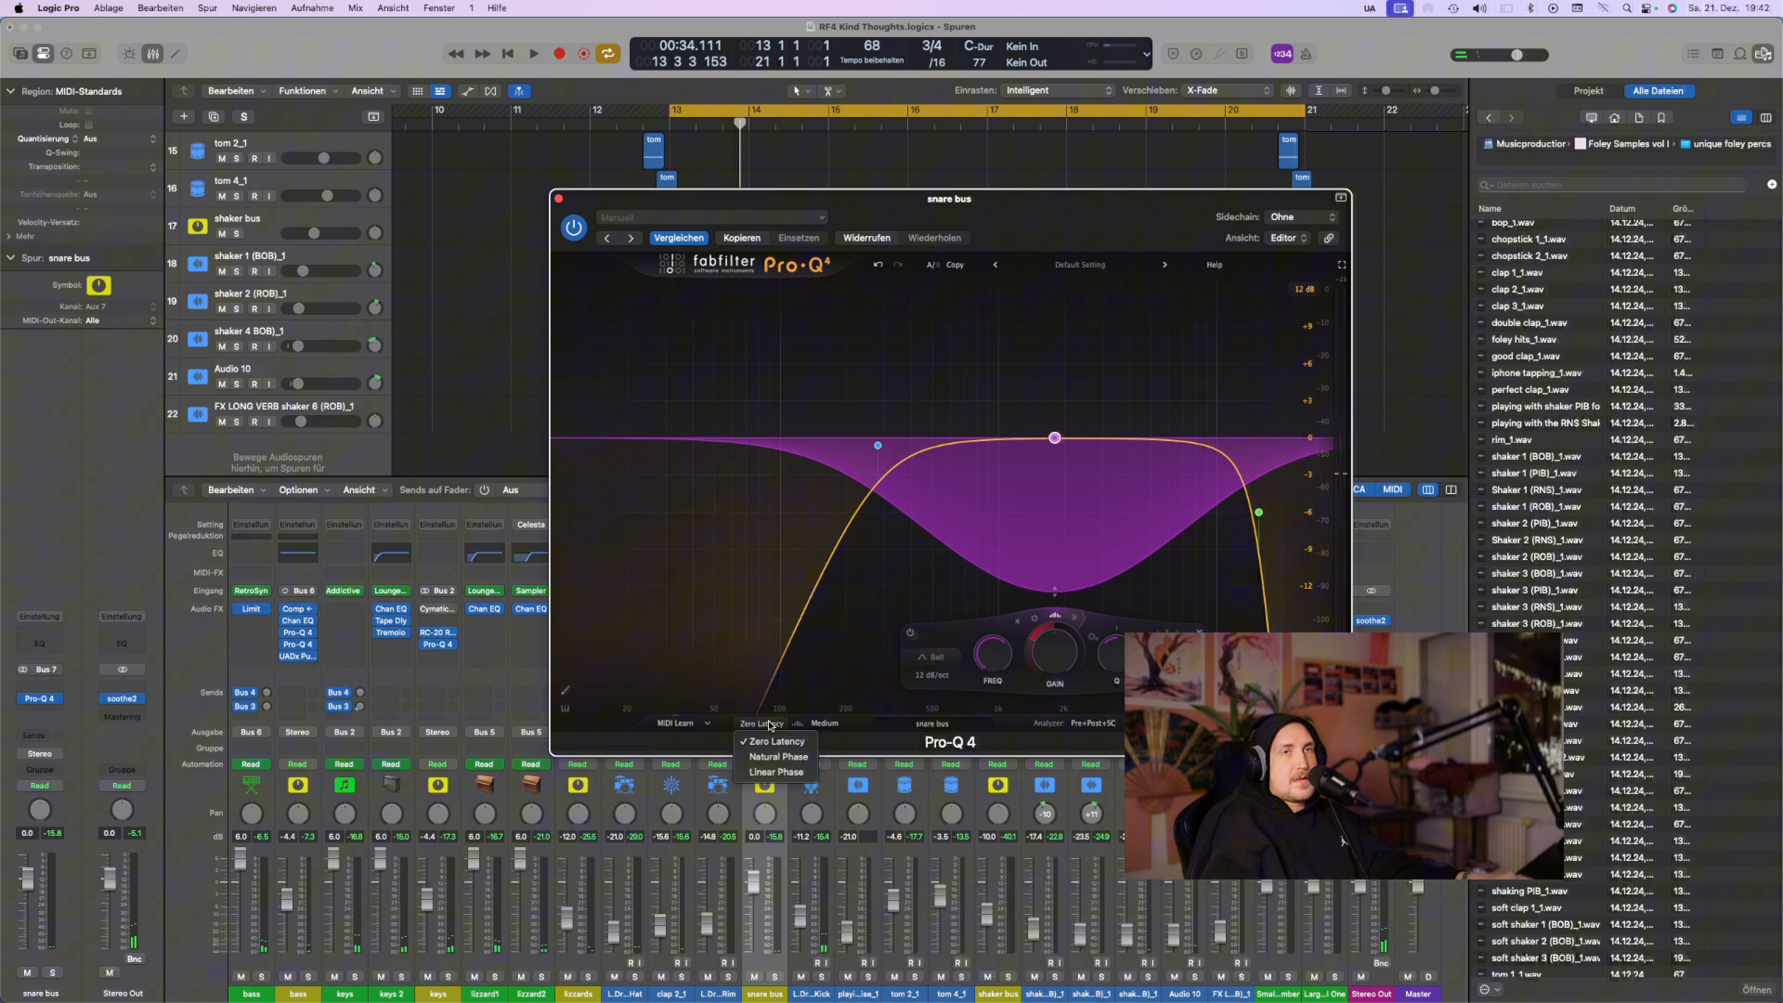
{"action": "left_click", "coordinate": [1238, 495]}
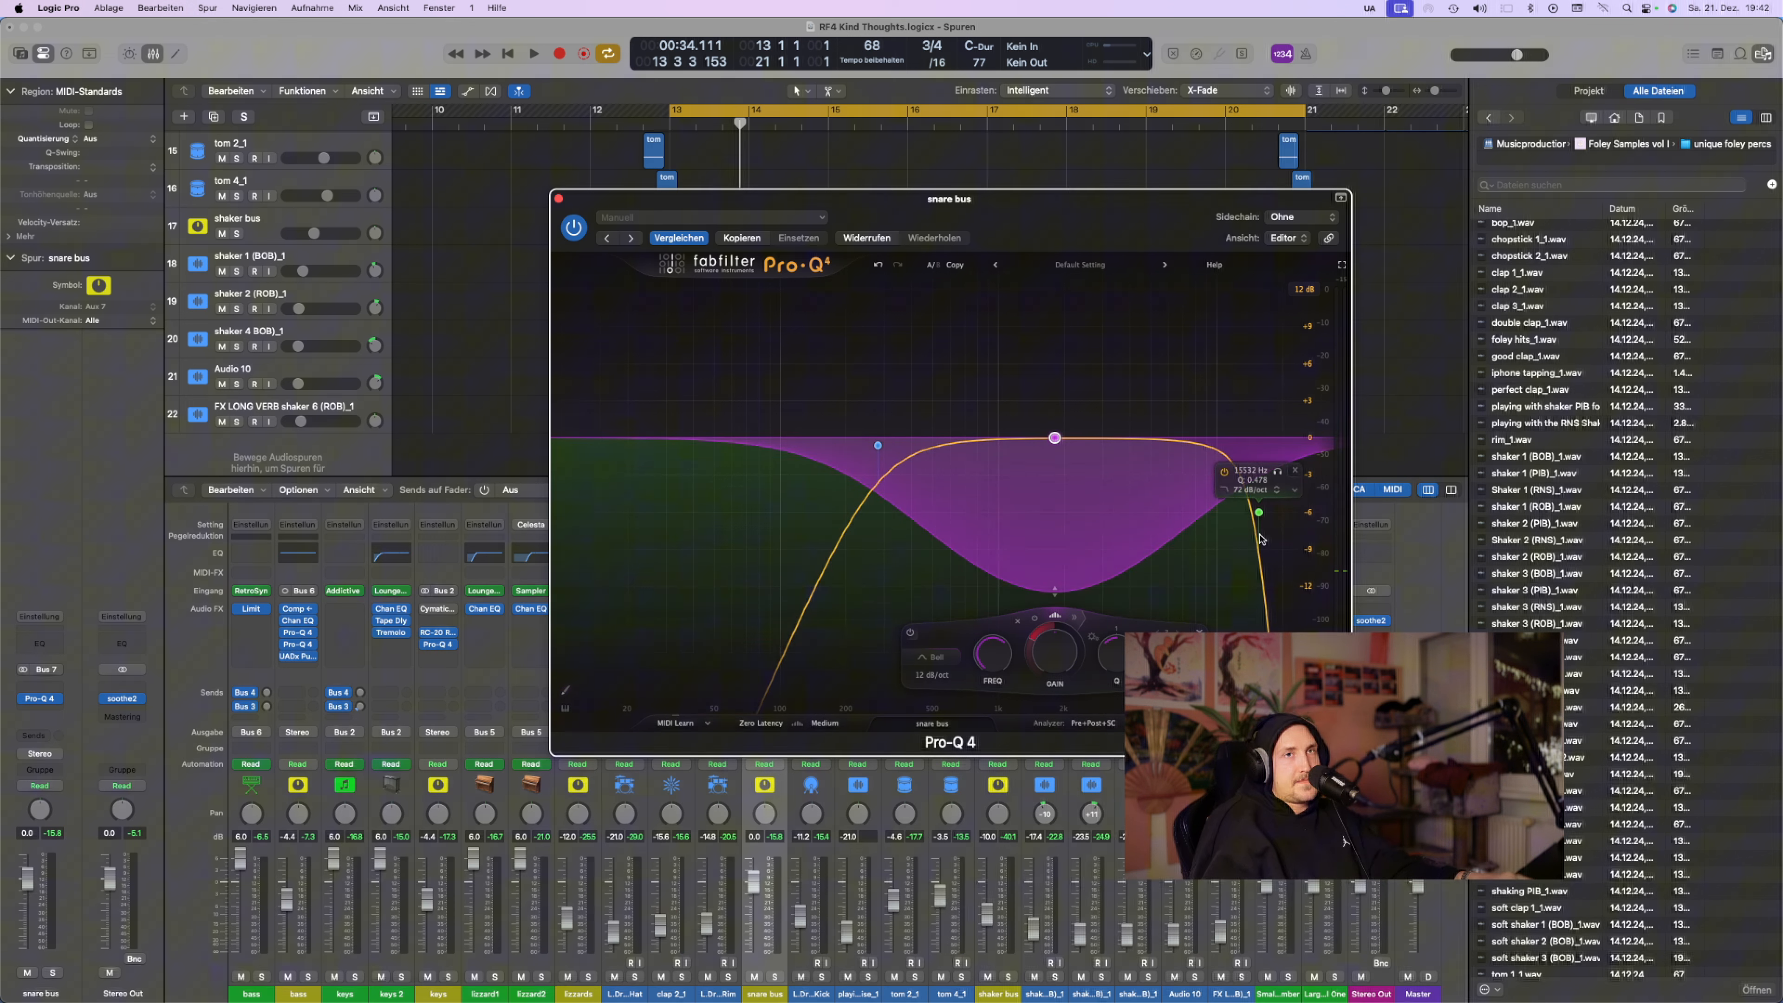
{"action": "left_click_drag", "start_coordinate": [1260, 512], "coordinate": [1271, 512]}
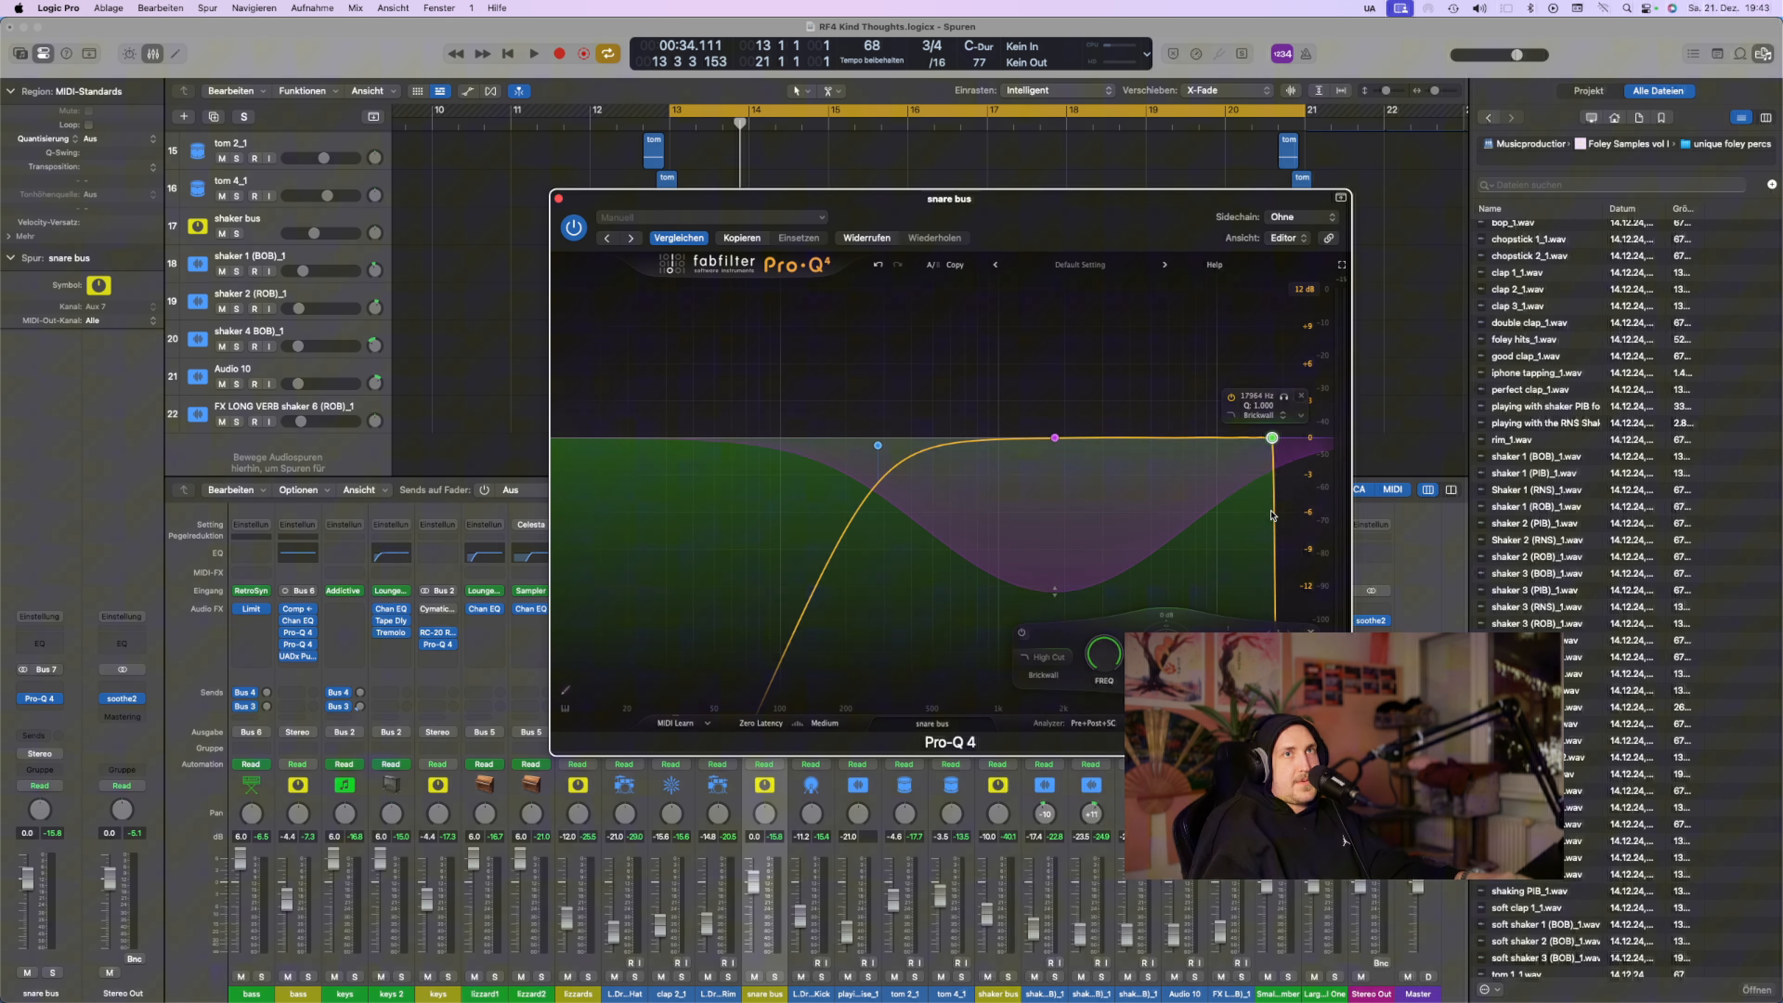
{"action": "key", "text": "space"}
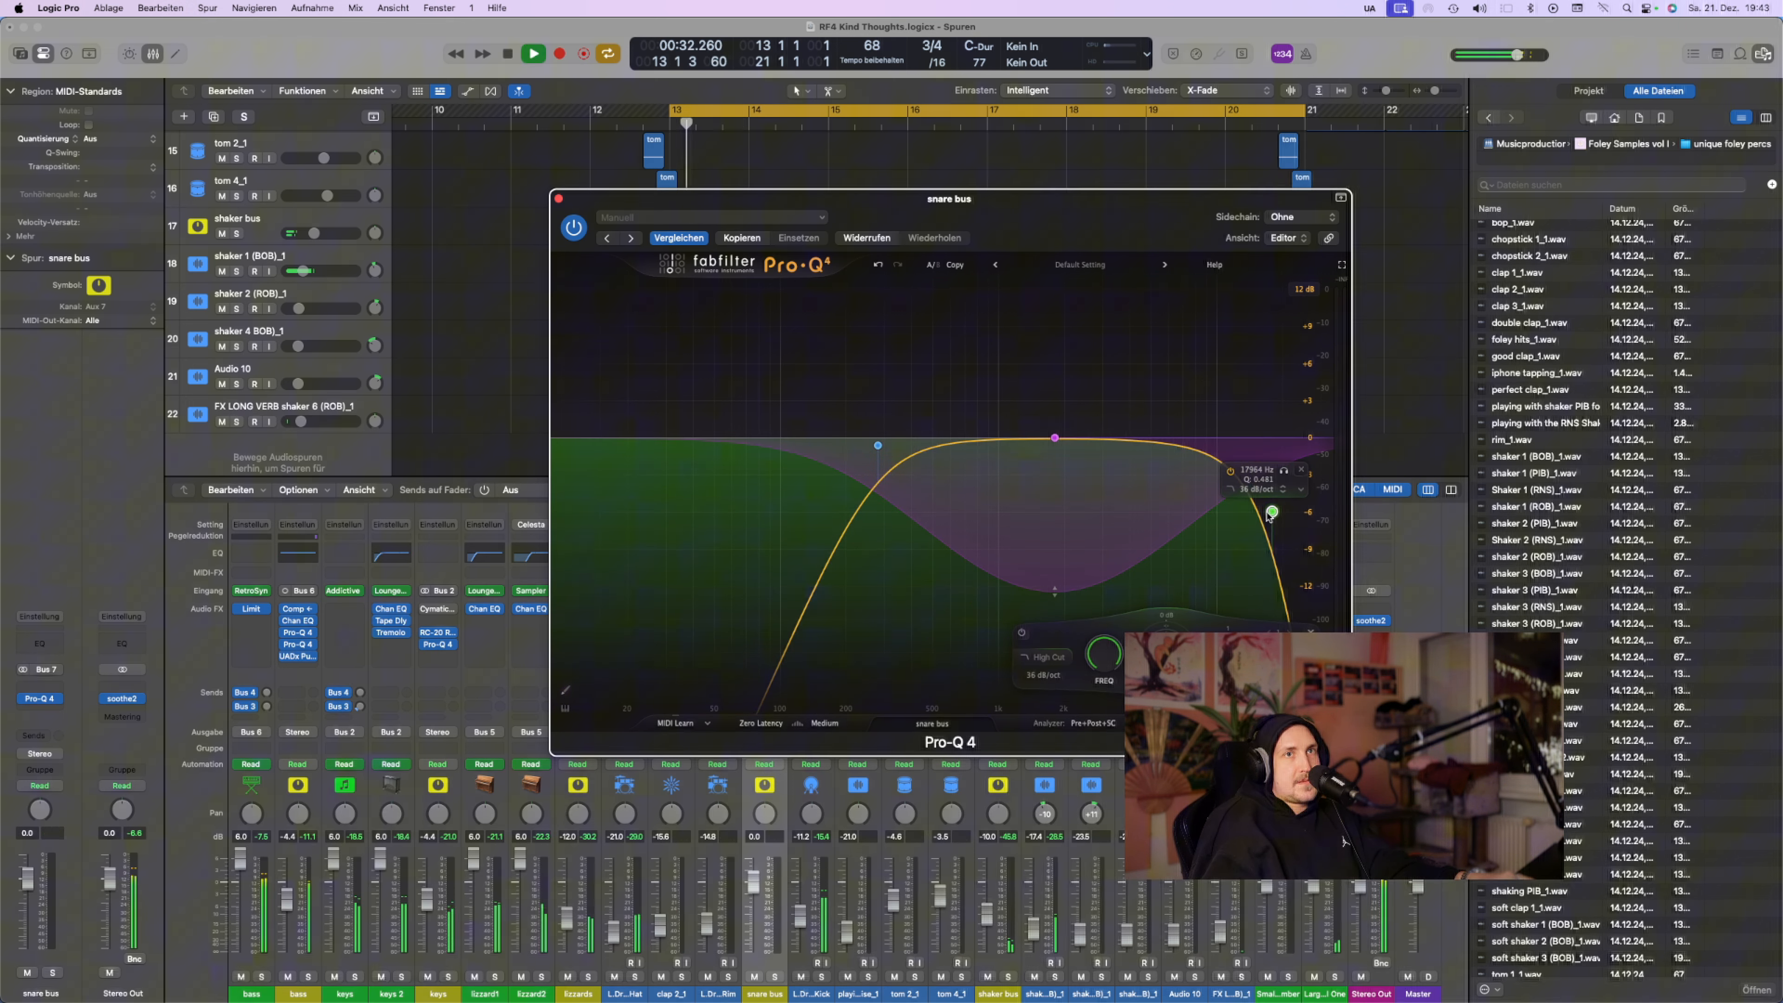
{"action": "key", "text": "space"}
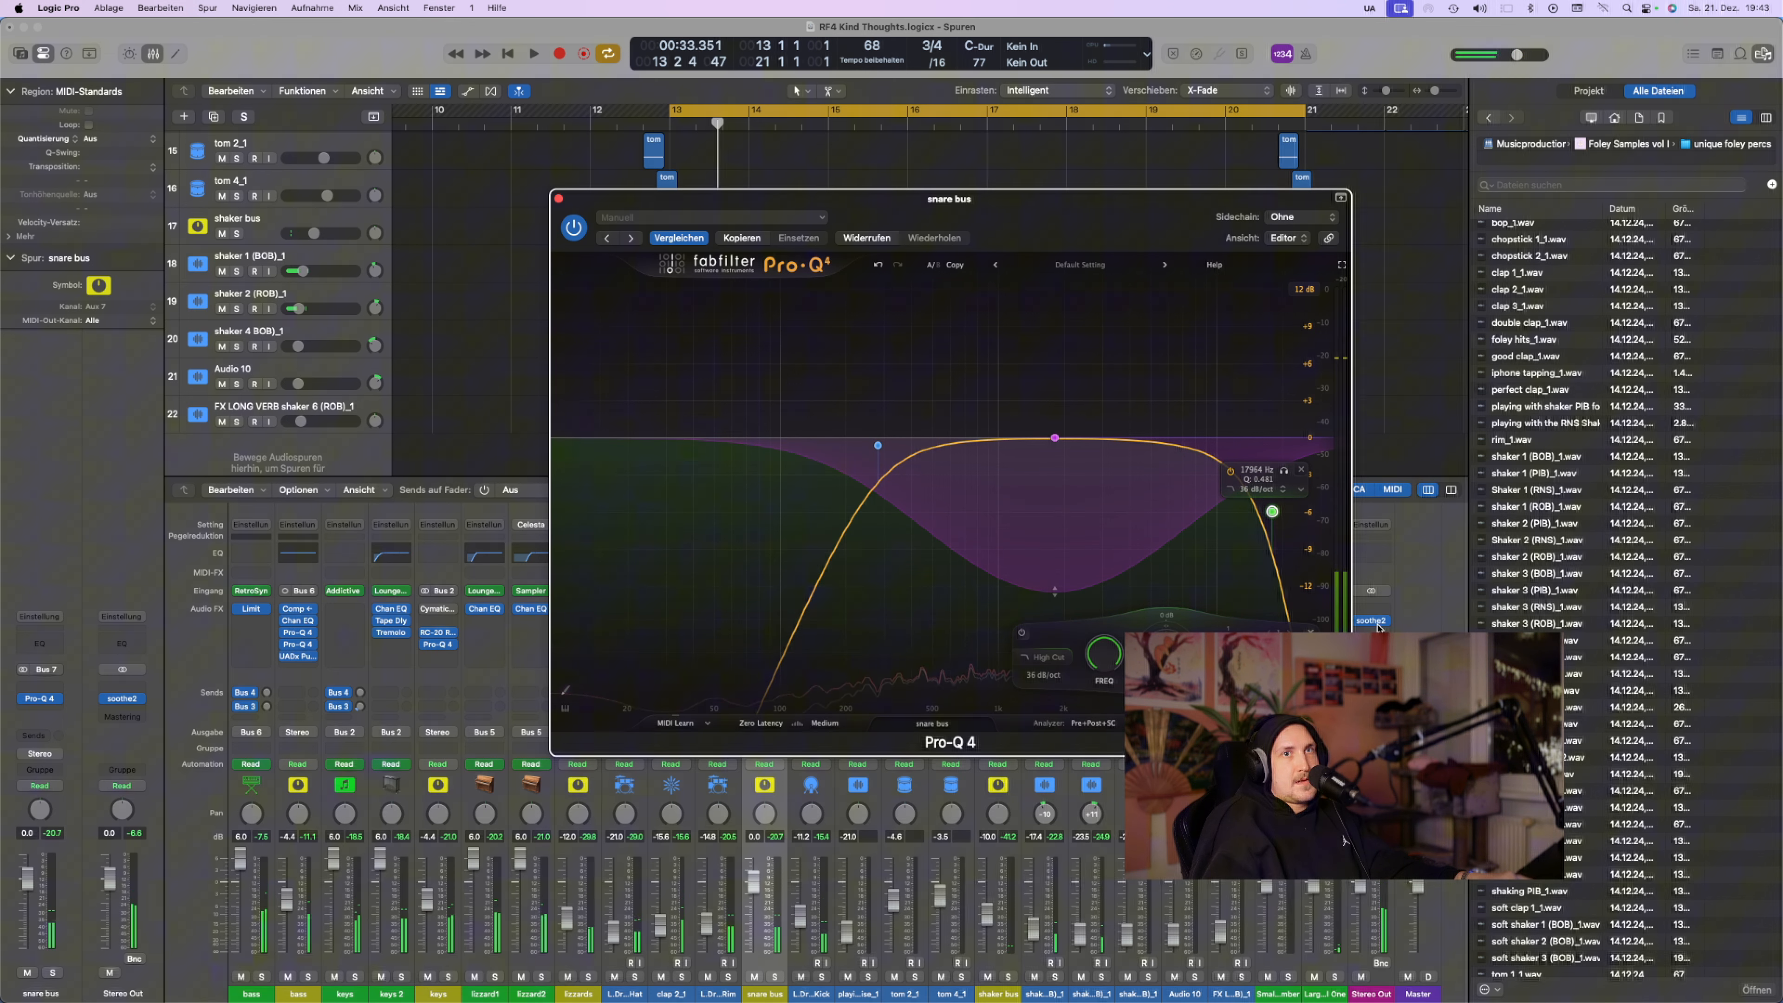
Bypass soothe2 on the Stereo Out and bring its plug-in window up
{"action": "left_click", "coordinate": [1365, 622]}
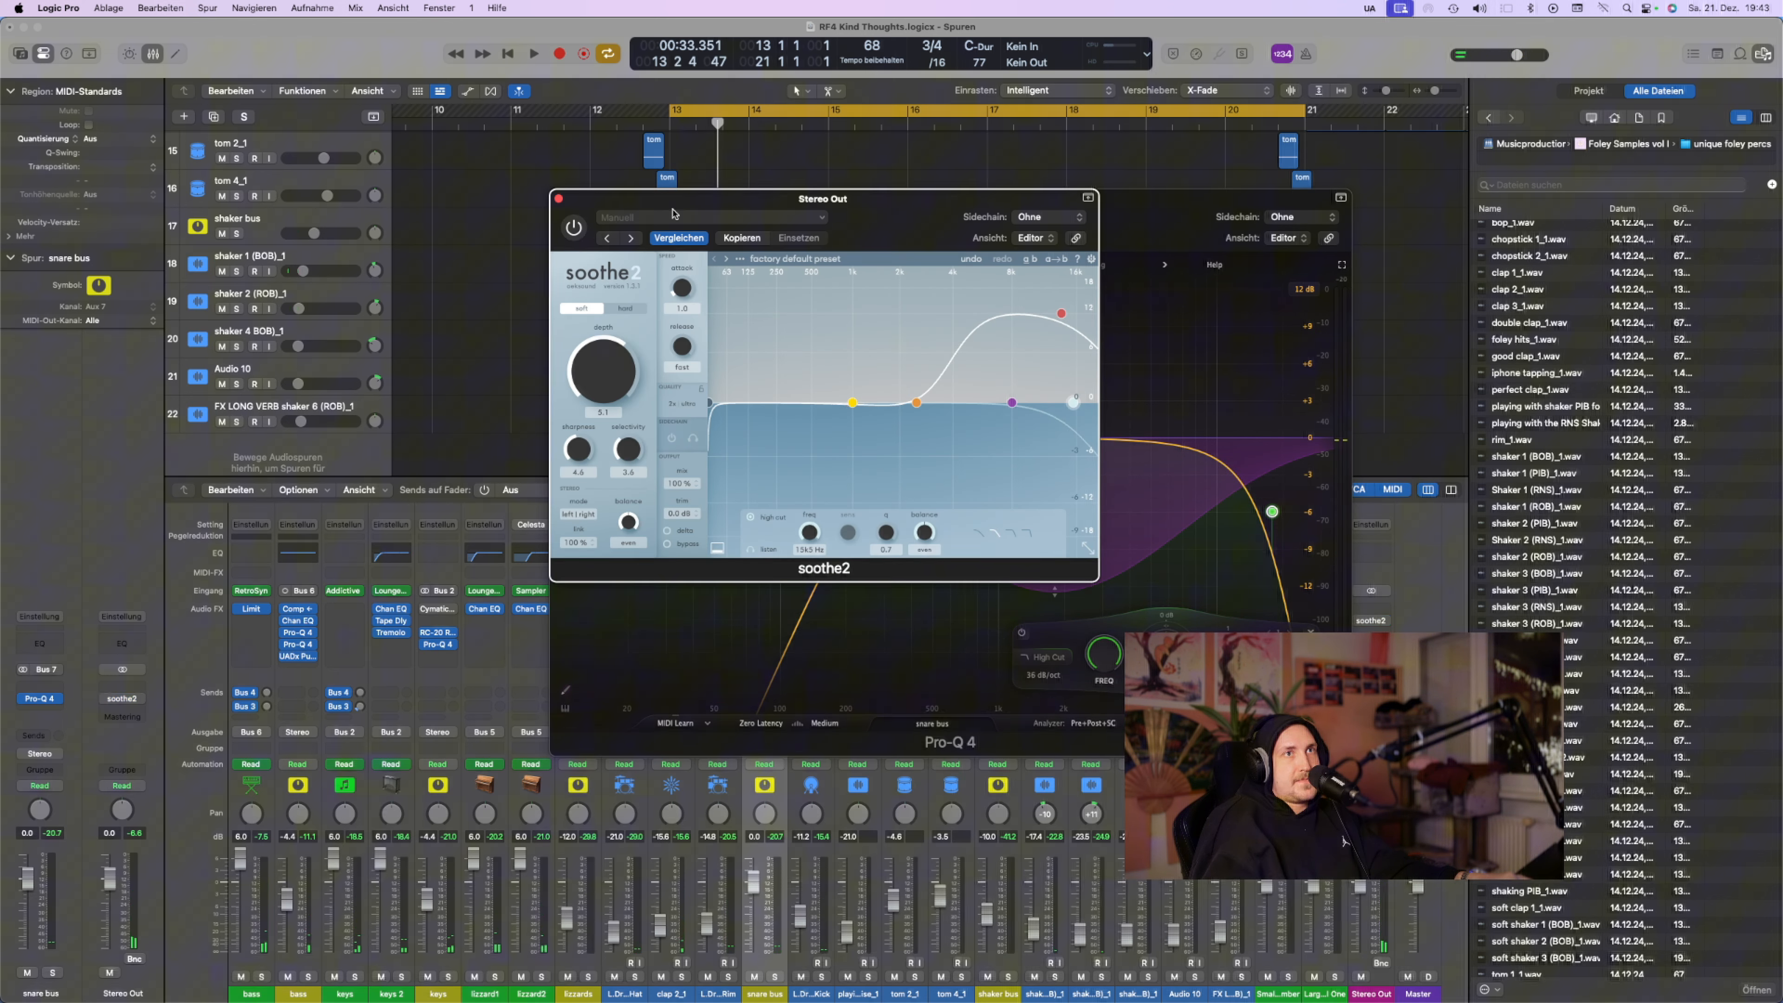
{"action": "left_click", "coordinate": [558, 198]}
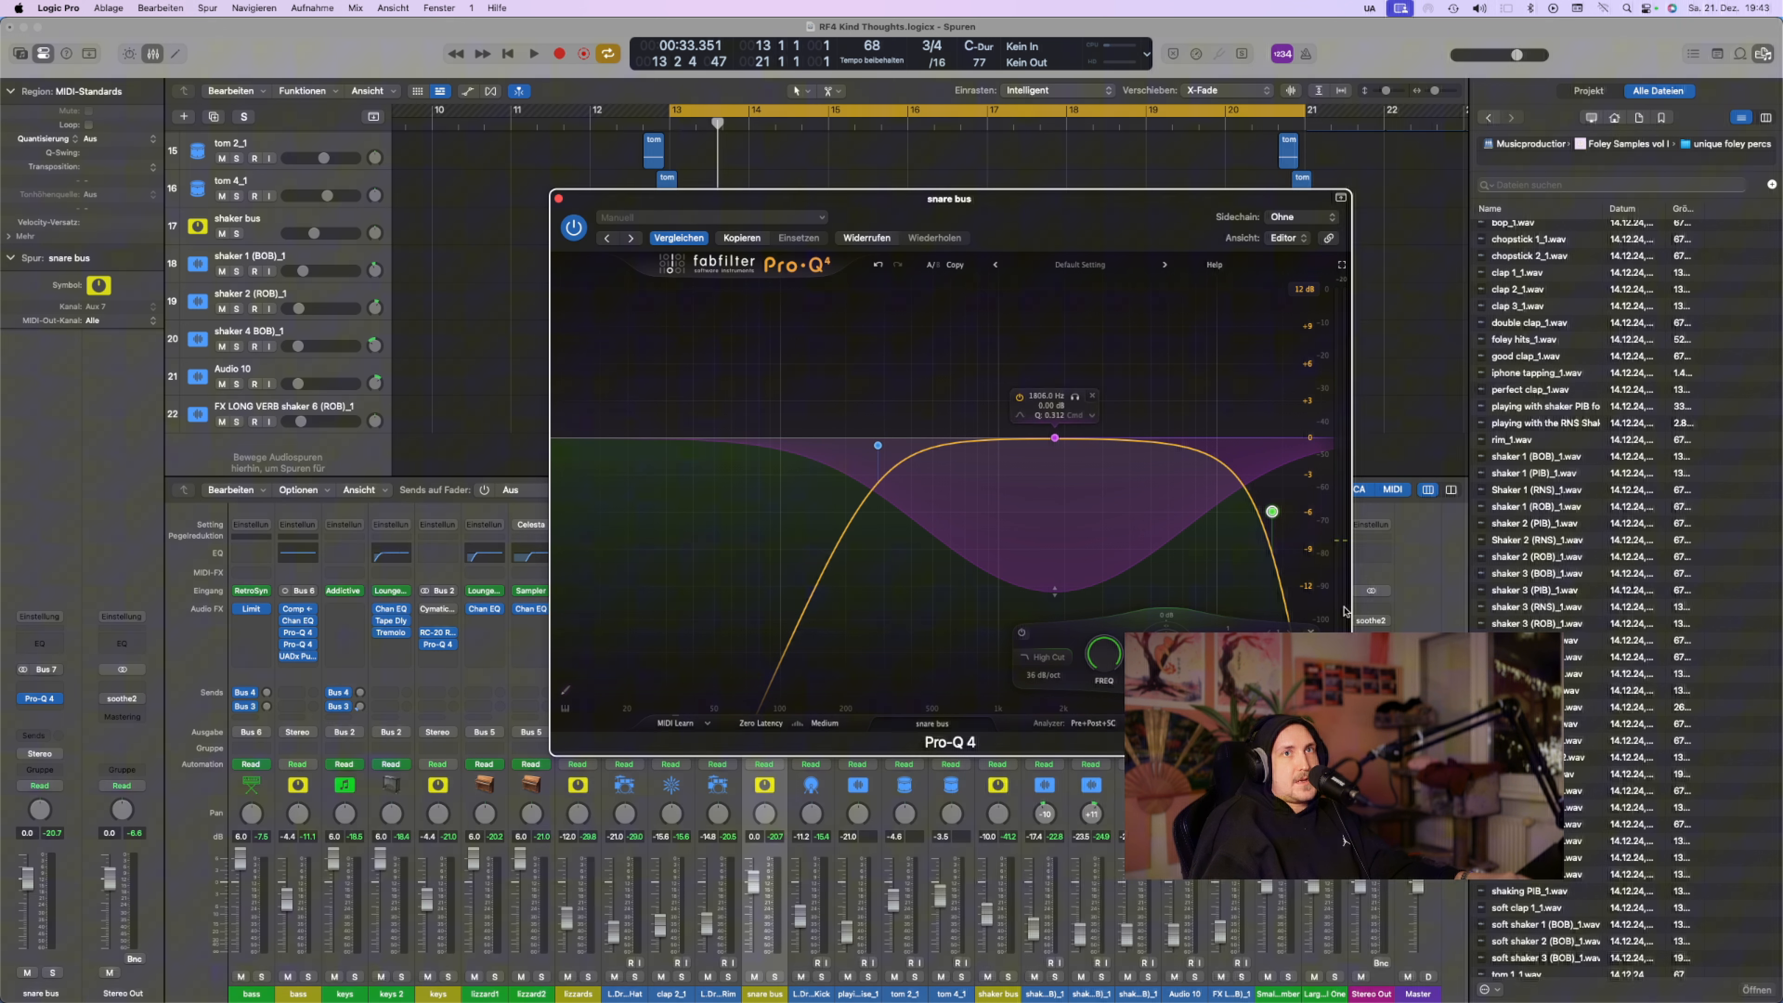
{"action": "left_click", "coordinate": [1374, 622]}
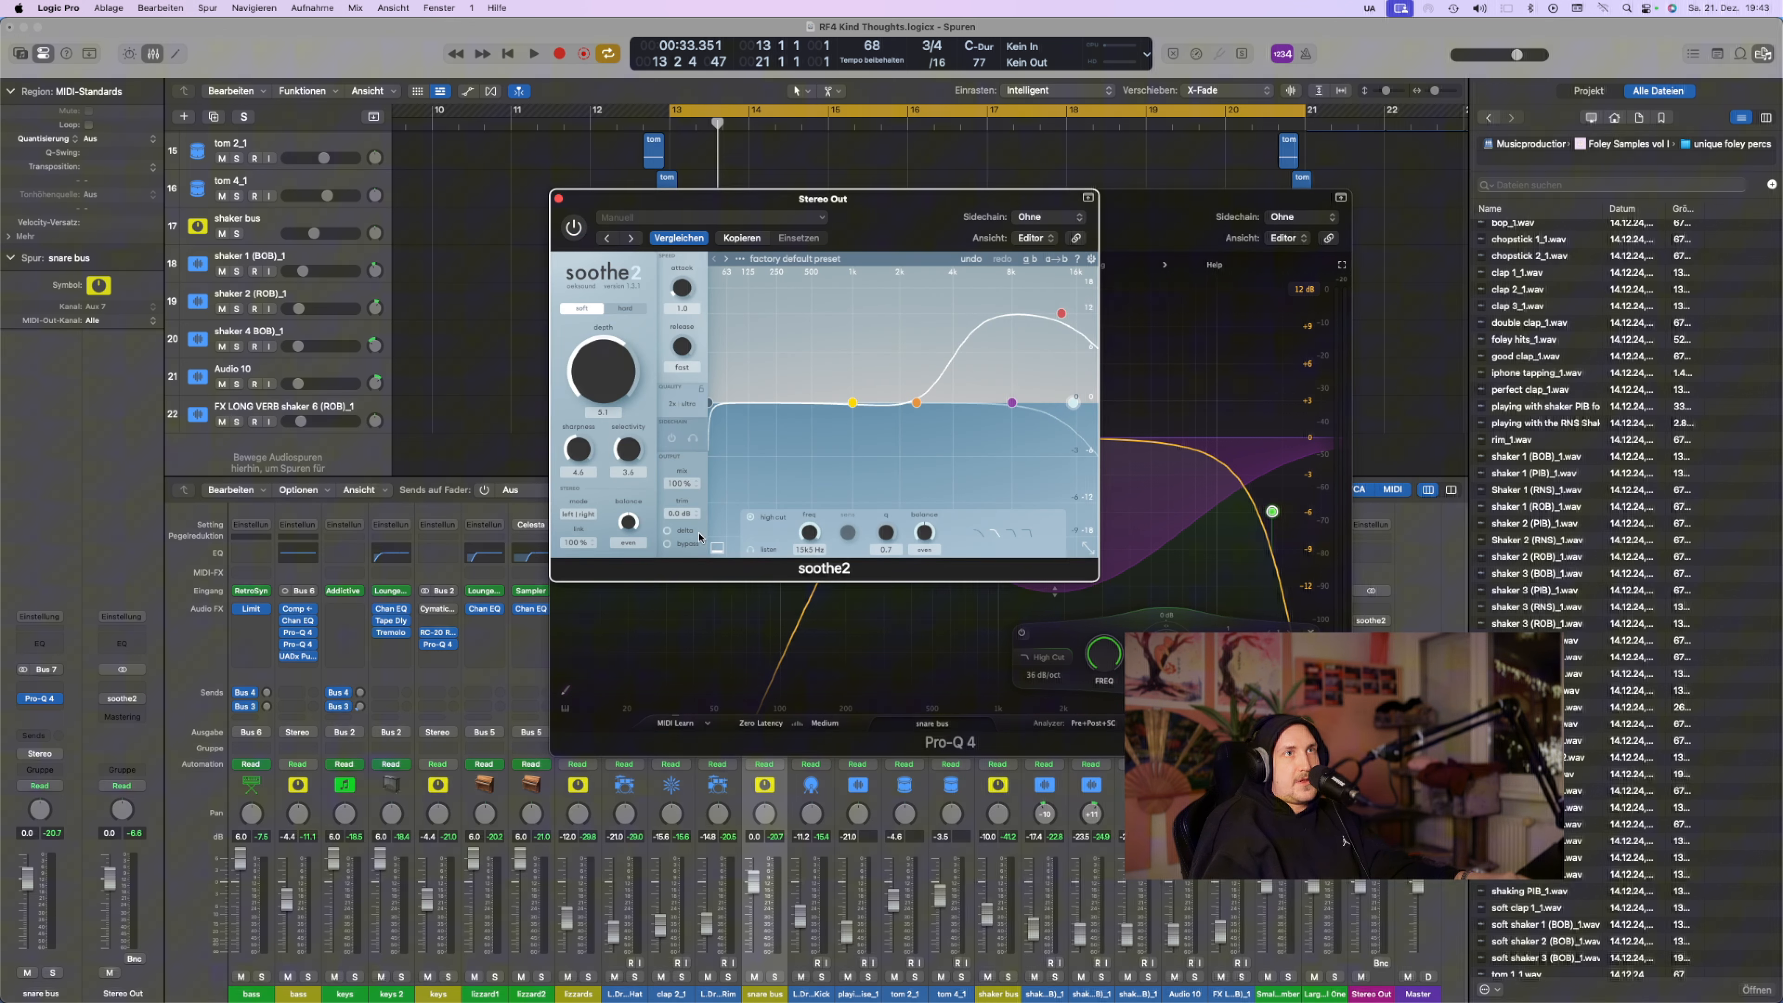
Close the soothe2 window and remove soothe2 from the Stereo Out channel
{"action": "left_click", "coordinate": [558, 199]}
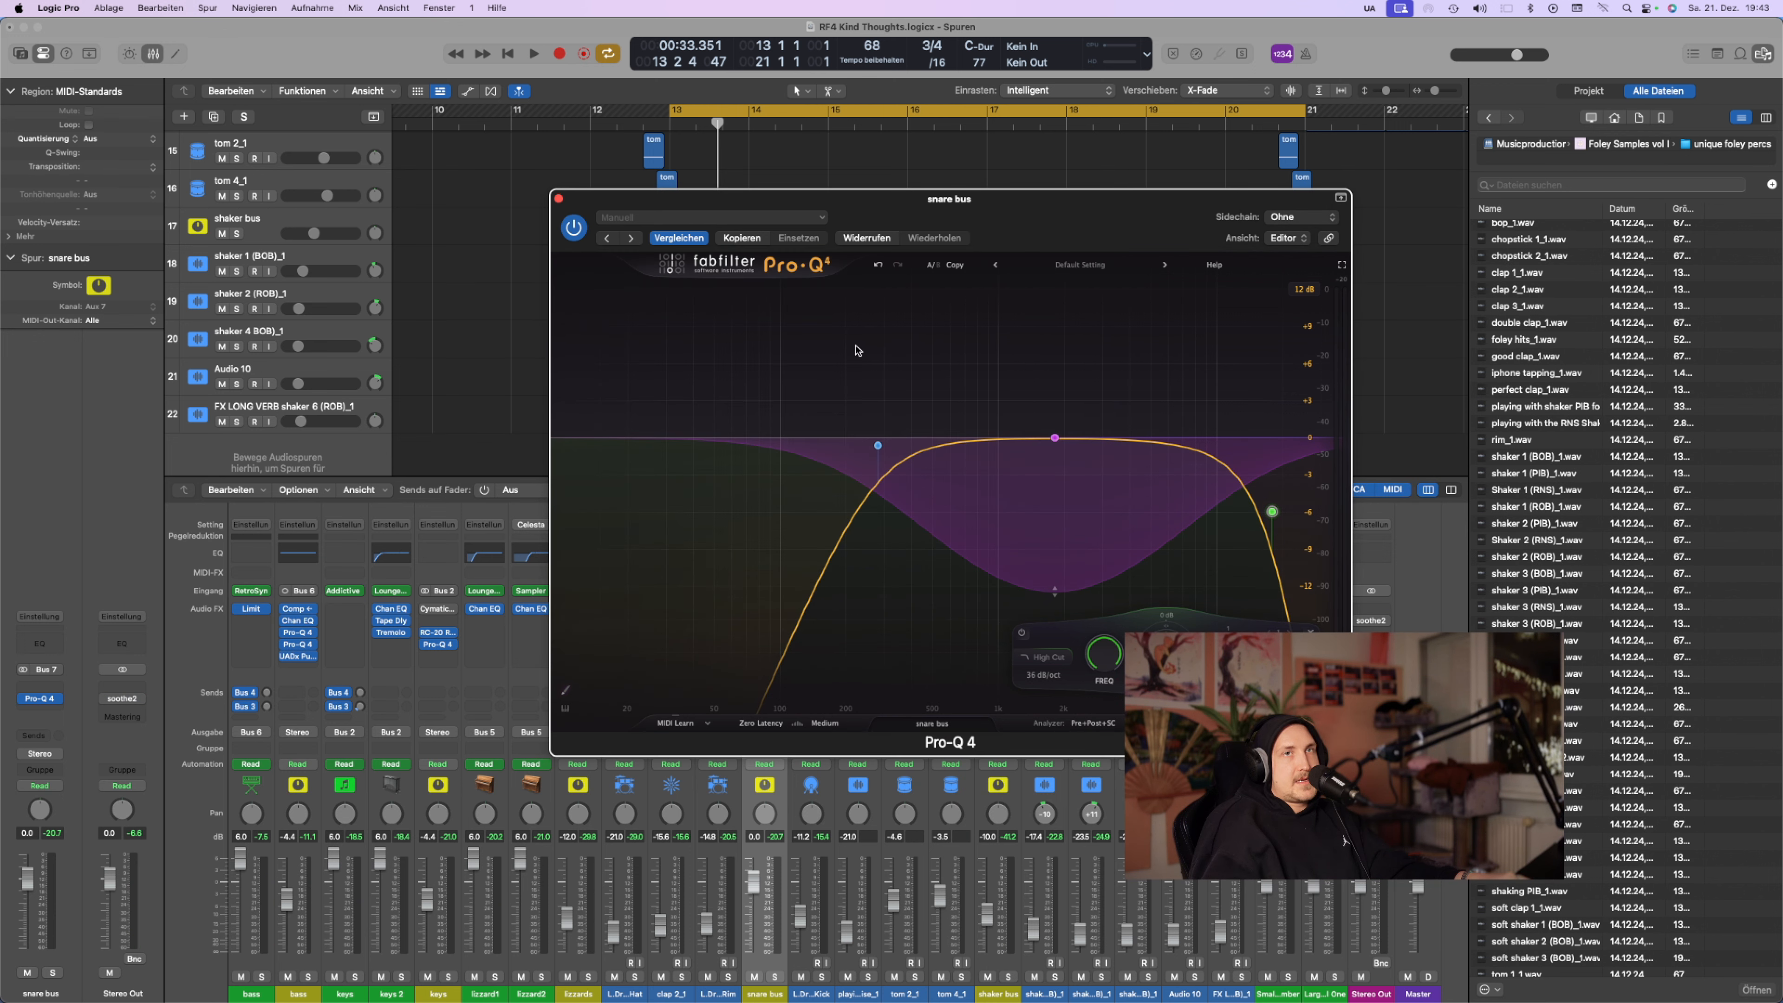
{"action": "left_click", "coordinate": [1381, 622]}
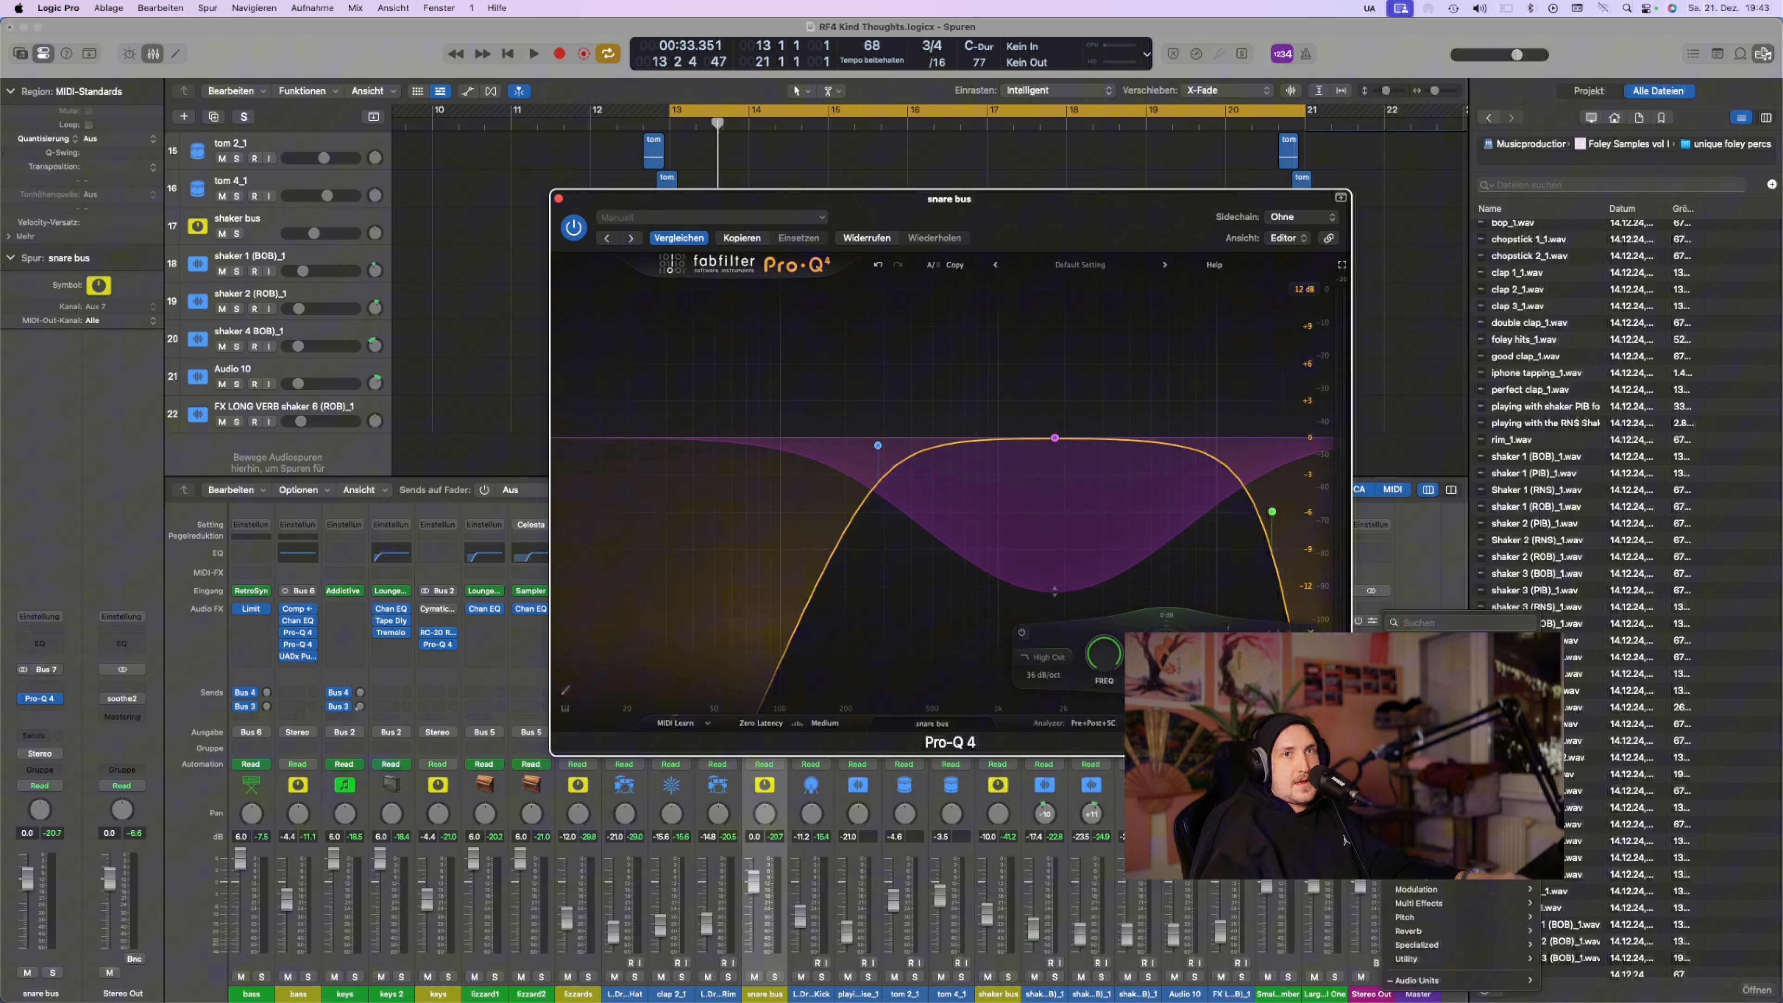
{"action": "key", "text": "Escape"}
While the loop plays, reduce the snare bus spectral band's downward dynamic range to about 9 dB
{"action": "key", "text": "space"}
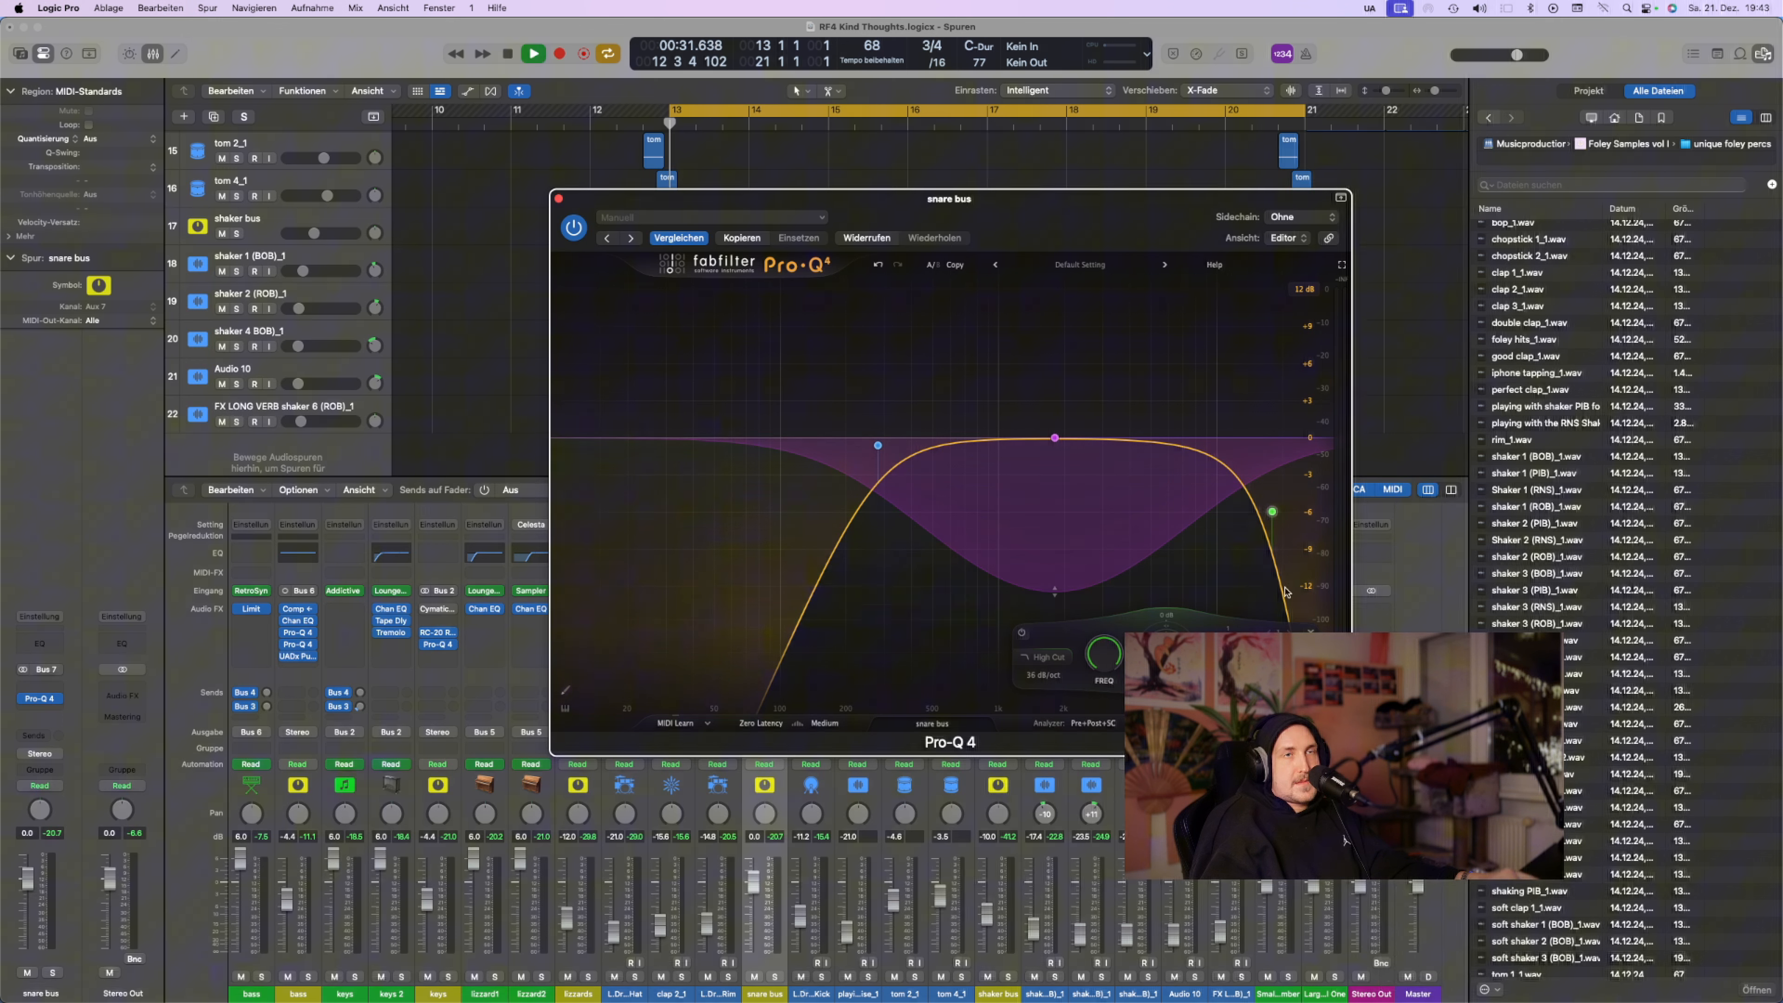
{"action": "left_click_drag", "start_coordinate": [1052, 591], "coordinate": [1055, 553]}
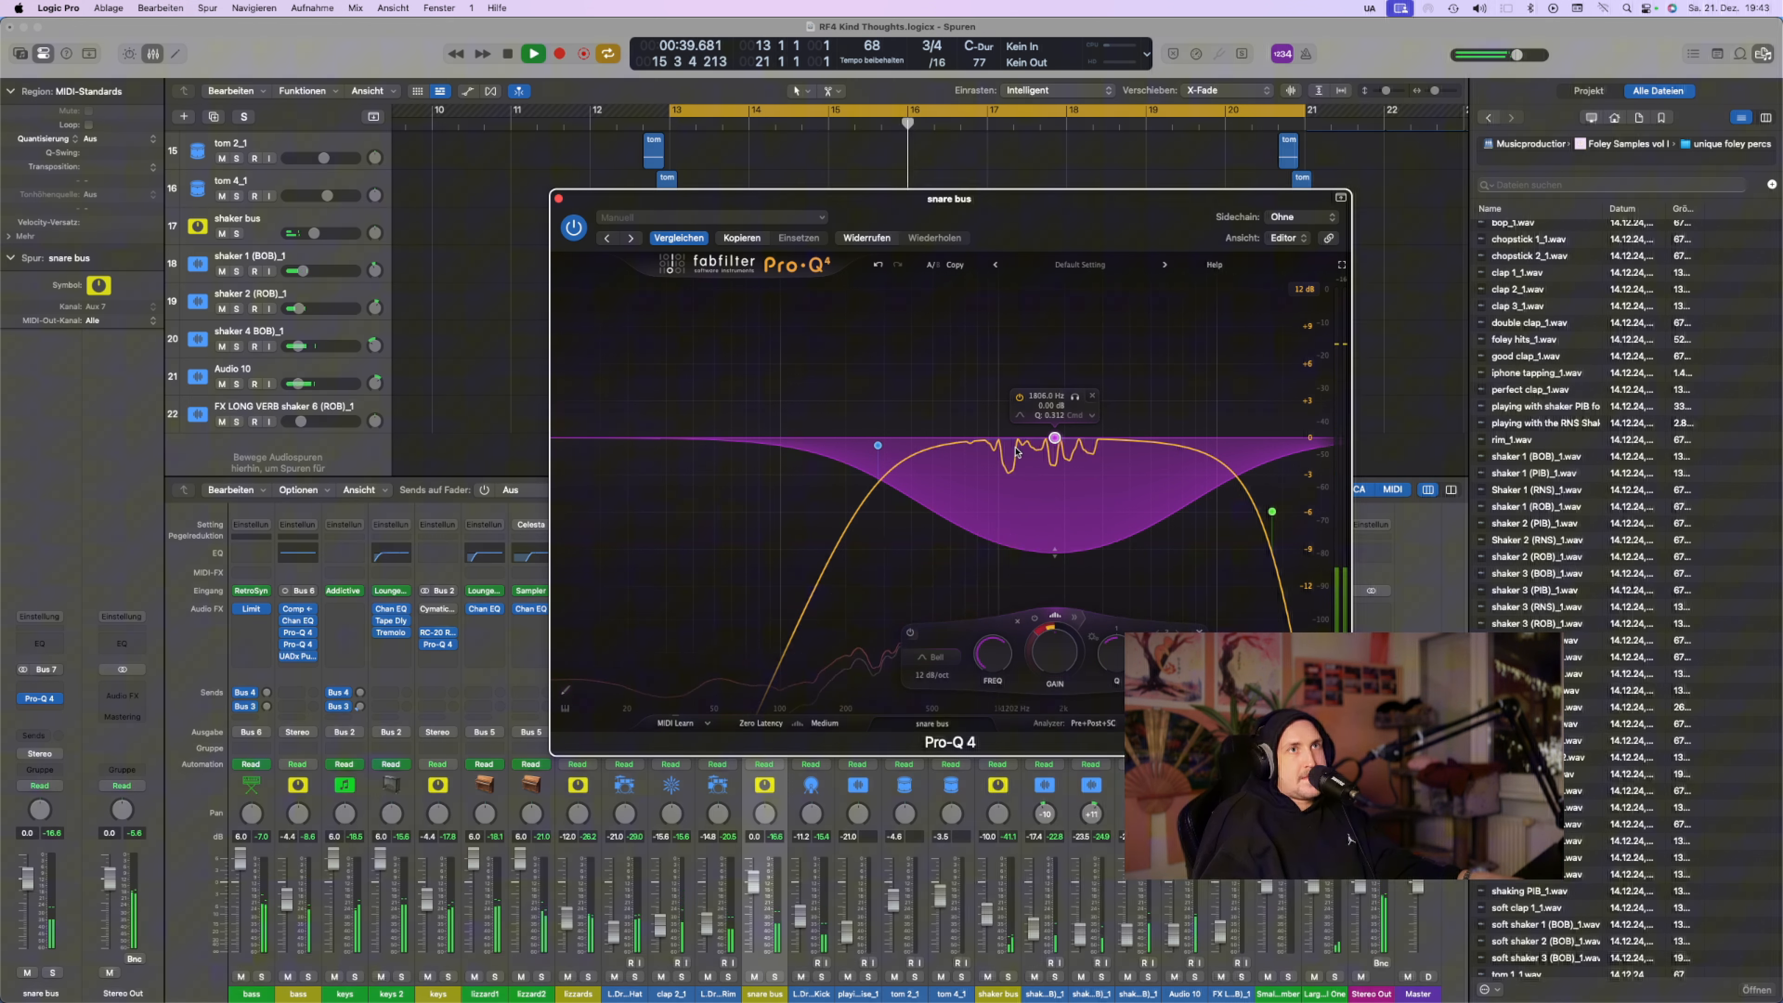
{"action": "key", "text": "space"}
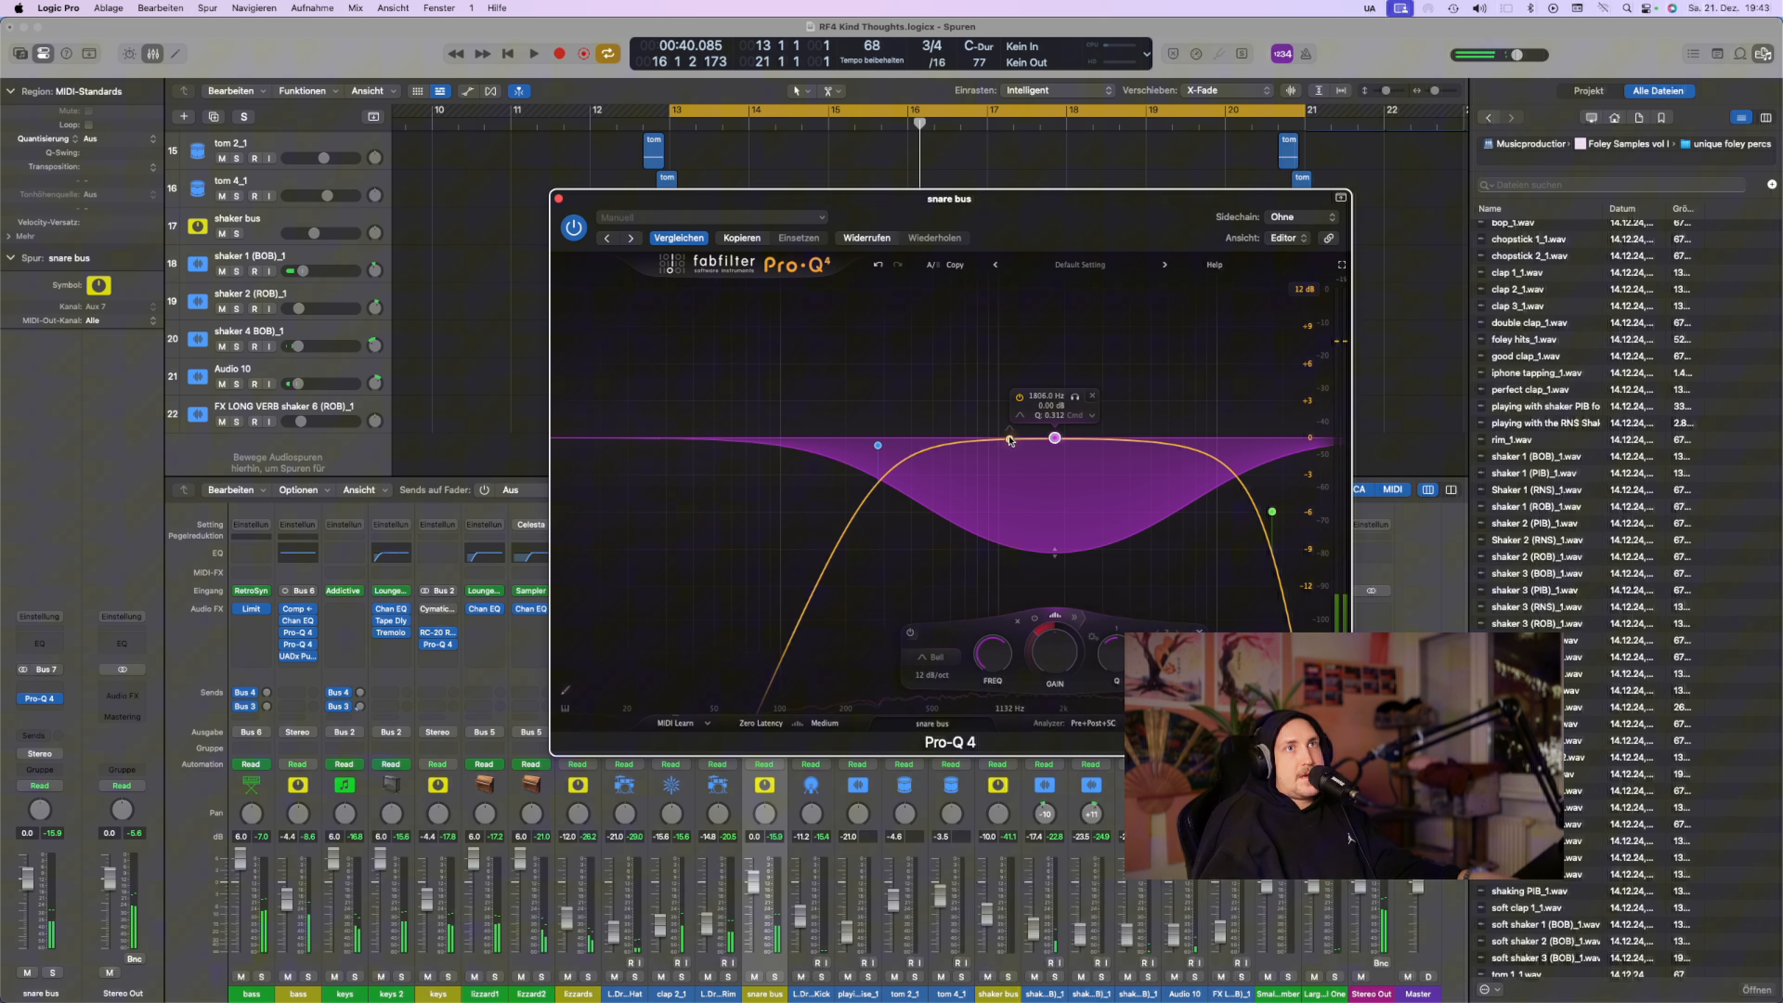
Add a dynamic bell band at about 1.17 kHz on the snare bus with a Q of 0.351 and about 11 dB of downward range
{"action": "left_click", "coordinate": [1012, 438]}
{"action": "right_click", "coordinate": [1012, 439]}
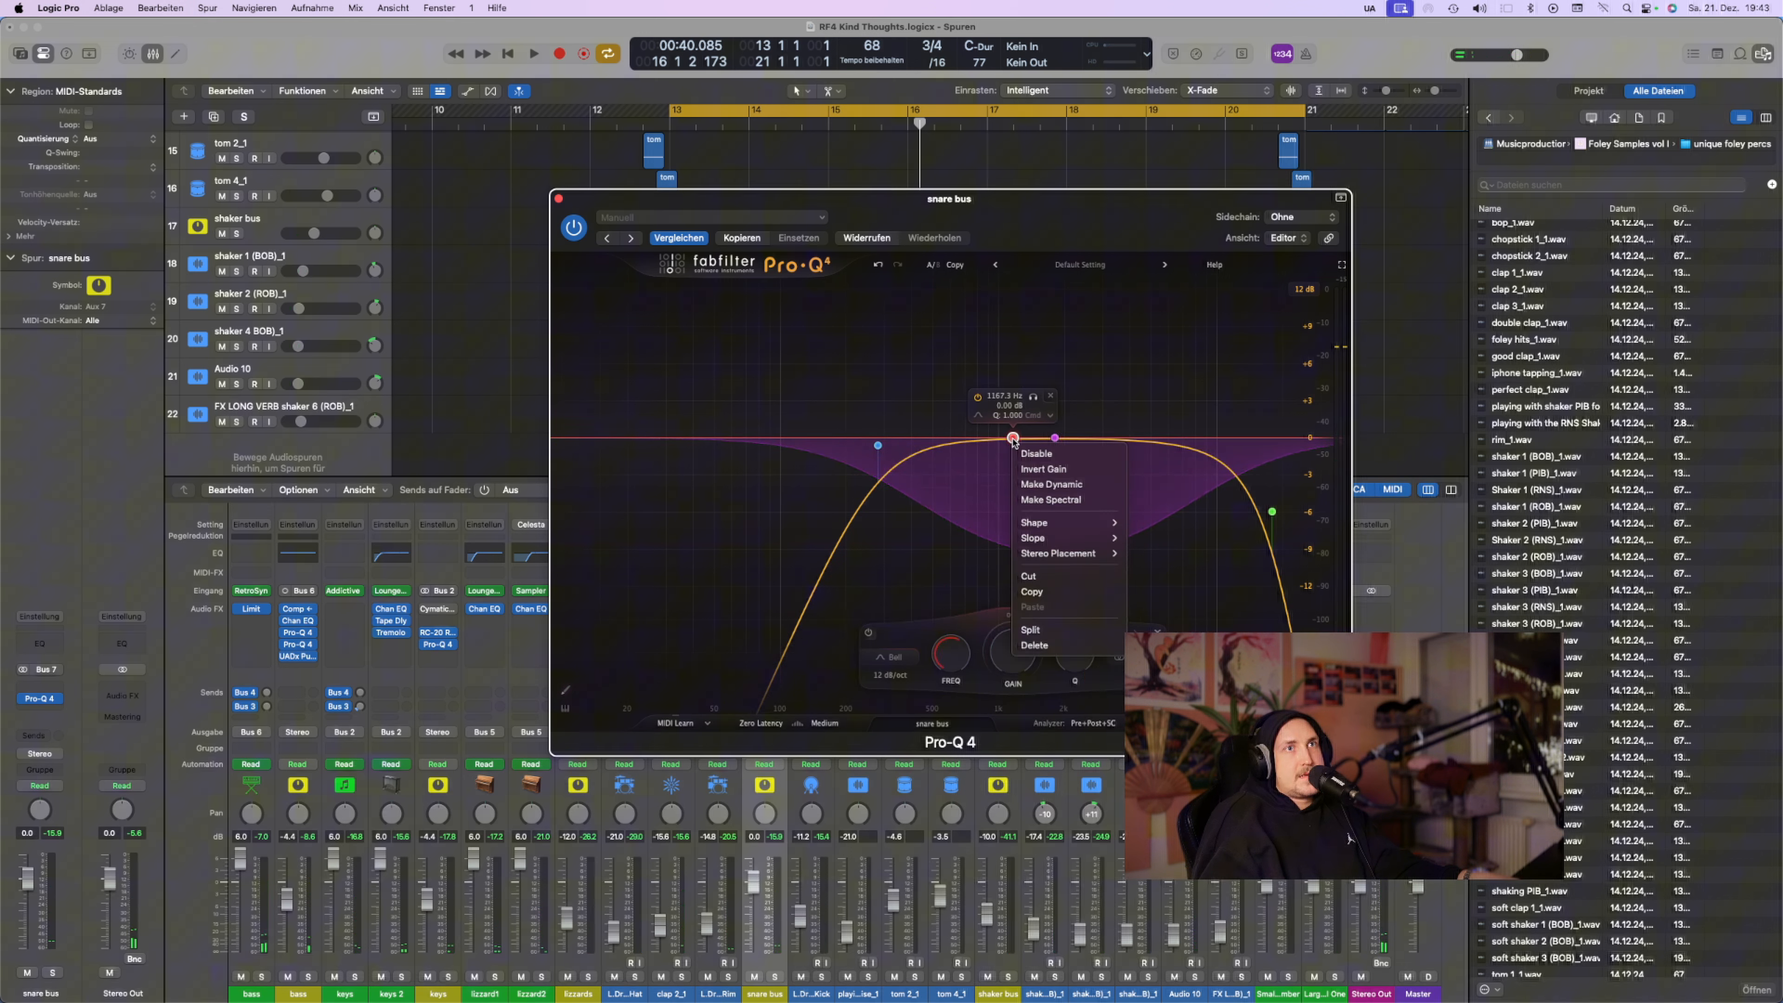
{"action": "left_click", "coordinate": [1051, 484]}
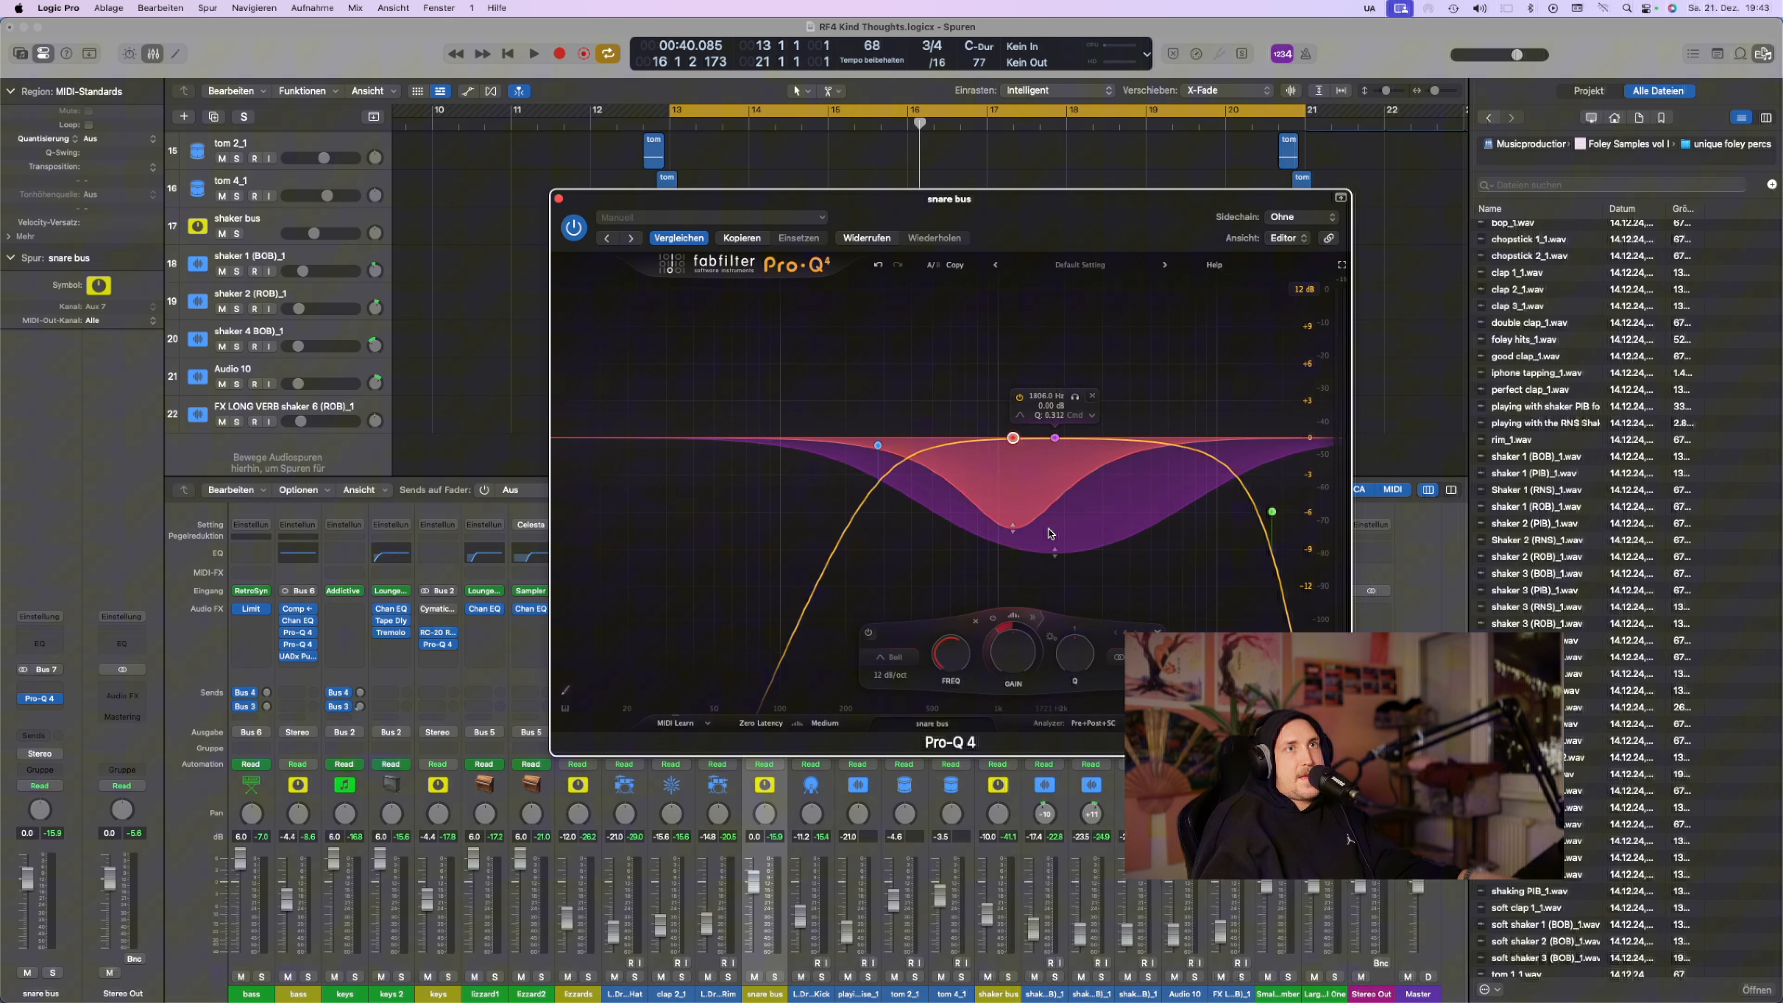
{"action": "key", "text": "space"}
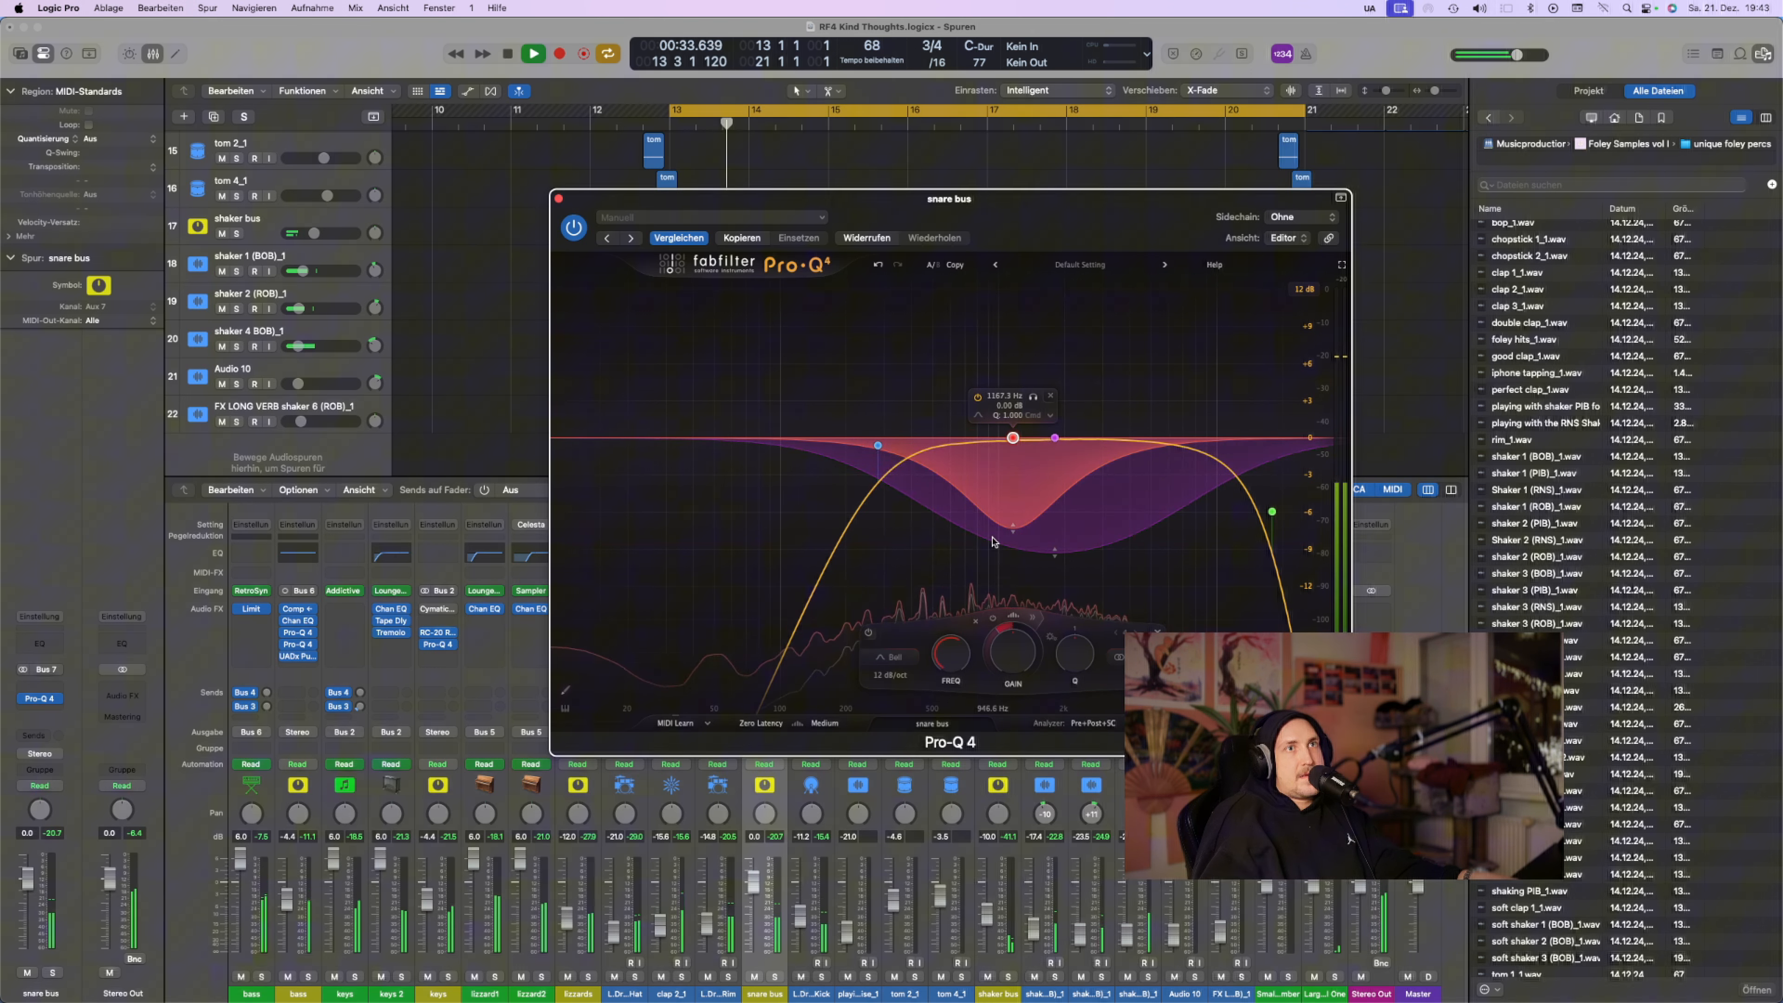
{"action": "scroll", "coordinate": [1013, 534], "scroll_direction": "down", "scroll_amount": 5}
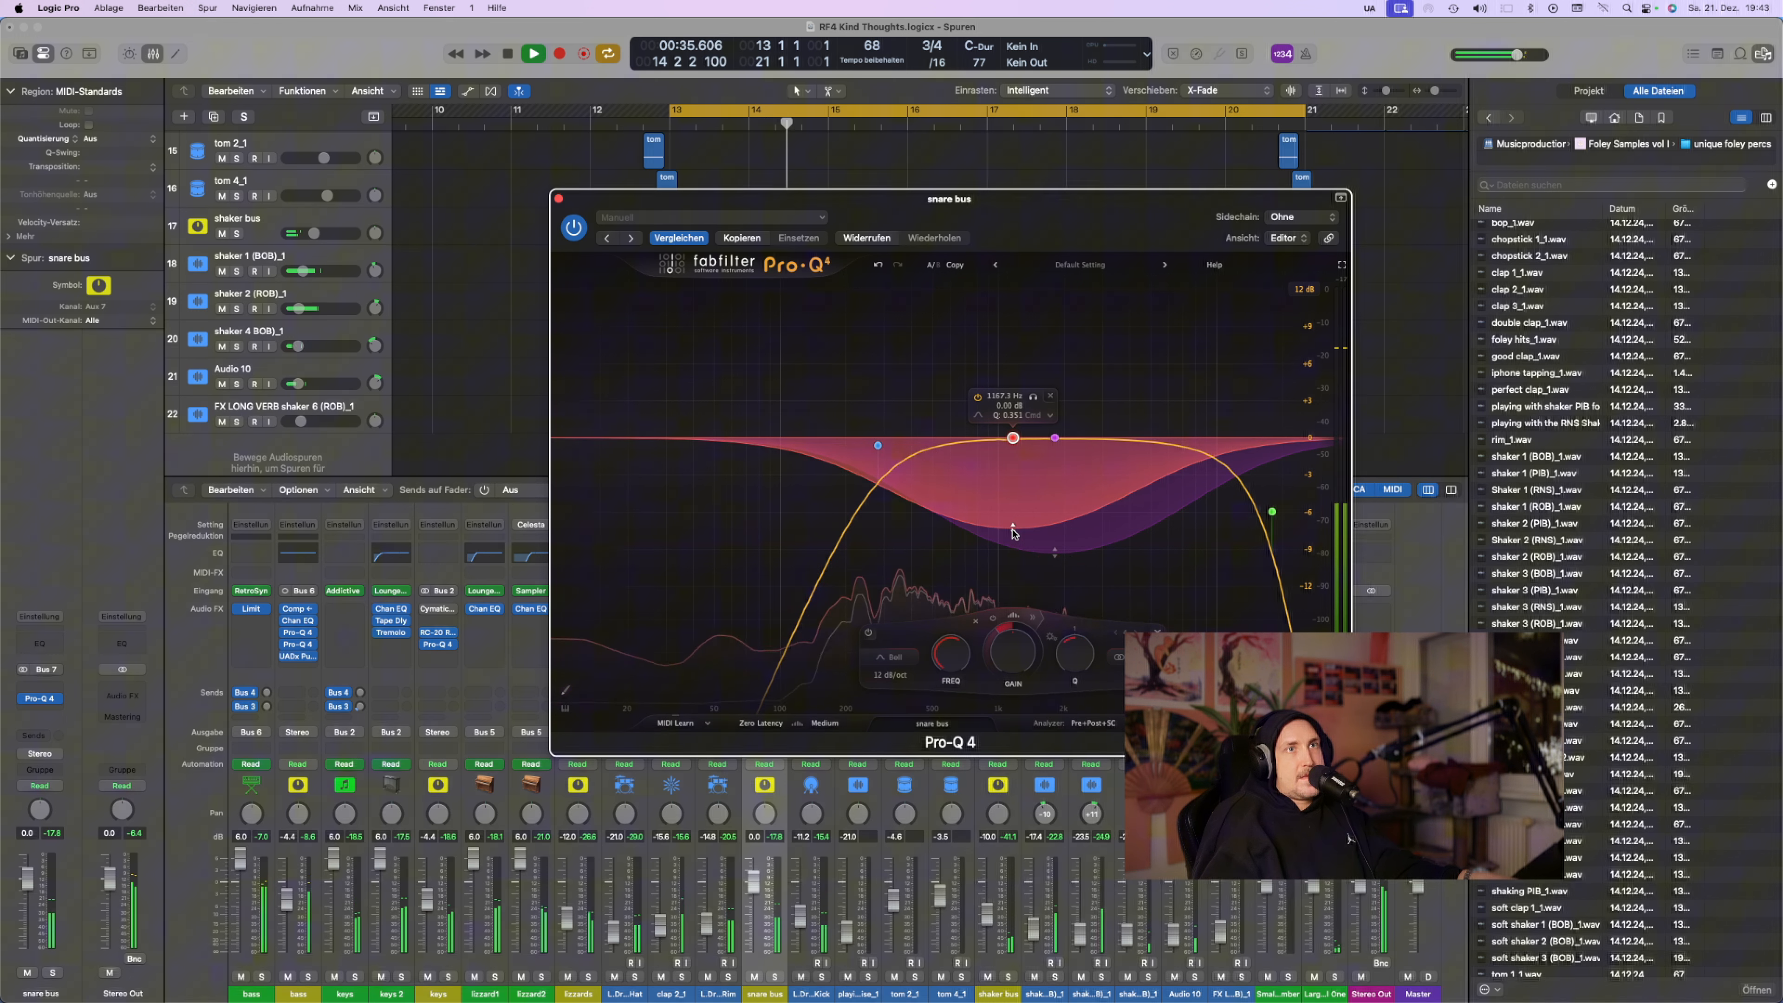
{"action": "left_click_drag", "start_coordinate": [1013, 533], "coordinate": [1013, 580]}
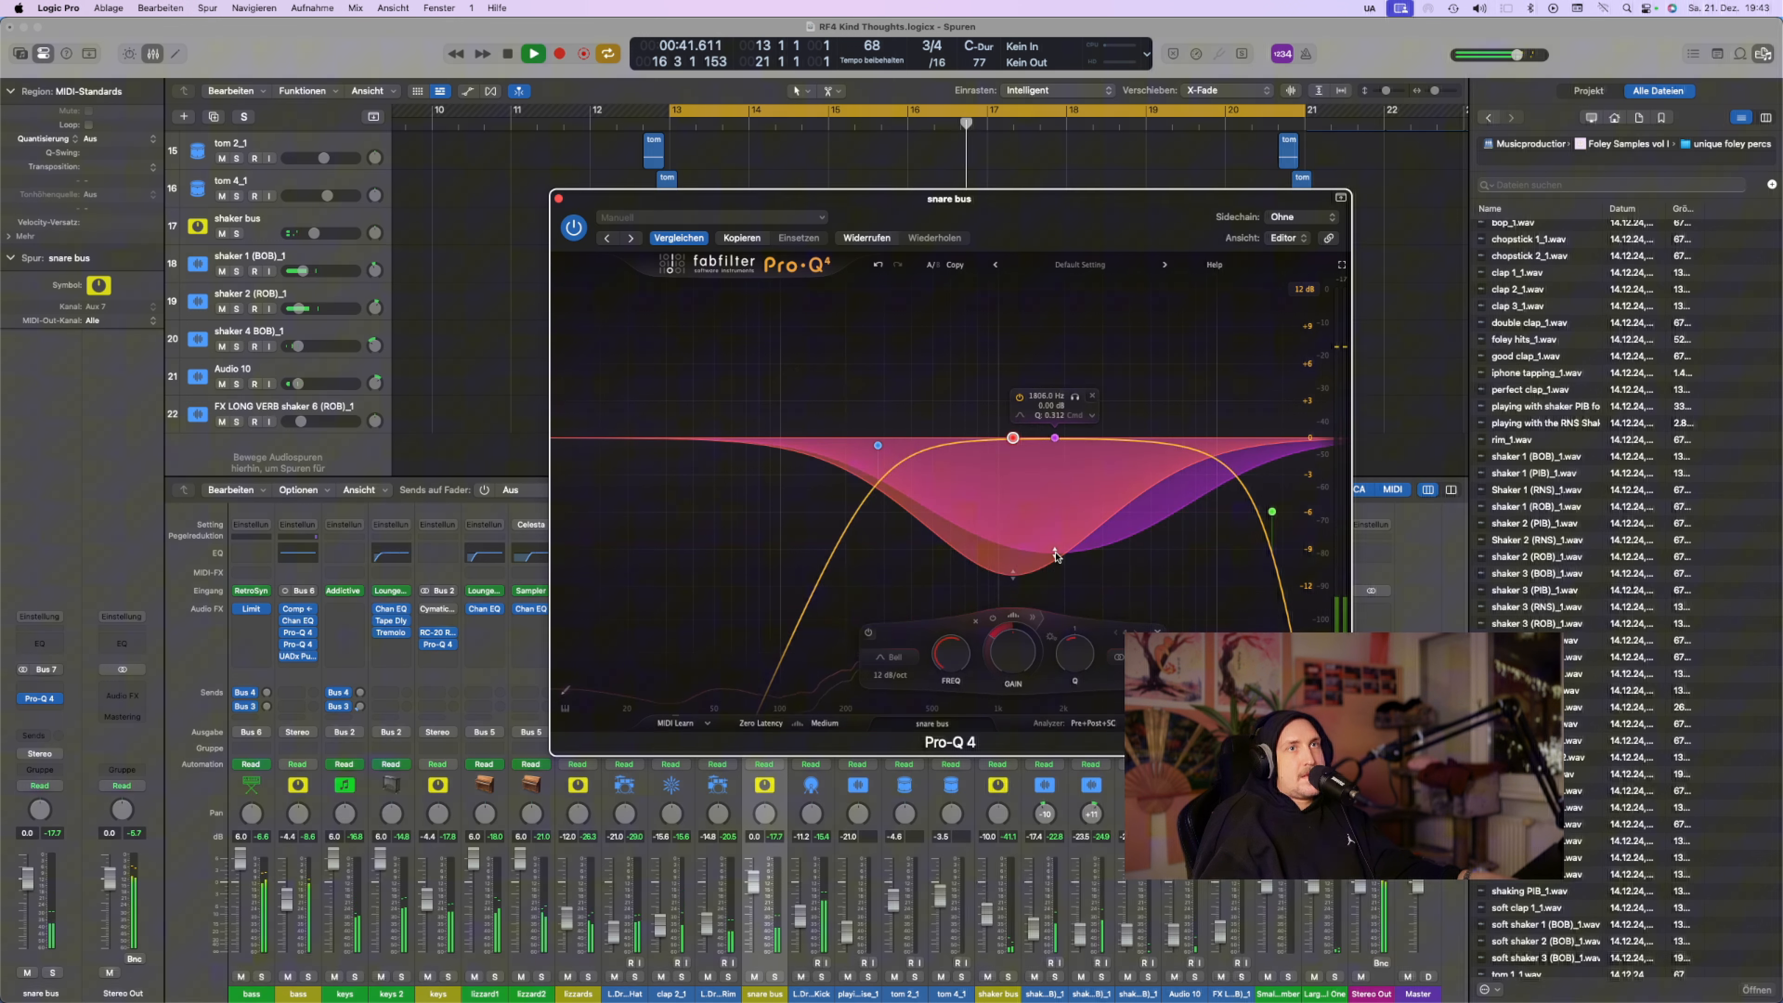
Deepen the 1.8 kHz spectral band's downward range to about 16 dB, close the snare bus equalizer and stop playback
{"action": "left_click_drag", "start_coordinate": [1055, 553], "coordinate": [1074, 647]}
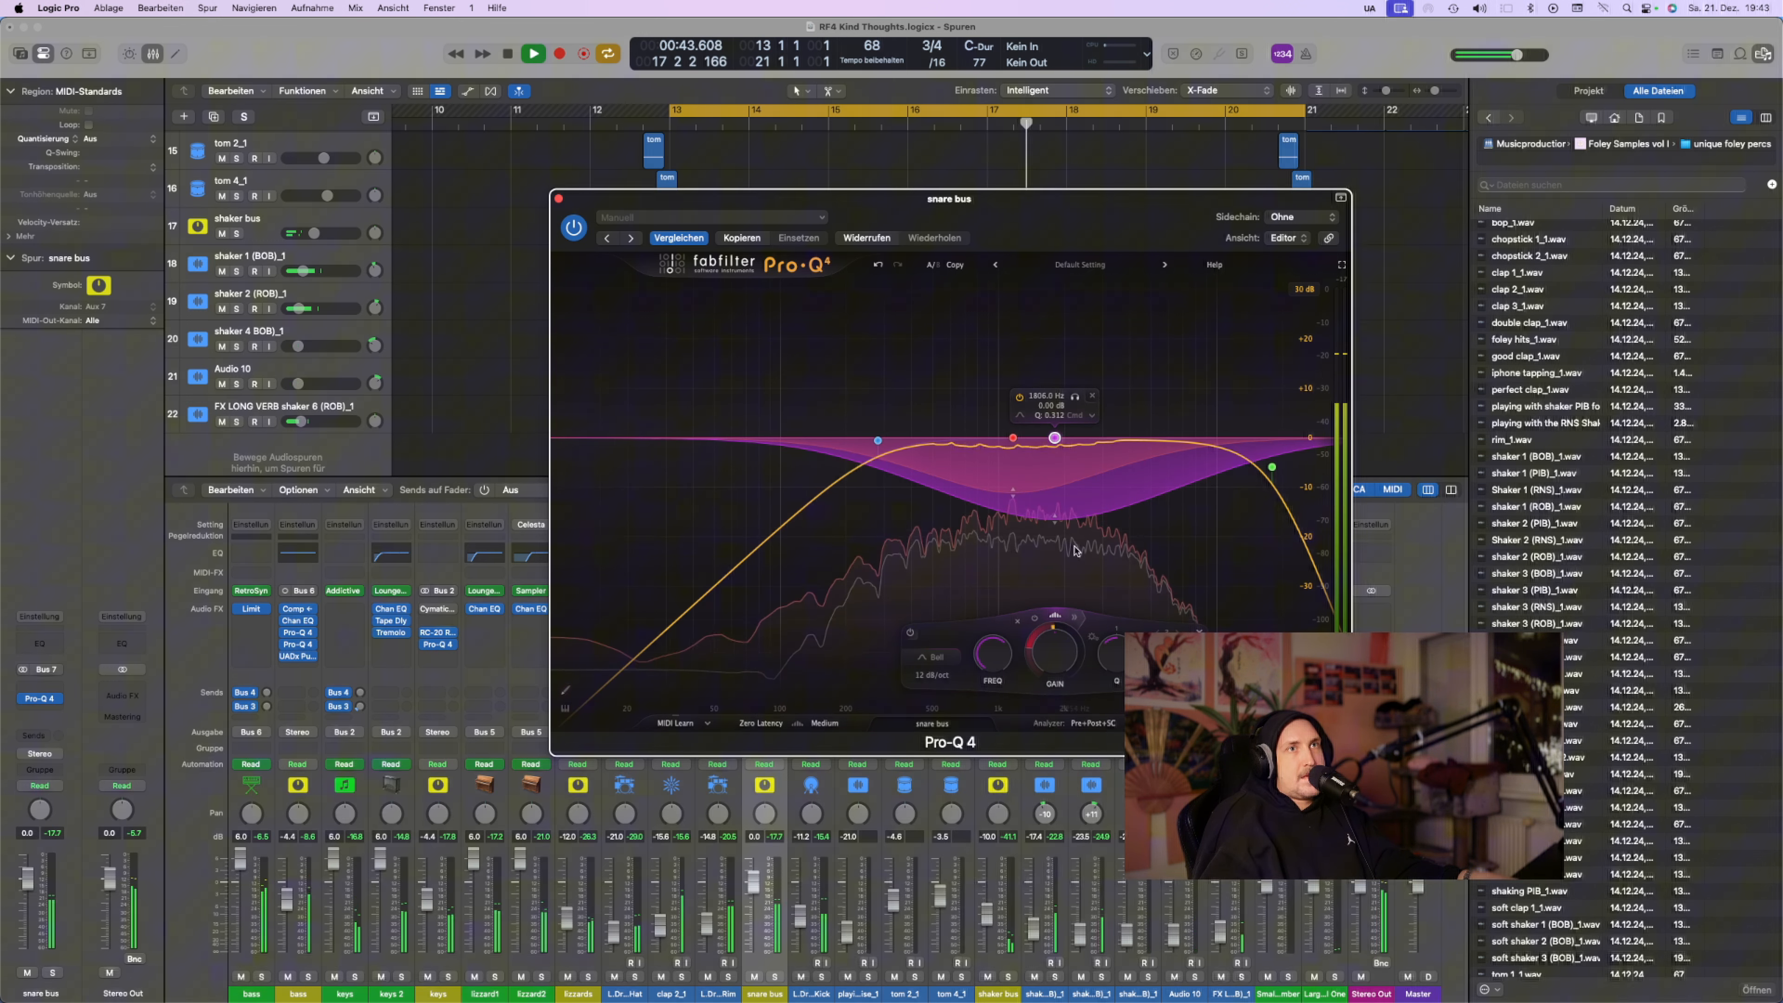
{"action": "left_click", "coordinate": [559, 199]}
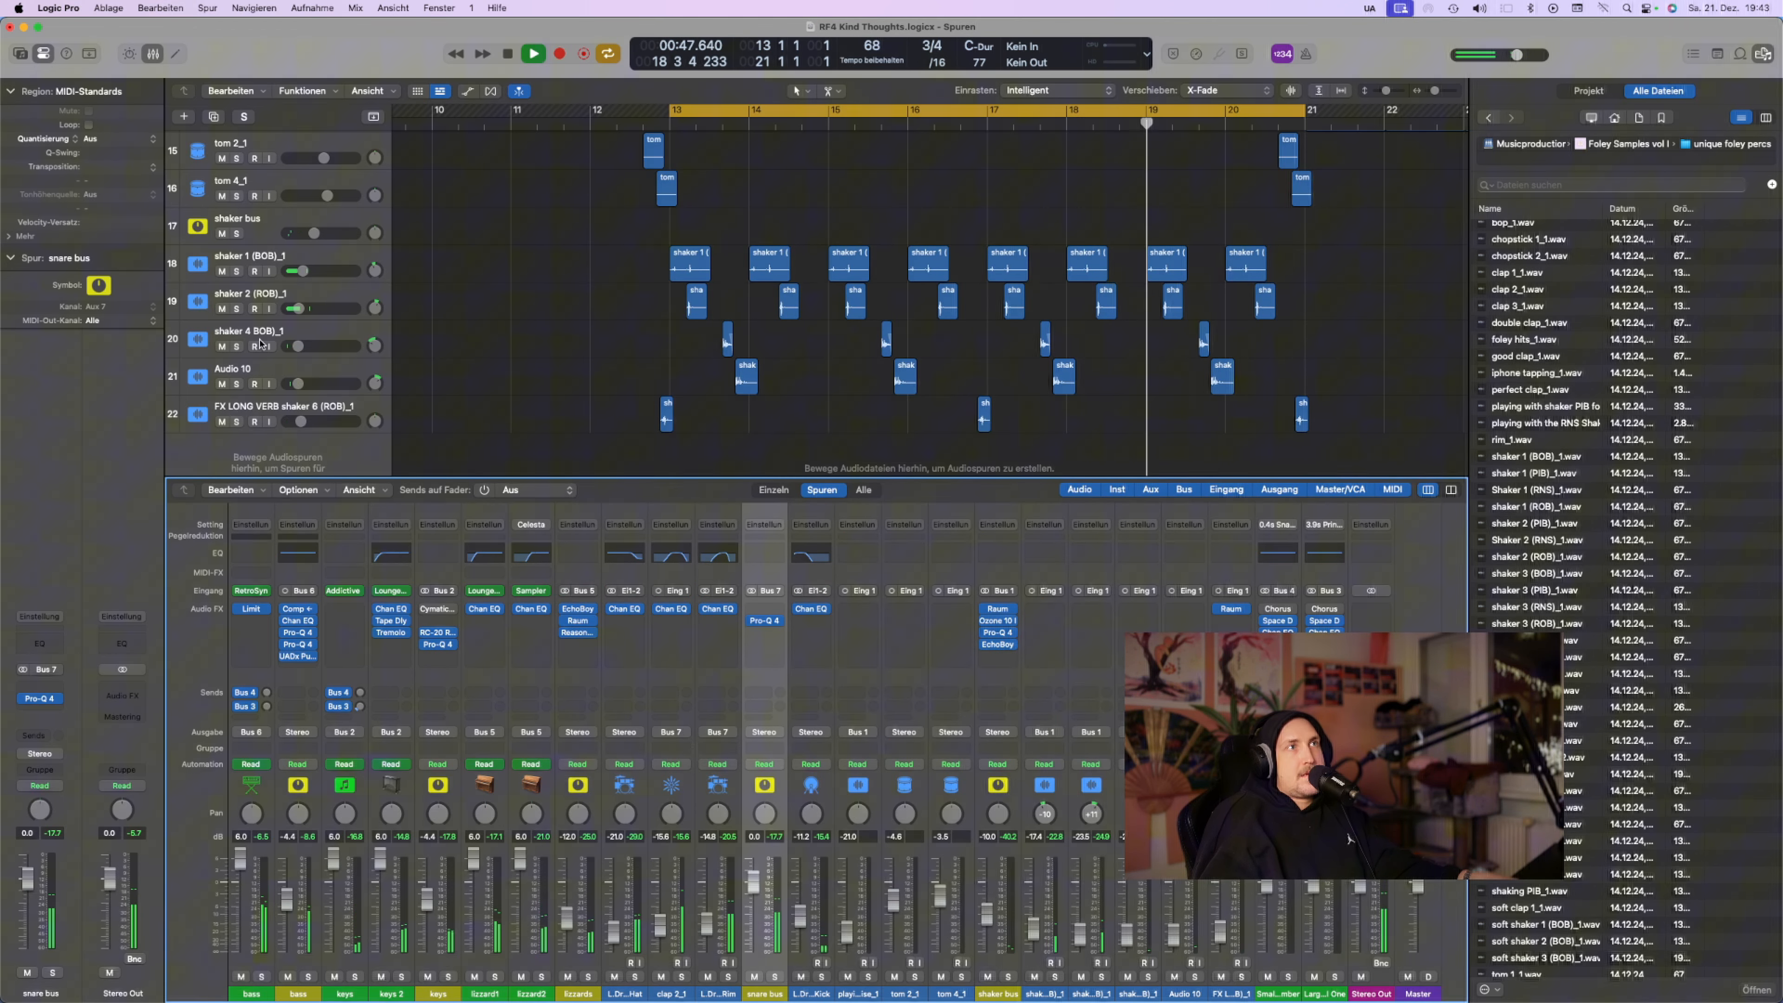
{"action": "key", "text": "space"}
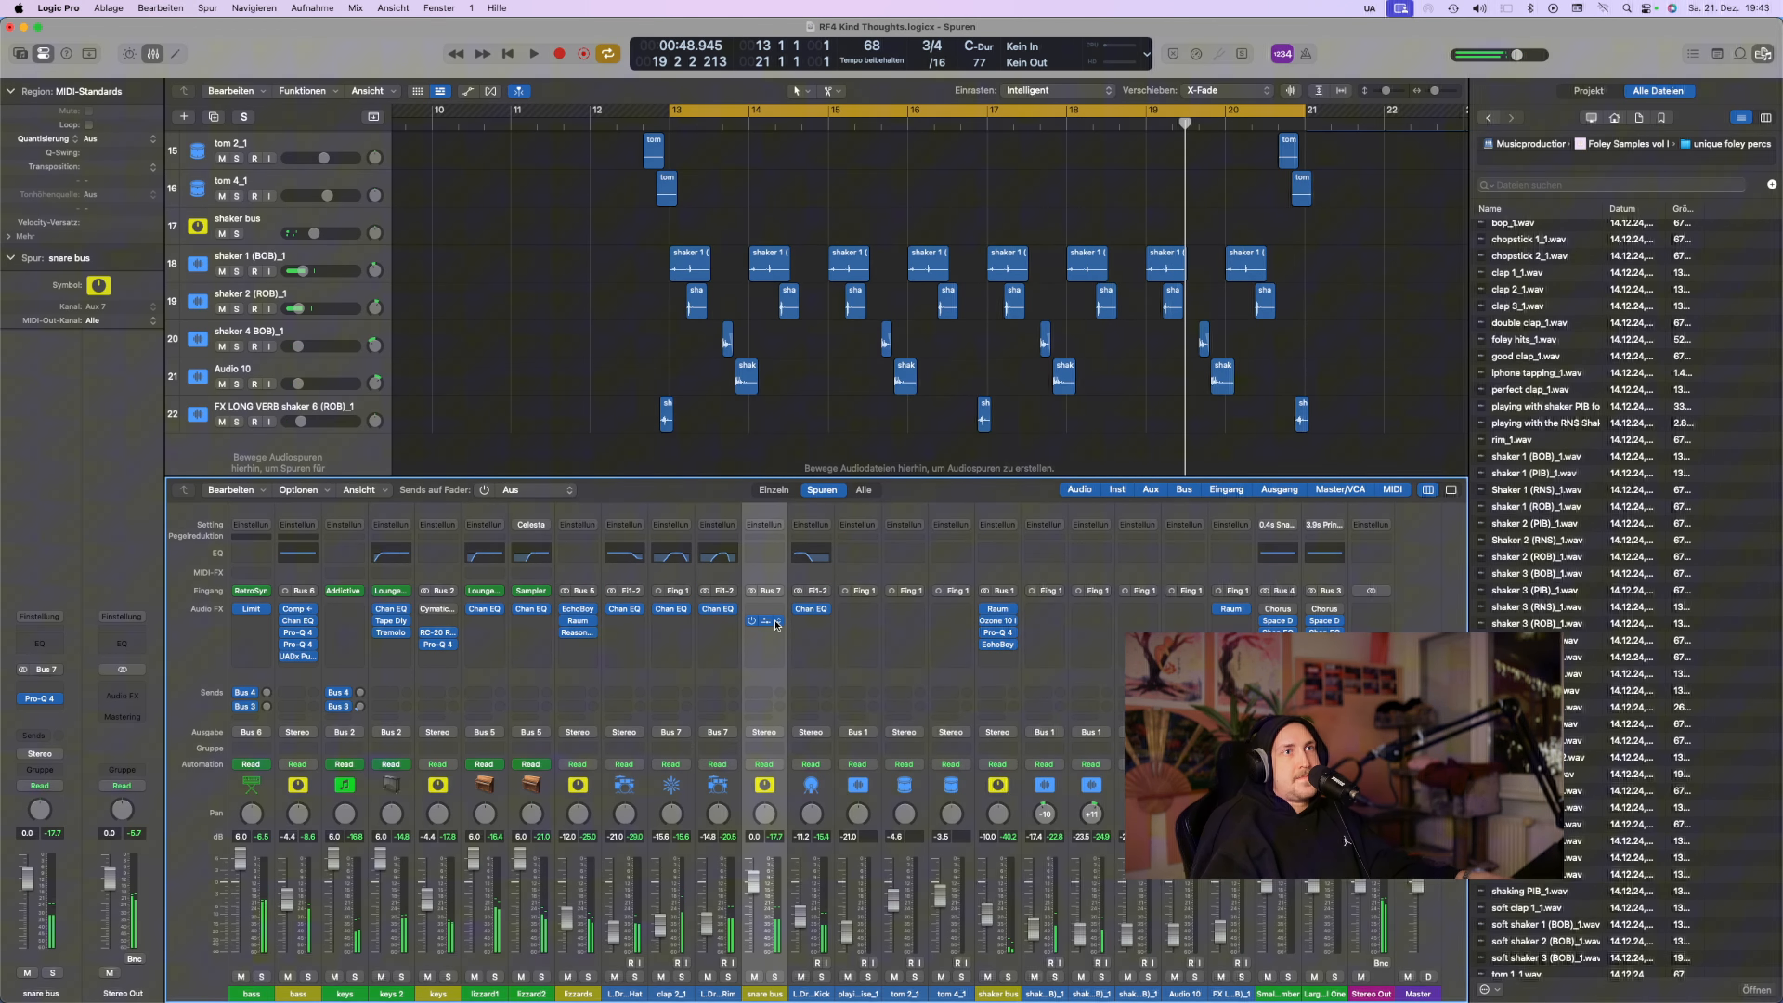
Insert UADx Pure Plate Reverb before Pro-Q 4 on the snare bus
{"action": "left_click", "coordinate": [776, 610]}
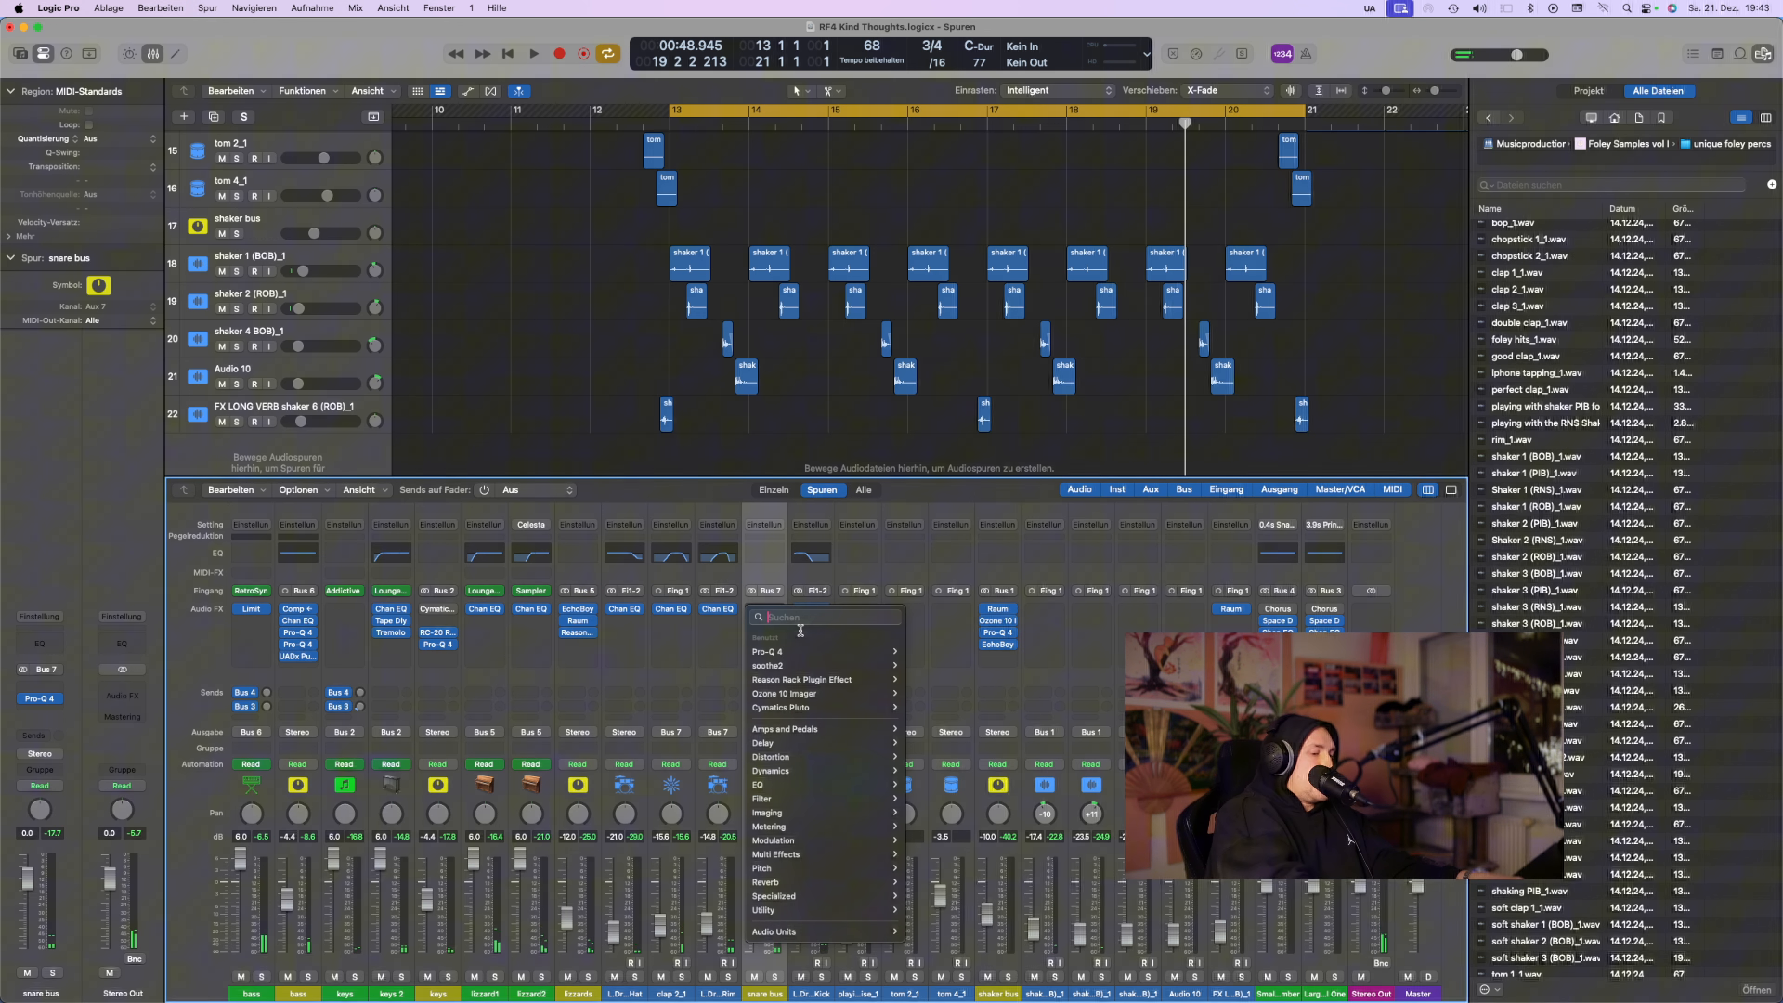
{"action": "type", "text": "pure"}
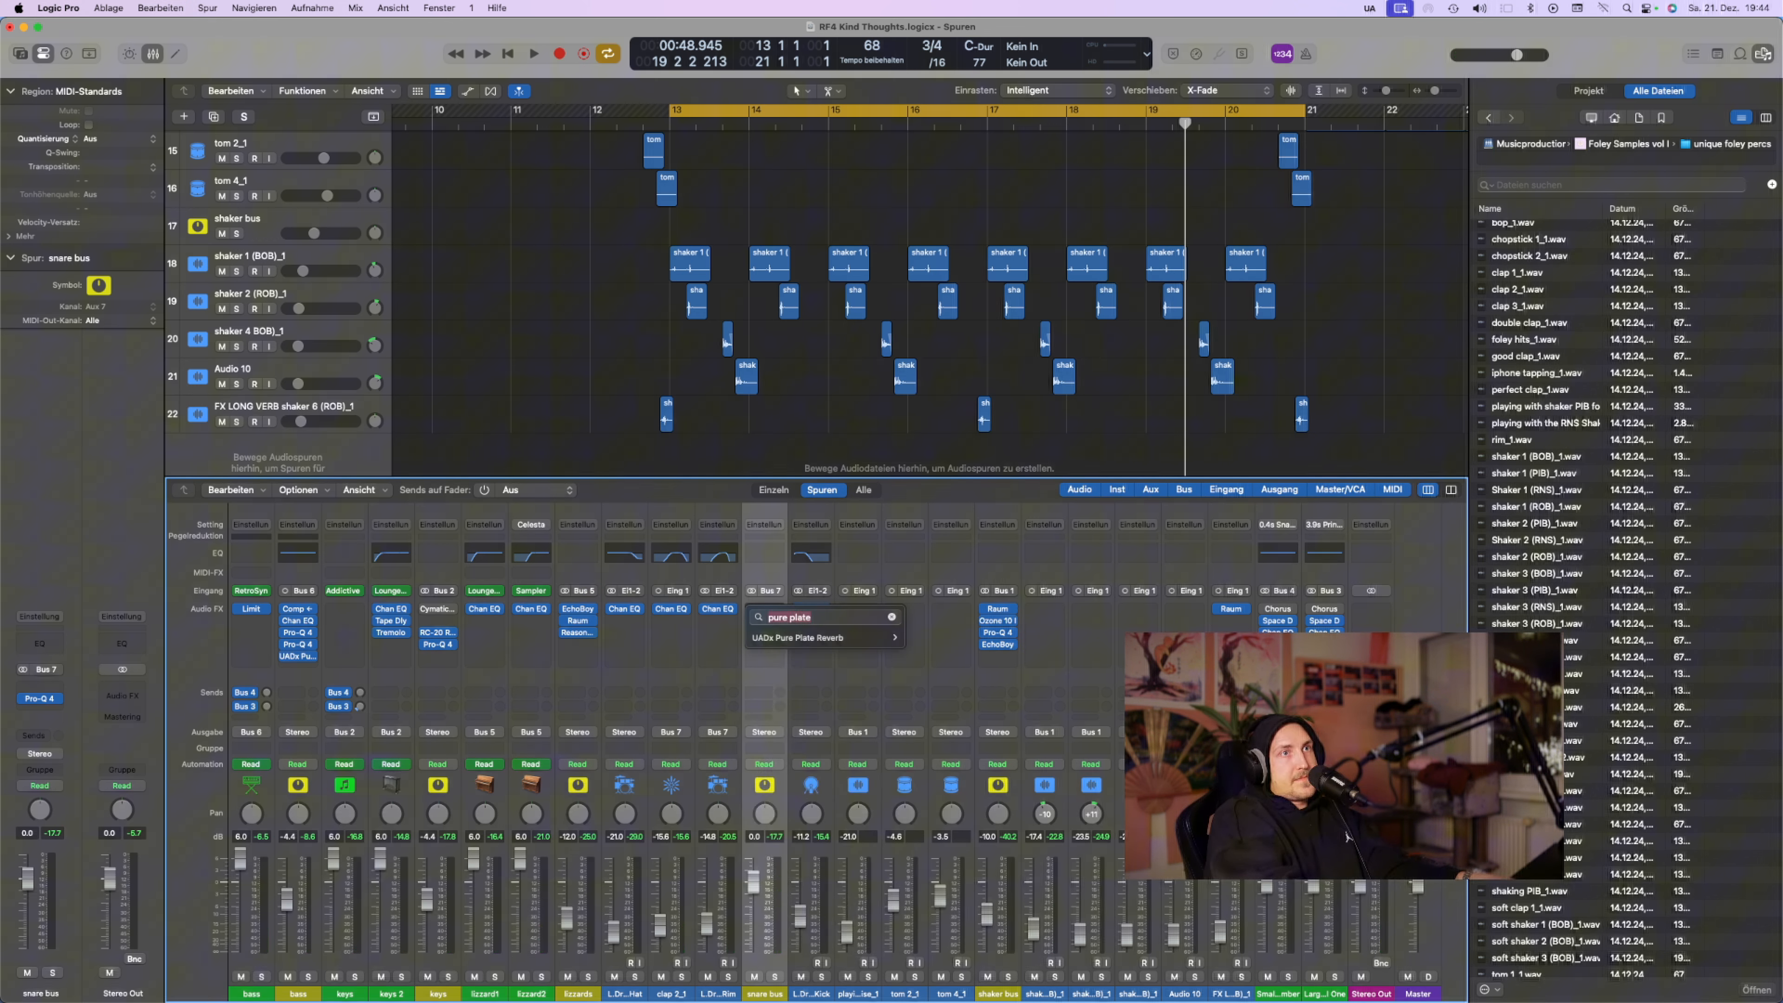
{"action": "type", "text": " plate"}
{"action": "left_click", "coordinate": [807, 636]}
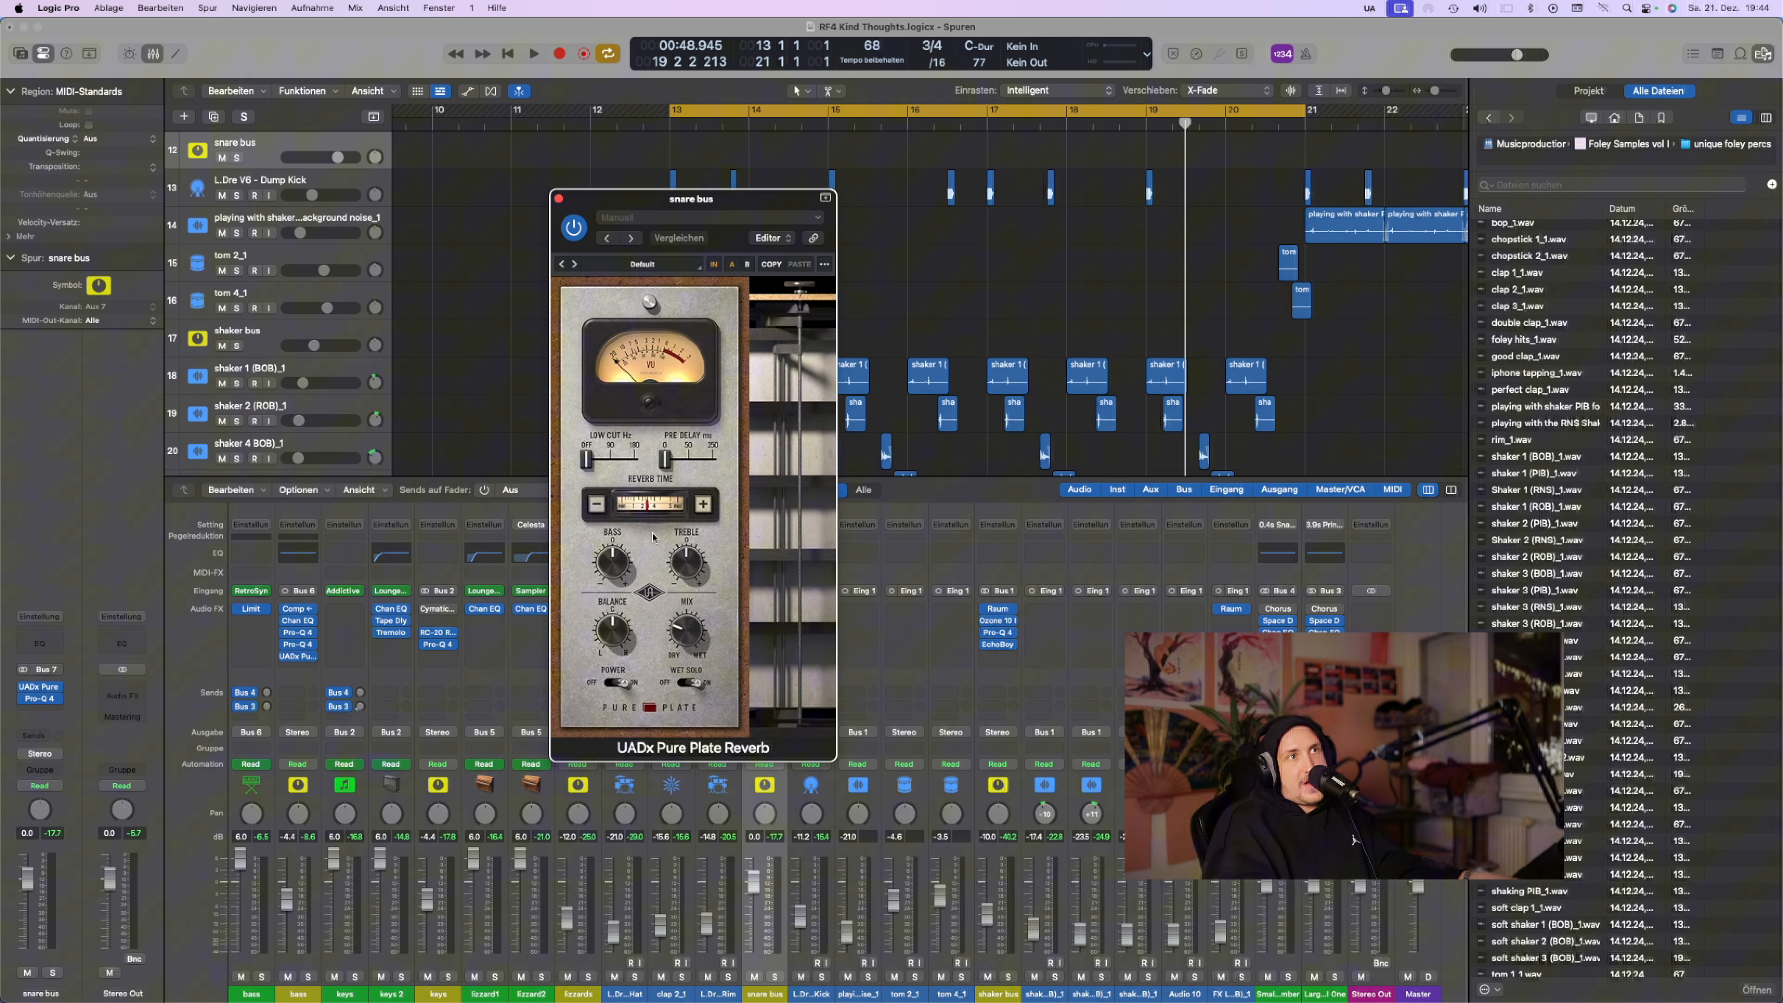
While the loop plays, reduce the plate reverb's mix, bass and reverb time, and set its low cut to 180 Hz
{"action": "key", "text": "space"}
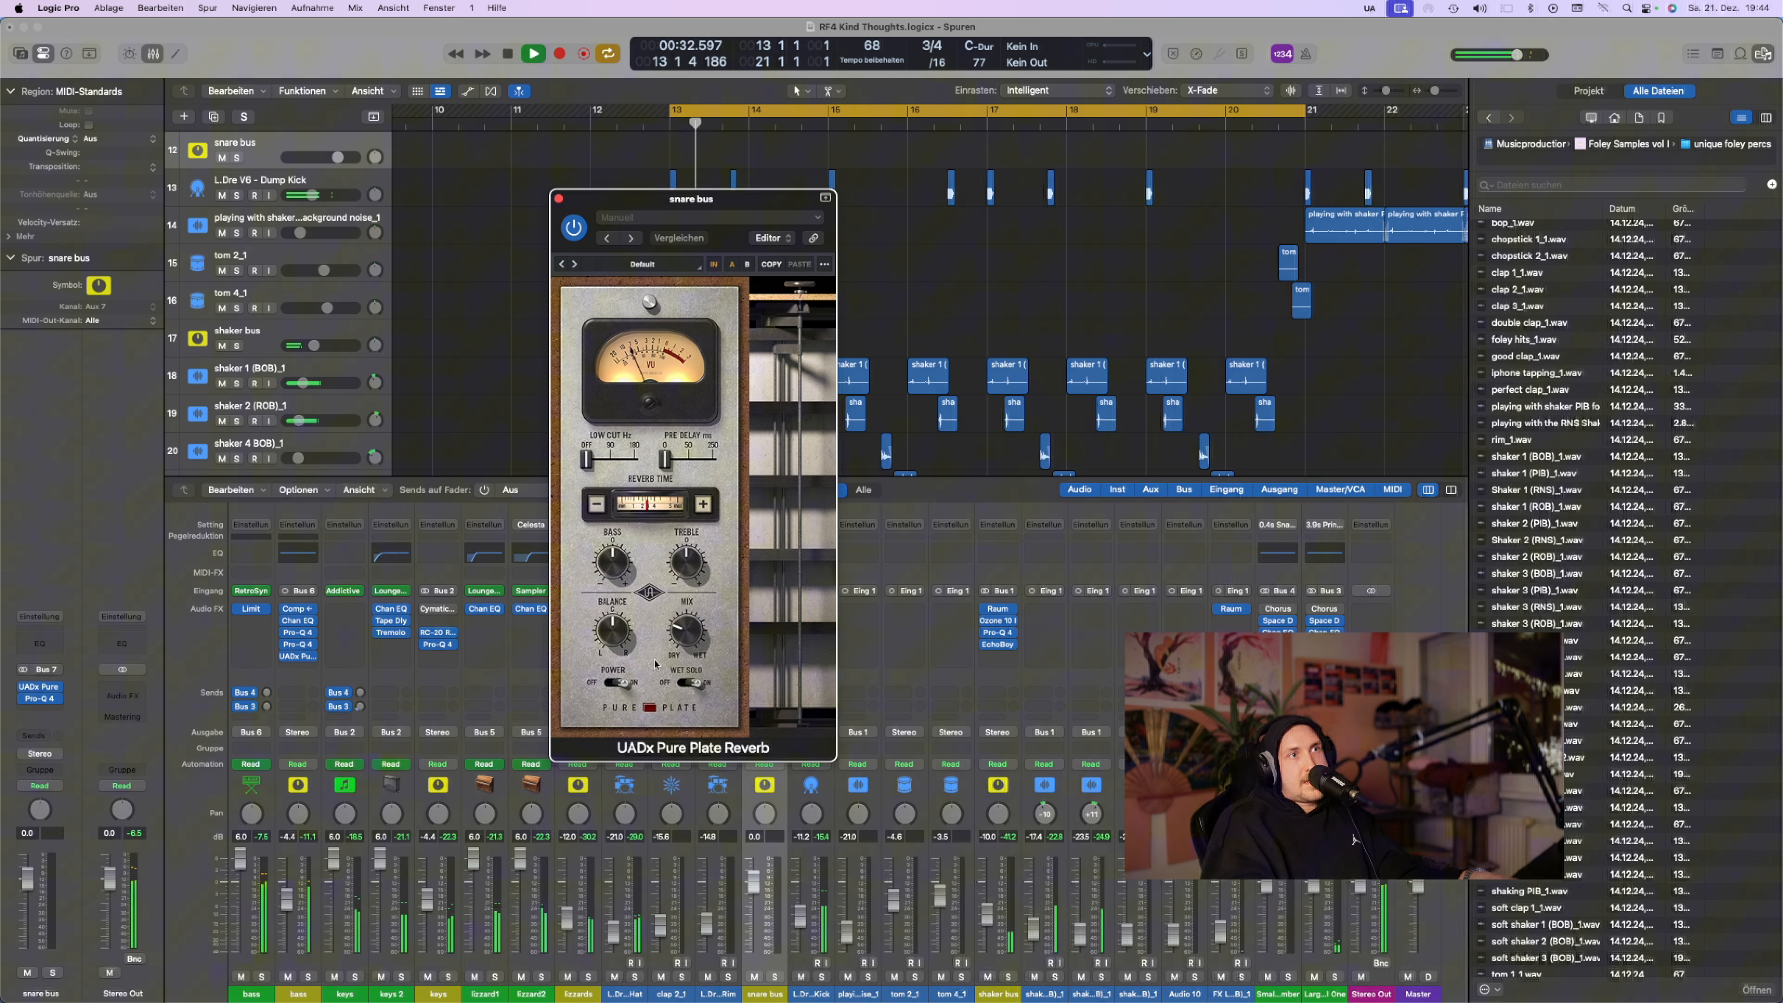
{"action": "left_click_drag", "start_coordinate": [686, 635], "coordinate": [685, 654]}
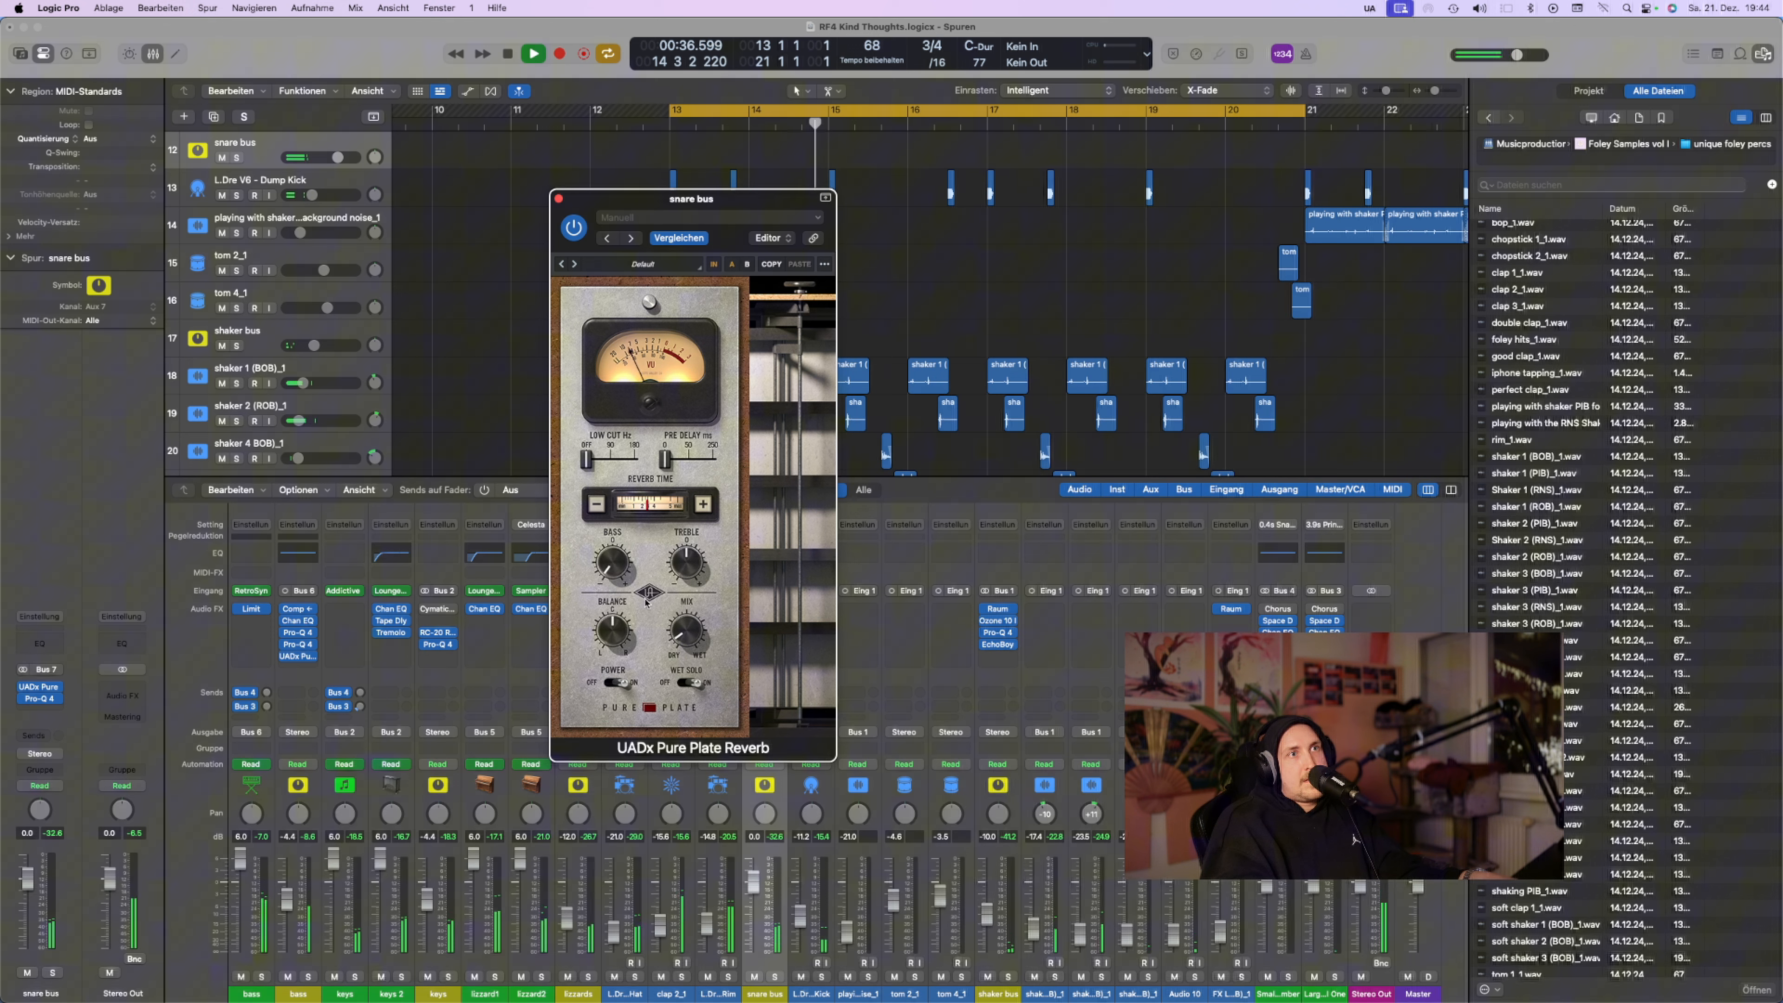
{"action": "left_click", "coordinate": [595, 507]}
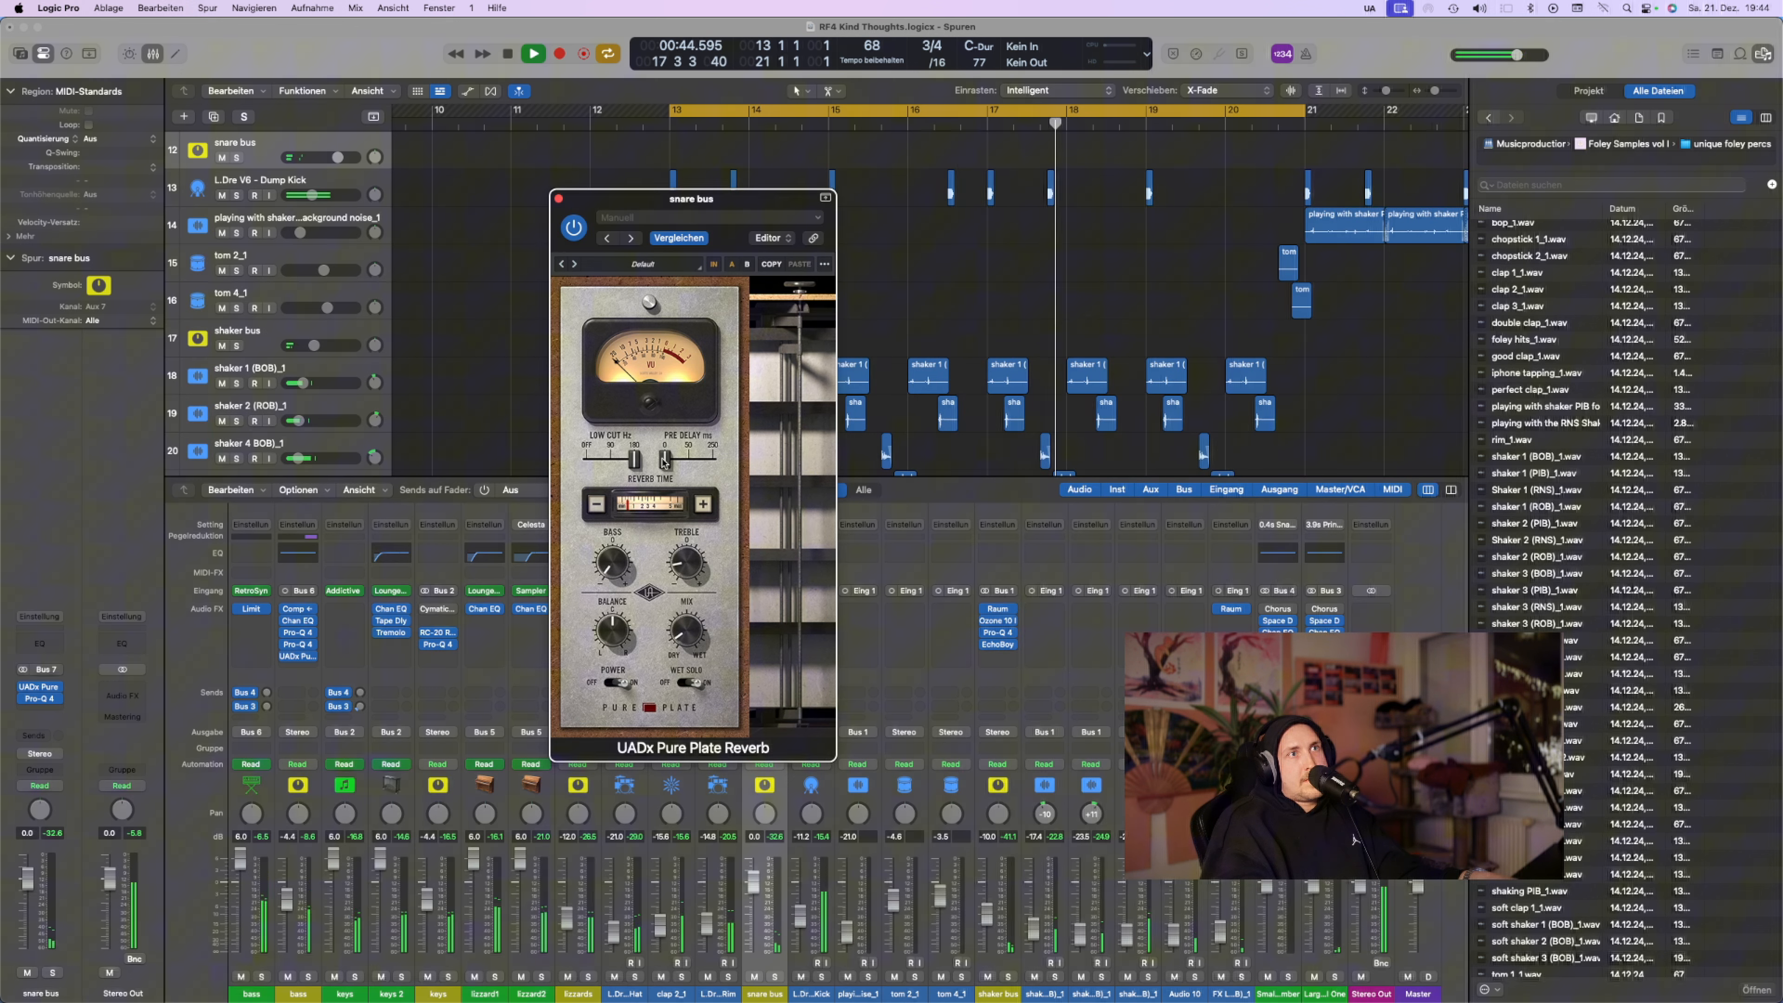
Audition plate reverb pre-delays up to 250 ms and return the pre-delay to 0 ms
{"action": "left_click_drag", "start_coordinate": [664, 461], "coordinate": [705, 463]}
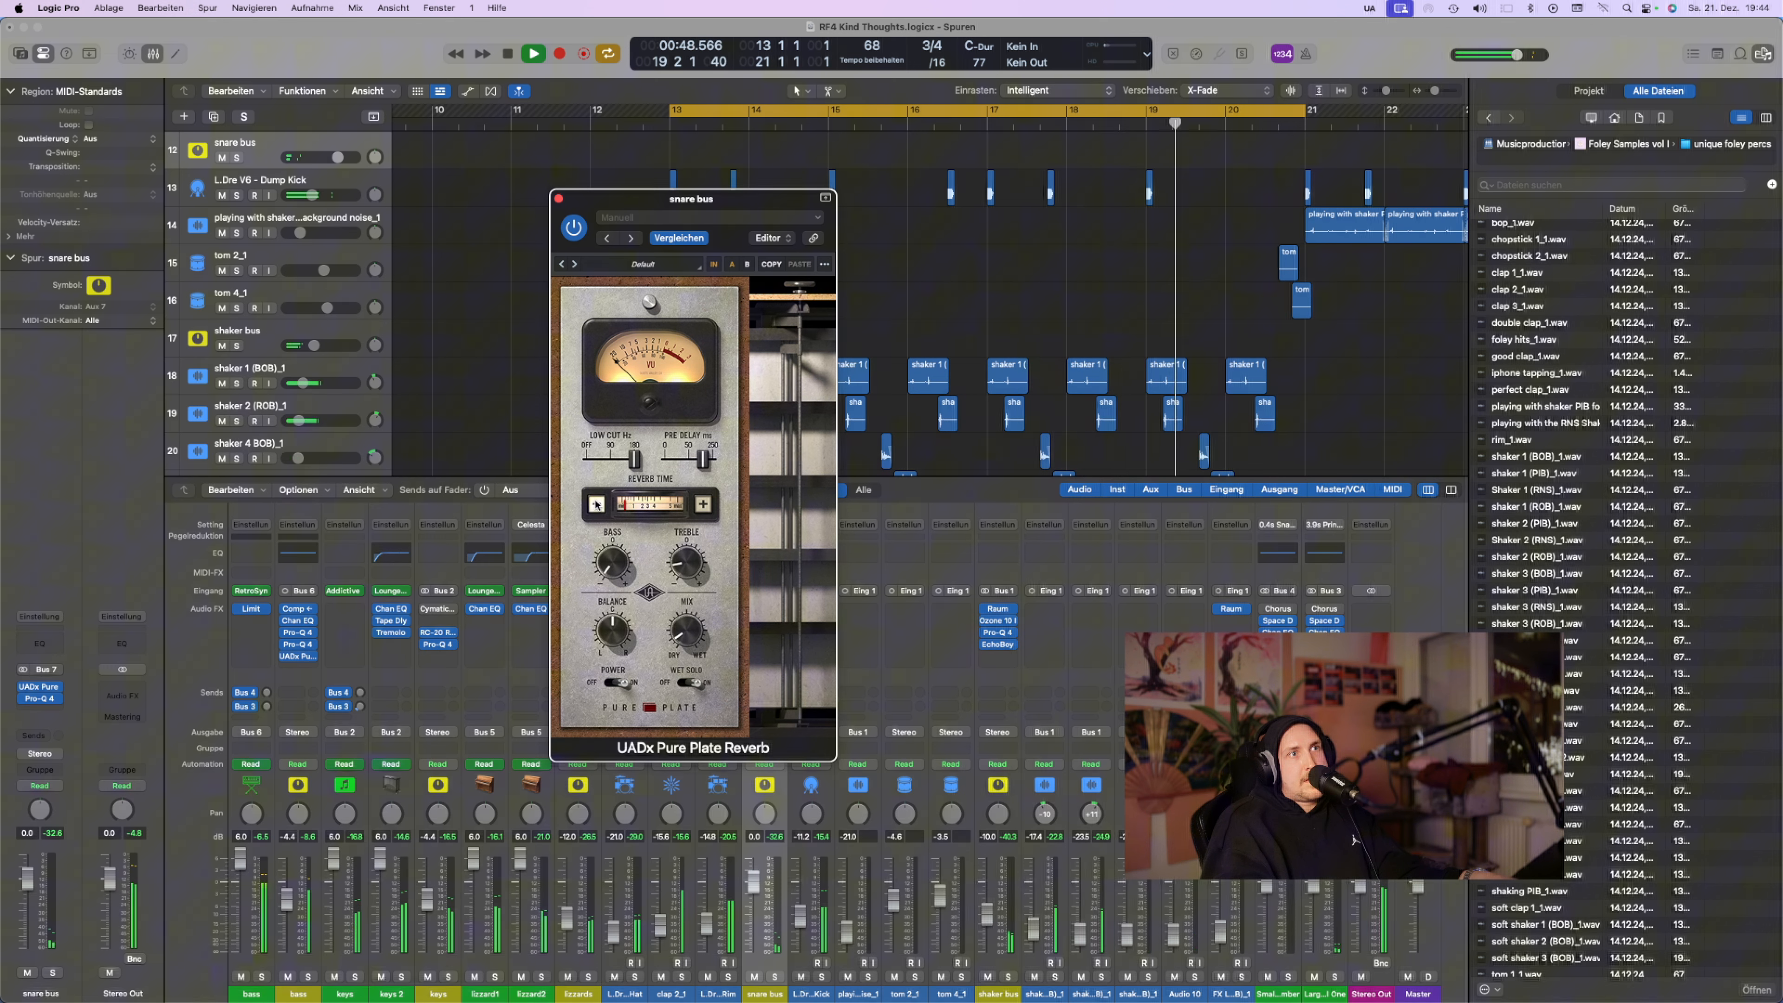
{"action": "left_click_drag", "start_coordinate": [702, 460], "coordinate": [735, 461]}
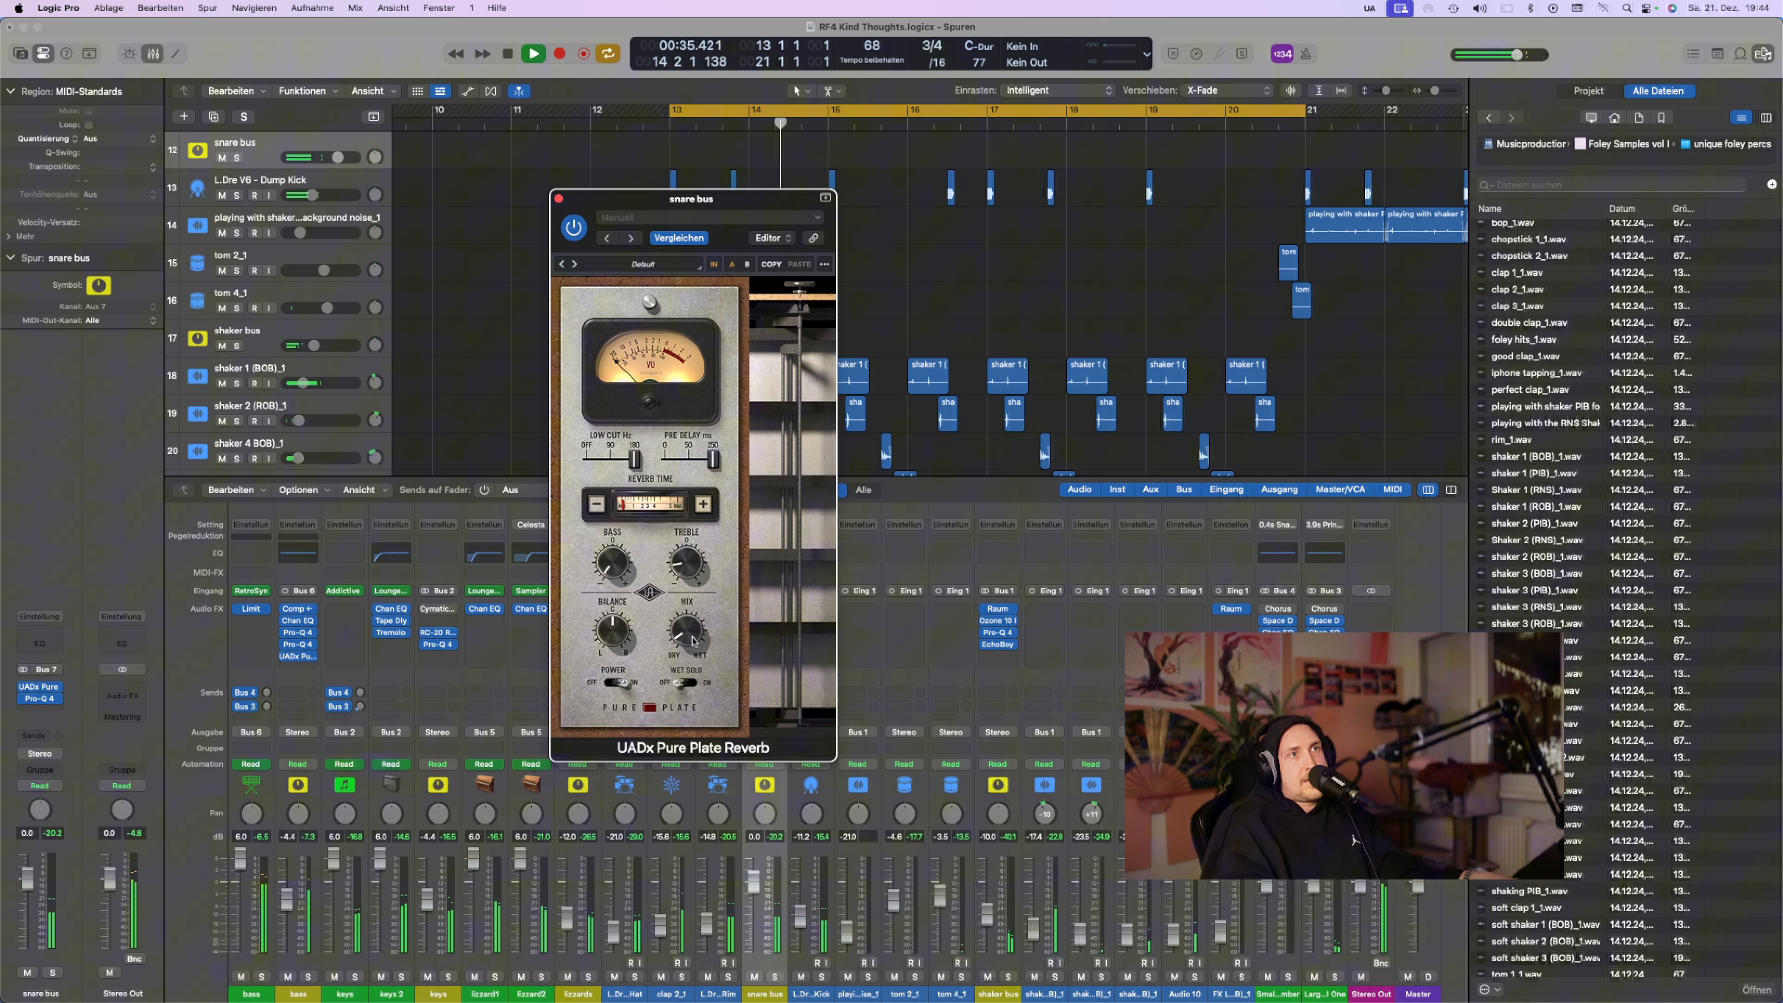
{"action": "left_click_drag", "start_coordinate": [712, 460], "coordinate": [668, 460]}
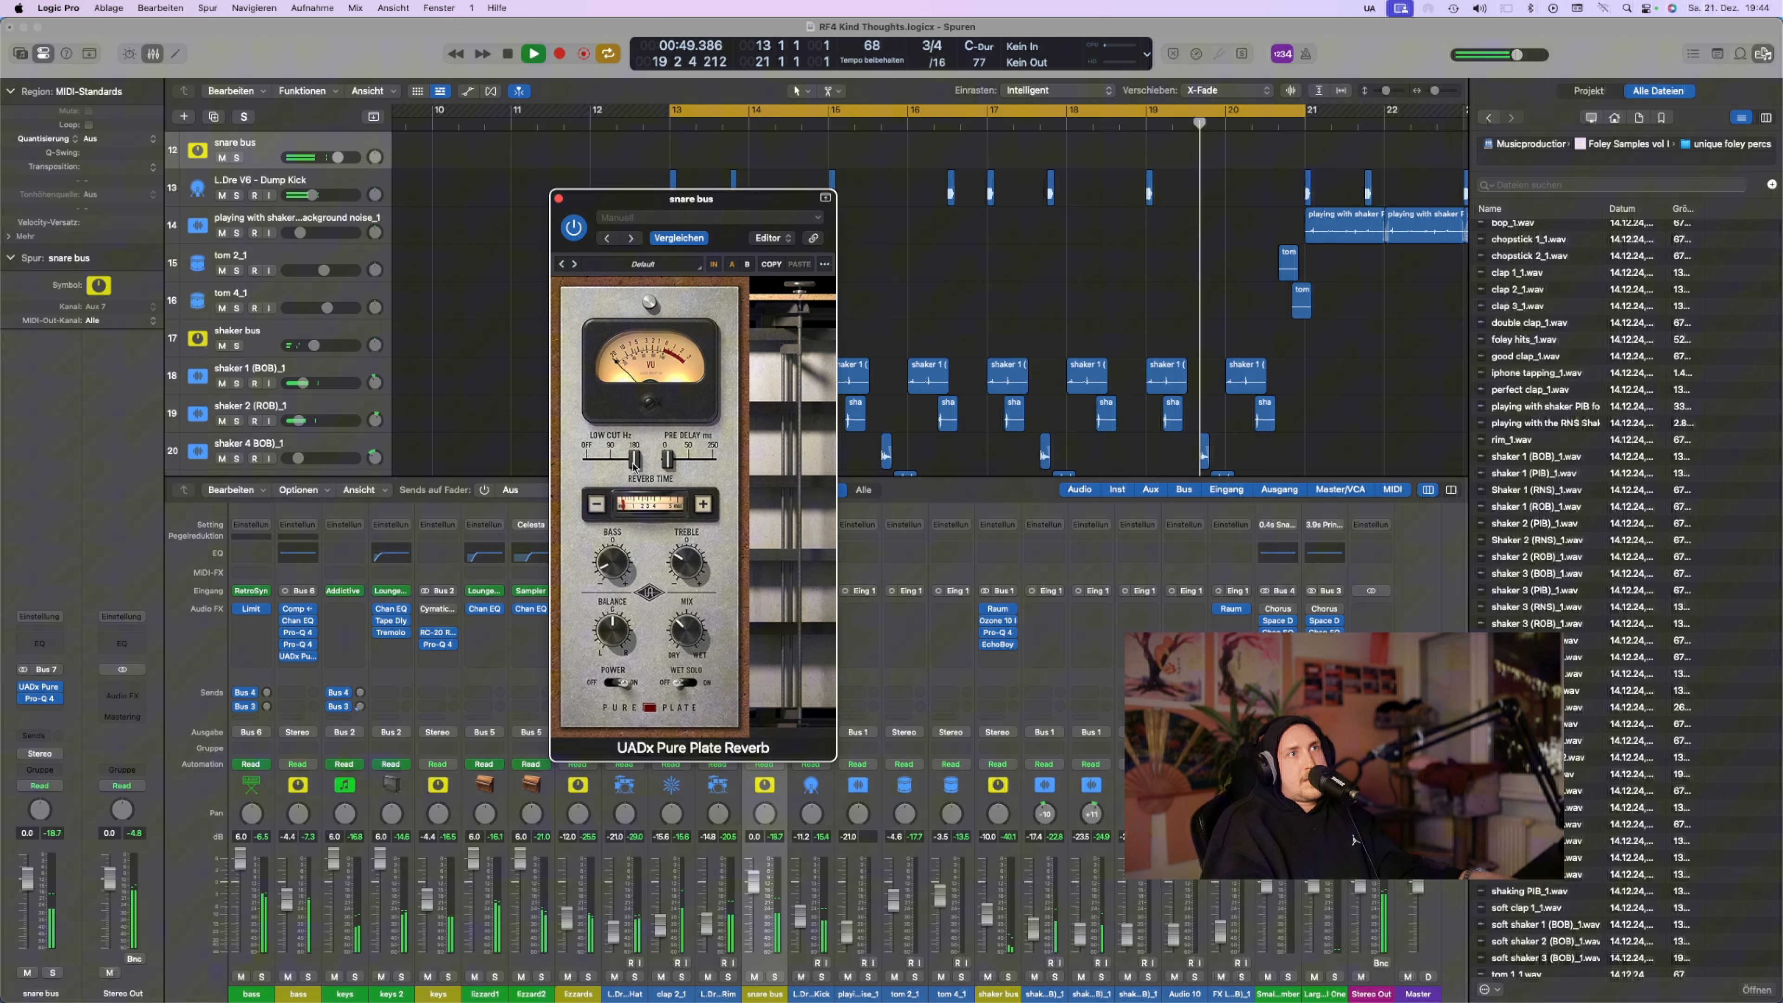
{"action": "left_click_drag", "start_coordinate": [668, 461], "coordinate": [635, 477]}
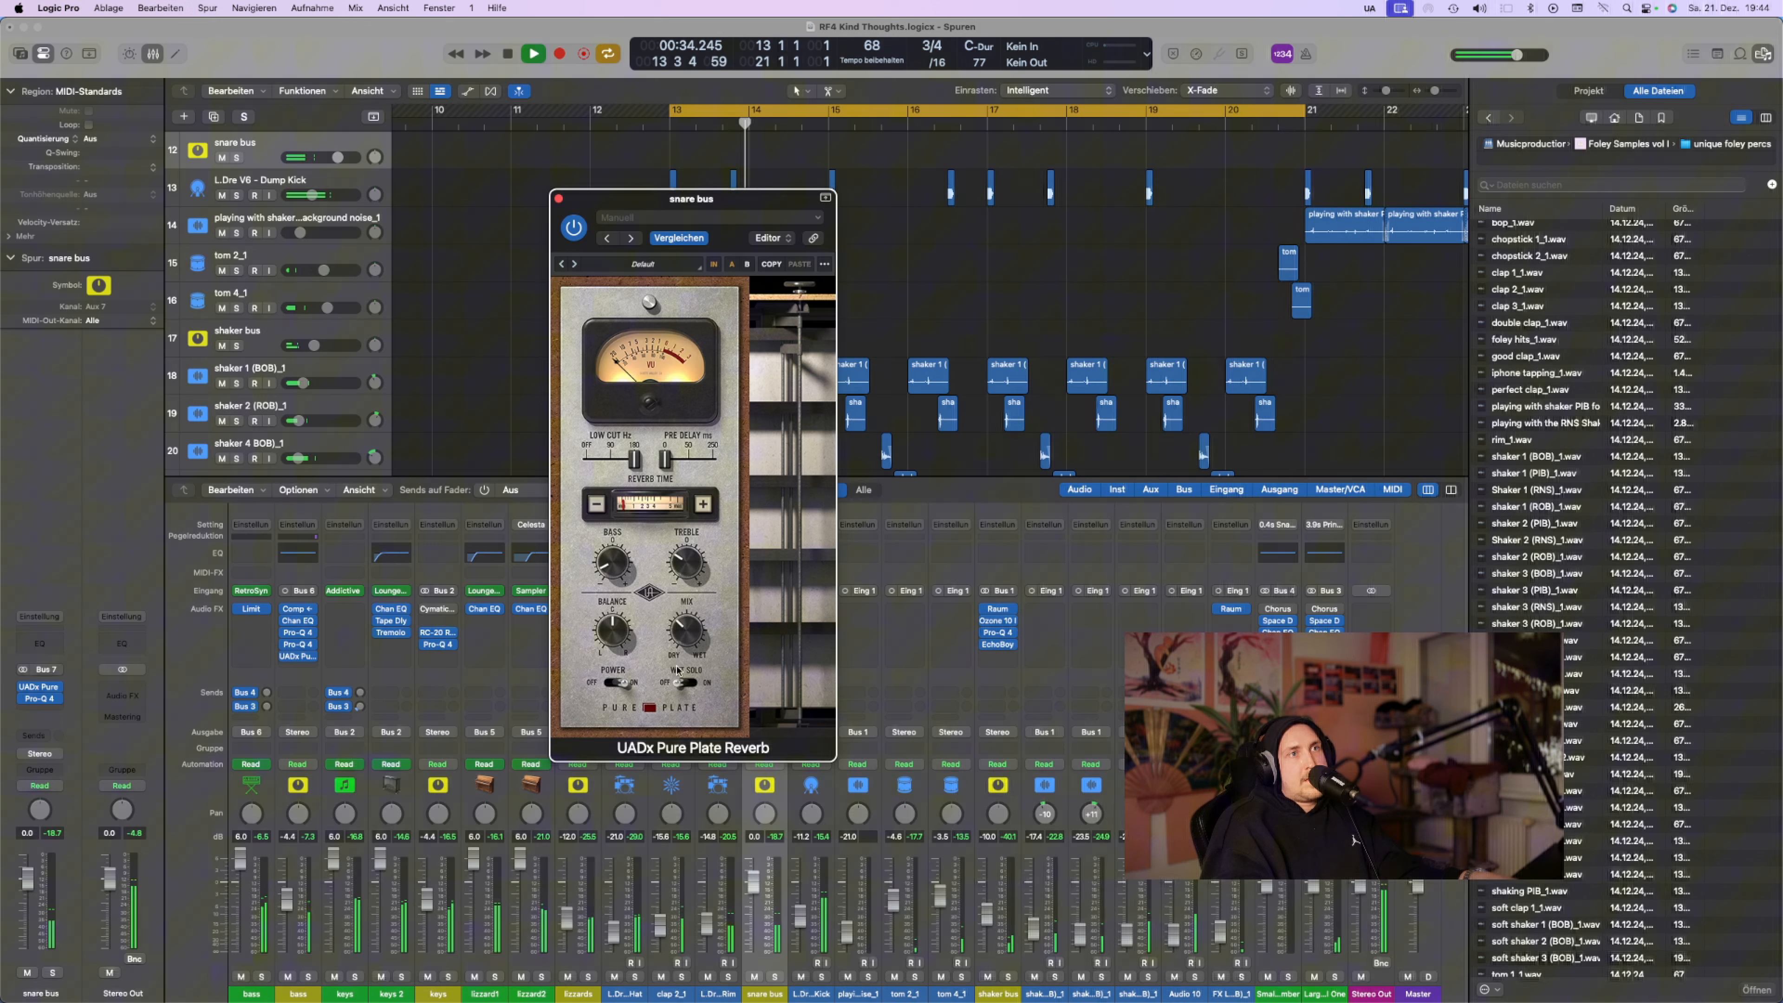
Close the plate reverb and set the snare bus fader to -3.8 dB while auditioning the loop
{"action": "key", "text": "space"}
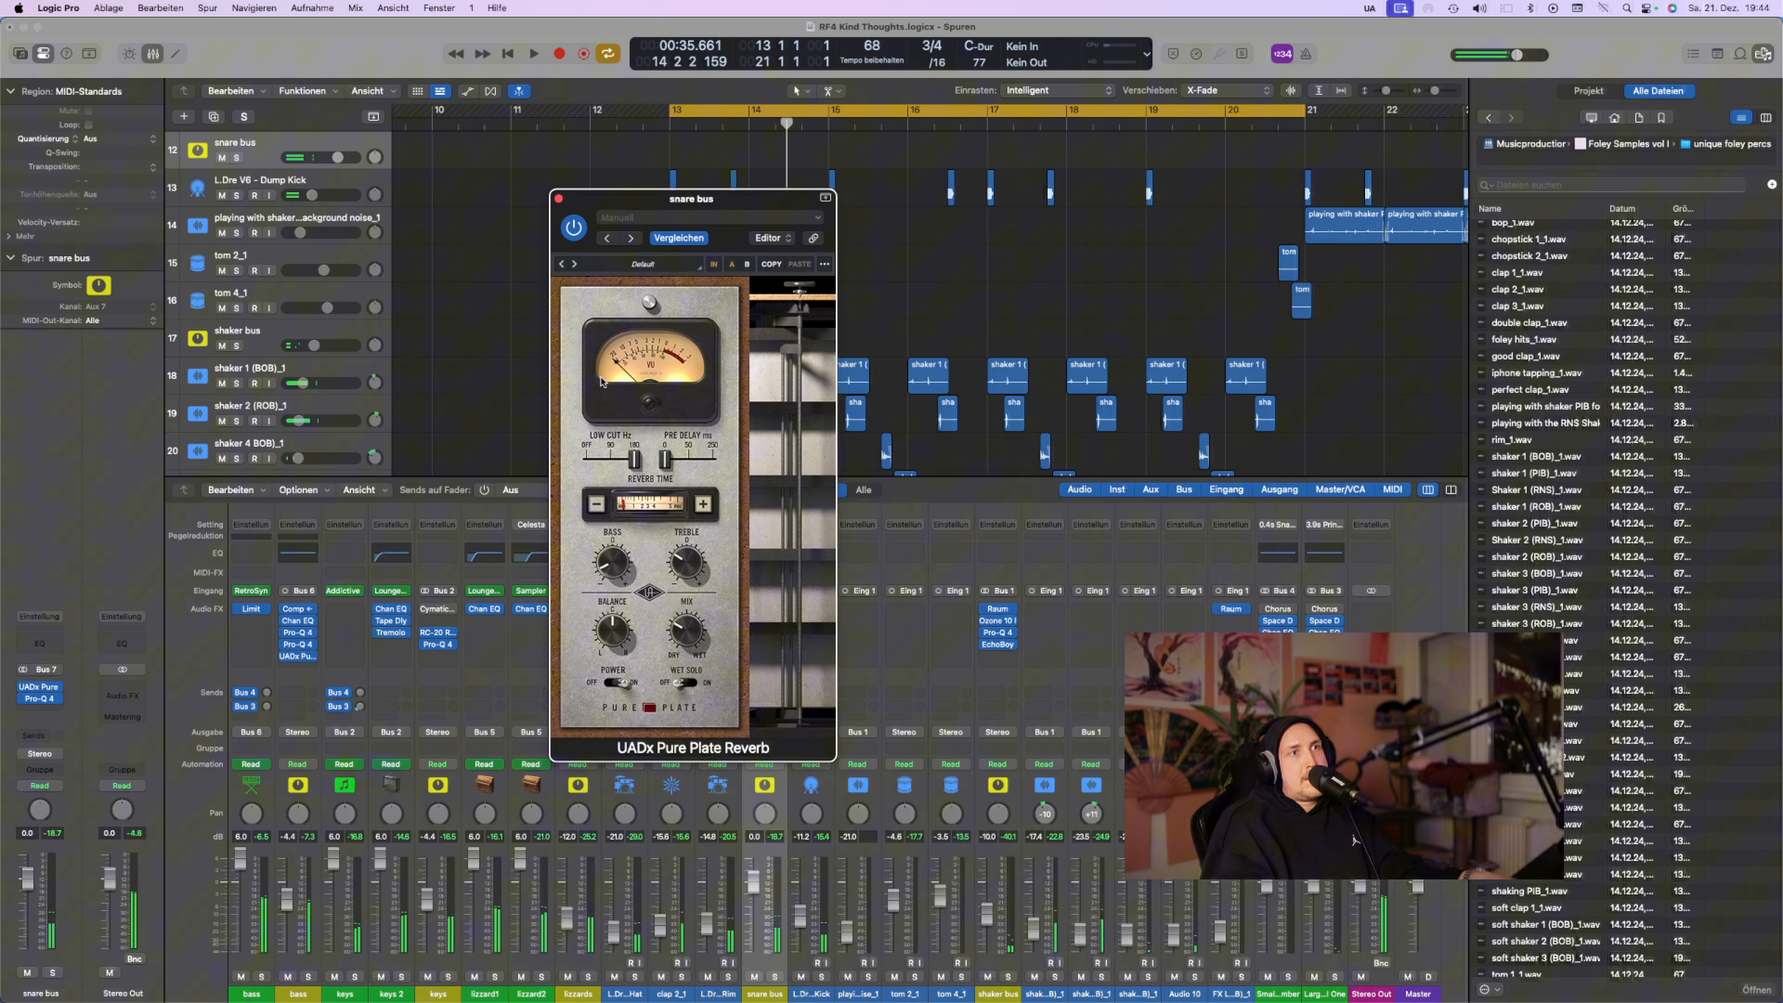
{"action": "left_click", "coordinate": [559, 199]}
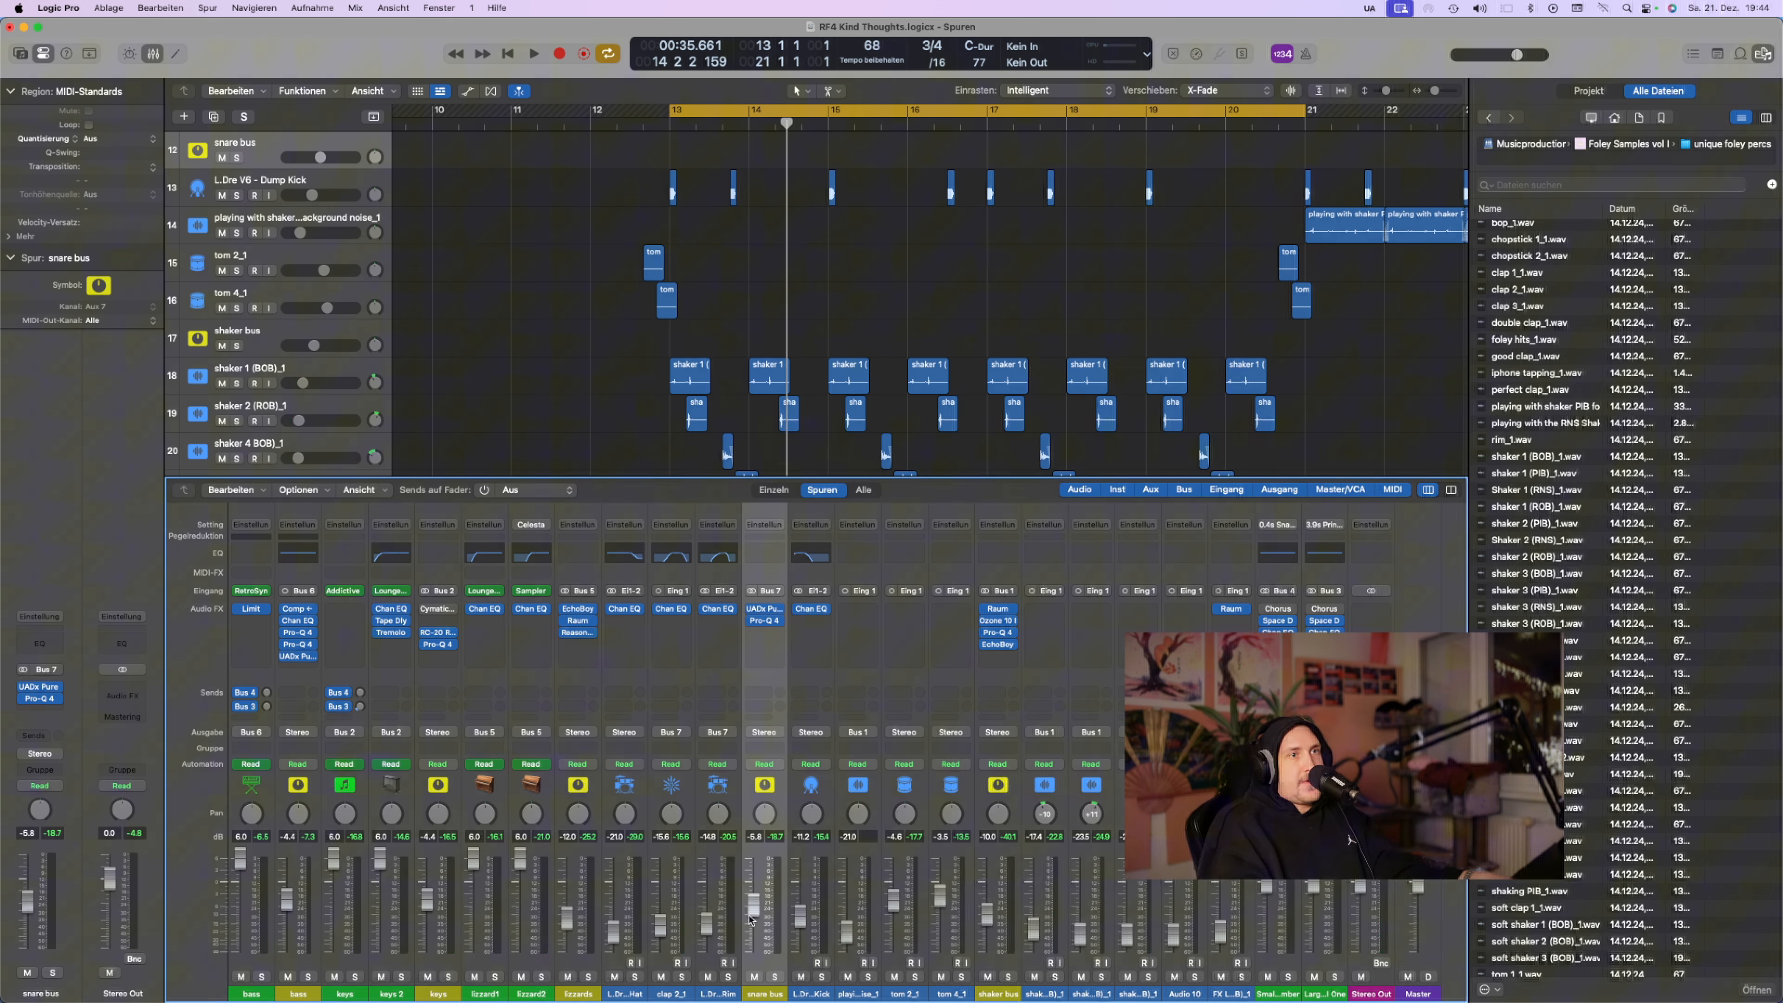
{"action": "key", "text": "space"}
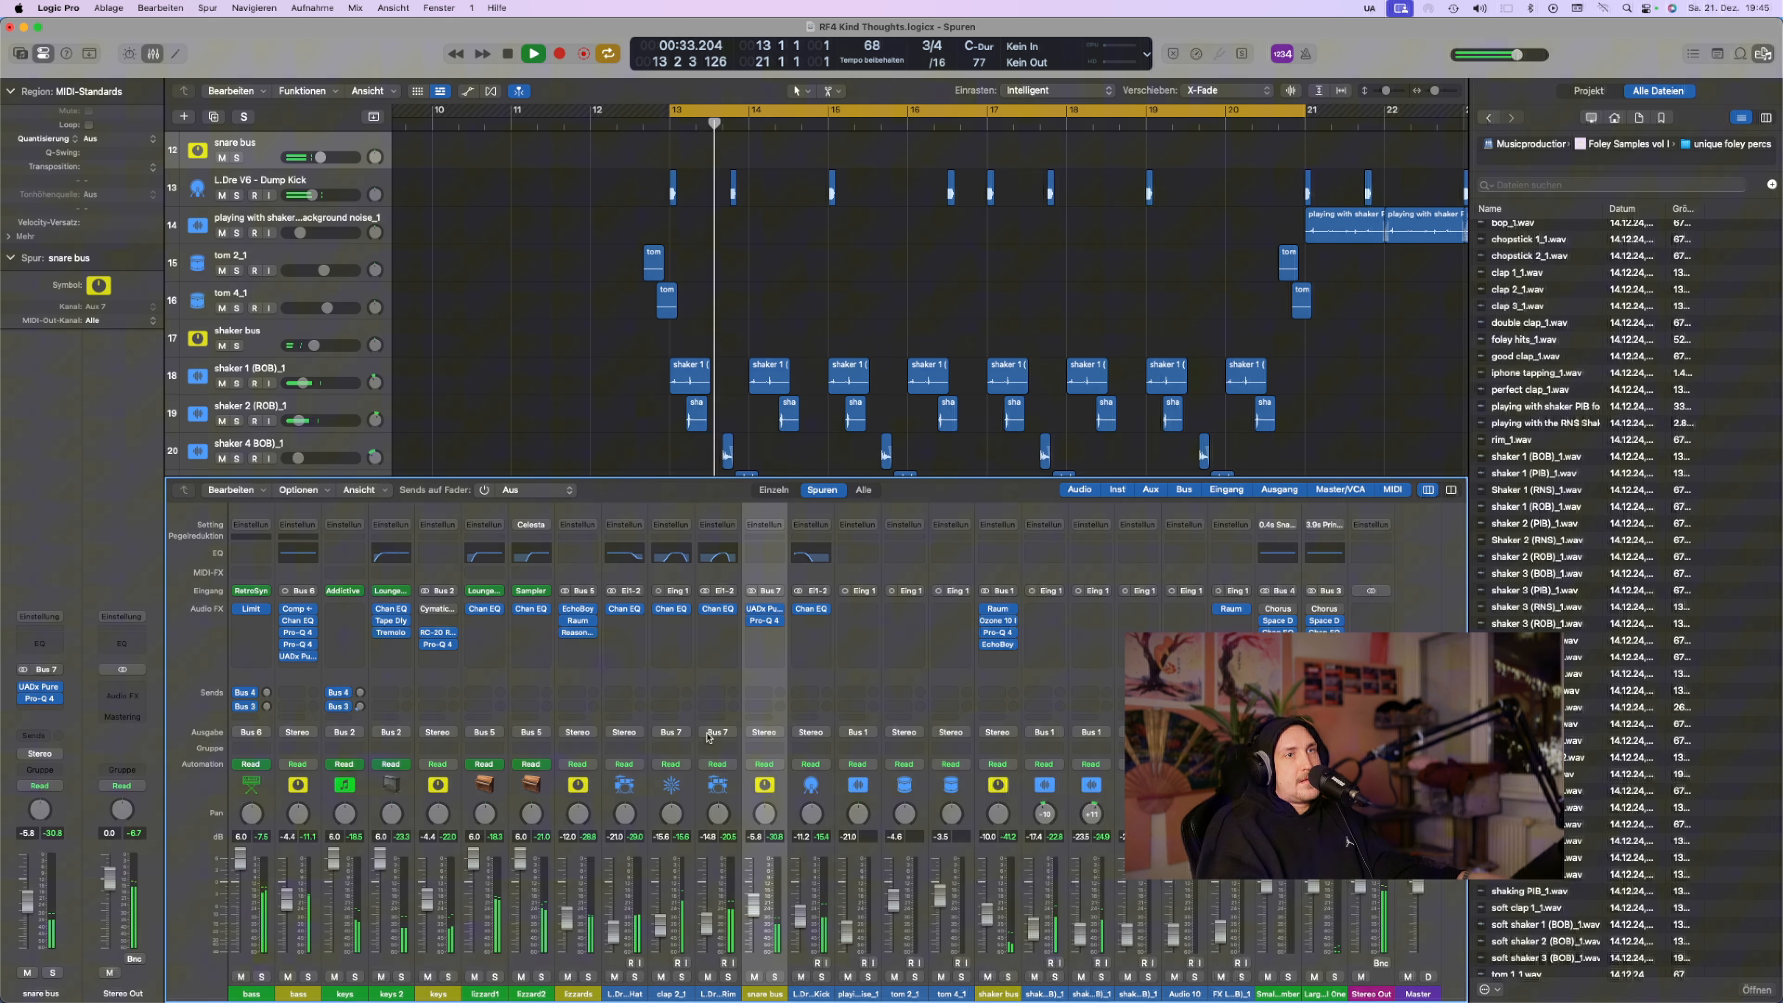
{"action": "left_click_drag", "start_coordinate": [752, 907], "coordinate": [752, 897]}
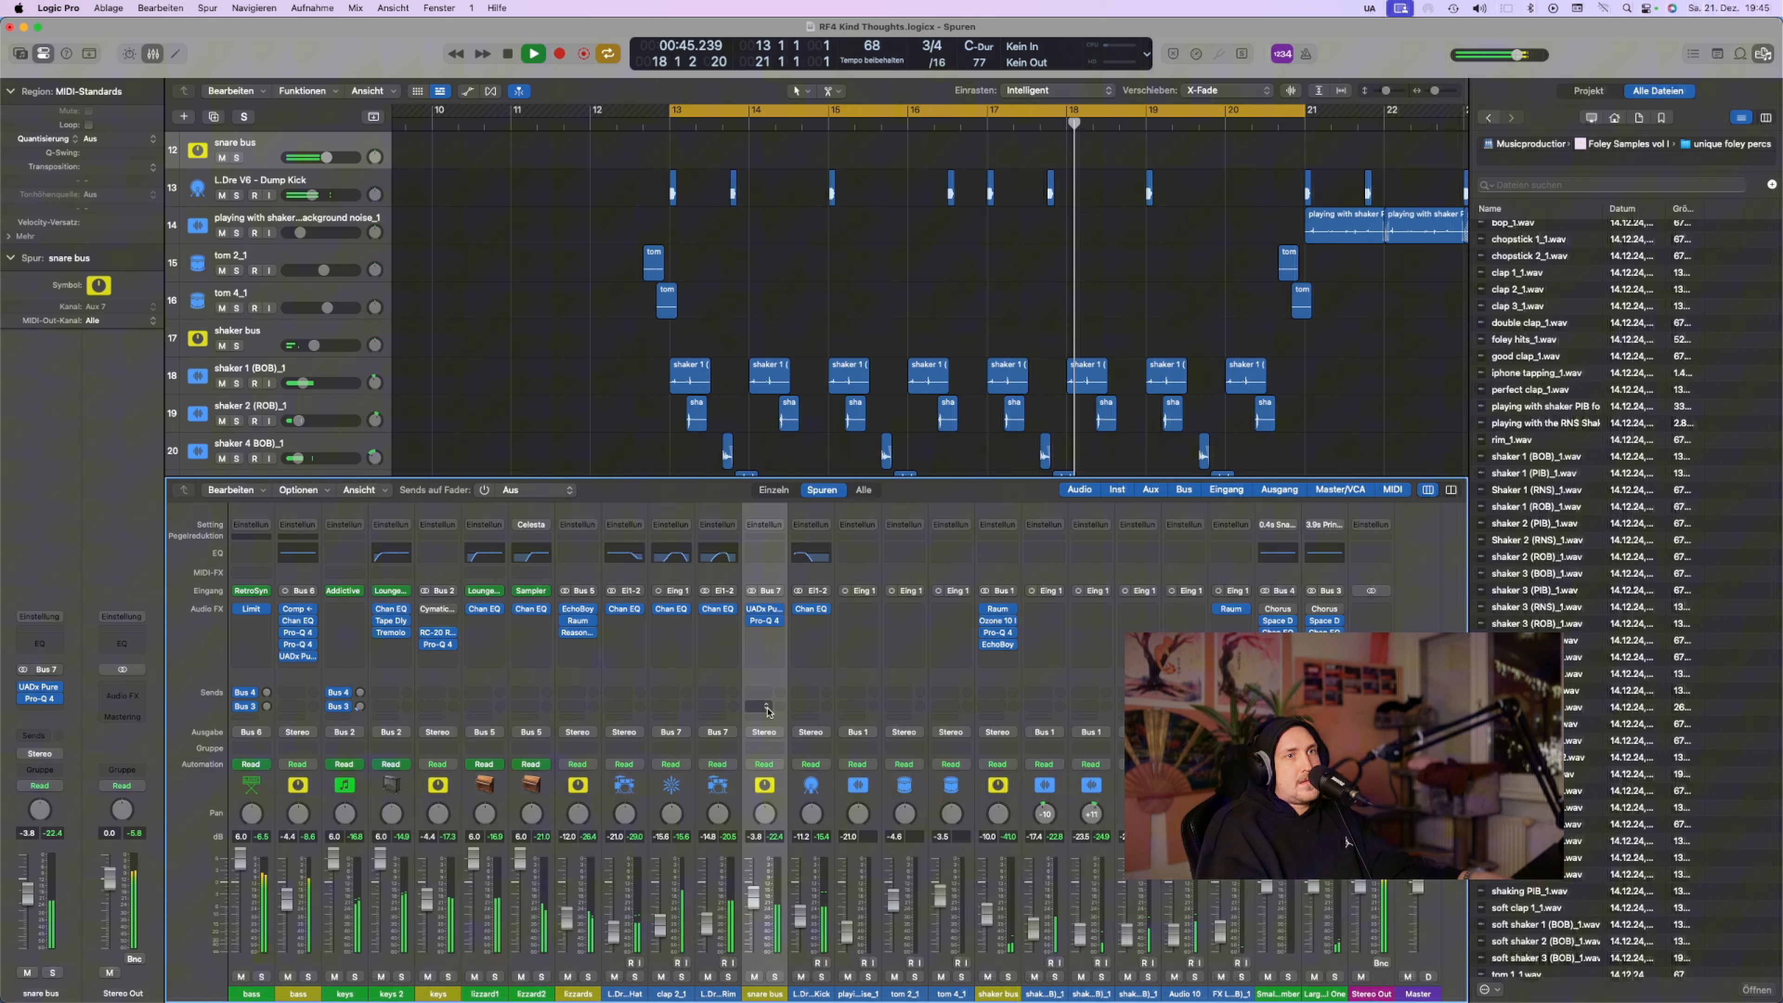
{"action": "key", "text": "space"}
Insert Pro-Q 4 on the Dump Kick channel and add an 18 dB/oct low cut at about 18 Hz
{"action": "left_click", "coordinate": [810, 630]}
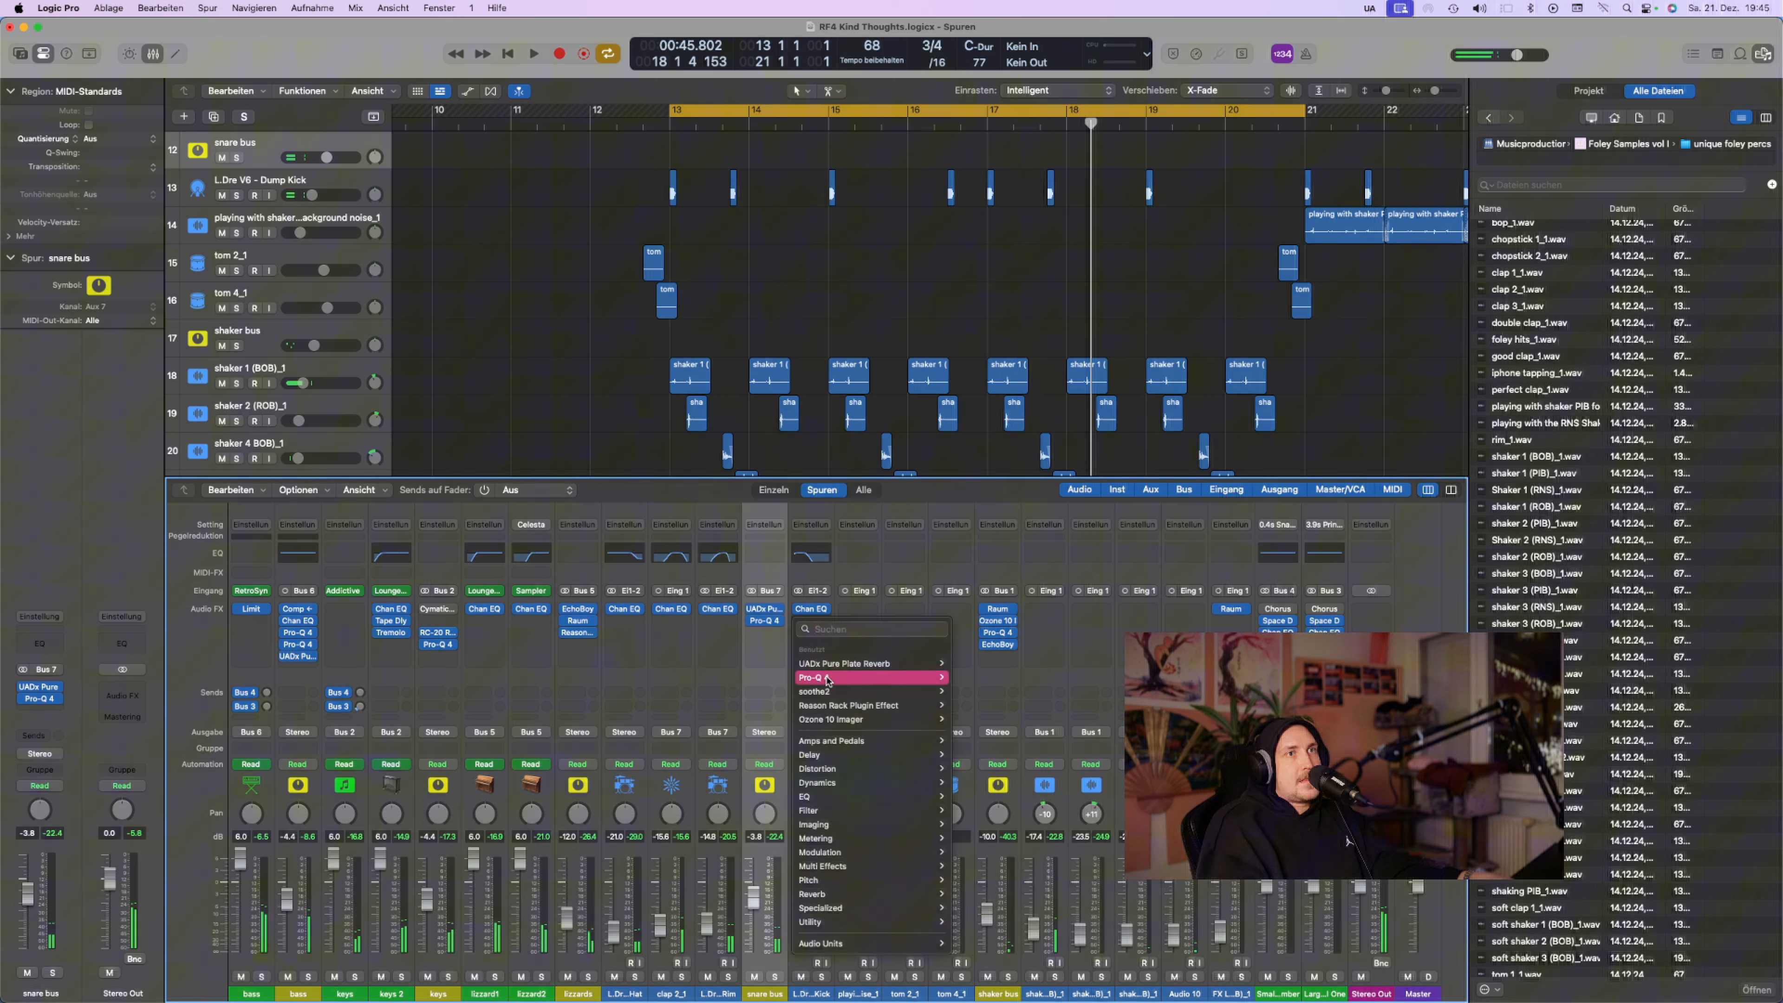
{"action": "left_click", "coordinate": [979, 678]}
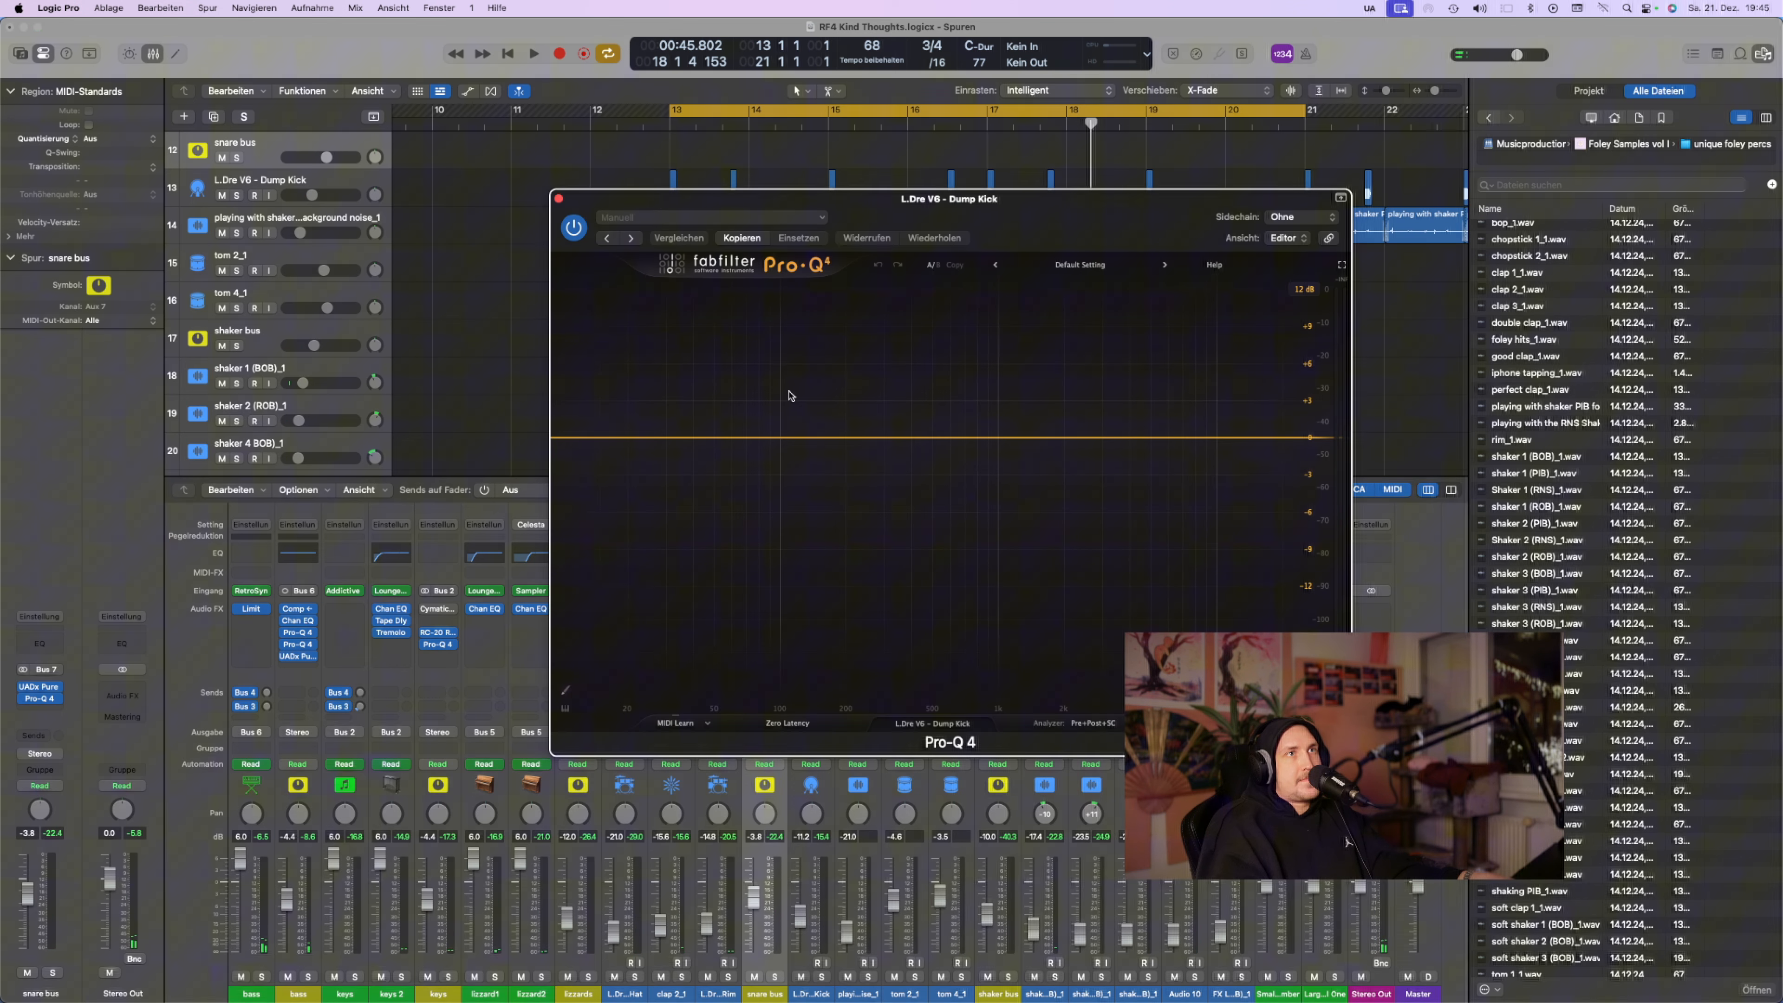
{"action": "key", "text": "space"}
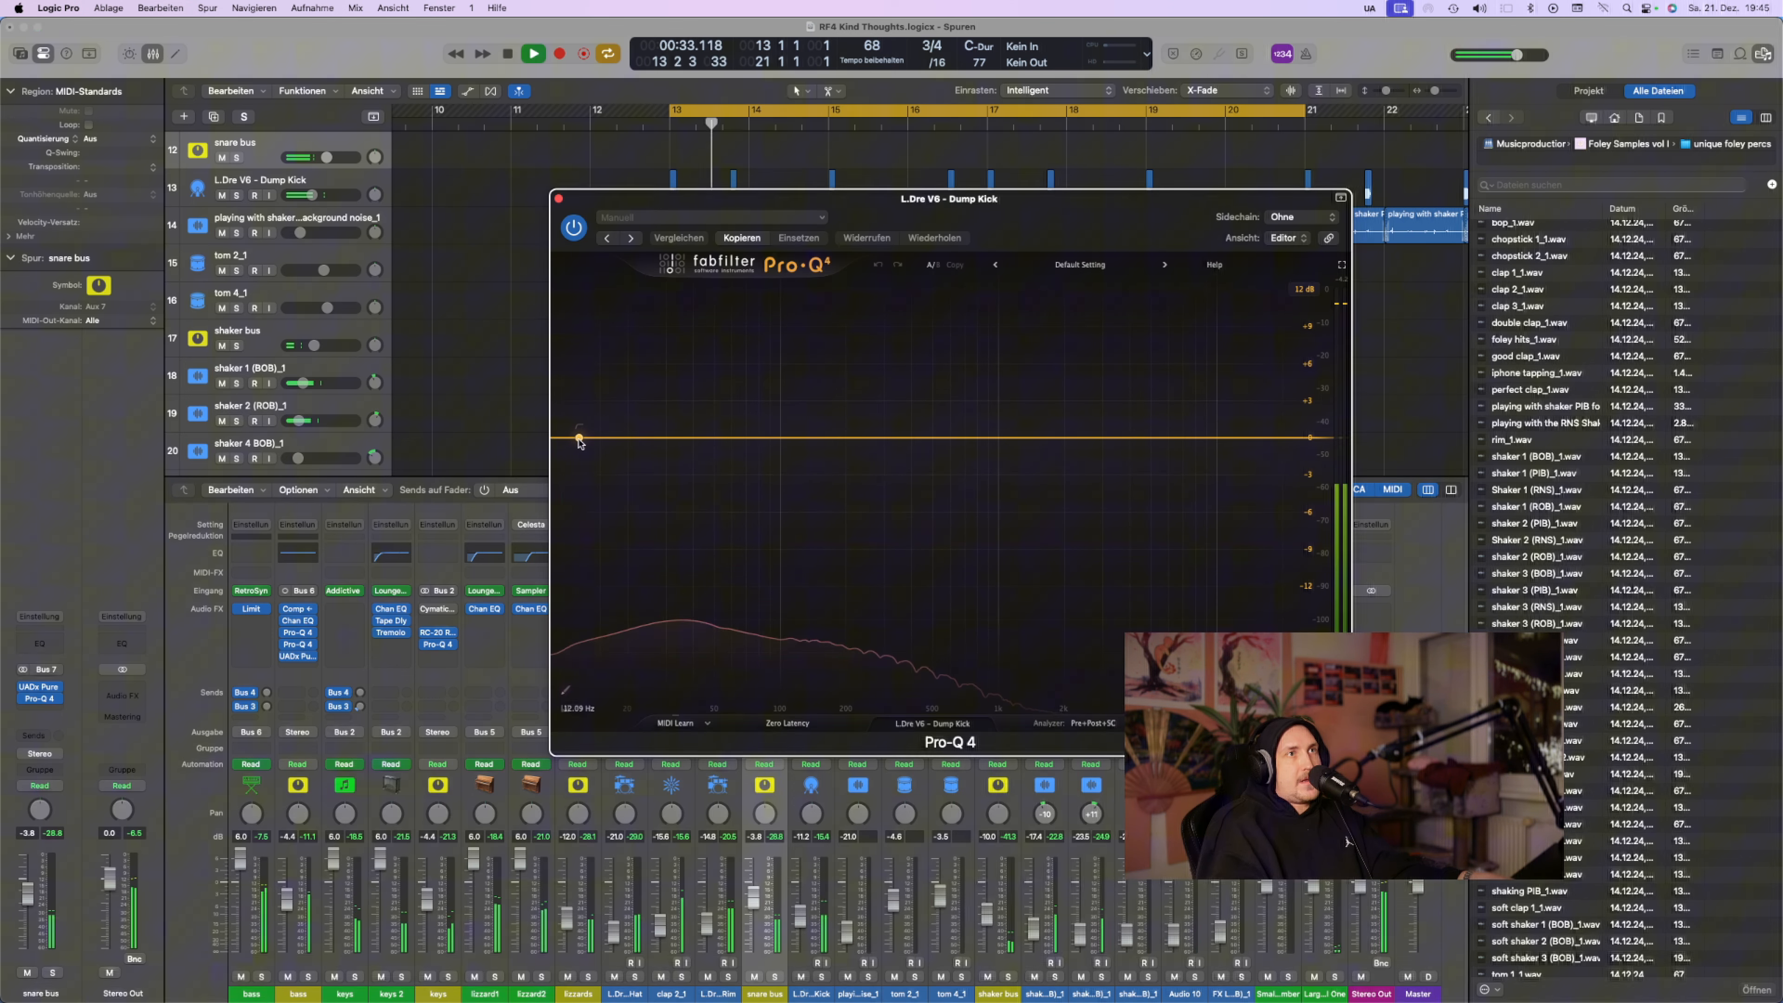
{"action": "left_click_drag", "start_coordinate": [578, 438], "coordinate": [617, 436]}
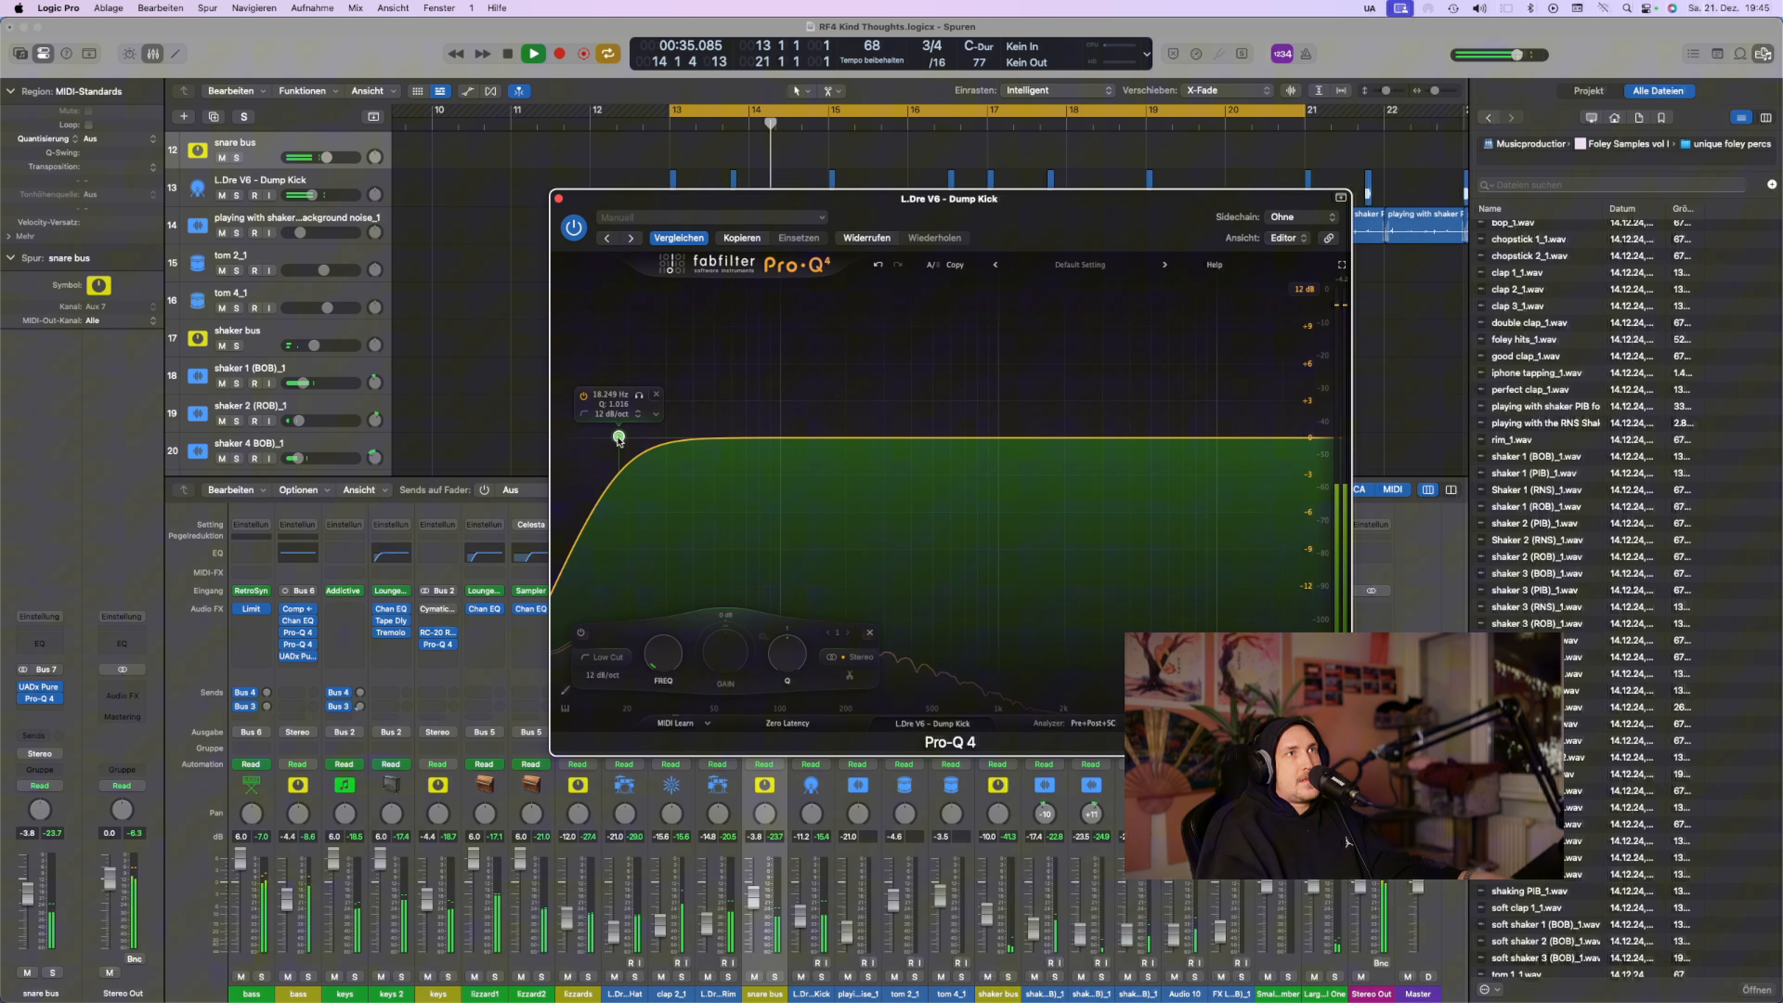
{"action": "scroll", "coordinate": [617, 441], "scroll_direction": "up", "scroll_amount": 2}
{"action": "scroll", "coordinate": [617, 441], "scroll_direction": "down", "scroll_amount": 1}
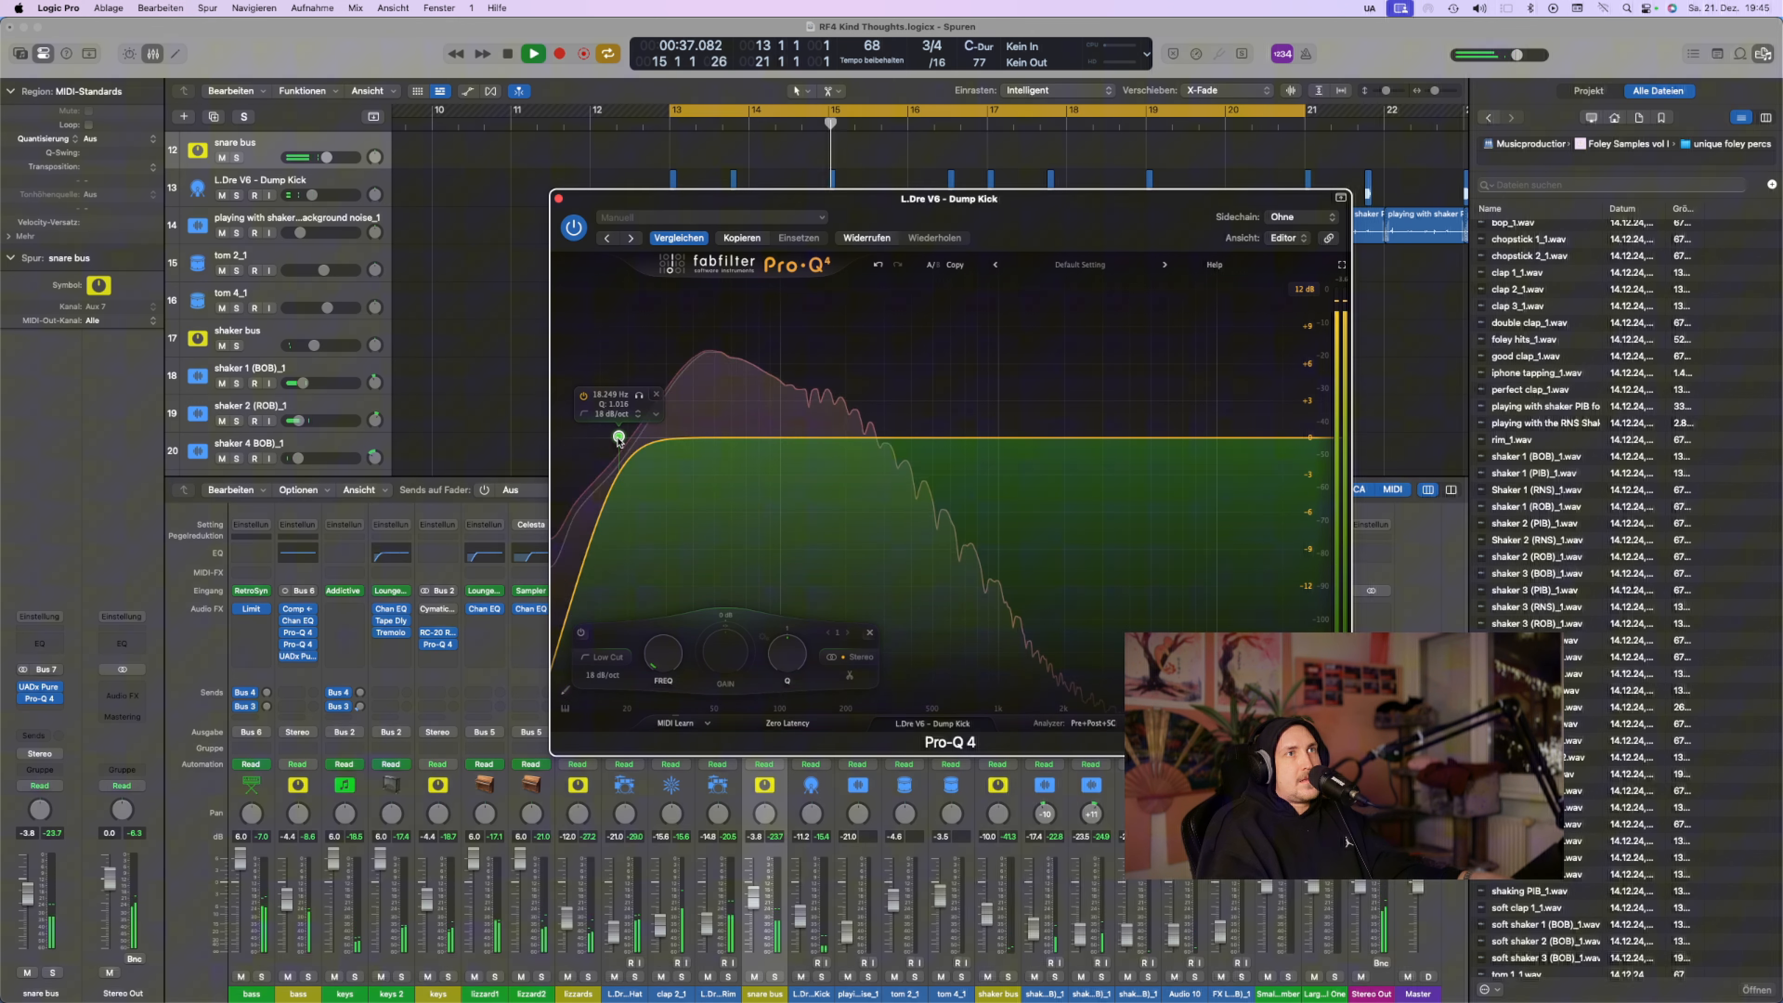
Add a spectral bell cut to the Dump Kick's Pro-Q 4 and move it to about 129 Hz near 0 dB
{"action": "left_click_drag", "start_coordinate": [1061, 438], "coordinate": [1010, 590]}
{"action": "right_click", "coordinate": [1007, 499]}
{"action": "left_click", "coordinate": [1060, 561]}
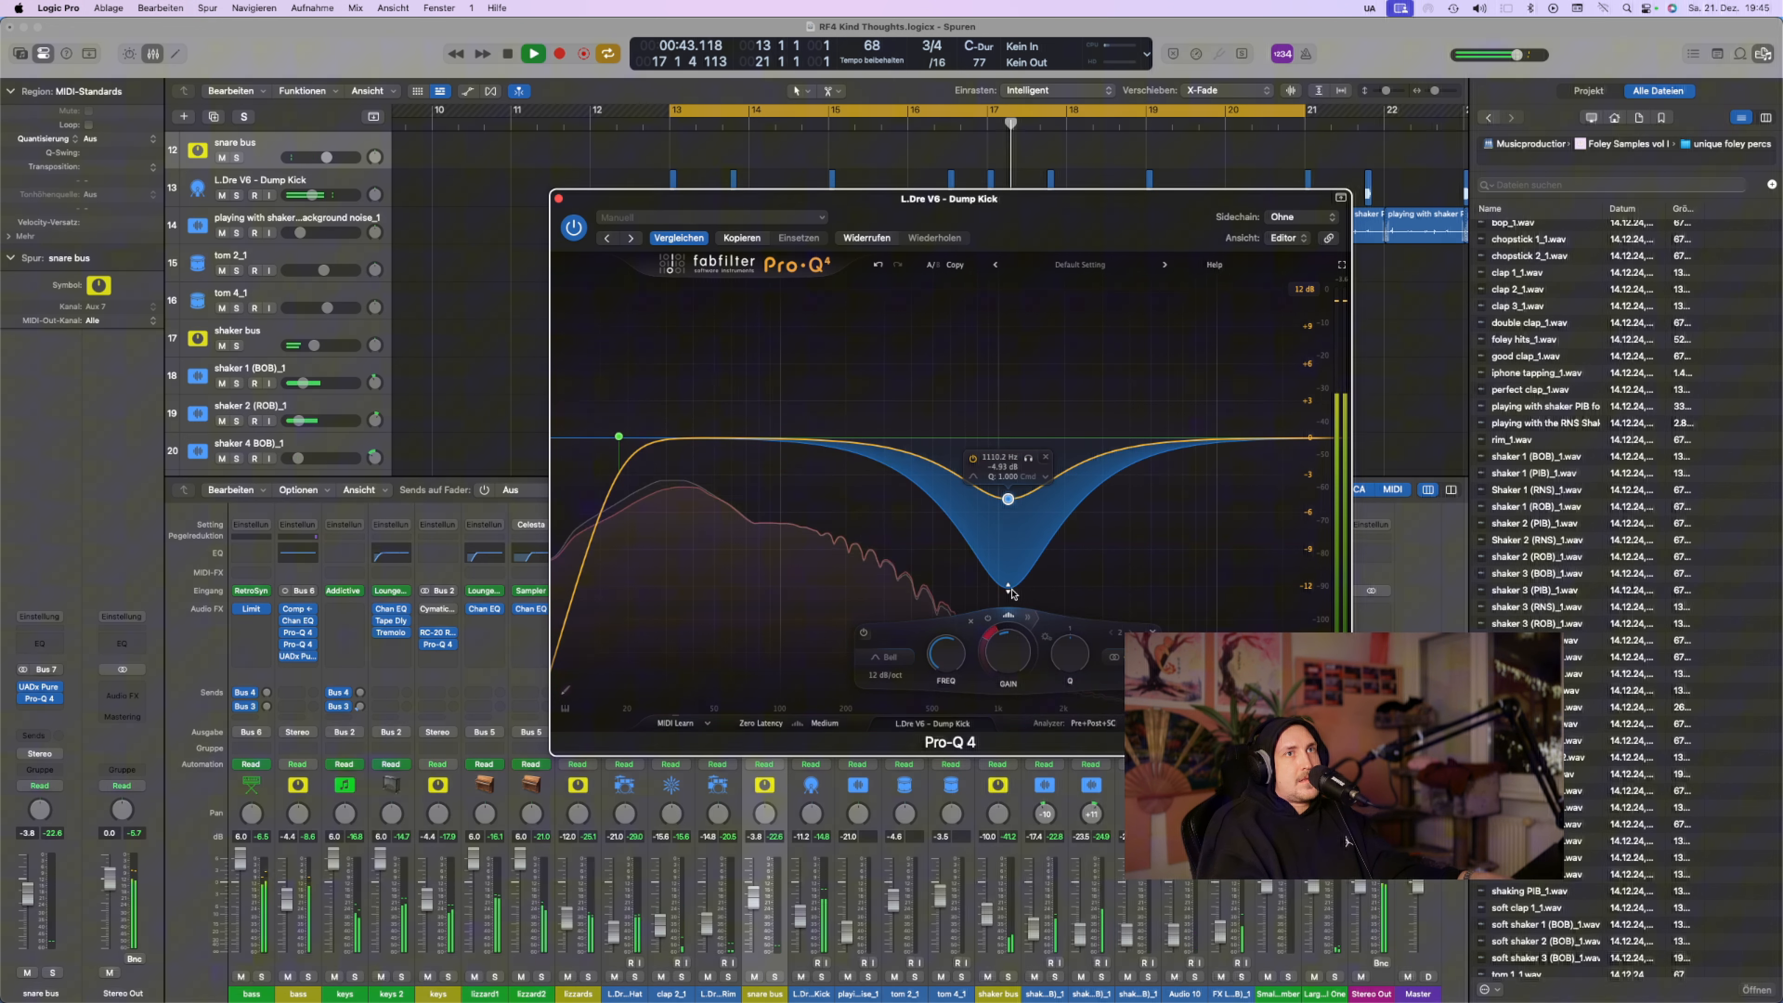
{"action": "left_click_drag", "start_coordinate": [1007, 498], "coordinate": [803, 436]}
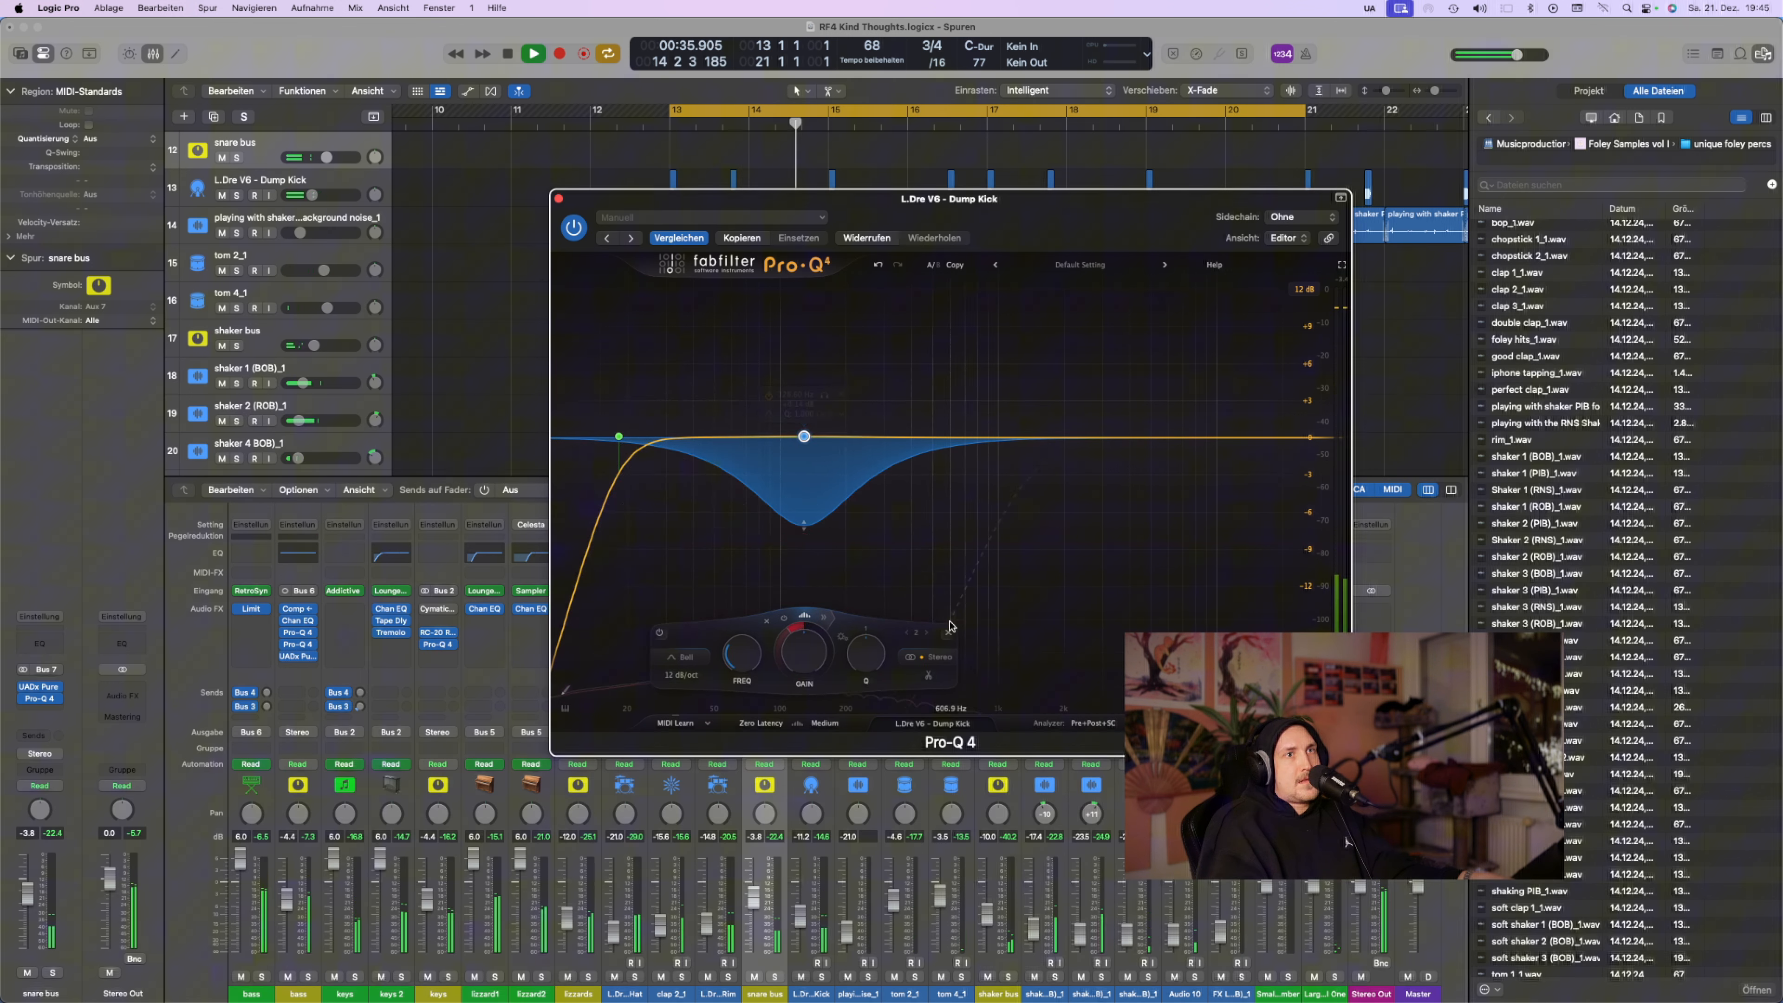
Try the Low processing resolution in Zero Latency mode, return it to Medium, and stop playback
{"action": "left_click", "coordinate": [824, 723]}
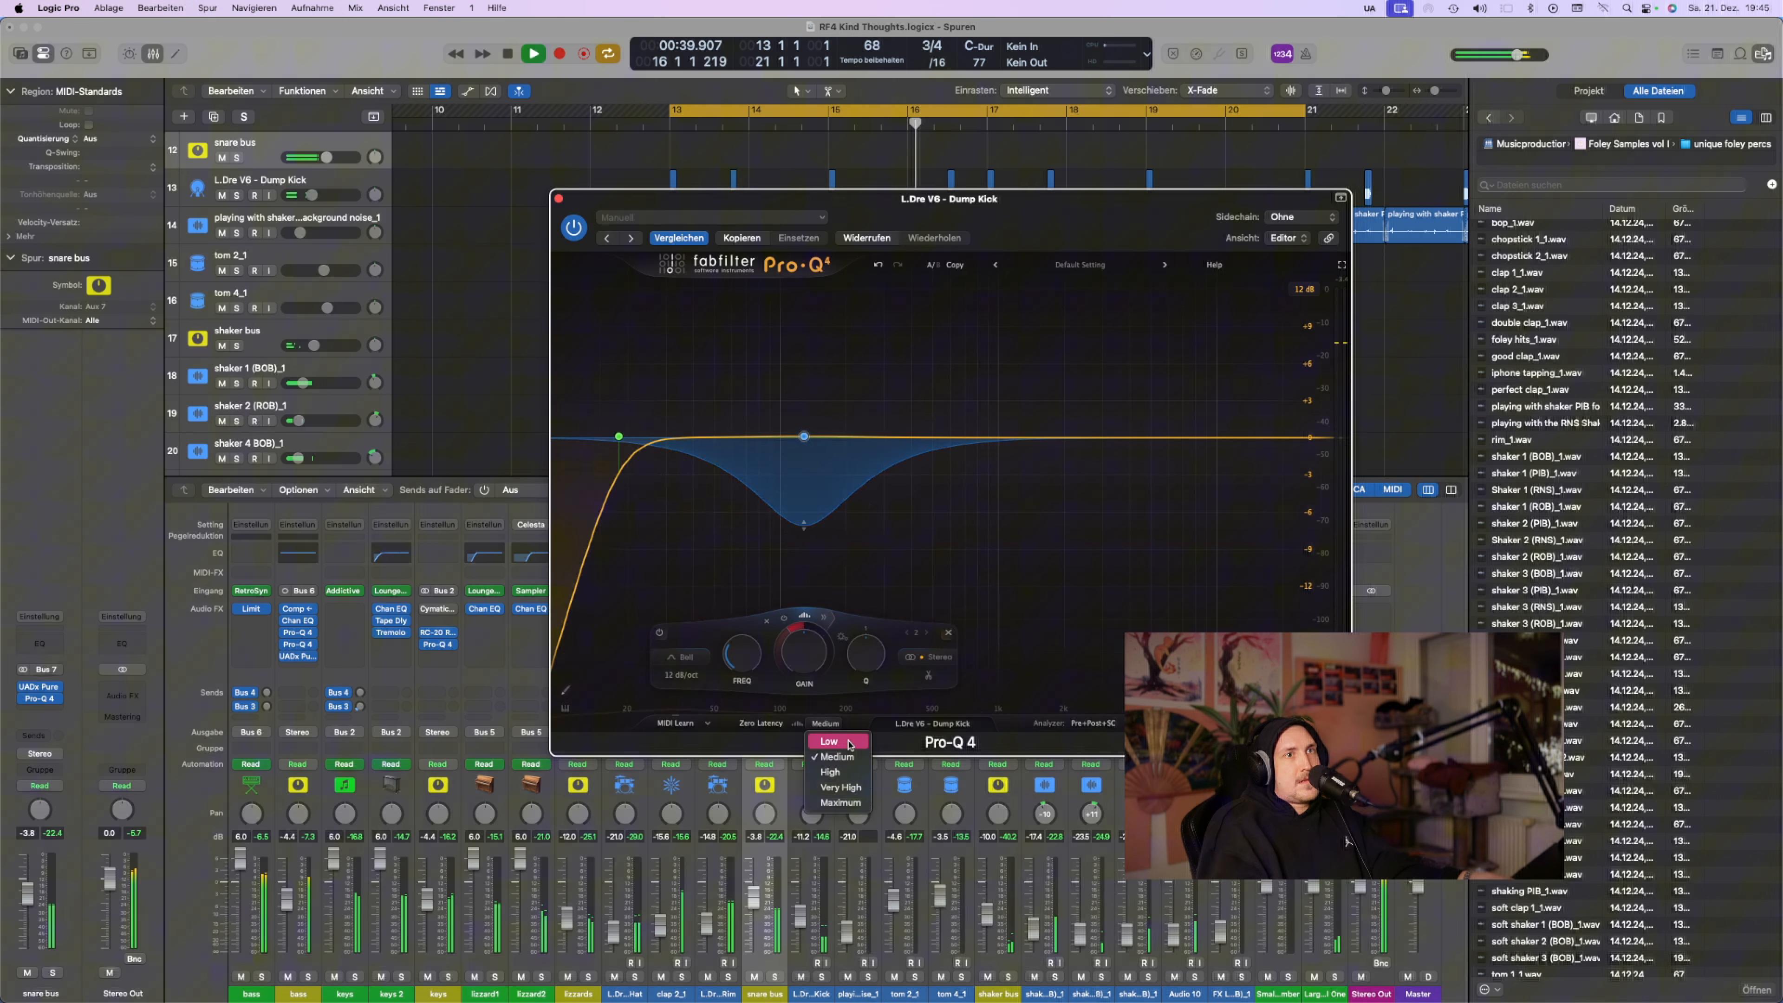
{"action": "left_click", "coordinate": [821, 727]}
{"action": "left_click", "coordinate": [777, 728]}
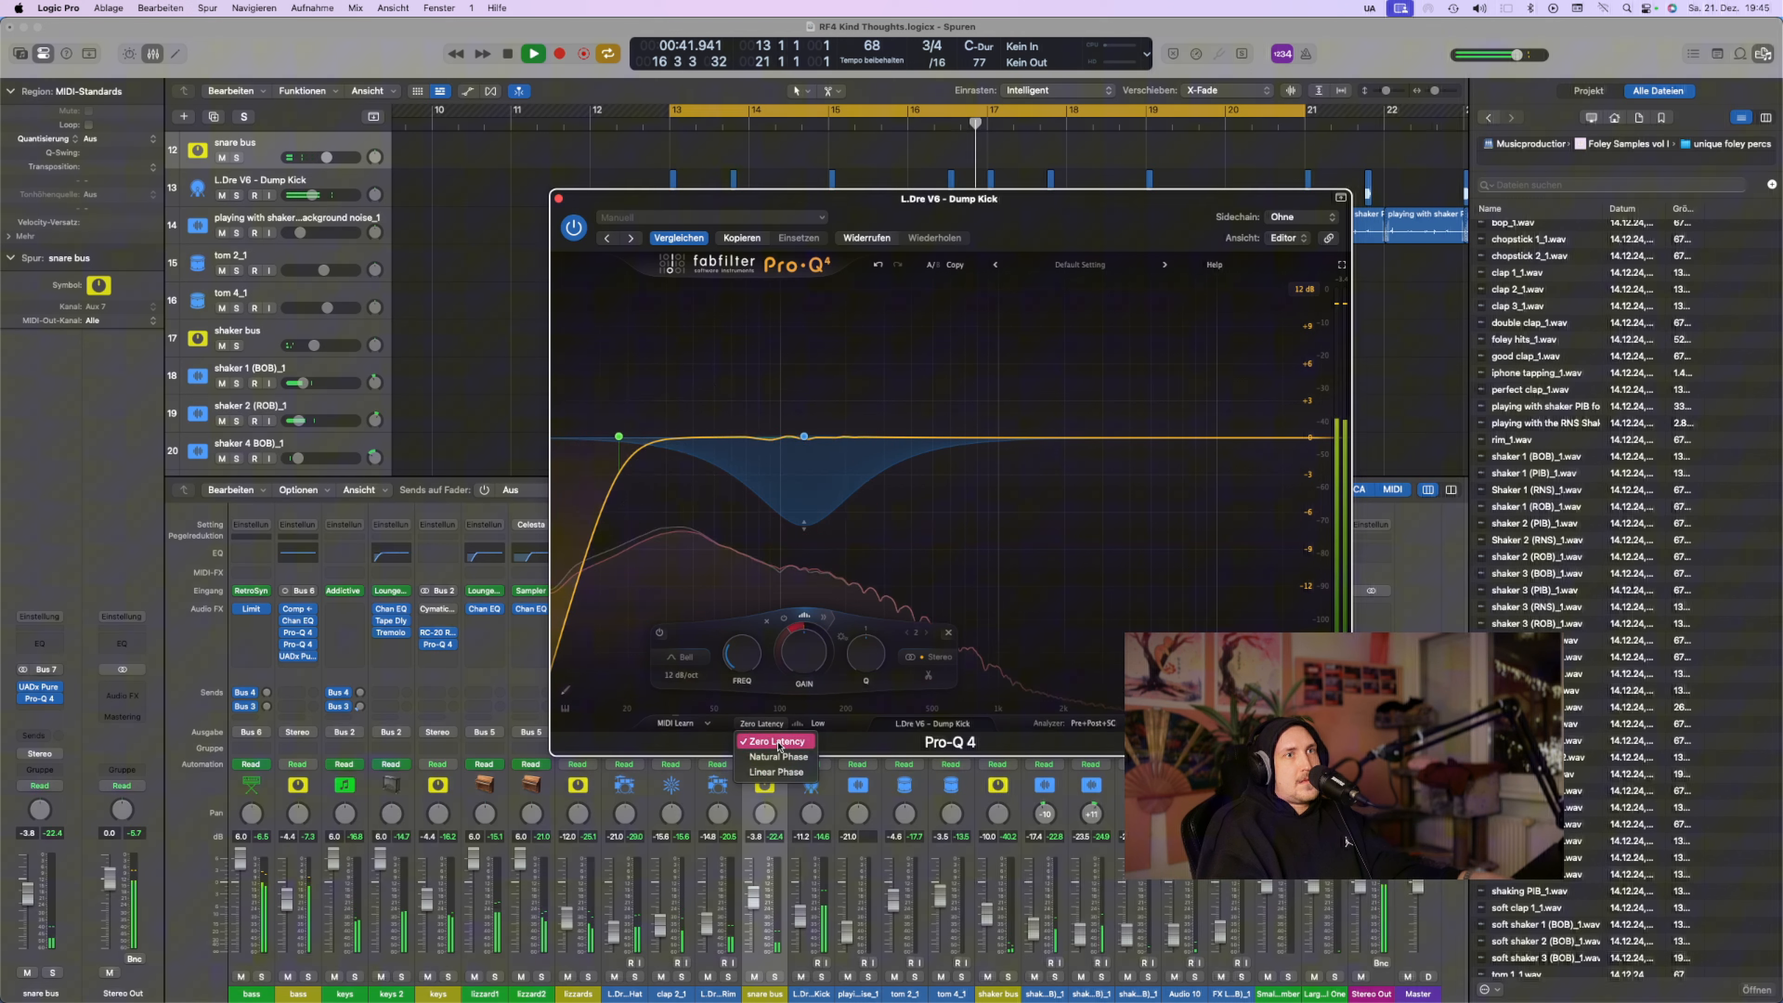
{"action": "left_click", "coordinate": [778, 741]}
{"action": "left_click", "coordinate": [818, 726]}
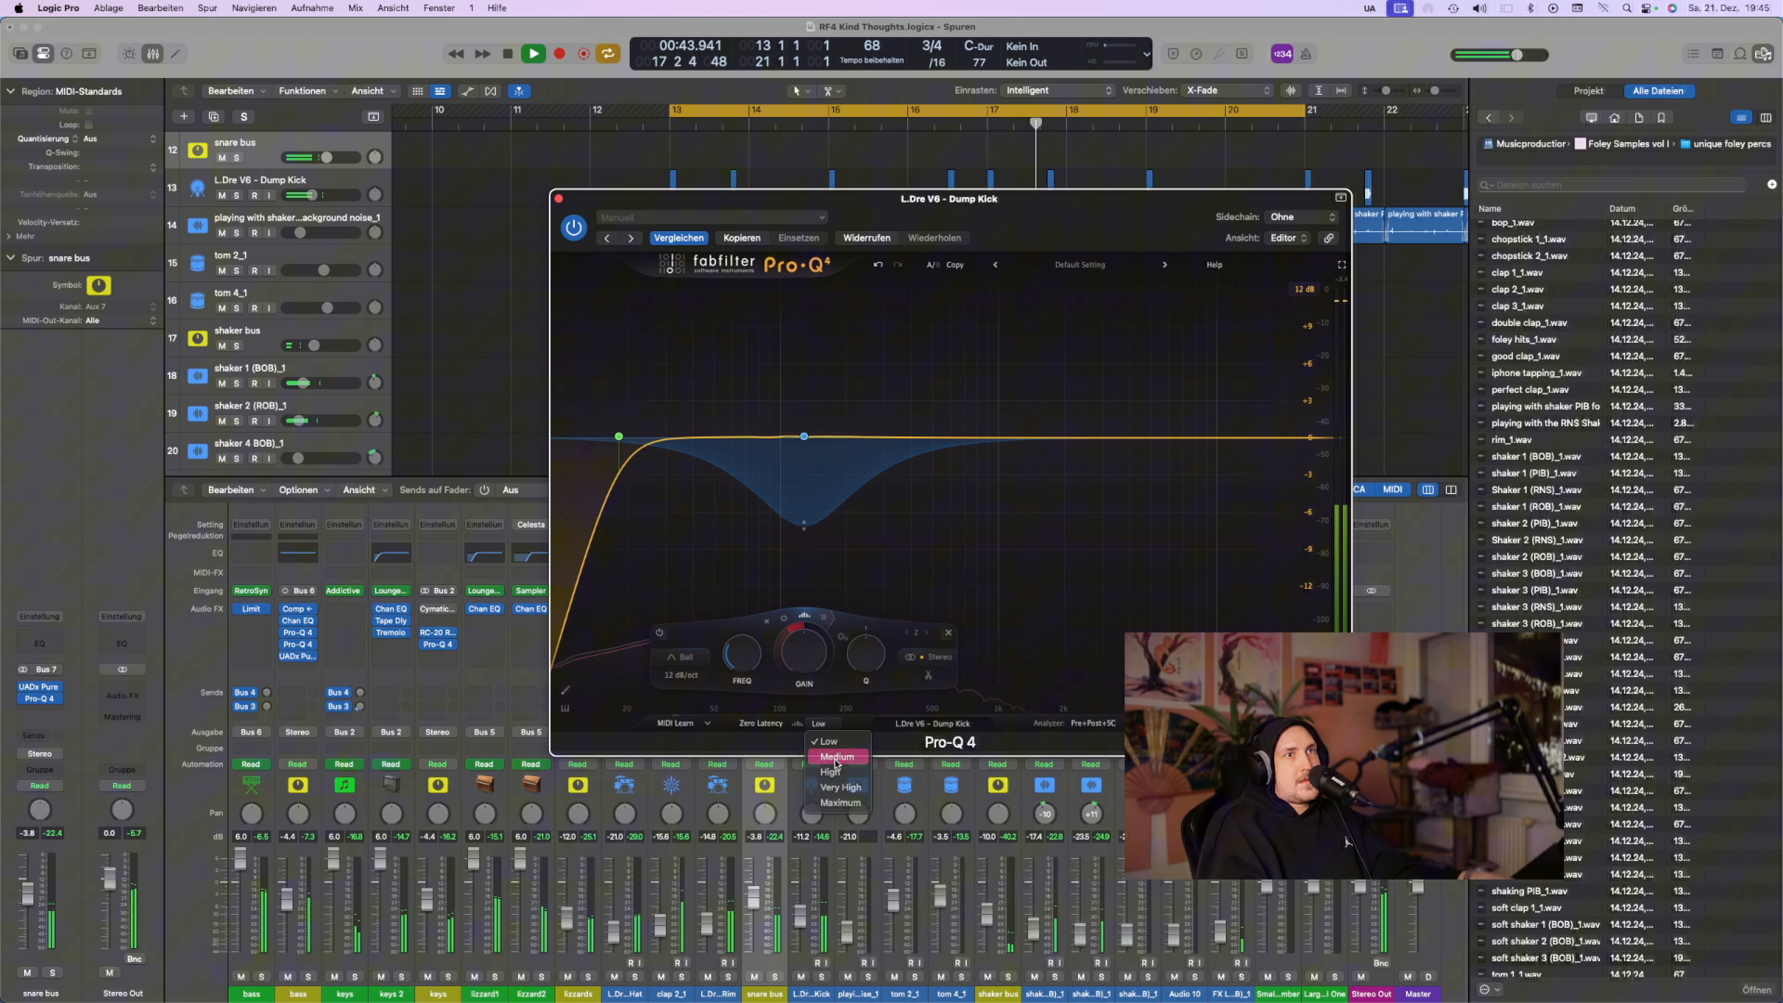
{"action": "left_click", "coordinate": [828, 755]}
{"action": "key", "text": "space"}
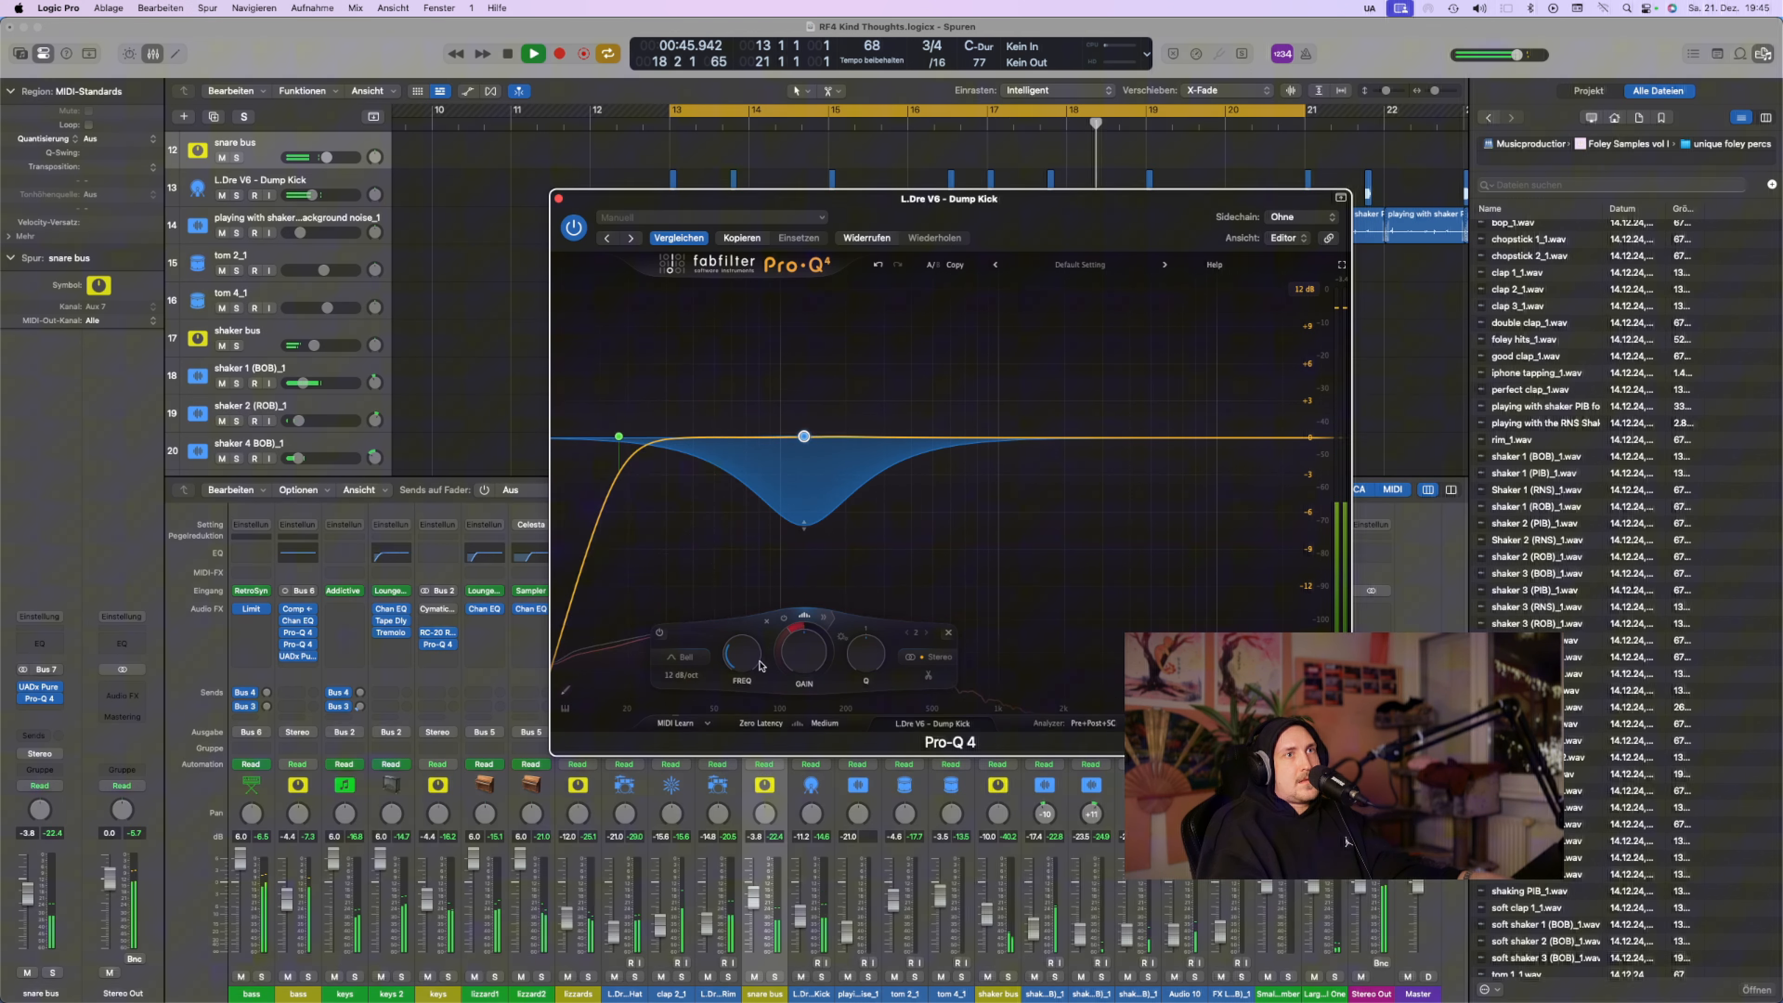
Close the kick EQ, inspect the snare bus's Pro-Q 4 bands, select the Dump Kick channel and close the snare EQ
{"action": "left_click", "coordinate": [558, 198]}
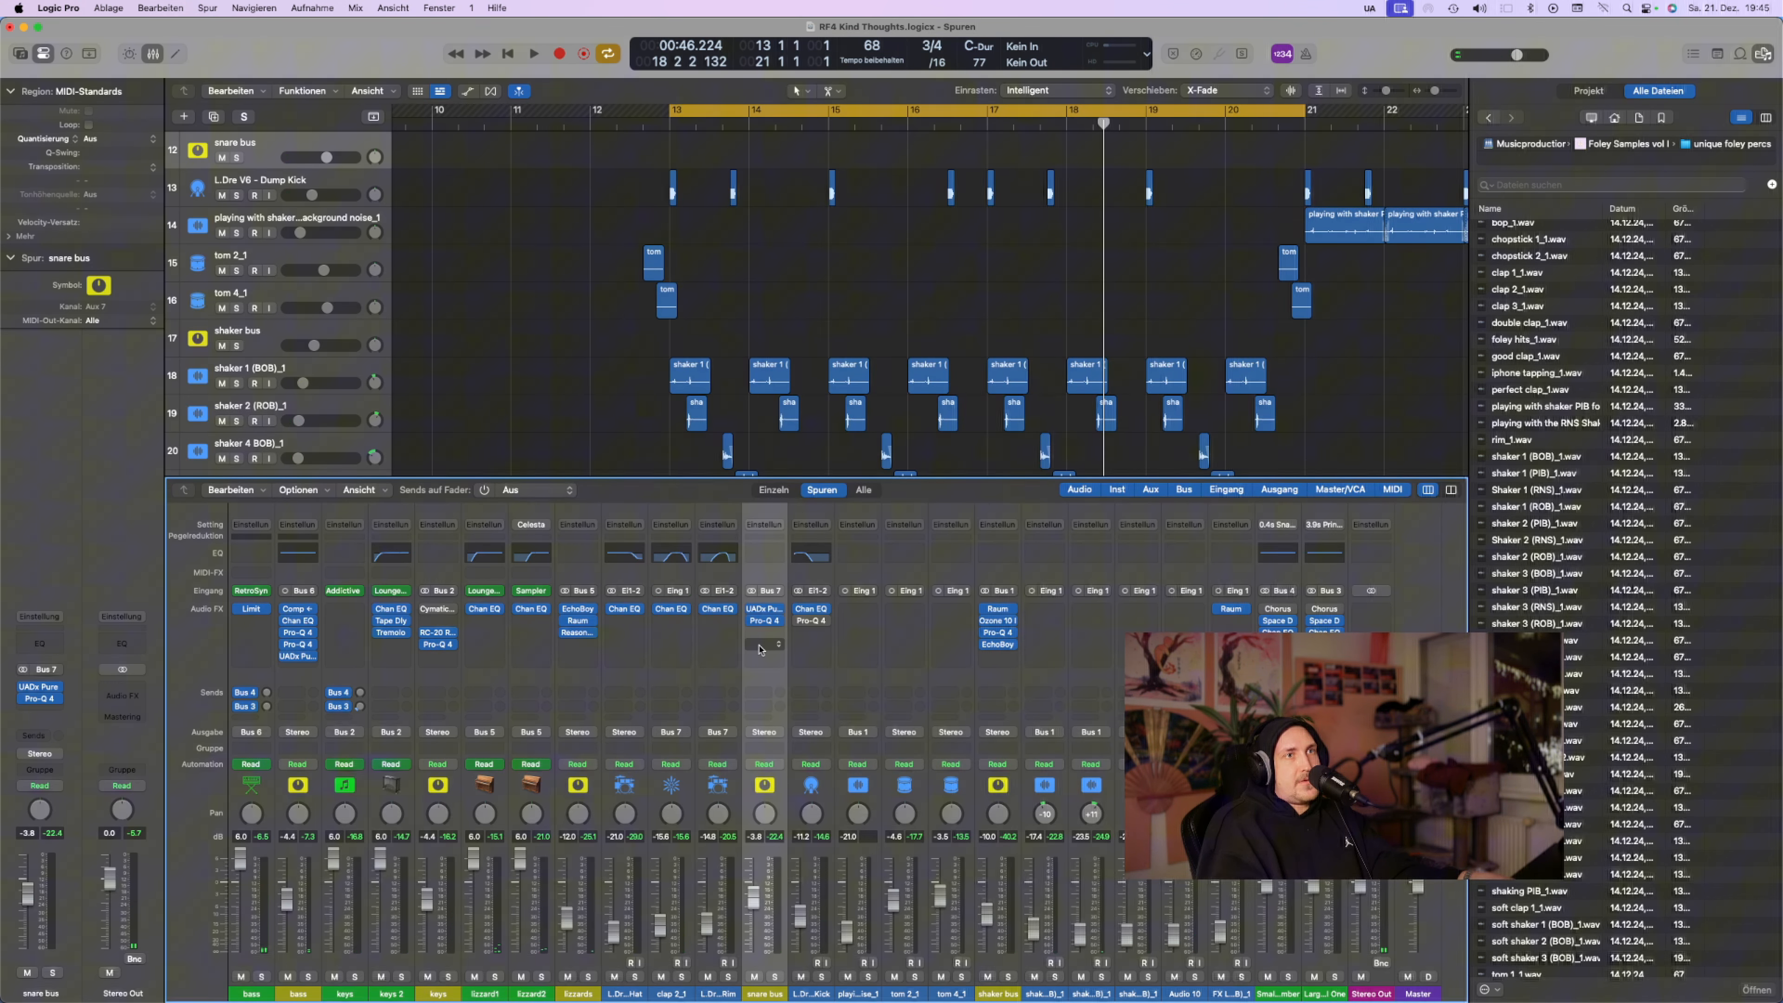
{"action": "left_click", "coordinate": [765, 621]}
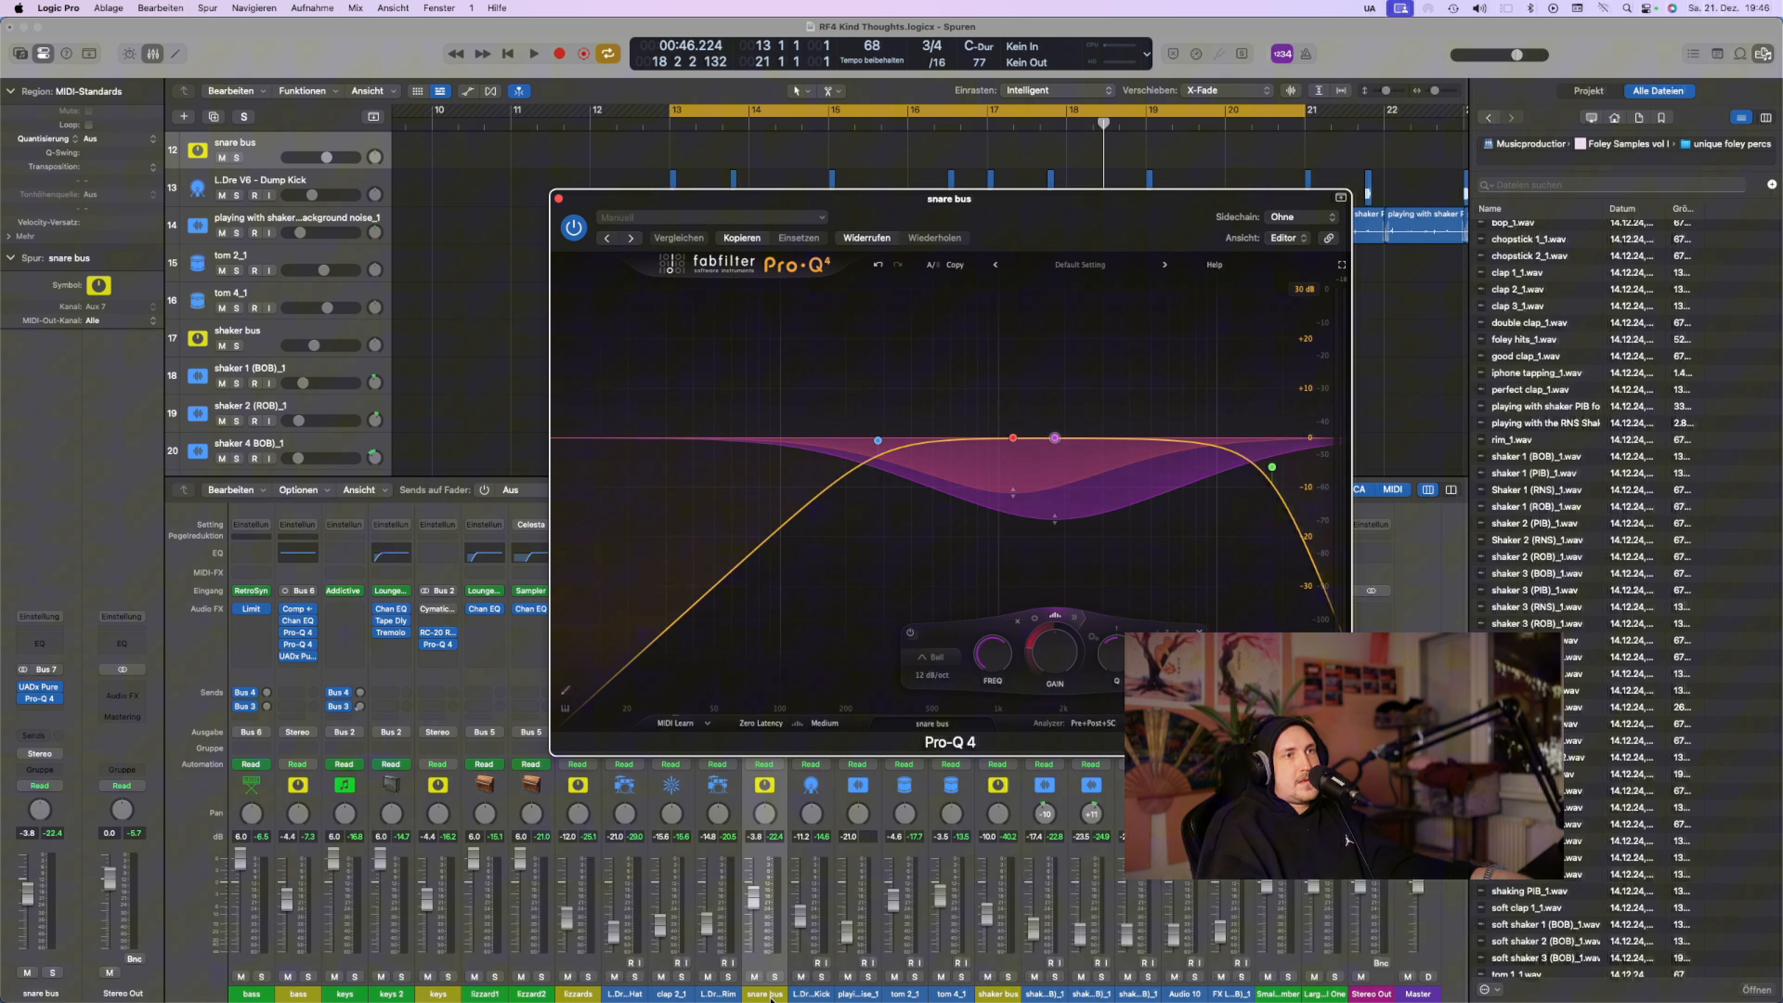
{"action": "left_click", "coordinate": [809, 993]}
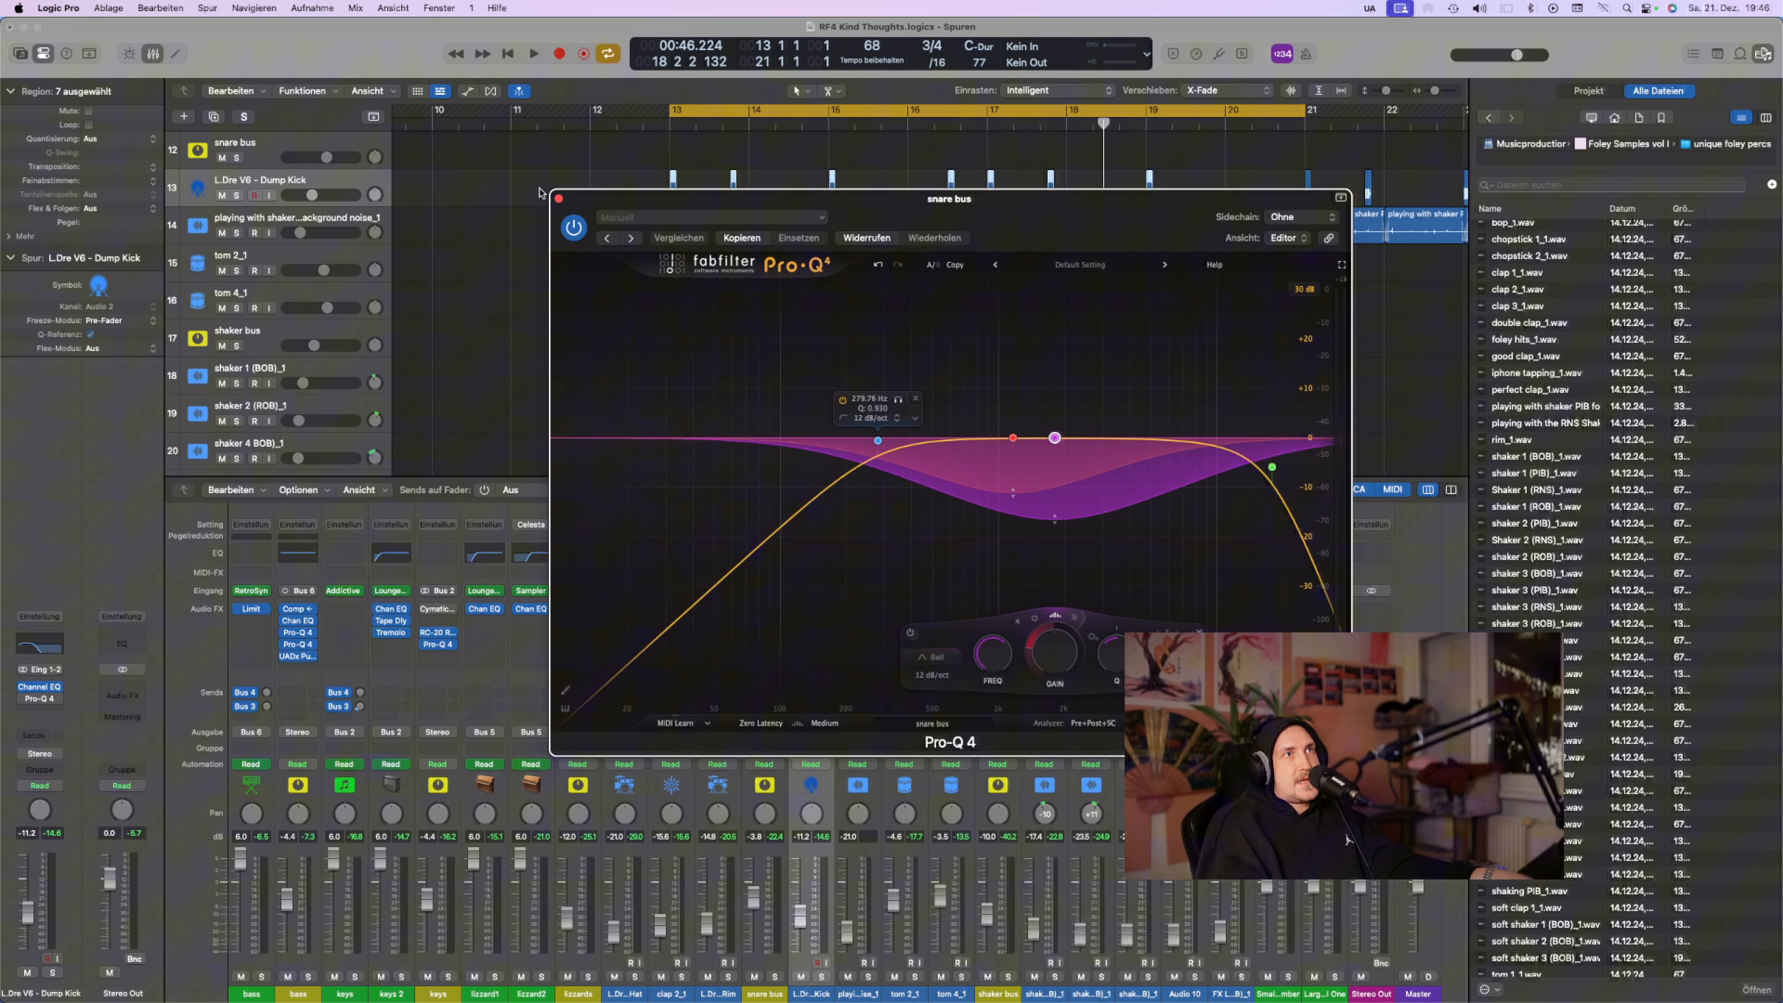
{"action": "left_click", "coordinate": [558, 199]}
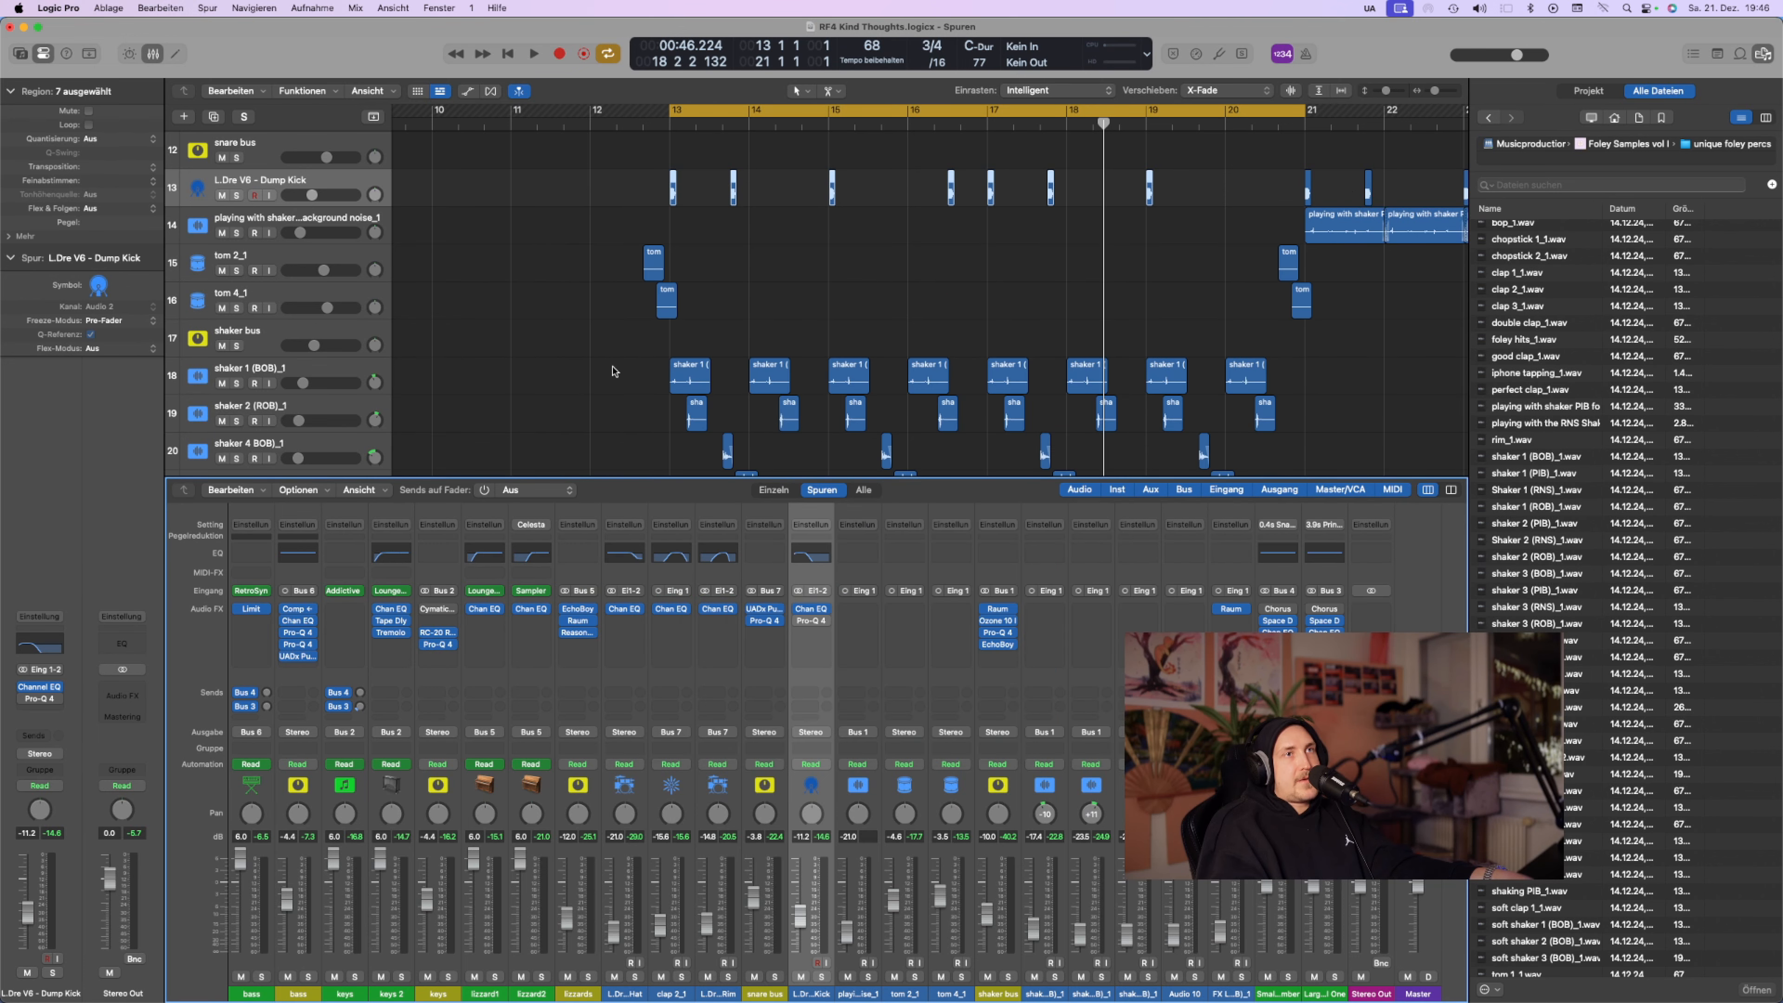
Reopen the Dump Kick's Pro-Q 4 and delete its spectral bell band
{"action": "left_click", "coordinate": [812, 622]}
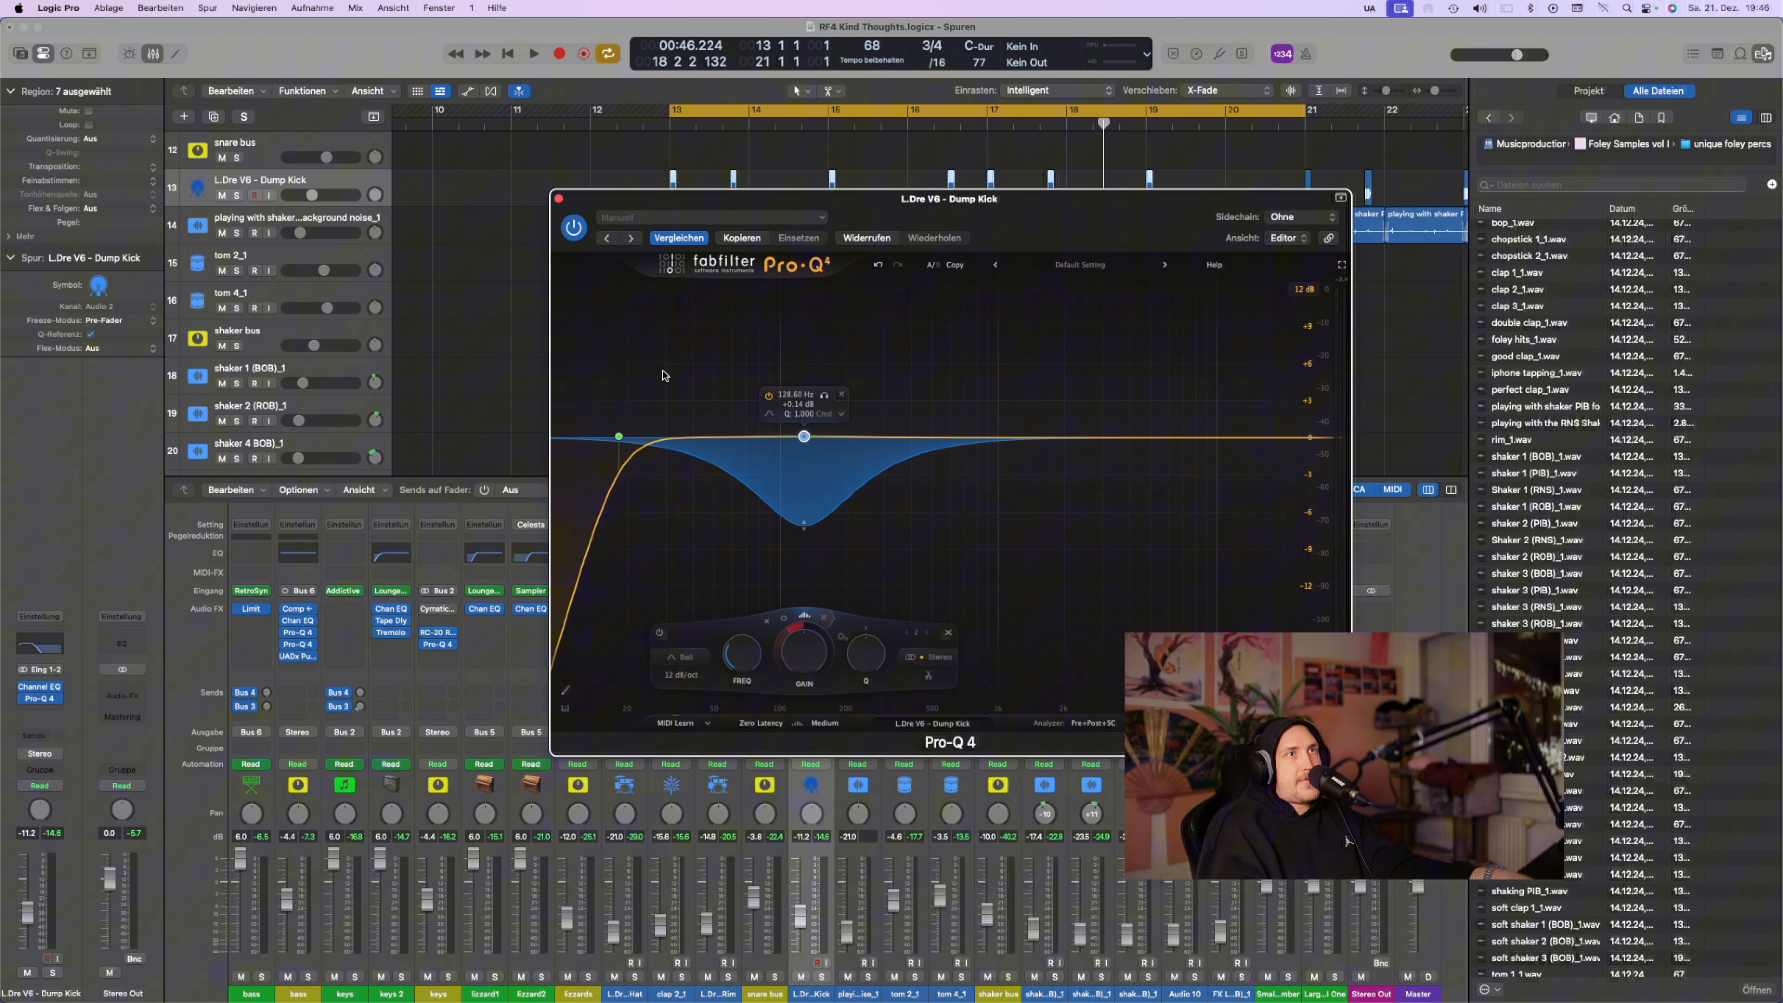
{"action": "right_click", "coordinate": [804, 436]}
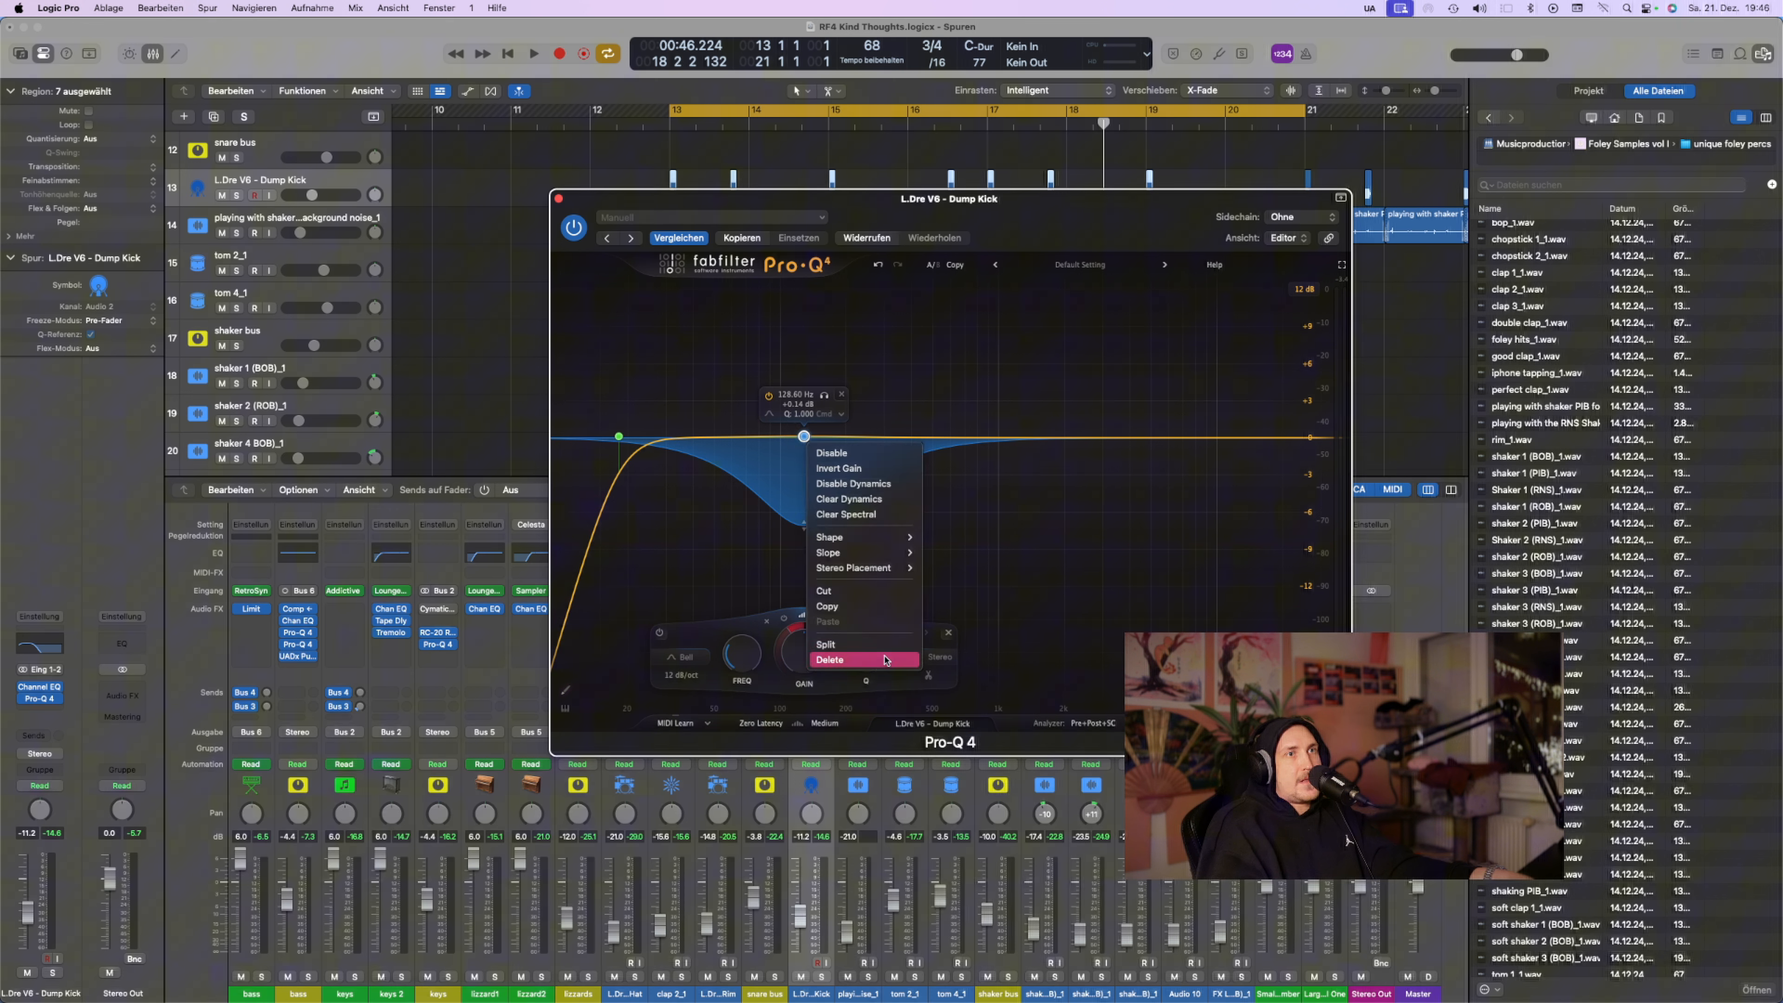
{"action": "left_click", "coordinate": [863, 658]}
While the loop plays, add a high shelf cut of about -4.1 dB at 225 Hz to the kick and close Pro-Q 4
{"action": "key", "text": "space"}
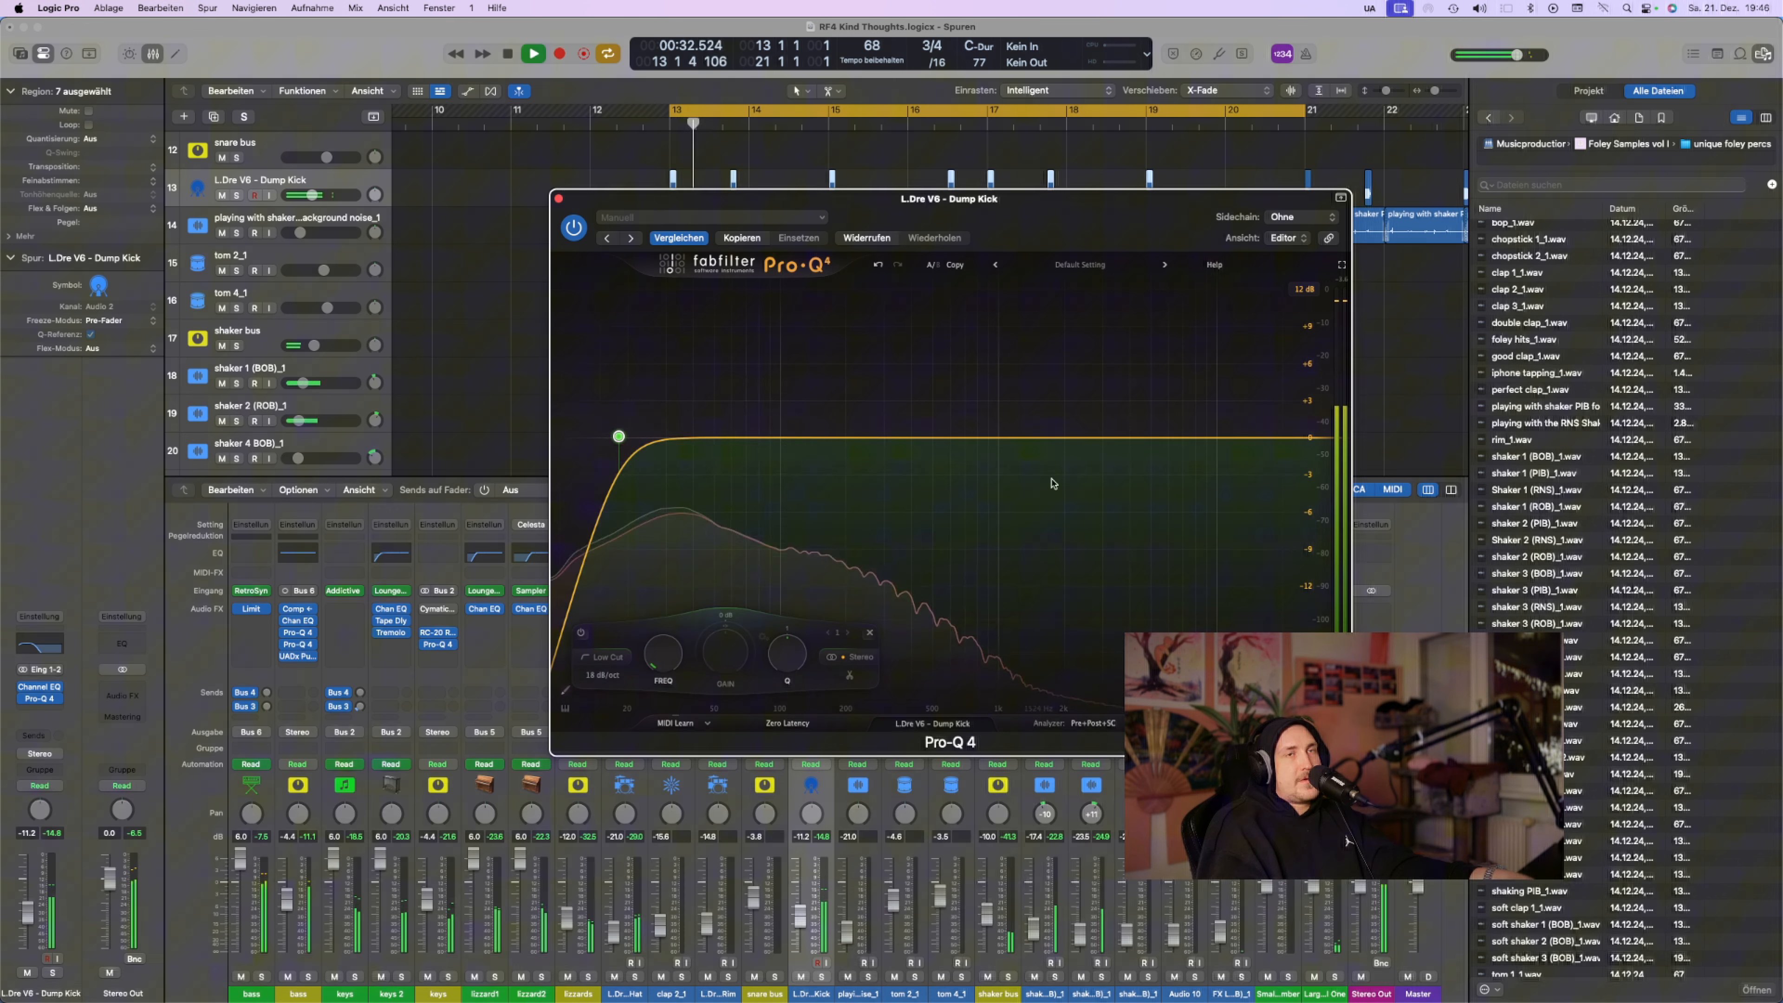
{"action": "left_click_drag", "start_coordinate": [1223, 437], "coordinate": [858, 456]}
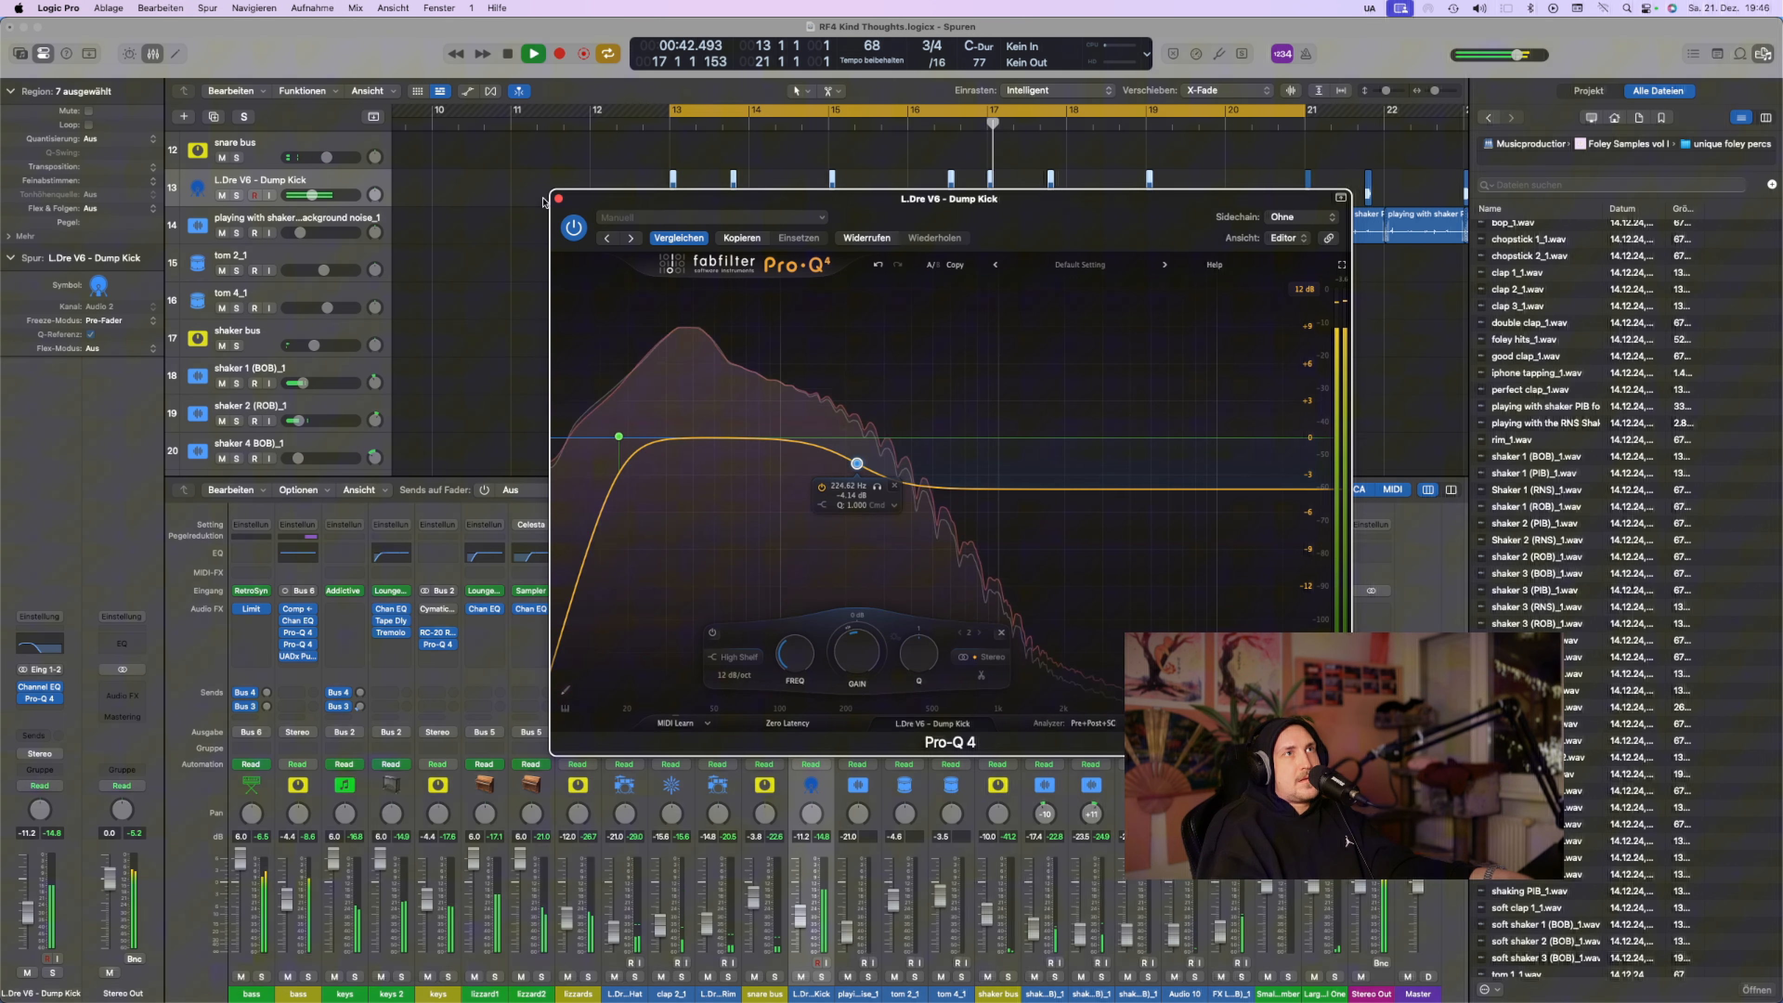
{"action": "left_click", "coordinate": [559, 198]}
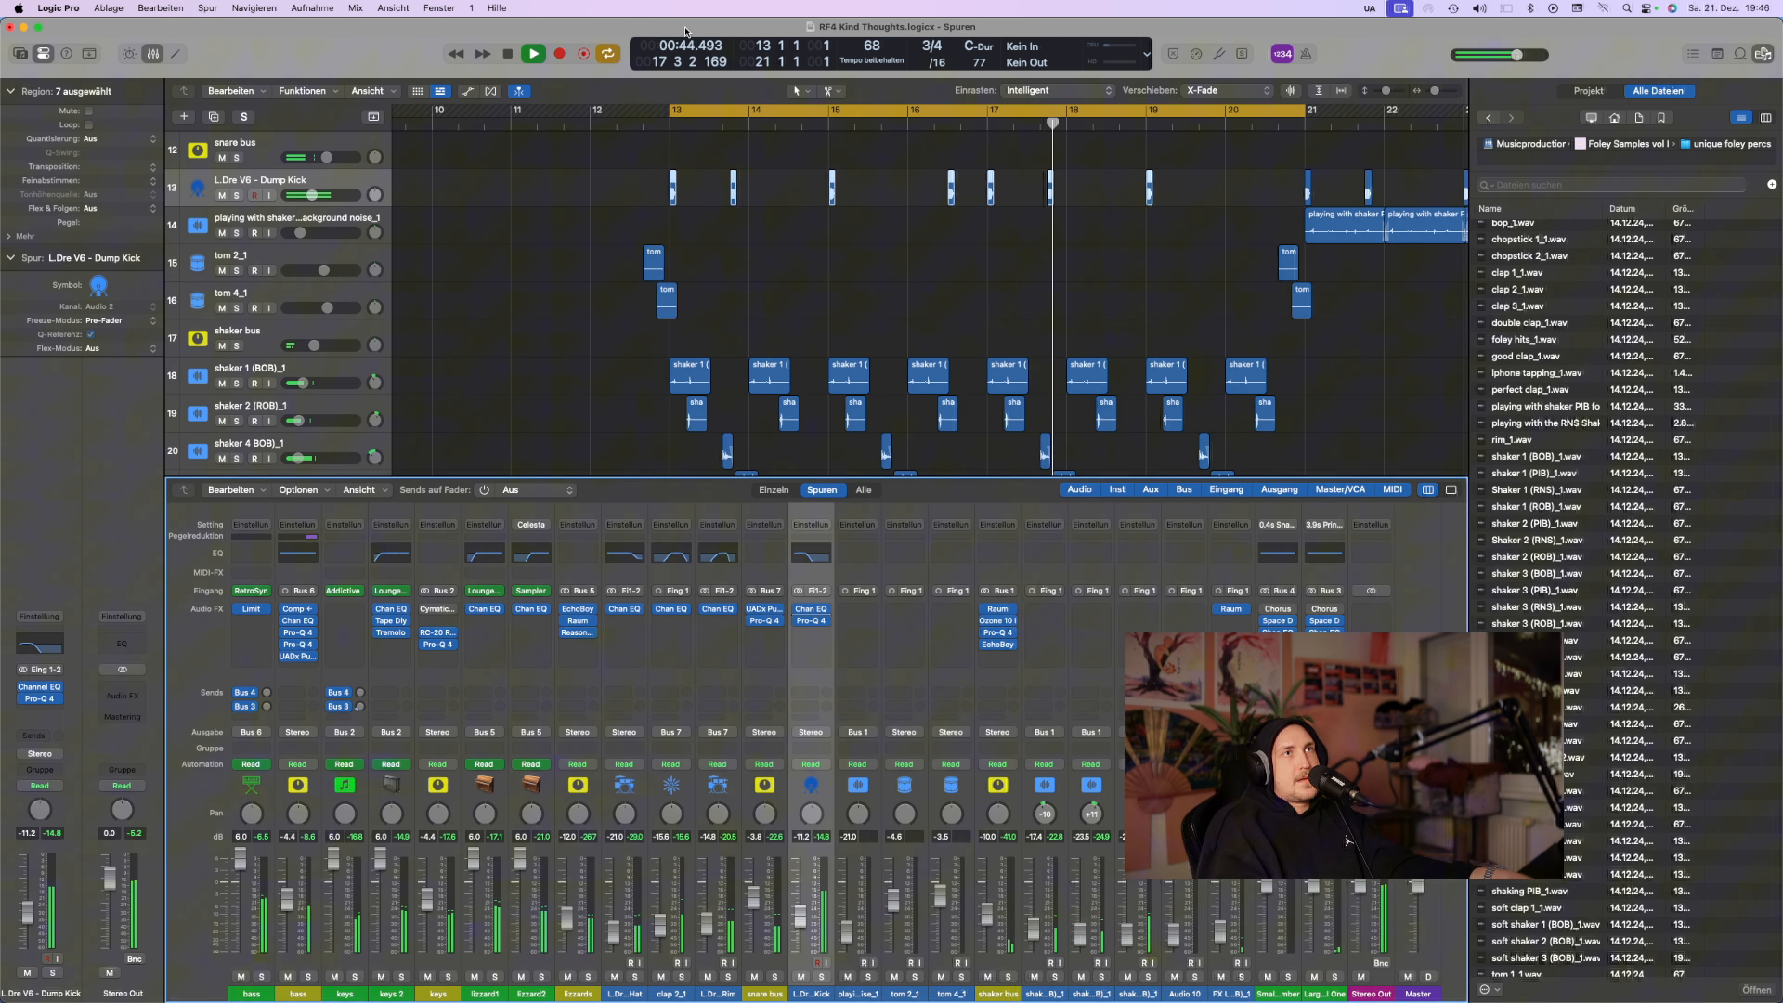
Turn off the cycle range above the arrangement and stop playback
{"action": "left_click", "coordinate": [744, 116]}
{"action": "key", "text": "space"}
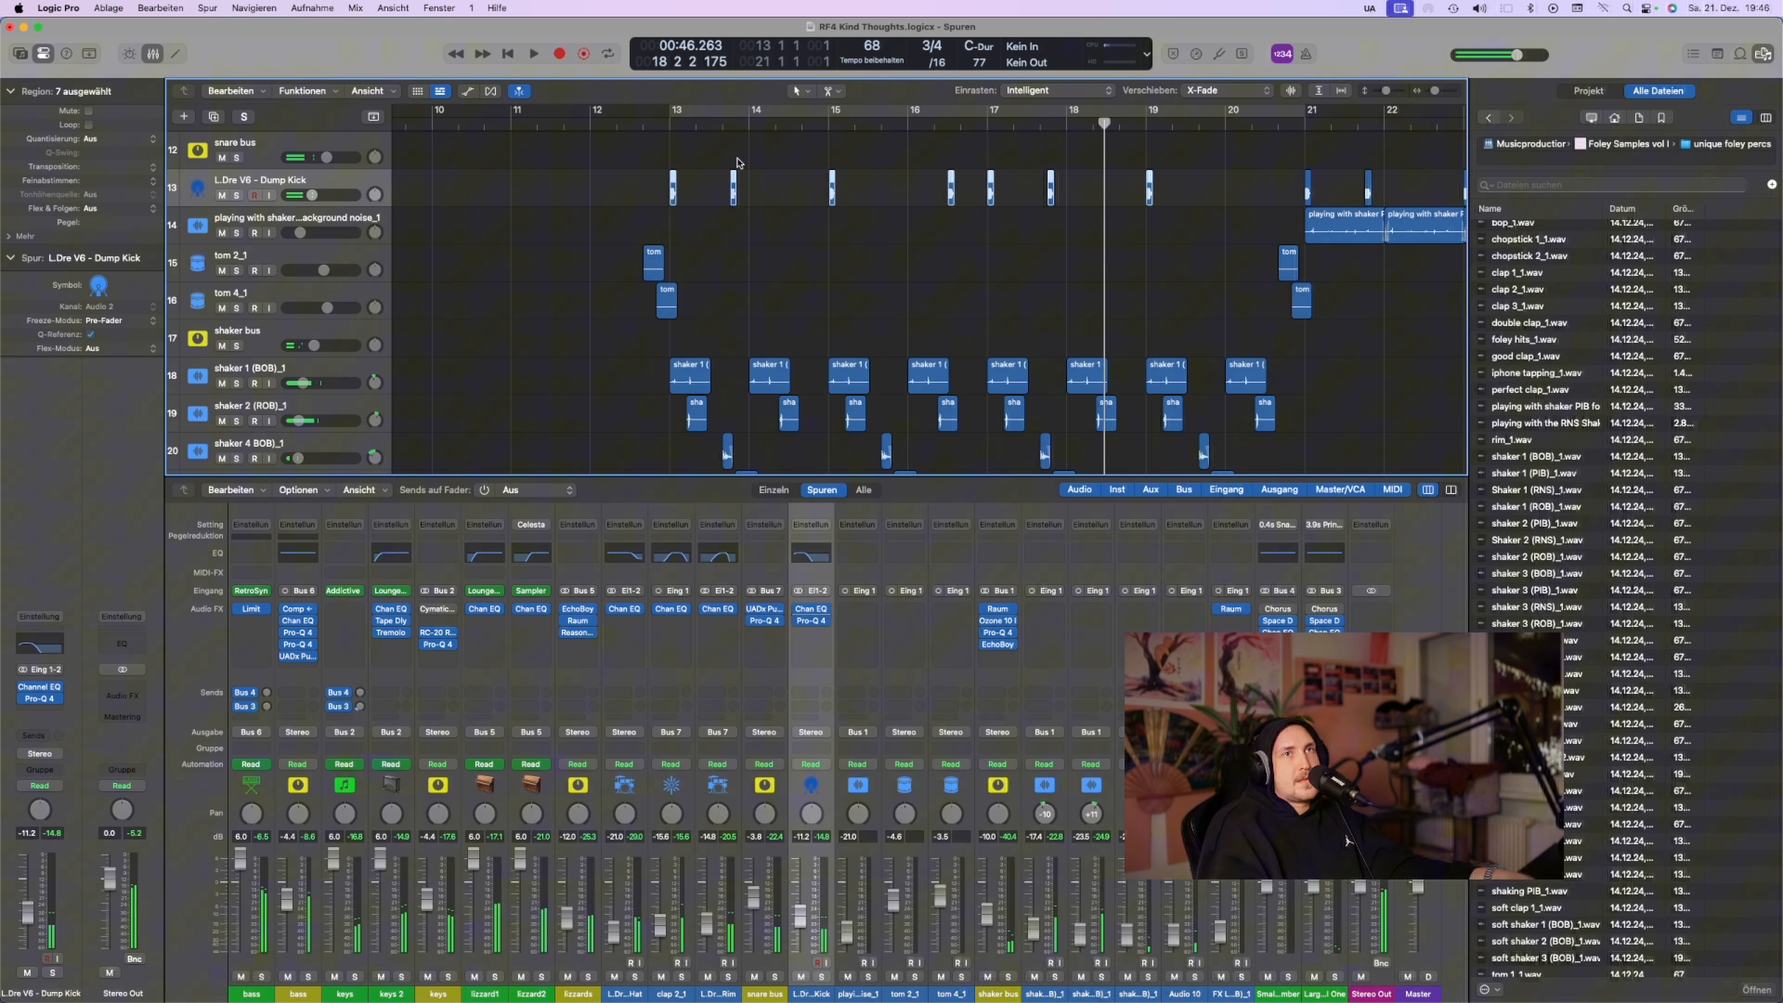